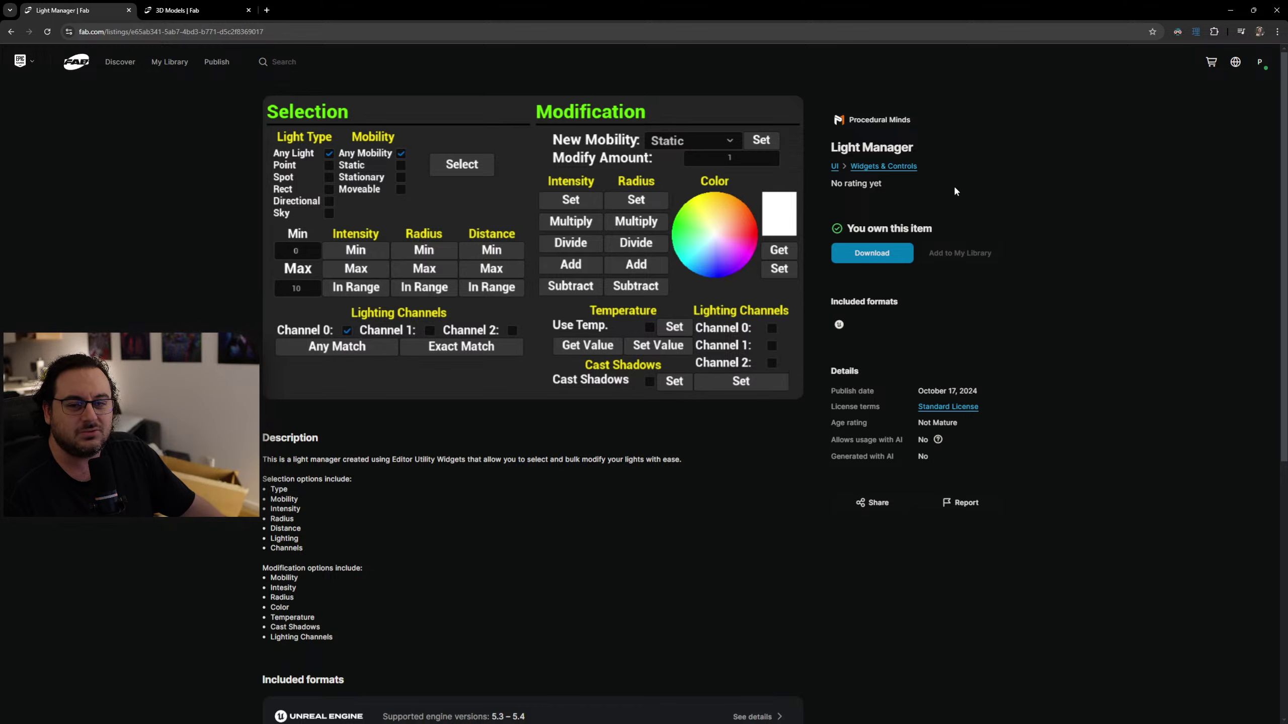
Check the ratings and license details of the RD: Lighting Kit, HQUI: Progress Bars and Competitive Shooter HUD: Crosshair Only listings.
key(alt+Left)
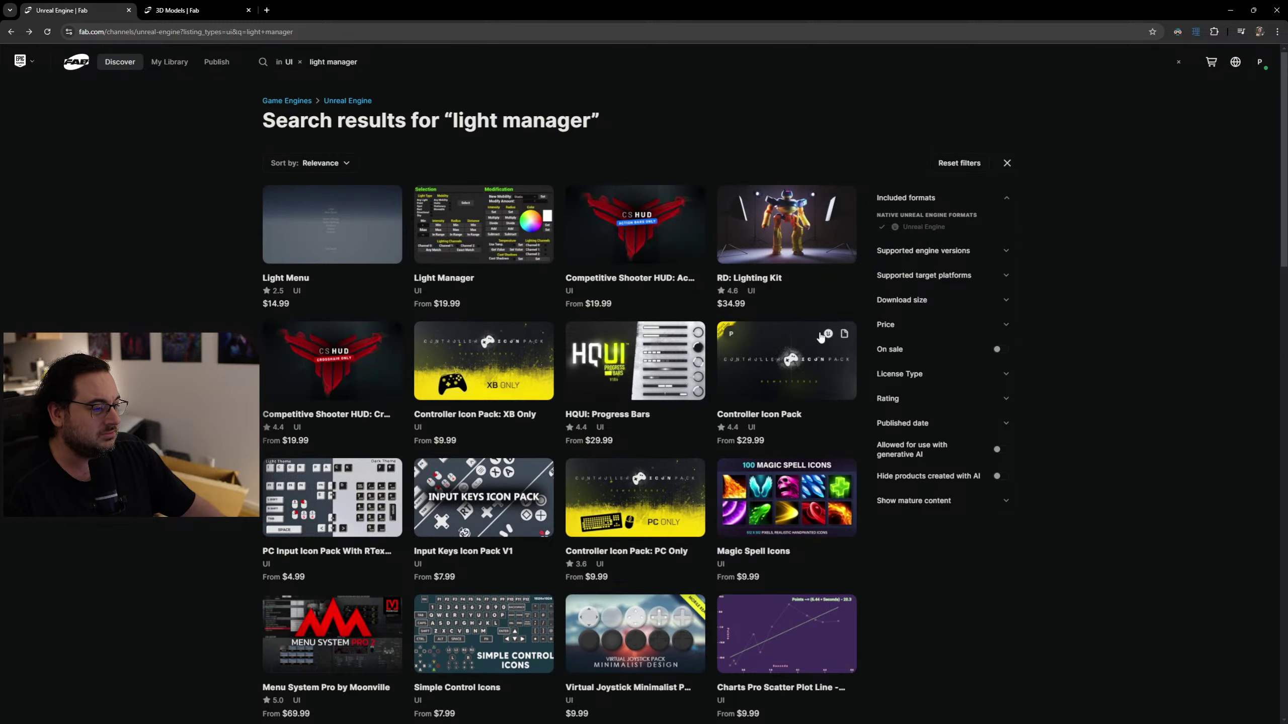
click(850, 305)
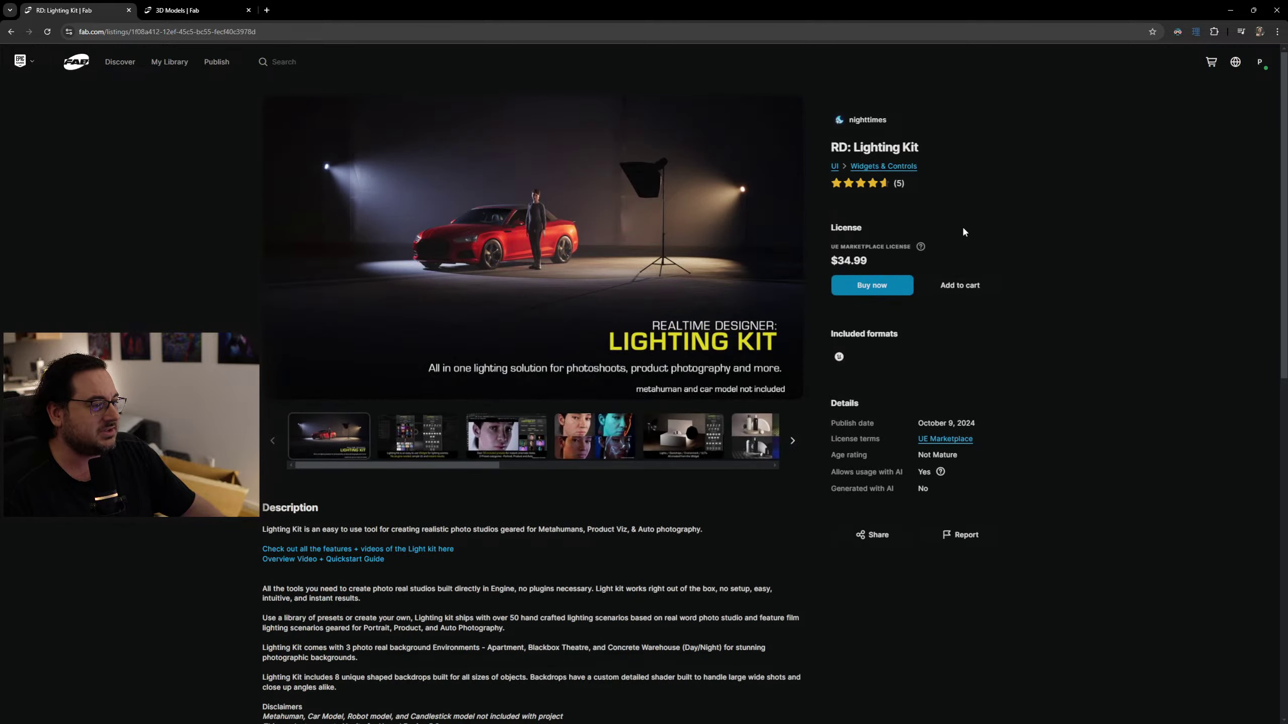
key(alt+Left)
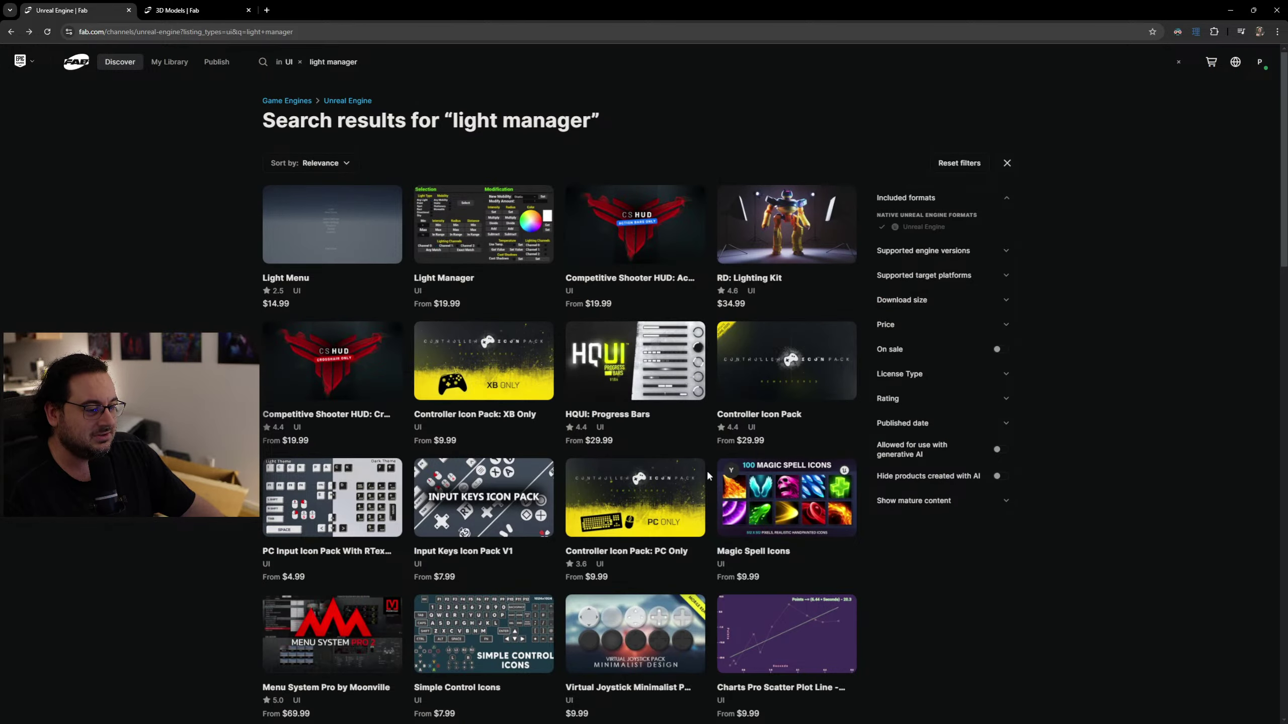
click(684, 416)
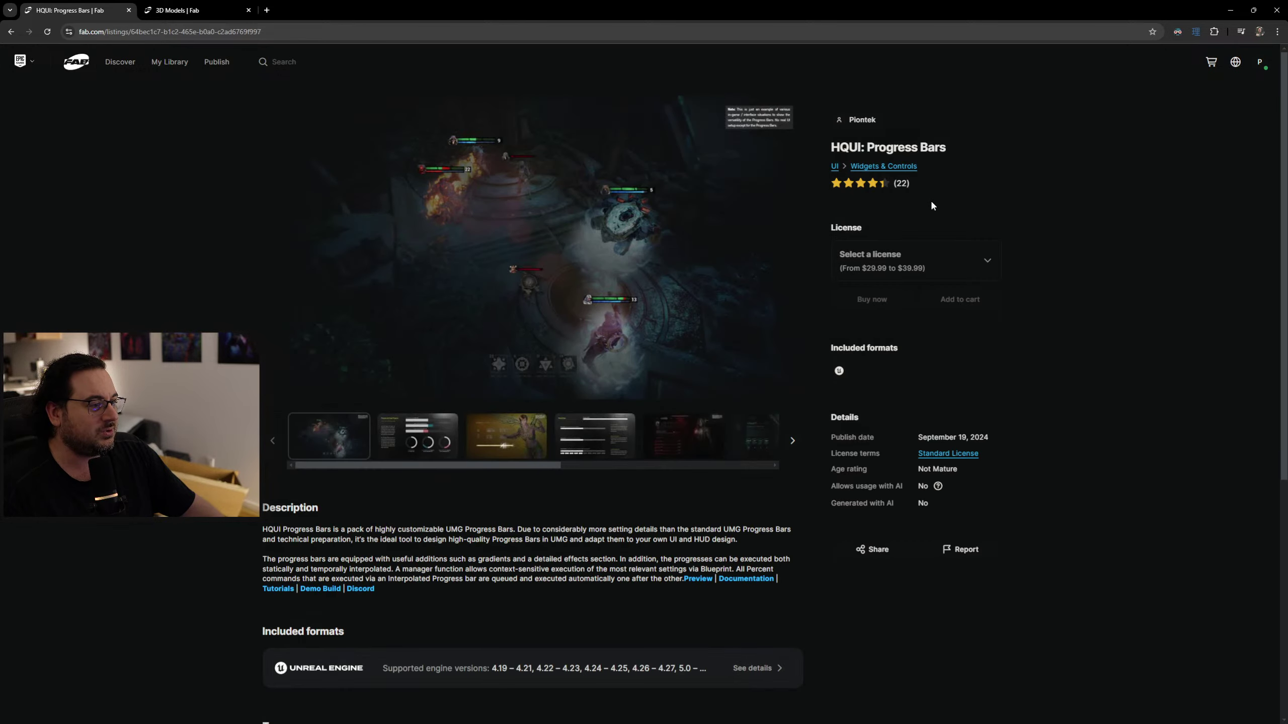
key(alt+Left)
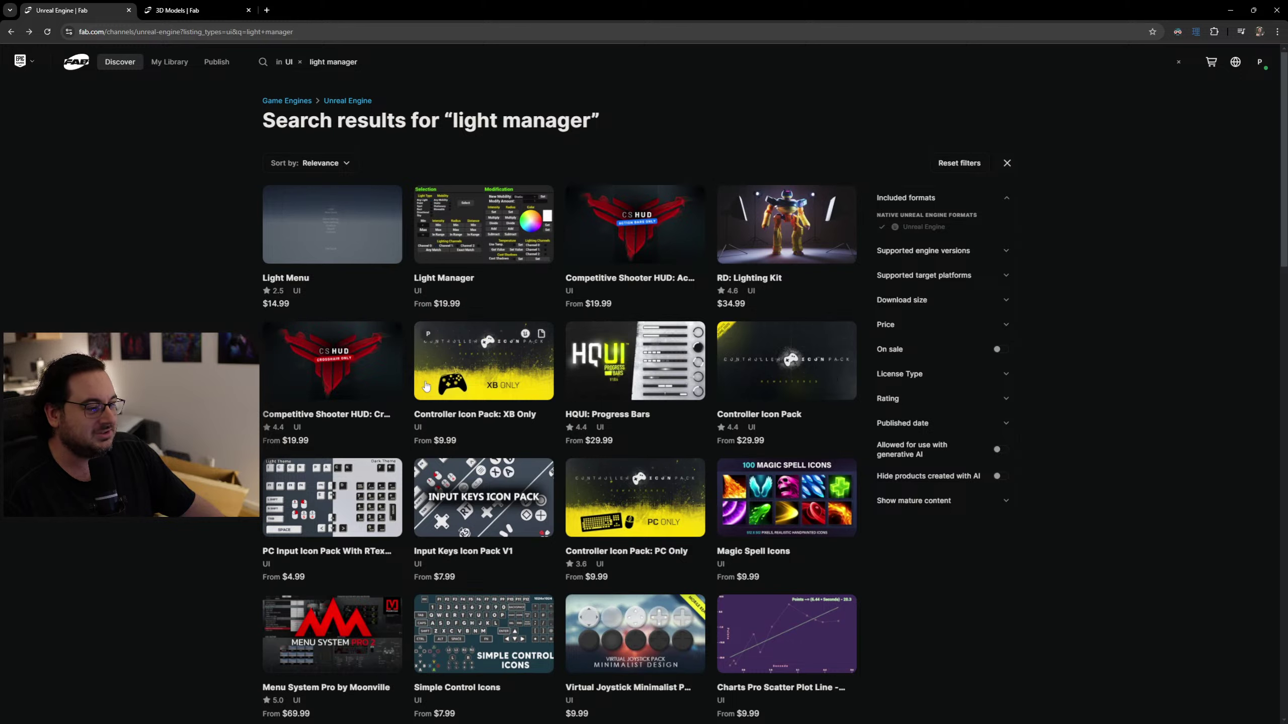
click(307, 325)
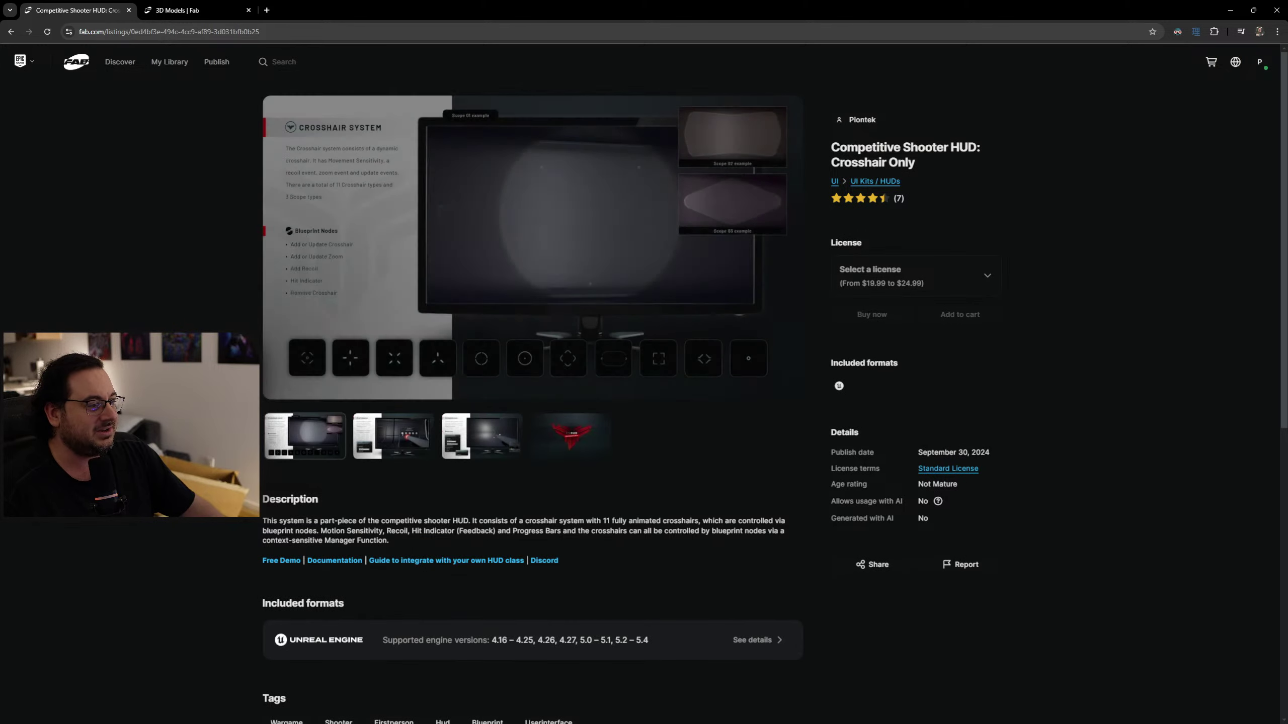
key(alt+Left)
Check the ratings on the Controller Icon Pack: PC Only, Input Keys Icon Pack V1 and Menu System Pro by Moonville listings.
scroll(644, 385, down, 5)
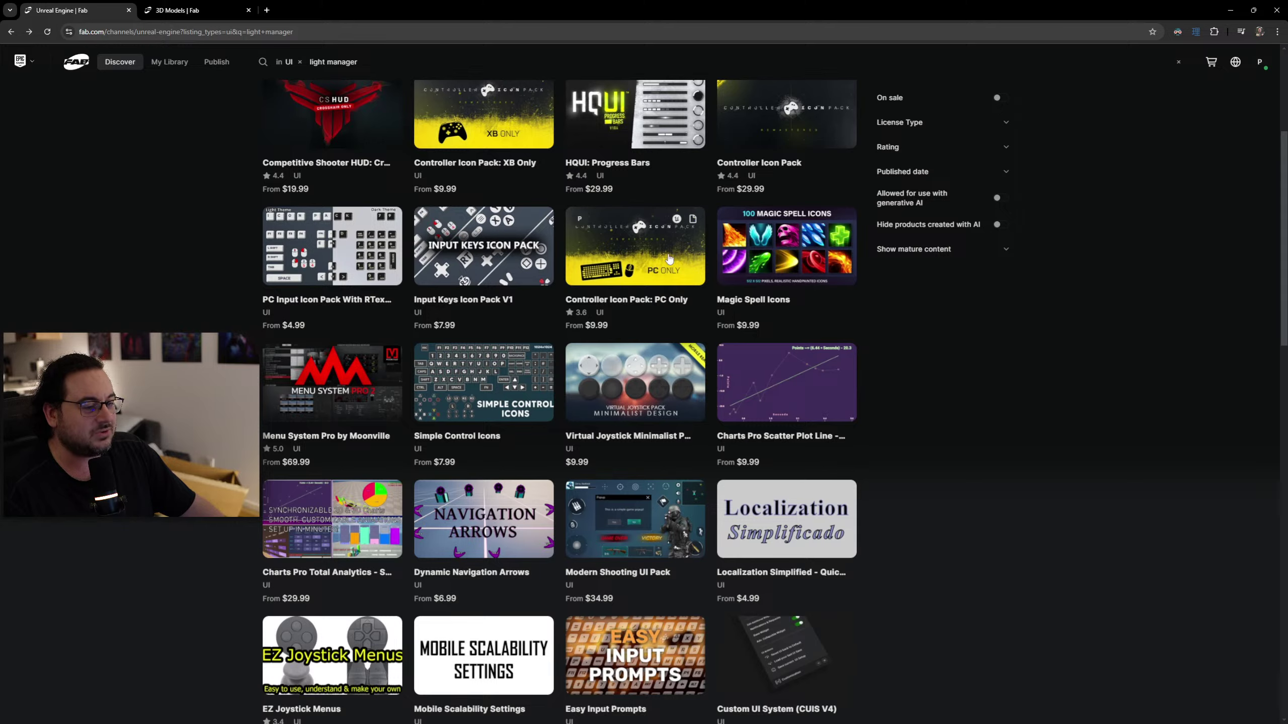
click(627, 288)
key(alt+Left)
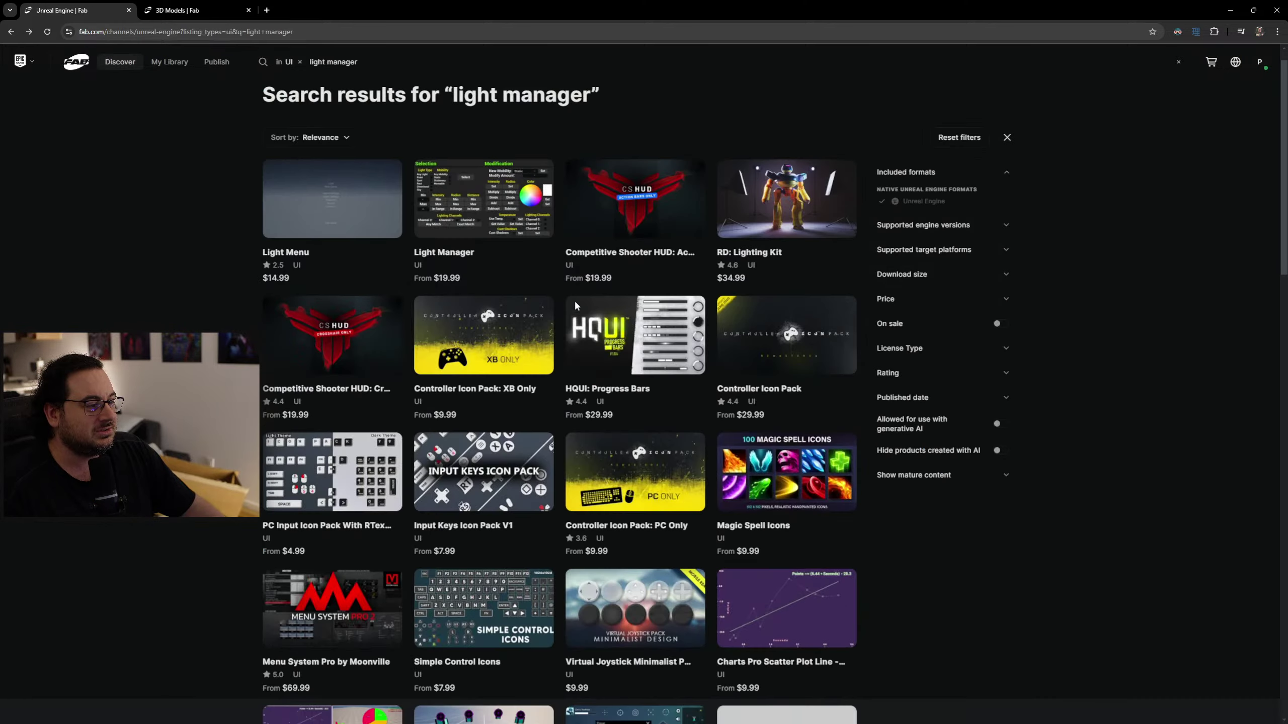
click(460, 240)
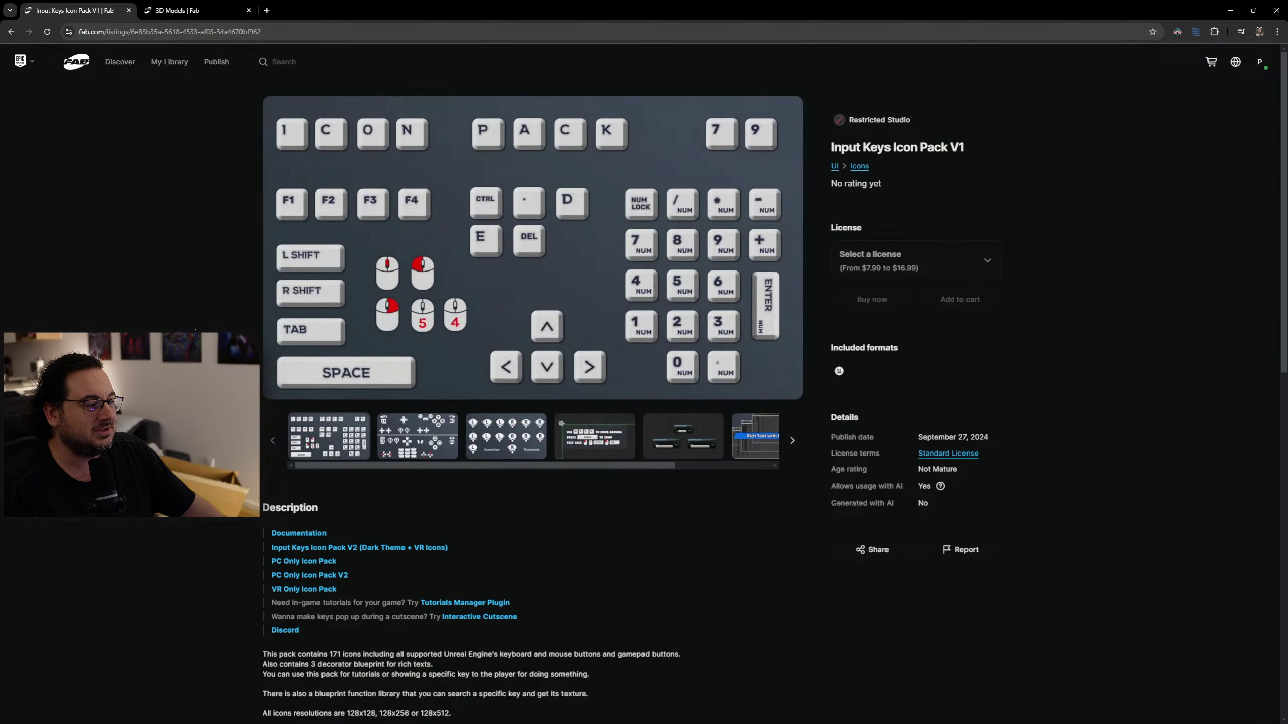
key(alt+Left)
scroll(644, 401, down, 2)
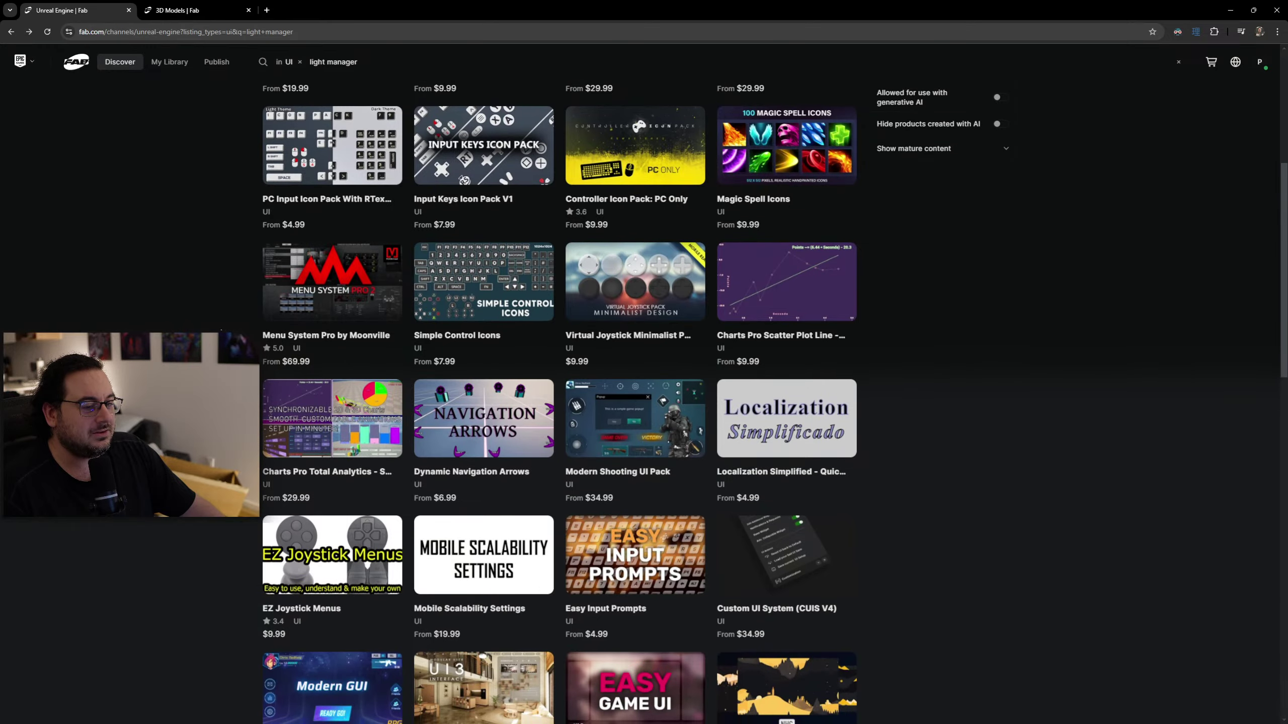
click(313, 287)
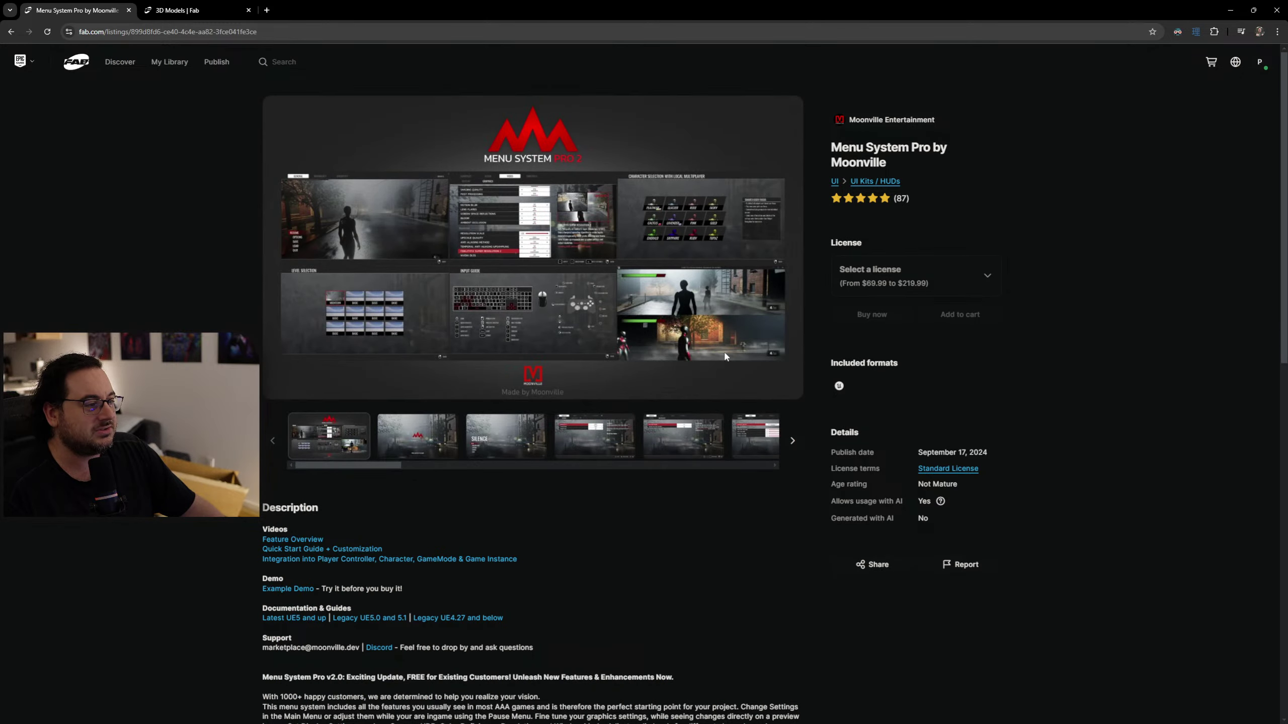
key(alt+Left)
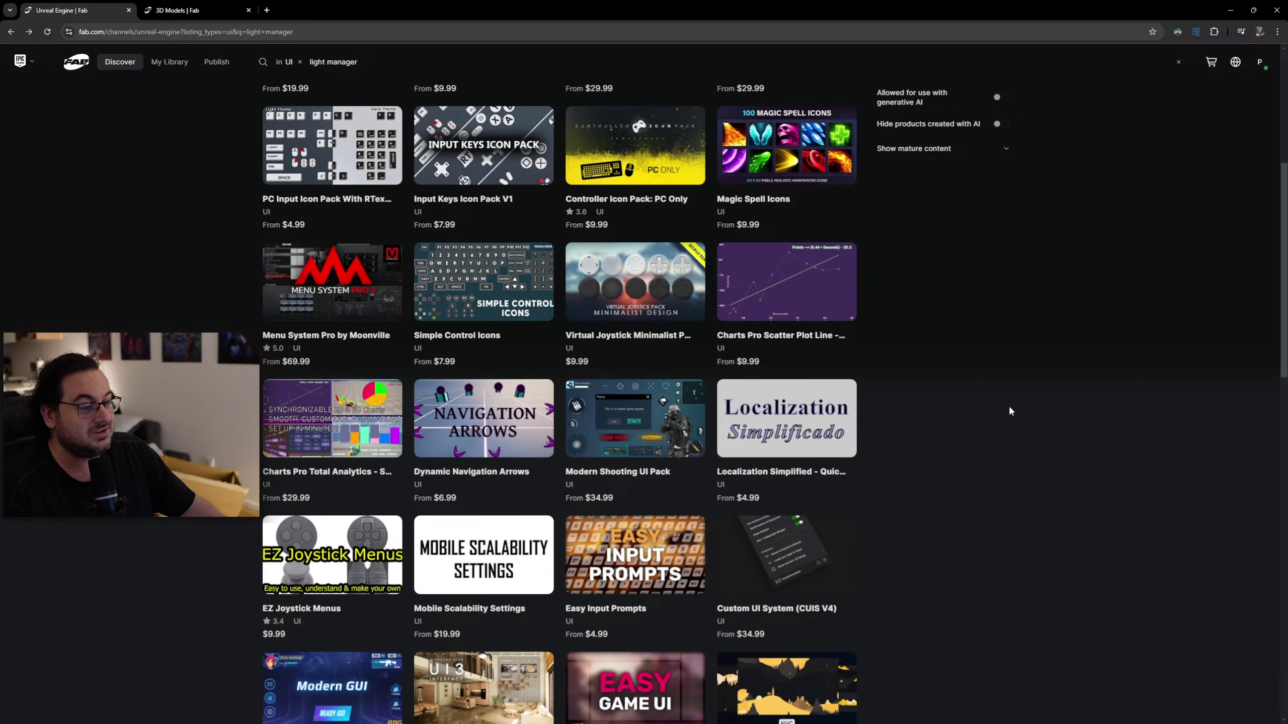
Browse the remaining "light manager" results and filter them by rating, trying 5 stars before settling on 4 & up.
scroll(1031, 401, down, 2)
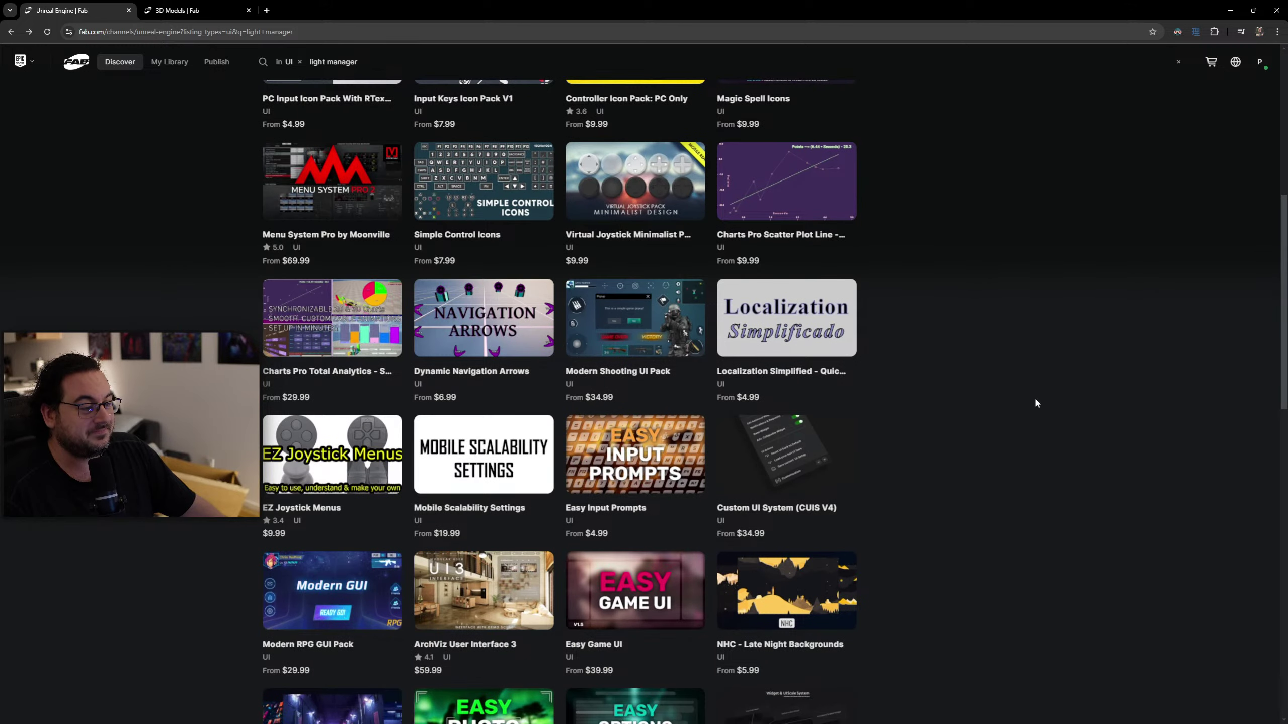
scroll(1036, 401, down, 4)
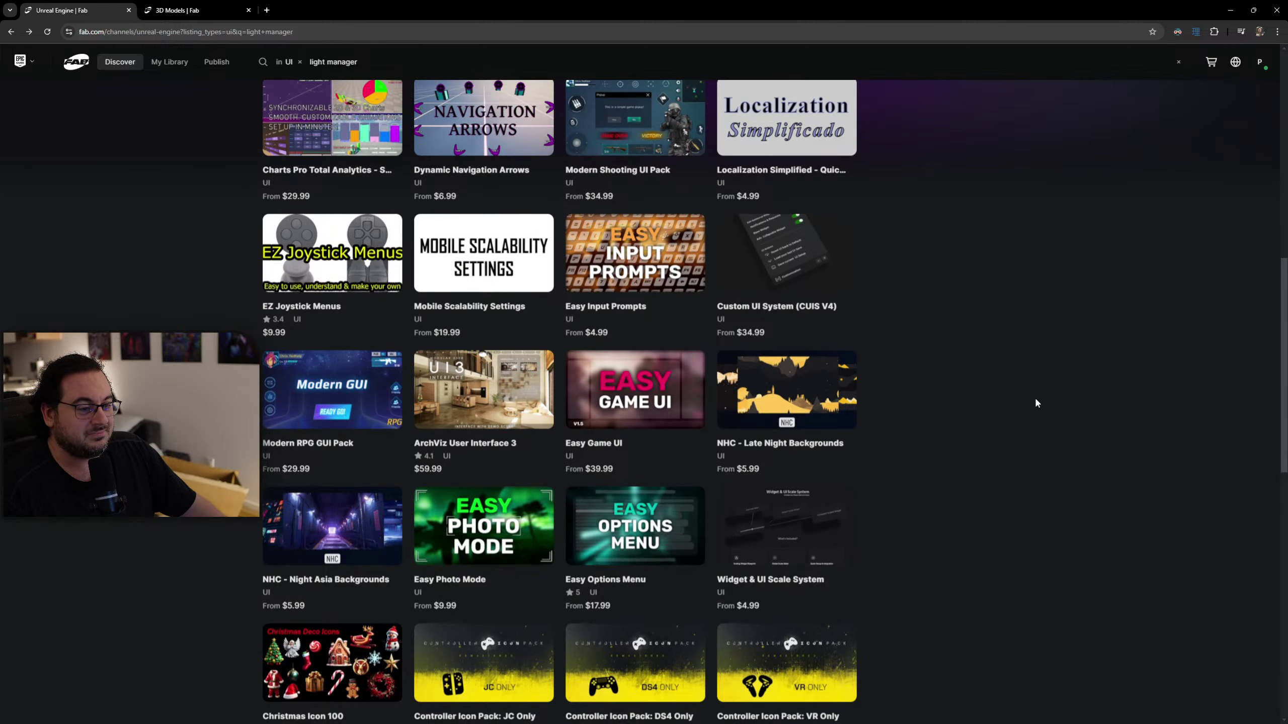
scroll(1041, 393, down, 3)
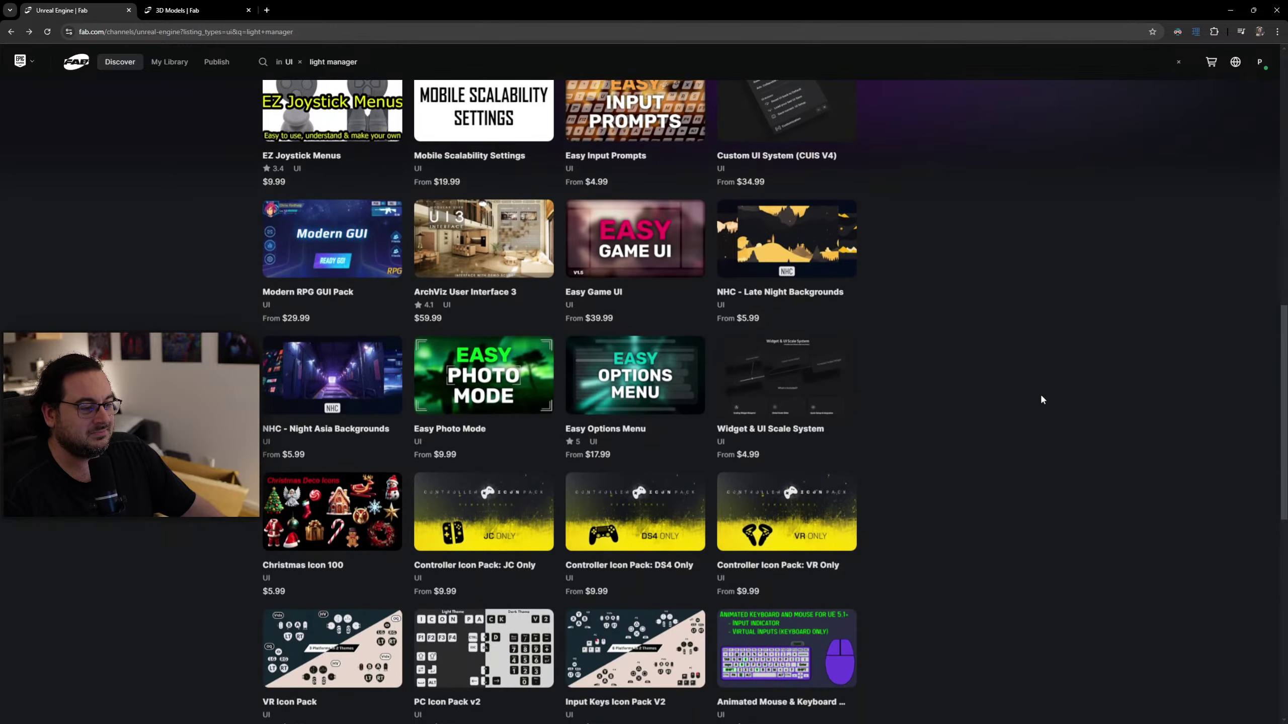
scroll(1062, 386, up, 15)
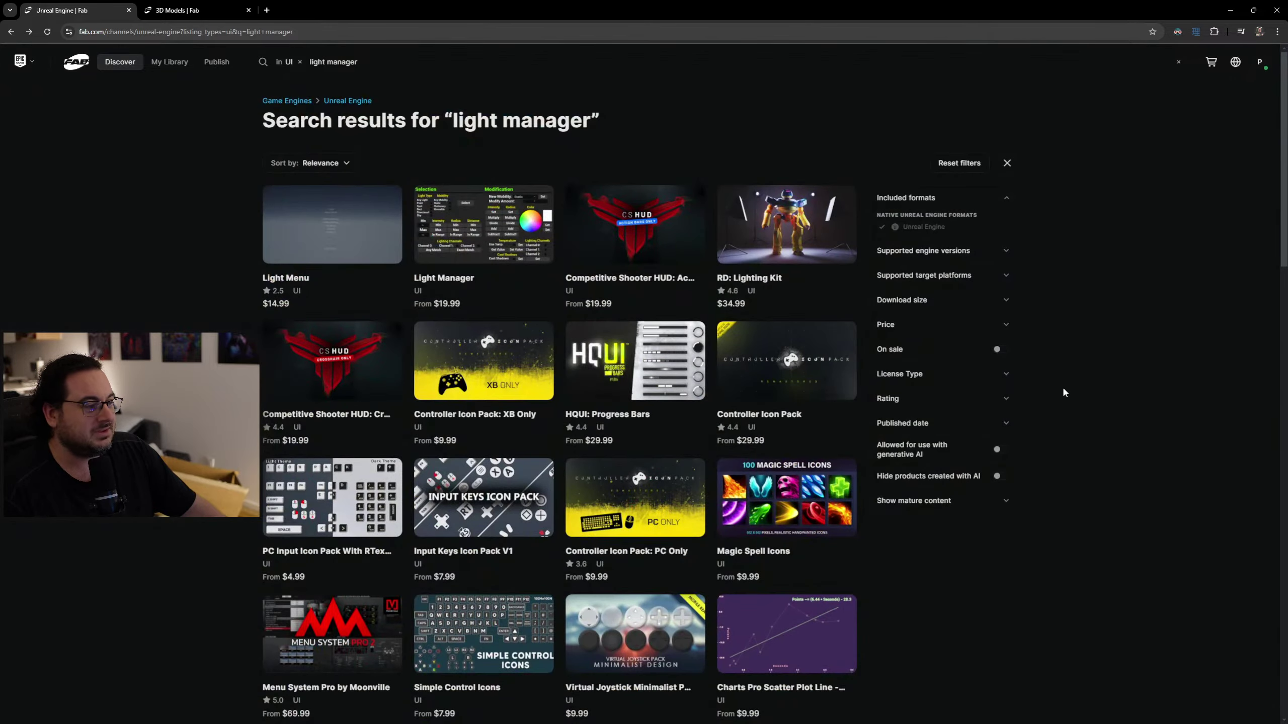
click(954, 400)
click(933, 426)
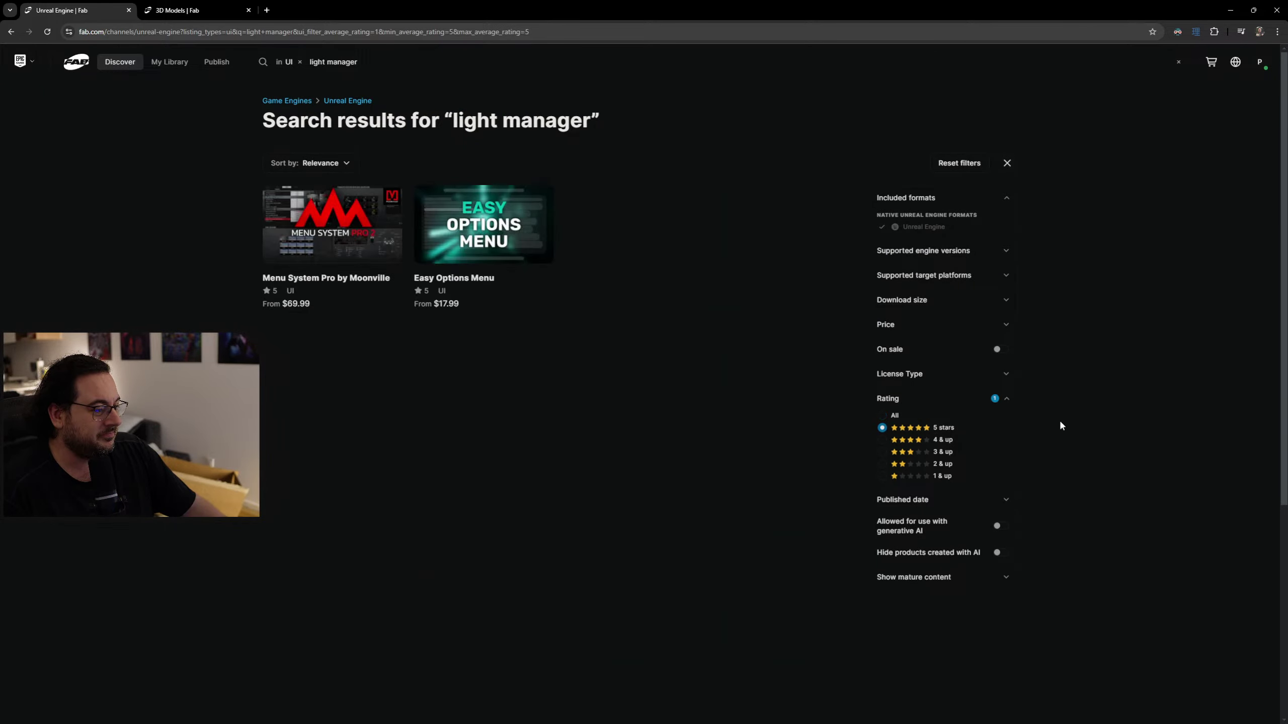
click(920, 441)
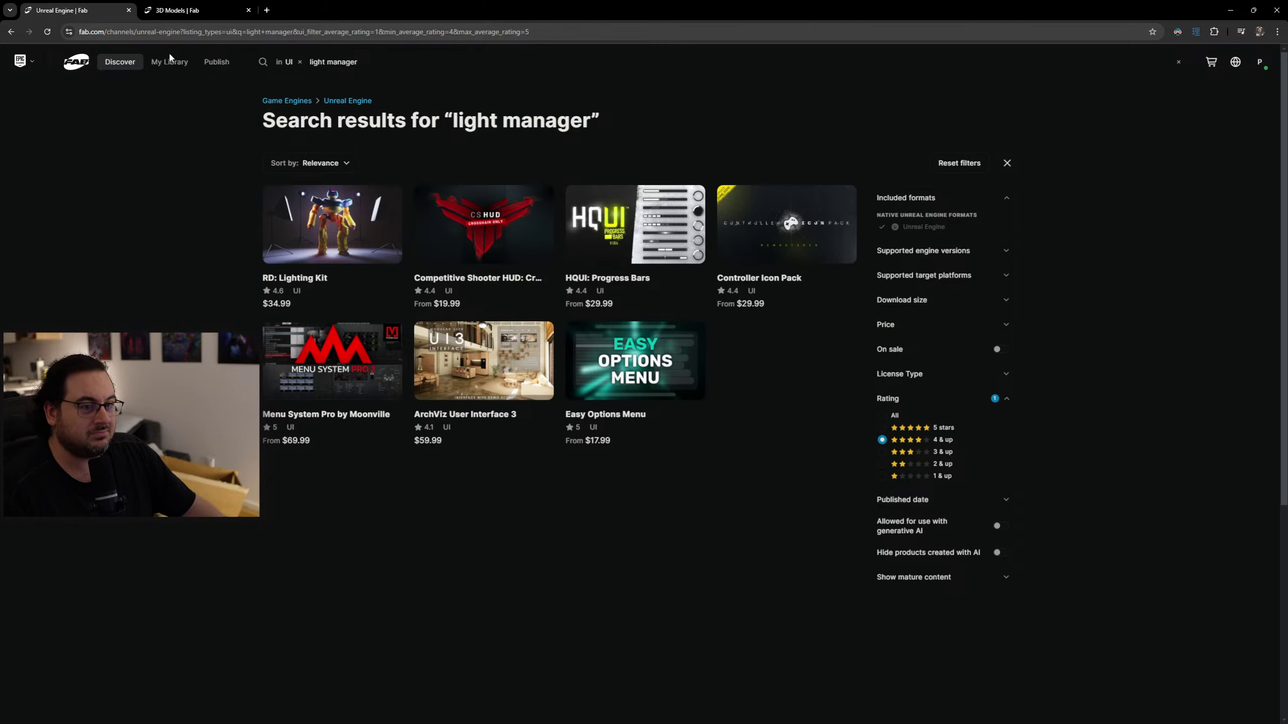
Leave the search results for the Discover home page and open the Unreal Engine channel.
click(114, 62)
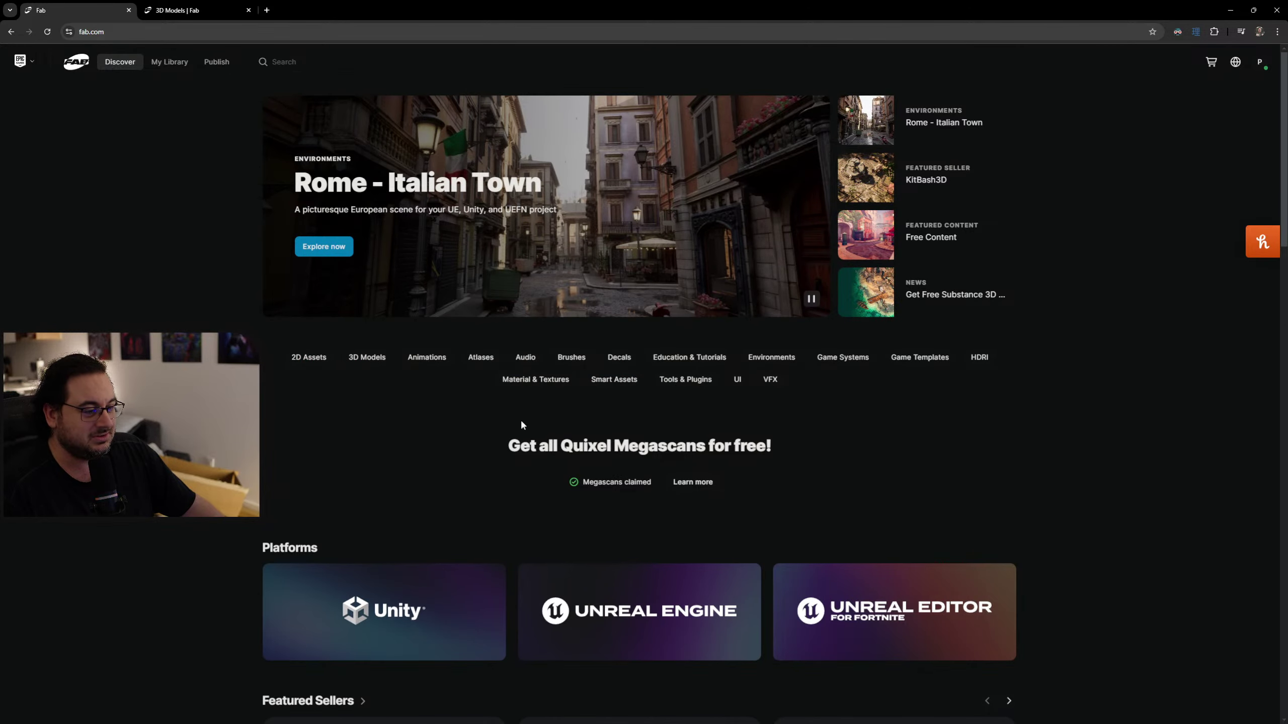
click(283, 61)
click(578, 134)
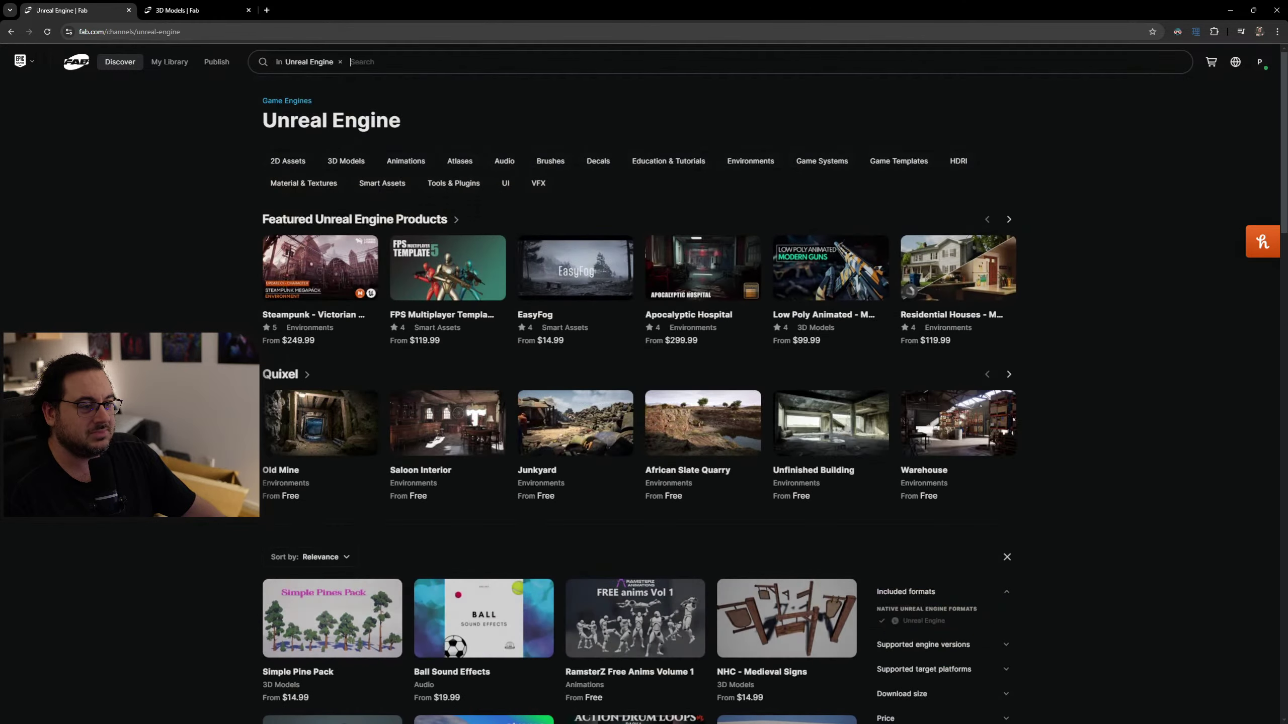
click(1126, 300)
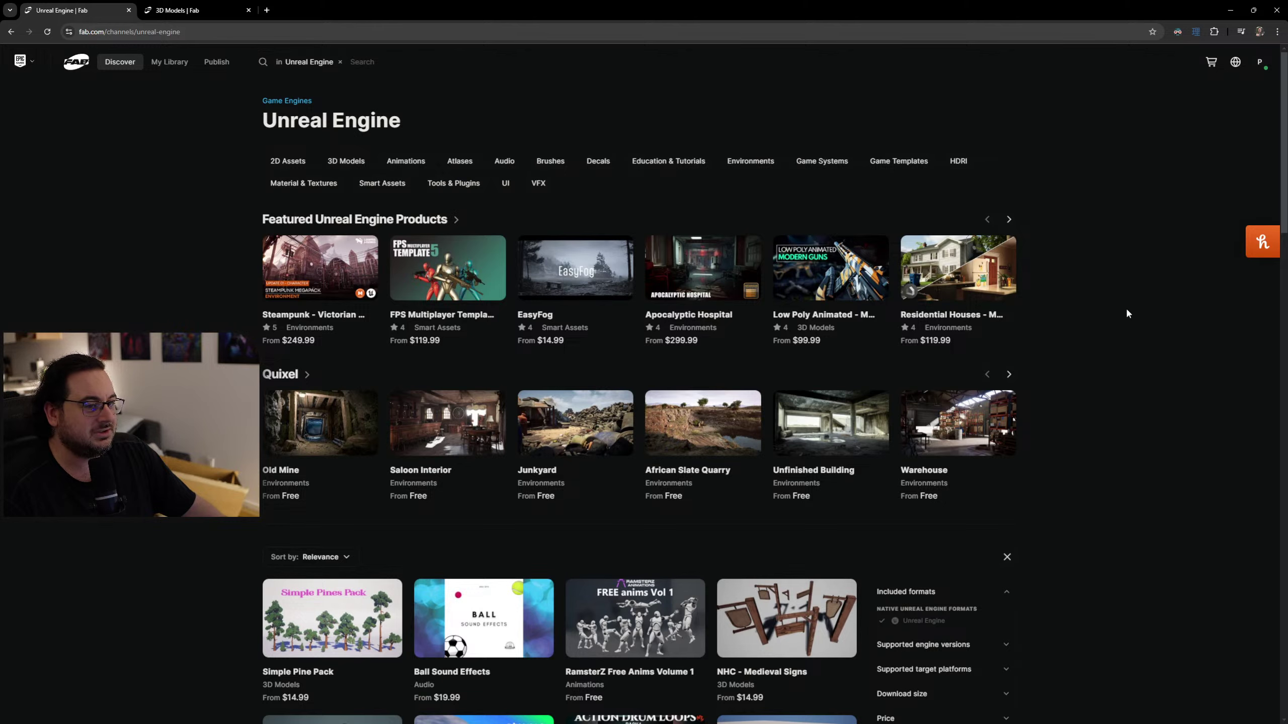
Filter the Unreal Engine channel's products to a rating of 5 stars.
scroll(1120, 296, down, 7)
scroll(1084, 437, up, 4)
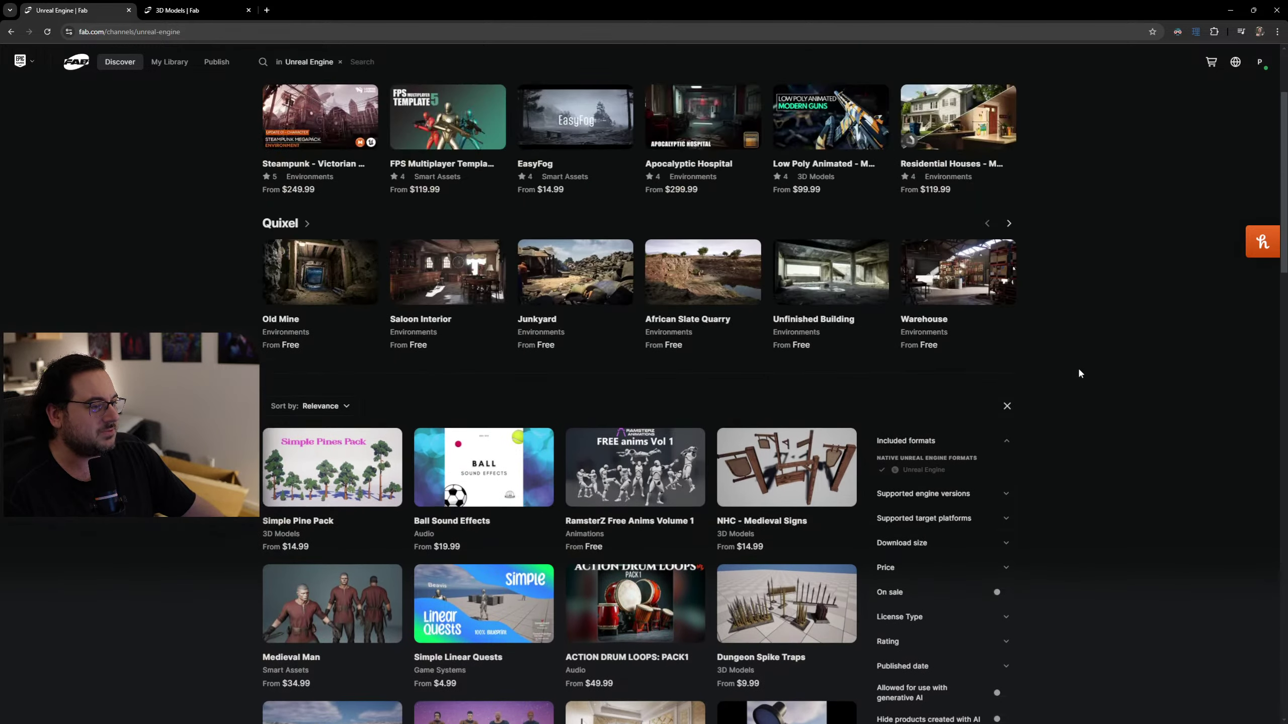
scroll(794, 283, up, 3)
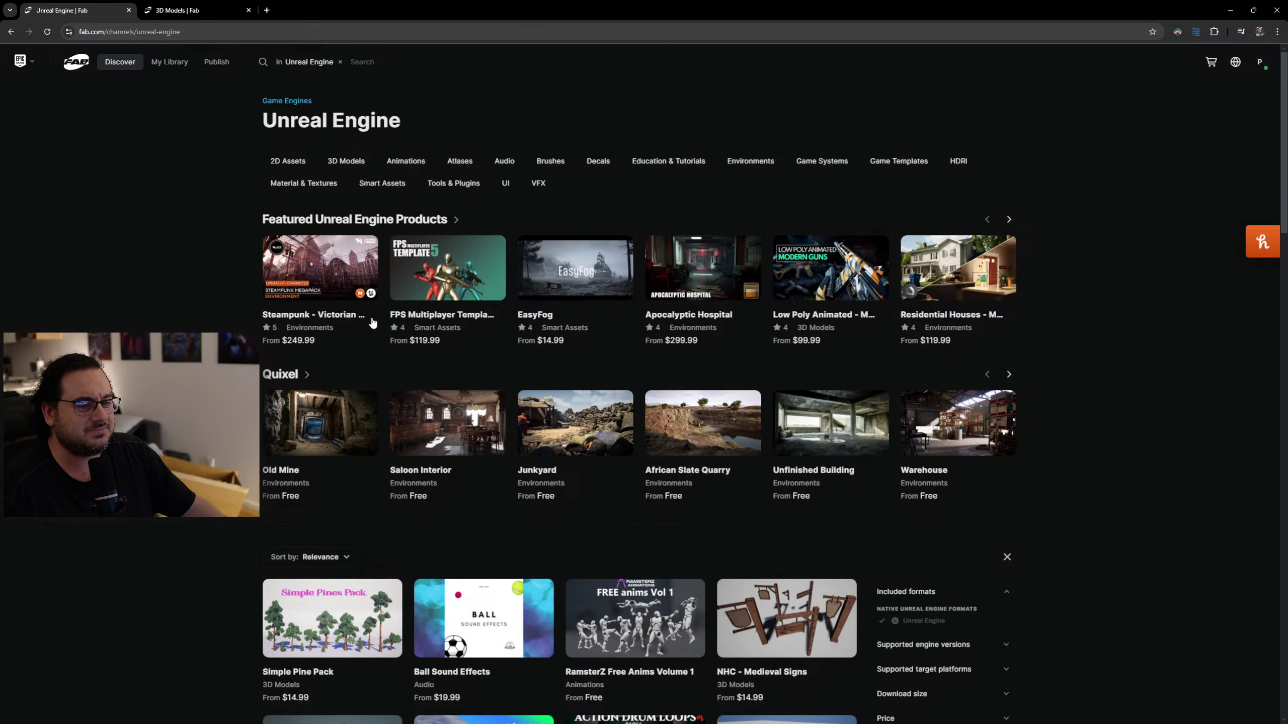
scroll(1008, 320, down, 5)
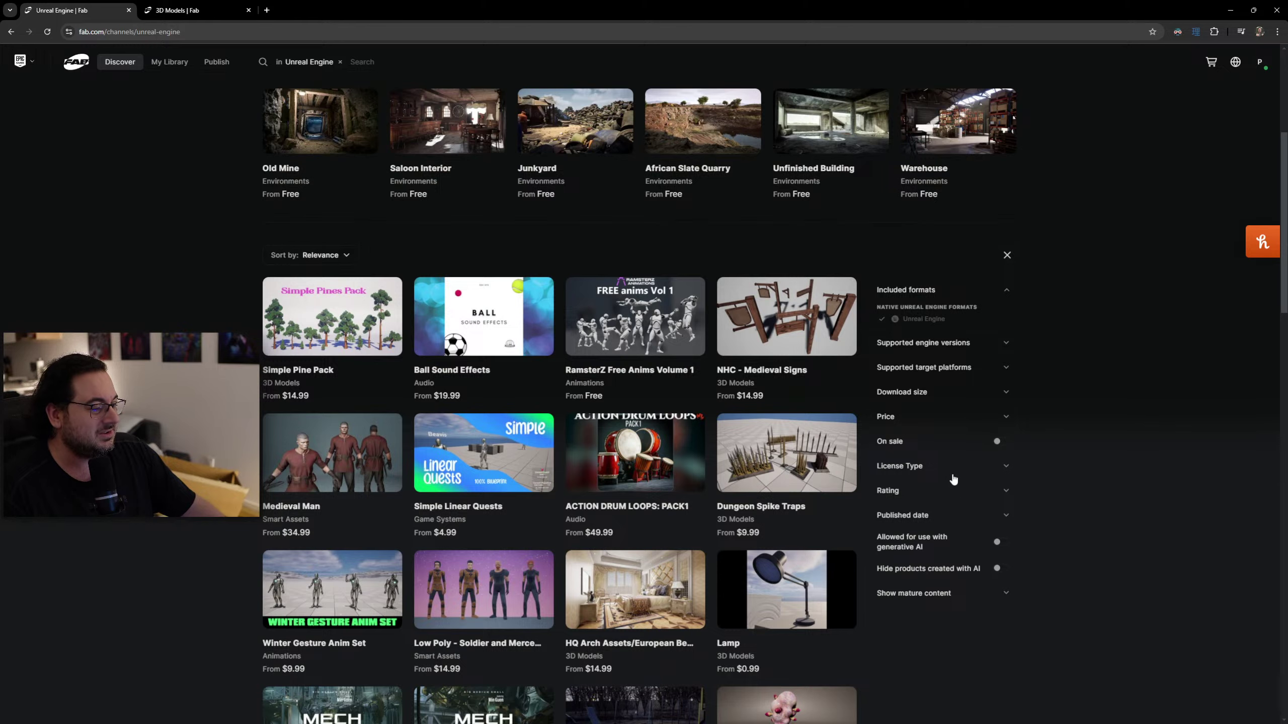
click(942, 492)
click(926, 519)
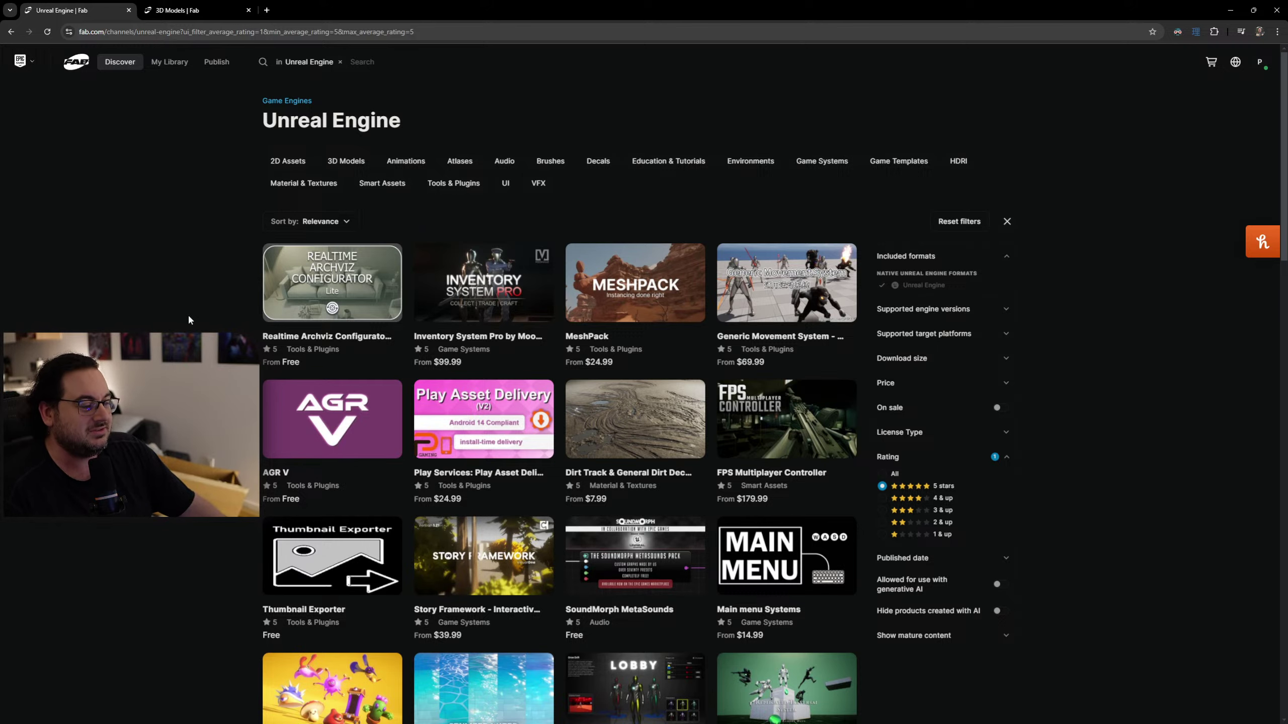
Check the review counts of the Dirt Track & General Dirt Decals, SoundMorph MetaSounds and Replicated Traversal System listings.
scroll(163, 316, down, 2)
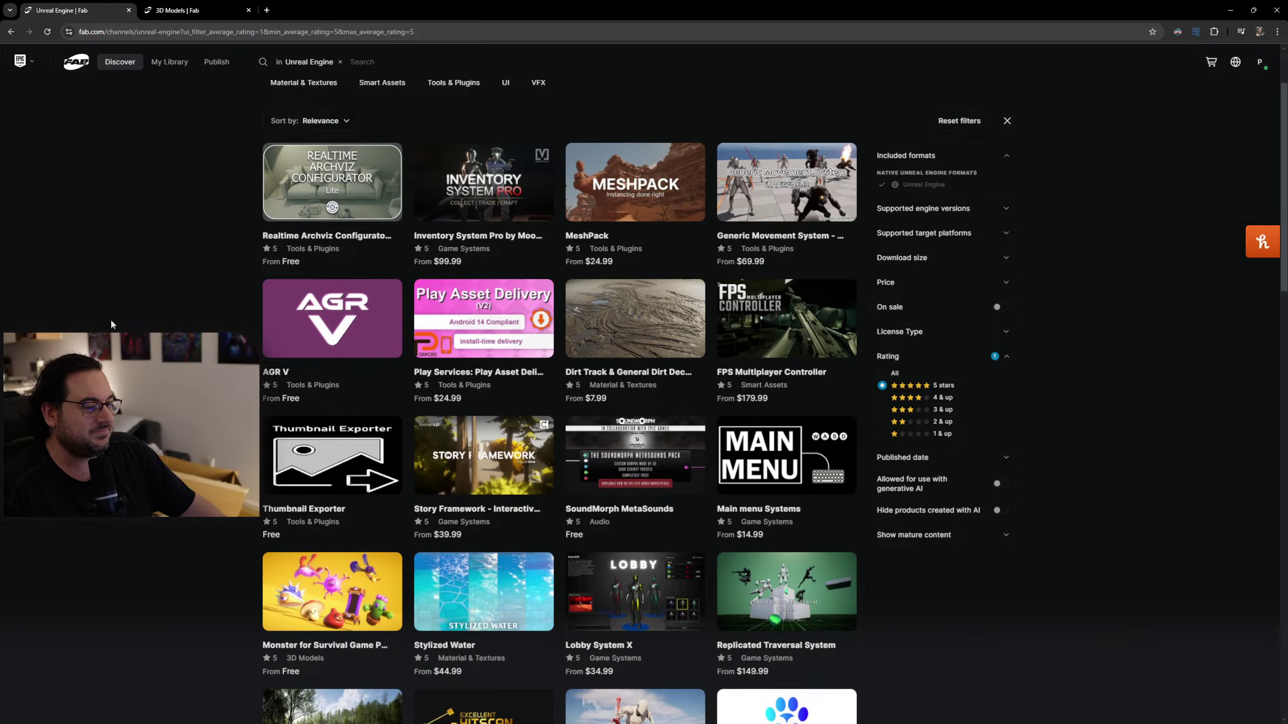
click(622, 333)
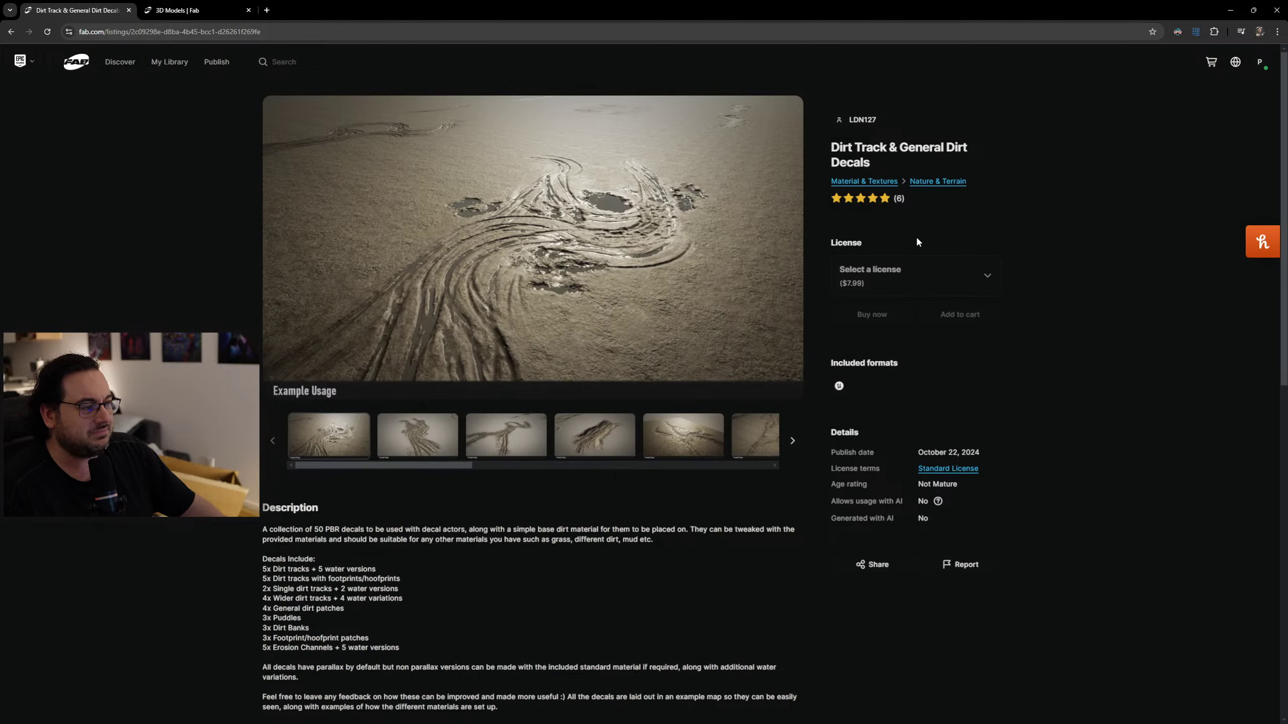
key(alt+Left)
click(634, 457)
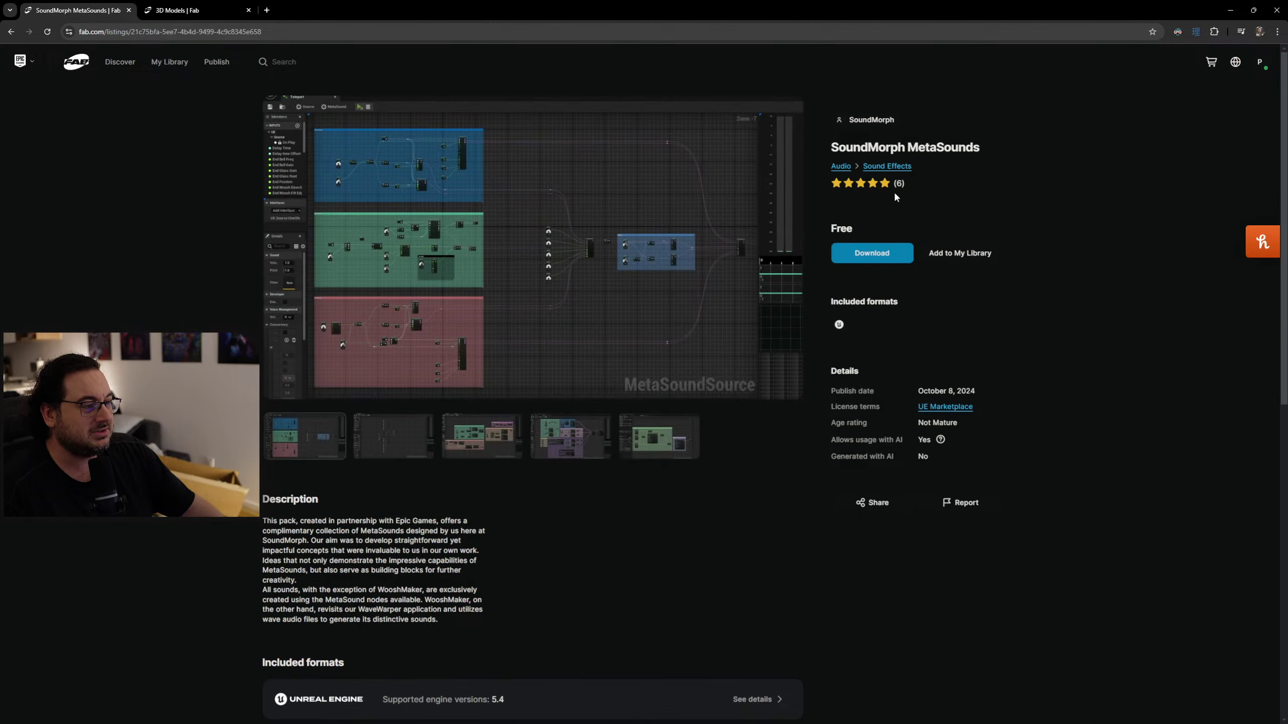
key(alt+Left)
scroll(799, 588, down, 3)
click(791, 457)
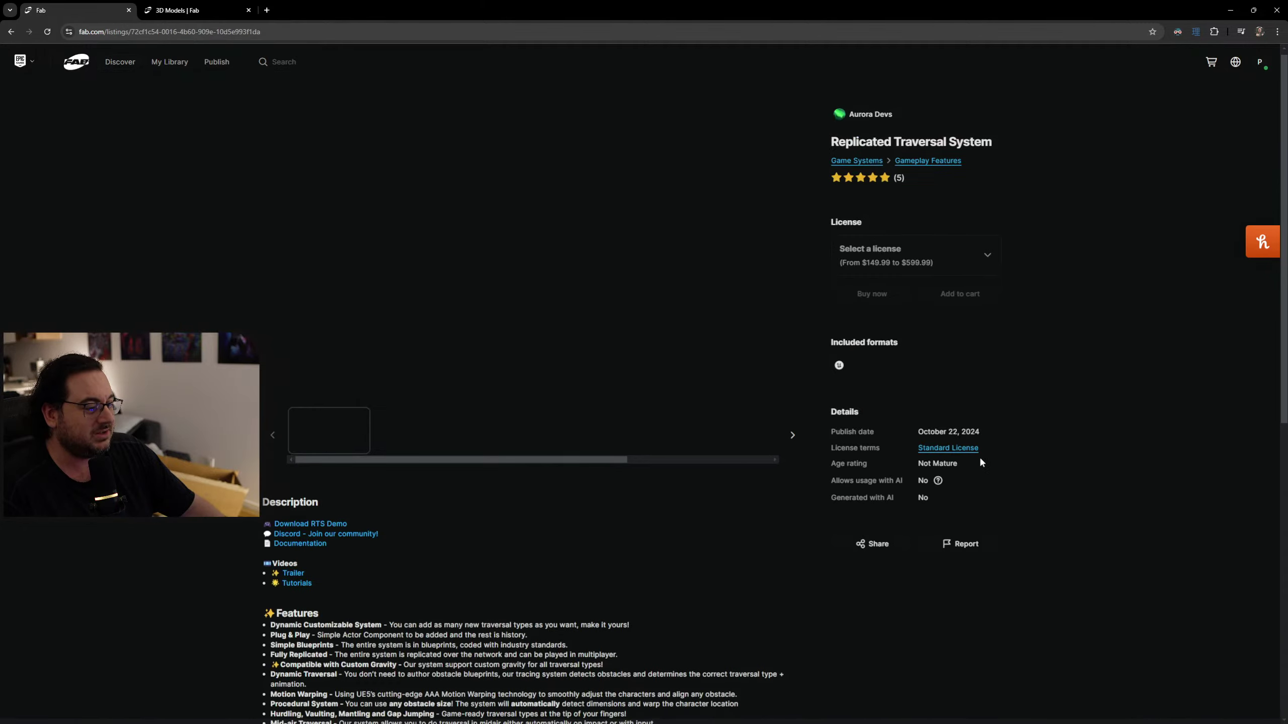
key(alt+Left)
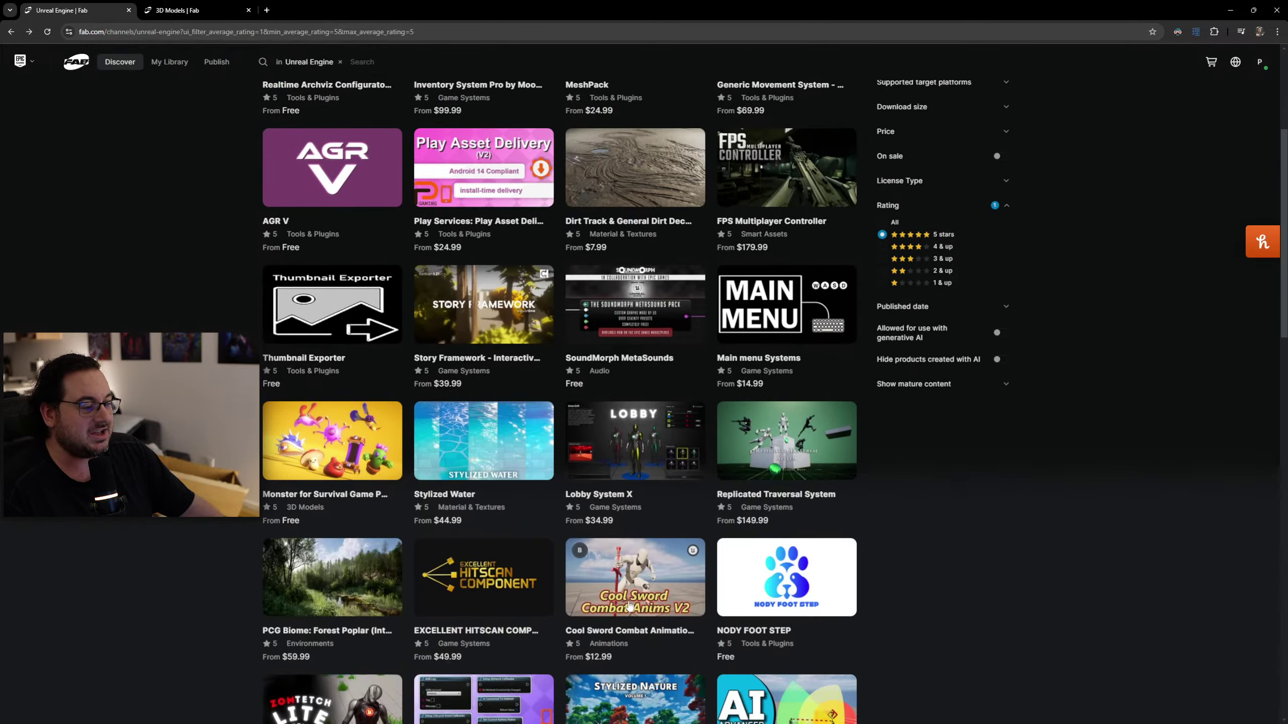
Check the rating of the Lobby System X listing, look at another 5-star product further down and return to the filtered products.
click(636, 353)
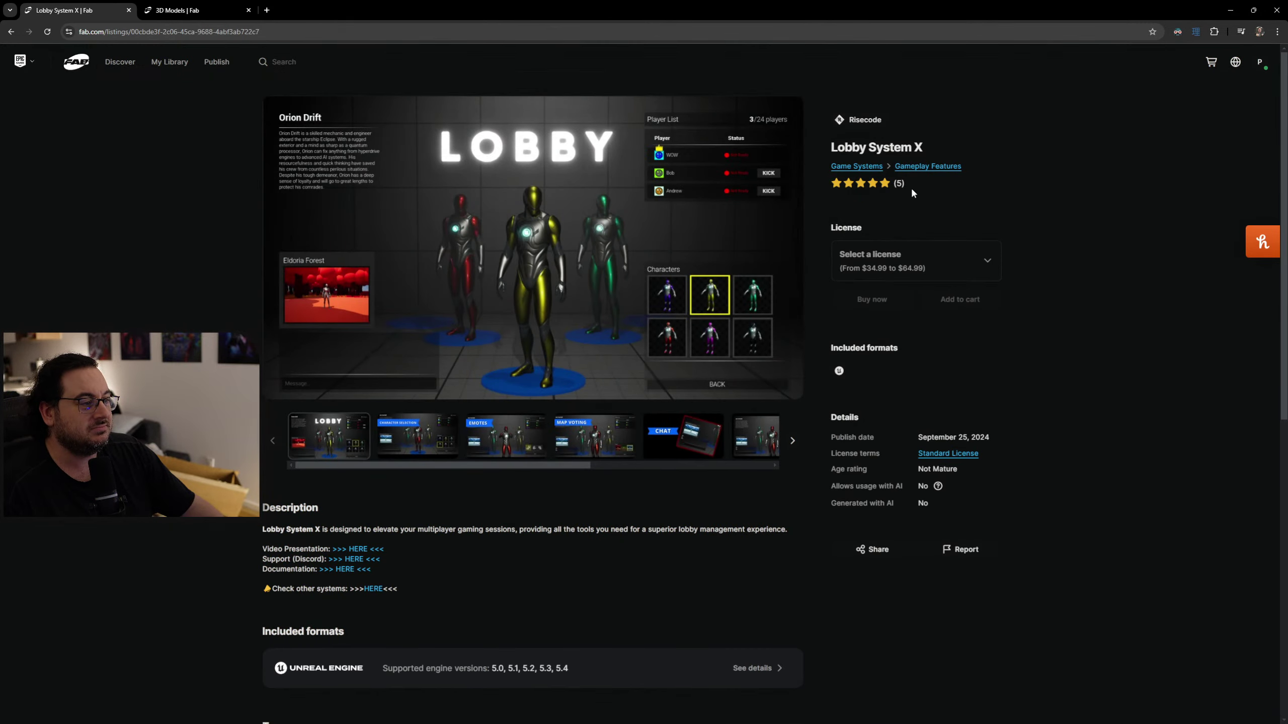
key(alt+Left)
scroll(743, 568, down, 6)
click(494, 362)
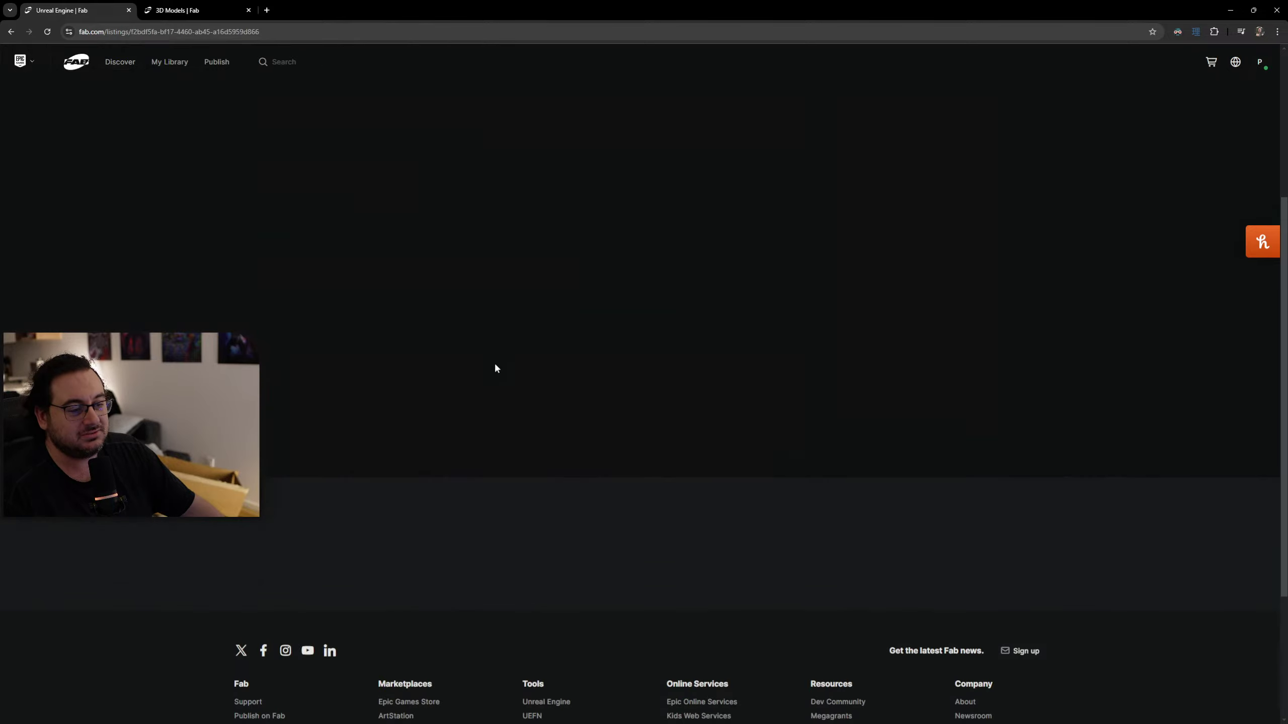
key(alt+Left)
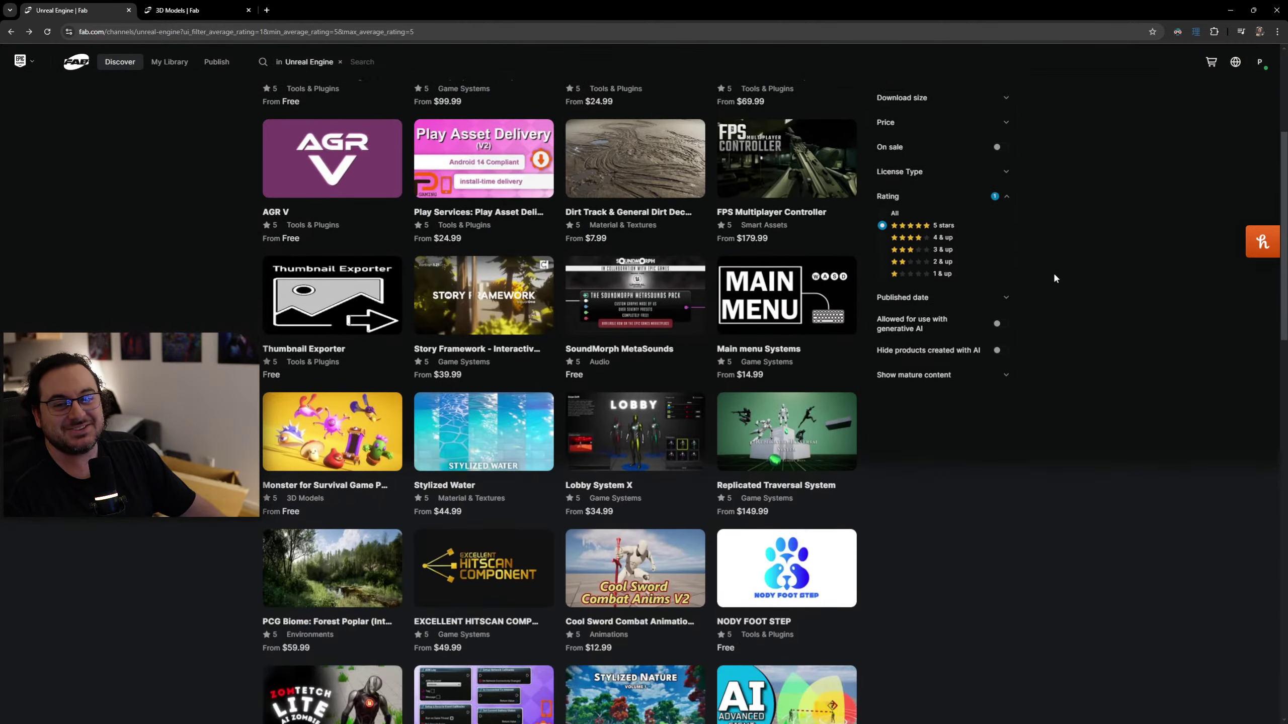
Check the sort options offered for the filtered Unreal Engine products and close the browser.
scroll(1137, 257, up, 6)
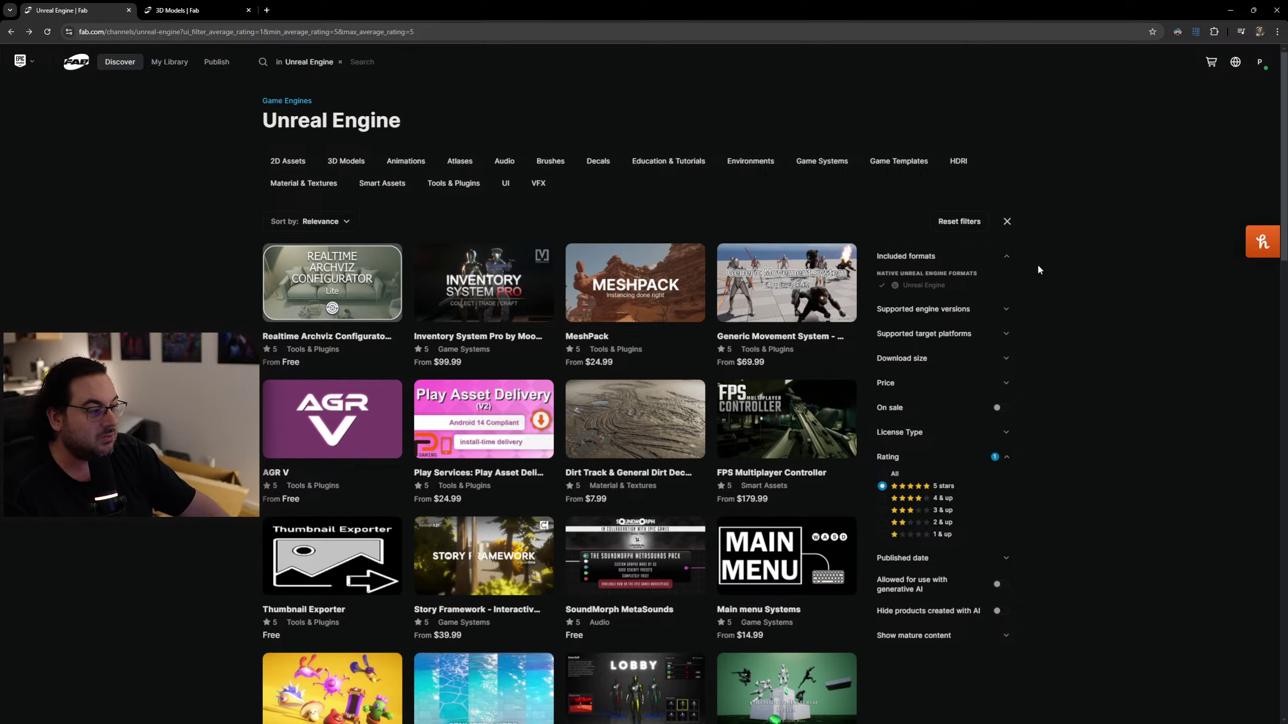
click(327, 221)
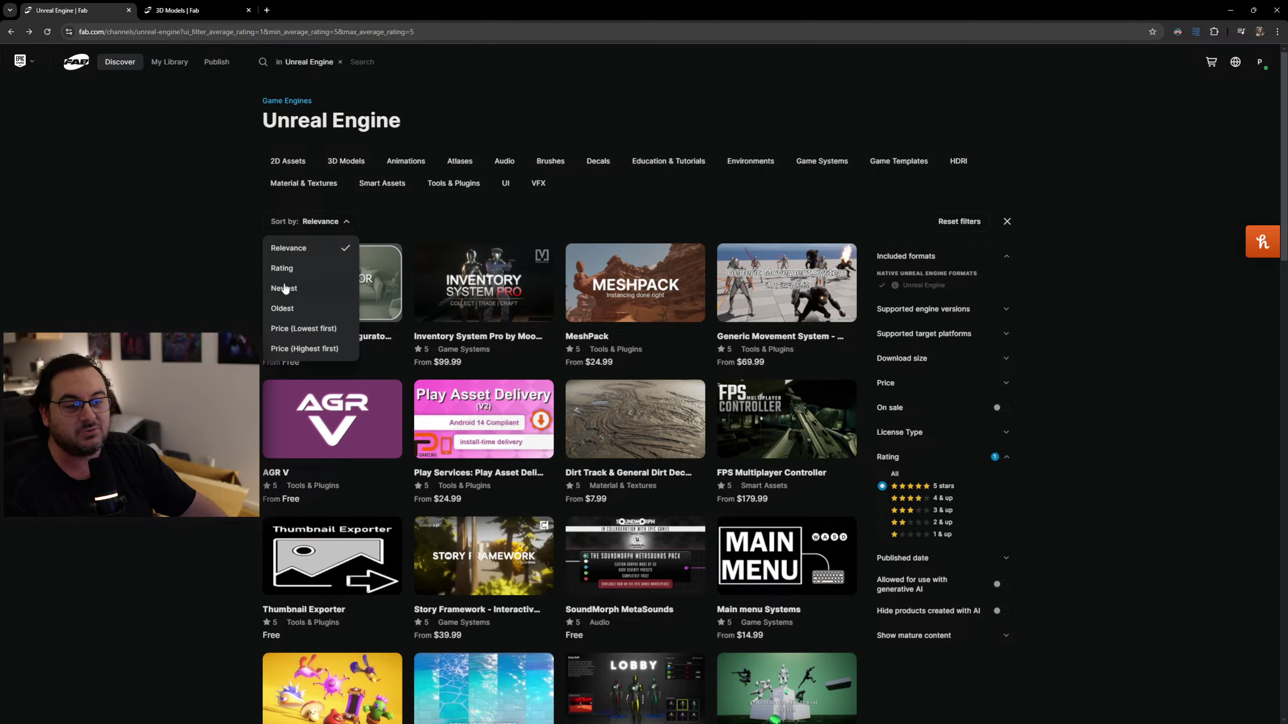
click(178, 249)
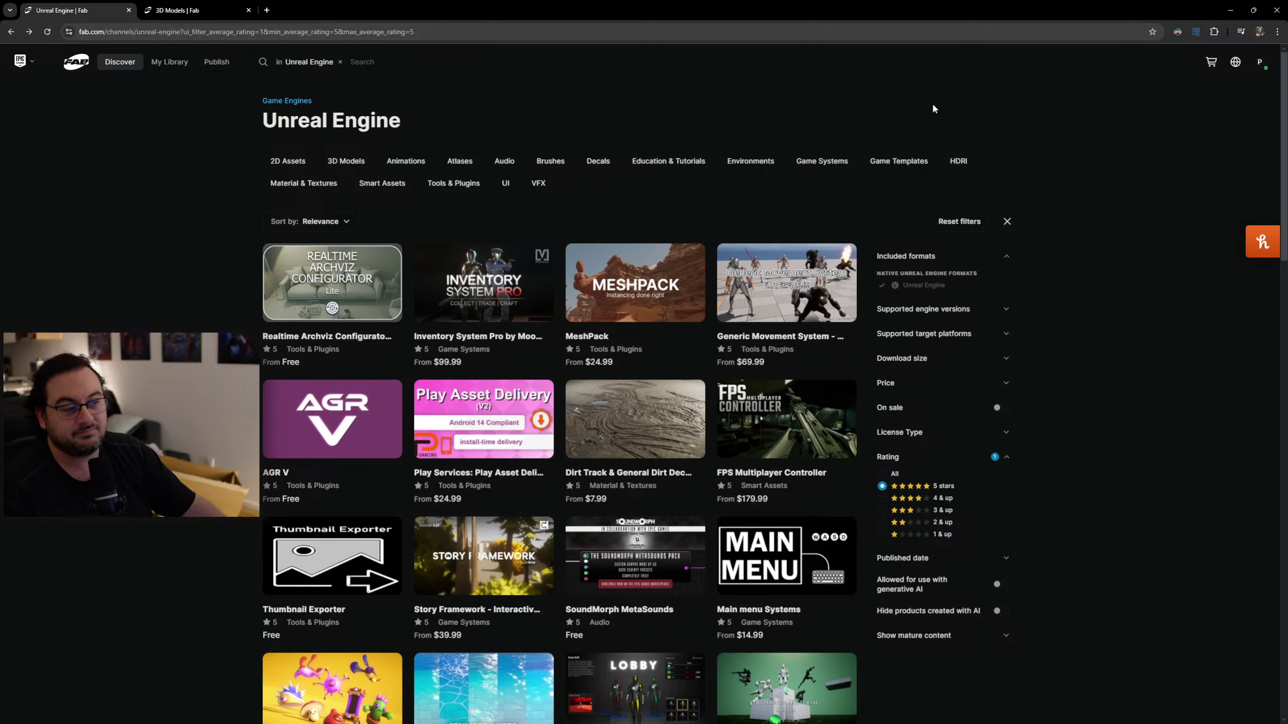
click(1278, 10)
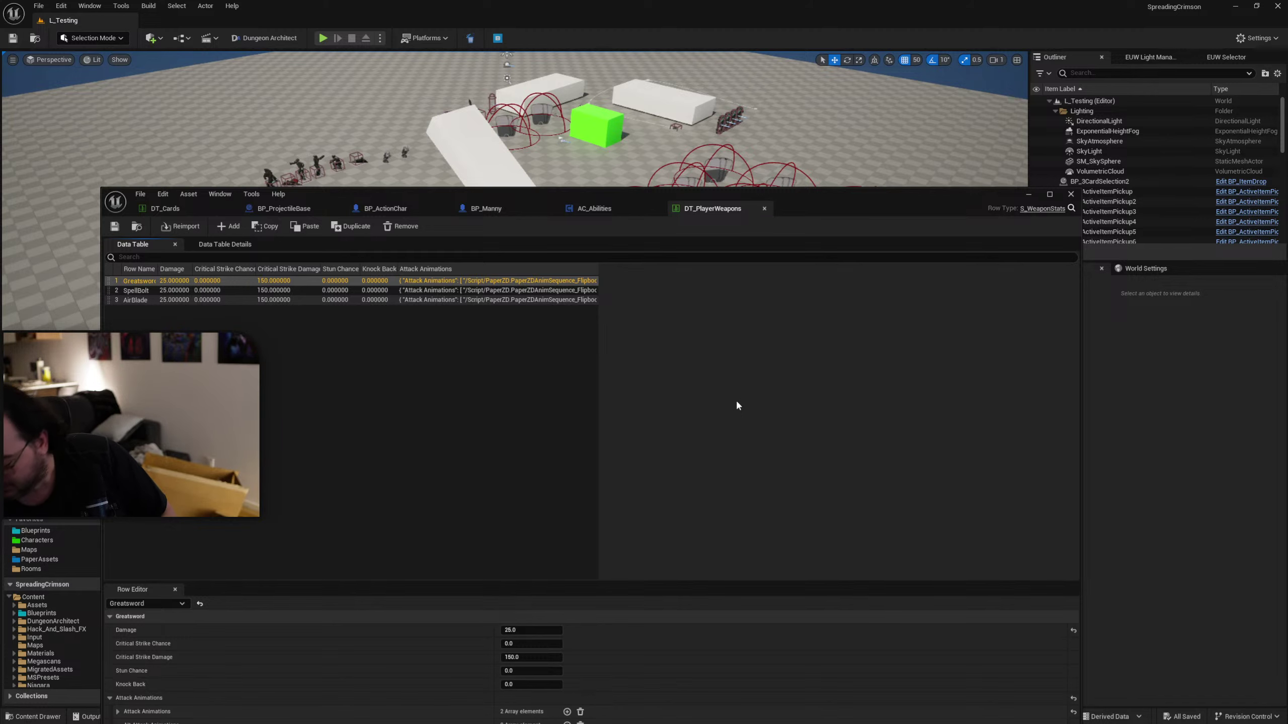
Close the DT_PlayerWeapons data table, reposition the editor window and open the DT_Cards data table.
middle_click(698, 209)
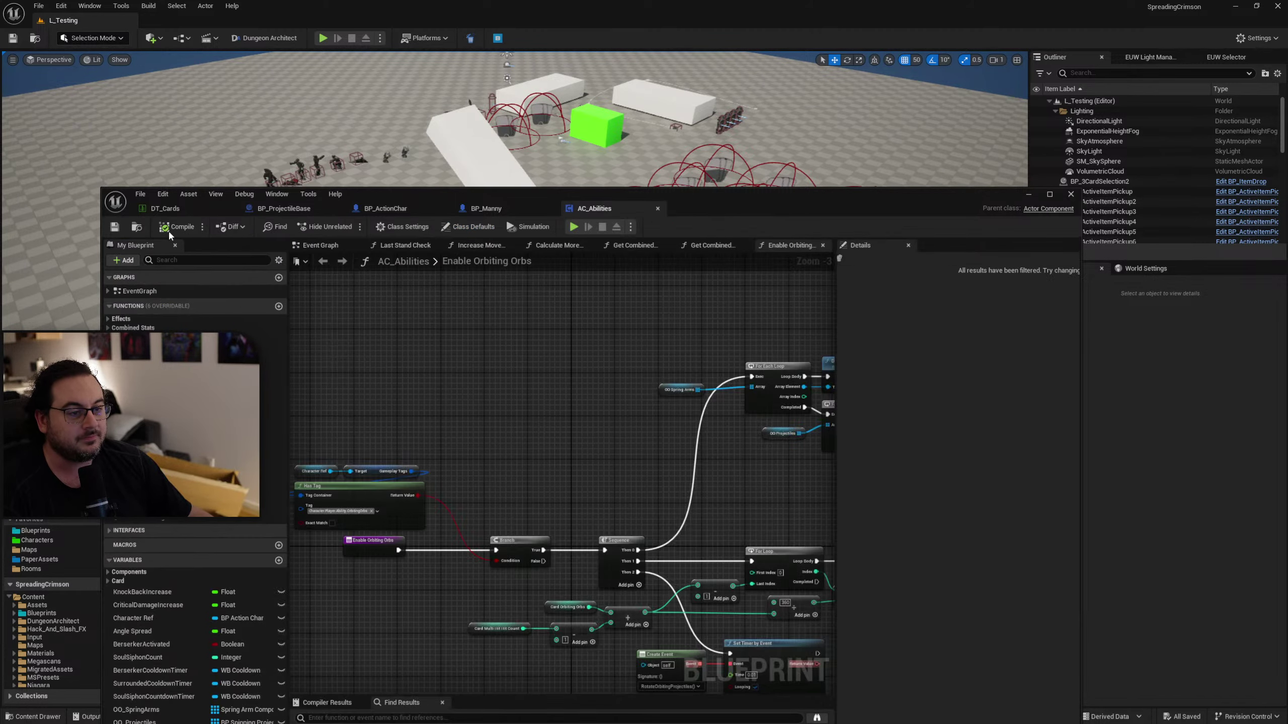
drag(421, 197, 562, 92)
click(334, 104)
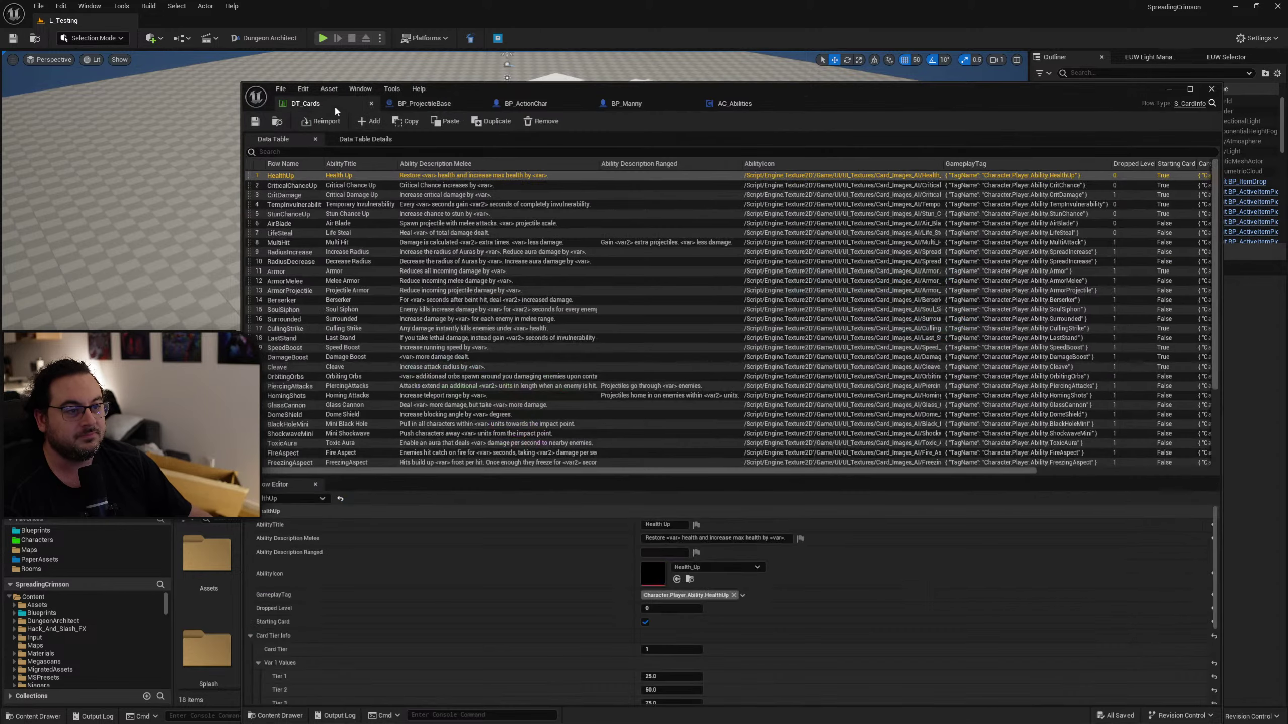
Rename the HomingShots row in DT_Cards to HomingAttacks.
click(316, 385)
click(307, 394)
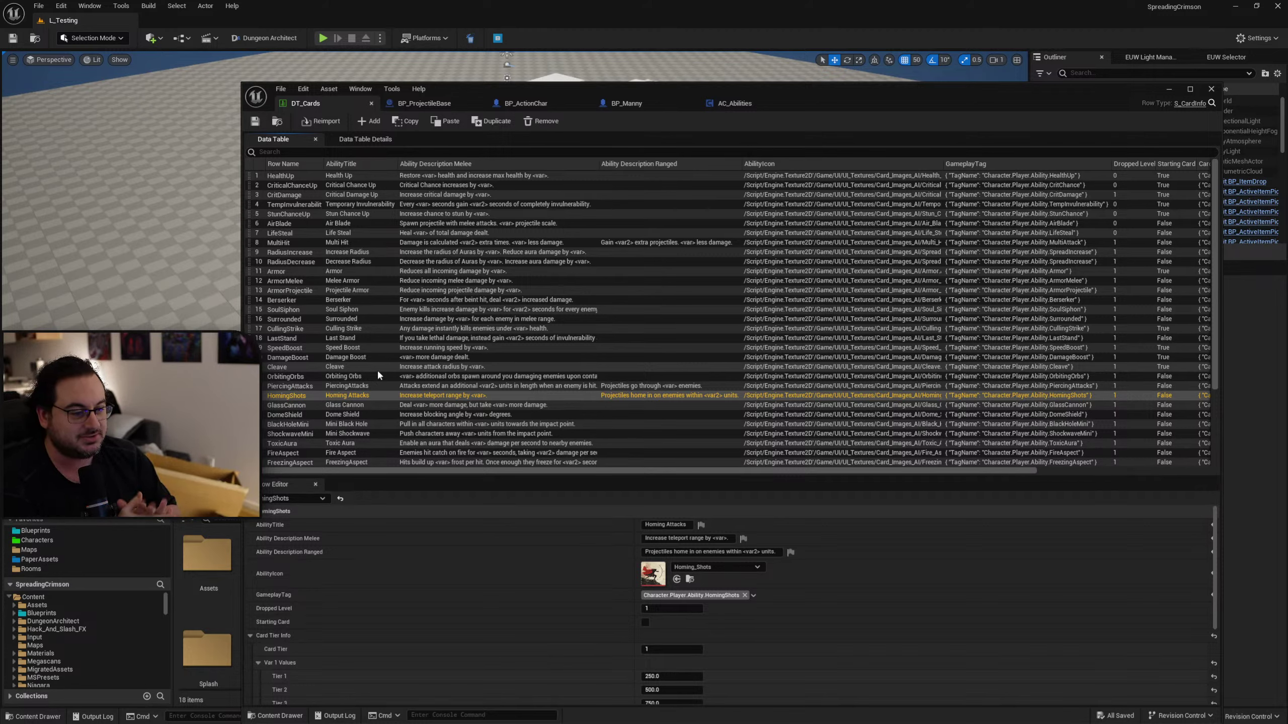
double_click(304, 399)
text(HomingA)
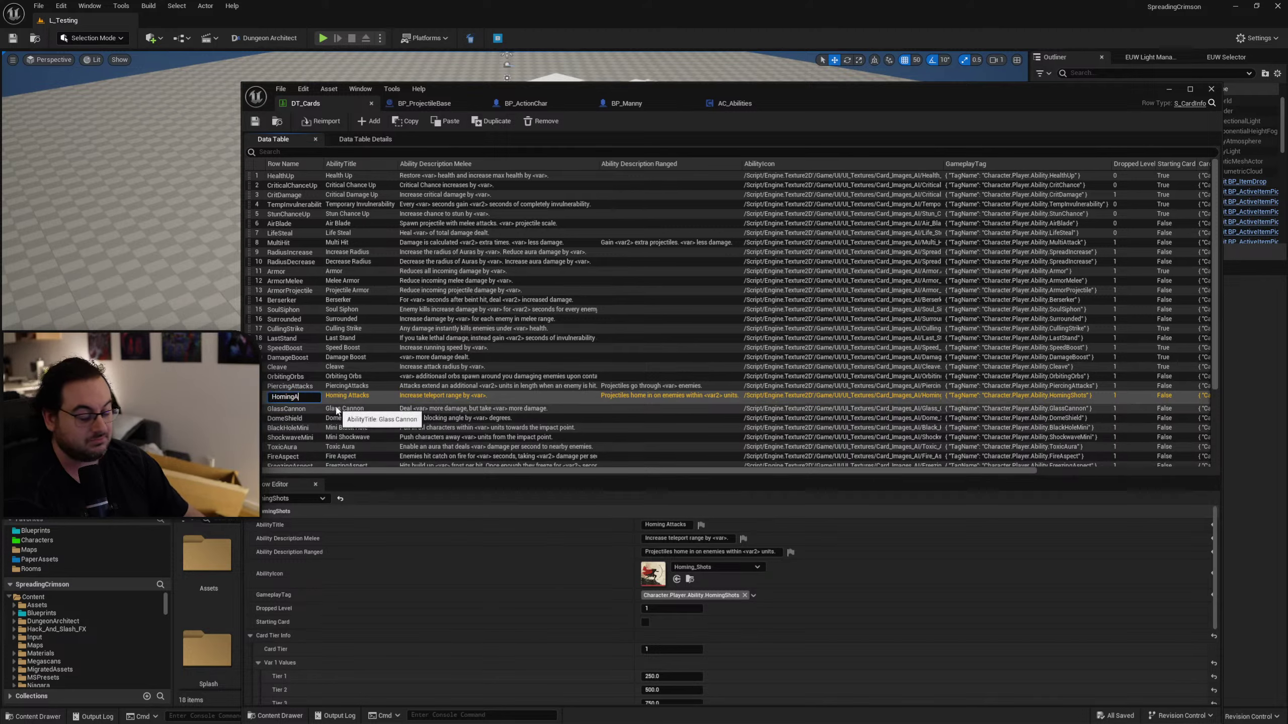
text(ttacks)
key(Return)
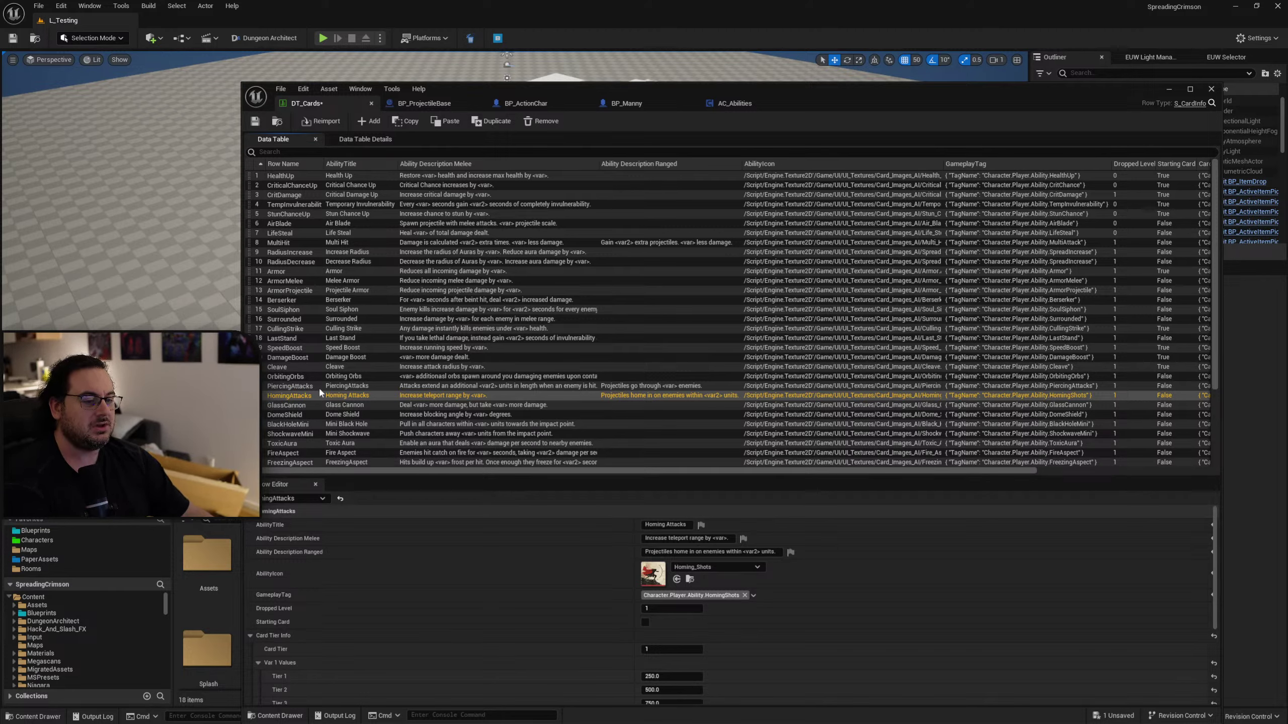
Rename the PiercingAttacks row in DT_Cards to Piercing.
click(318, 386)
key(F2)
key(BackSpace)
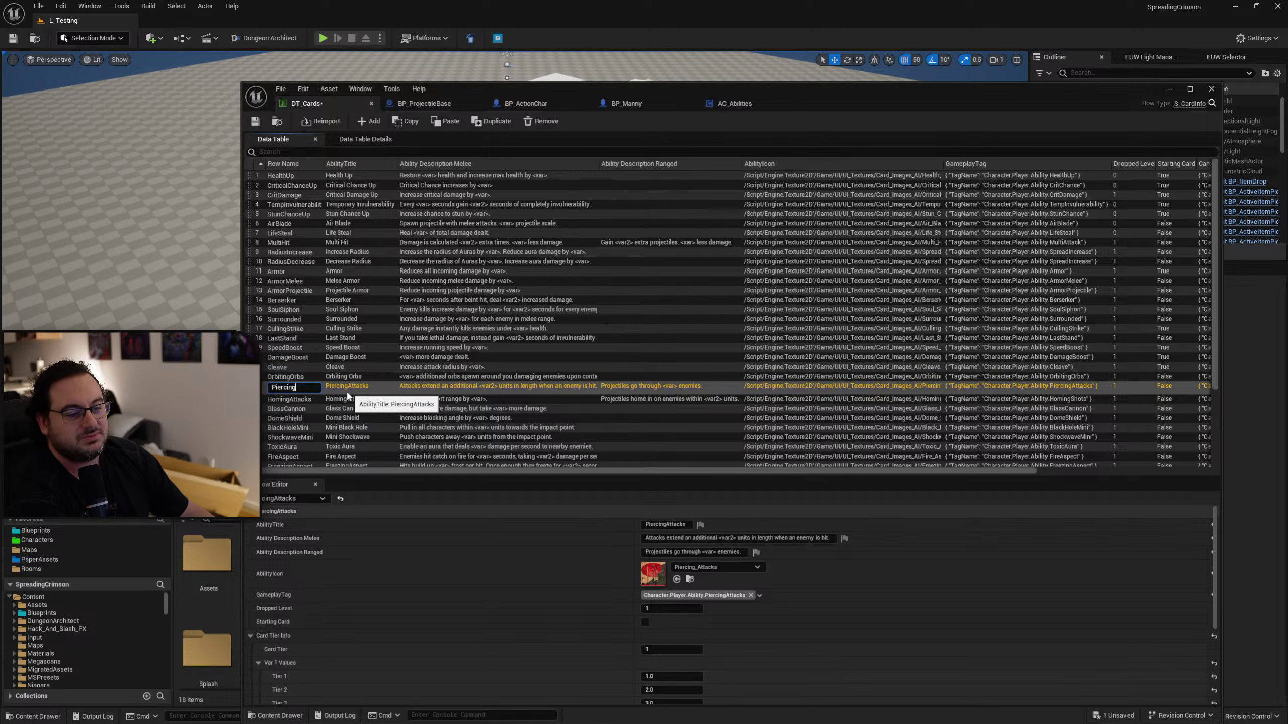
key(Return)
Shorten the name of the HomingAttacks row to Homing.
click(297, 399)
key(F2)
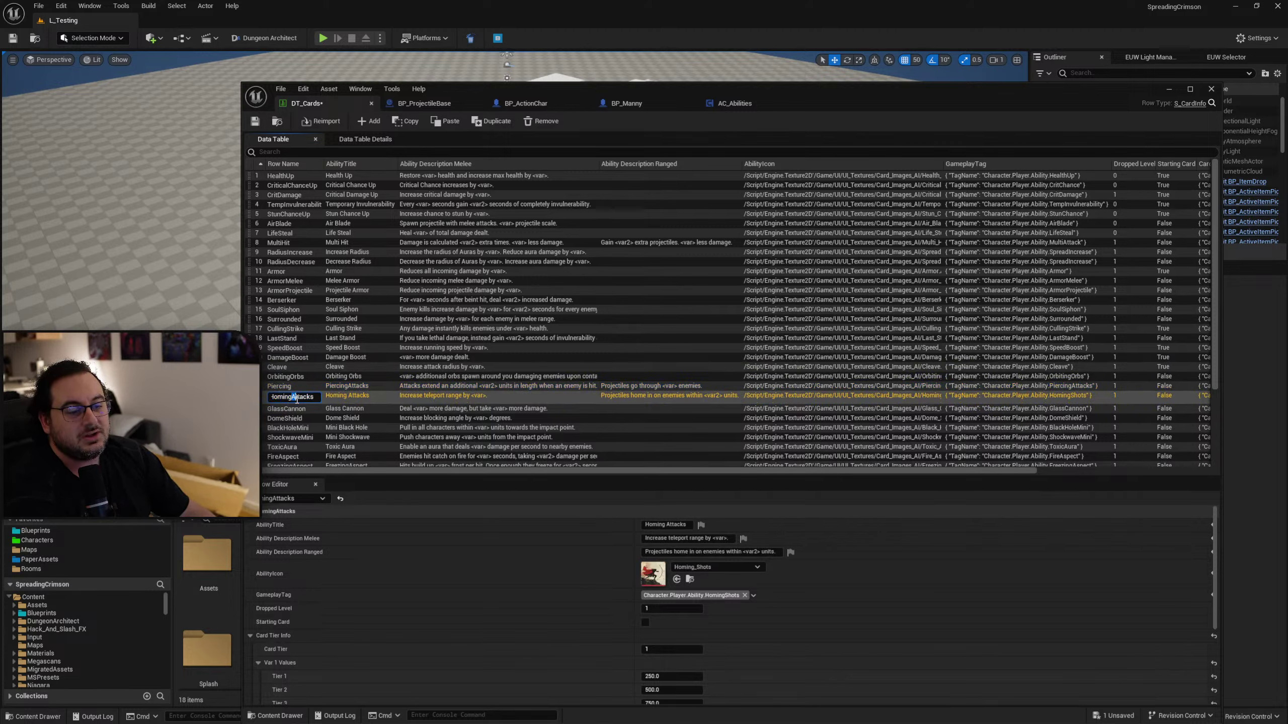
drag(294, 399, 314, 399)
key(BackSpace)
key(Return)
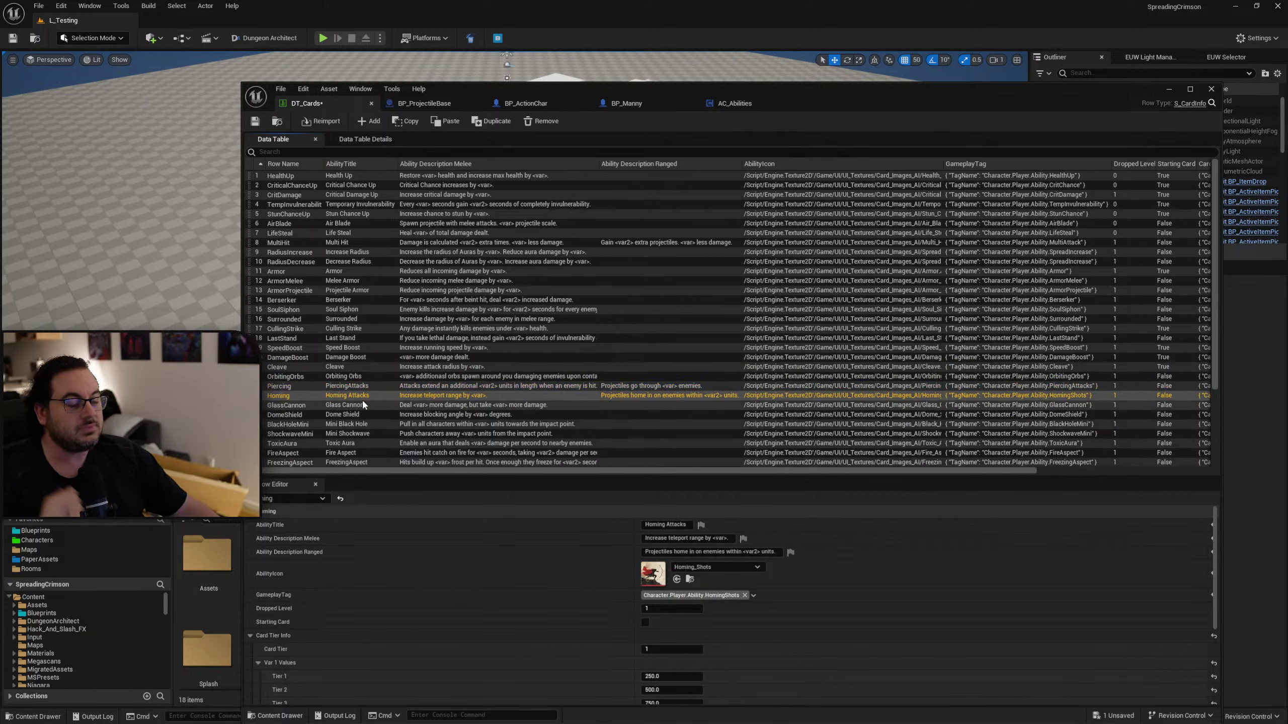
Set the AbilityTitle of the Piercing row to Piercing.
click(377, 377)
click(375, 387)
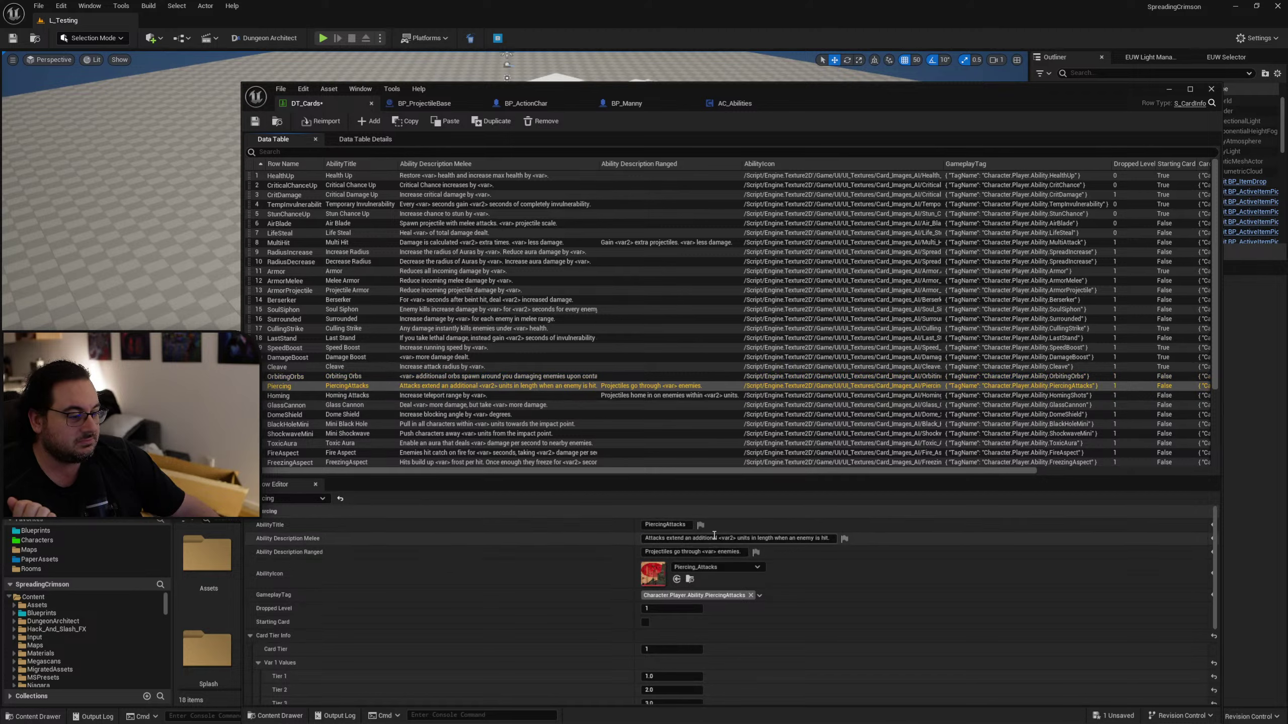
drag(665, 525, 707, 528)
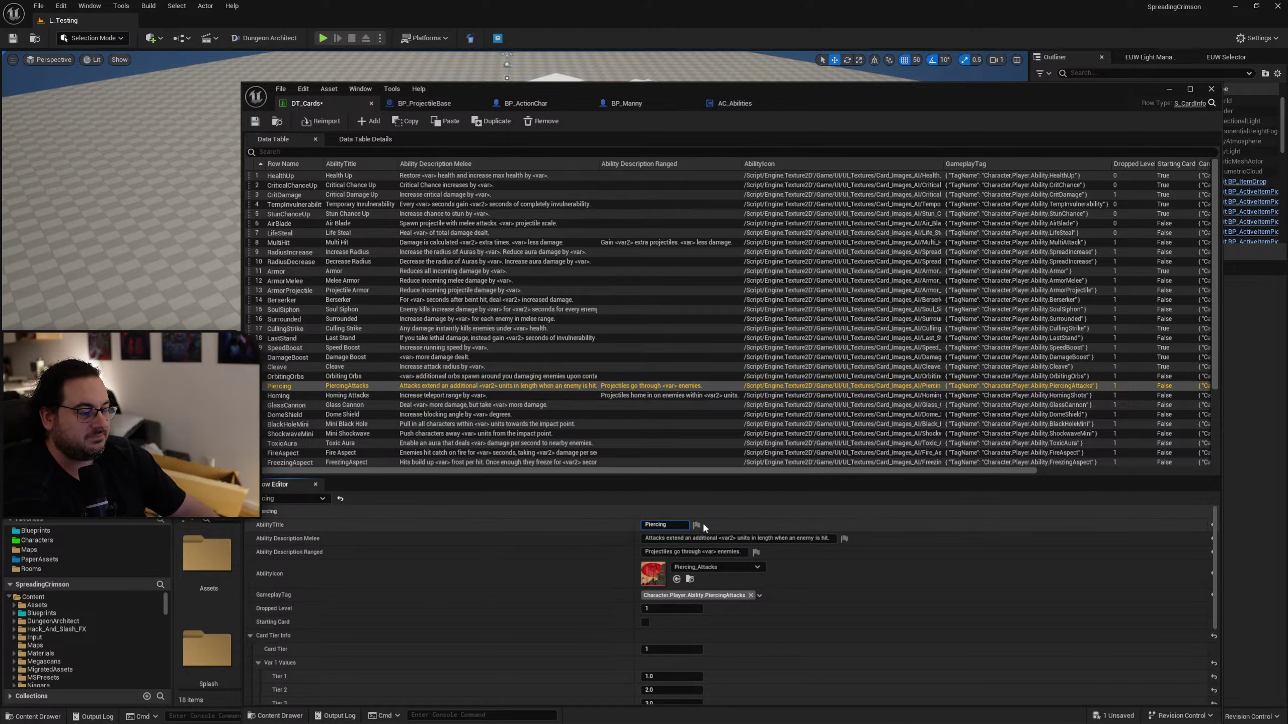
key(Return)
Set the AbilityTitle of the Homing row to Homing.
click(403, 397)
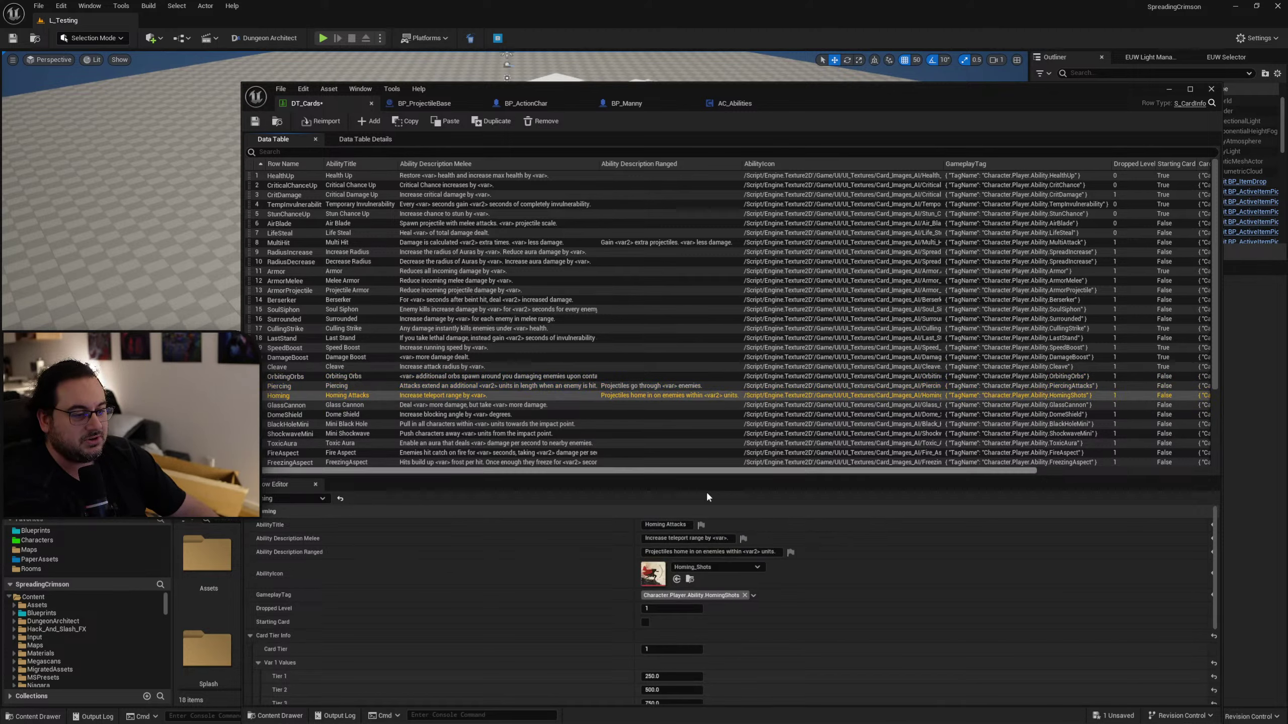
click(682, 524)
key(BackSpace)
key(BackSpace)
key(BackSpace)
key(BackSpace)
key(BackSpace)
key(BackSpace)
key(BackSpace)
key(BackSpace)
key(Return)
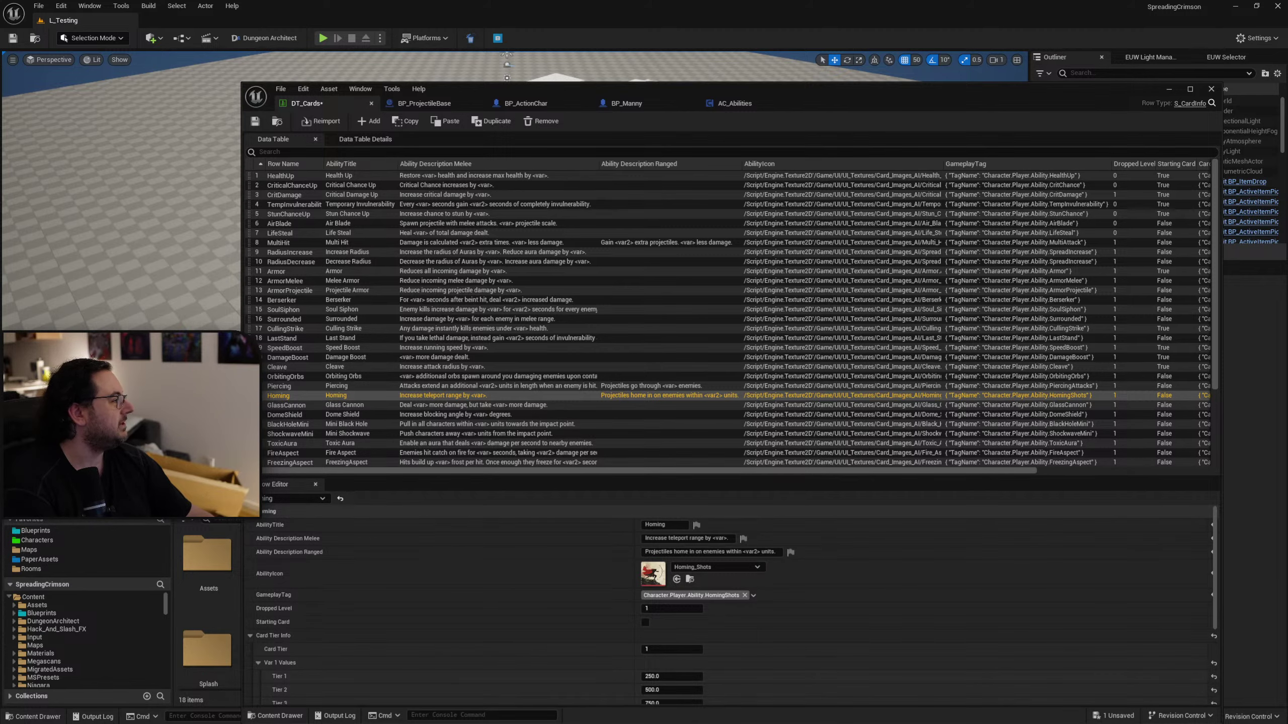
Switch to the browser and run an empty search on Orbital Market to list all products.
key(alt+Tab)
double_click(630, 122)
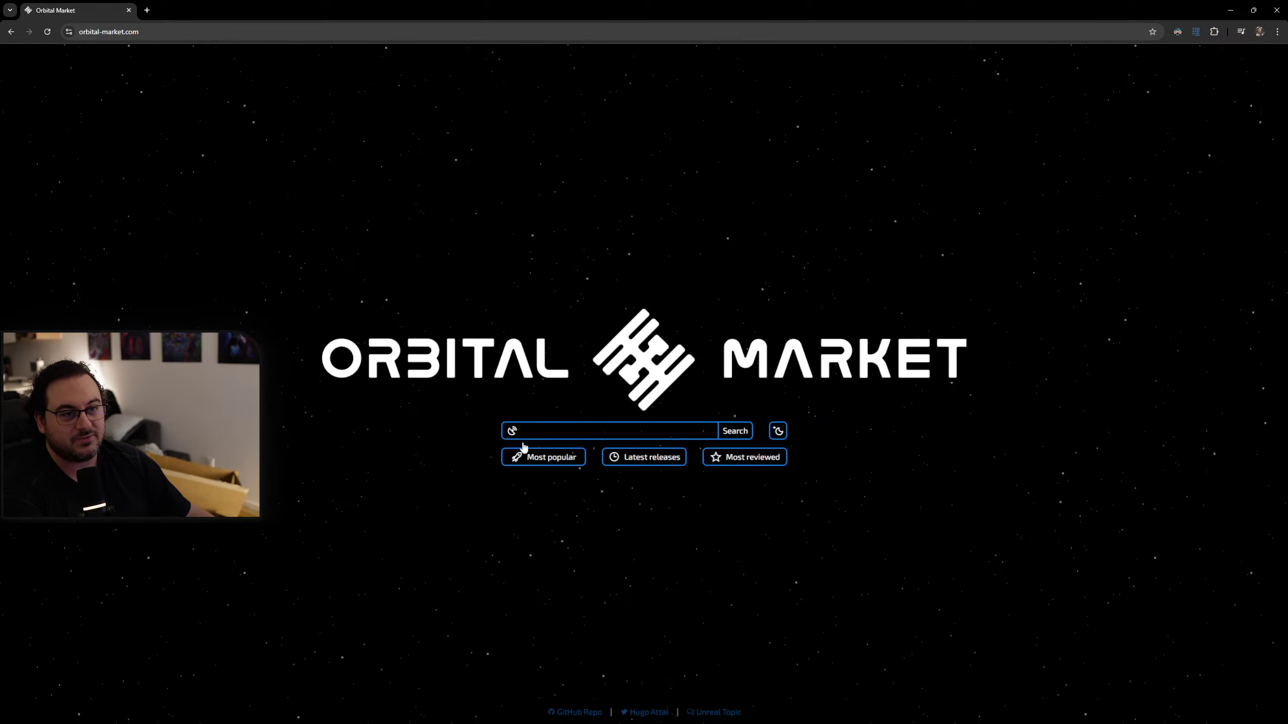
click(735, 438)
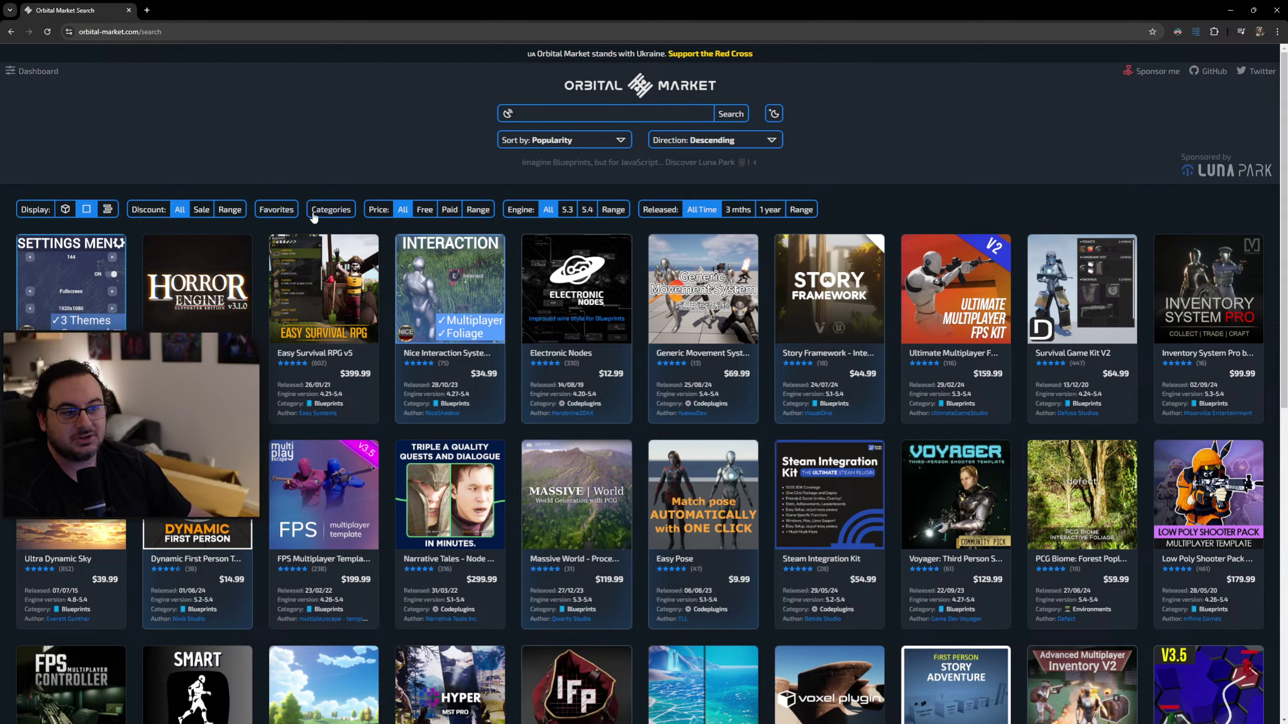
Look at the category filter and the discount range filter on the Orbital Market search page.
click(329, 209)
click(413, 188)
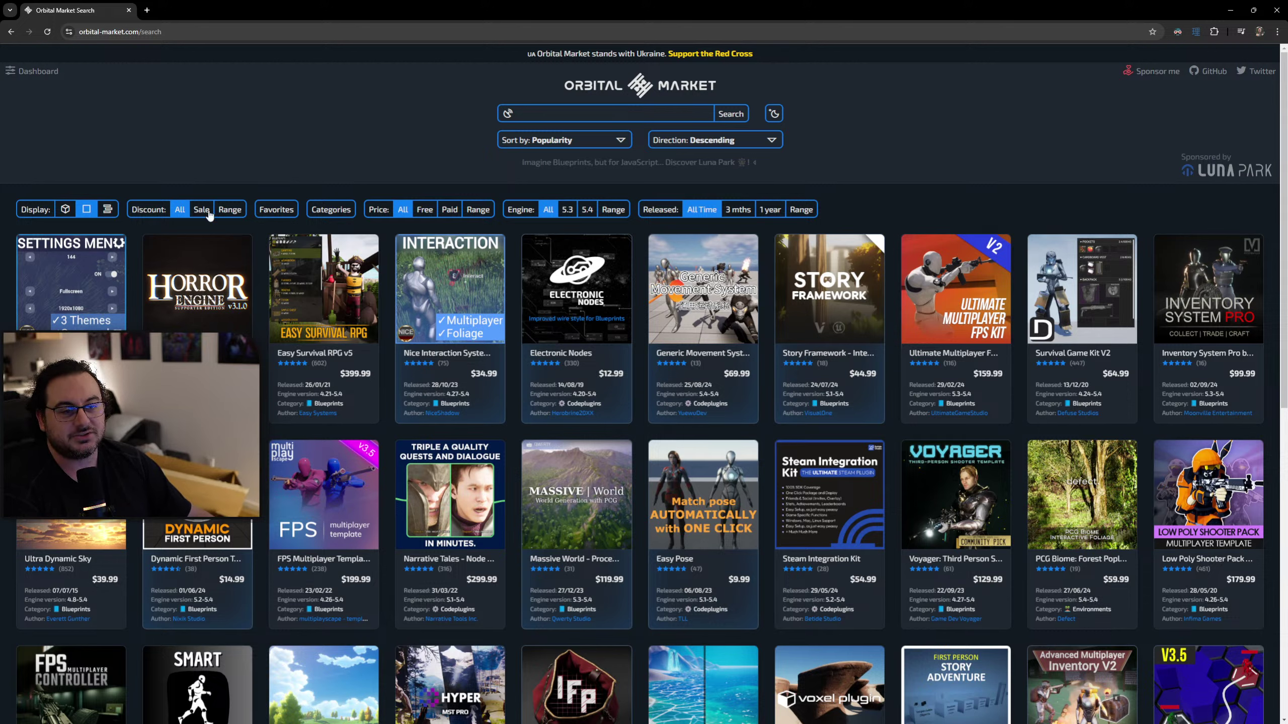
click(235, 214)
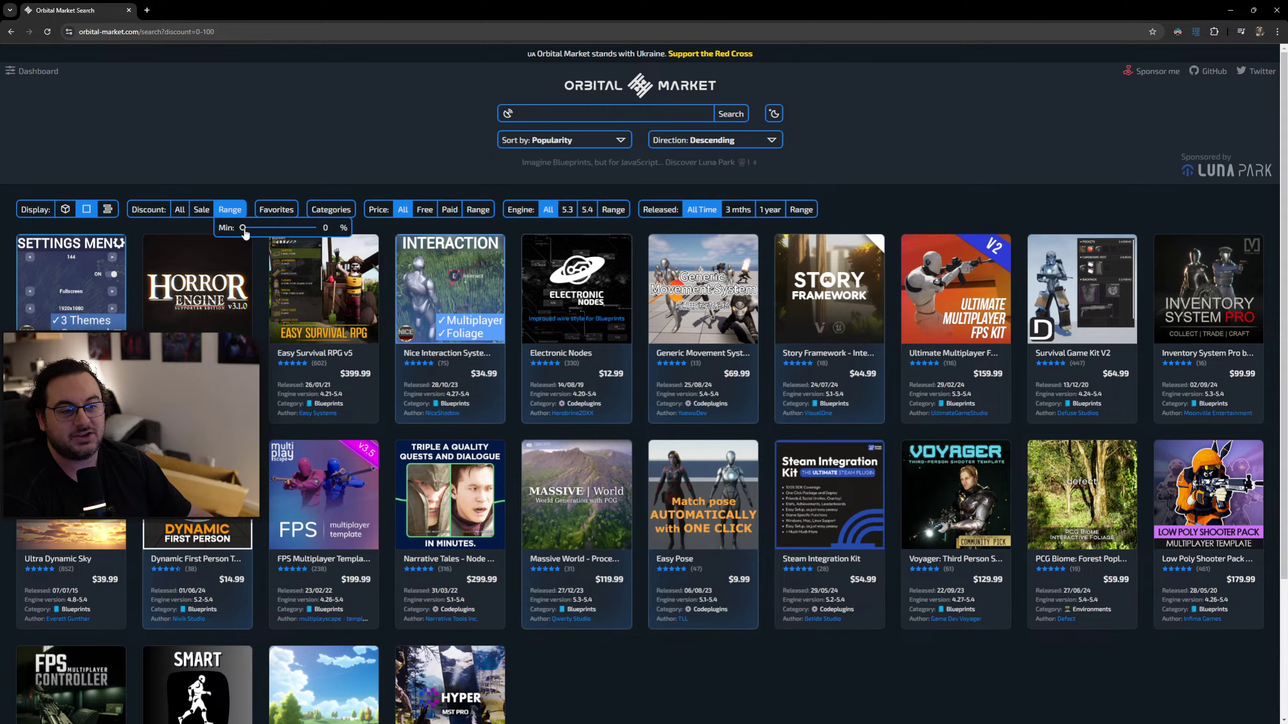
drag(267, 228, 57, 216)
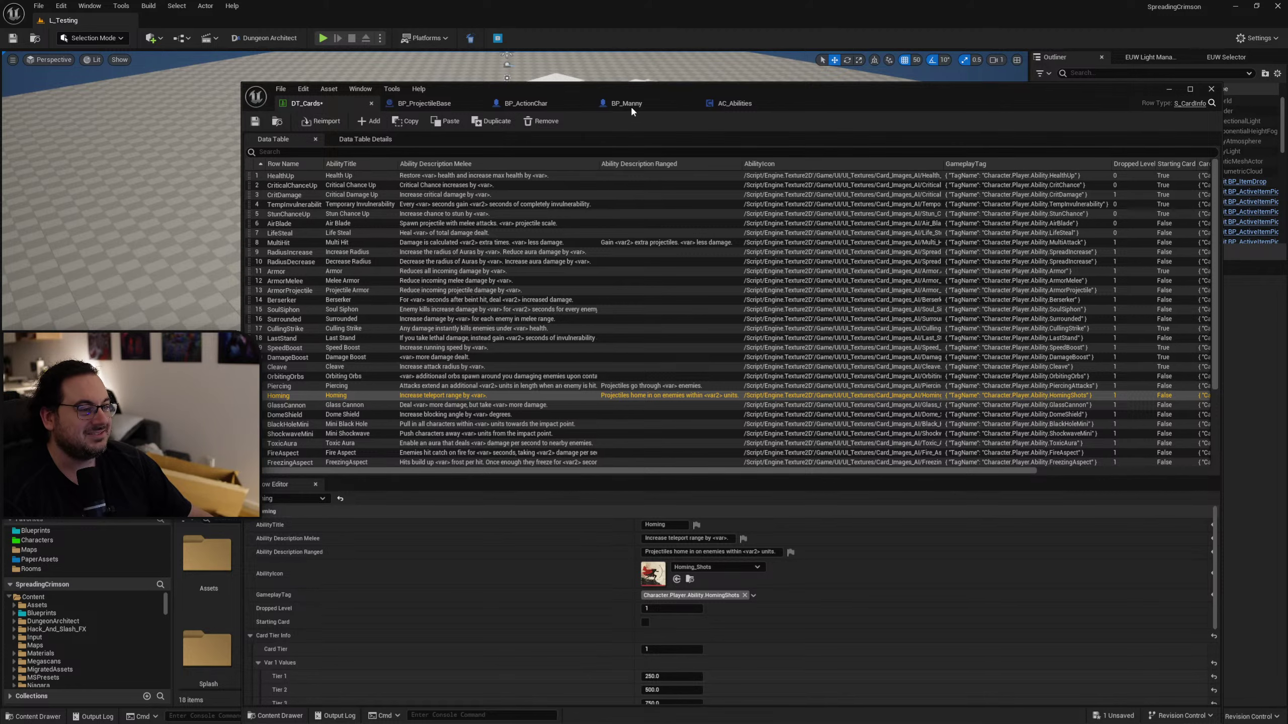
Open the AC_Abilities blueprint in the Unreal editor, move its window, and enlarge the external traffic sources image in the browser.
click(738, 104)
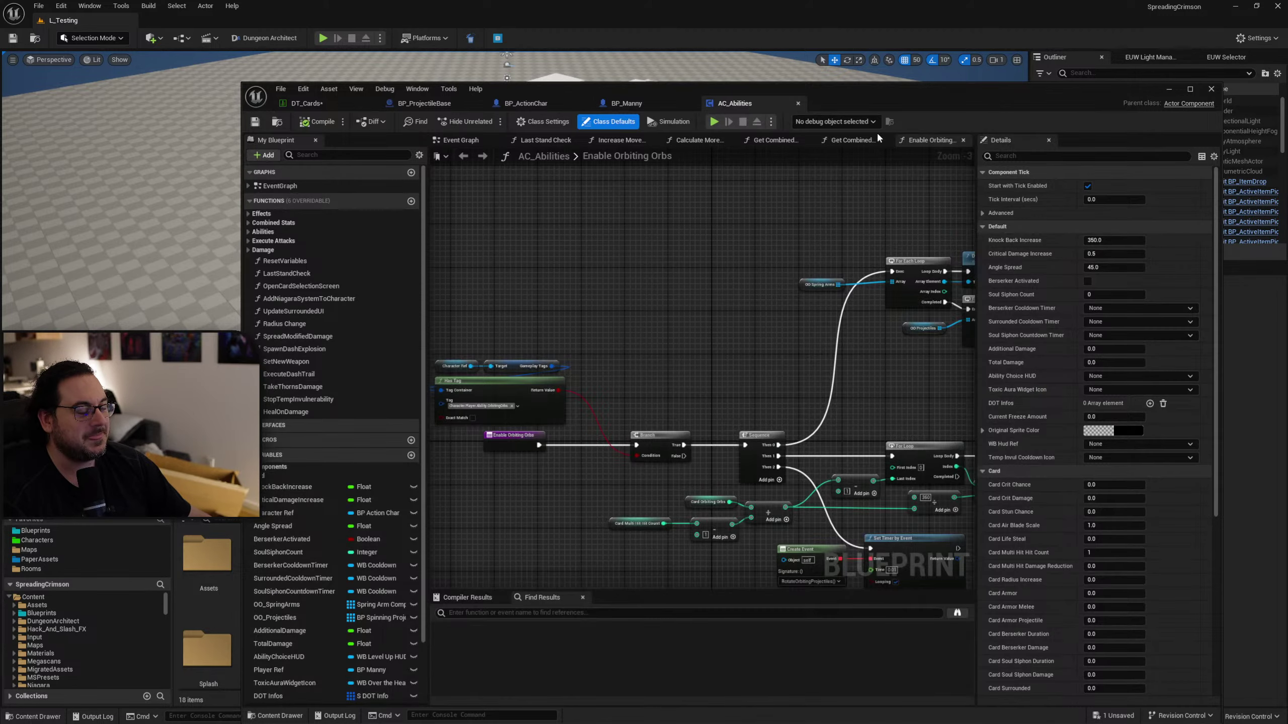
drag(946, 107, 827, 64)
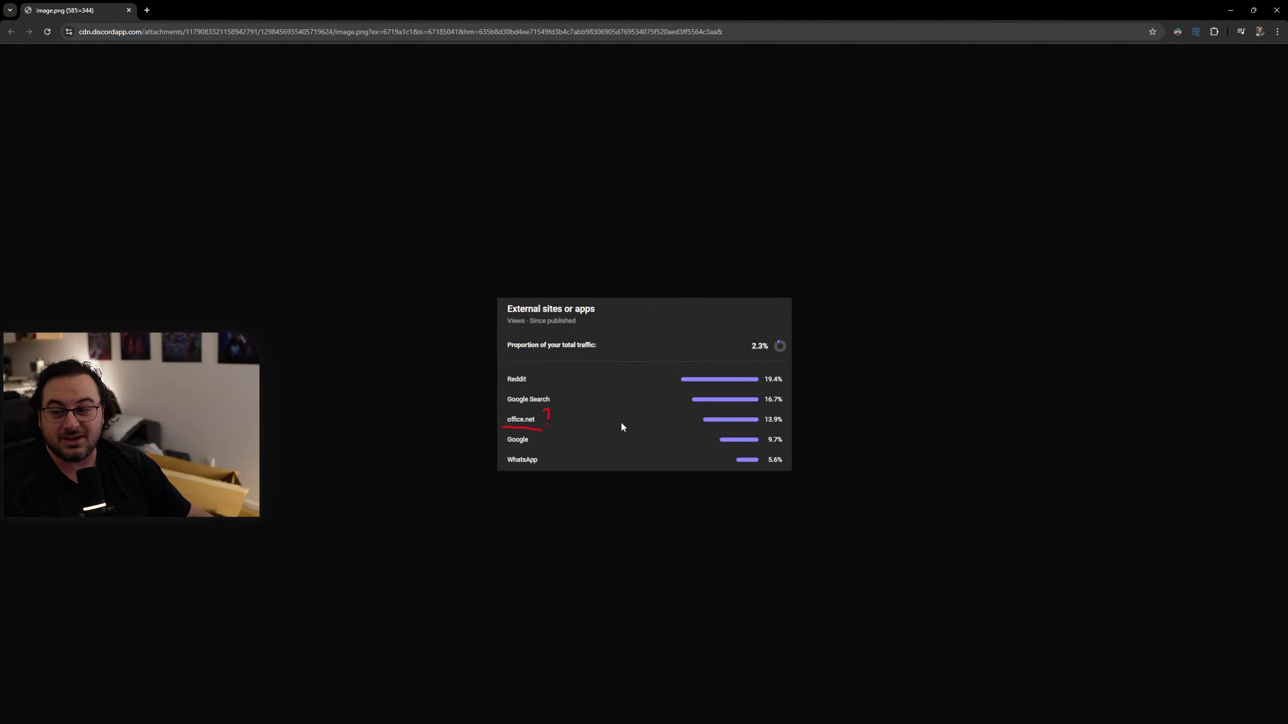
ctrl+scroll(603, 500, up, 5)
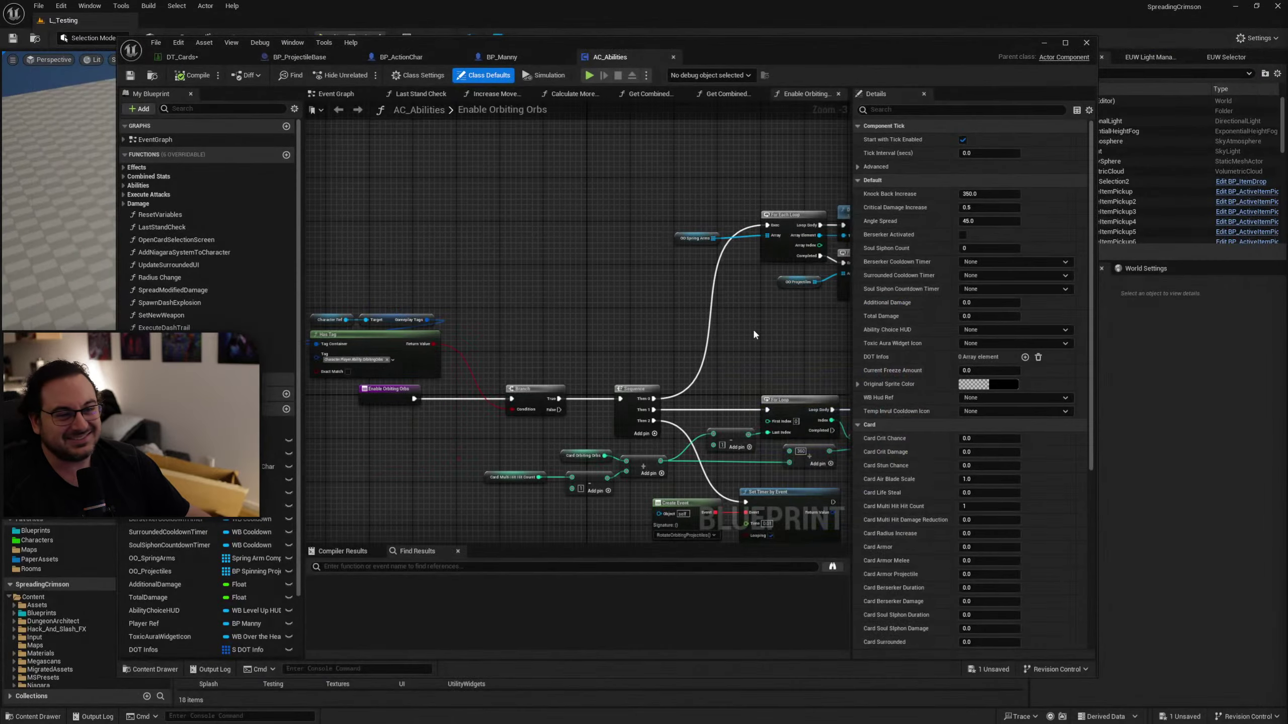
Duplicate the Card_PiercingDistance variable in AC_Abilities and name the copy Card_HomingMelee.
right_drag(569, 302, 696, 267)
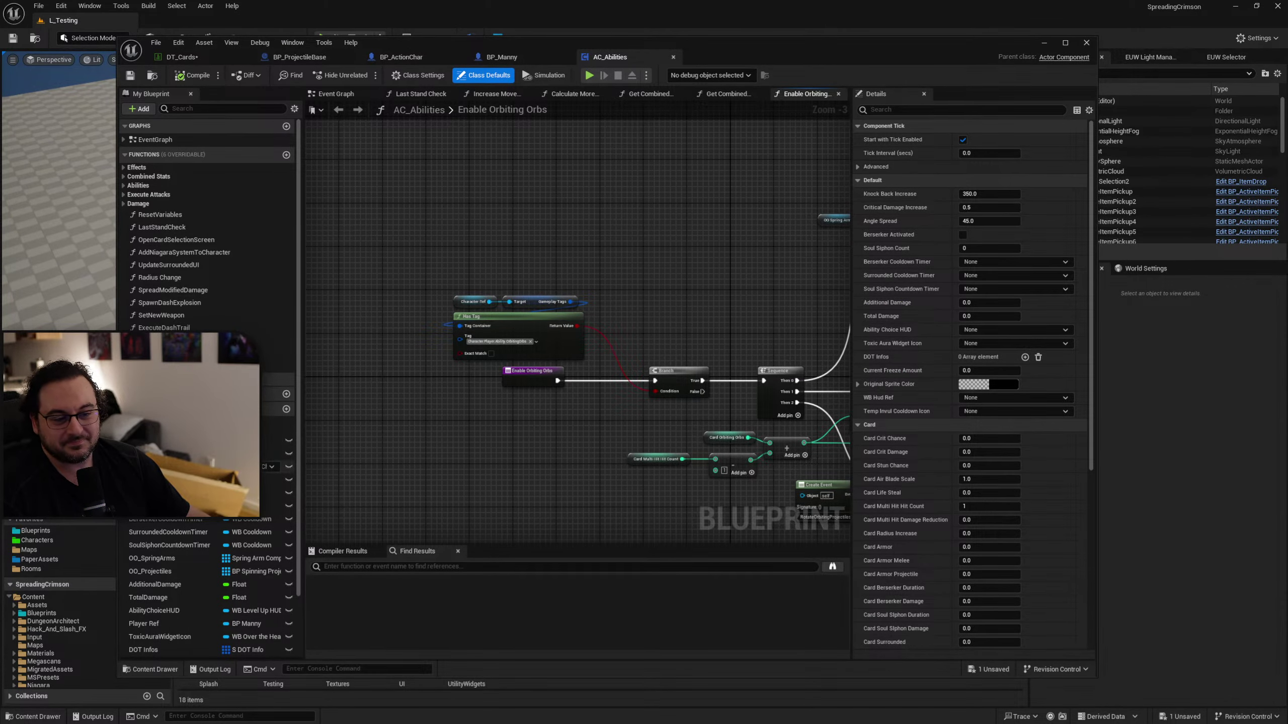
scroll(276, 440, down, 5)
scroll(178, 573, down, 3)
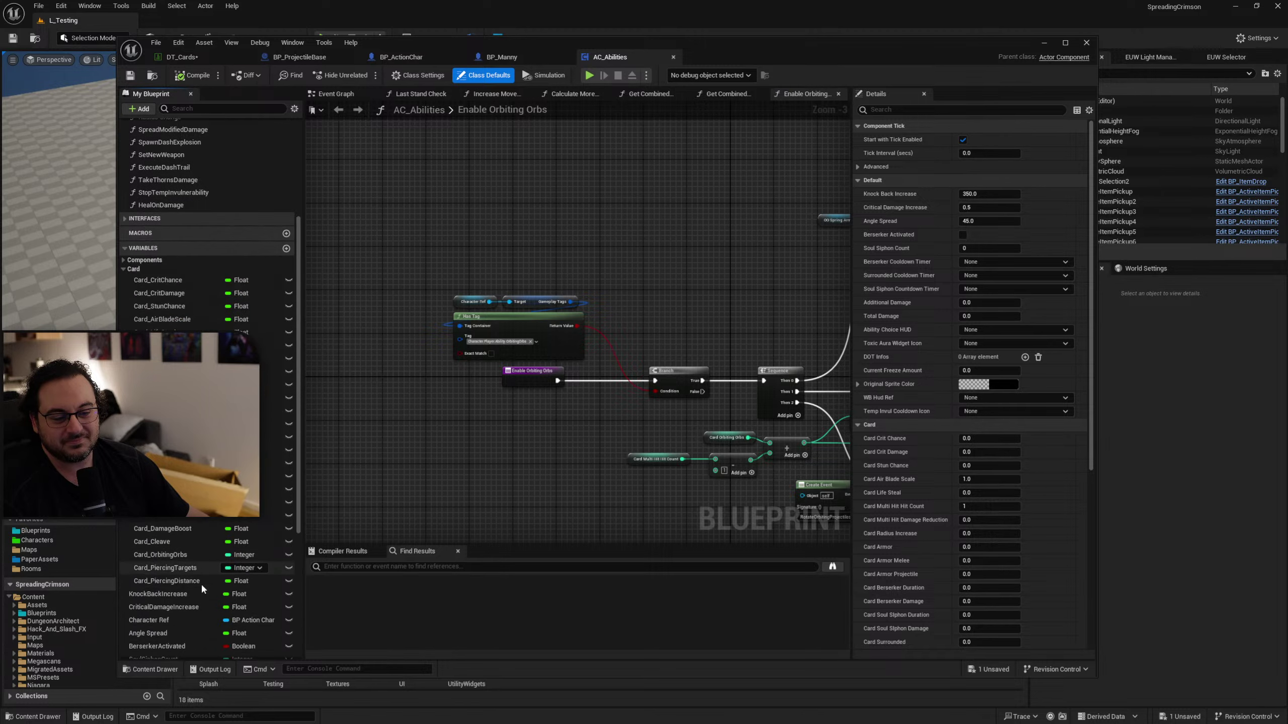
click(167, 564)
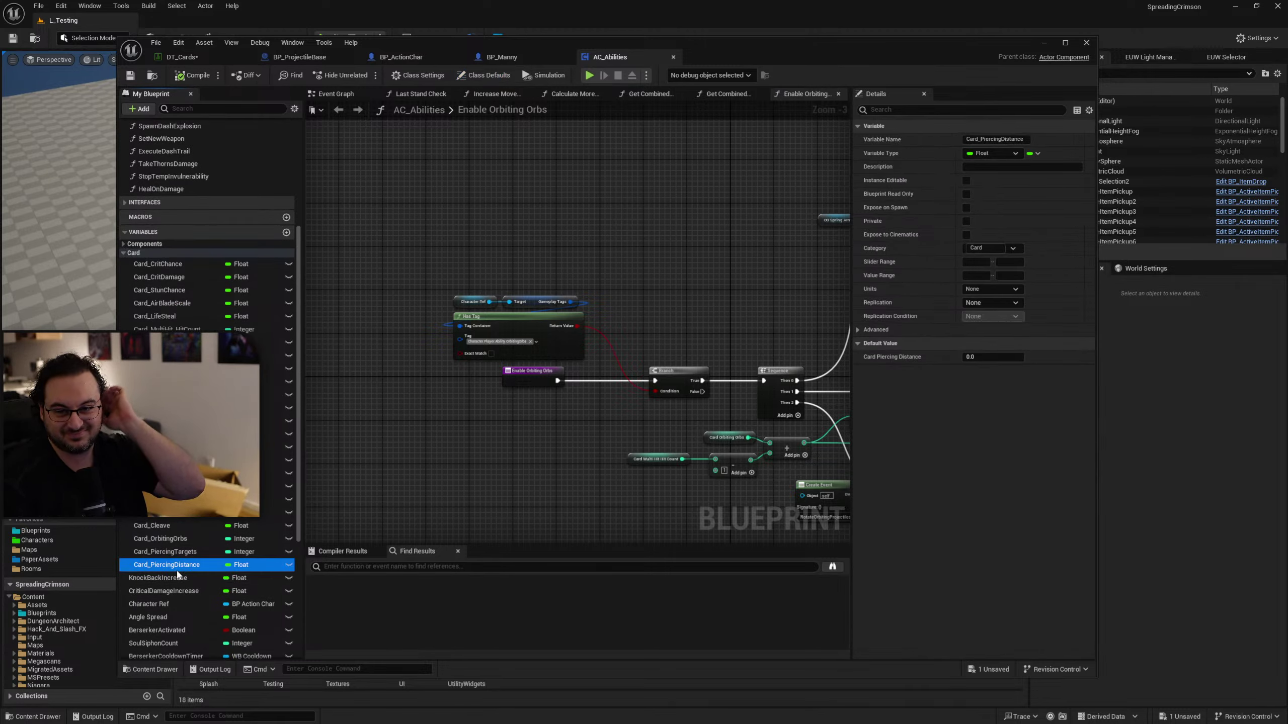
key(ctrl+d)
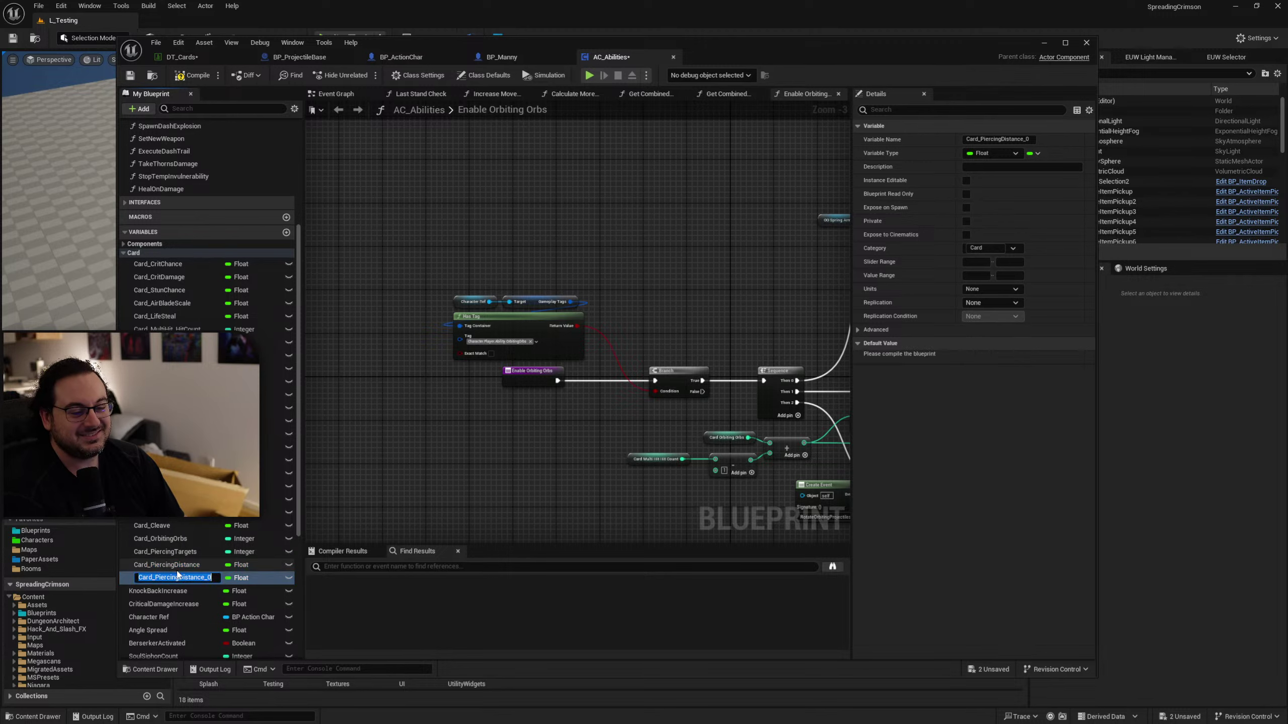
key(Home)
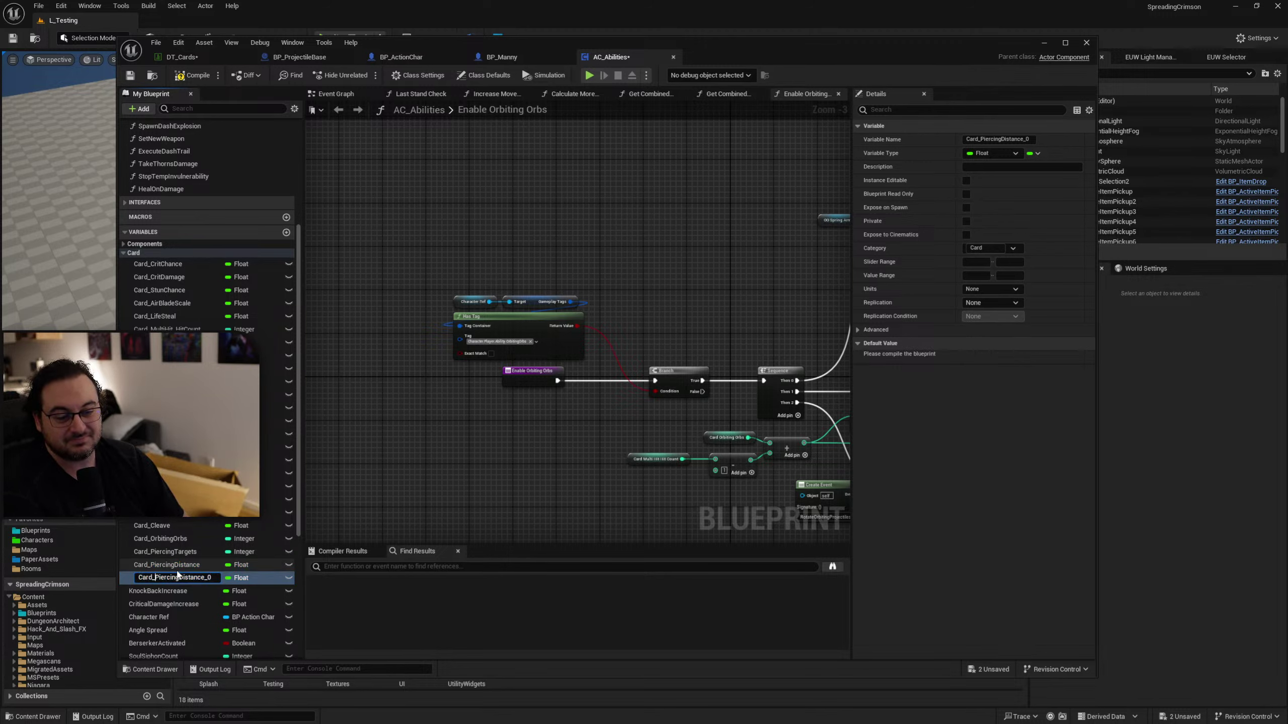
key(ctrl+a)
text(Card_Homi)
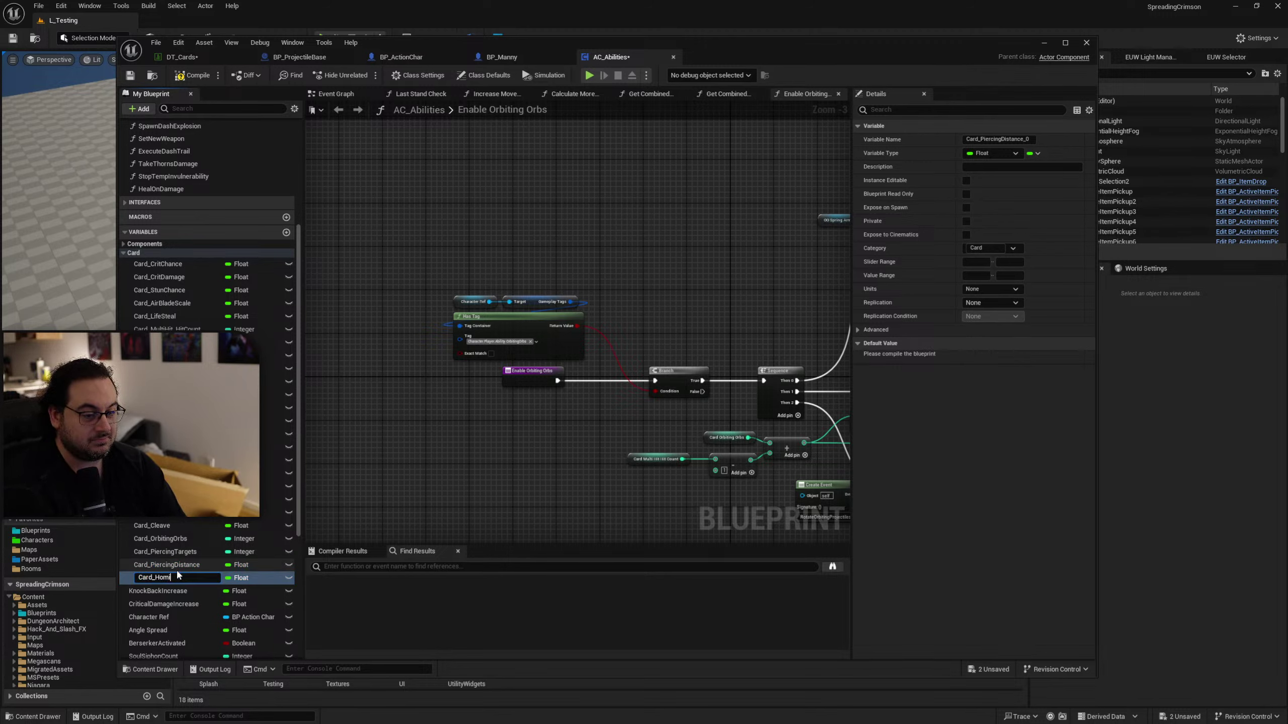
text(ngMelee)
key(Return)
Duplicate the Card_HomingMelee variable and name the copy Card_HomingRanged.
key(ctrl+w)
key(End)
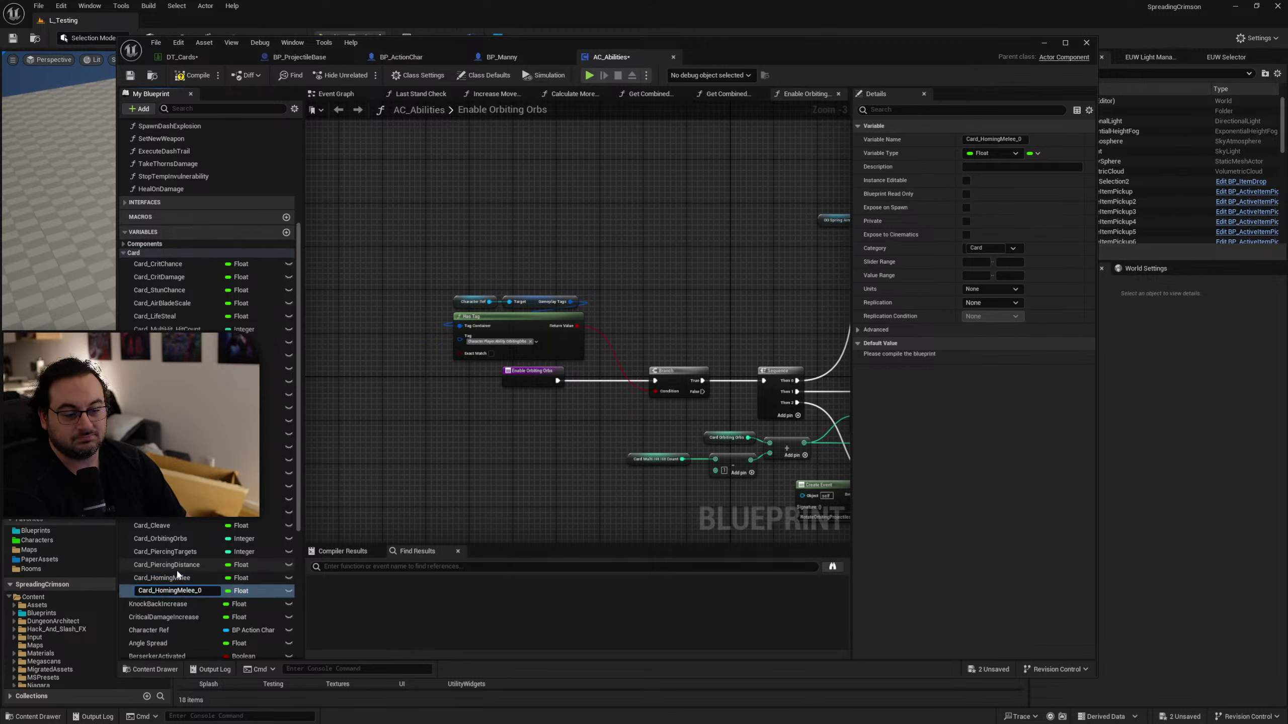
key(shift+Left)
key(shift+Left)
key(shift+Left)
key(shift+Left)
key(shift+Left)
key(shift+Left)
key(shift+Left)
text(Ranged)
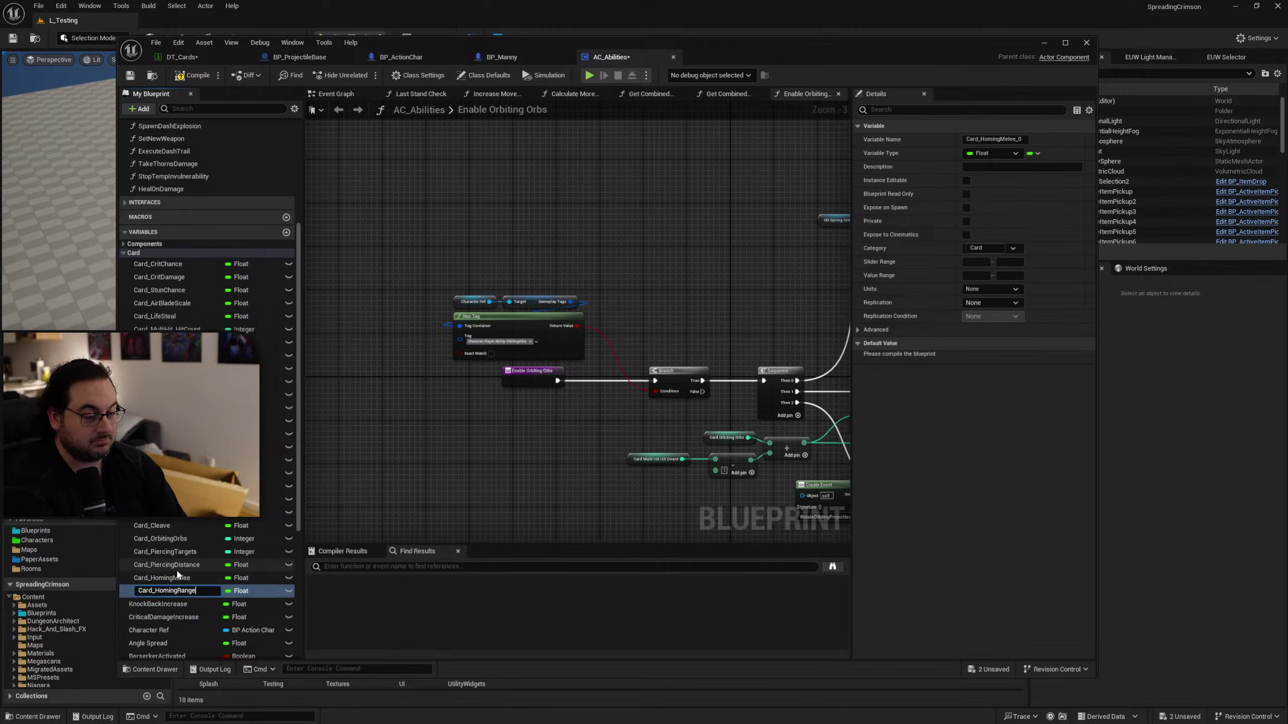
key(Return)
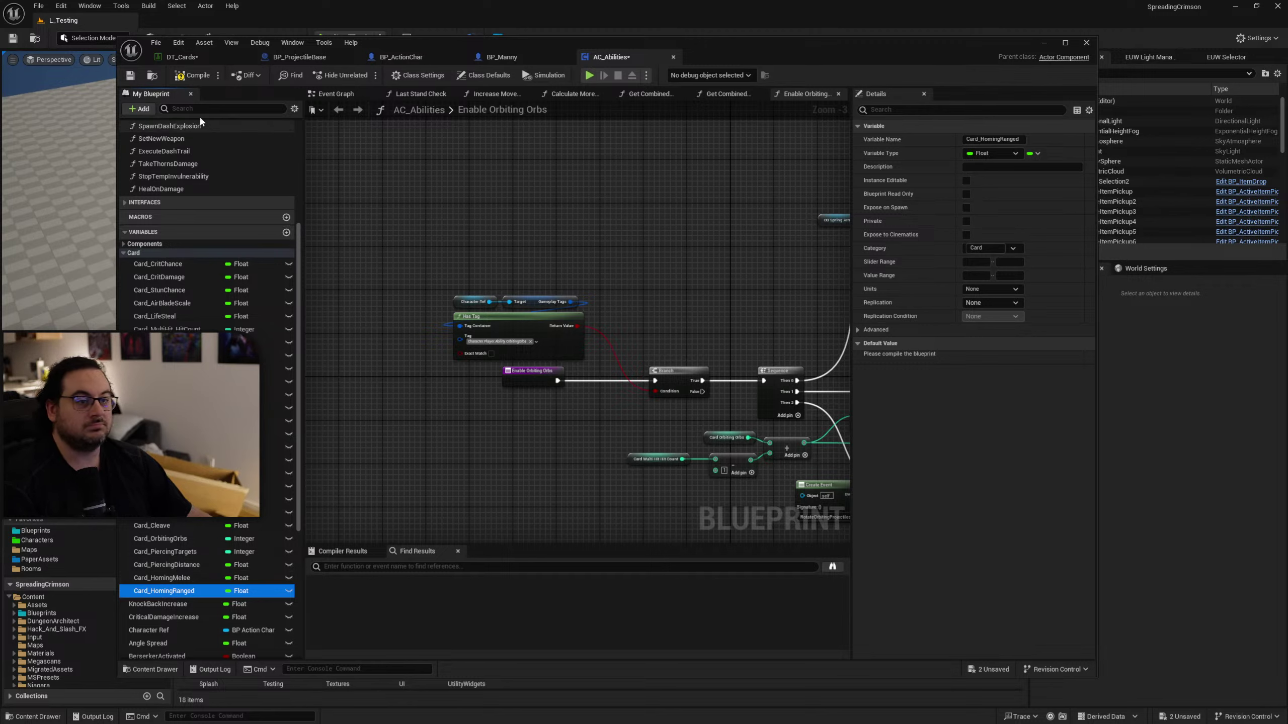
Compile and save the AC_Abilities blueprint.
click(192, 75)
click(125, 78)
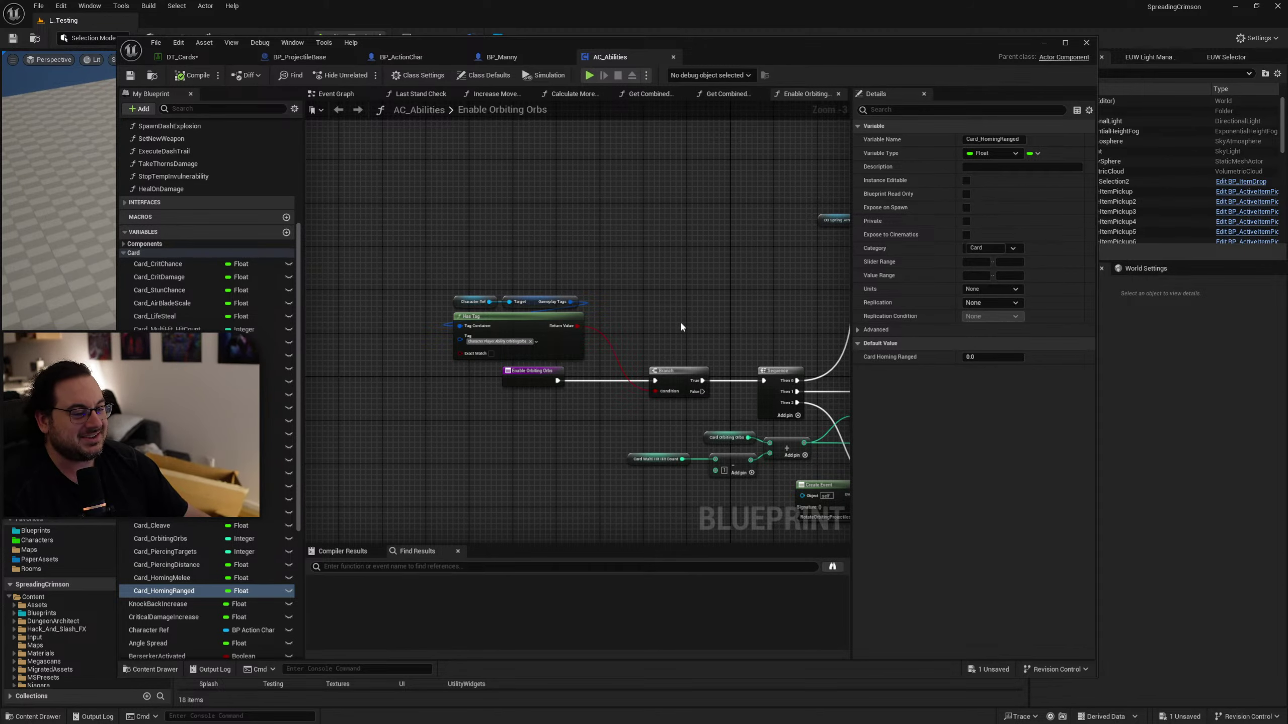
scroll(610, 328, up, 3)
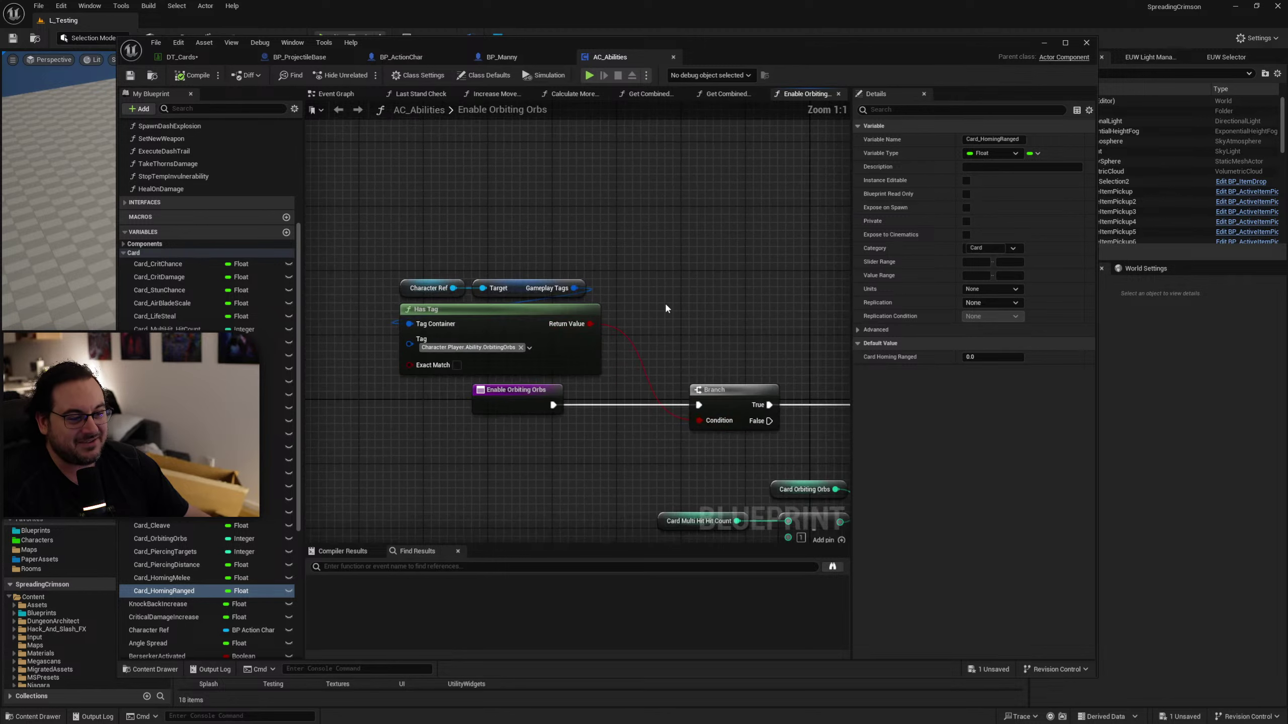
Save all modified assets.
right_drag(692, 260, 652, 331)
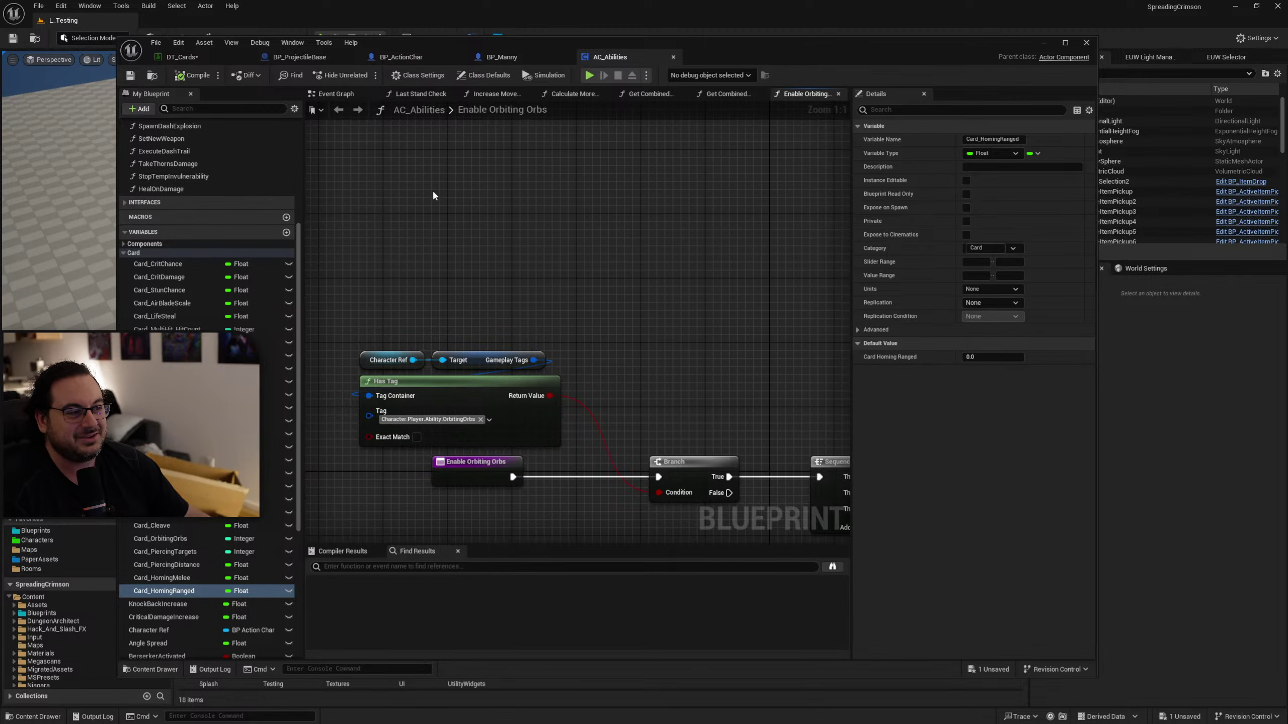
right_drag(617, 223, 657, 269)
key(ctrl+shift+s)
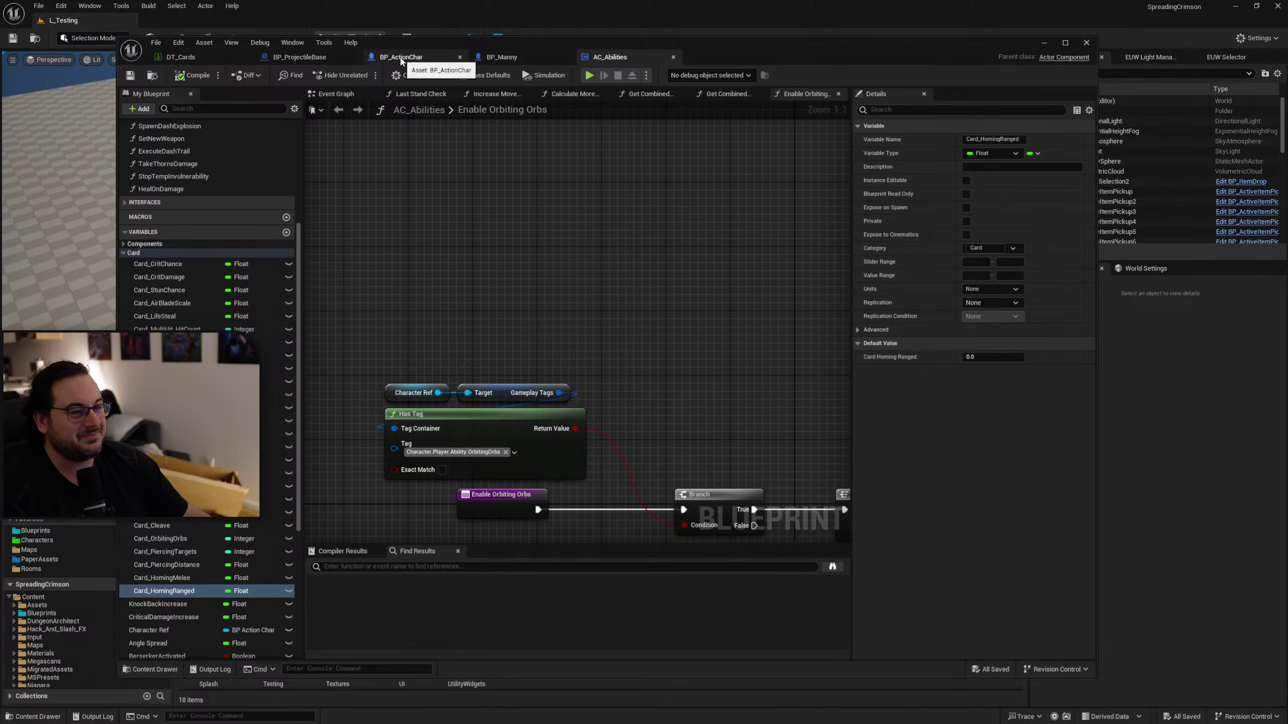
Switch to the BP_Manny blueprint and go back from the Piercing graph to the Activate Cards by Tag graph.
click(400, 57)
click(502, 57)
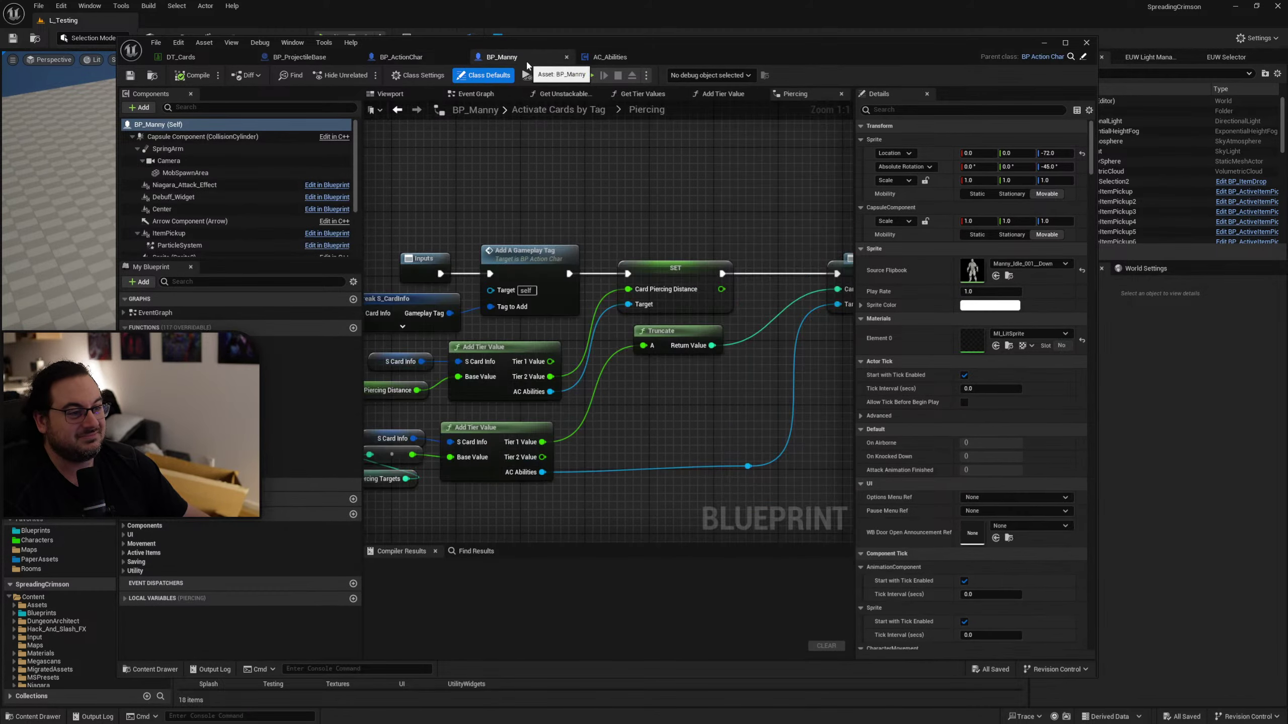
key(alt+Left)
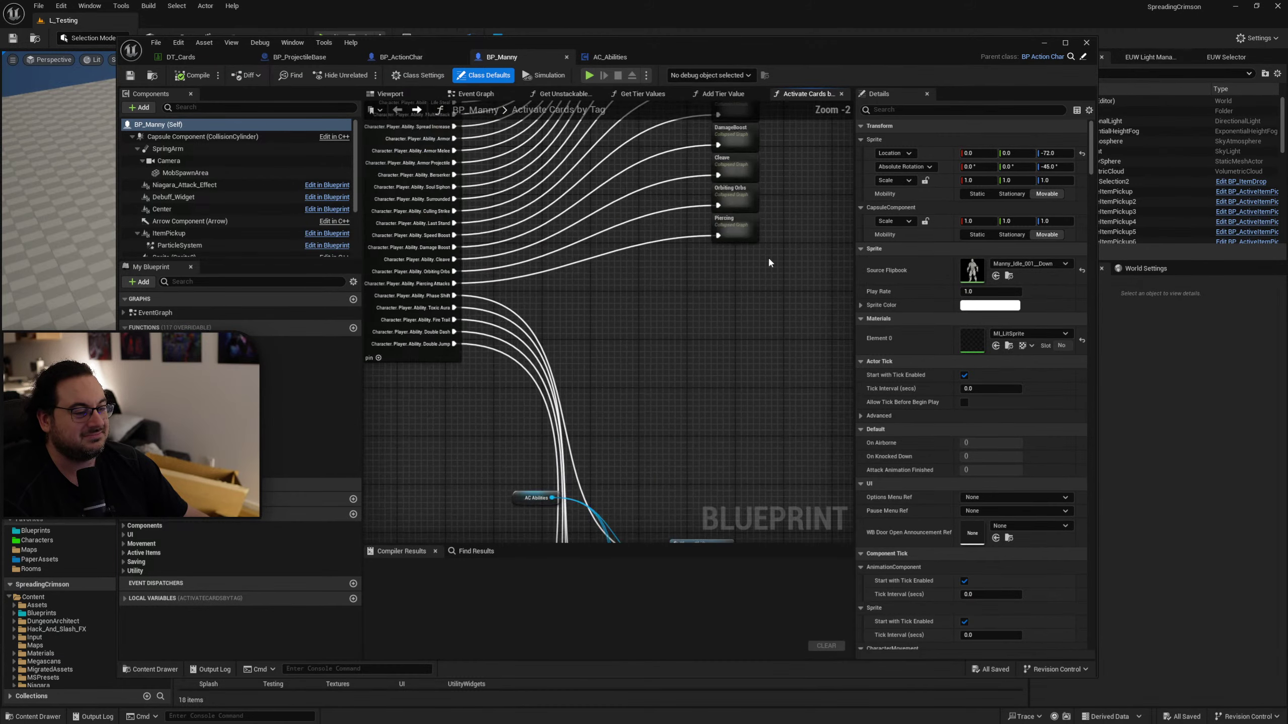
scroll(460, 435, up, 2)
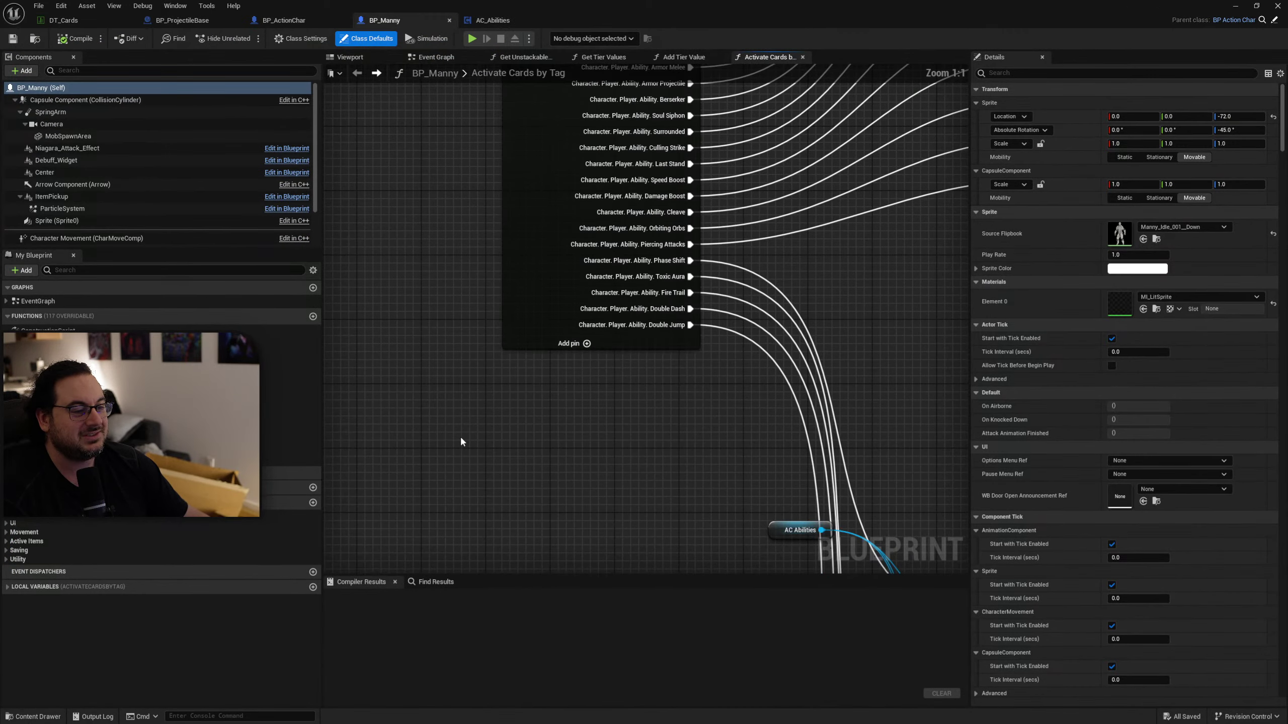
Add a pin for the Character.Player.Ability.HomingShots tag to the gameplay tag switch node.
click(549, 328)
right_drag(710, 428, 638, 460)
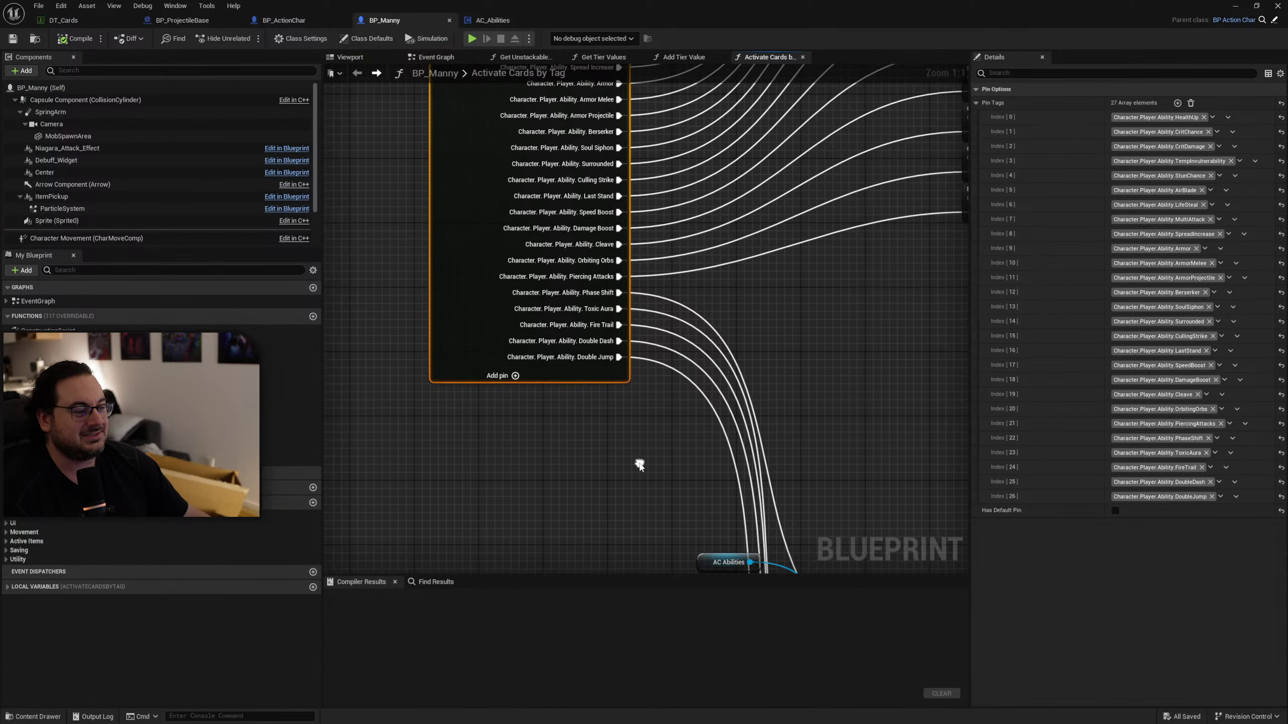
click(1177, 103)
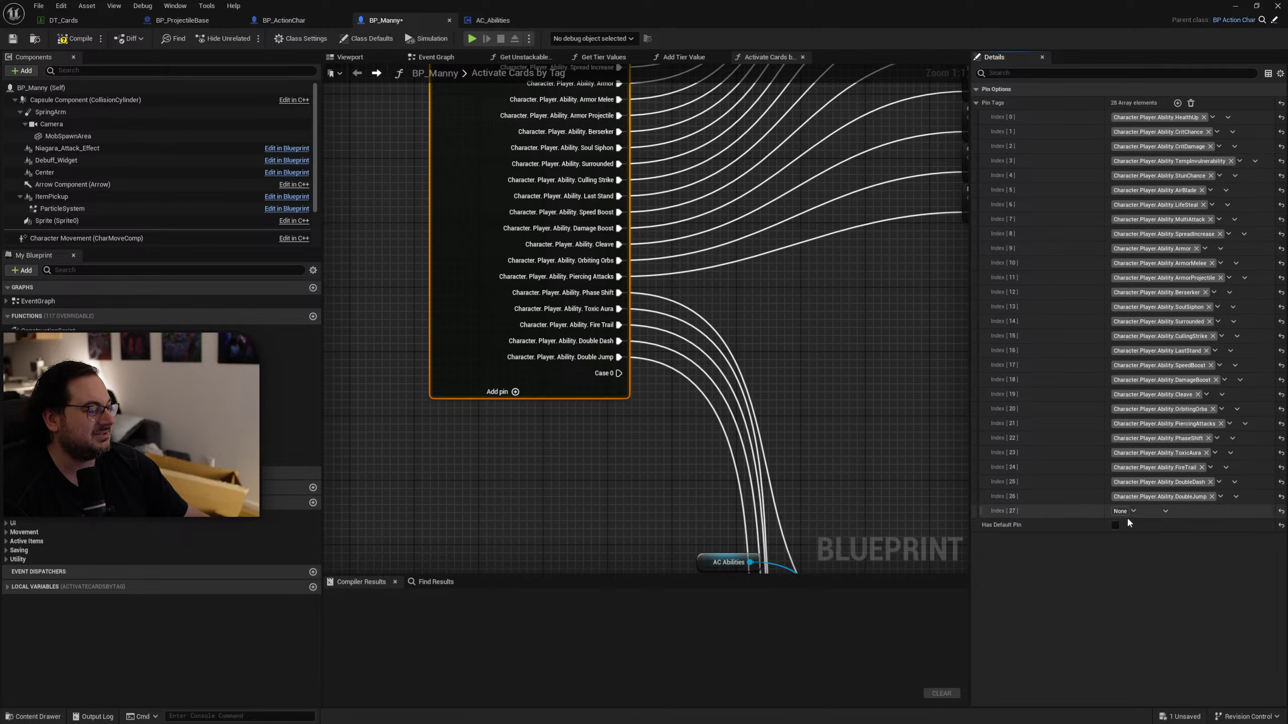
click(1132, 511)
text(Homing)
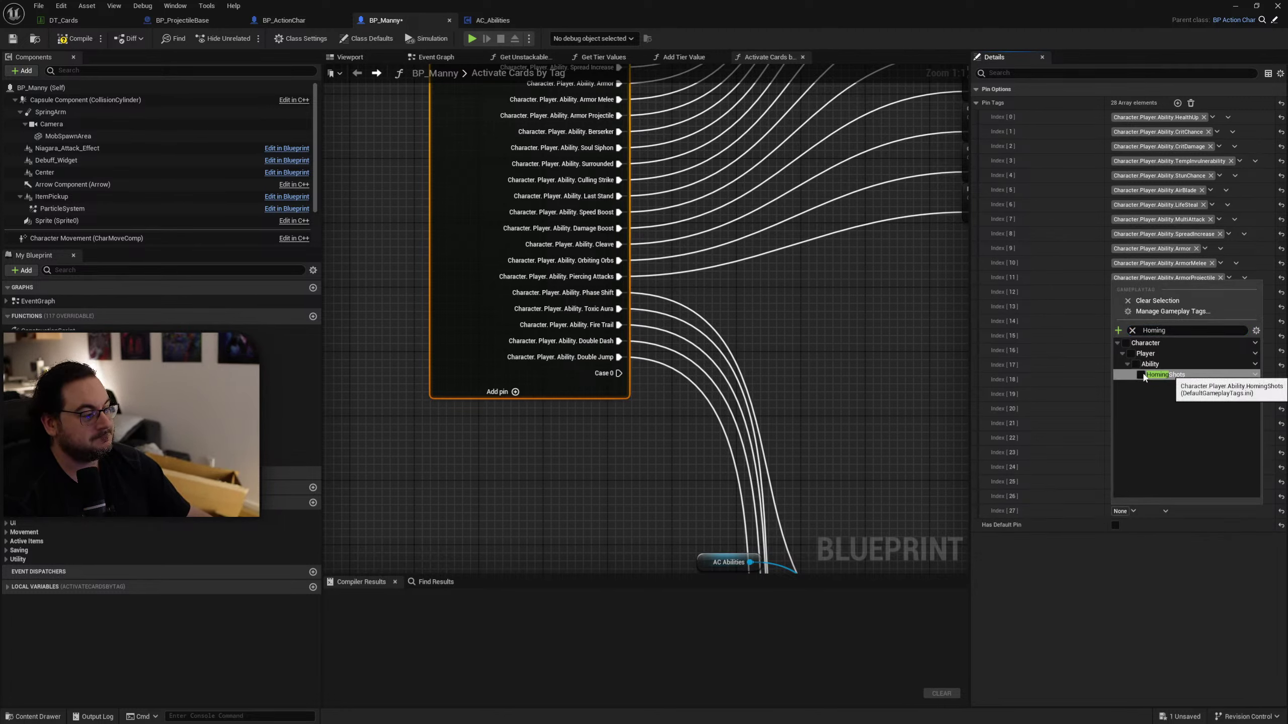
click(1237, 374)
Reorder the switch node's pin tags so HomingShots comes directly after PiercingAttacks.
click(600, 492)
click(446, 334)
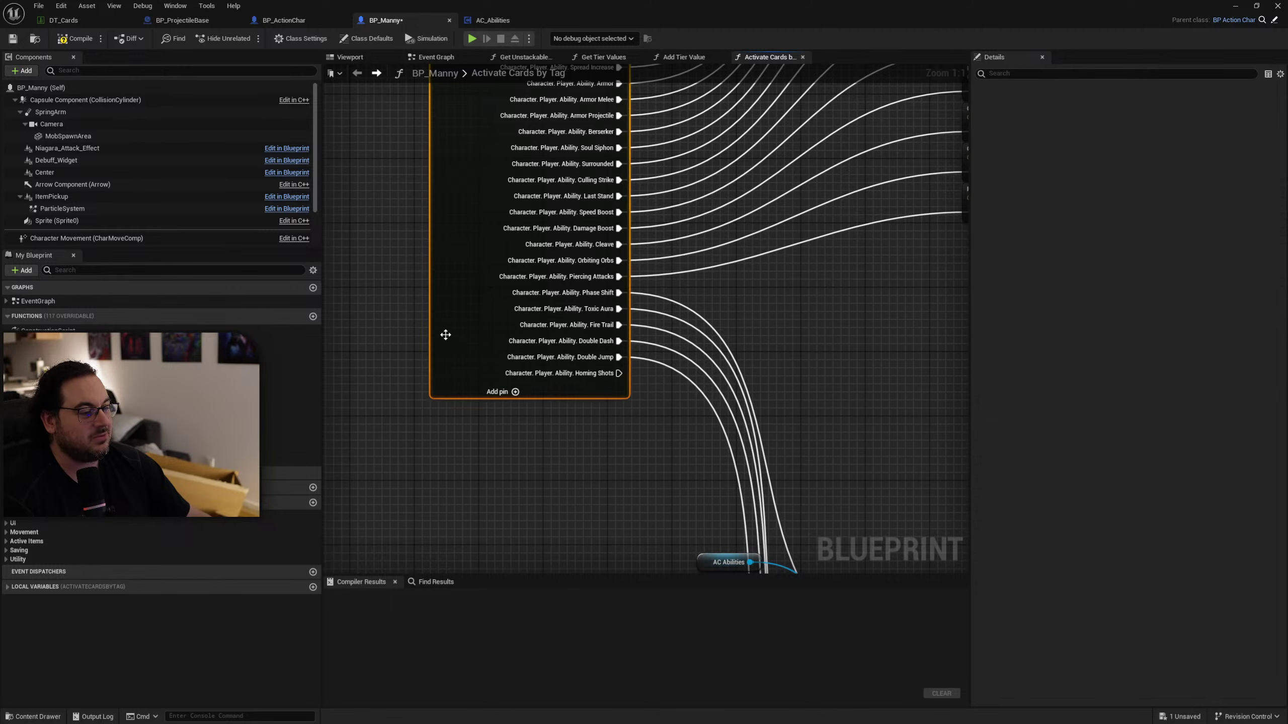
drag(983, 512, 988, 432)
Review the Piercing collapsed graph, then duplicate its node and place the copy below the original.
right_drag(731, 338, 454, 411)
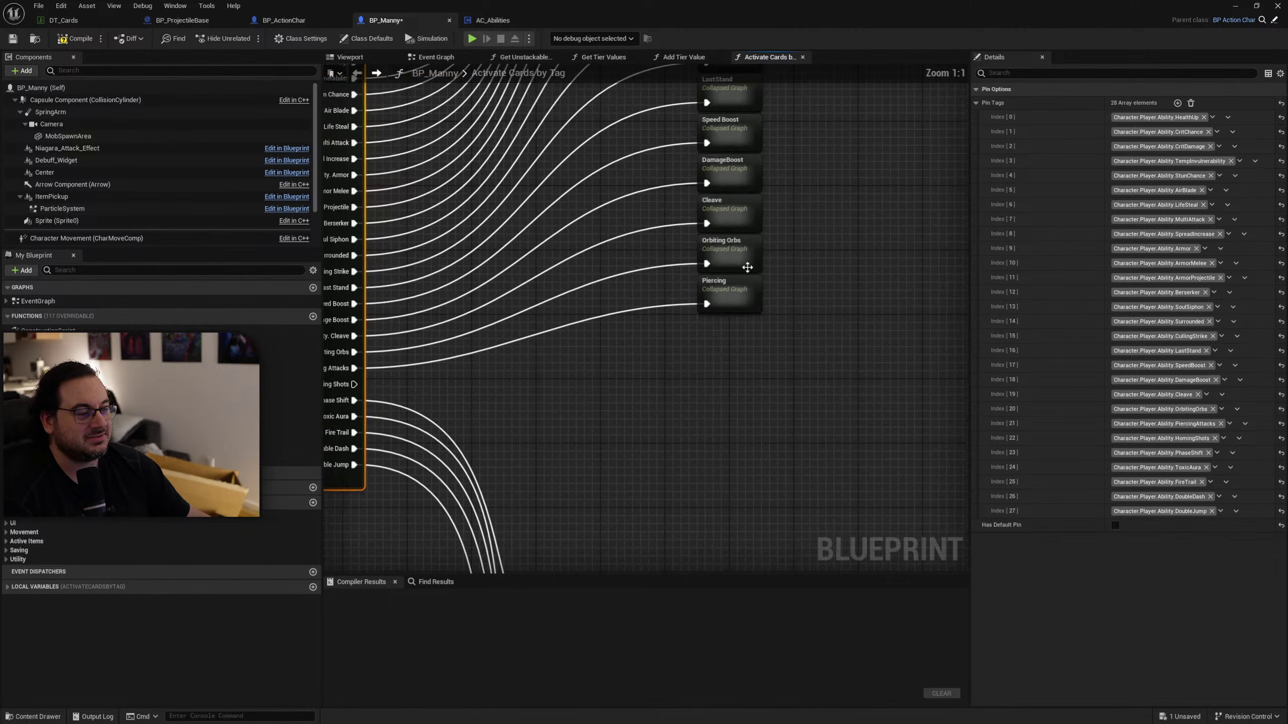
click(732, 290)
double_click(733, 293)
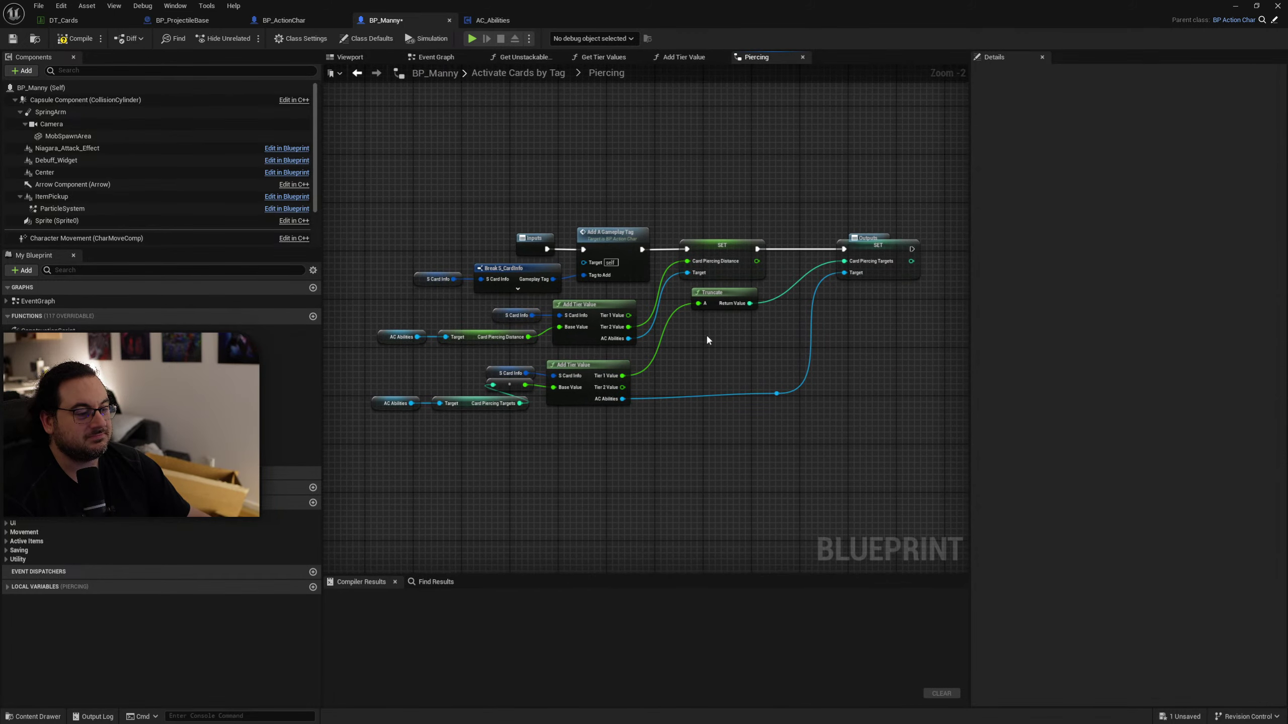
key(alt+Left)
key(ctrl+w)
drag(738, 289, 740, 332)
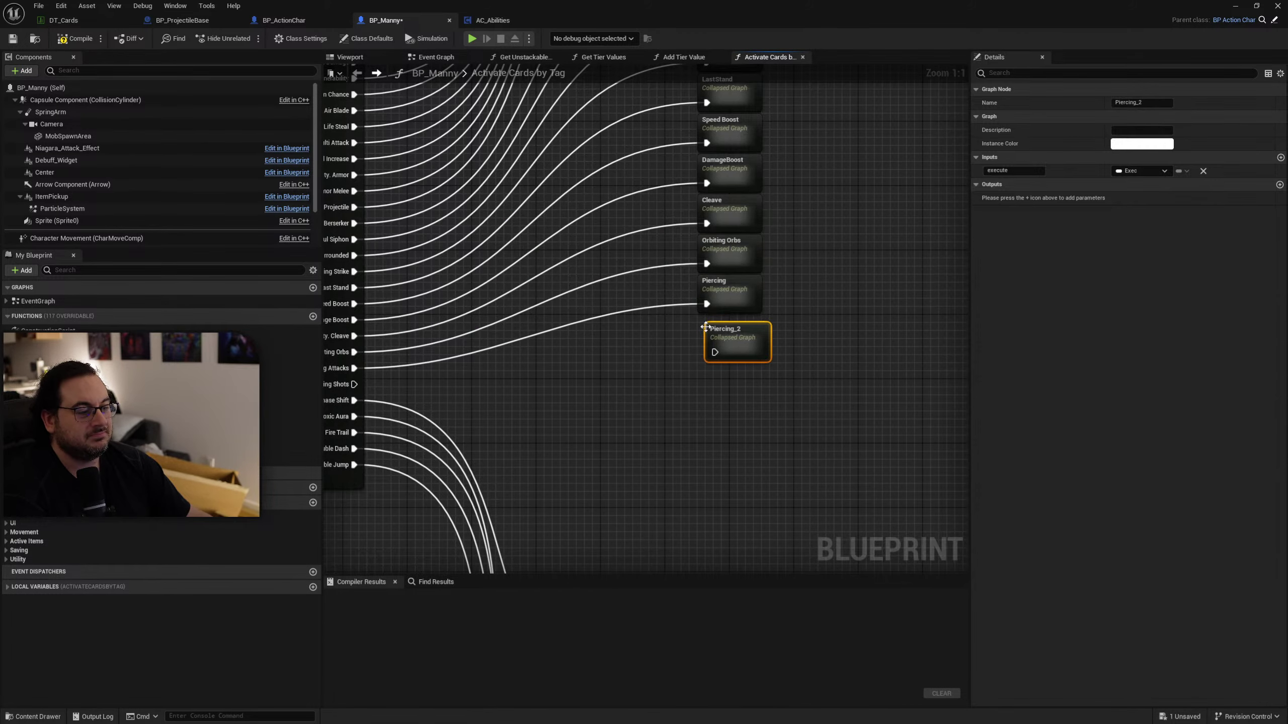
Rename the duplicated Piercing collapsed graph as HomingAttacks.
key(F2)
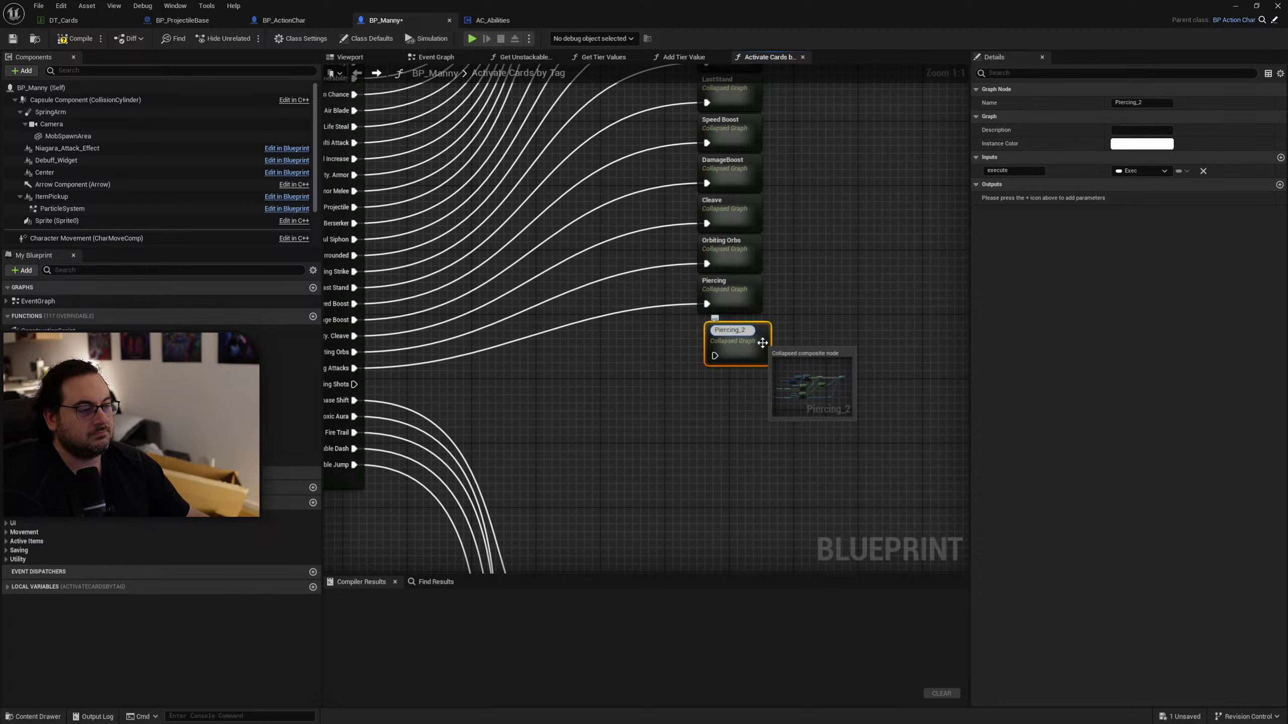
key(ctrl+a)
text(Homin)
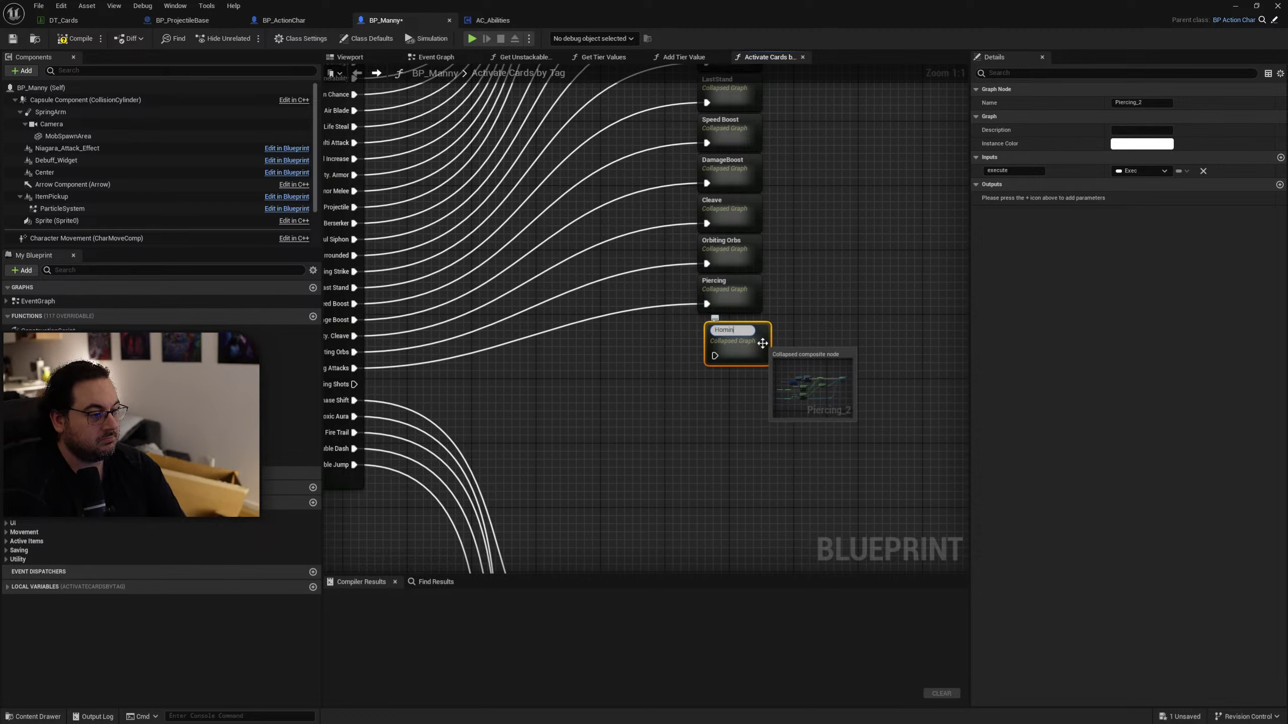
text(g)
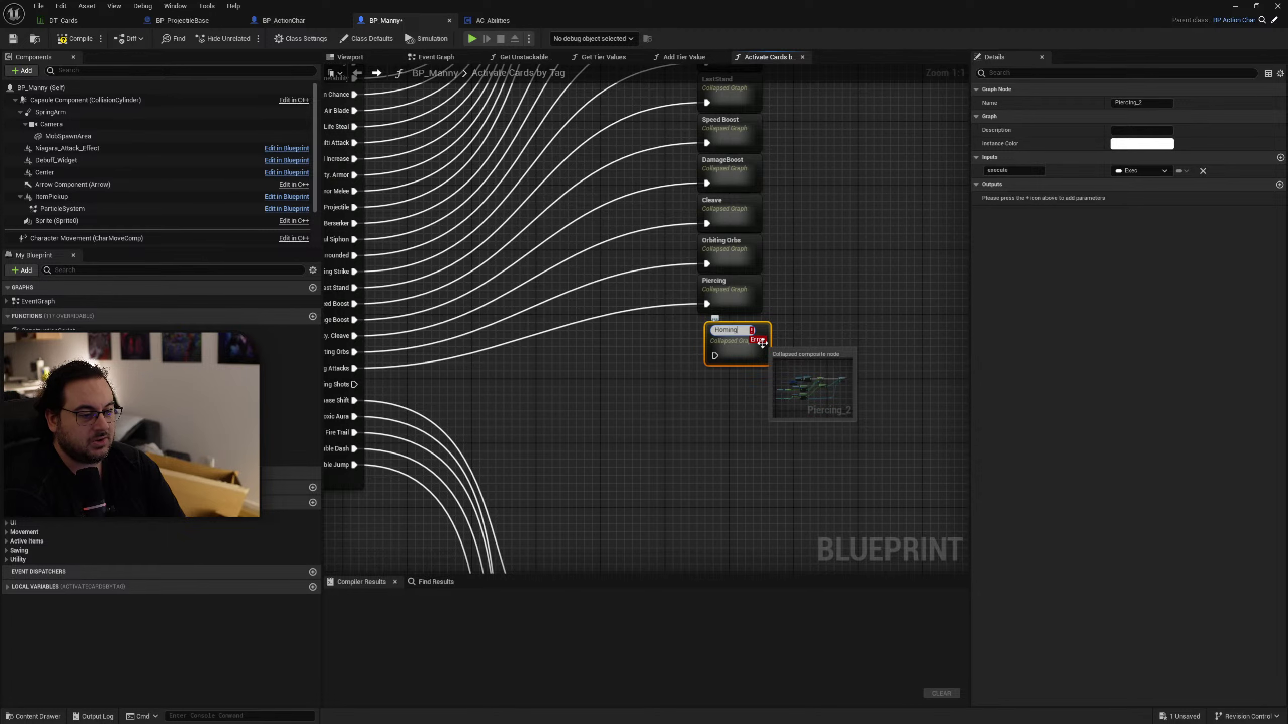
text(A)
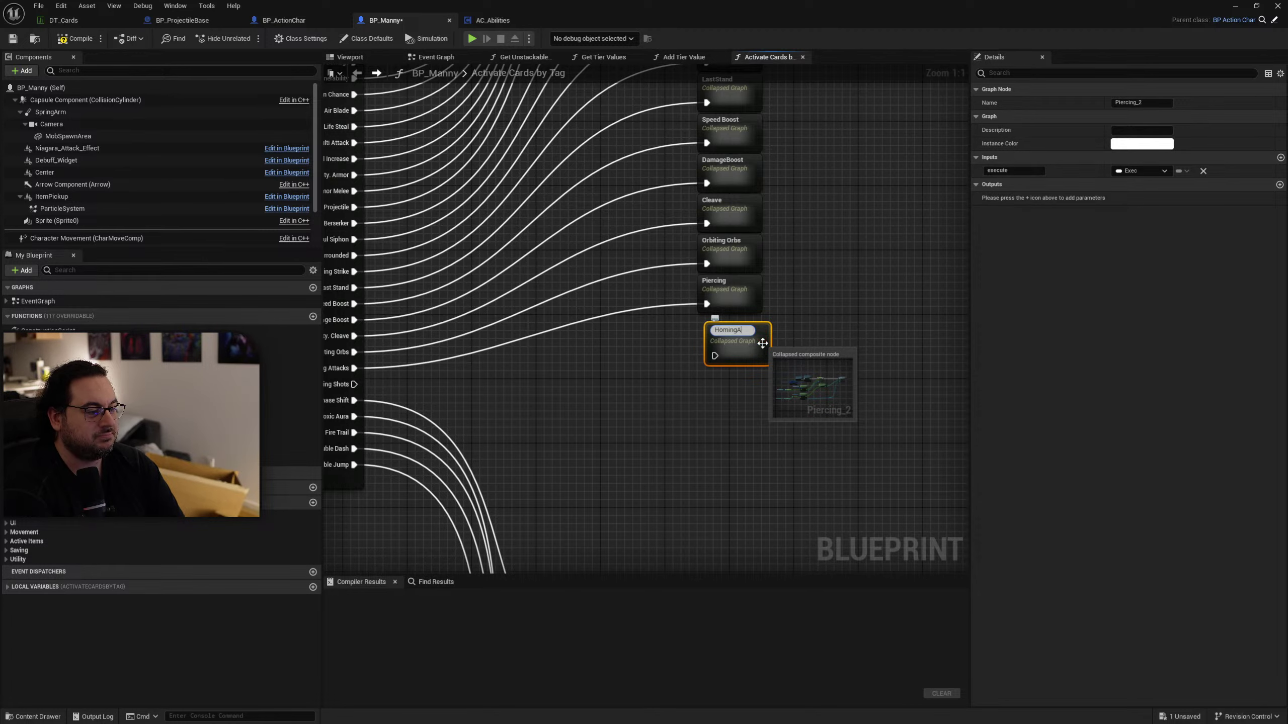
text(ttacks)
key(Return)
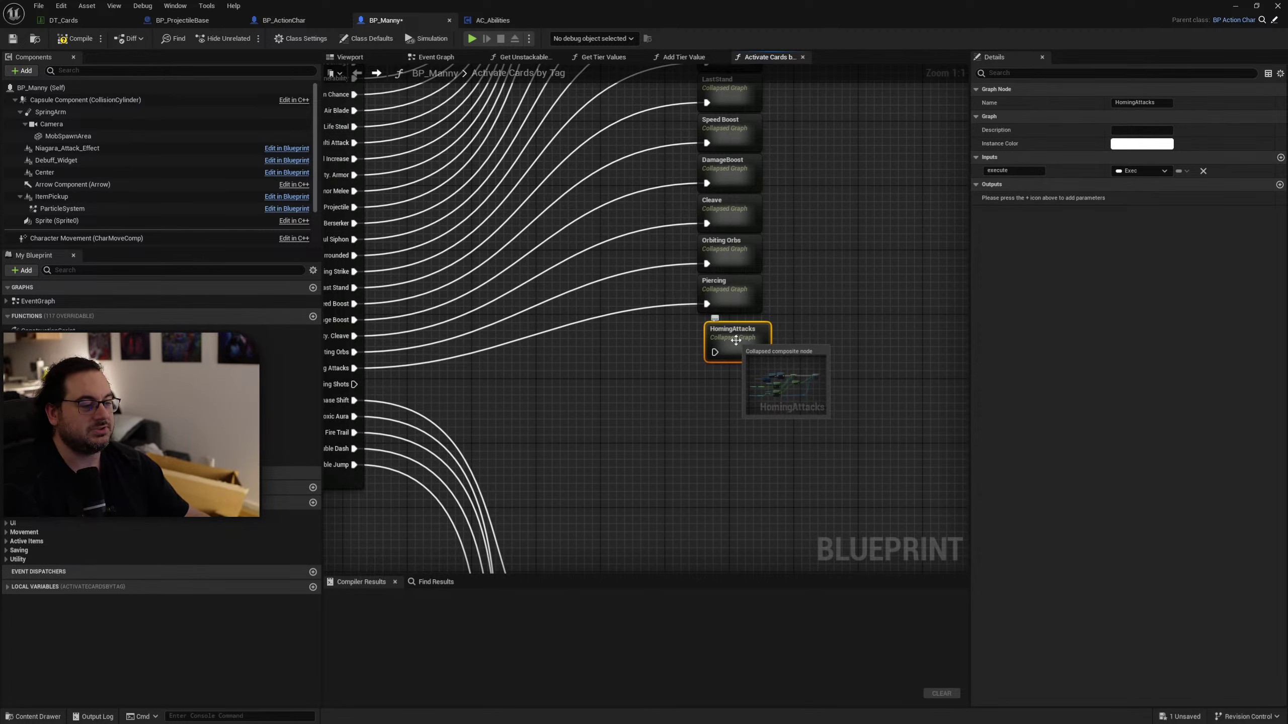
Connect the switch node's Homing Shots output to HomingAttacks and align that node directly beneath Piercing.
drag(400, 375, 765, 345)
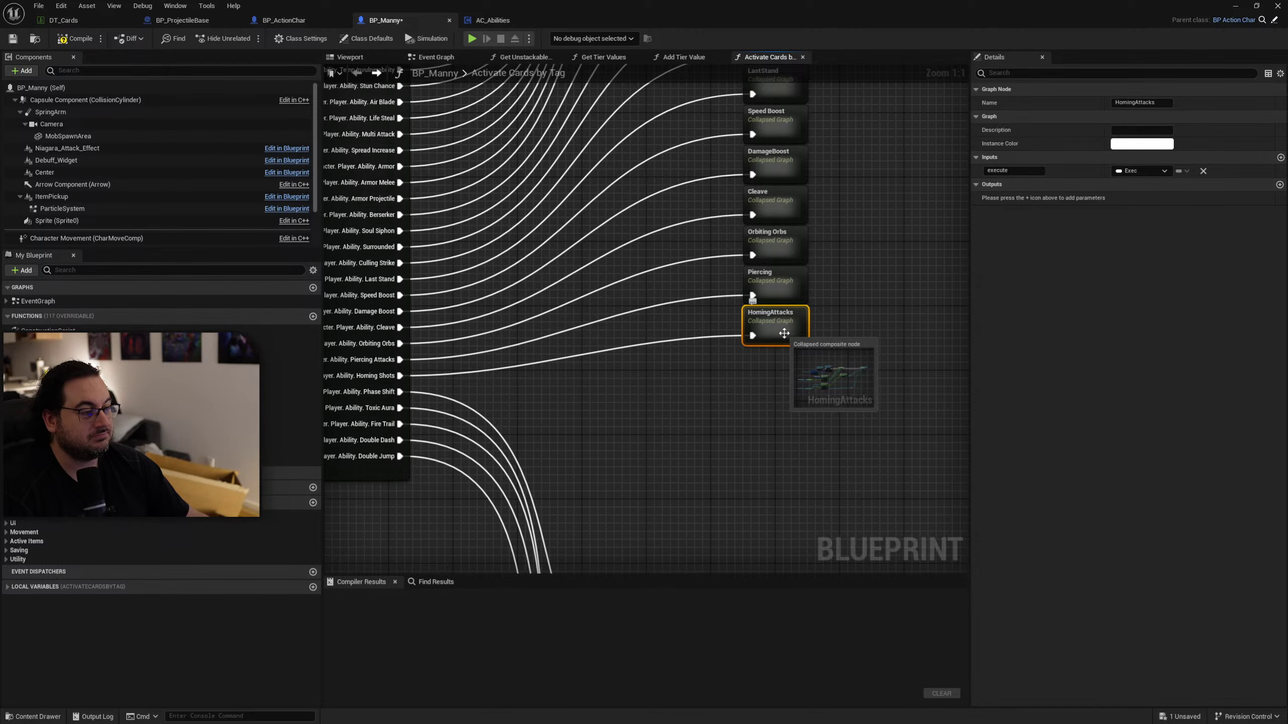
mouse_move(860, 278)
right_down()
mouse_move(830, 426)
mouse_move(811, 690)
mouse_move(786, 723)
mouse_move(828, 199)
mouse_move(781, 215)
right_up()
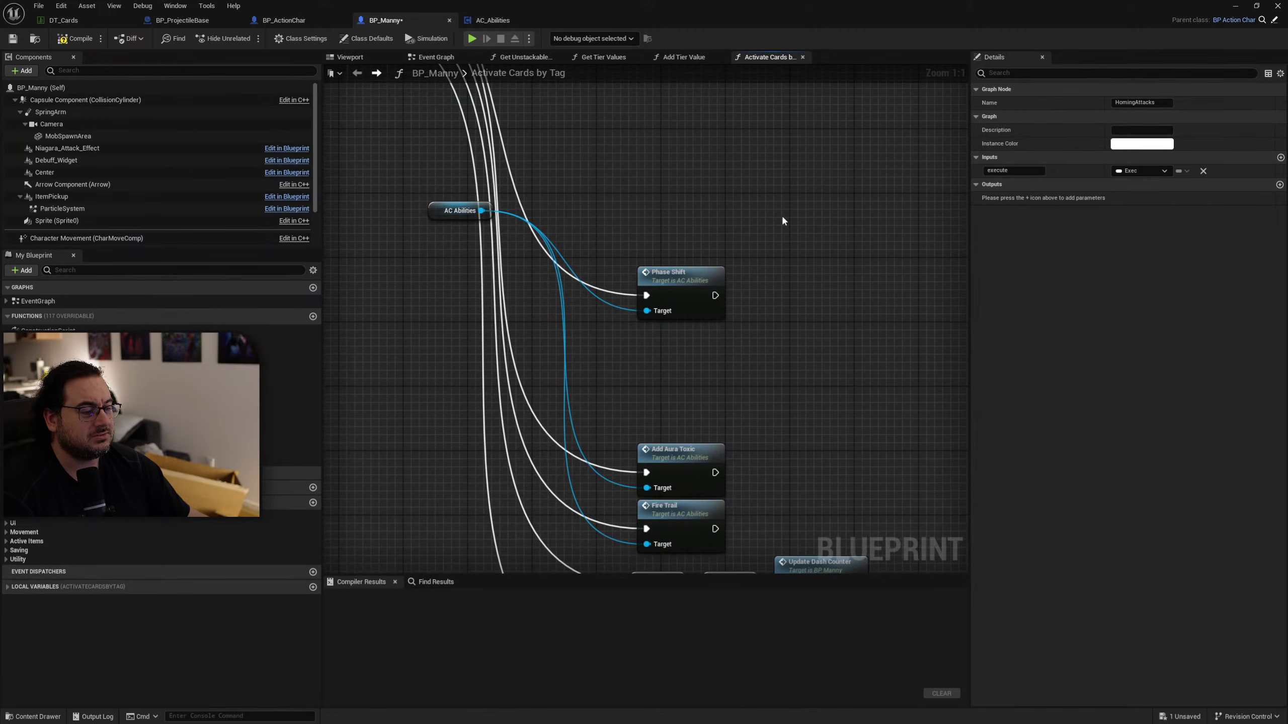
right_drag(807, 439, 733, 359)
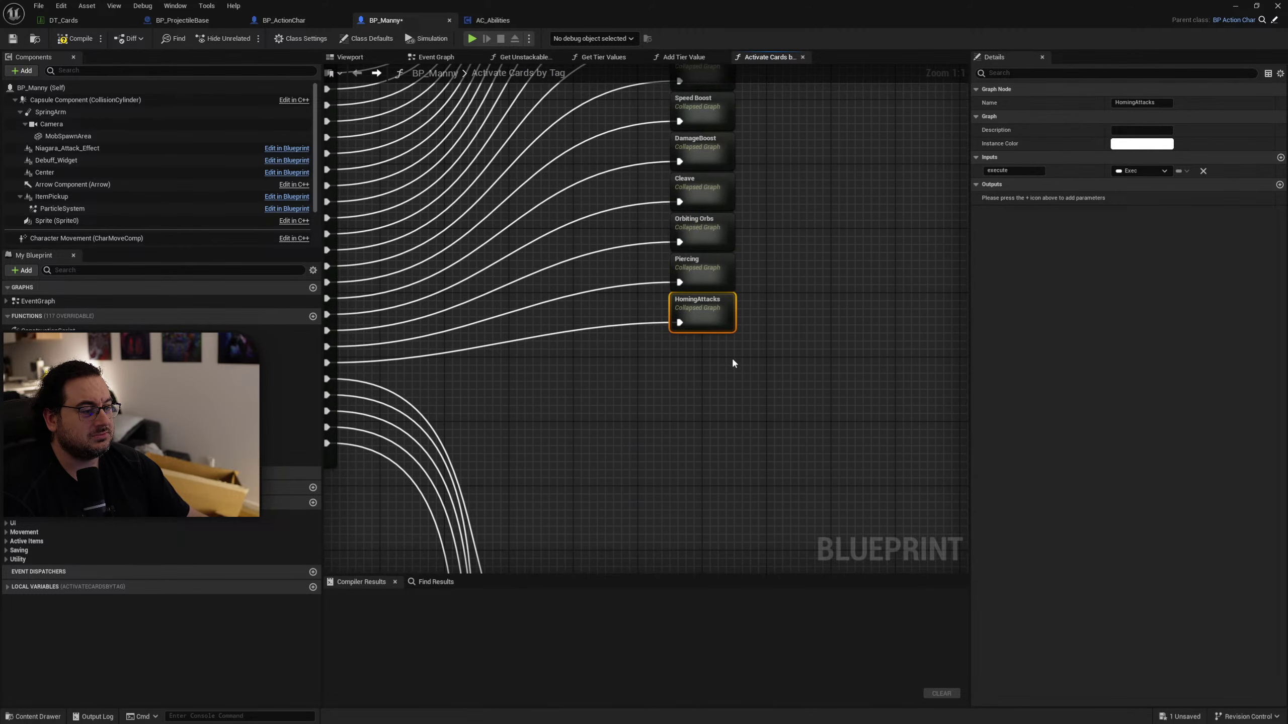
In the HomingAttacks graph, replace the Card Piercing Distance getter with Card Homing Melee, wired to the upper Add Tier Value's Base Value.
double_click(709, 306)
scroll(560, 303, up, 2)
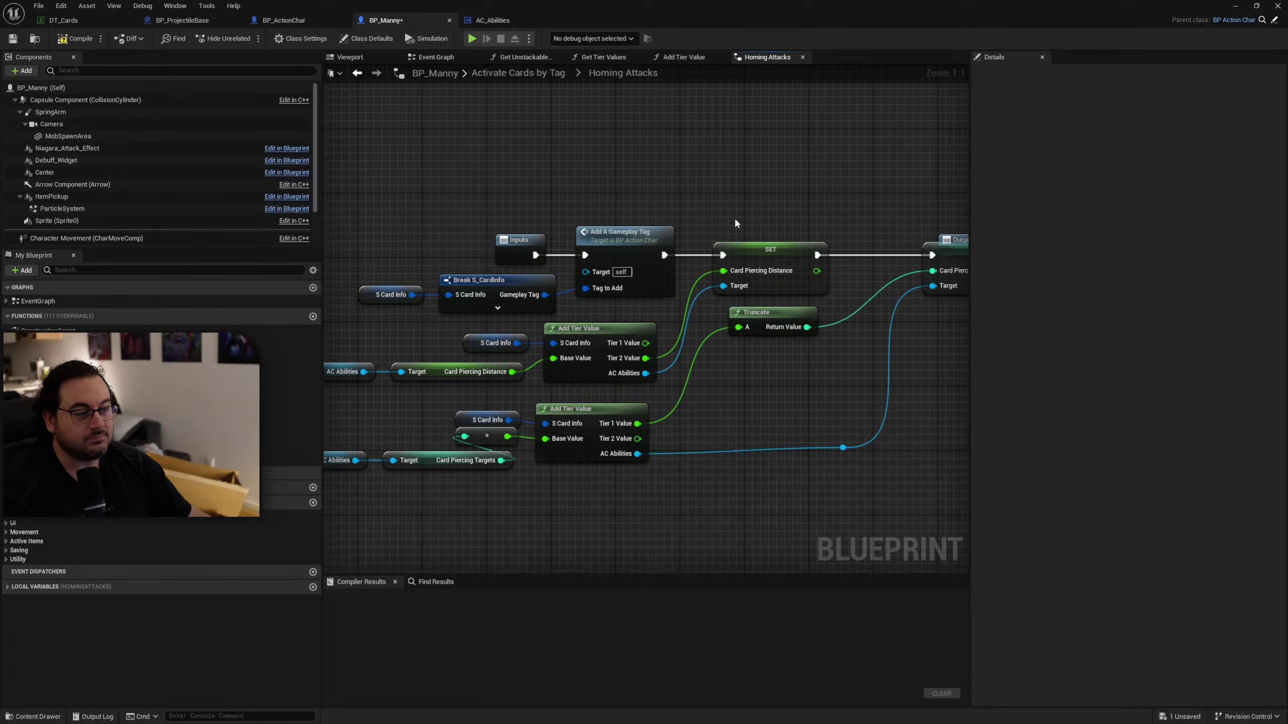
right_drag(761, 210, 727, 199)
click(715, 268)
right_drag(611, 384, 749, 350)
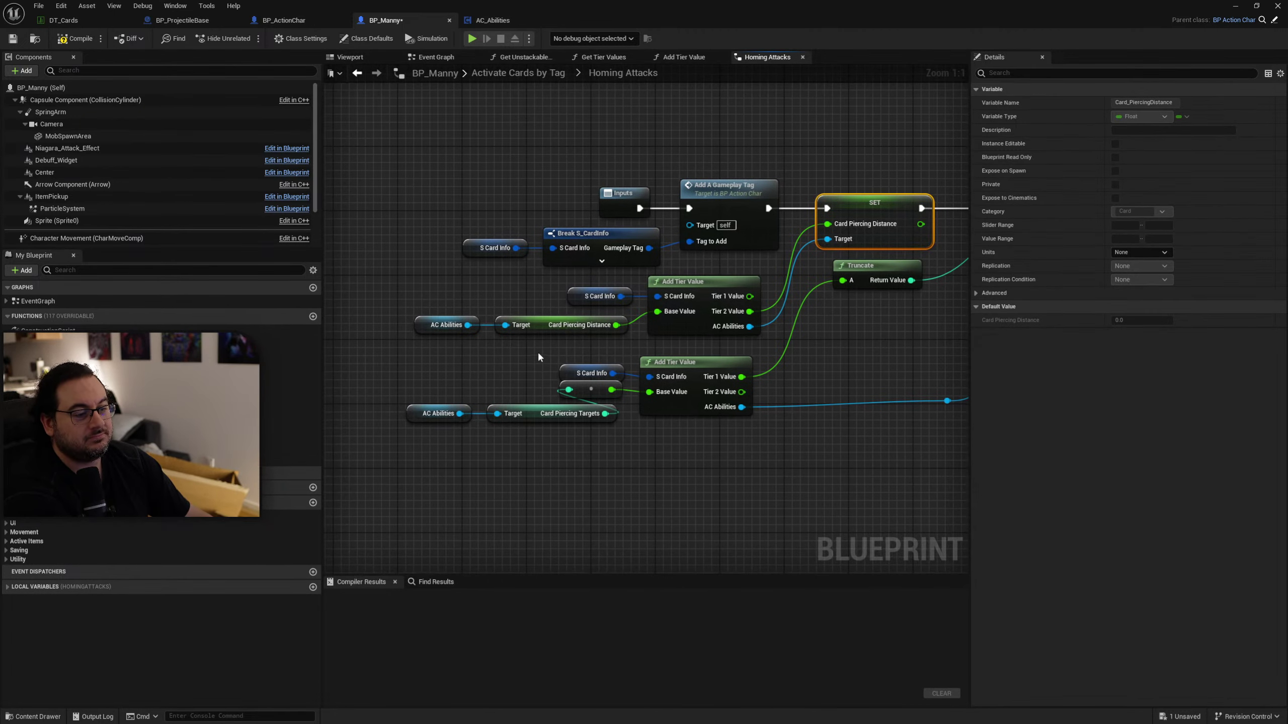
click(556, 329)
key(Delete)
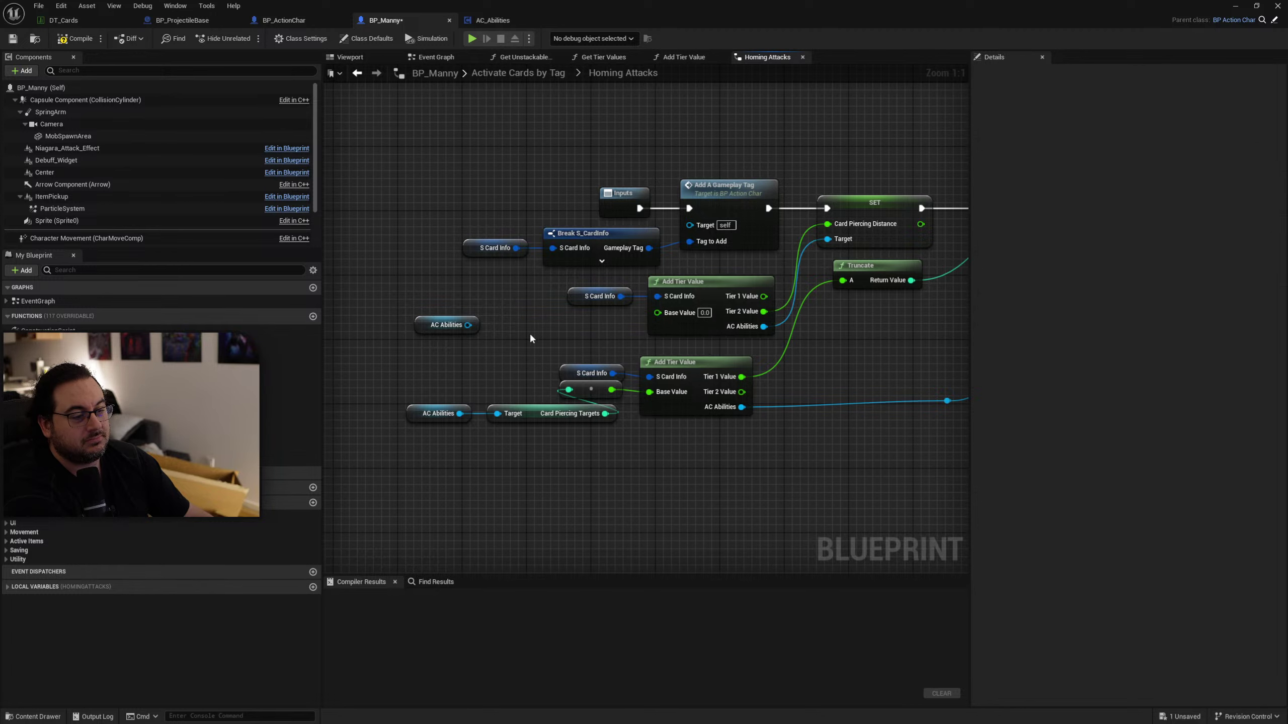
drag(468, 325, 495, 328)
text(get h)
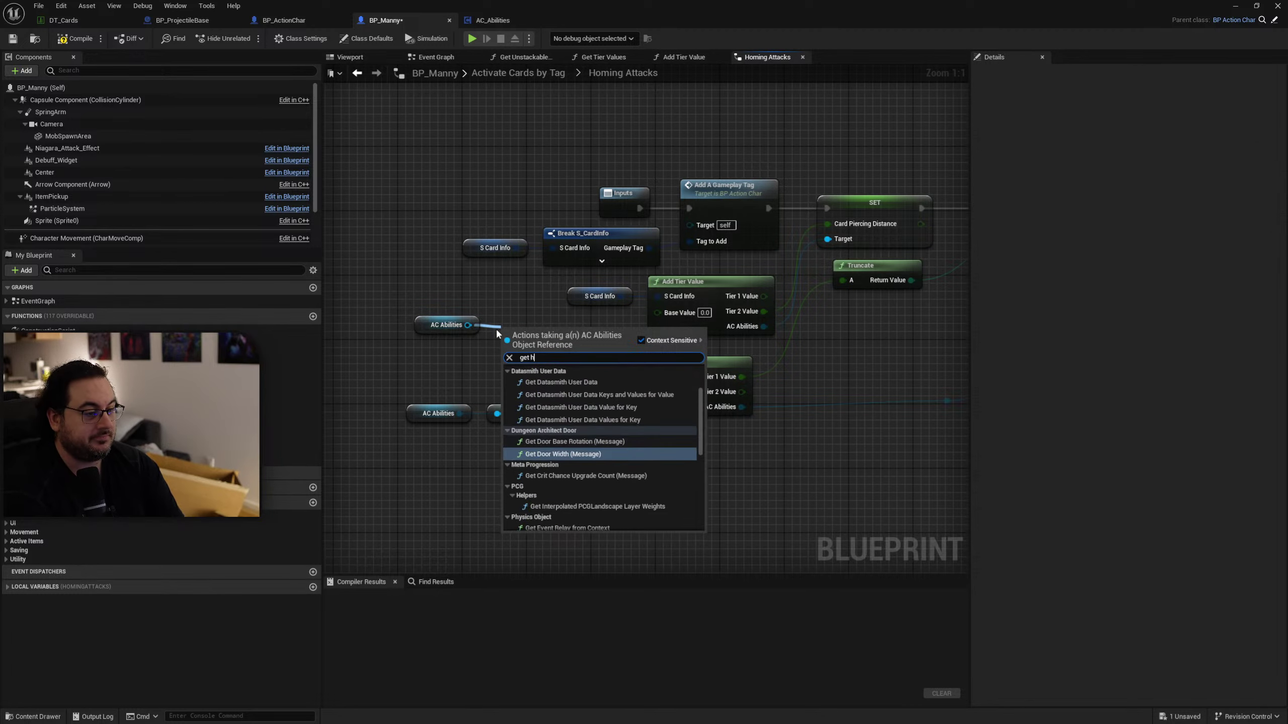
text(omin)
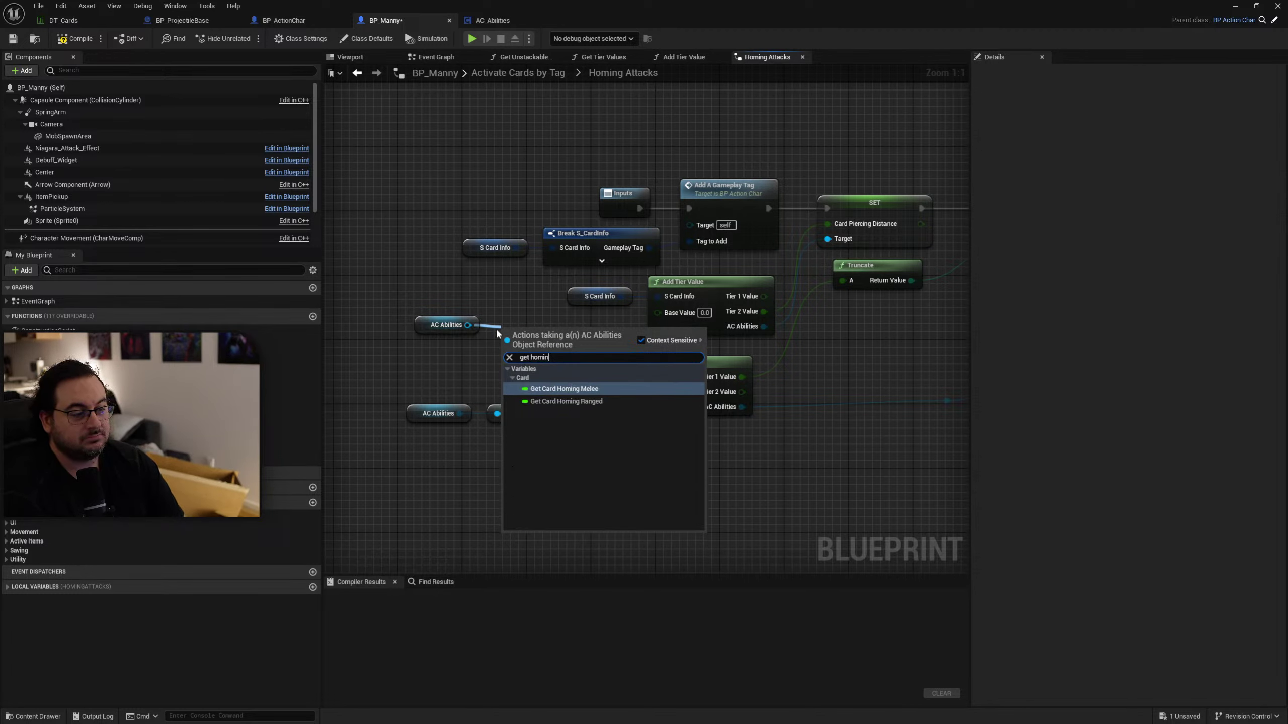
key(Return)
drag(607, 333, 657, 313)
Replace the Card Piercing Targets getter and its conversion node with Card Homing Ranged, wired to the lower Add Tier Value's Base Value.
drag(546, 445, 592, 399)
key(Delete)
drag(460, 413, 503, 415)
text(get h)
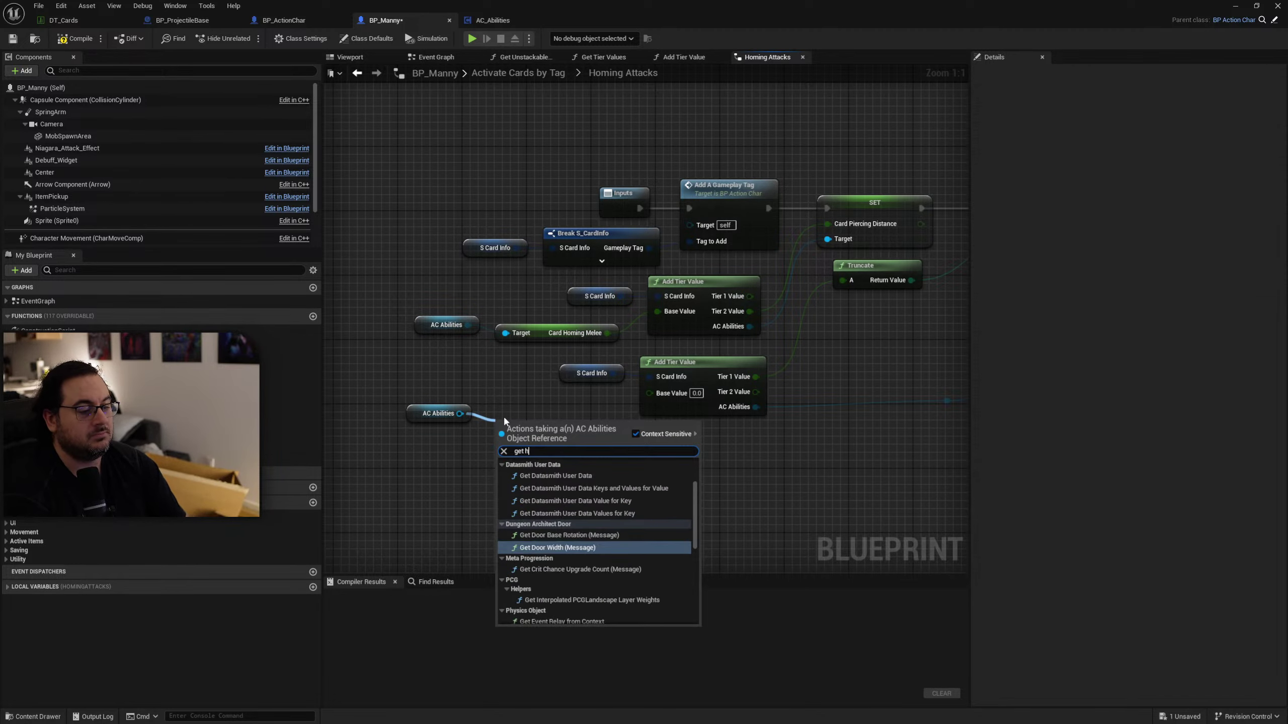
text(oming)
key(Down)
key(Return)
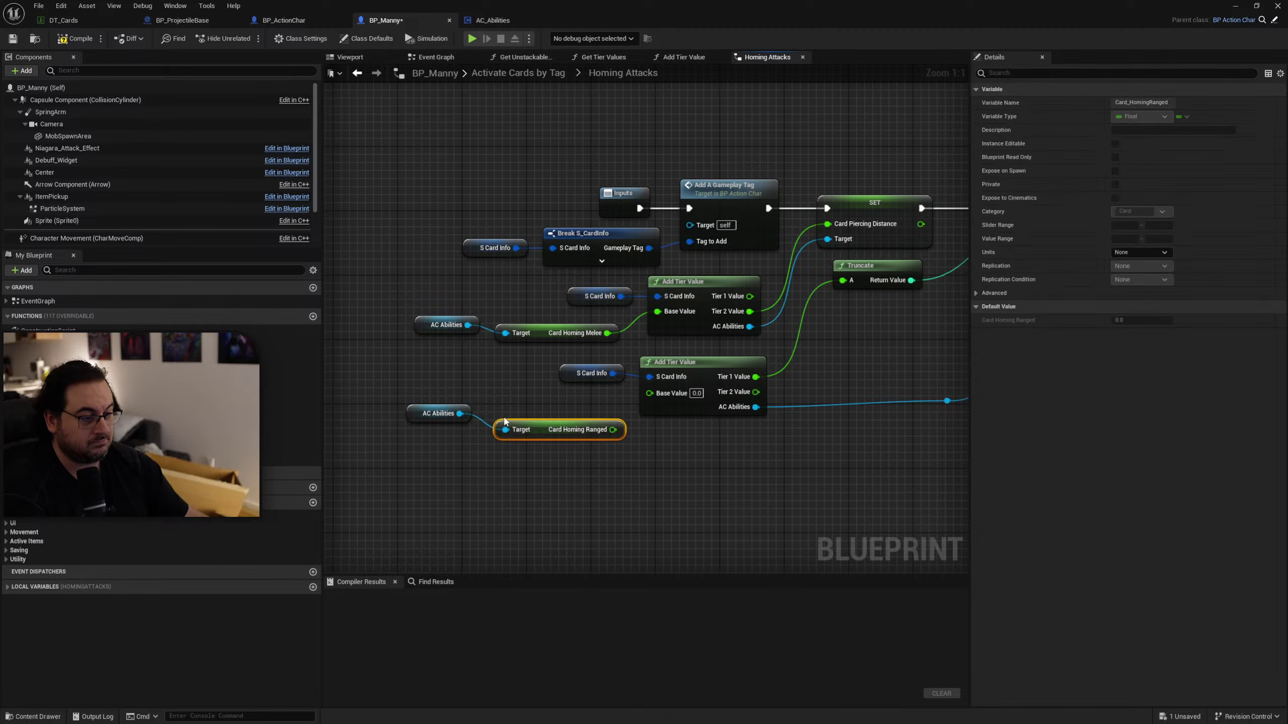
drag(613, 429, 649, 393)
Align the AC Abilities, Card Homing Ranged and Card Homing Melee getters beside their Add Tier Value nodes.
drag(570, 432, 547, 404)
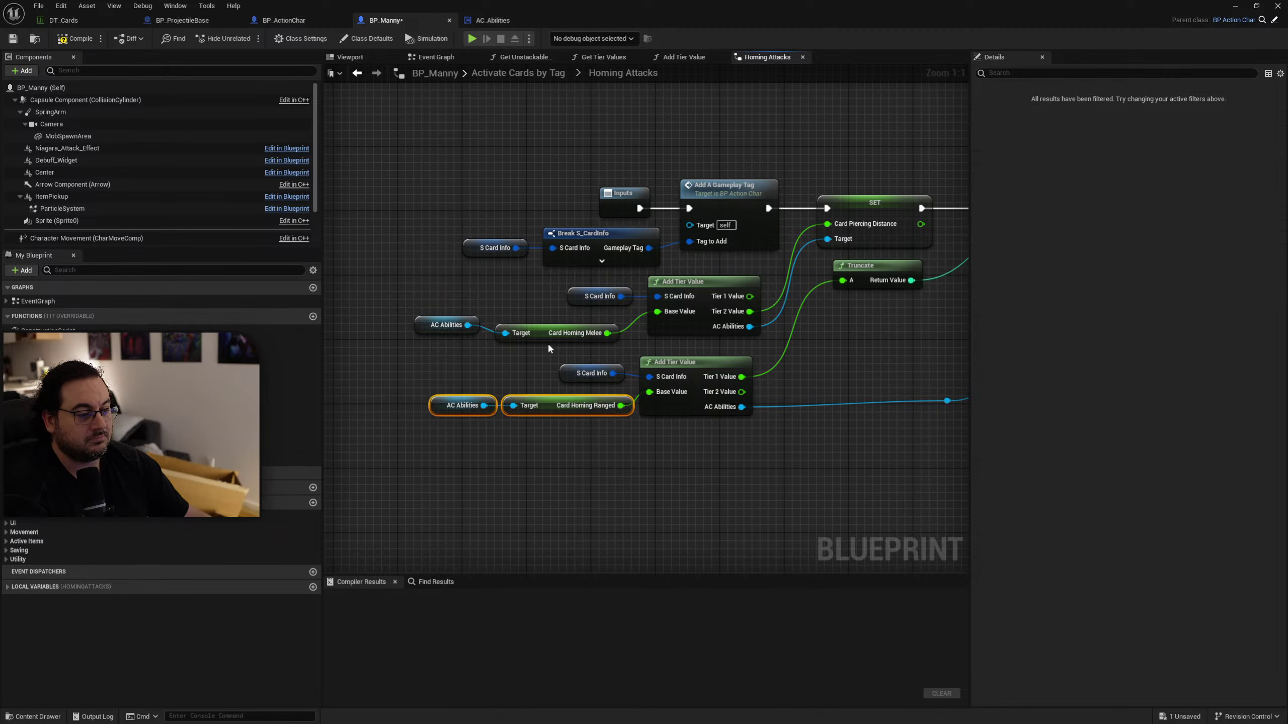
drag(522, 308, 452, 351)
drag(564, 337, 580, 328)
Delete the Truncate node and the Card Piercing Targets and Card Piercing Distance setters from the HomingAttacks graph.
right_drag(661, 360, 518, 364)
right_drag(779, 344, 854, 344)
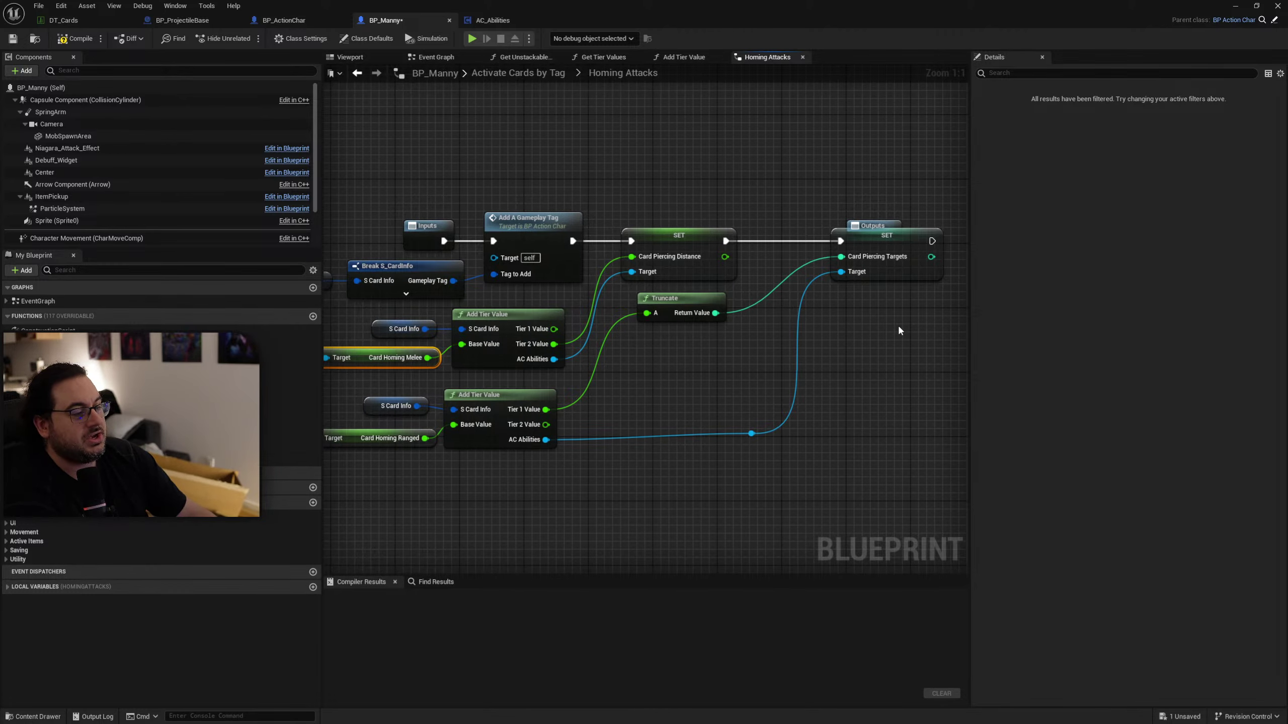
click(680, 300)
key(Delete)
click(907, 268)
key(Delete)
click(704, 271)
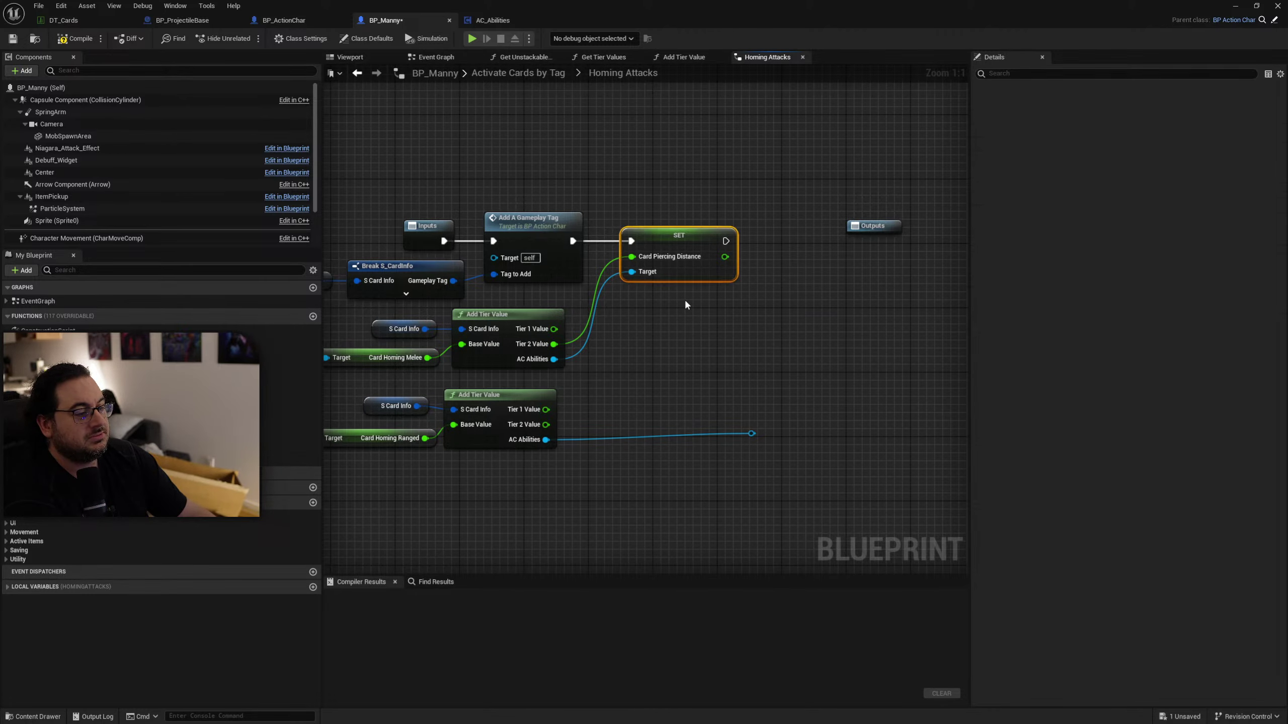
key(Delete)
Add a Set Card Homing Melee node targeting the upper Add Tier Value's AC Abilities output.
drag(554, 360, 634, 293)
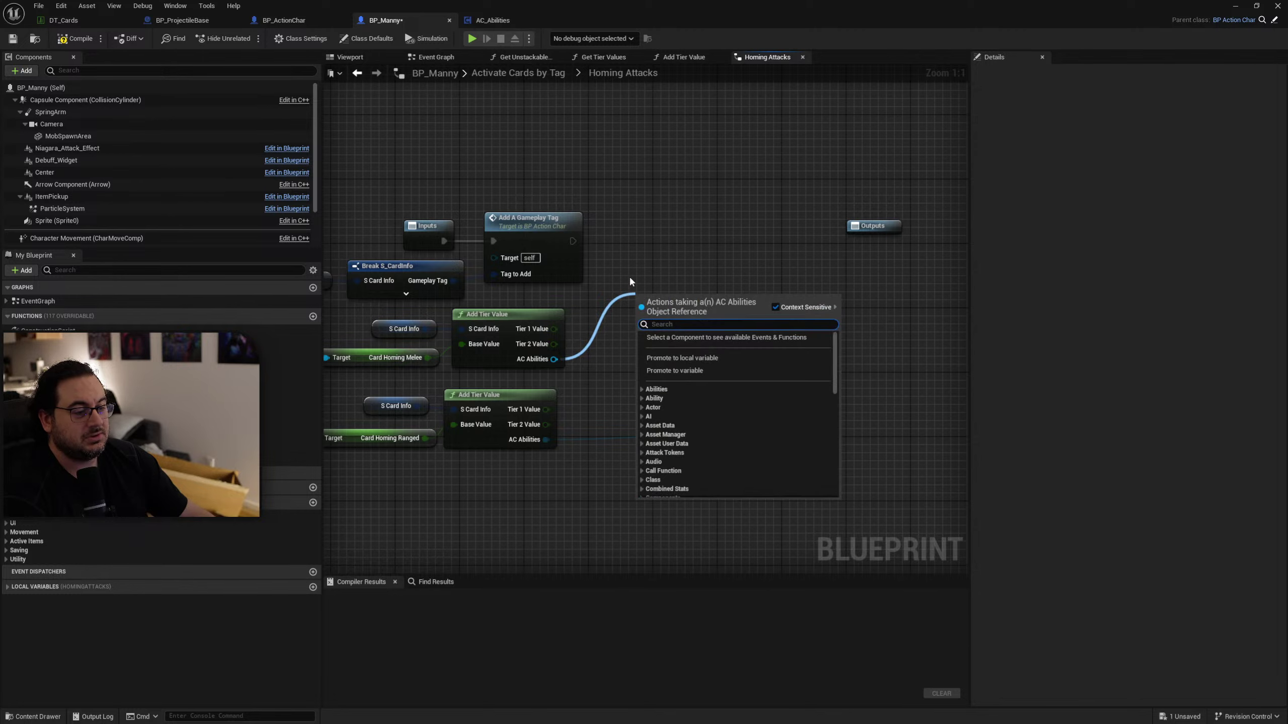
text(set hom)
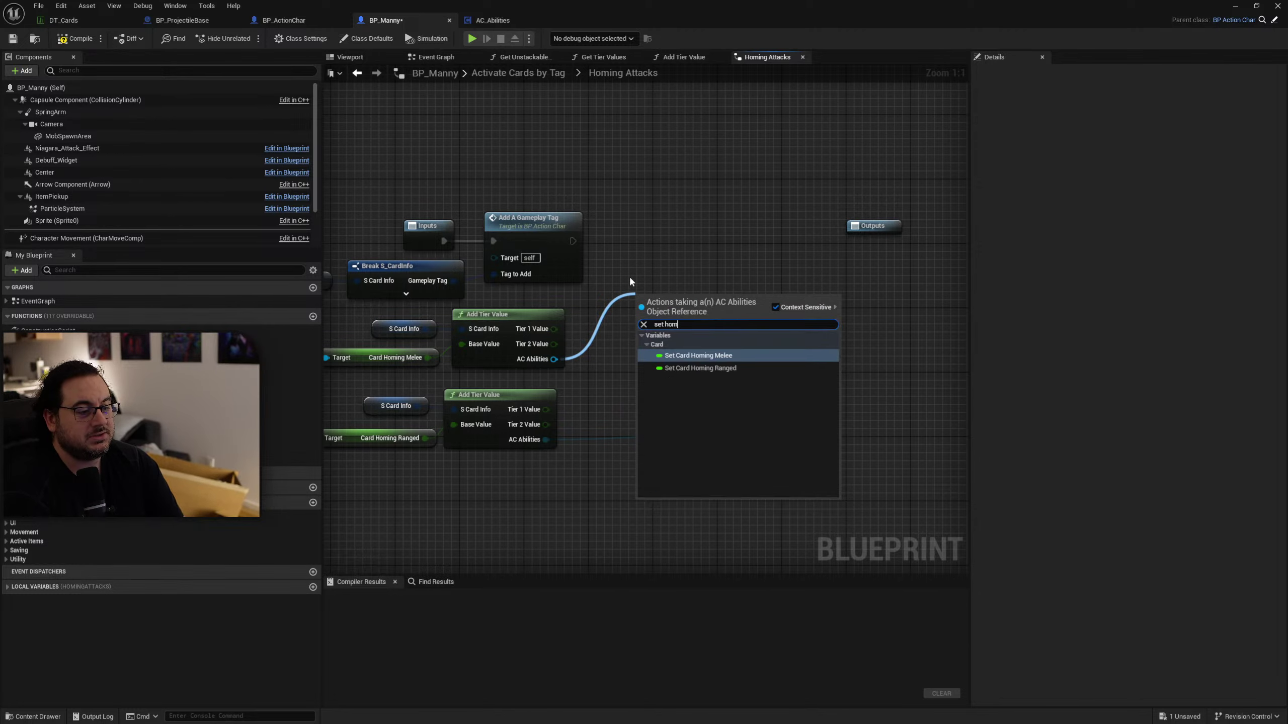
key(Return)
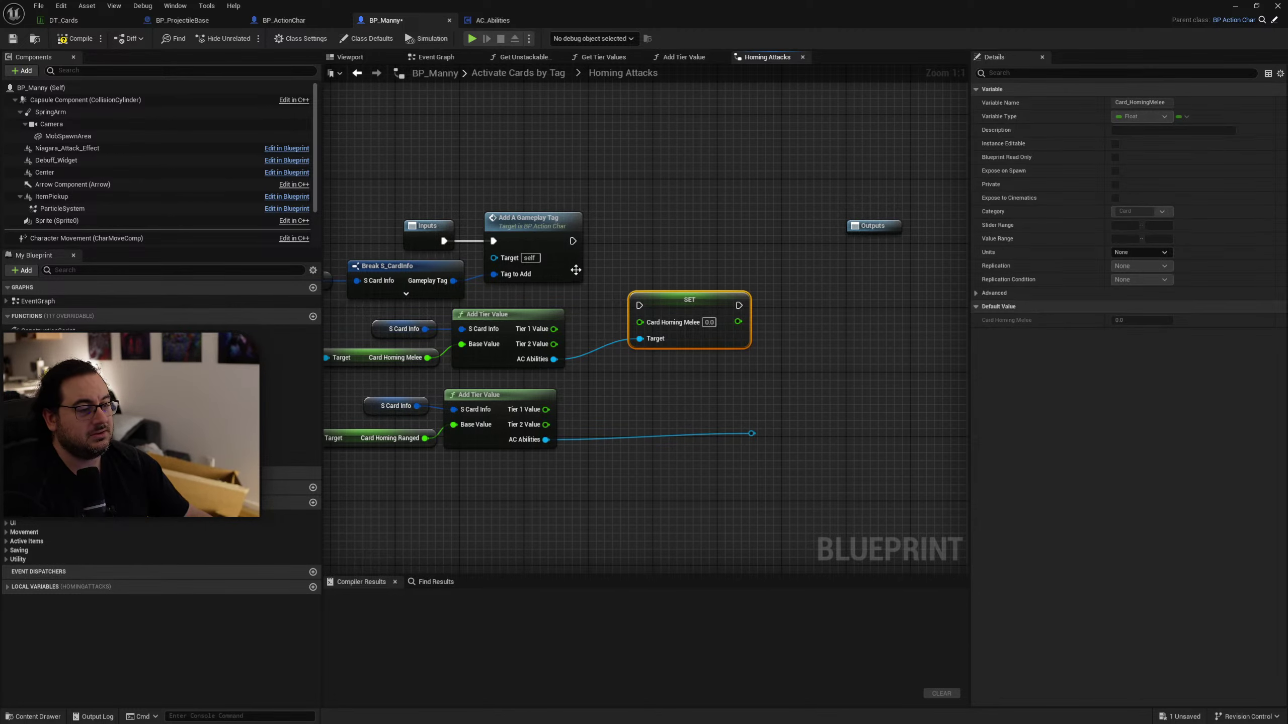
double_click(578, 245)
key(alt+Left)
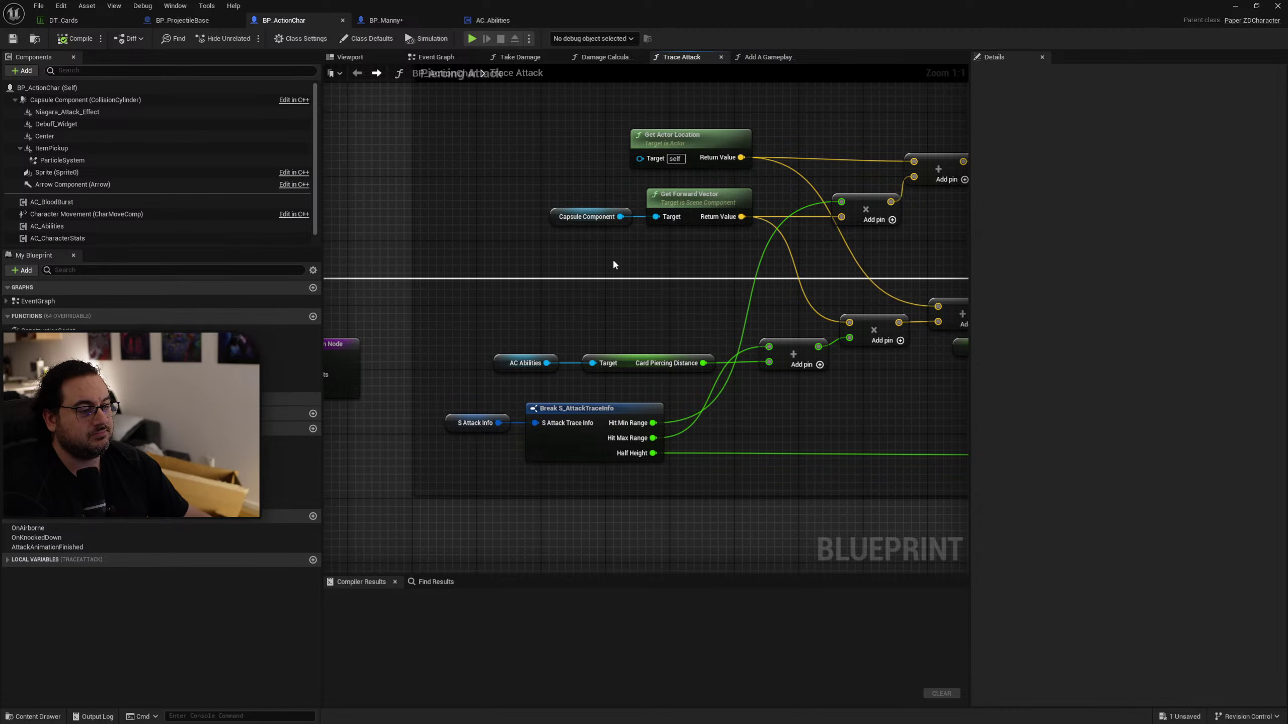
key(alt+Right)
click(386, 21)
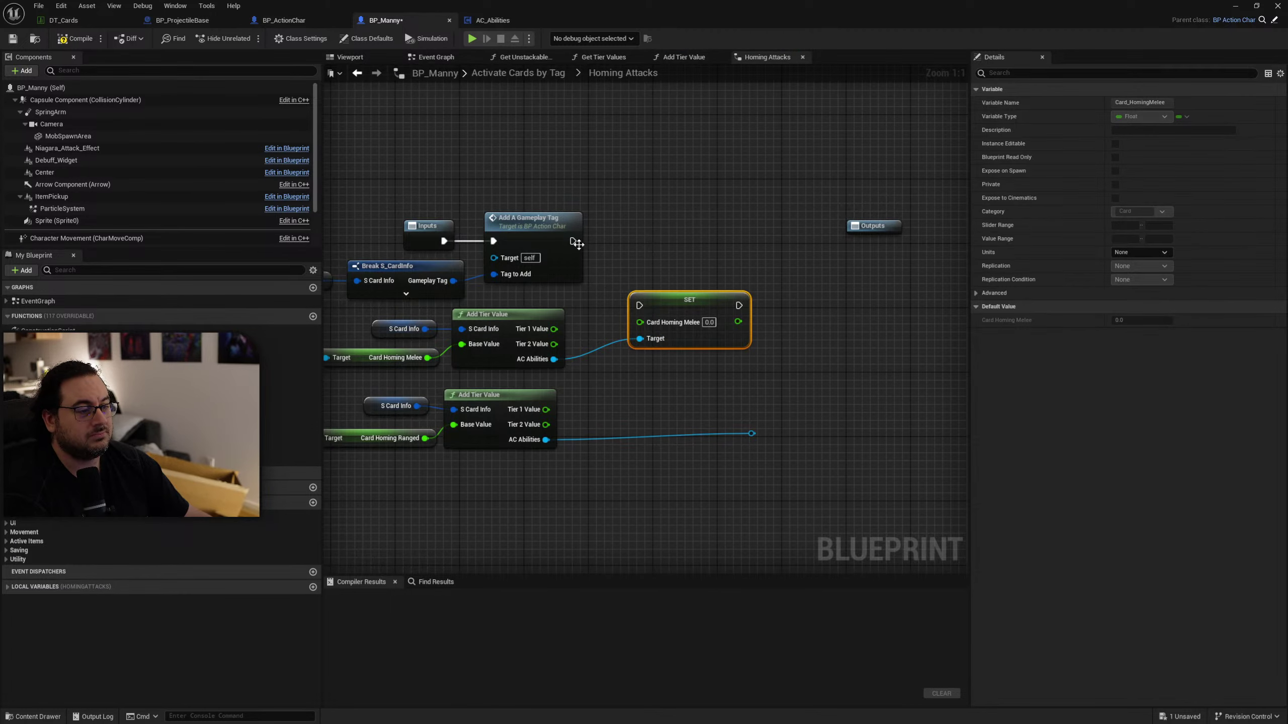
Add a Set Card Homing Ranged node targeting the lower AC Abilities wire and chain both setters after Add A Gameplay Tag.
drag(573, 241, 694, 244)
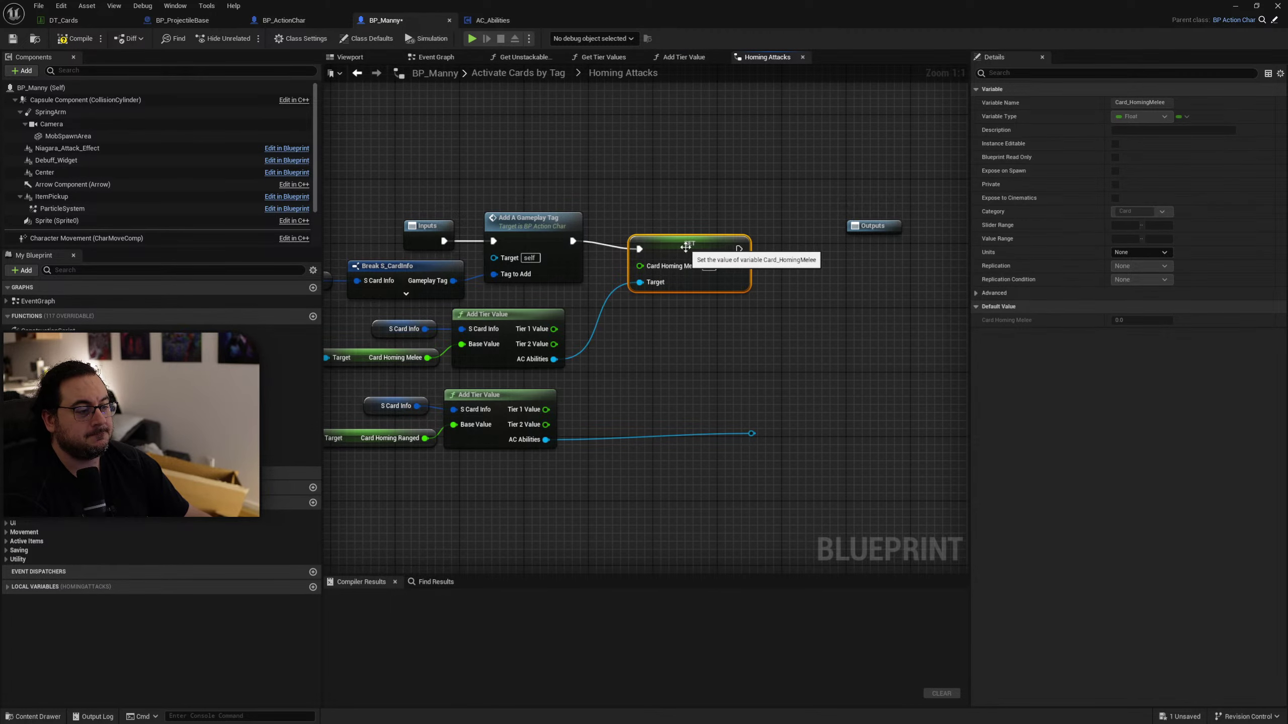
drag(753, 432, 823, 376)
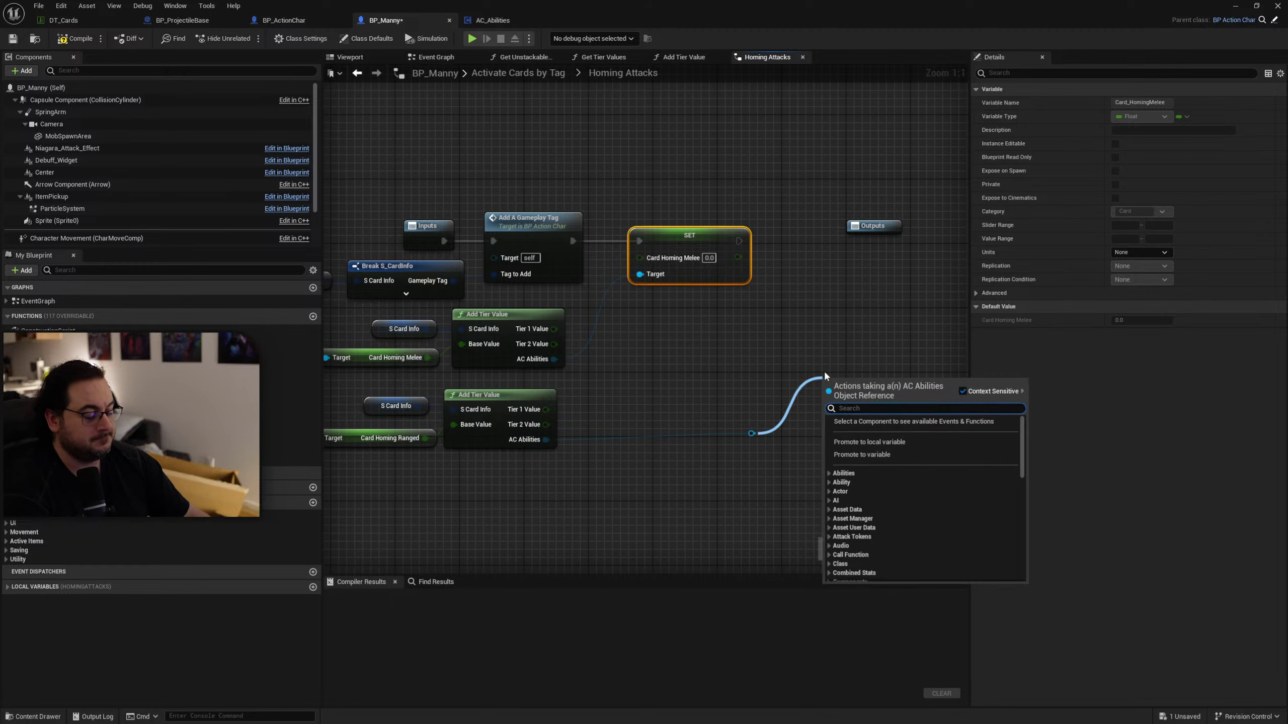
text(set homing)
key(Down)
key(Return)
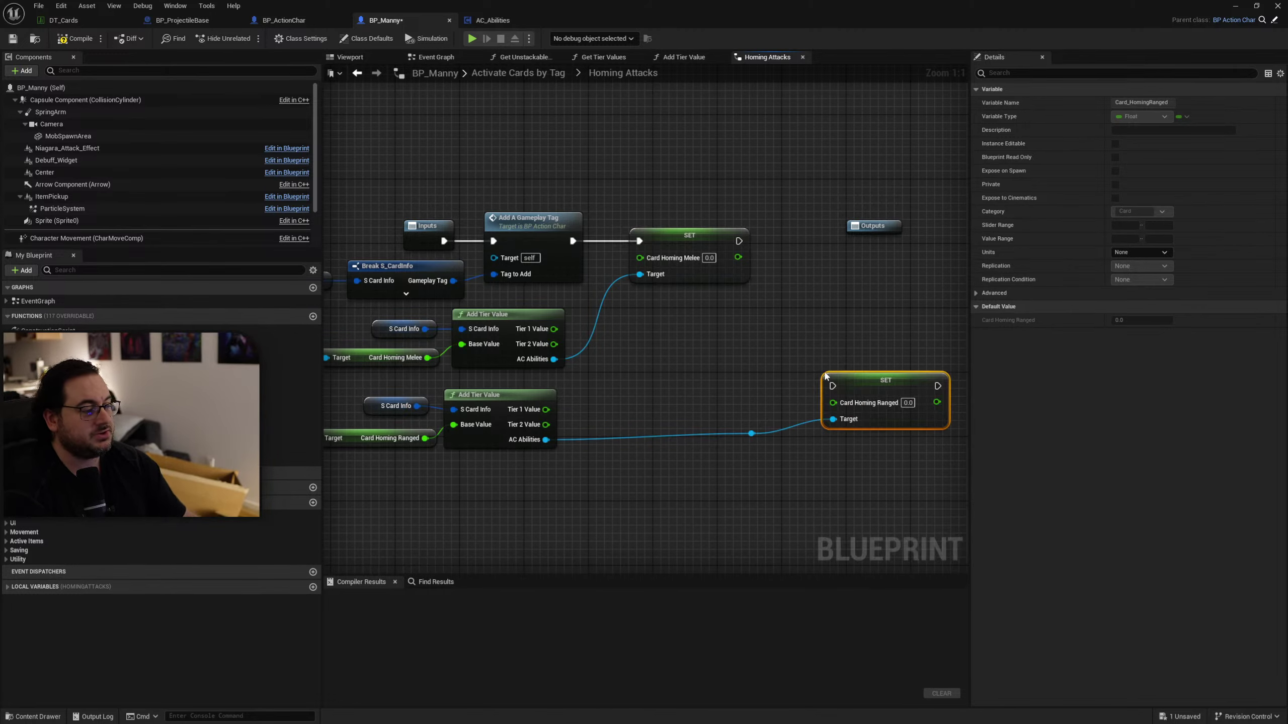
drag(868, 373, 838, 234)
drag(738, 241, 873, 186)
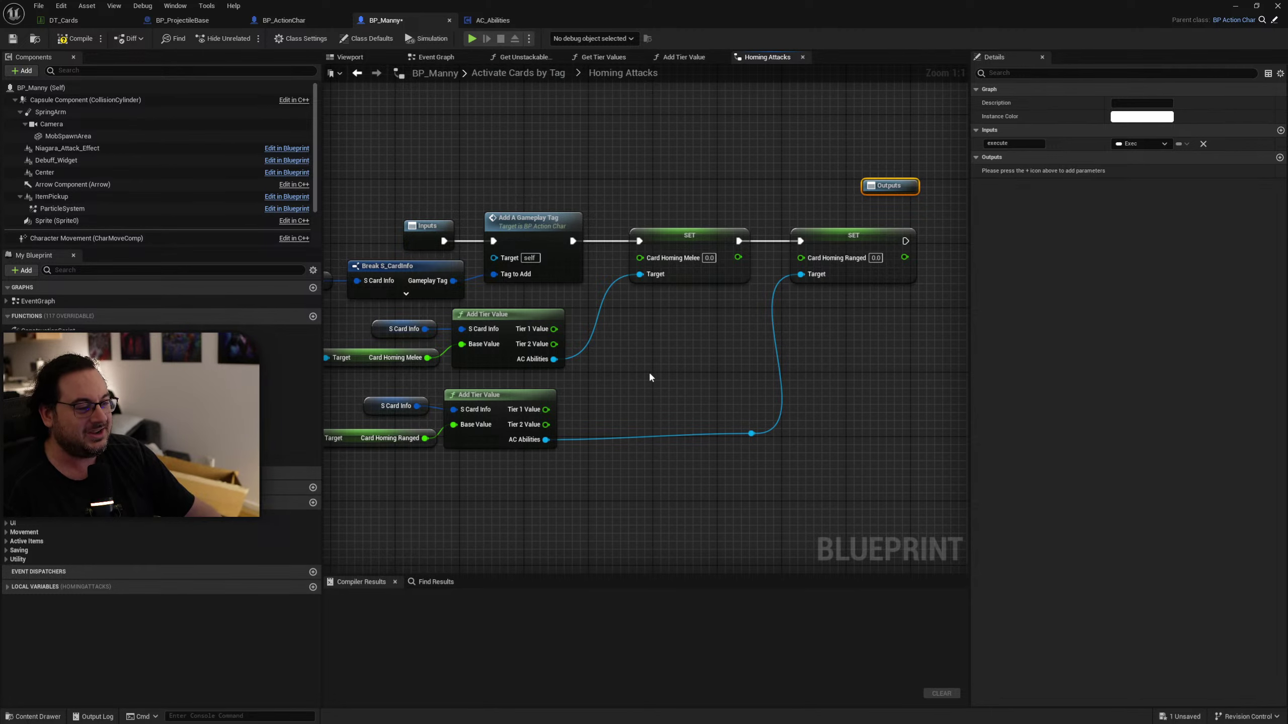
In DT_Cards, change the Homing row's melee description to "Increase teleport range by <var> units." and save all assets.
click(64, 21)
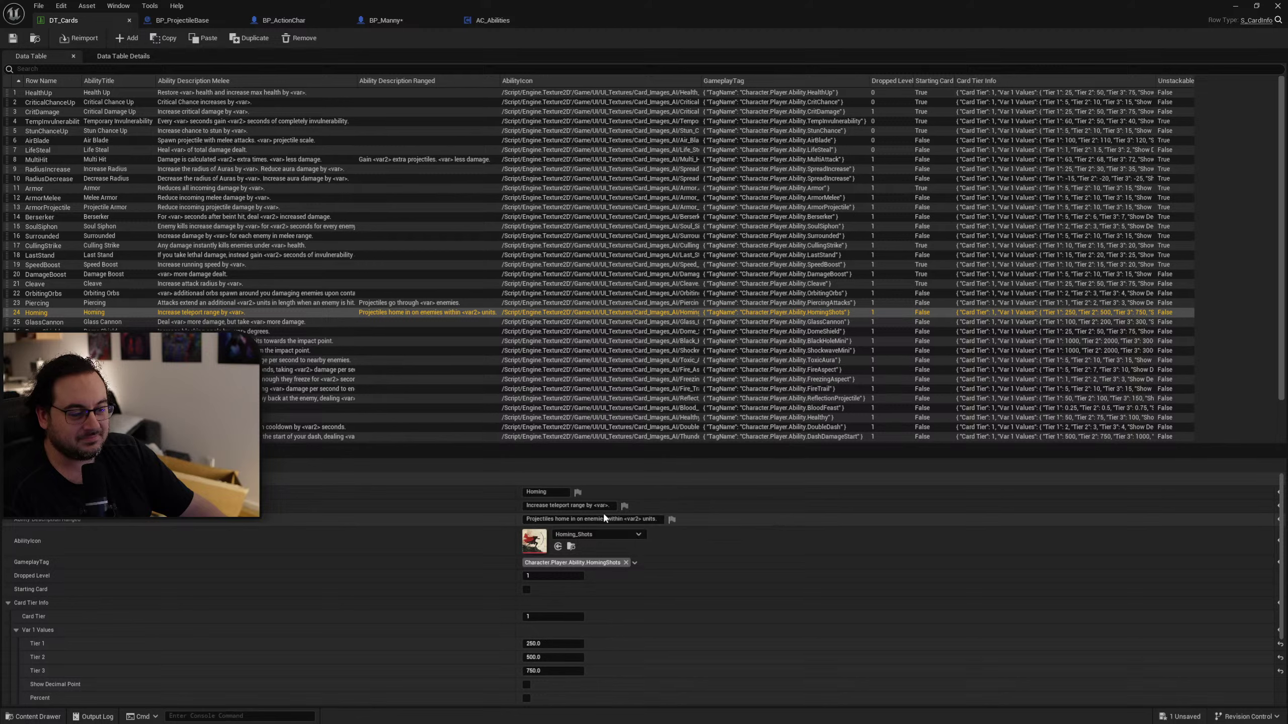
click(571, 508)
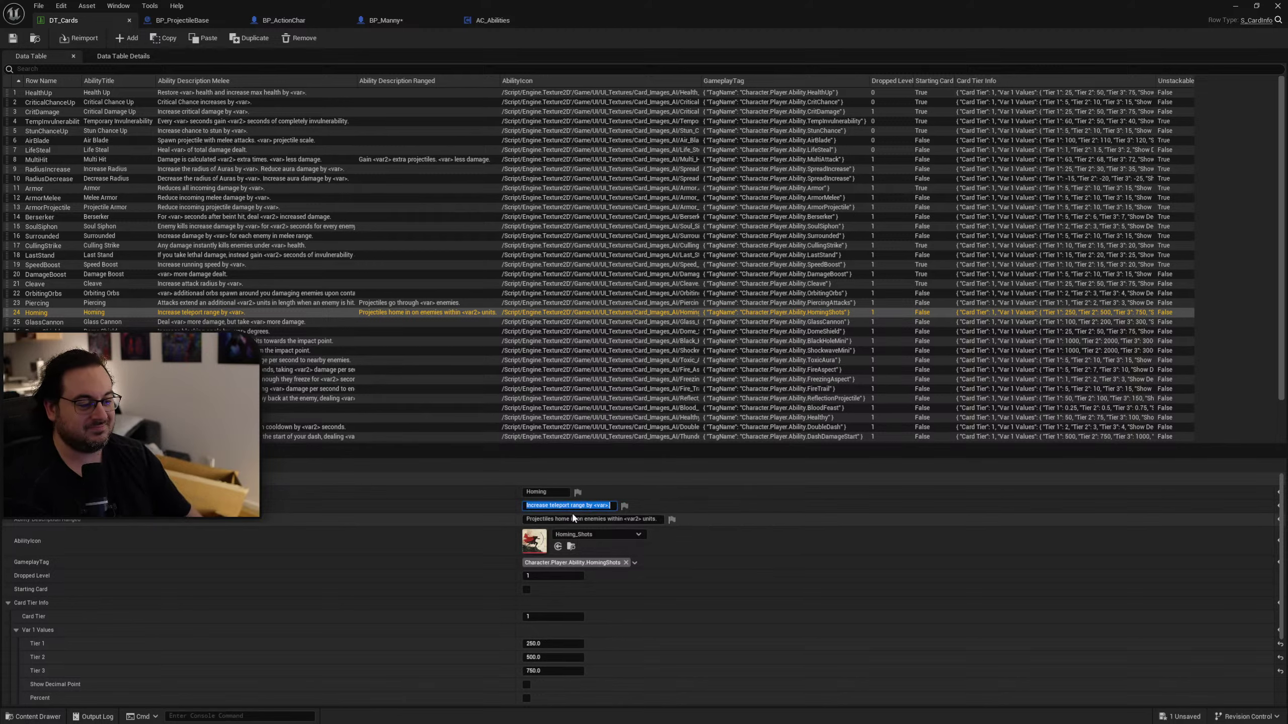
key(End)
key(BackSpace)
text(units.)
key(Return)
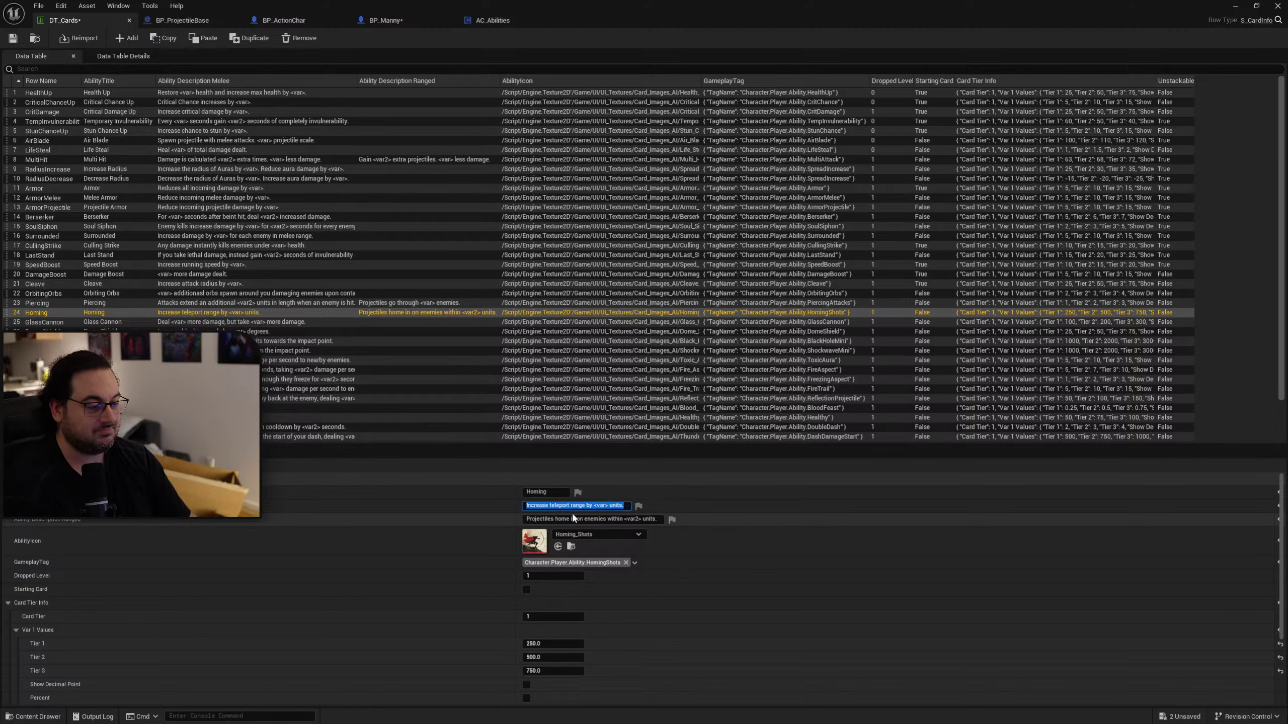
click(498, 504)
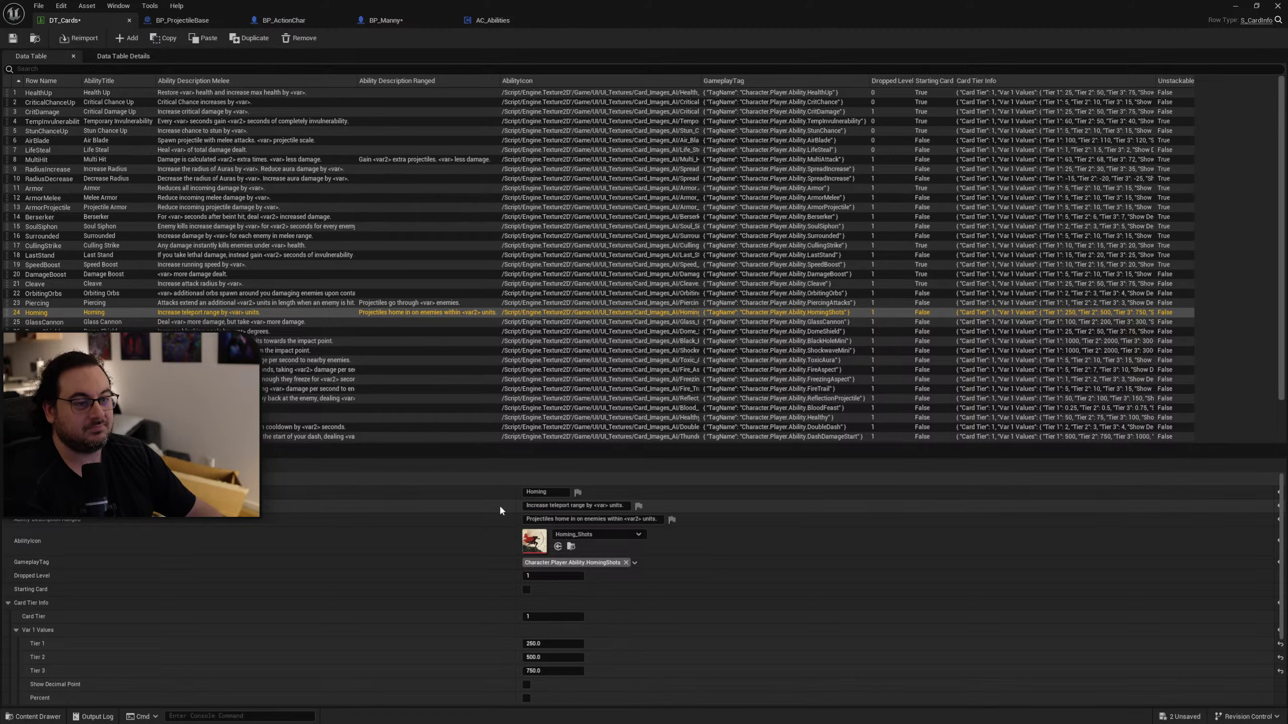
key(ctrl+shift+s)
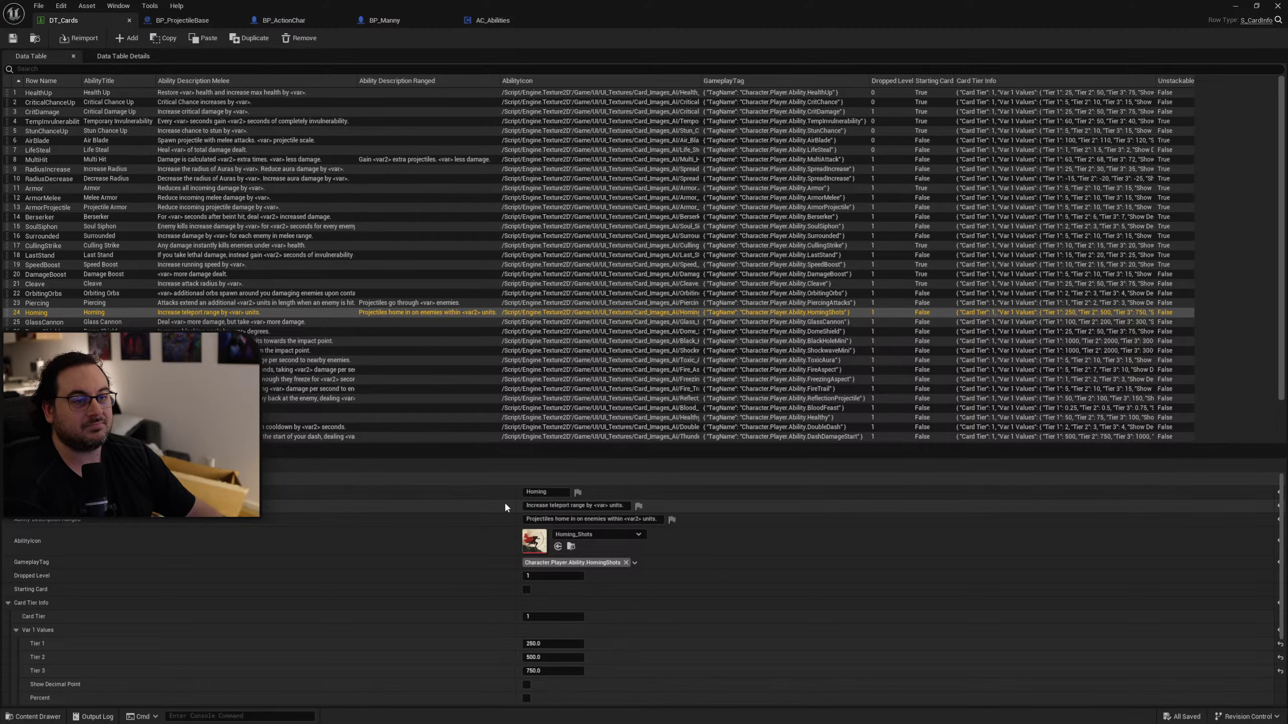
In BP_Manny, wire Tier 1 Value into Card Homing Melee and the lower Tier 2 Value into Card Homing Ranged through a reroute node.
click(405, 23)
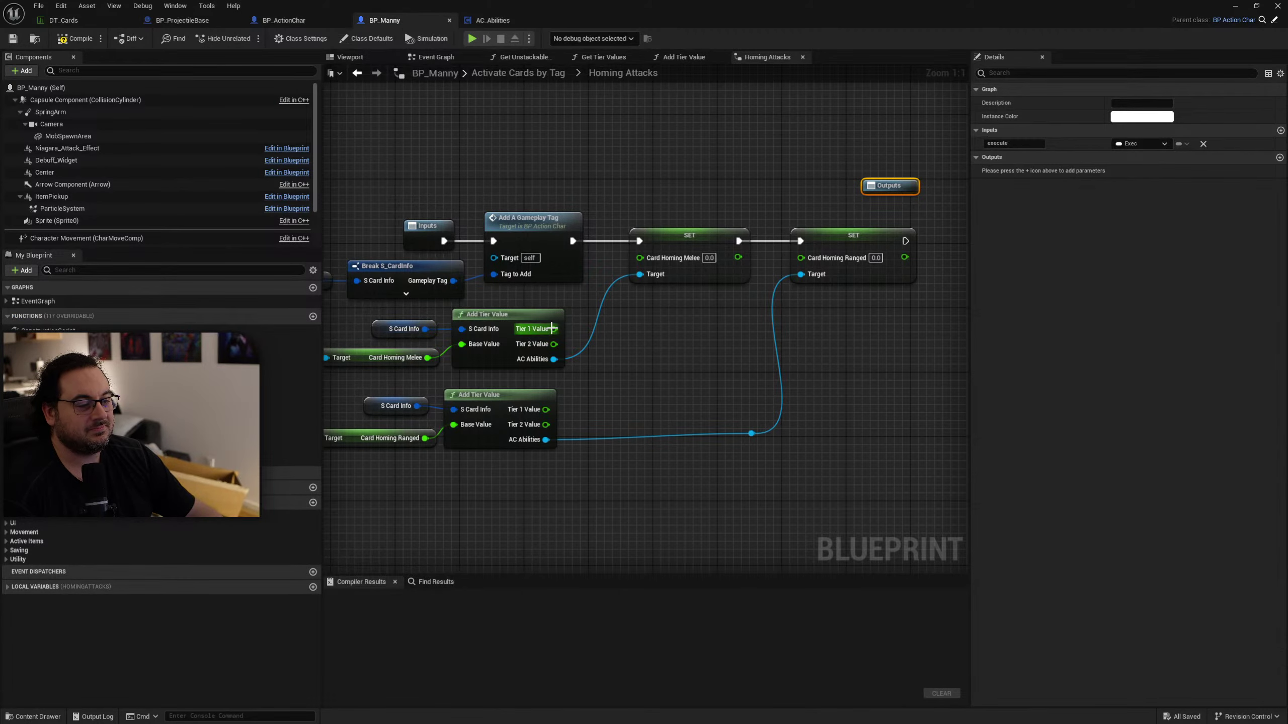
drag(554, 328, 640, 258)
drag(546, 425, 800, 256)
double_click(676, 337)
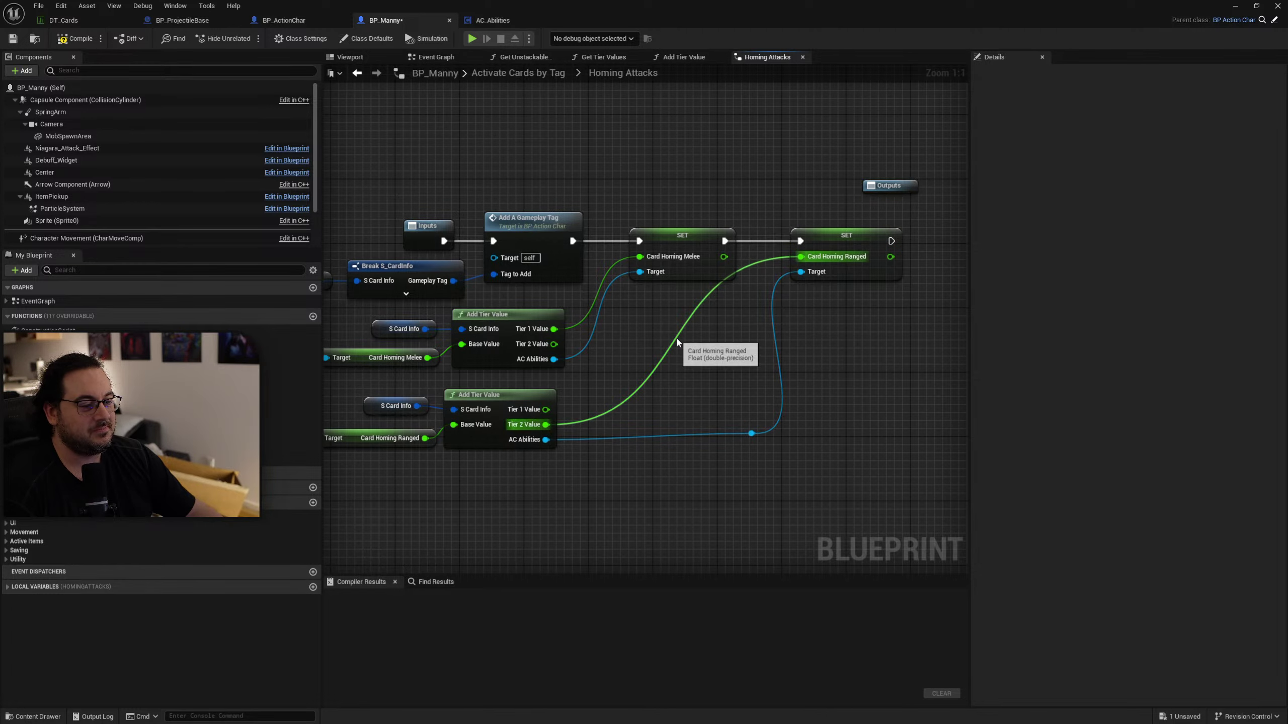
drag(677, 337, 737, 444)
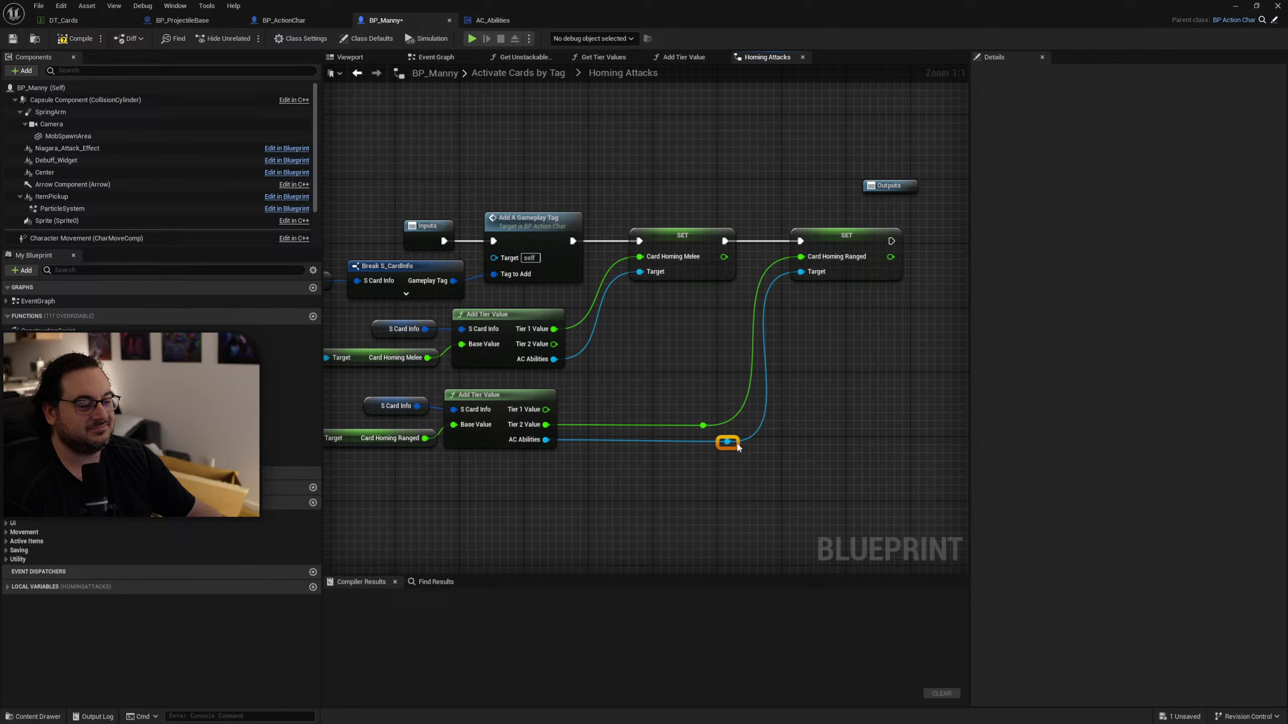
click(789, 470)
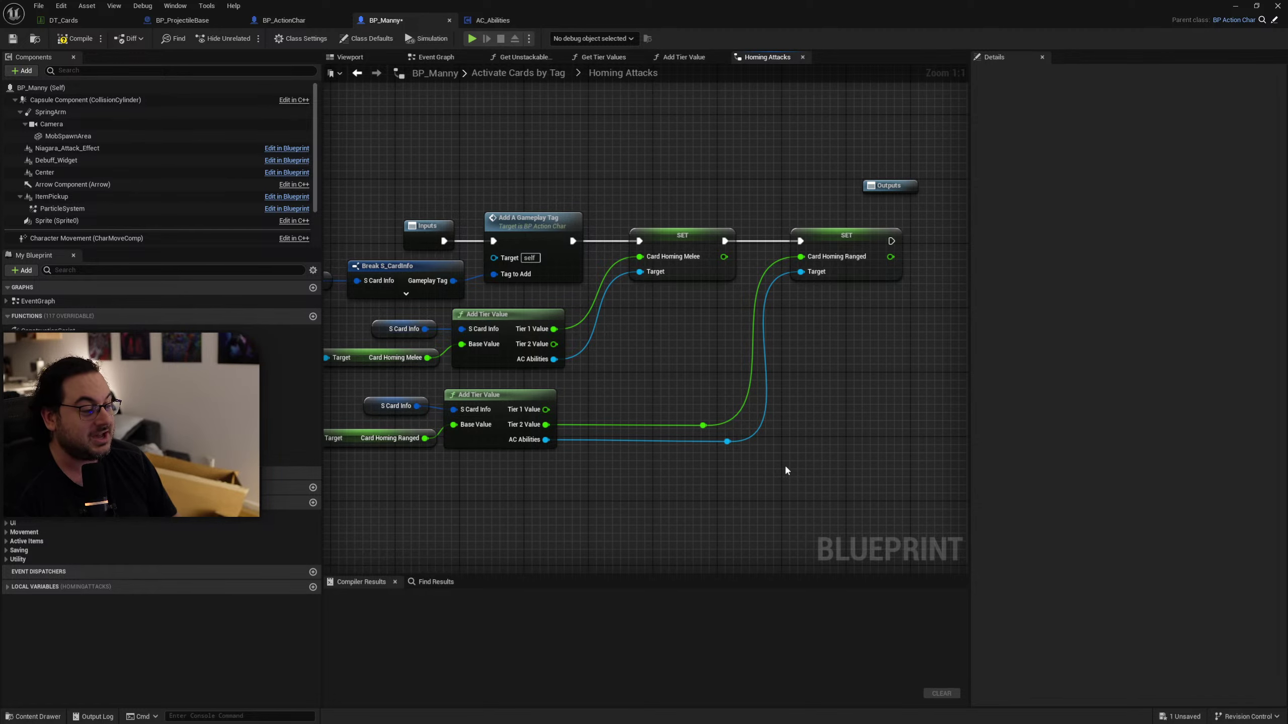
Move the lower AC Abilities and Card Homing Ranged getters up level with Base Value, and compile and save BP_Manny.
right_drag(702, 425, 897, 346)
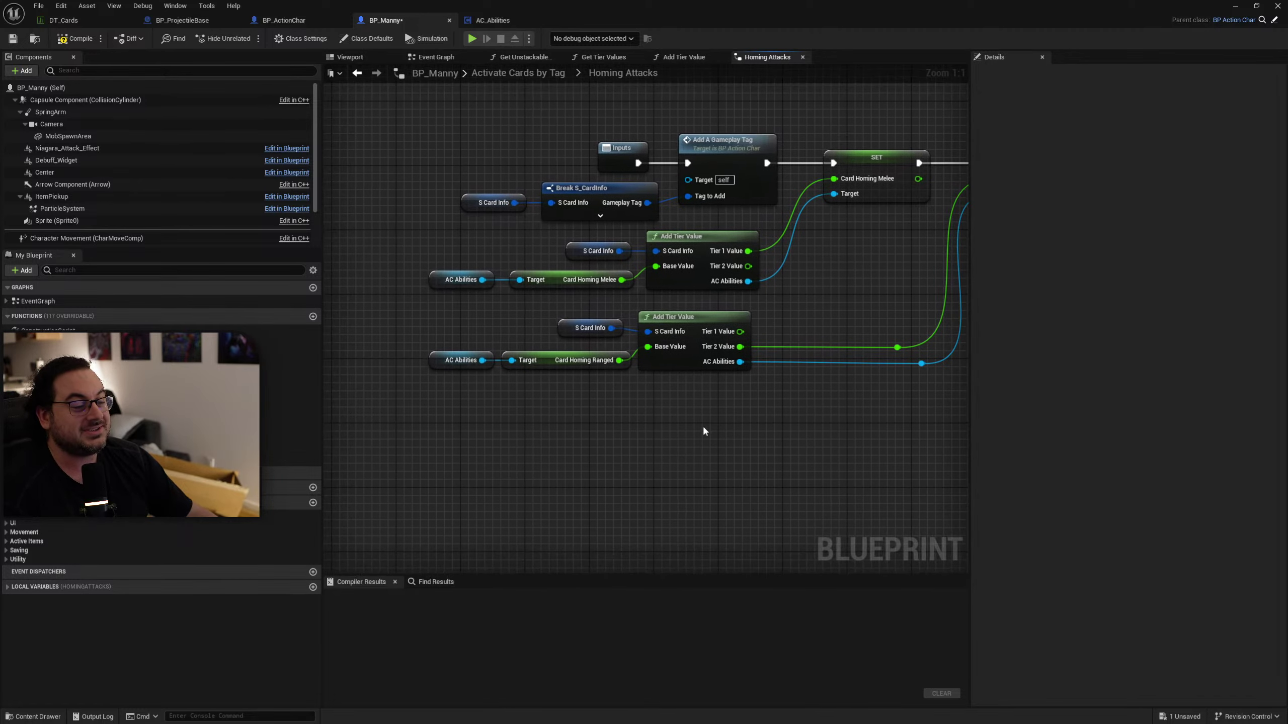
drag(566, 400, 461, 355)
drag(551, 364, 548, 358)
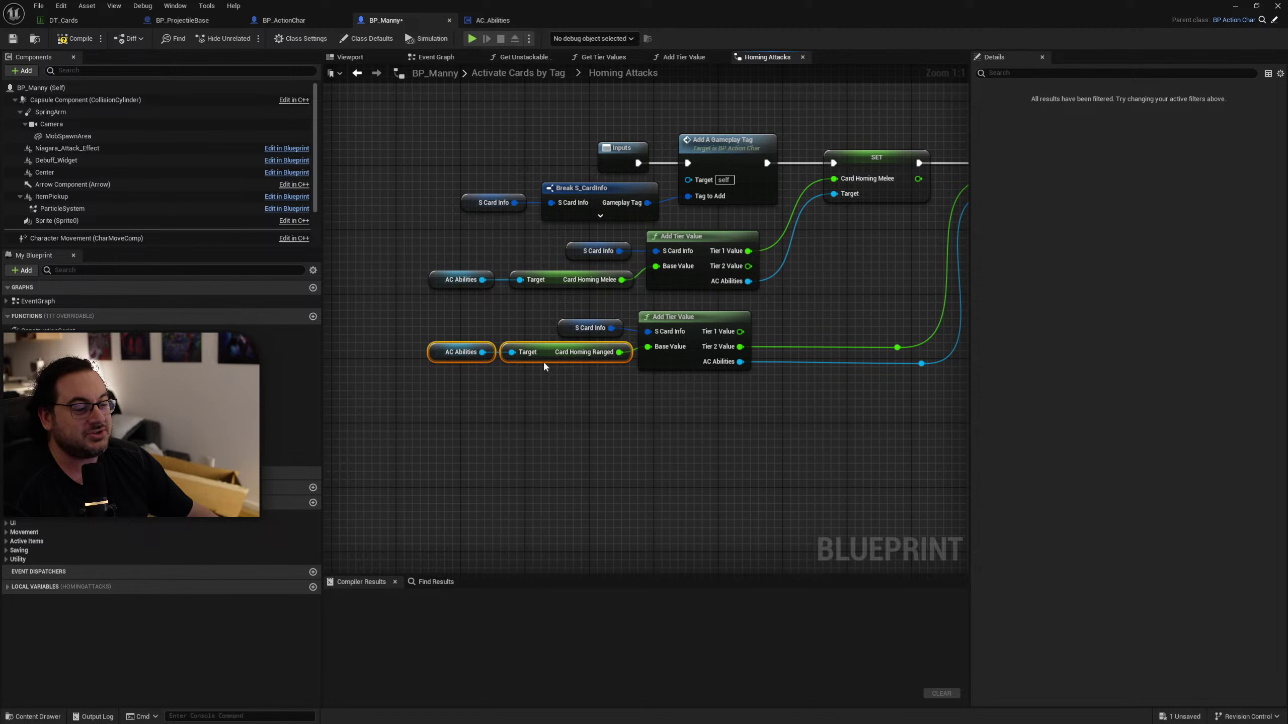
click(648, 406)
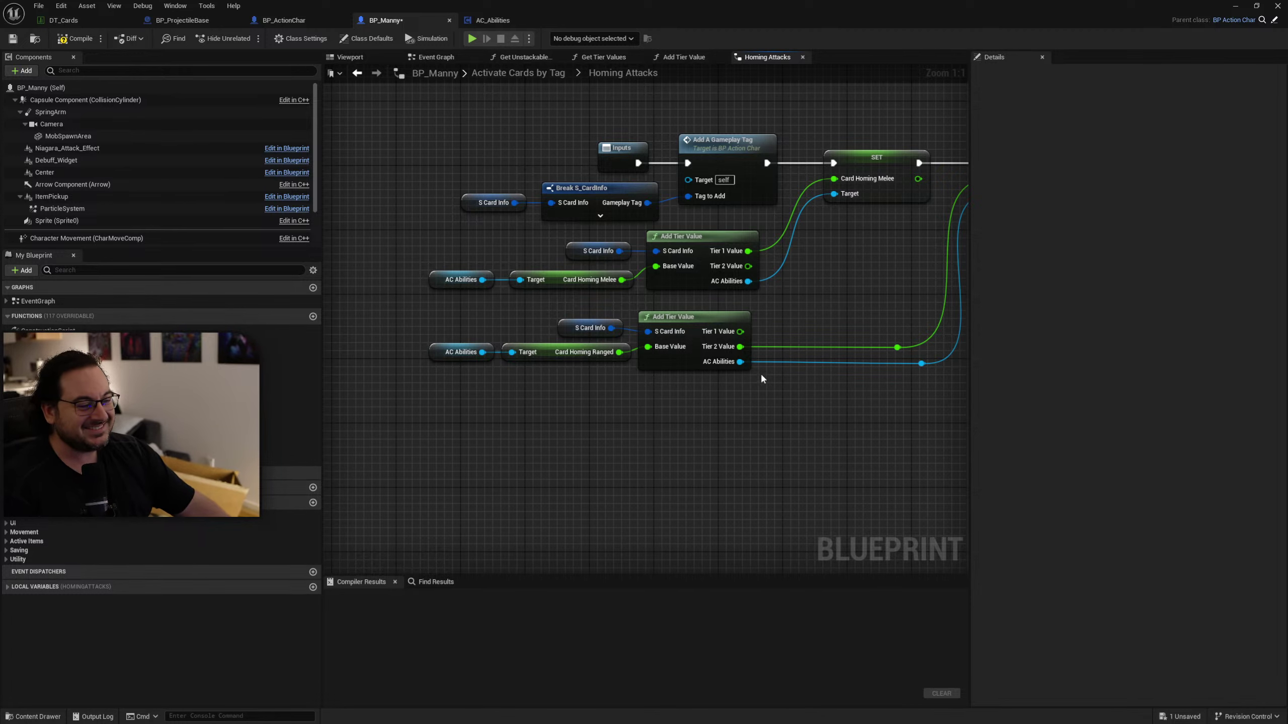
right_drag(761, 372, 563, 408)
click(62, 41)
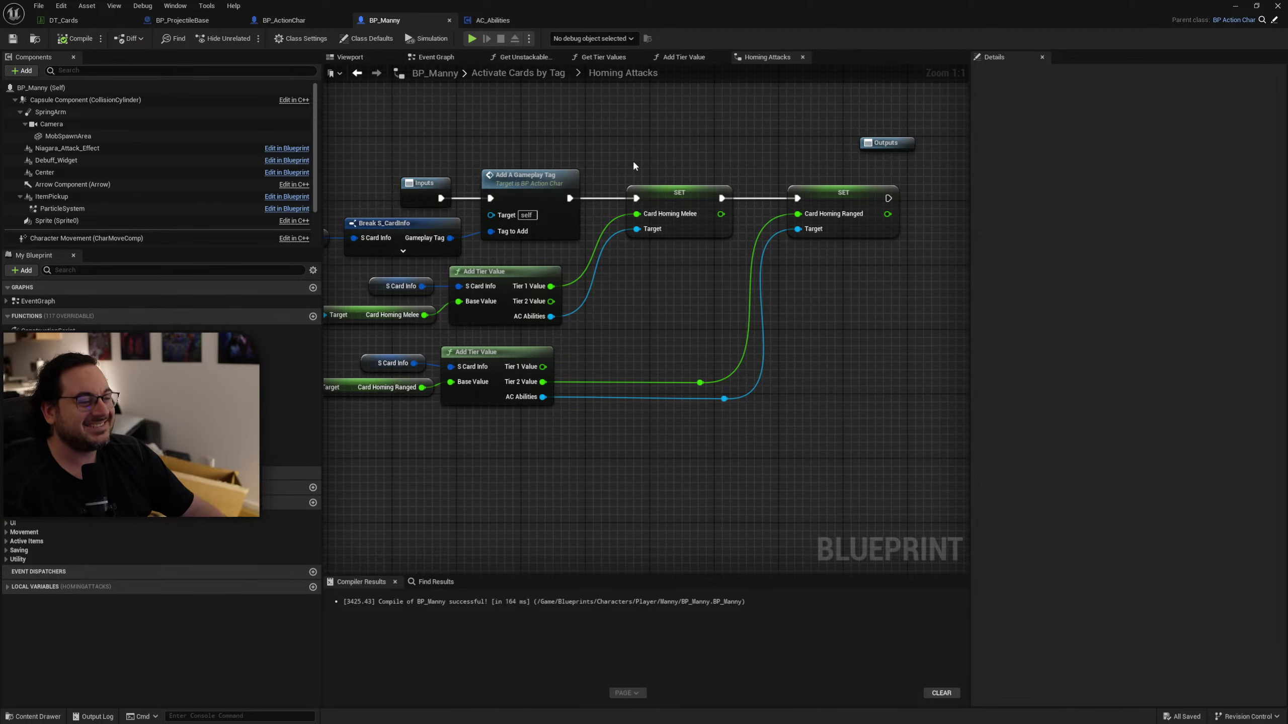
Open BP_Manny's On Begin Attack function and the Warp to Enemy function it calls for melee attacks.
right_drag(637, 166, 650, 153)
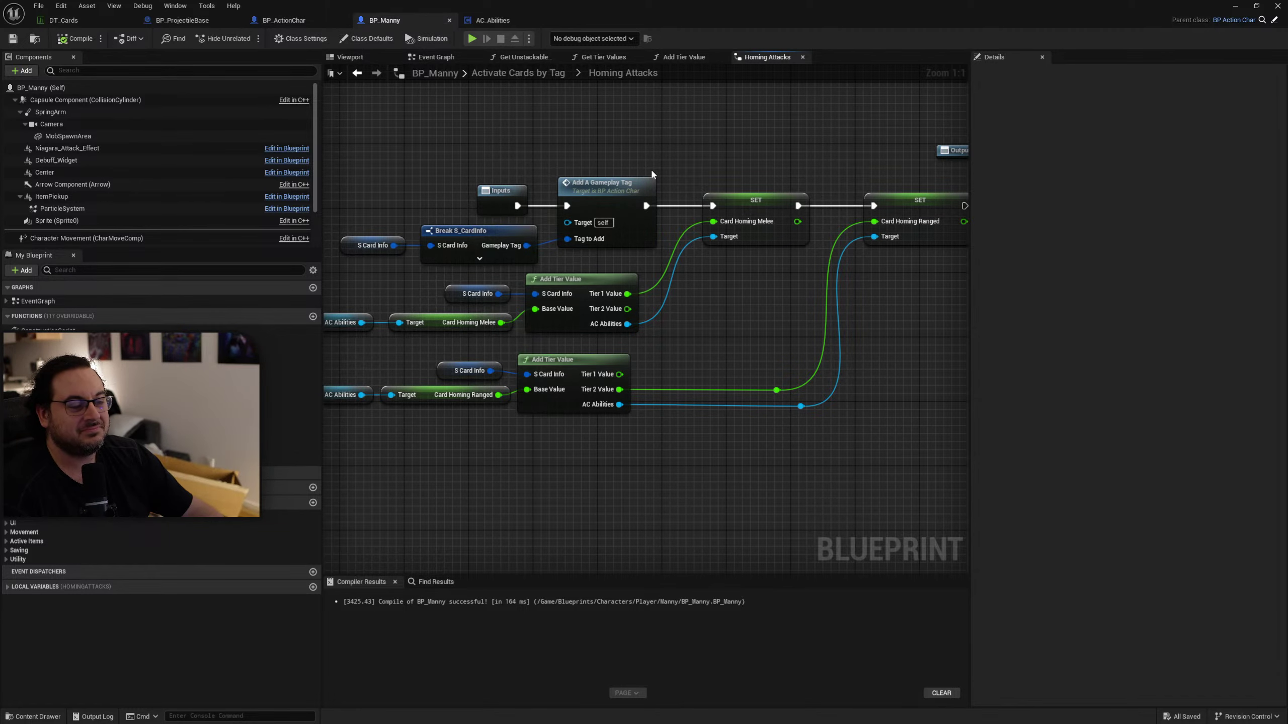
right_drag(651, 174, 696, 203)
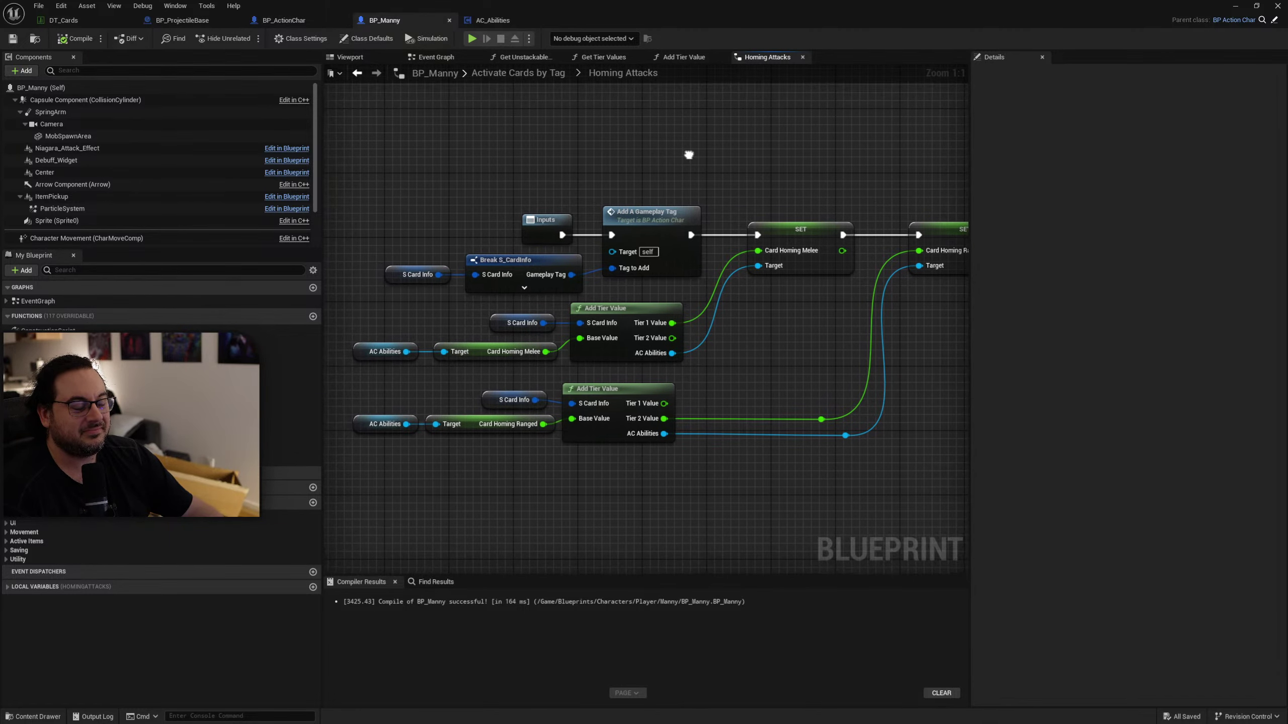
click(295, 25)
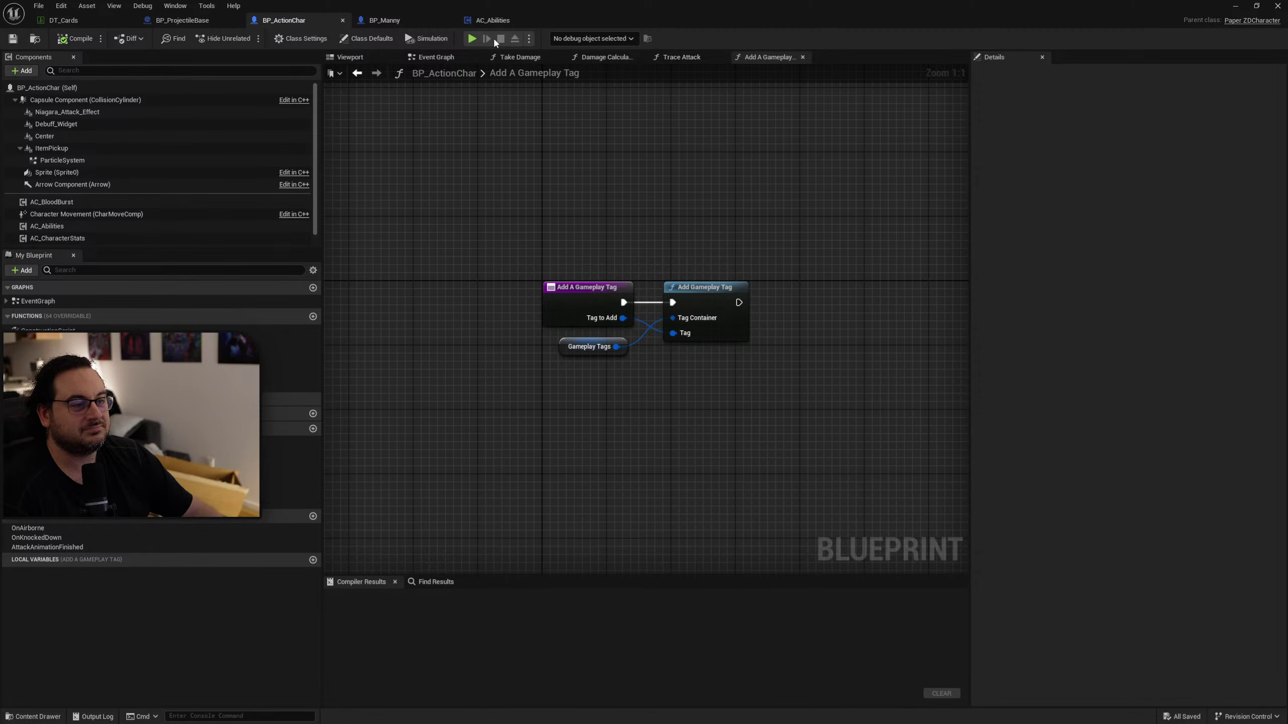
click(384, 20)
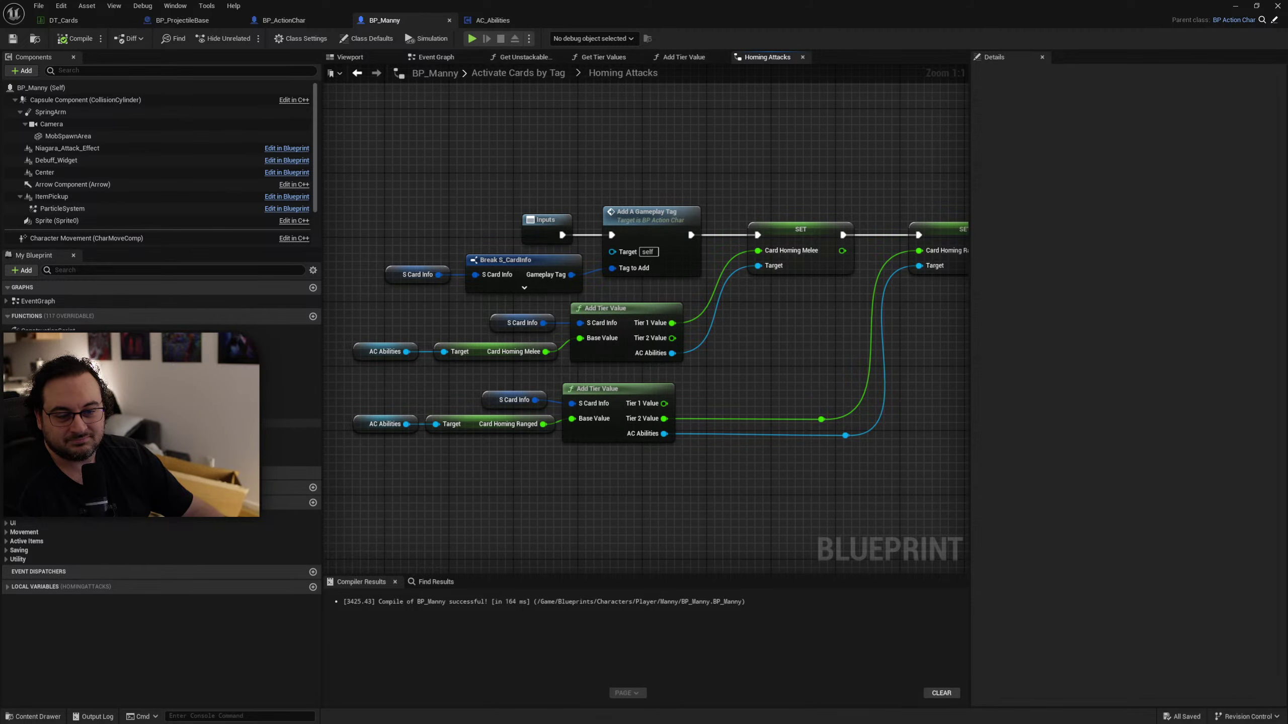
click(6, 423)
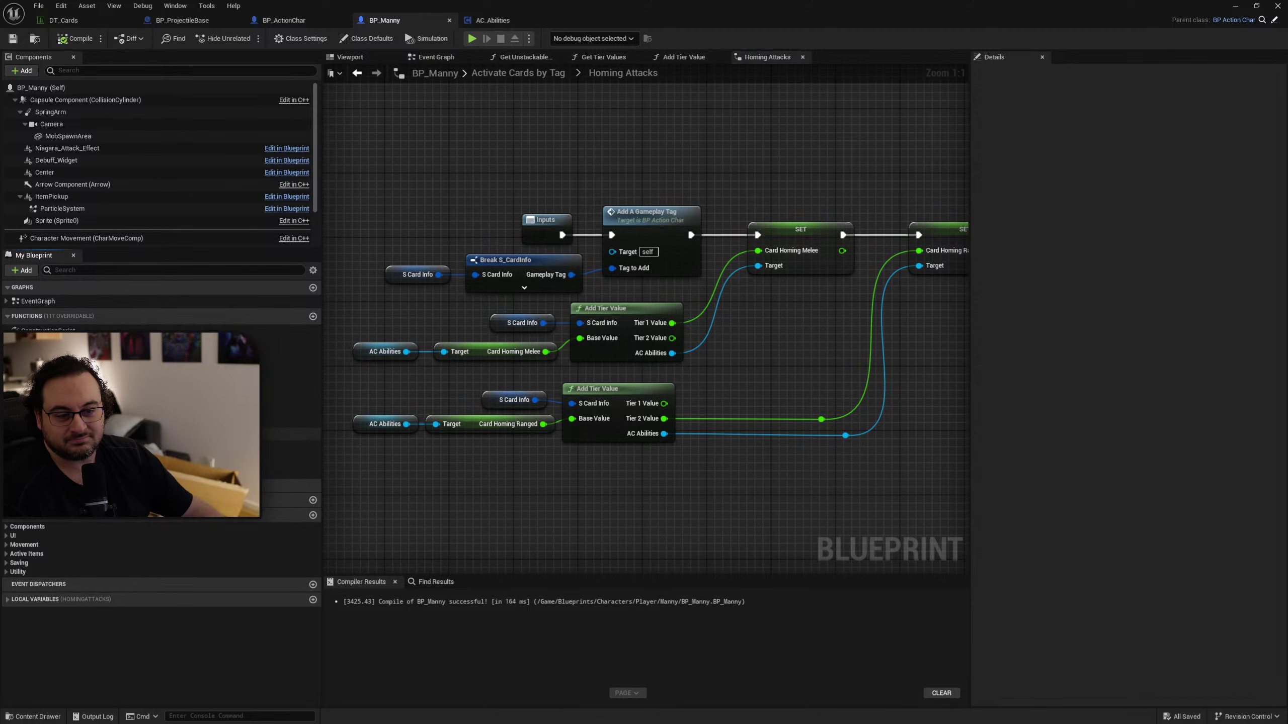
double_click(41, 435)
right_drag(360, 238, 552, 356)
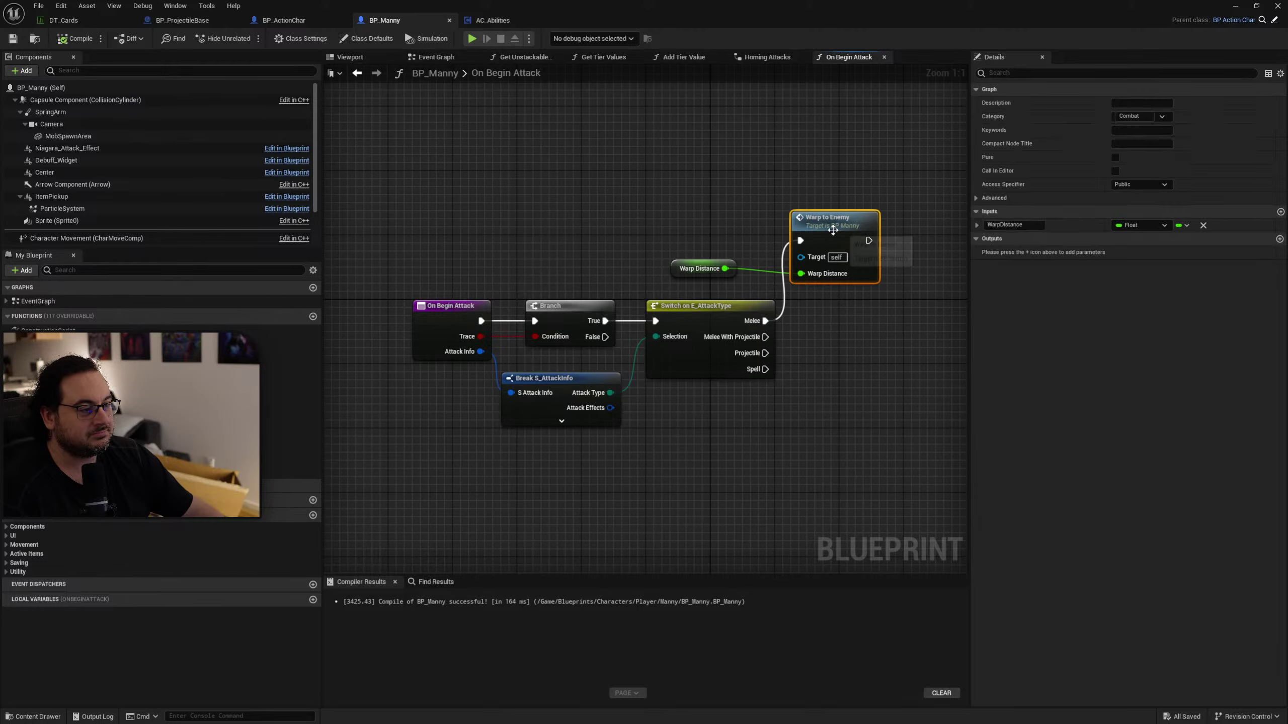
double_click(871, 214)
Examine the Warp to Enemy graph from the multi sphere trace through the Check For Walls / Spectral Attacks section.
scroll(437, 307, up, 3)
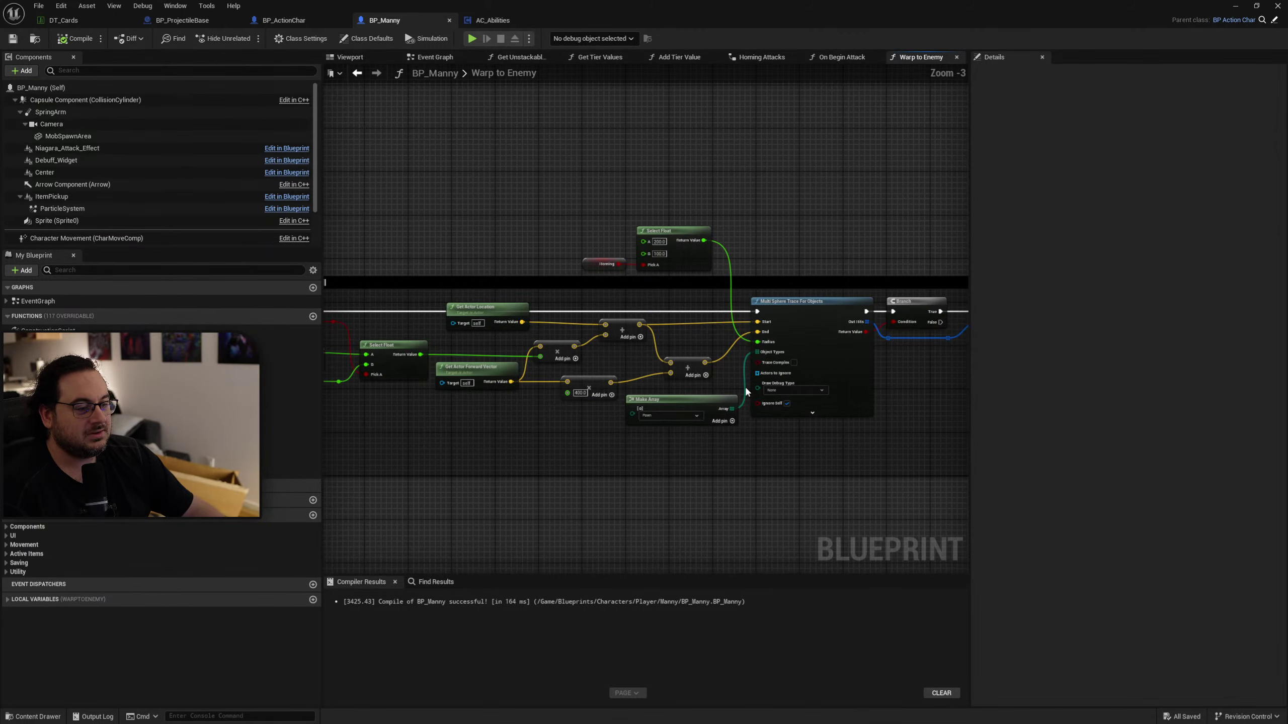
scroll(748, 389, down, 4)
right_drag(821, 379, 478, 360)
scroll(723, 358, up, 3)
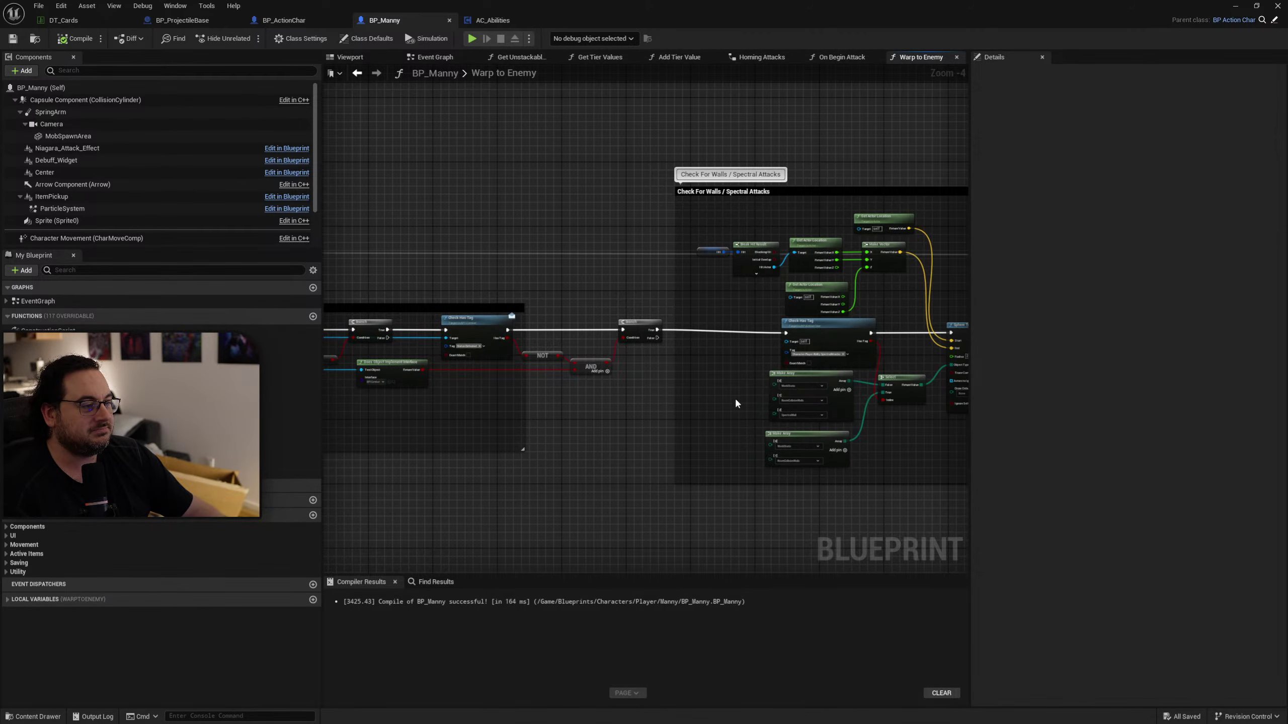
right_drag(734, 397, 192, 402)
scroll(598, 360, up, 4)
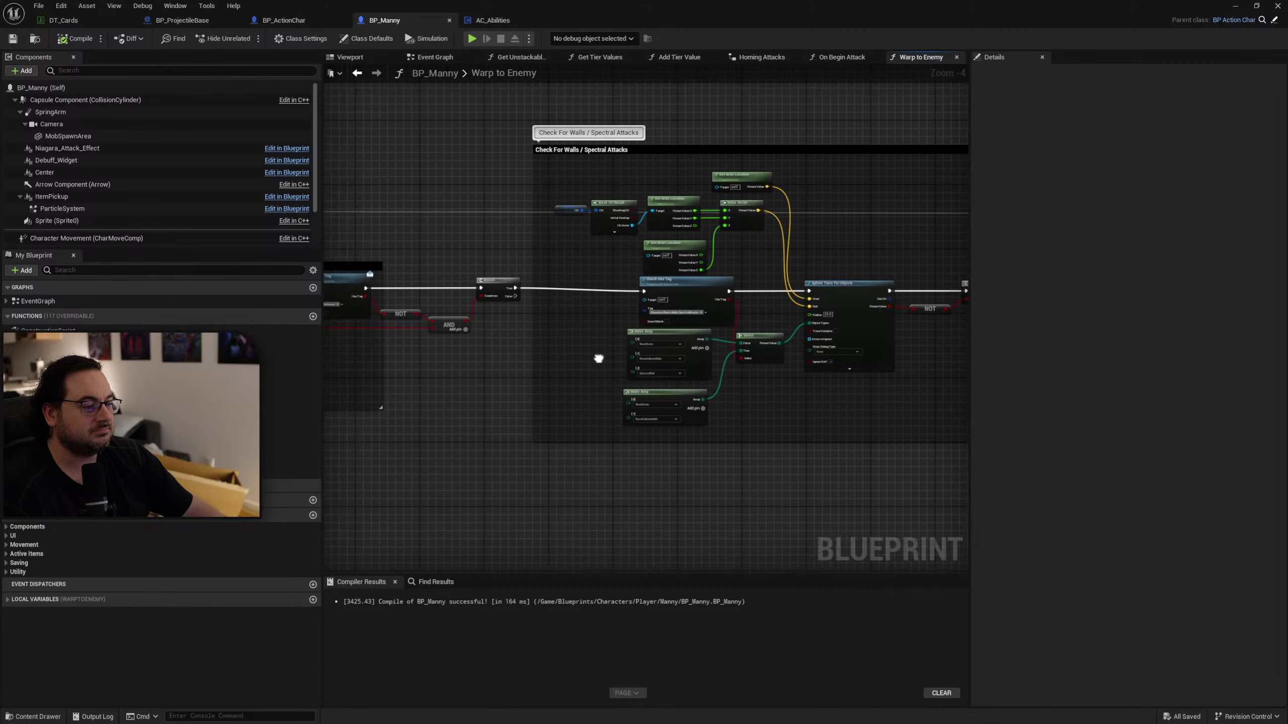
mouse_move(408, 457)
right_down()
mouse_move(771, 446)
mouse_move(505, 441)
right_up()
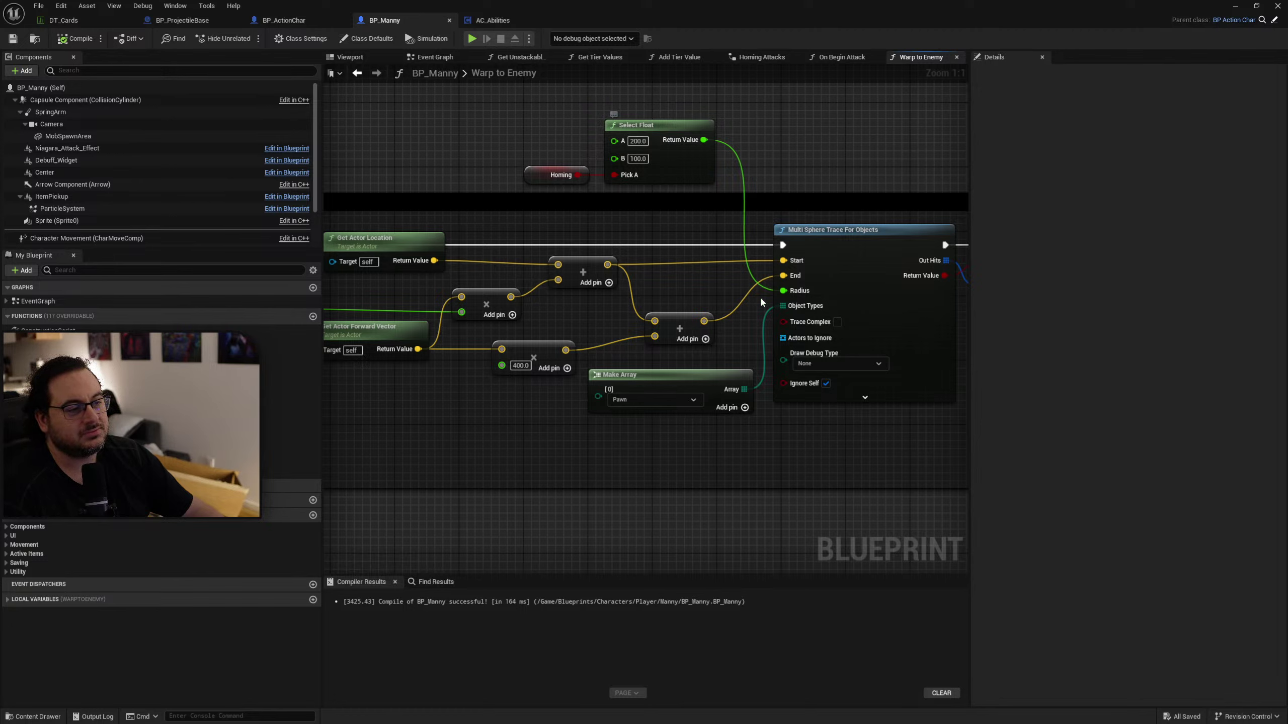
alt+click(812, 292)
click(816, 292)
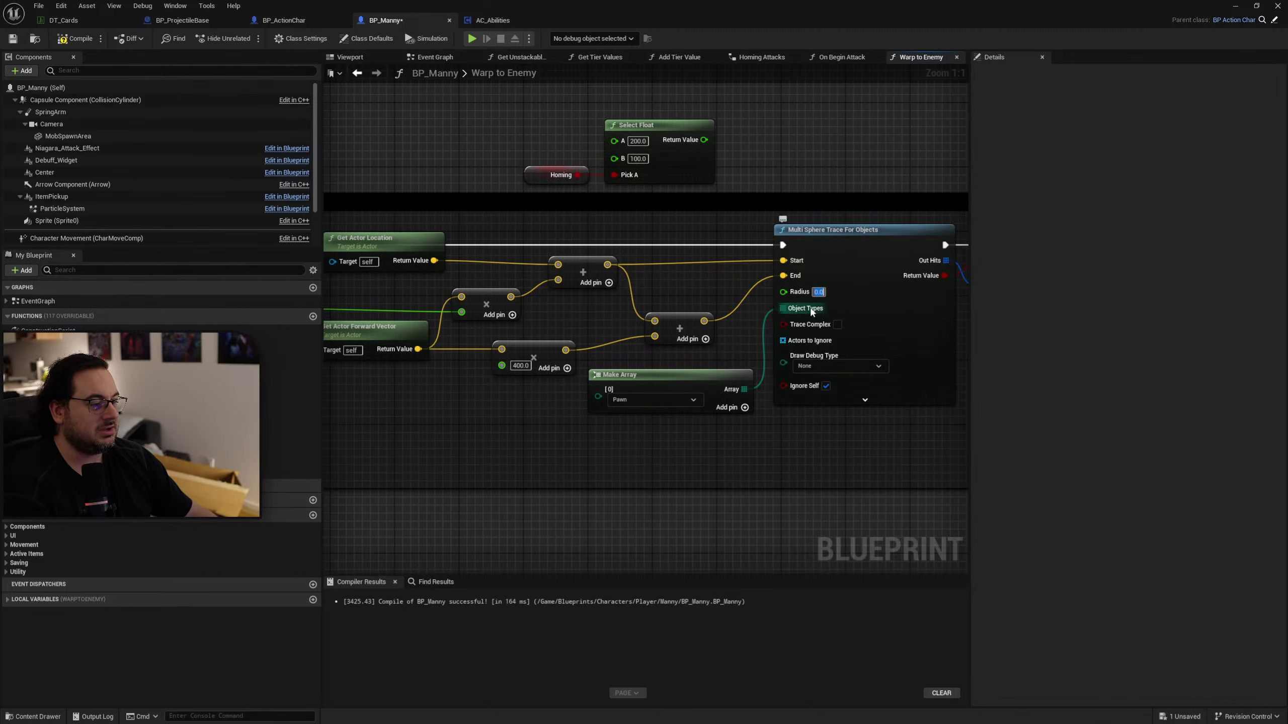
right_drag(776, 319, 870, 343)
drag(866, 160, 614, 195)
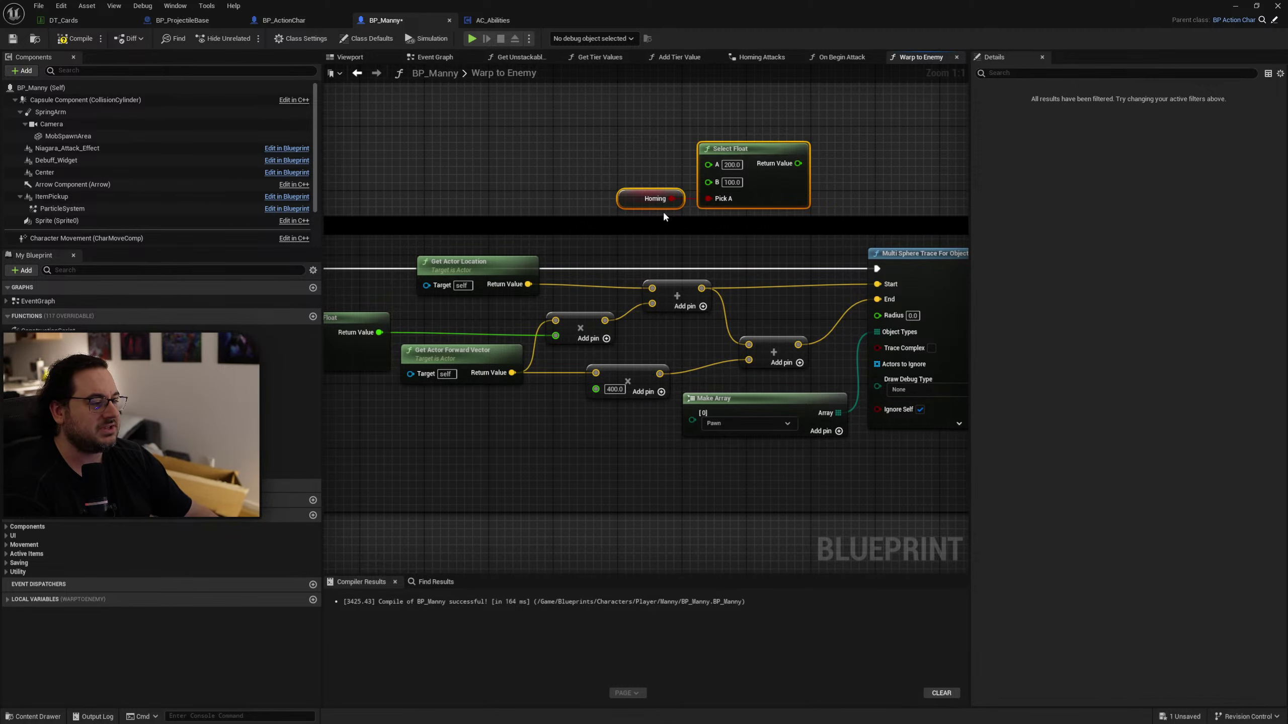
right_drag(662, 211, 515, 209)
key(ctrl+z)
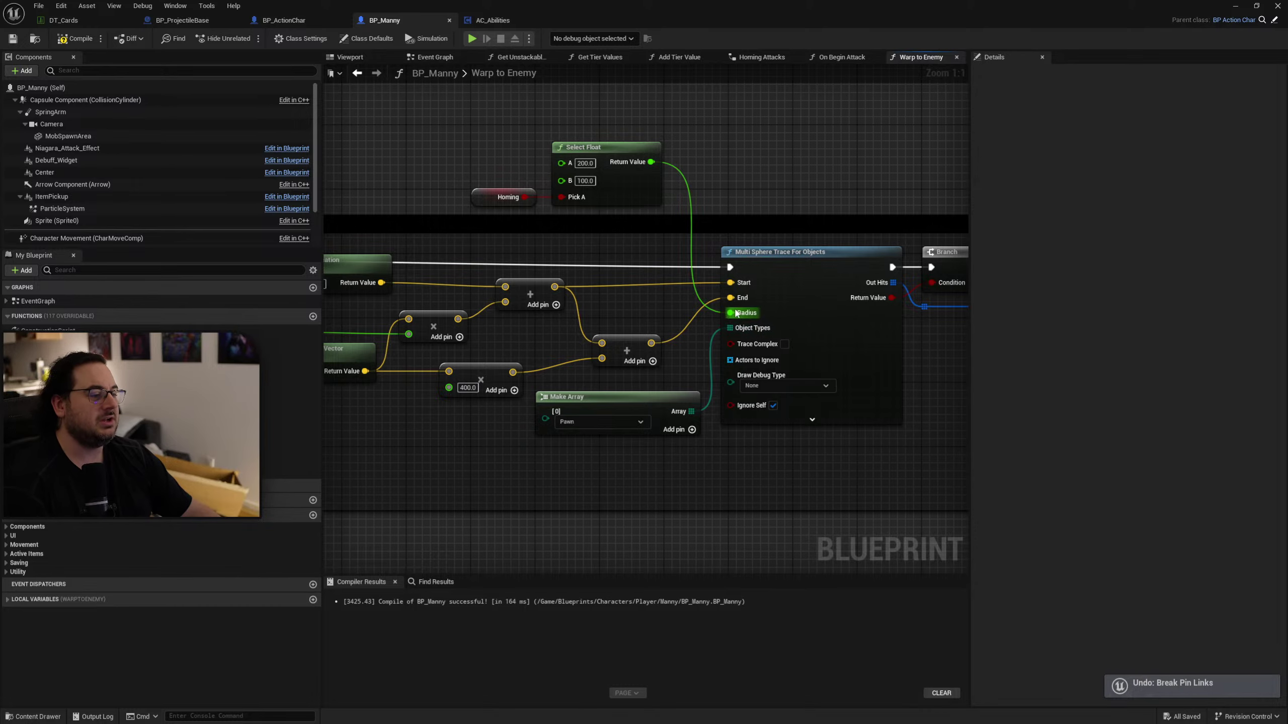
Examine how Warp to Enemy uses the HomingShots tag check and Homing boolean to select the trace's warp distance and radius.
scroll(735, 200, down, 5)
scroll(694, 189, up, 5)
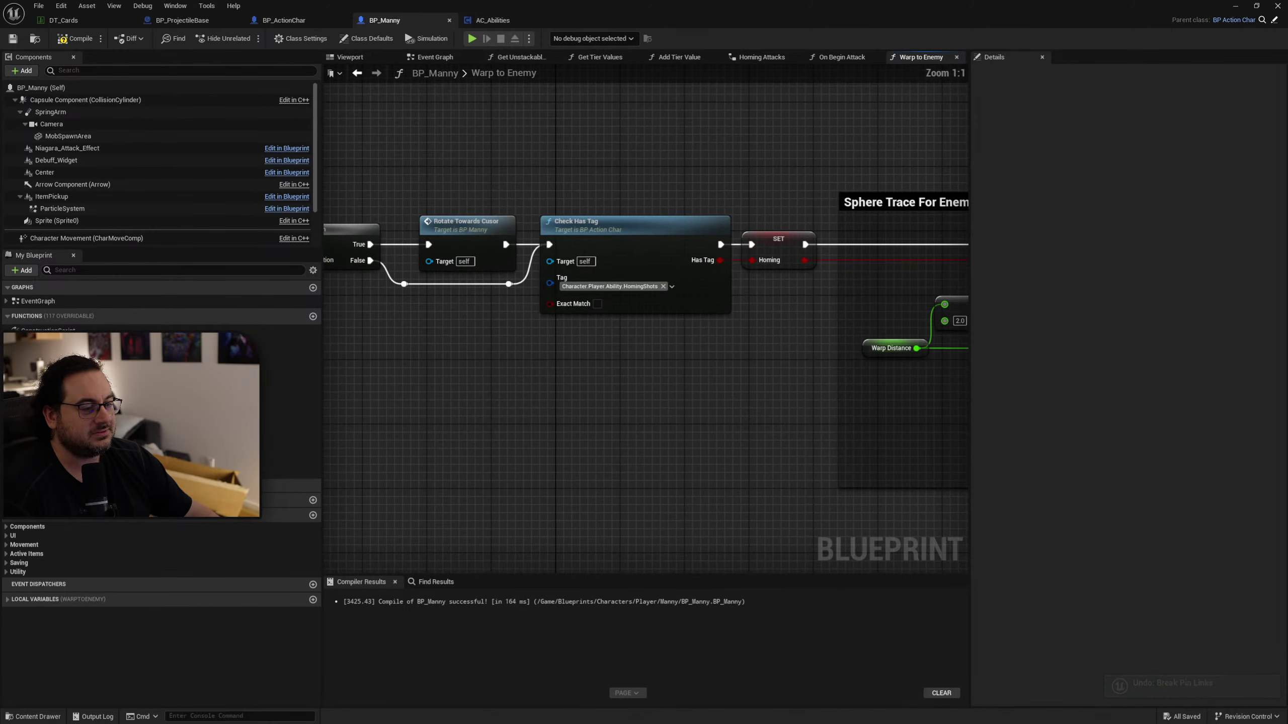
mouse_move(694, 189)
right_down()
mouse_move(832, 352)
mouse_move(885, 336)
mouse_move(333, 348)
mouse_move(544, 337)
mouse_move(604, 357)
mouse_move(323, 350)
right_up()
right_drag(820, 431, 640, 419)
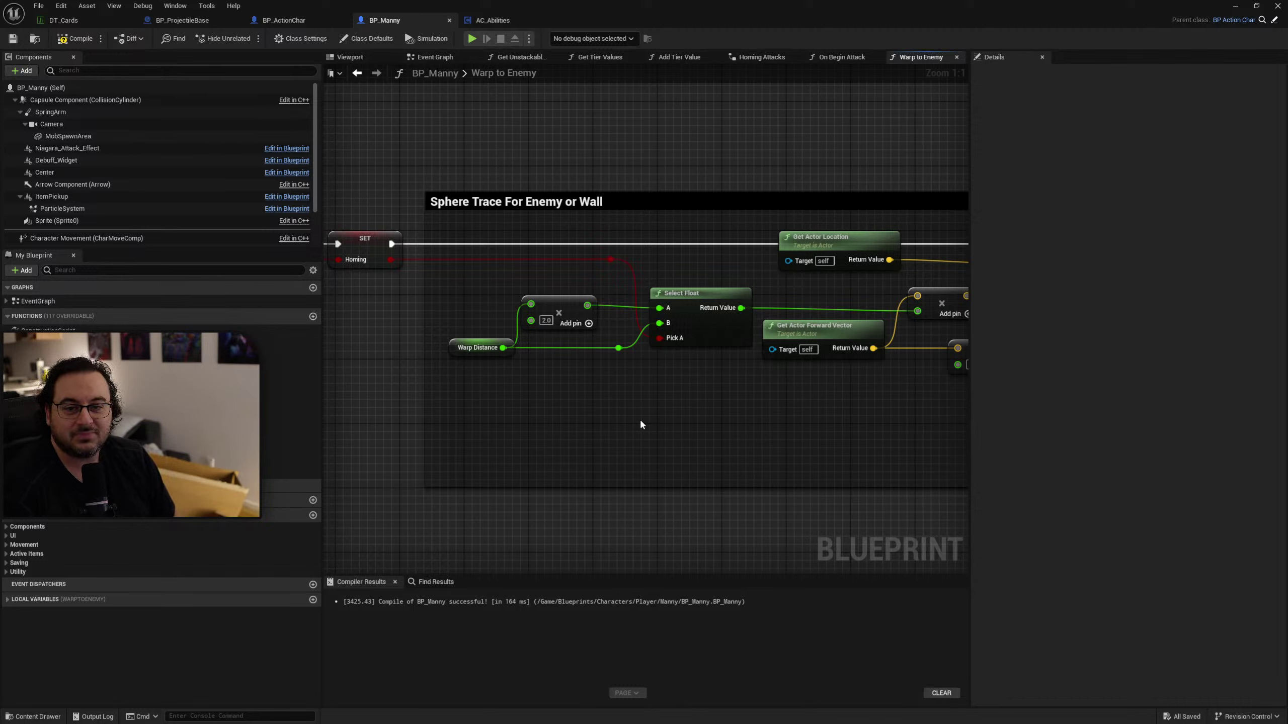
mouse_move(721, 407)
right_down()
mouse_move(584, 425)
mouse_move(363, 404)
right_up()
scroll(653, 395, down, 1)
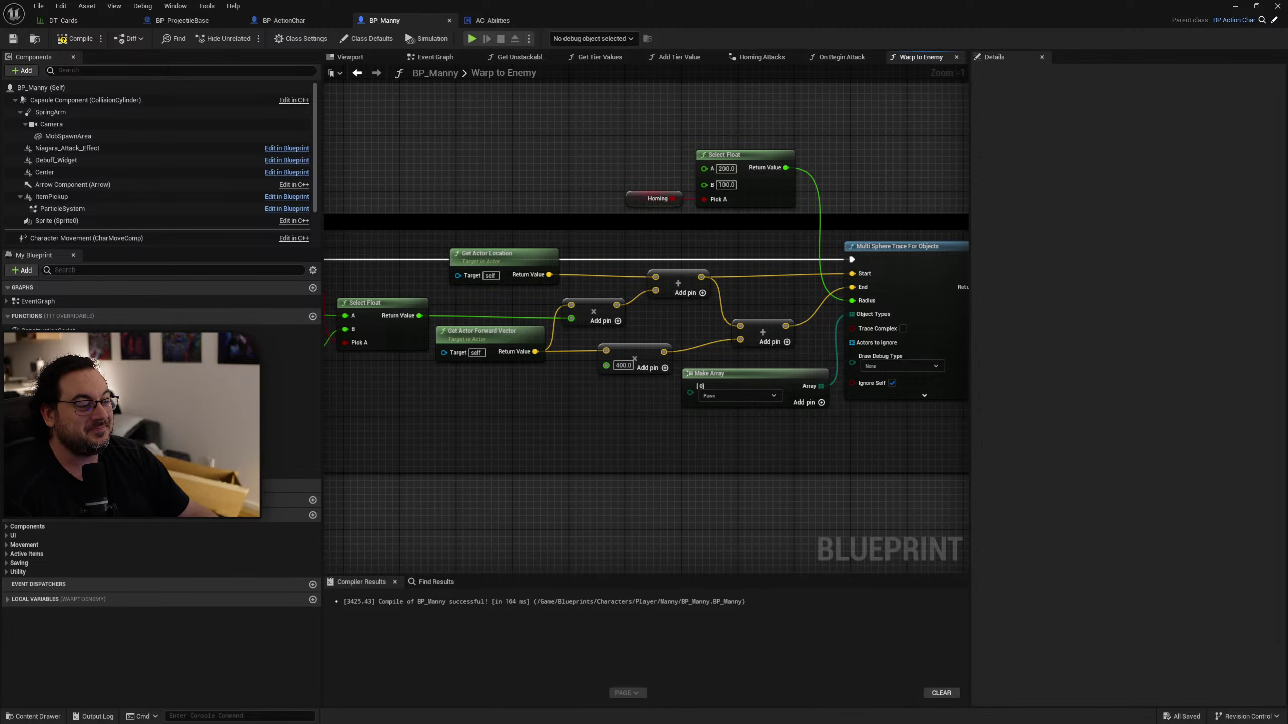
right_drag(745, 301, 659, 279)
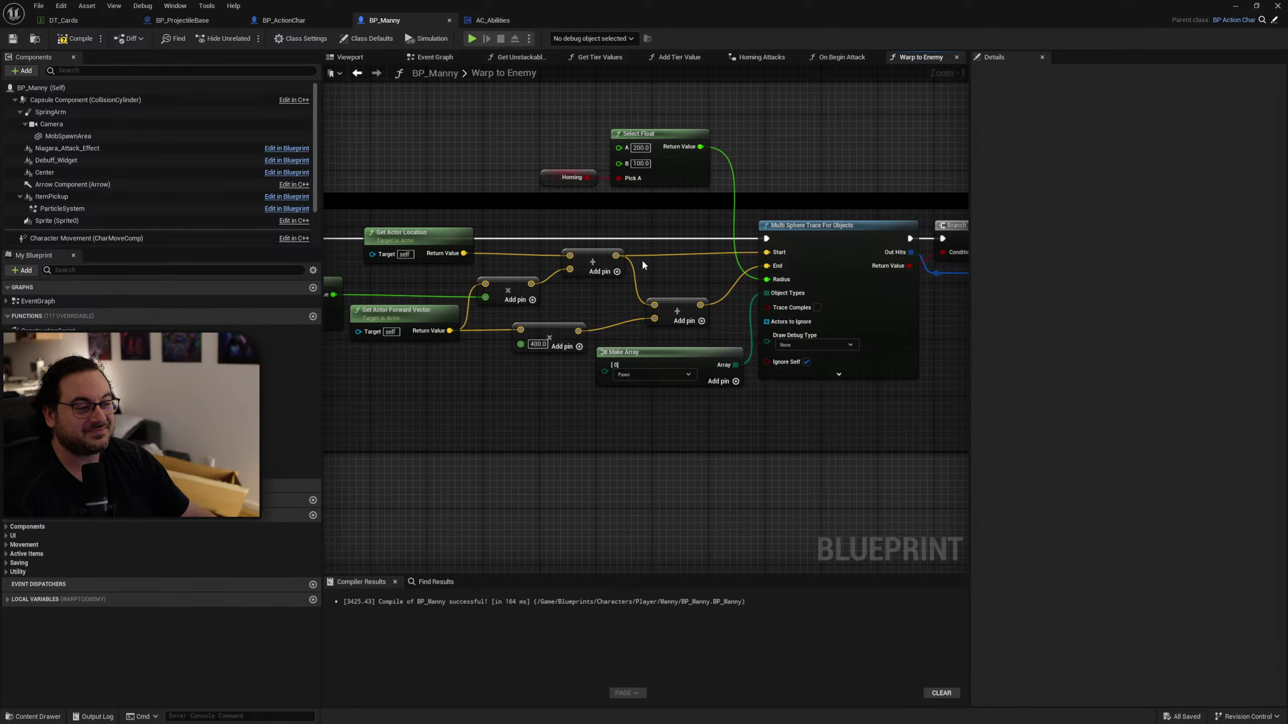
right_drag(512, 186, 581, 164)
right_drag(719, 213, 657, 235)
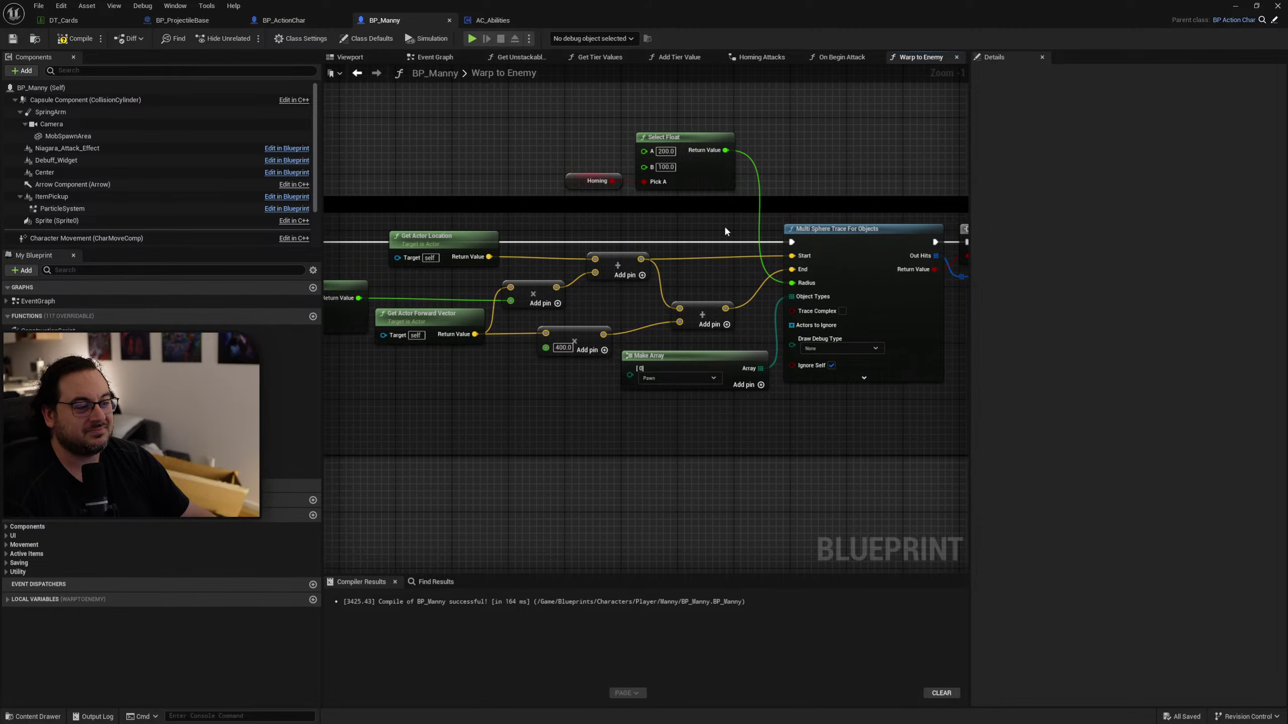
Add a Homing getter in Warp to Enemy, connect it to the first Select Float's Pick A, and delete the old wire's reroute node.
right_drag(686, 222, 686, 270)
scroll(686, 271, down, 3)
drag(402, 236, 730, 340)
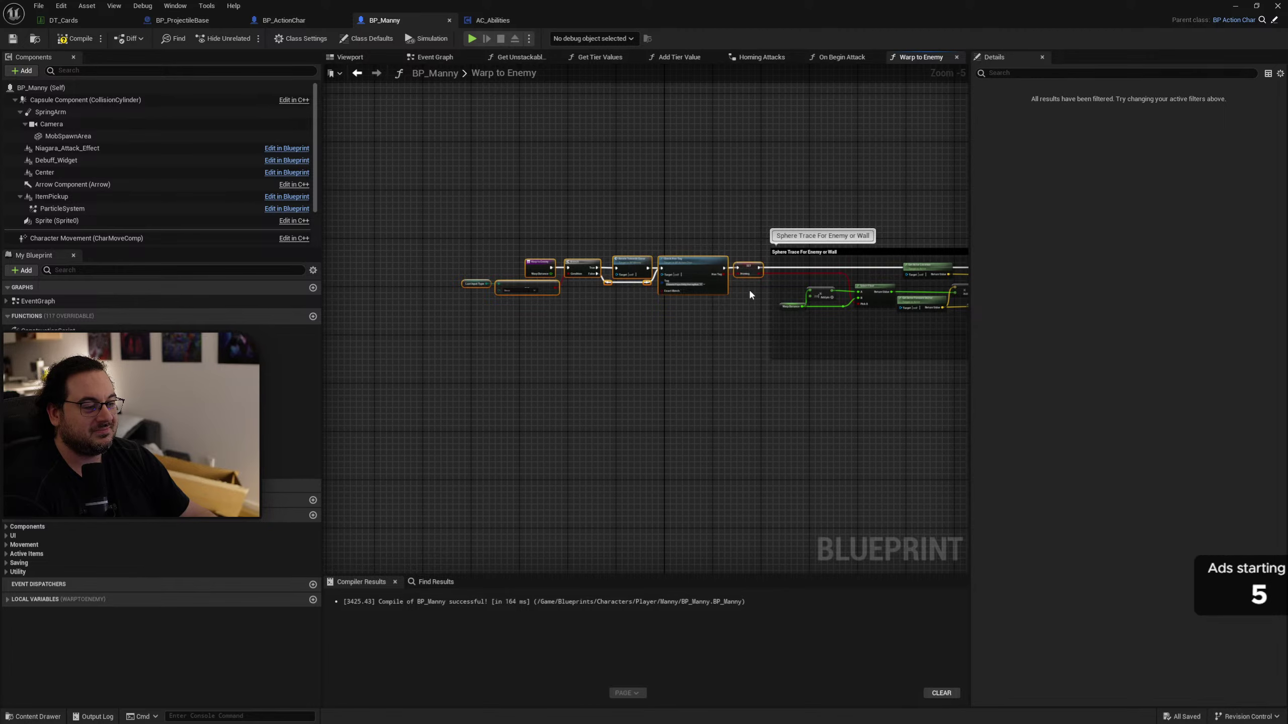
scroll(748, 288, up, 4)
right_drag(723, 283, 451, 291)
right_click(616, 396)
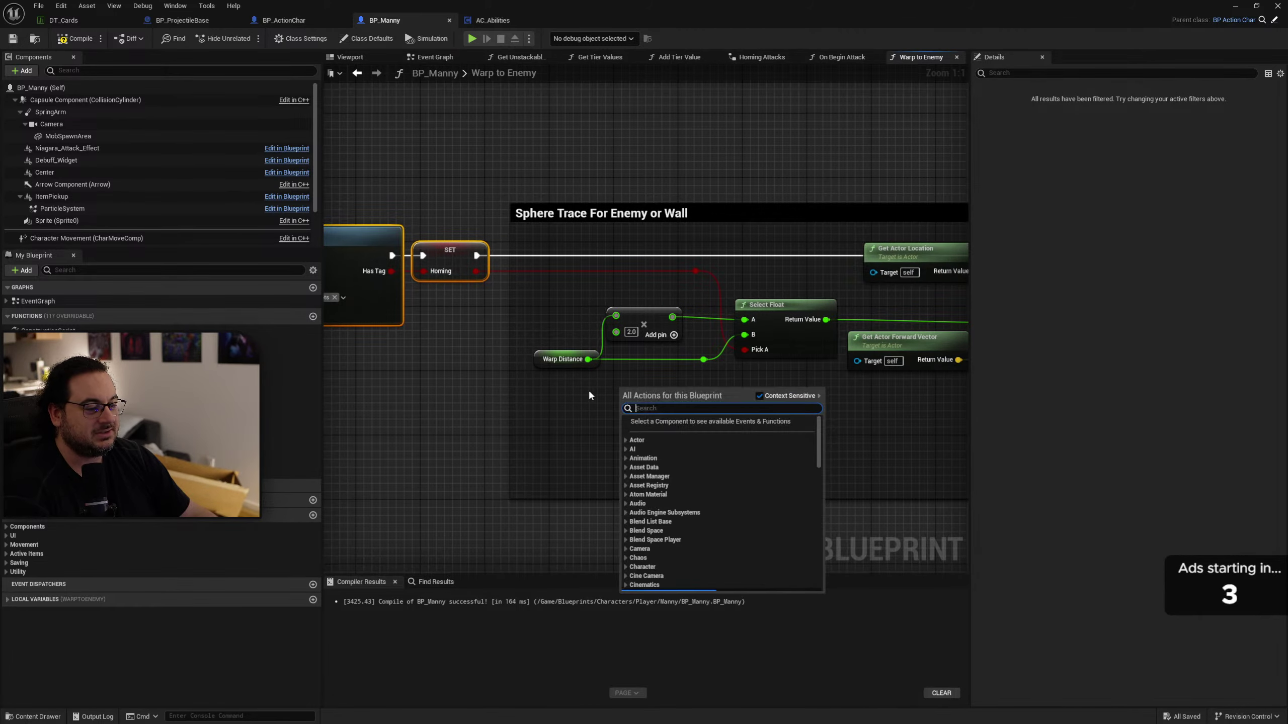
text(get homing)
key(Return)
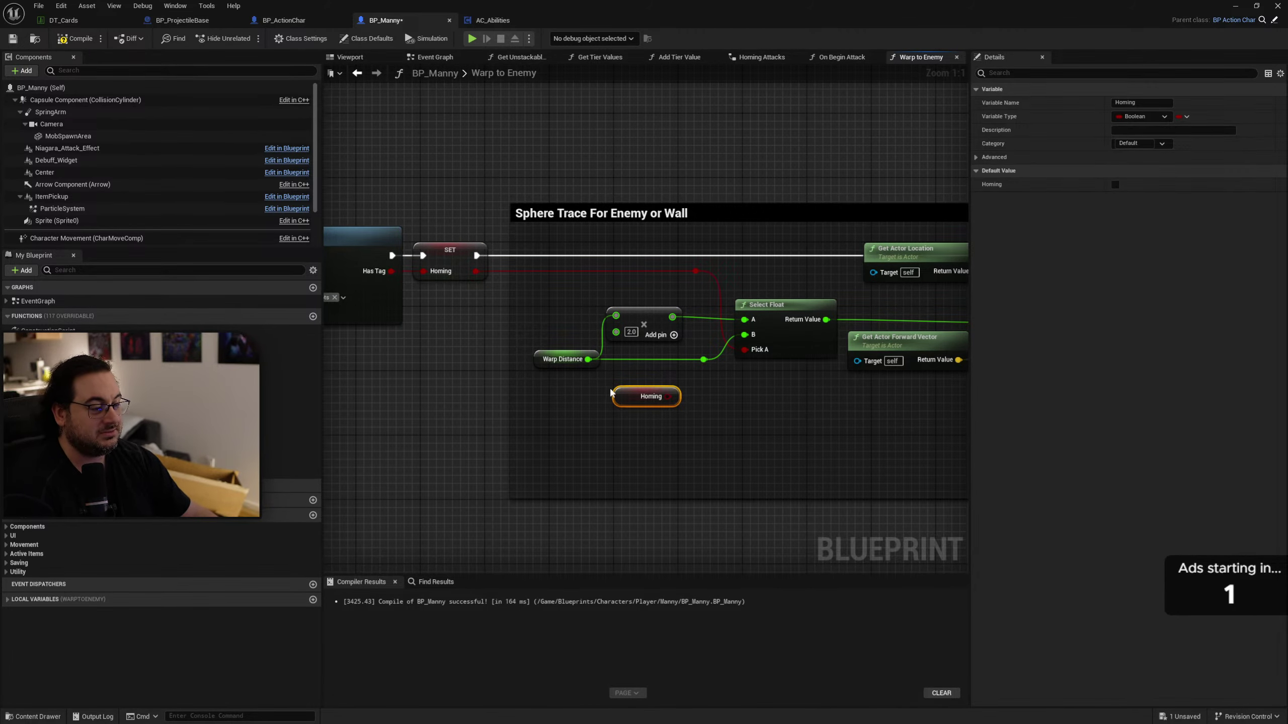
drag(668, 396, 745, 349)
click(488, 333)
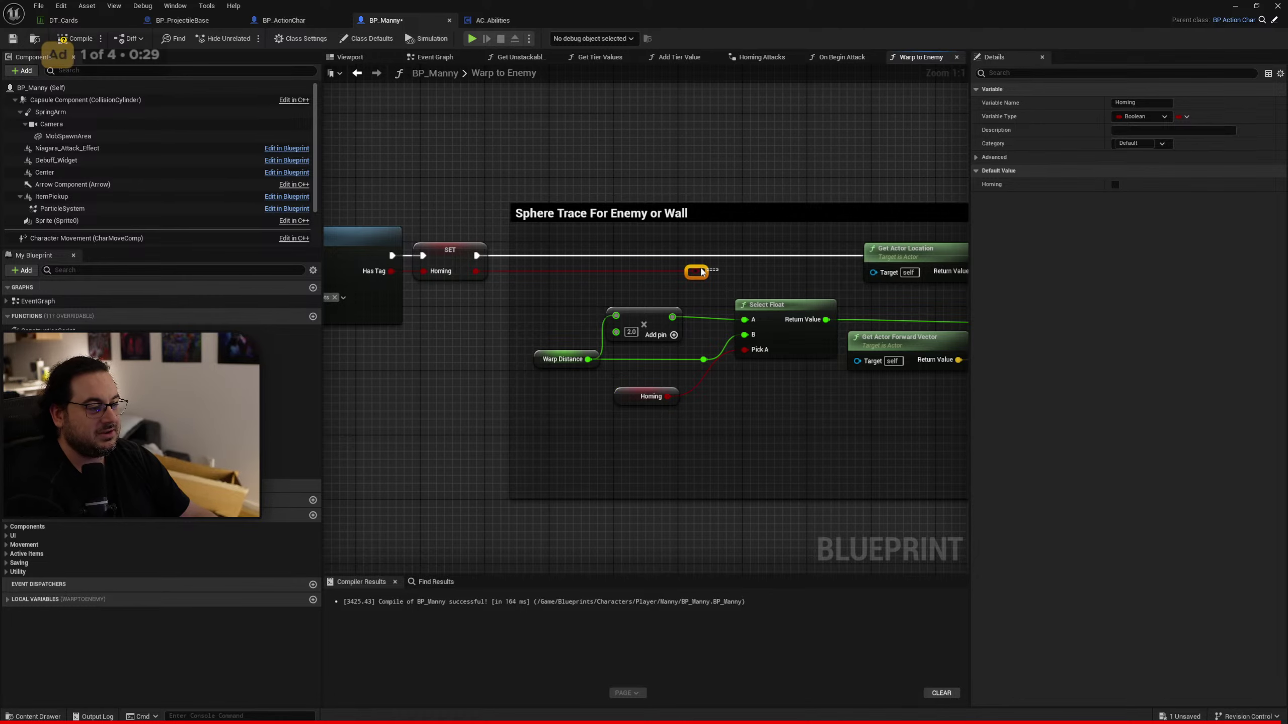
Review the start of Warp to Enemy, from the input type branch through Check Has Tag to the Homing setter.
scroll(817, 300, down, 2)
right_drag(489, 333, 922, 294)
mouse_move(904, 185)
mouse_down()
mouse_move(575, 367)
mouse_move(339, 377)
mouse_up()
click(915, 263)
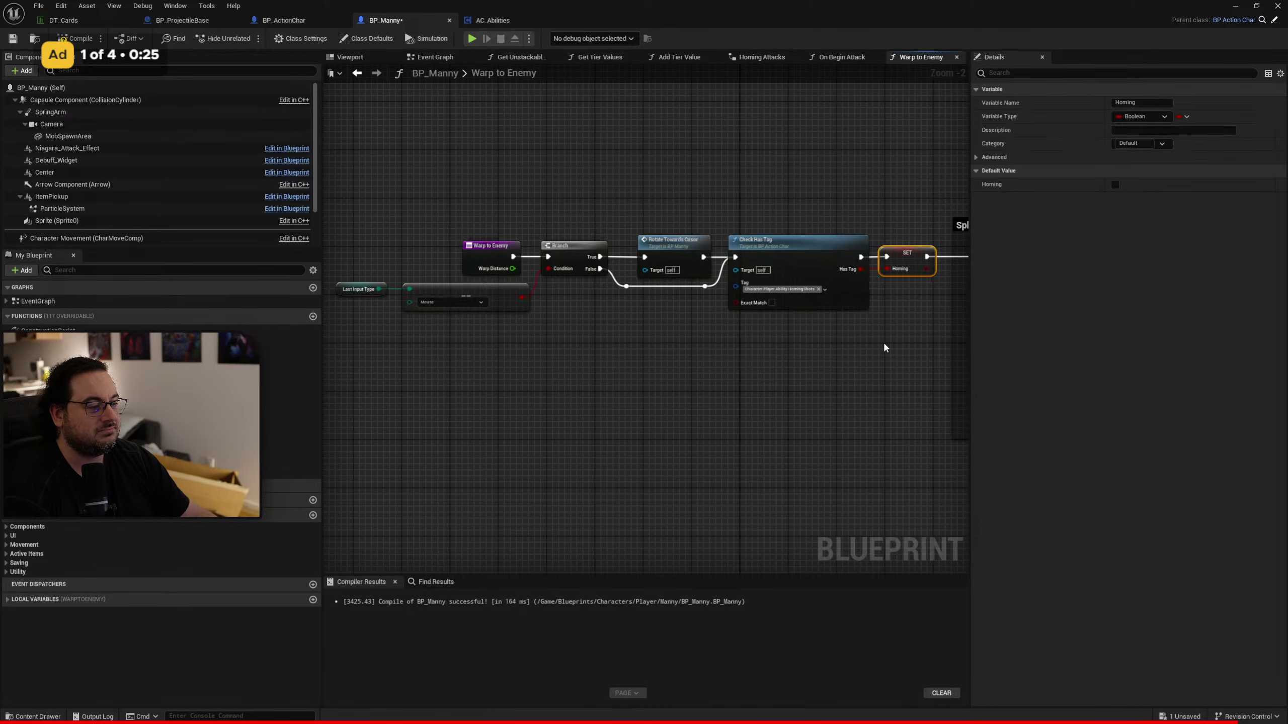
click(883, 343)
right_drag(892, 345, 493, 366)
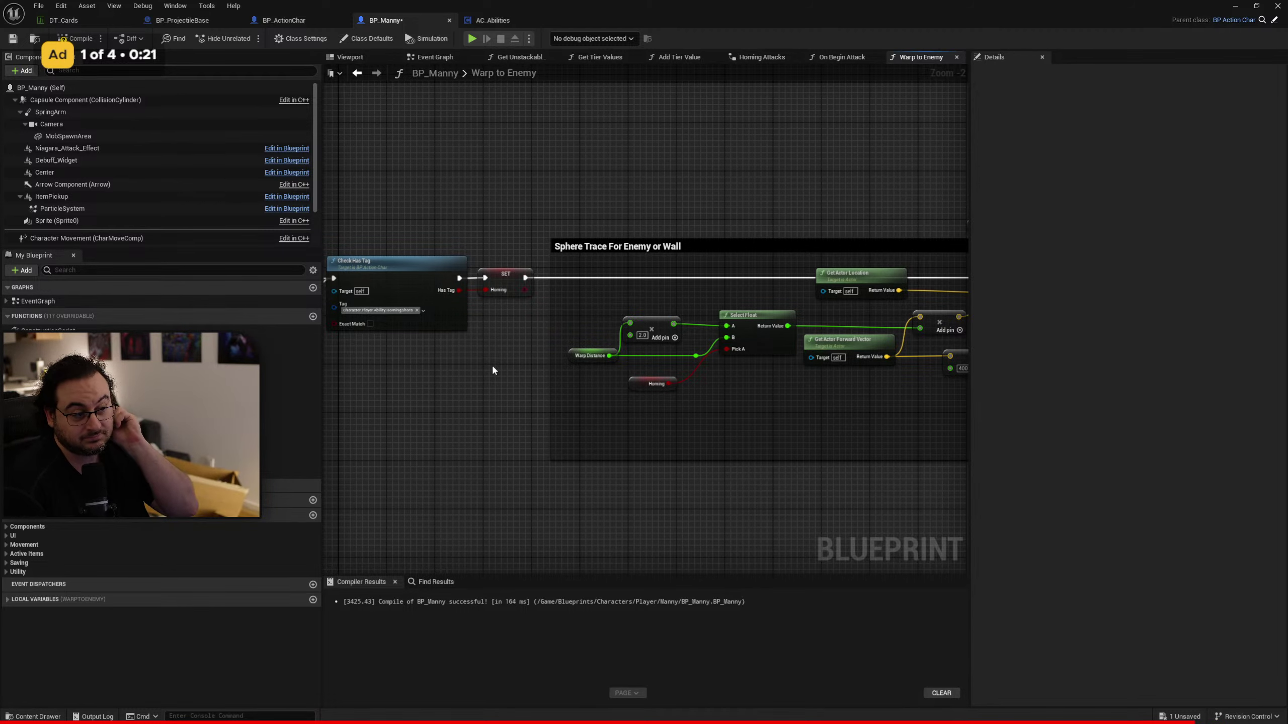
Move the new Homing getter closer to the Select Float node's Pick A input.
scroll(613, 421, up, 2)
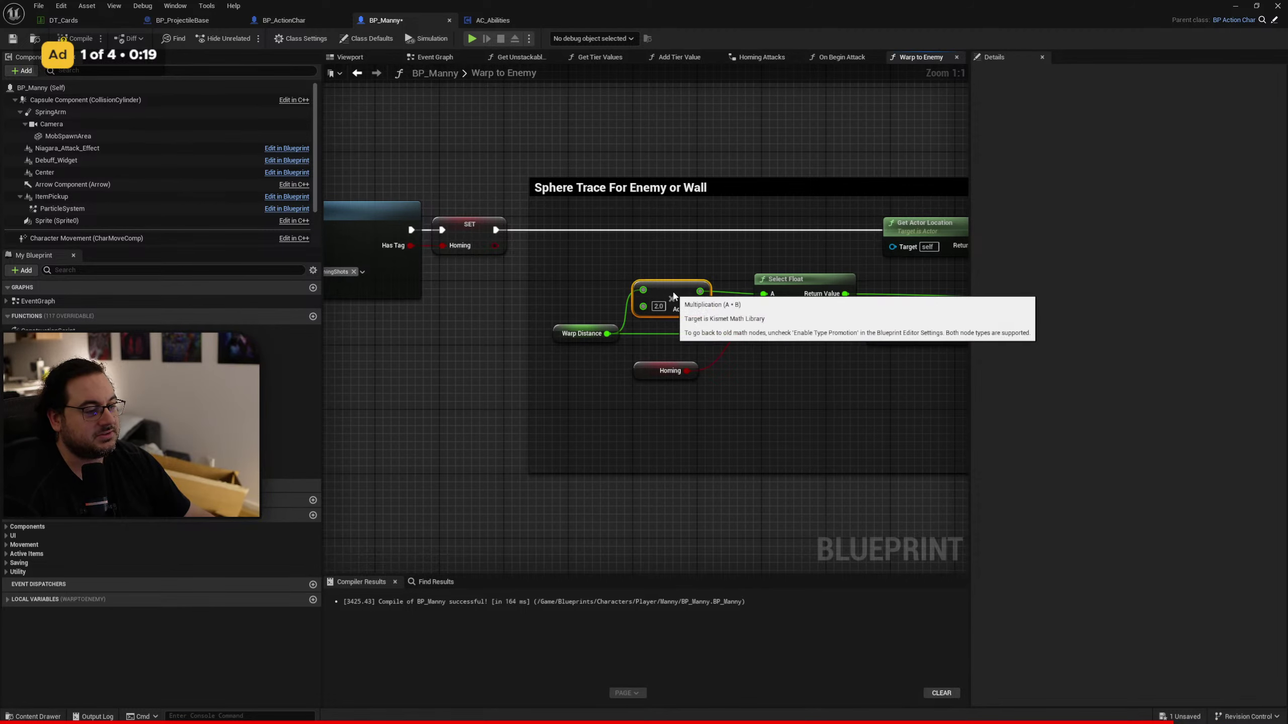
drag(663, 317, 671, 316)
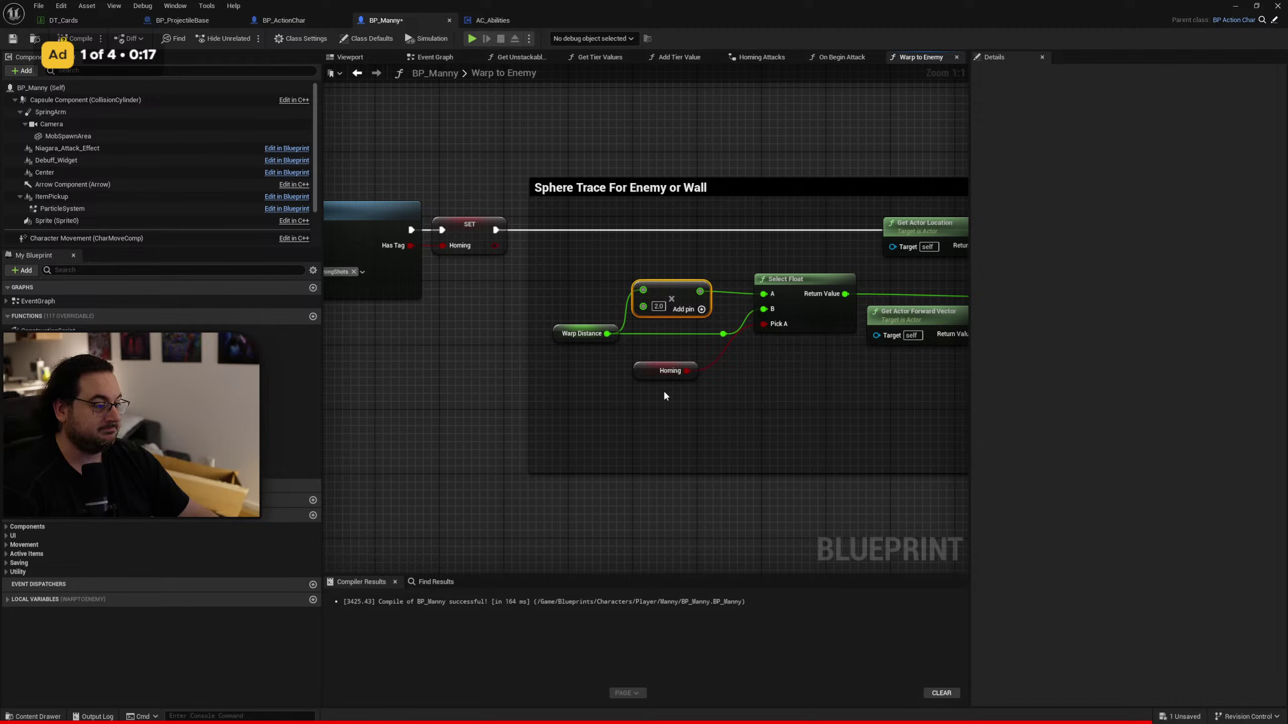
drag(654, 372, 702, 364)
click(668, 422)
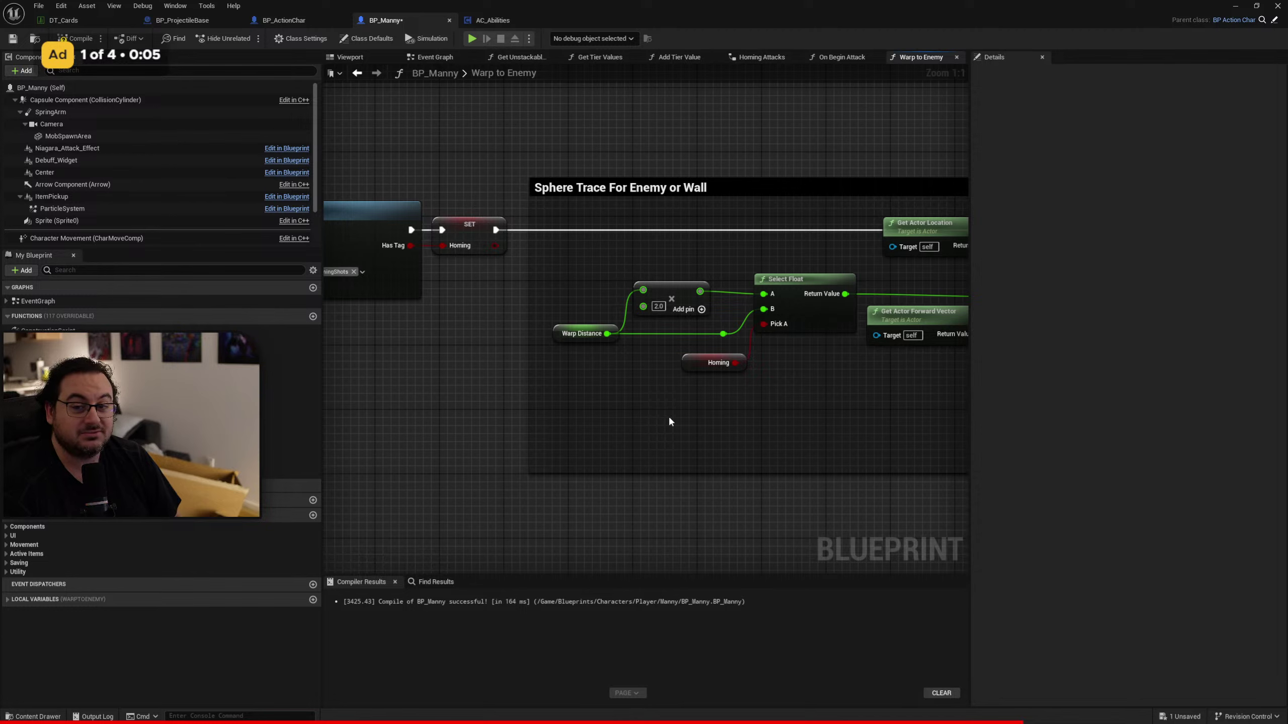
Multiply 400 by 5 and the result by 50 in Calculator, and close Calculator.
key(XF86Calculator)
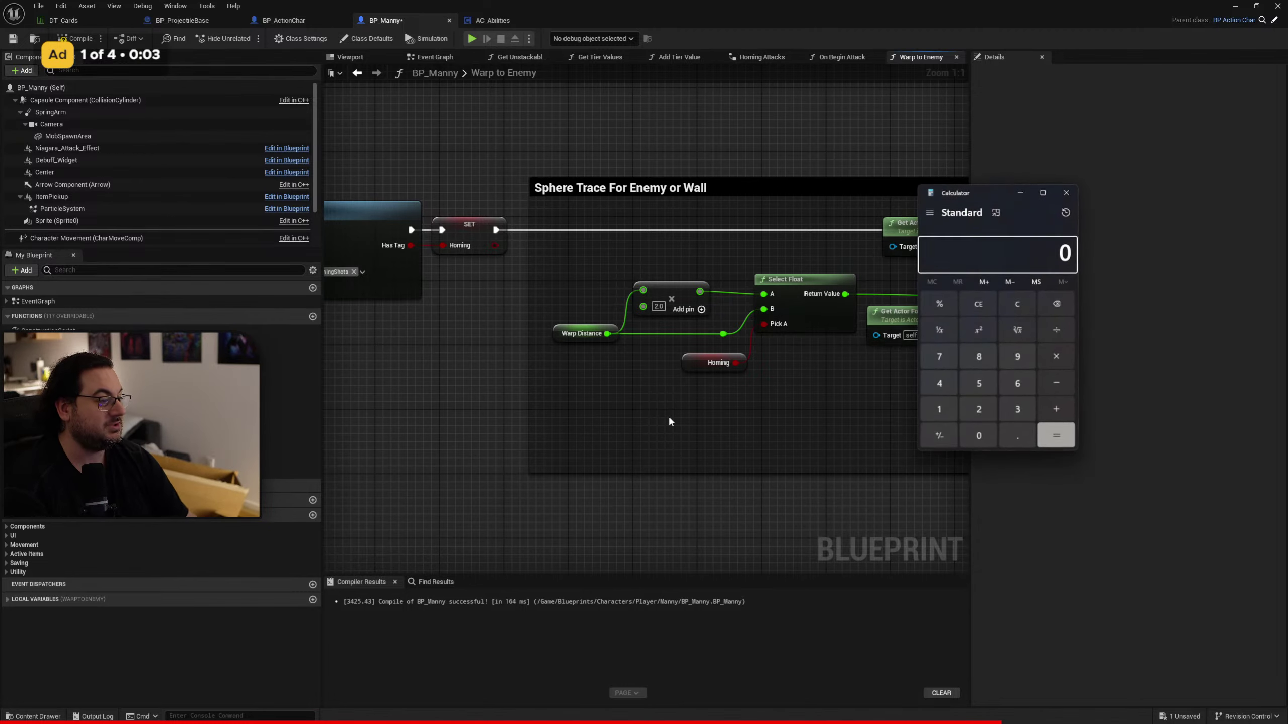
text(400*)
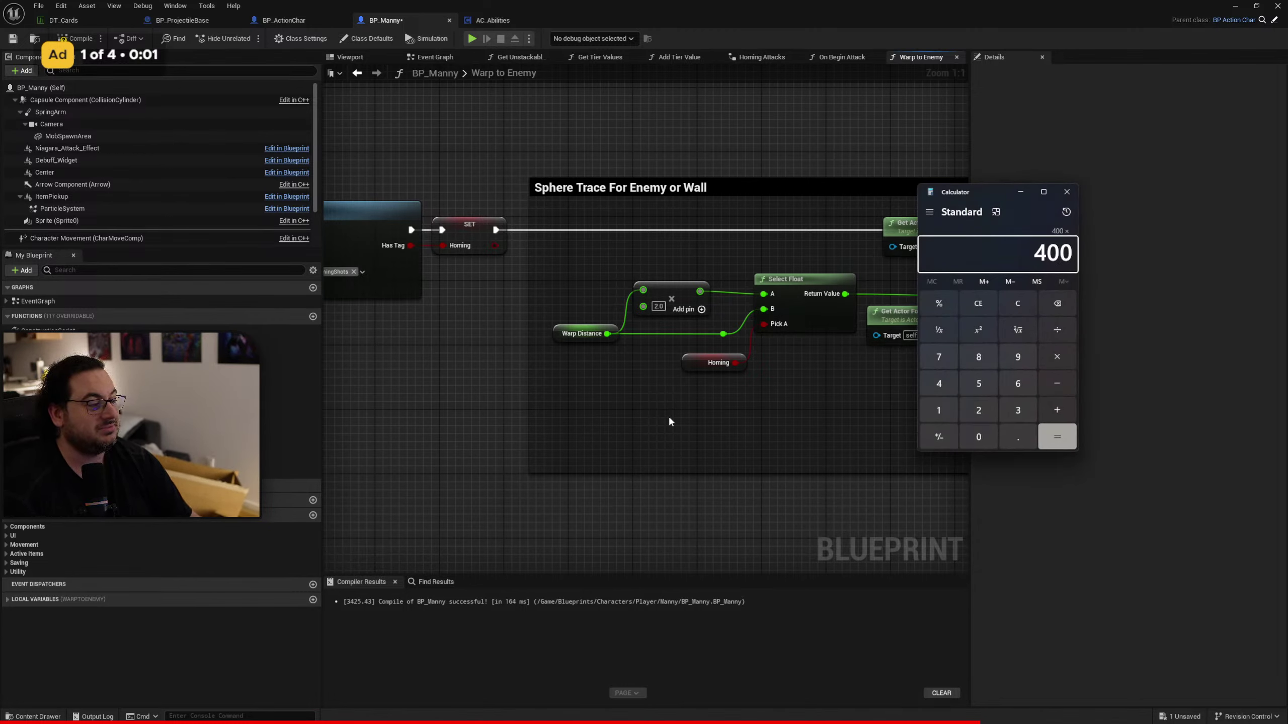
text(5)
key(Return)
text(*)
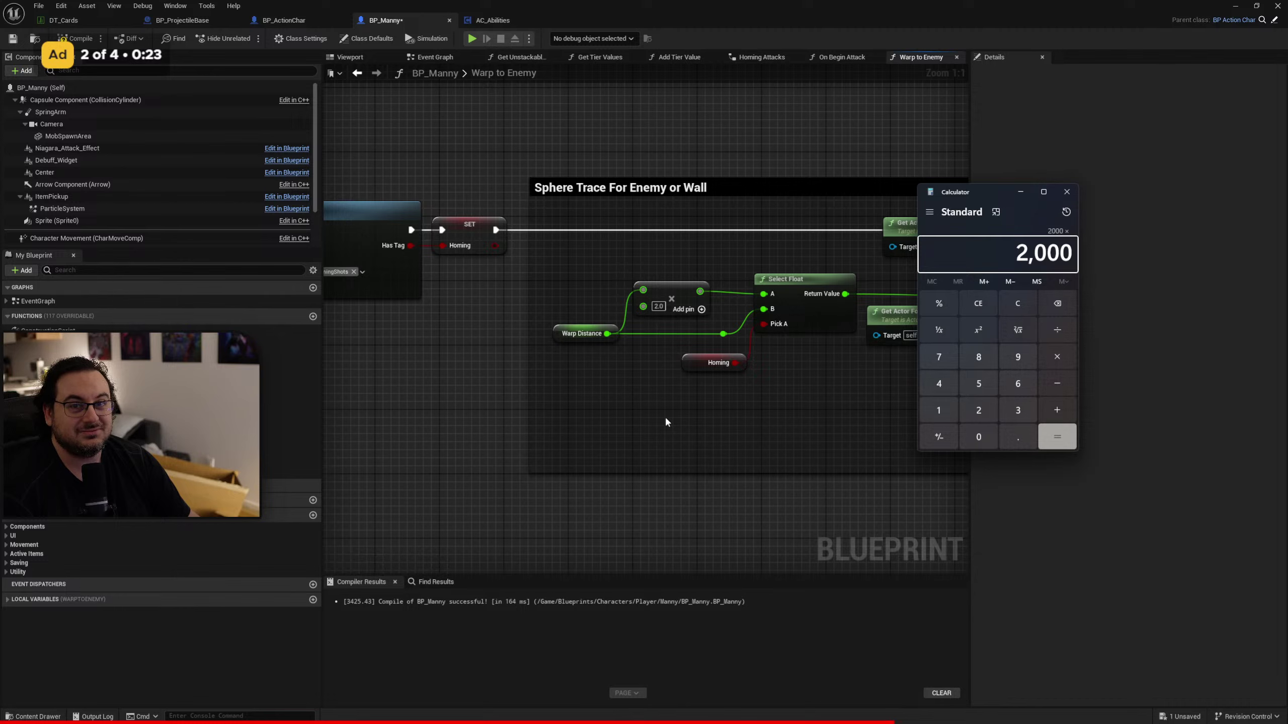
text(50)
key(Return)
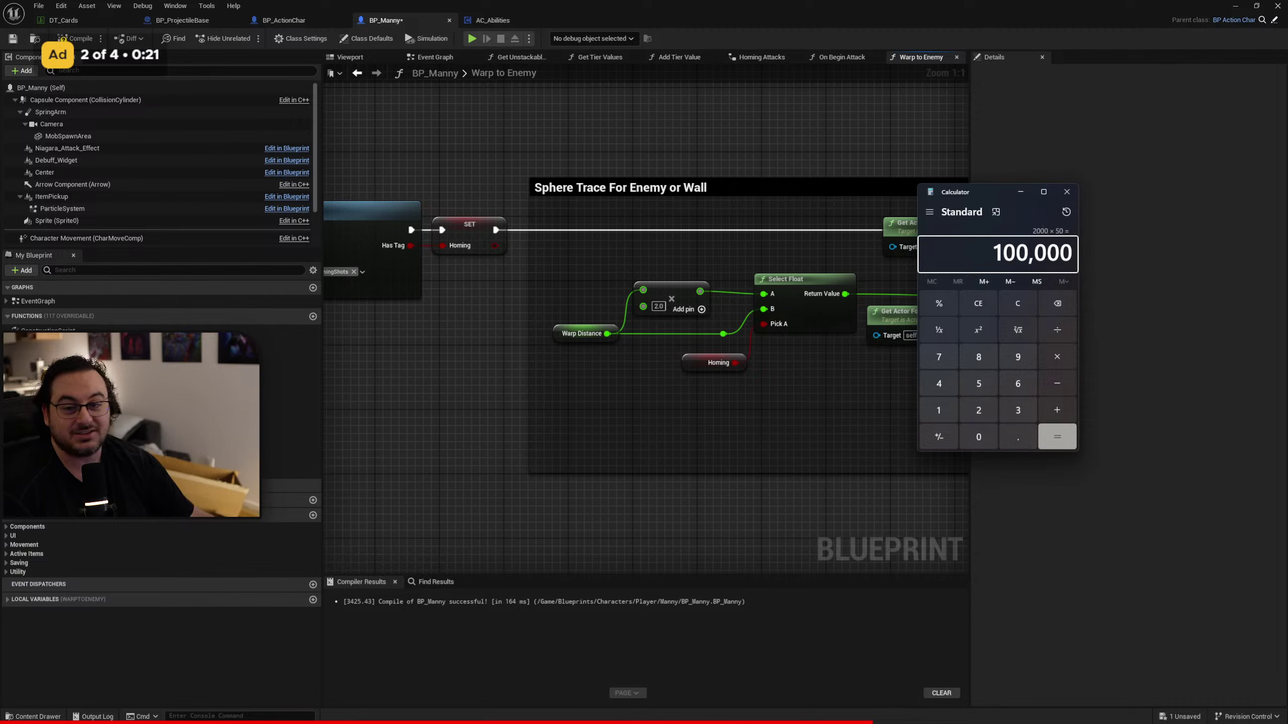
click(1067, 192)
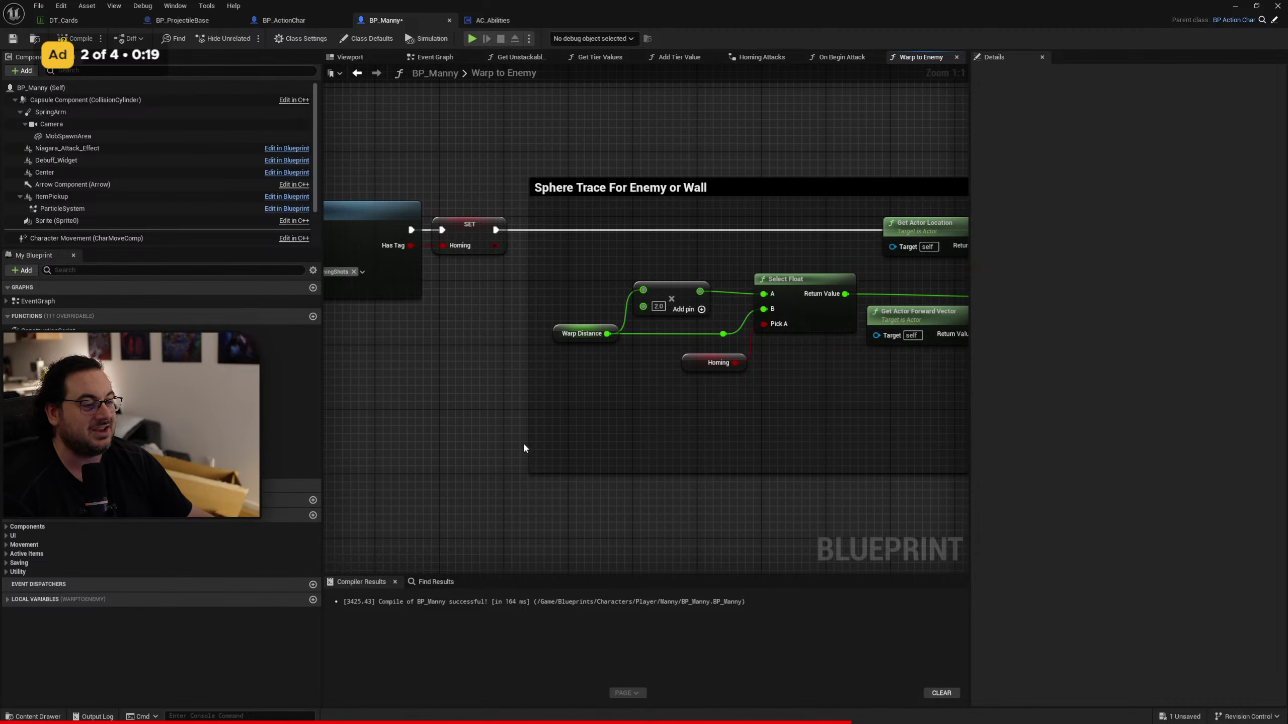
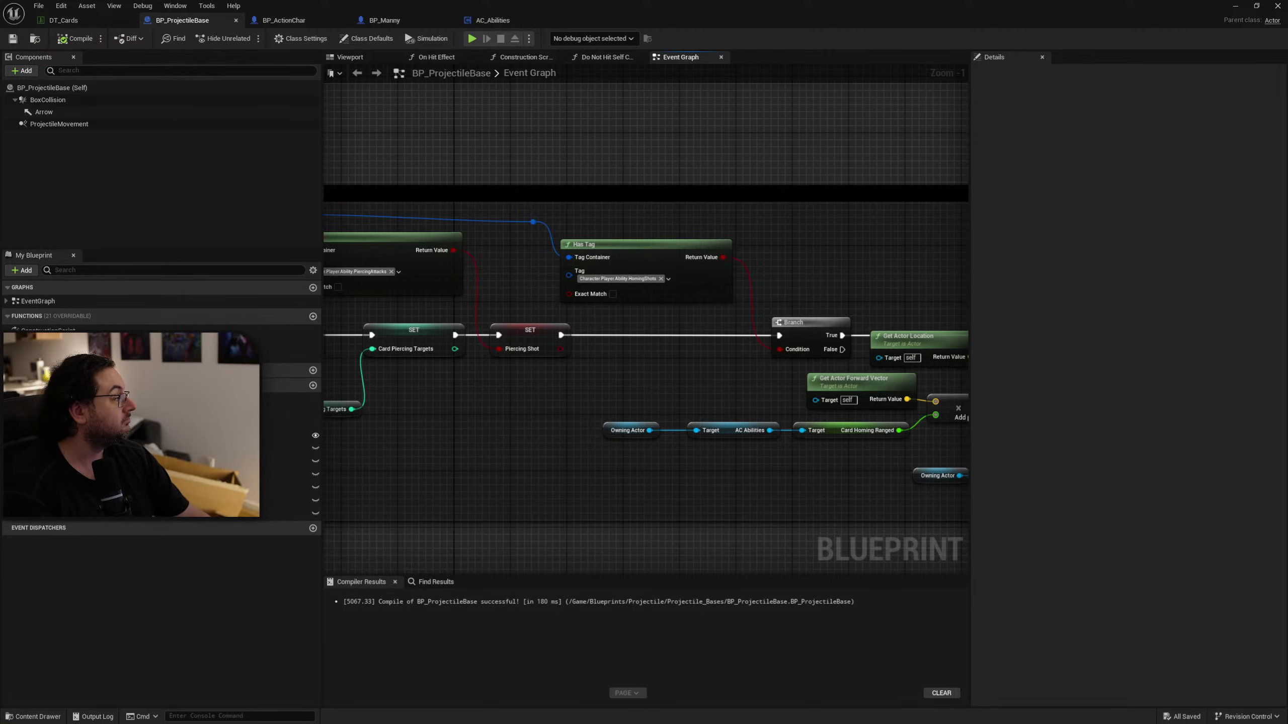
Switch to the browser's Fab site and search the Unreal Engine channel for "quixel".
key(alt+Tab)
double_click(690, 119)
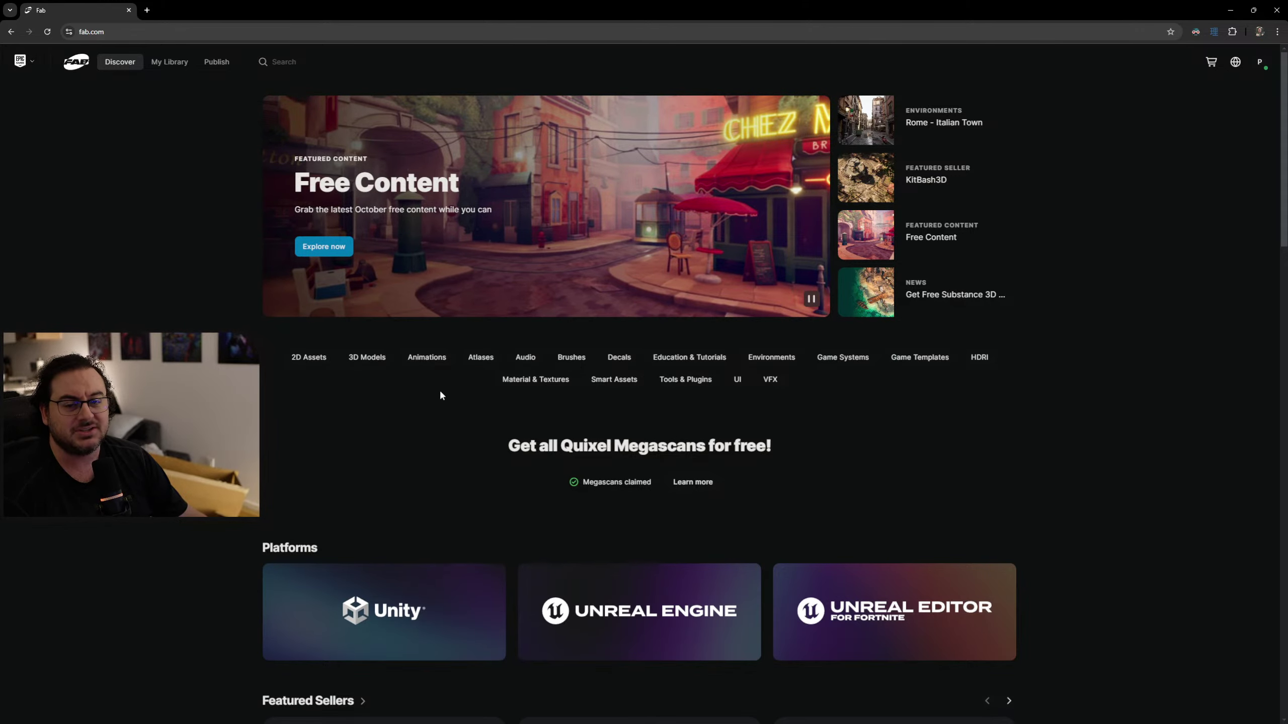
click(316, 62)
click(517, 132)
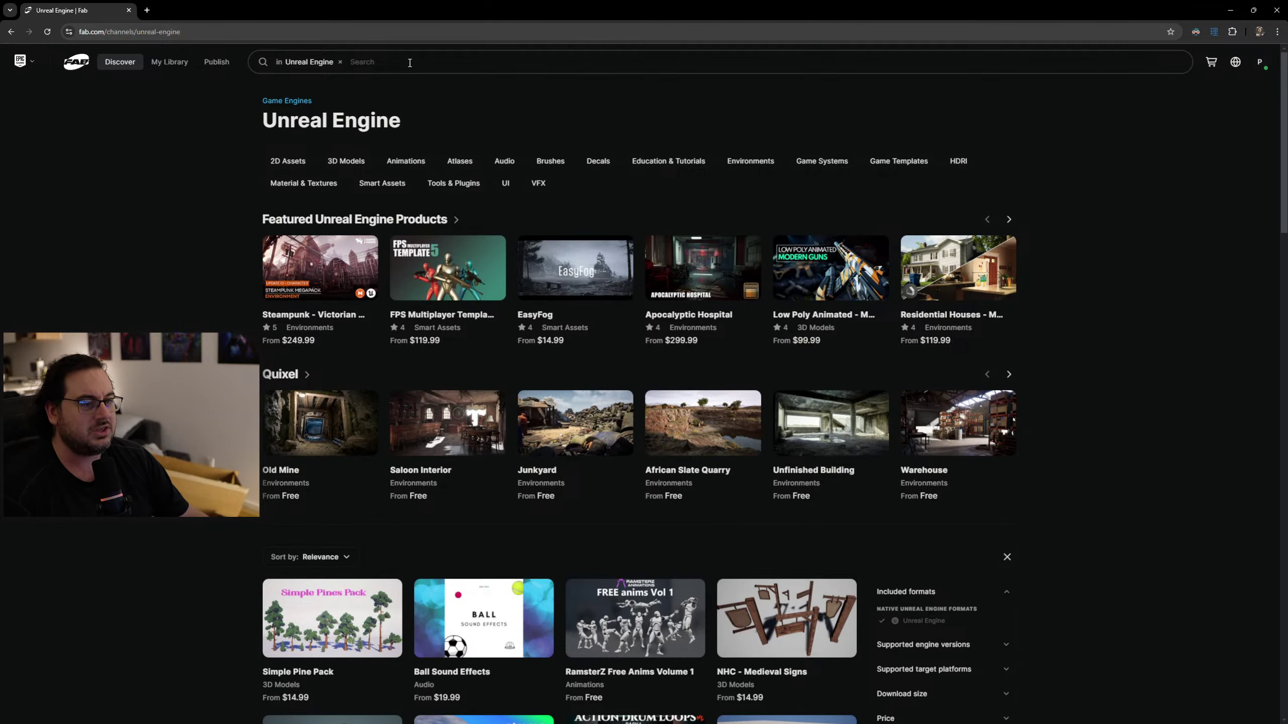
text(quixel)
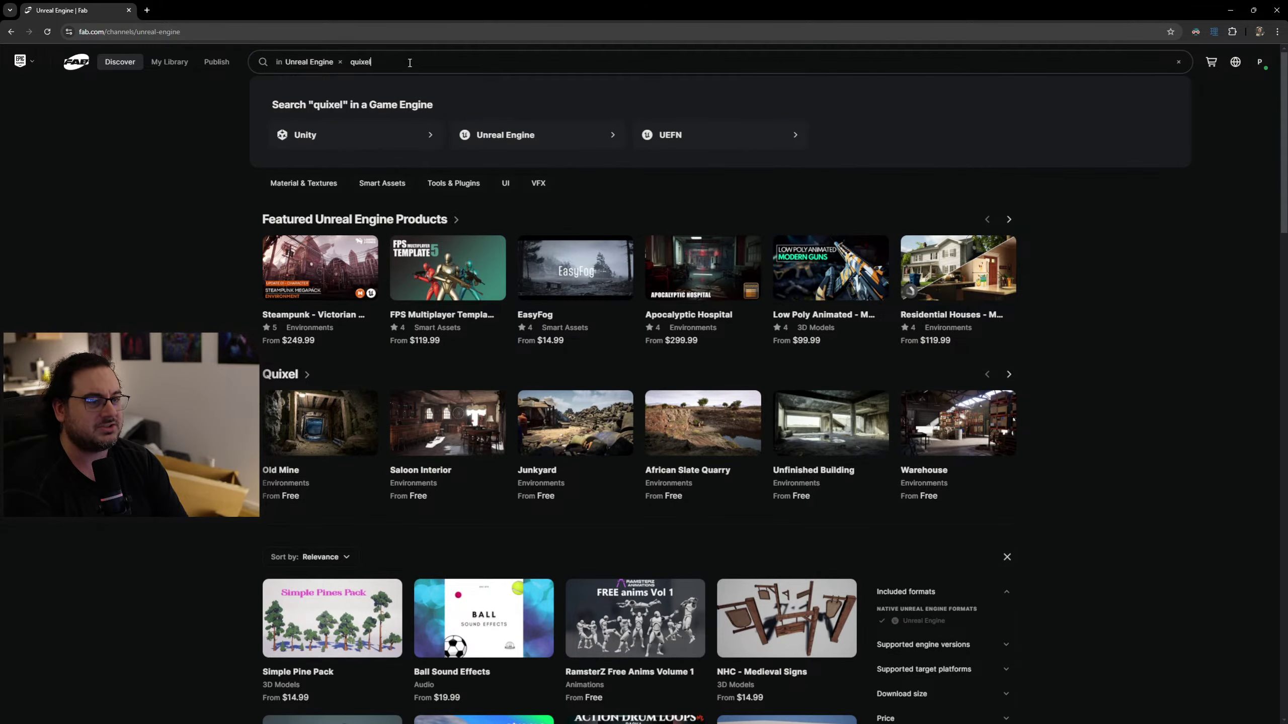
key(Return)
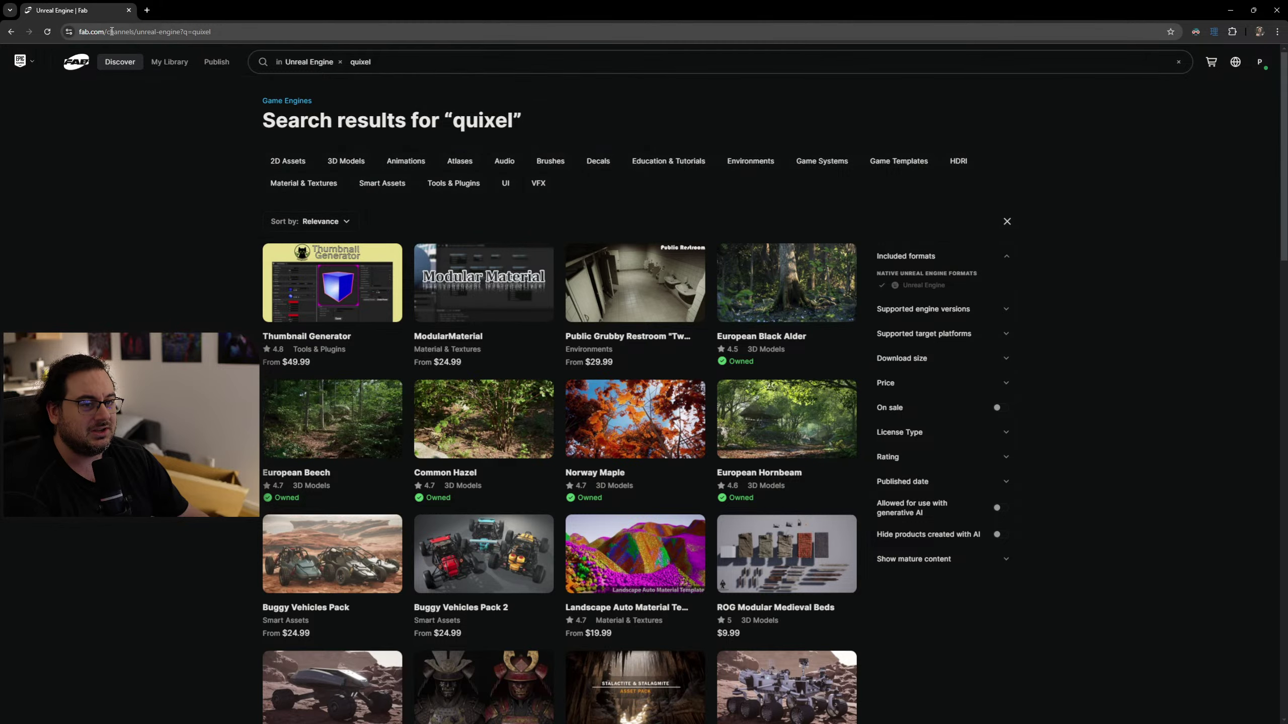
Go to Quixel's seller page on Fab at fab.com/sellers/Quixel.
click(129, 32)
click(129, 32)
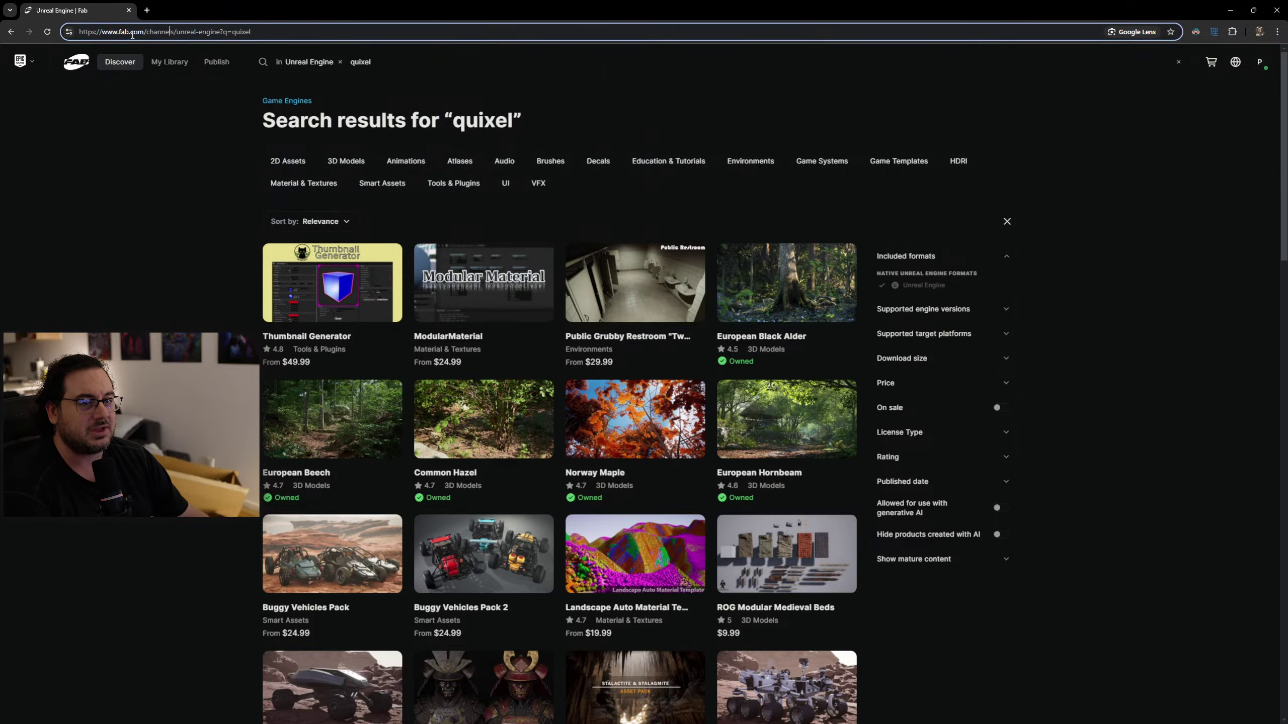
drag(145, 32, 284, 33)
text(se)
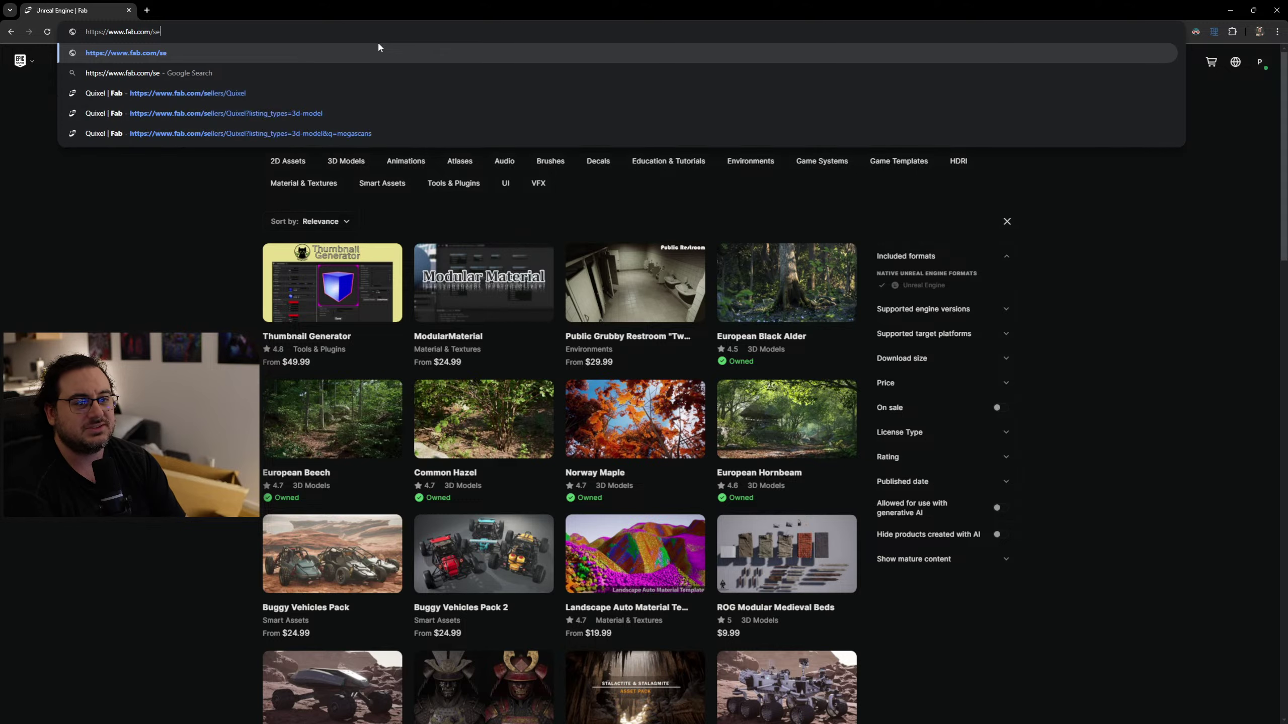
key(Down)
key(Down)
key(Return)
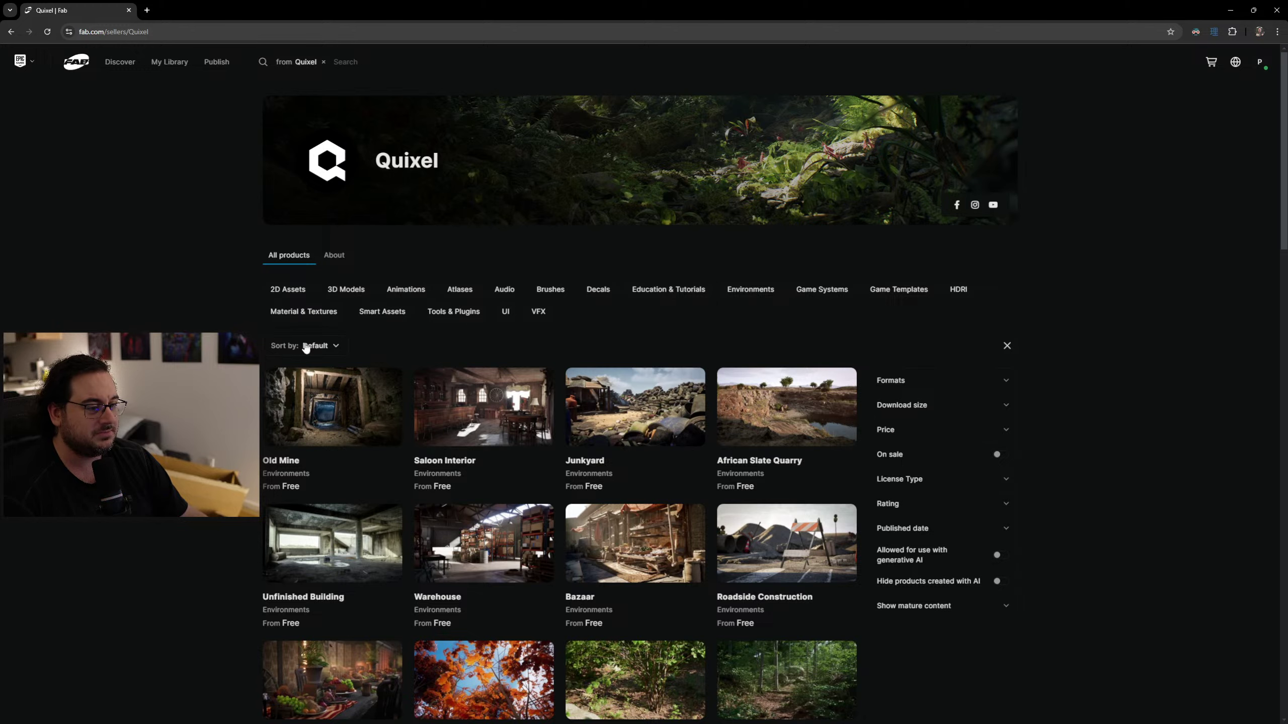
Browse Quixel's products, check the ownership status on the Japanese Komainu Statue listing, return to the product list, and close the Fab page.
scroll(1021, 440, down, 5)
scroll(621, 417, down, 18)
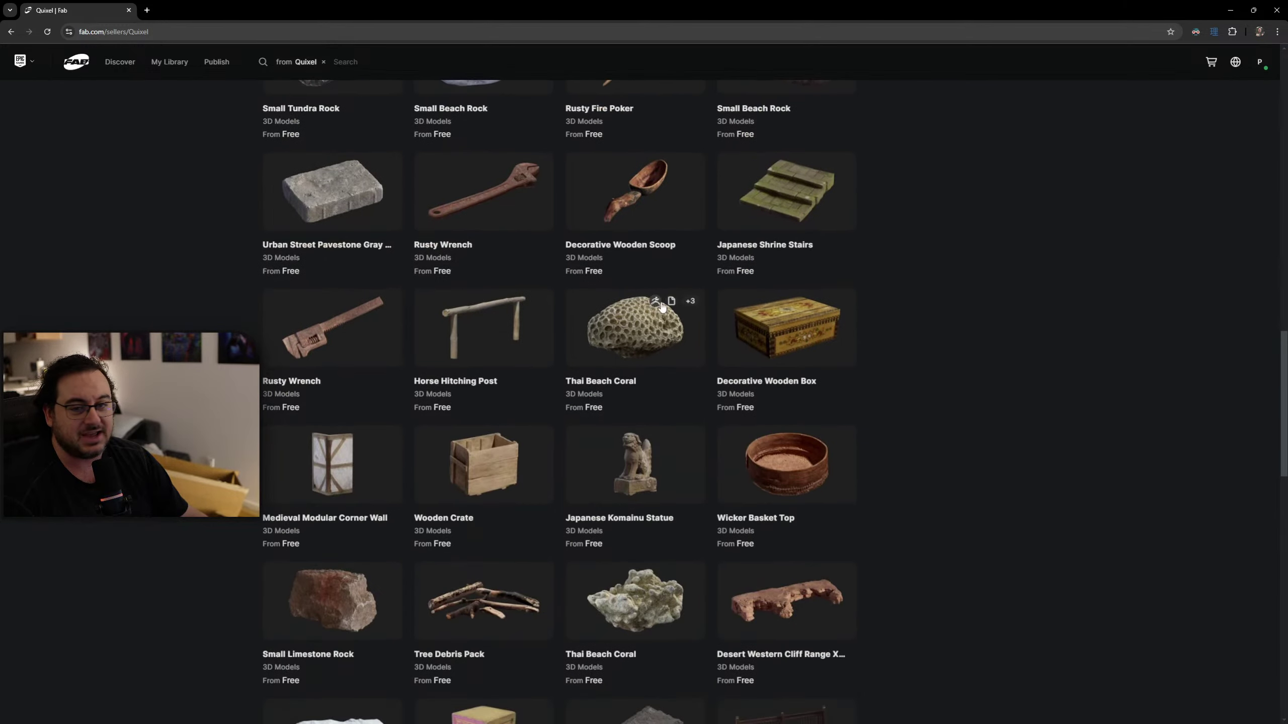
click(631, 456)
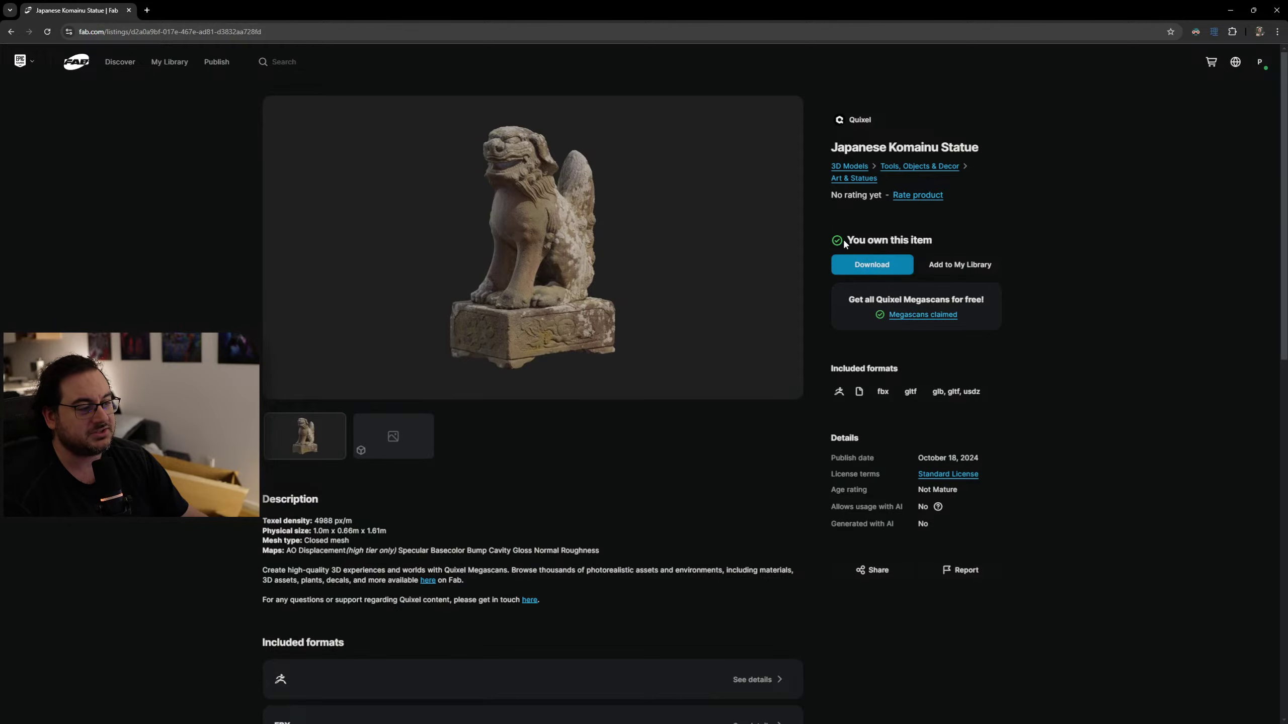
drag(836, 242, 937, 252)
click(975, 351)
key(alt+Left)
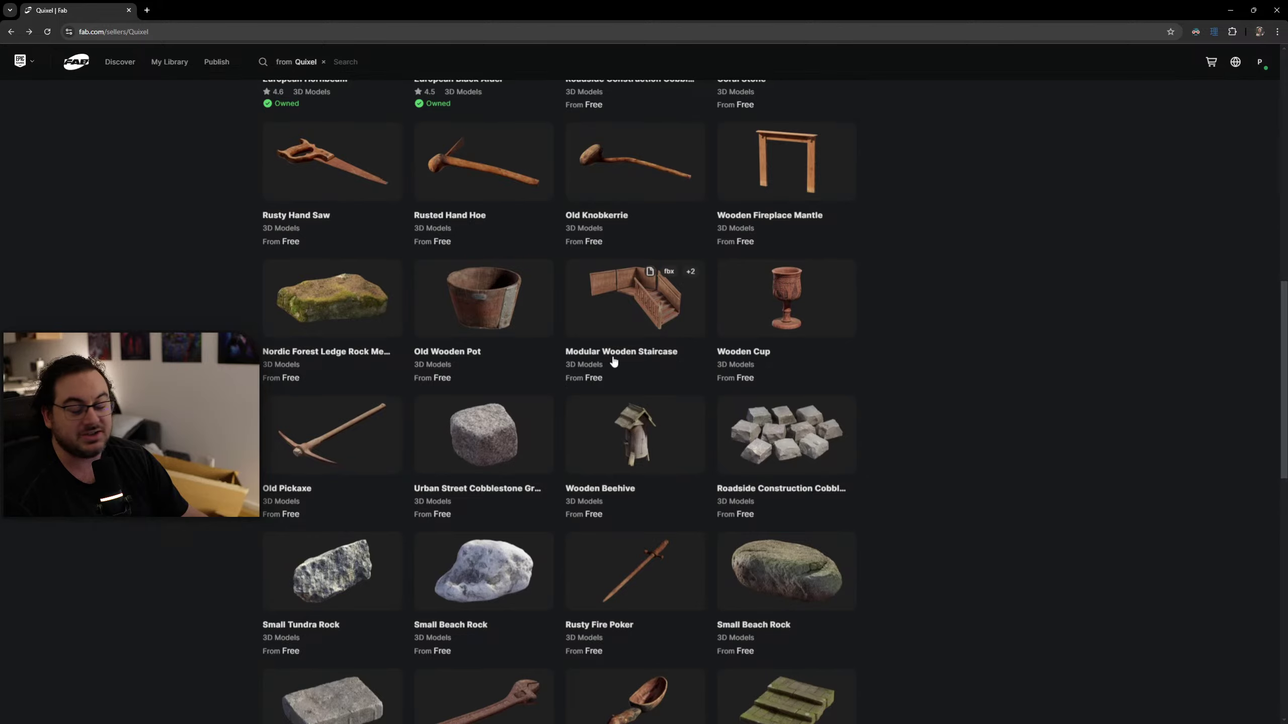
scroll(538, 362, up, 2)
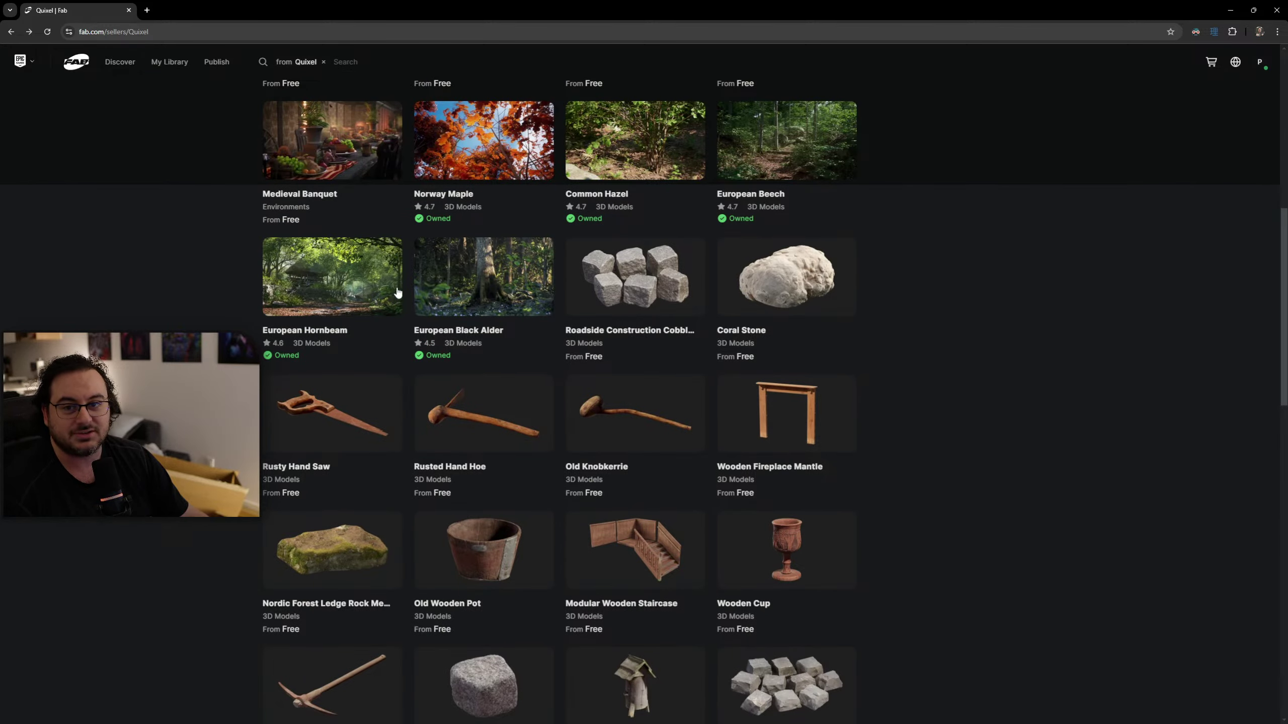
scroll(680, 437, down, 2)
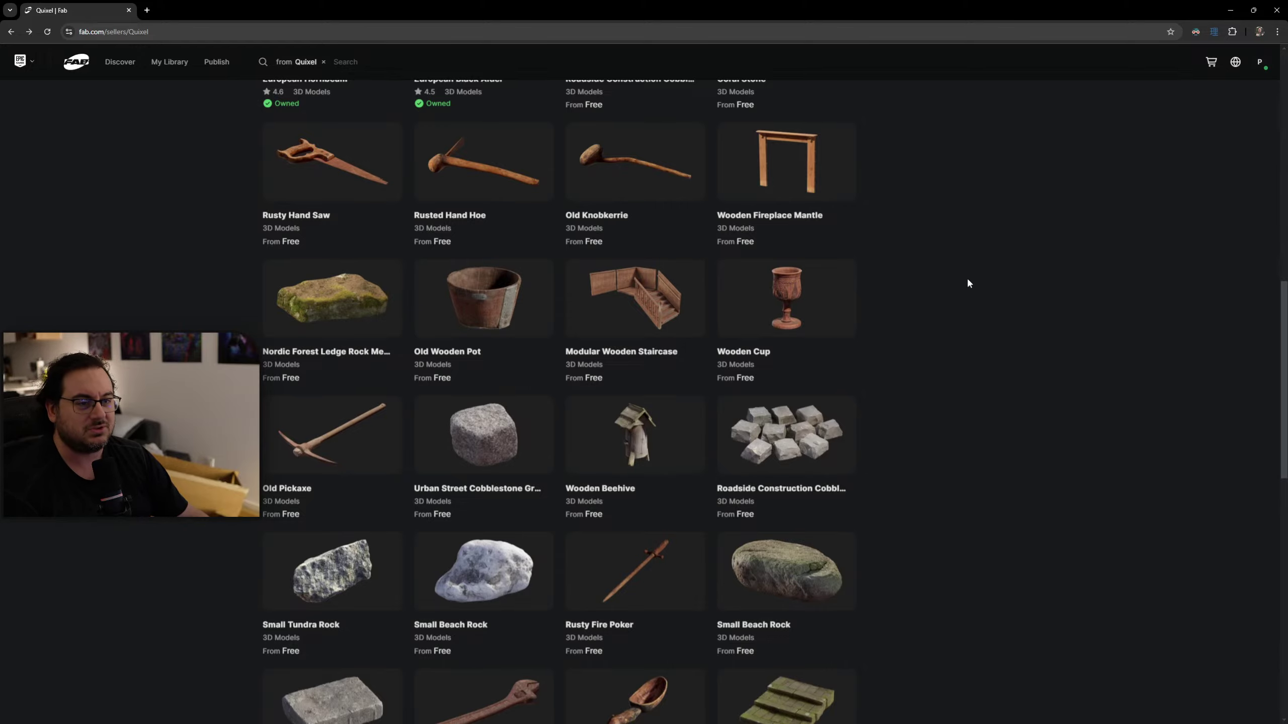
middle_click(86, 14)
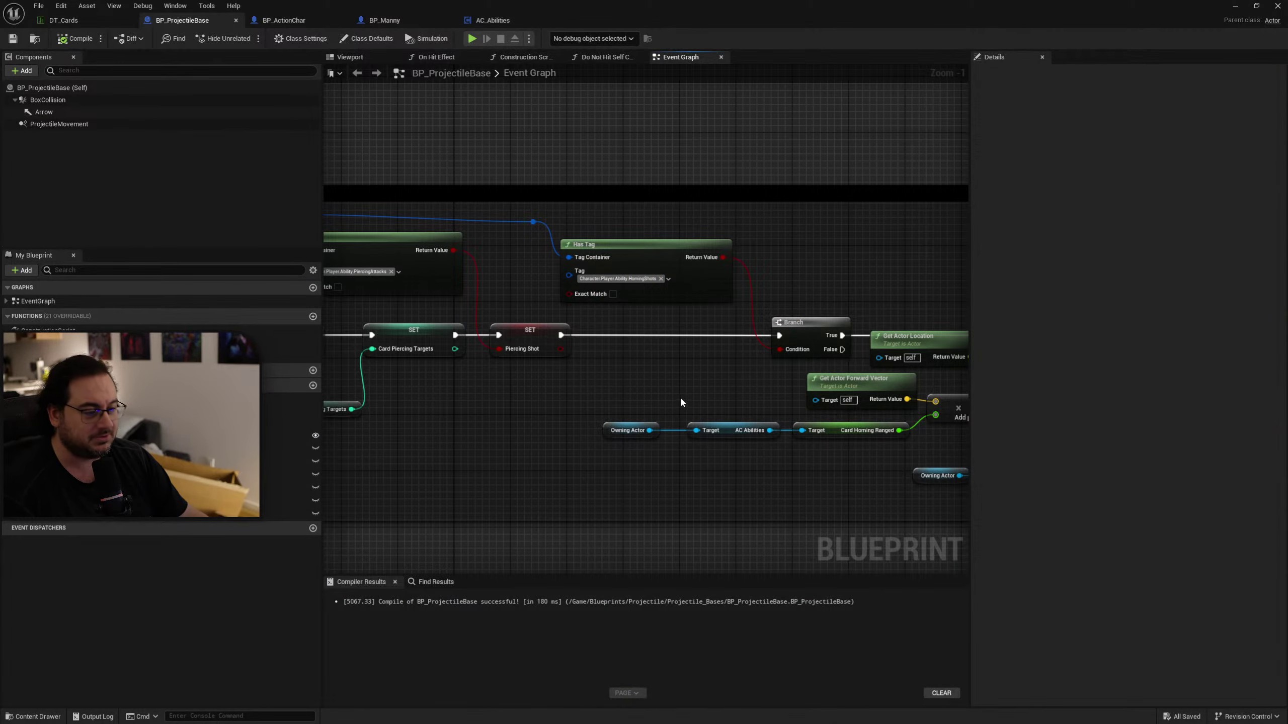
Return to the Unreal Editor level, start a play session, and run the character to the purple weapon pickup to acquire it.
right_drag(680, 397, 480, 400)
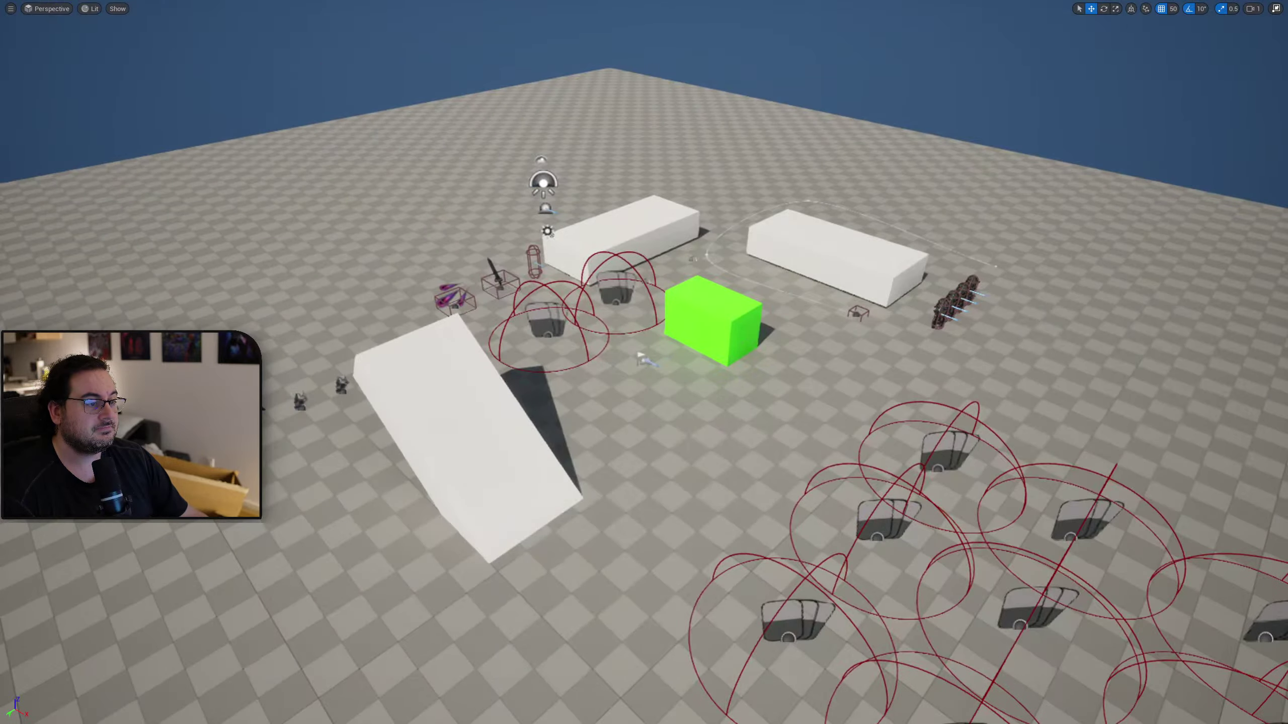
key(alt+p)
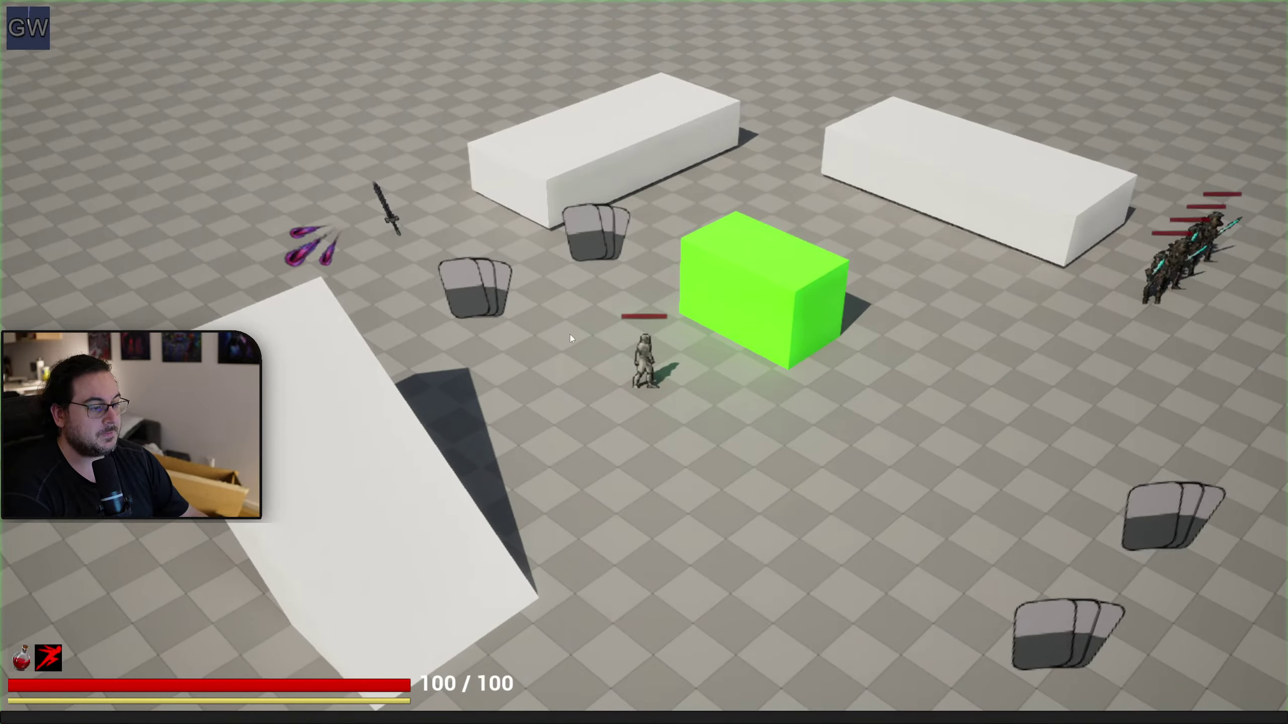
key(a)
key(w)
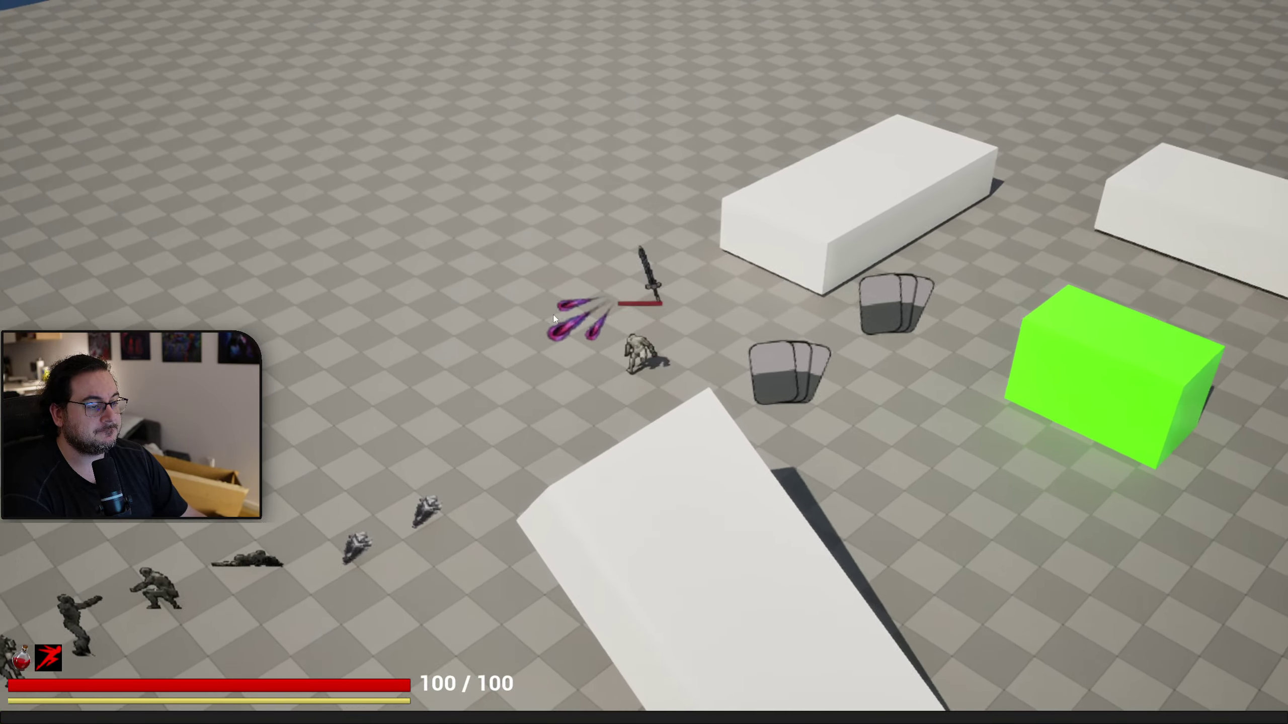
key(a)
key(w)
key(d)
key(s)
key(d)
key(s)
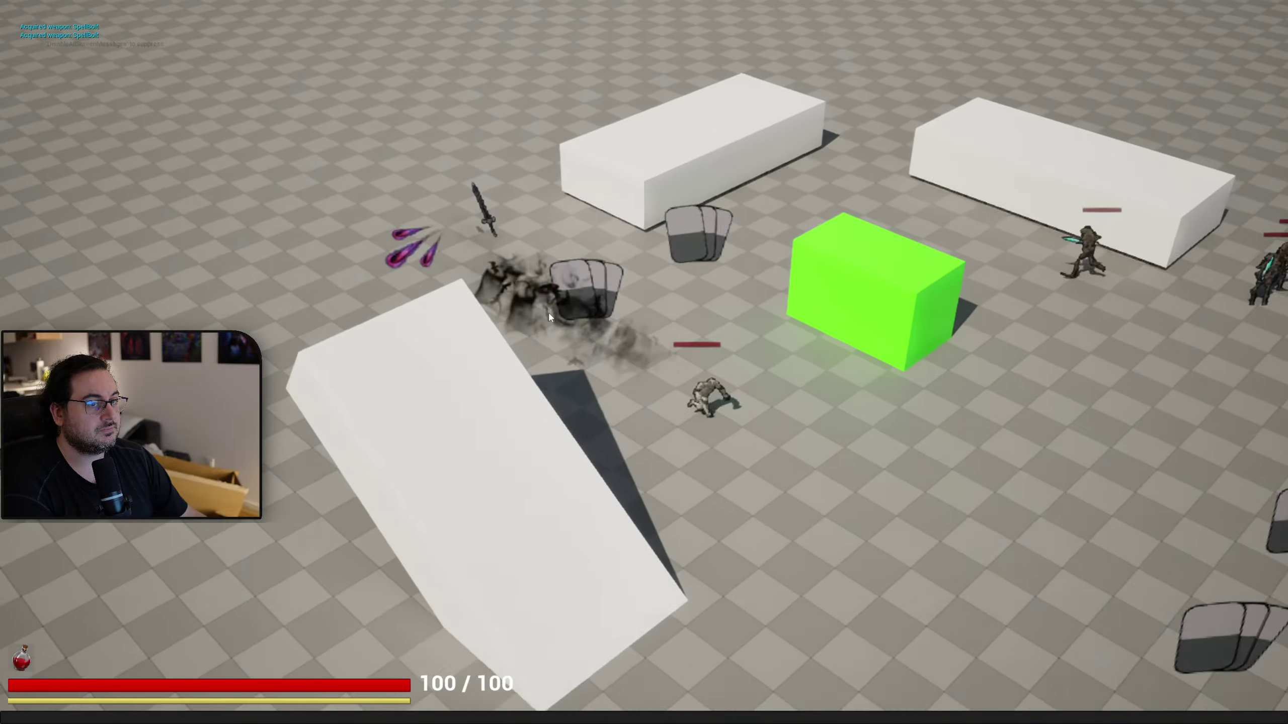
Bring up the ability card list in the running game and scroll through the cards past Speed Boost.
key(s)
key(a)
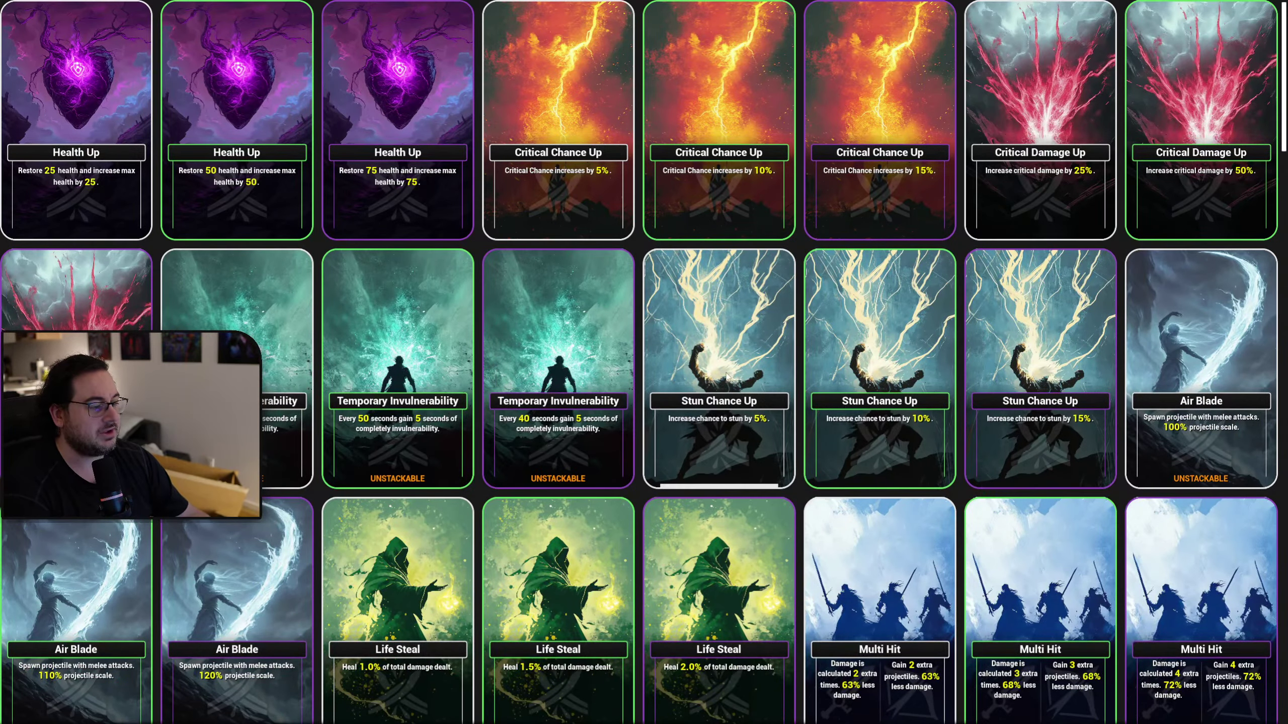
scroll(745, 429, down, 15)
scroll(743, 439, down, 10)
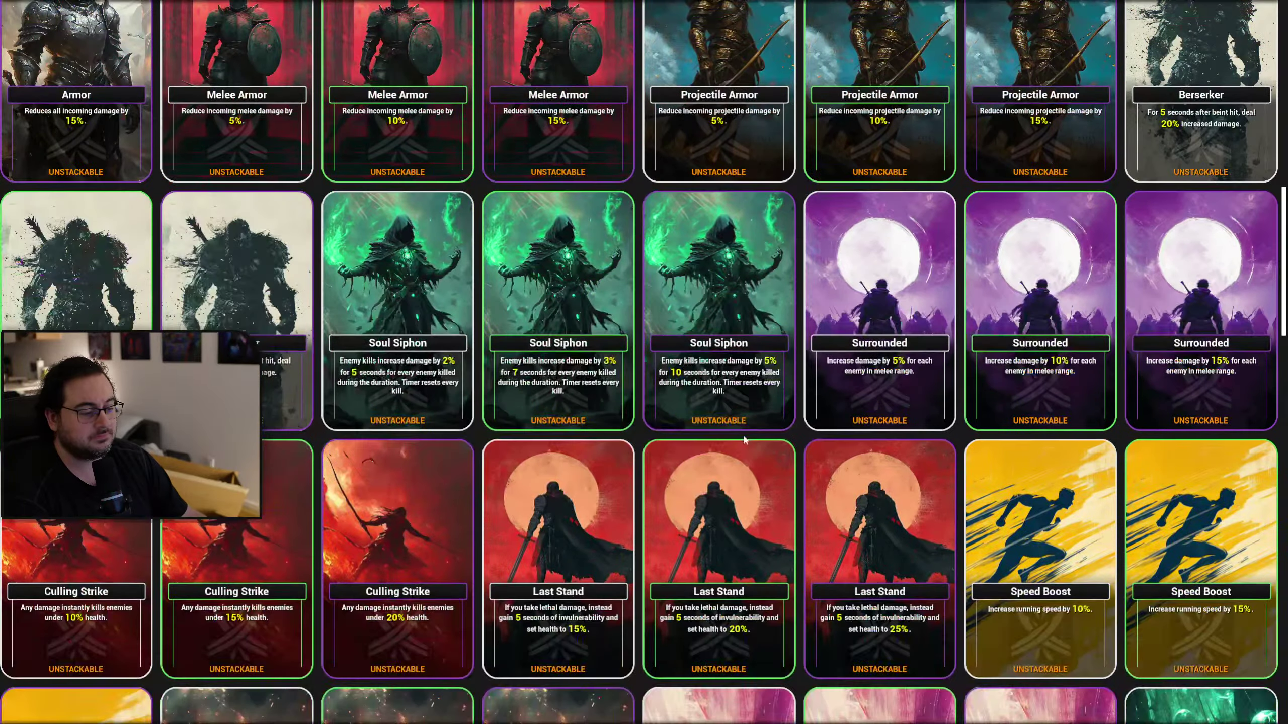
scroll(743, 433, down, 7)
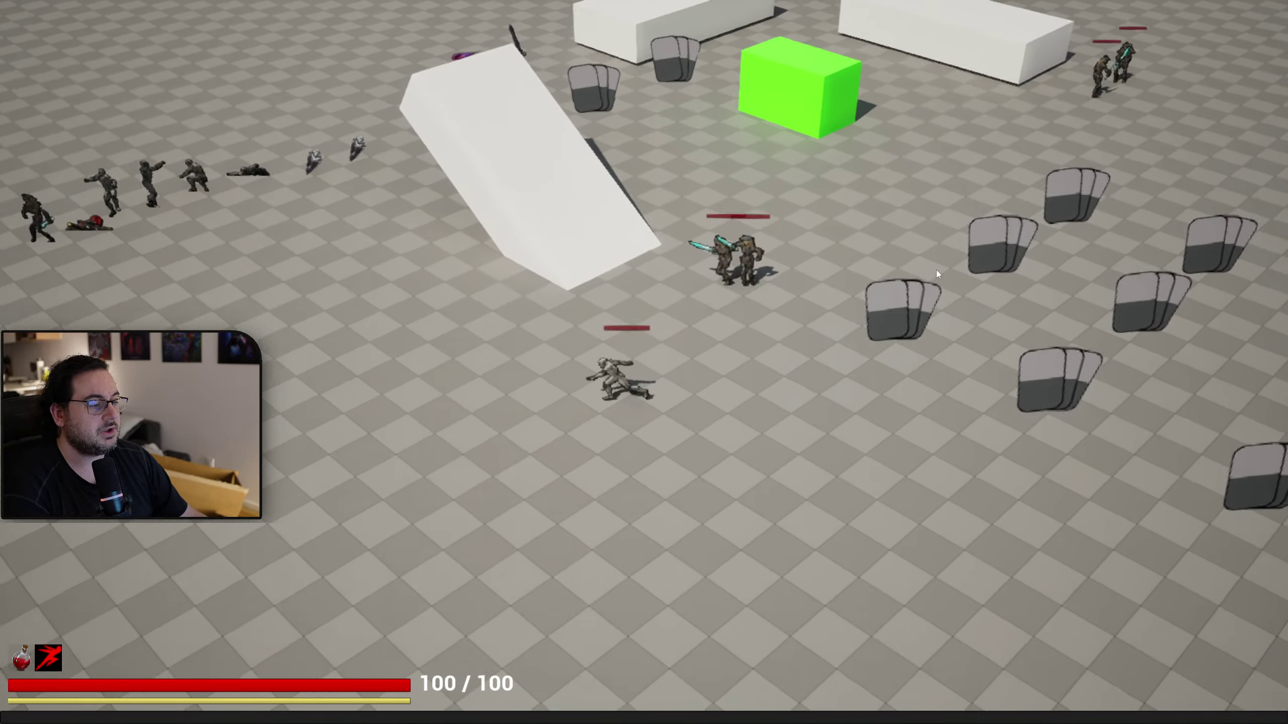
Attack the two pursuing enemies with ranged shots while backing the character away from the ramp towards the platform edge.
click(933, 271)
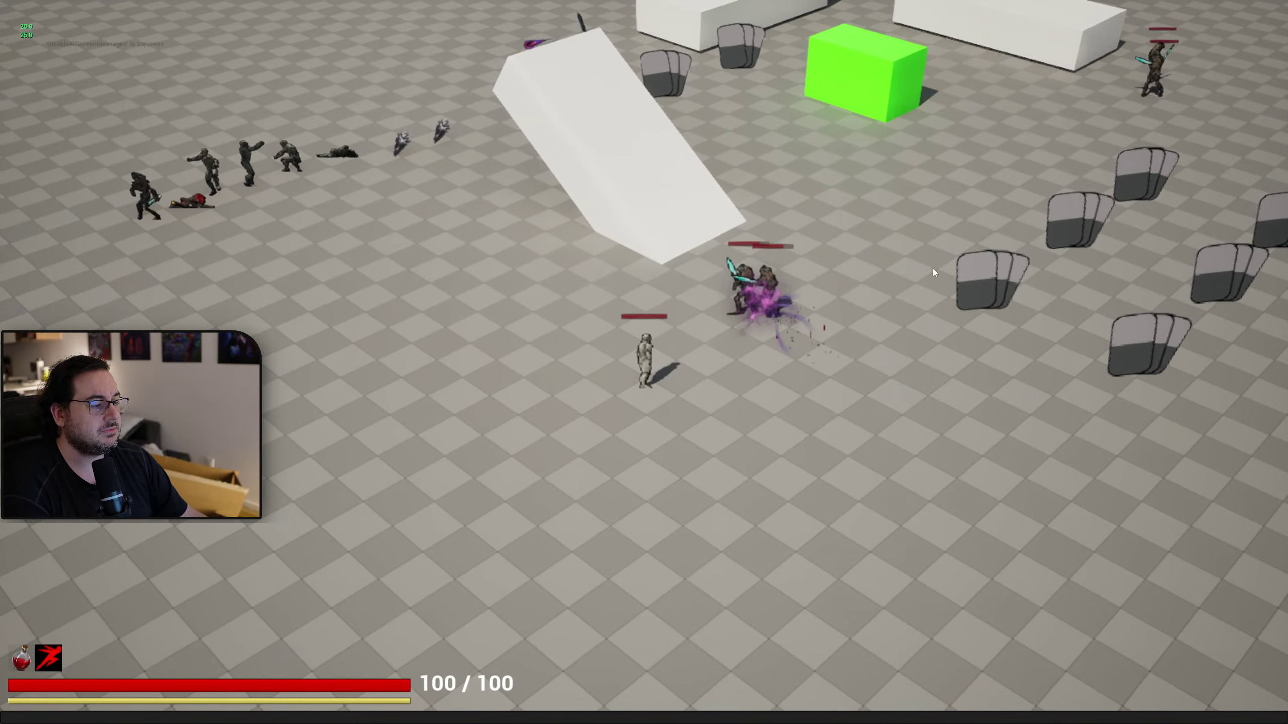
key(a)
click(1016, 441)
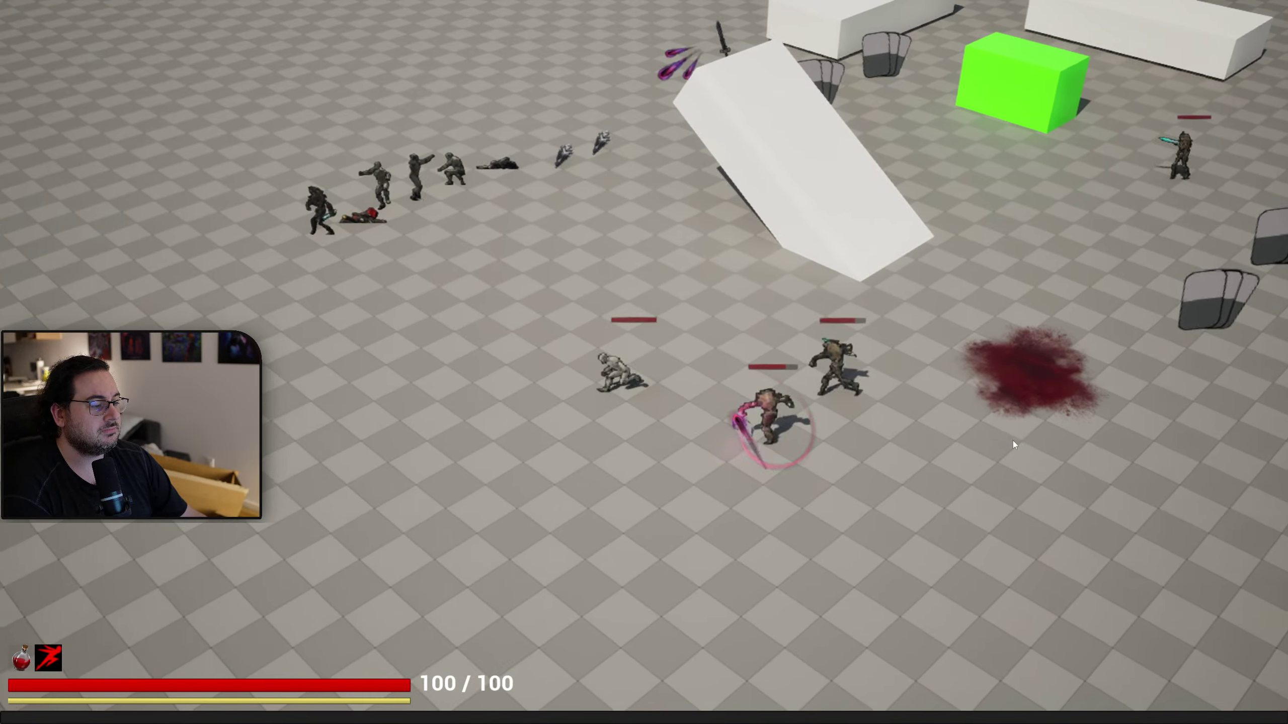
key(a)
key(s)
click(1049, 311)
key(a)
key(s)
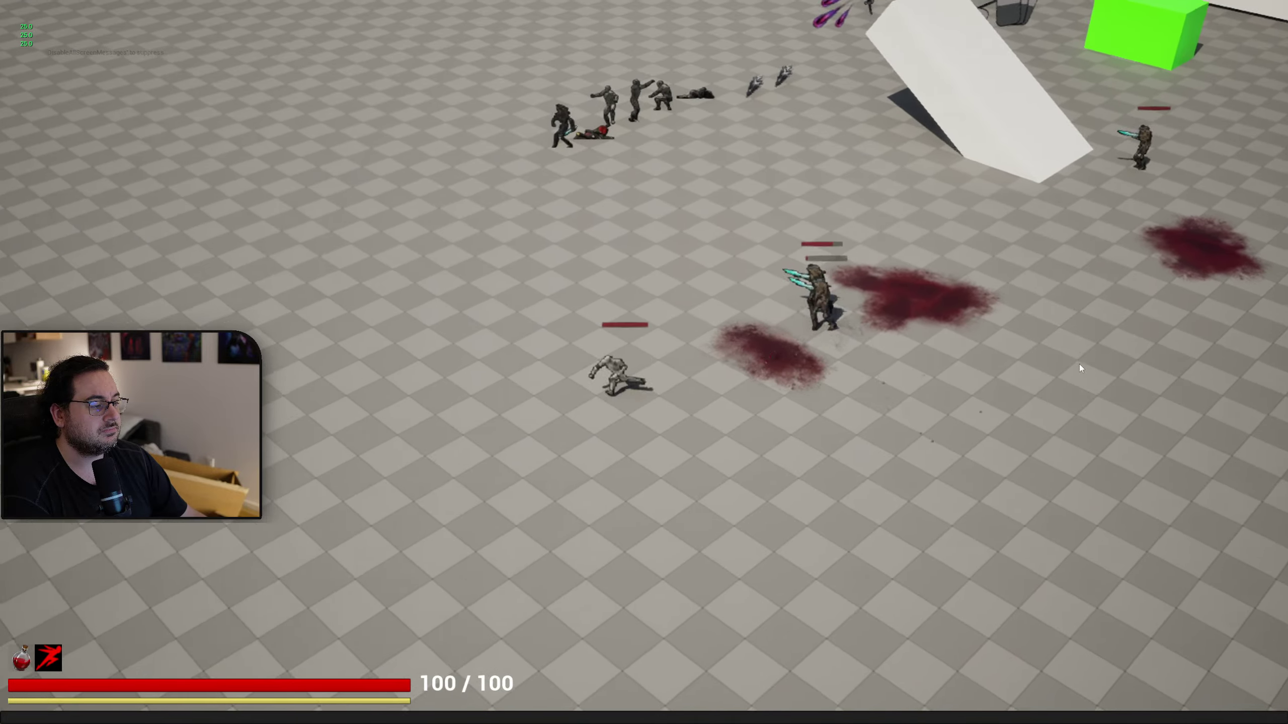
click(1089, 309)
key(a)
key(space)
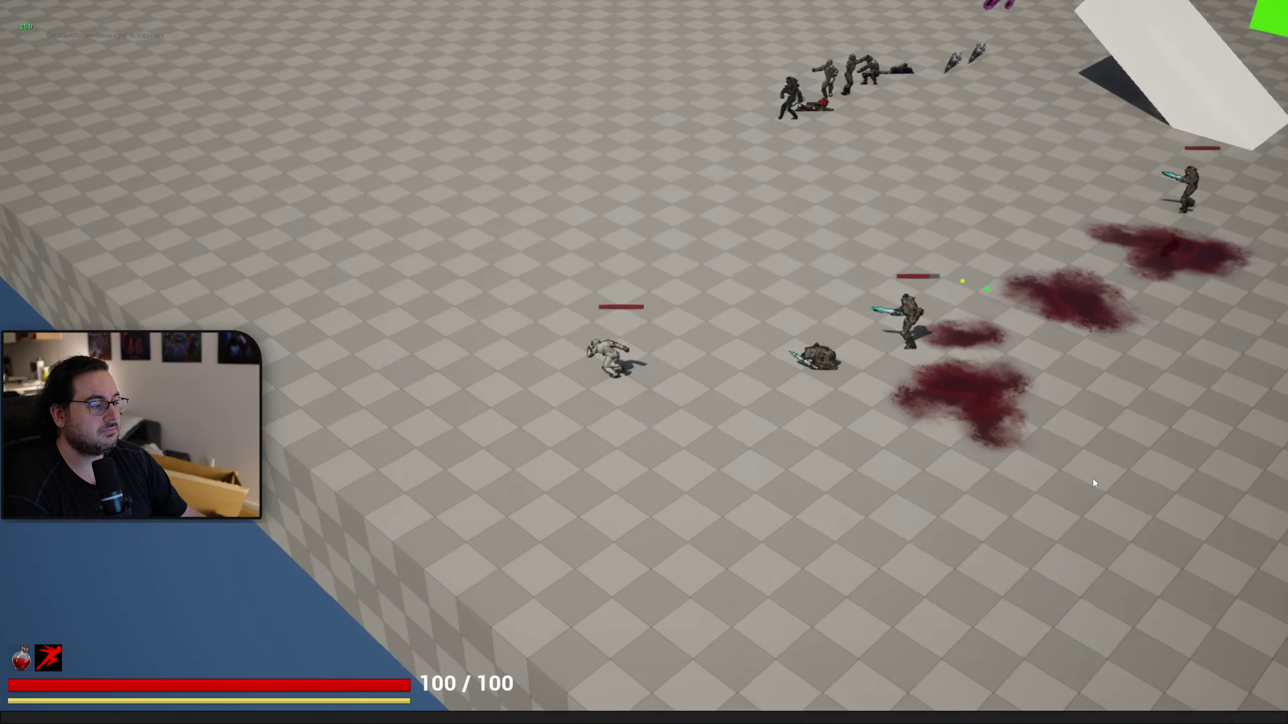
Retreat from the remaining enemies, bring up the ability card list, and scroll down past the Armor cards.
click(1099, 490)
key(a)
key(a)
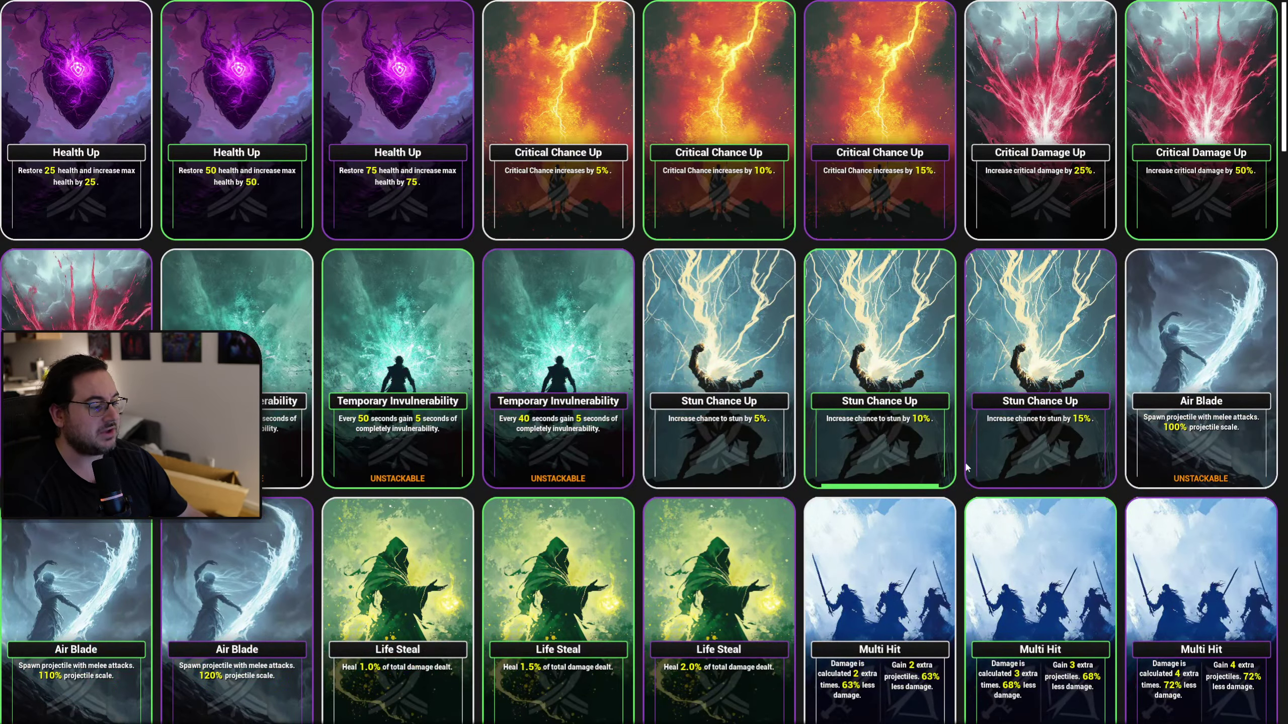
scroll(964, 462, down, 10)
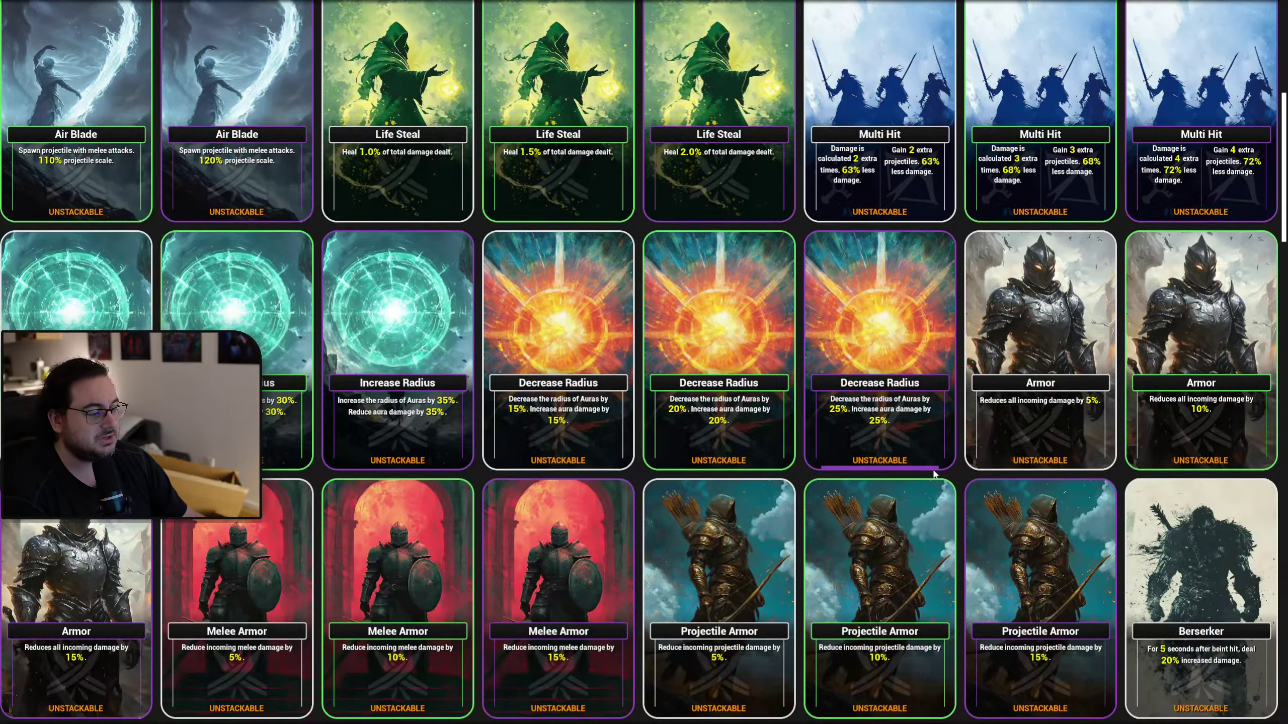
scroll(938, 472, down, 6)
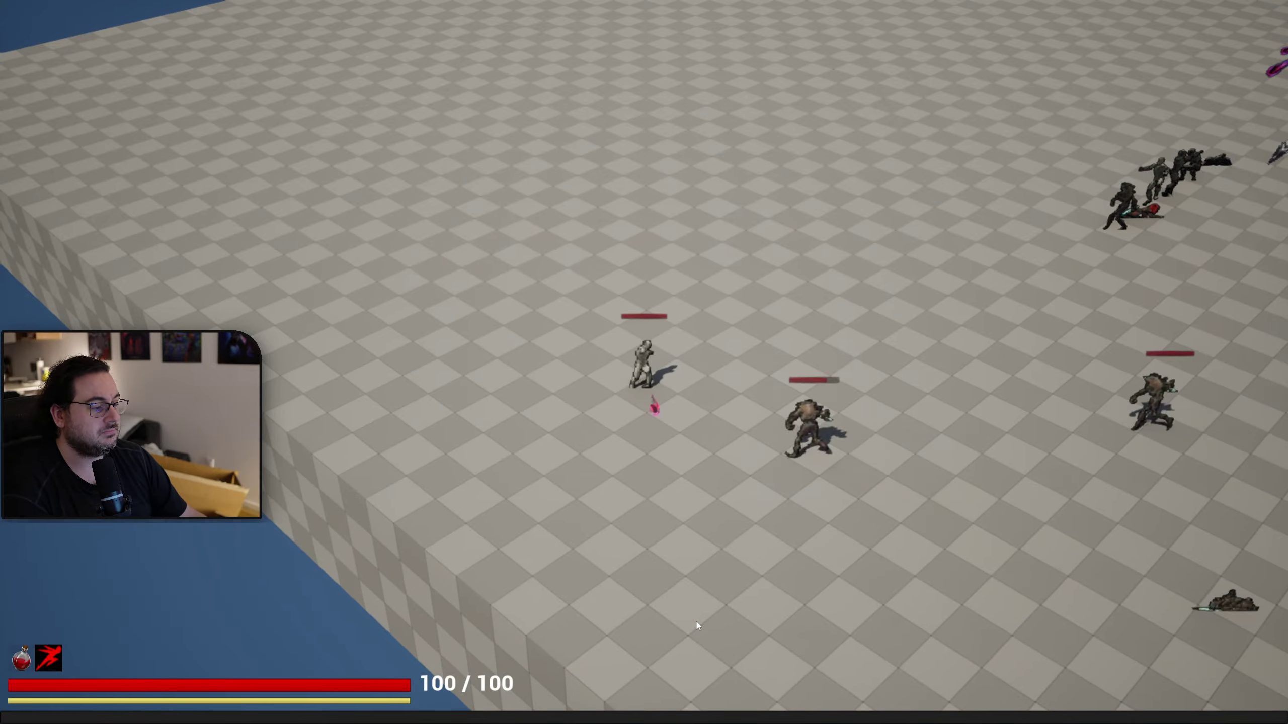
Test the ranged shots on the two nearest enemies while circling them near the platform's corner.
key(a)
click(853, 626)
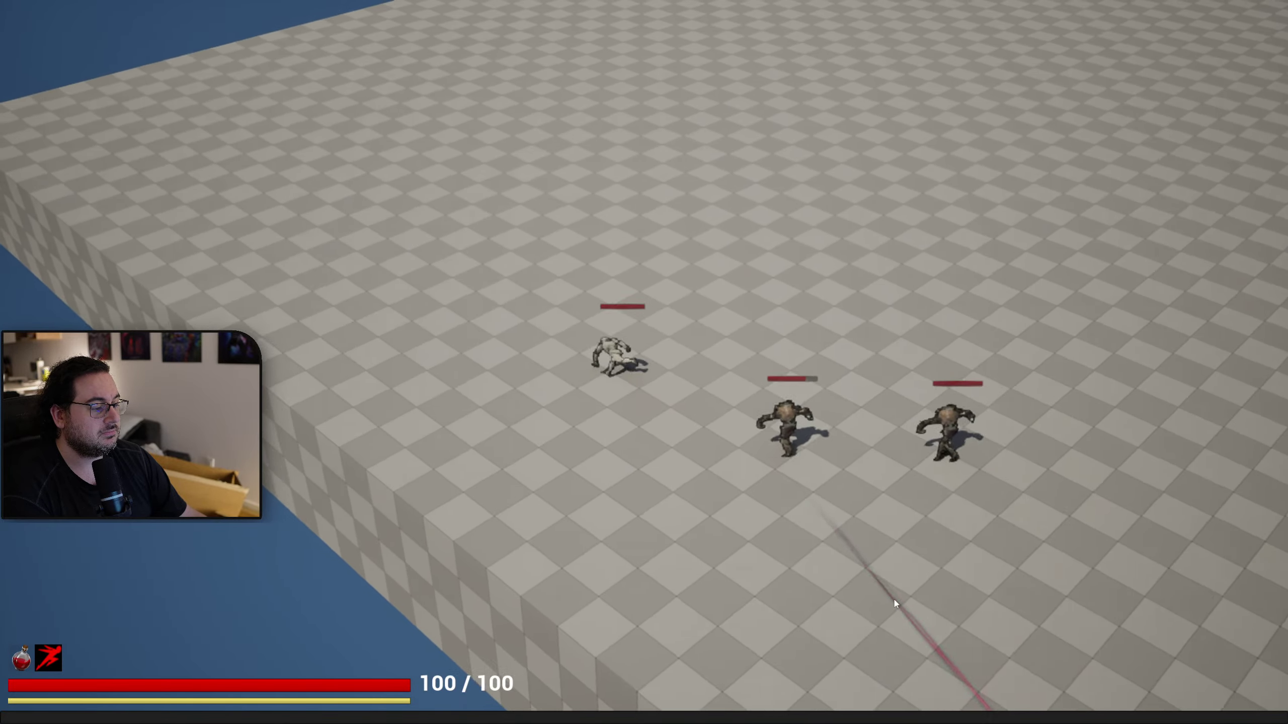
key(a)
key(w)
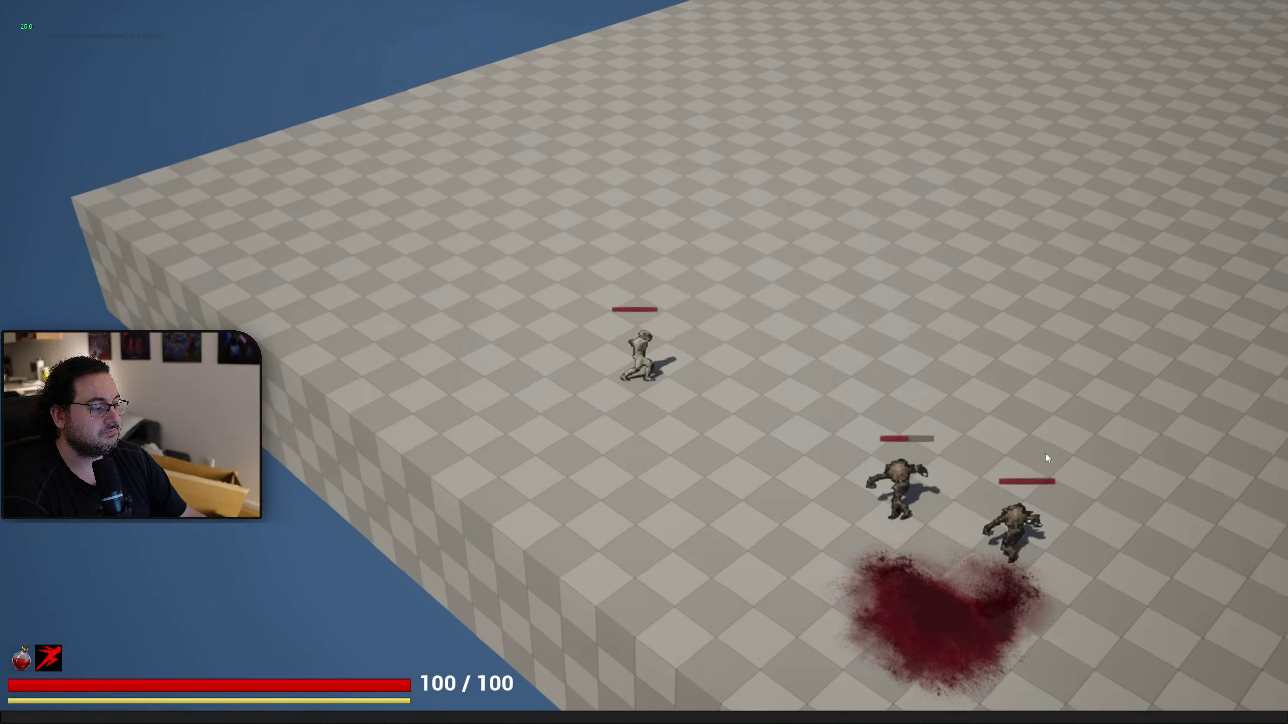
click(1047, 459)
key(w)
click(1029, 442)
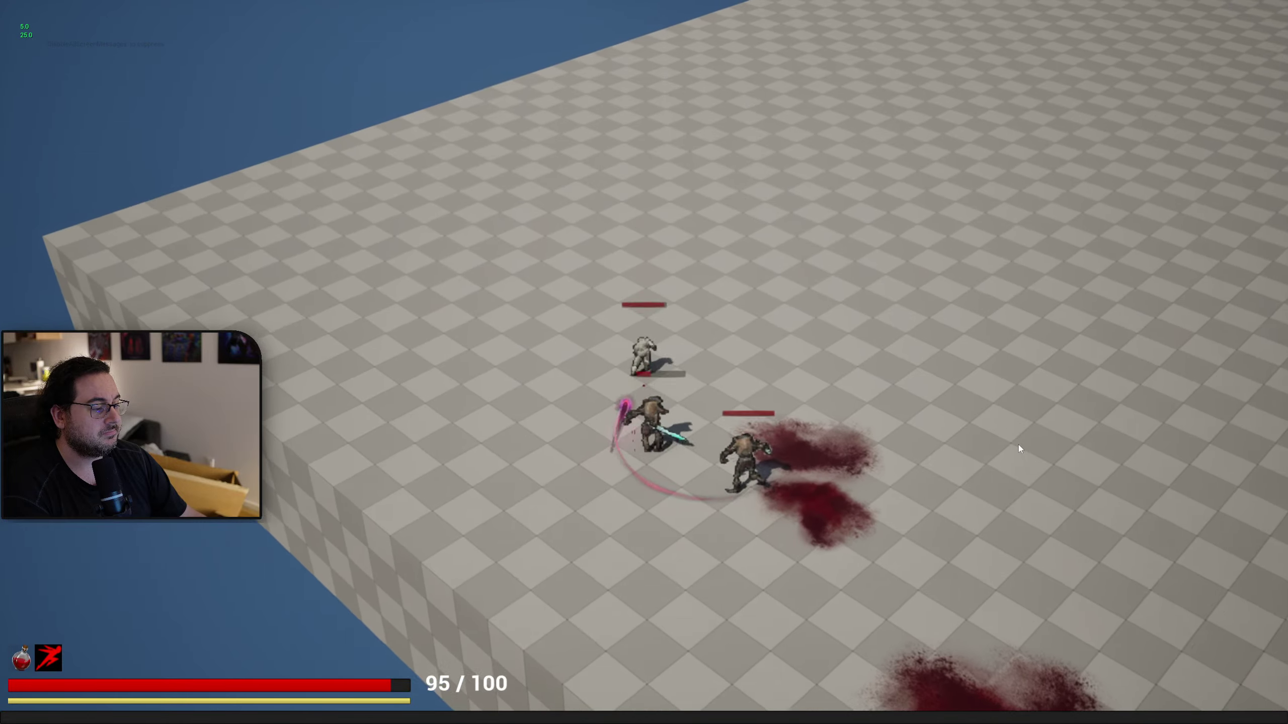
key(w)
key(d)
click(554, 571)
key(d)
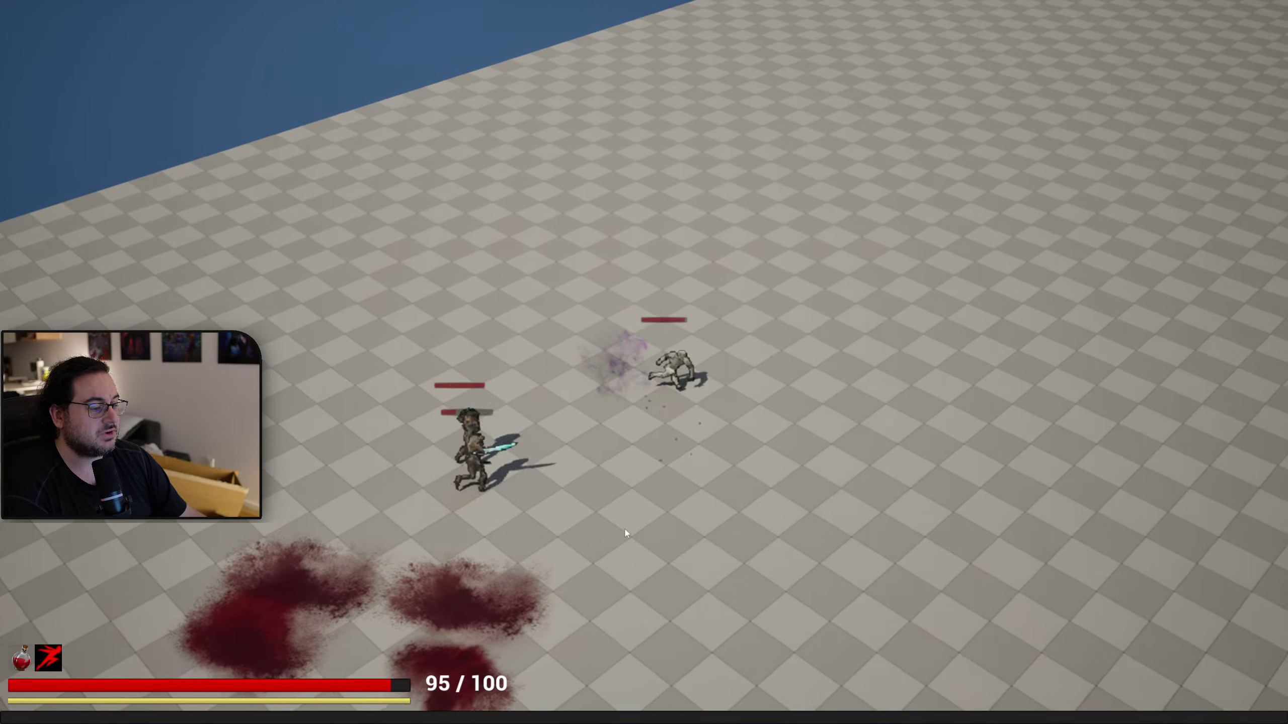
key(s)
click(451, 486)
key(d)
key(s)
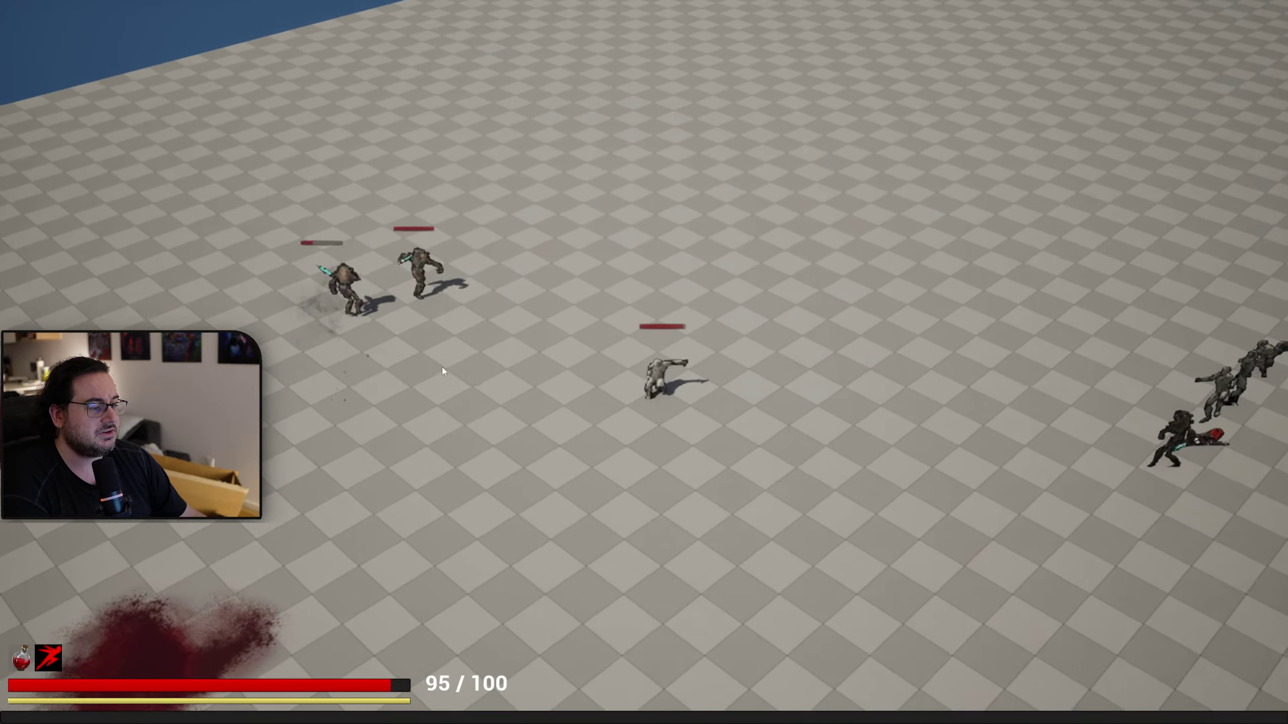
click(476, 383)
key(s)
key(a)
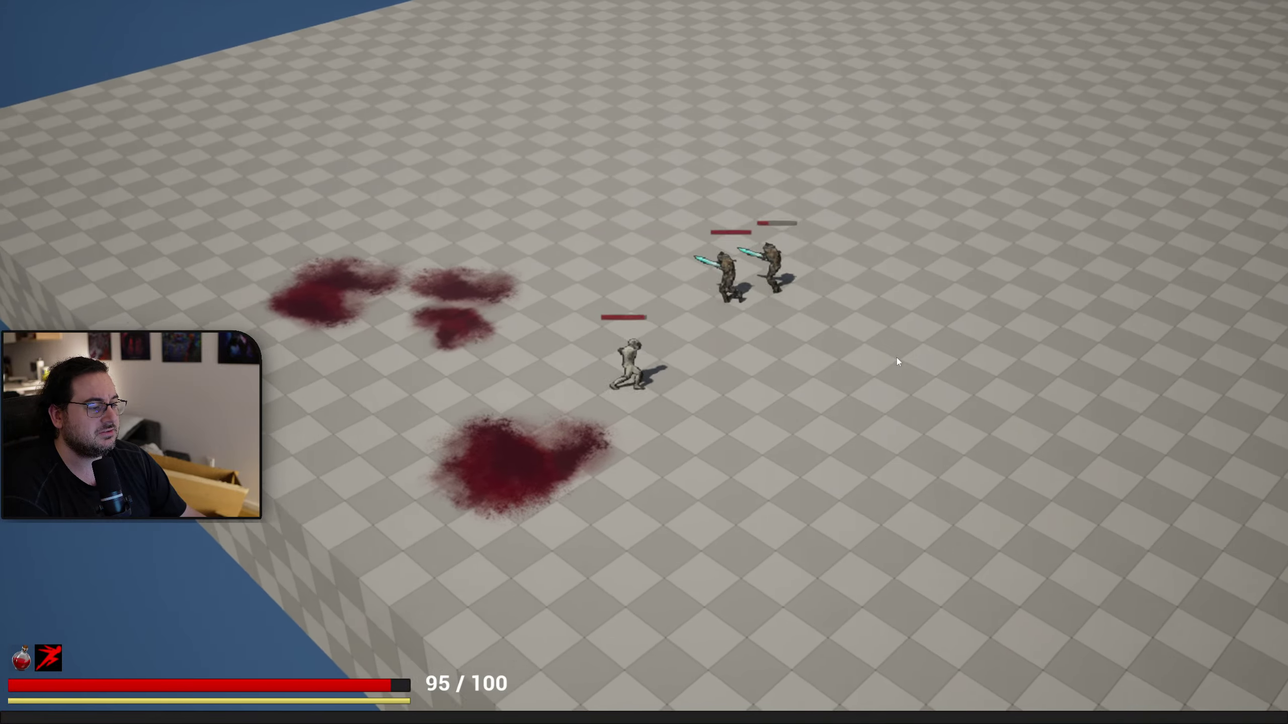
Test projectile homing by firing shots both towards and away from the two chasing enemies while retreating to the platform corner.
click(897, 357)
key(w)
click(664, 266)
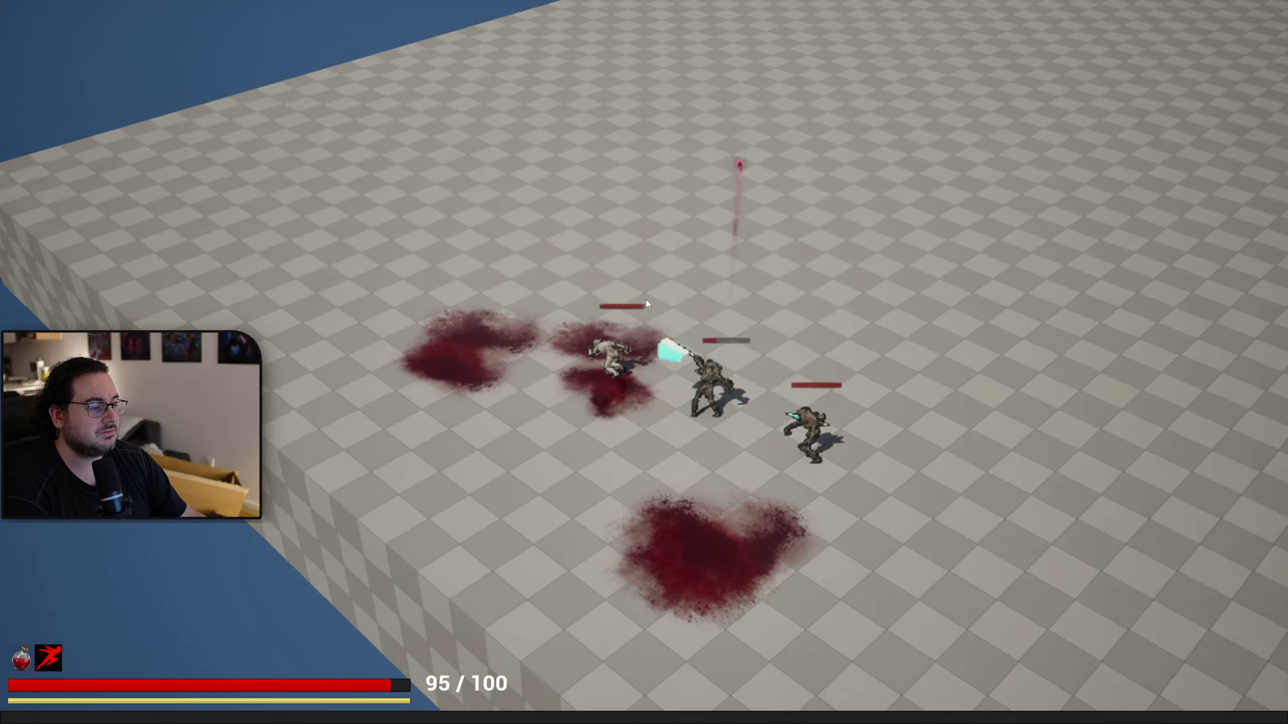
key(a)
click(768, 401)
key(a)
click(576, 268)
key(w)
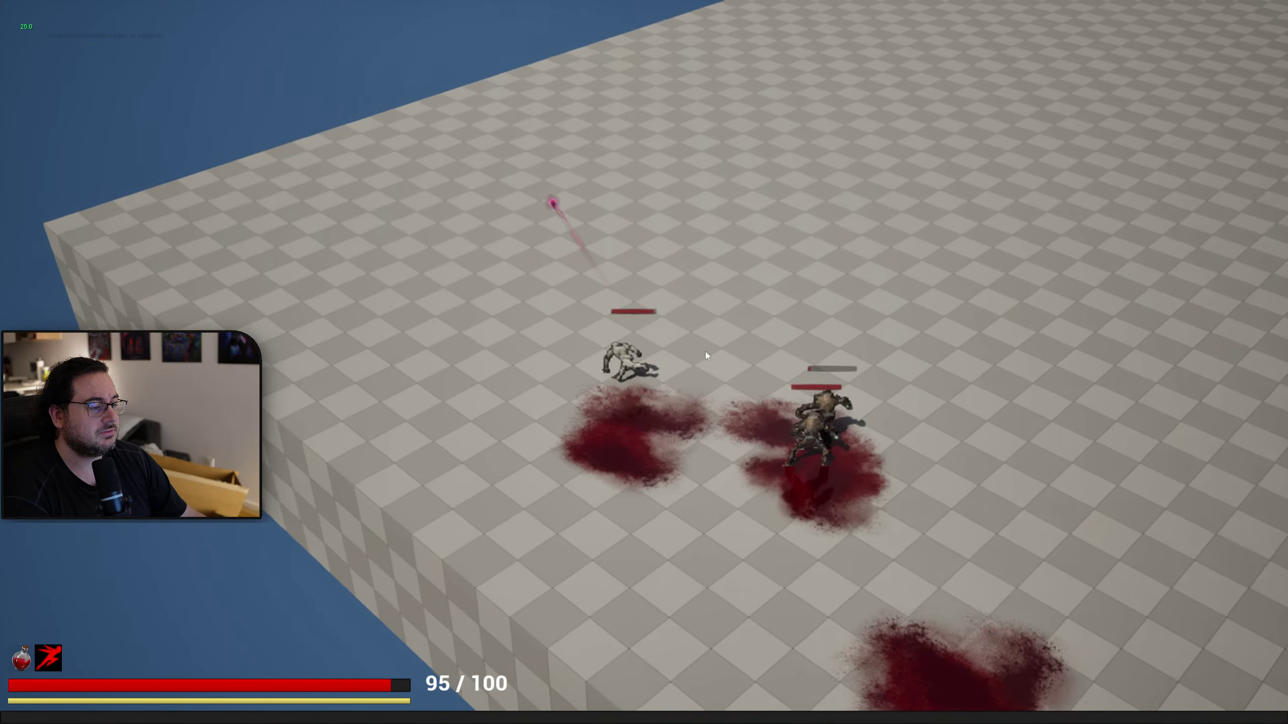
key(a)
click(862, 409)
key(a)
key(w)
click(961, 455)
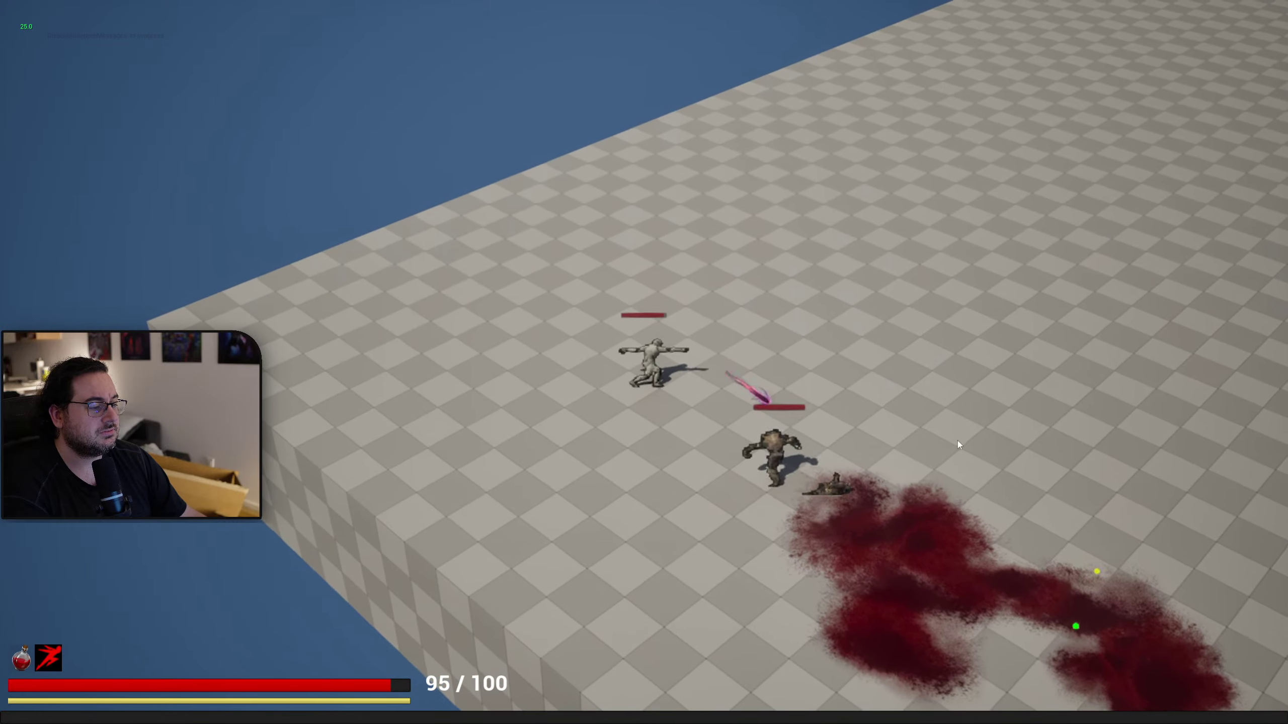
Fire off-target shots around the last chasing enemy while evading it across the platform until it is defeated.
key(w)
key(d)
click(573, 586)
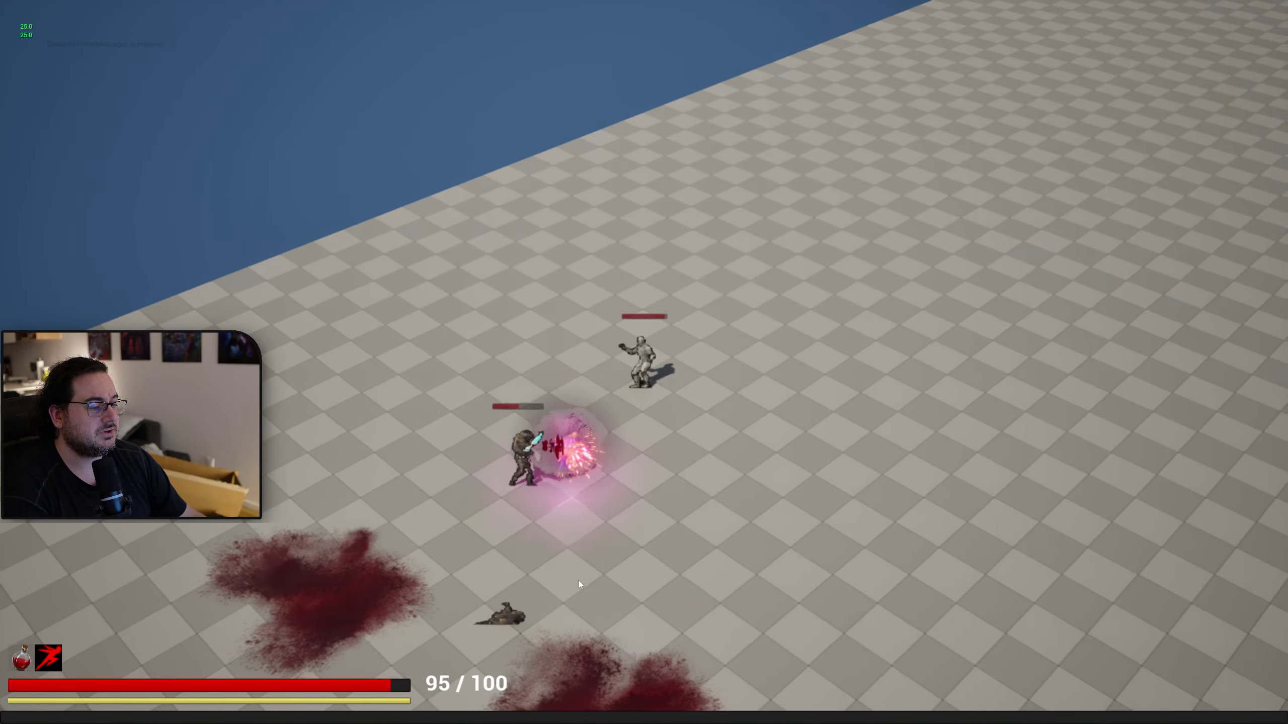
key(d)
key(s)
click(387, 510)
key(d)
key(s)
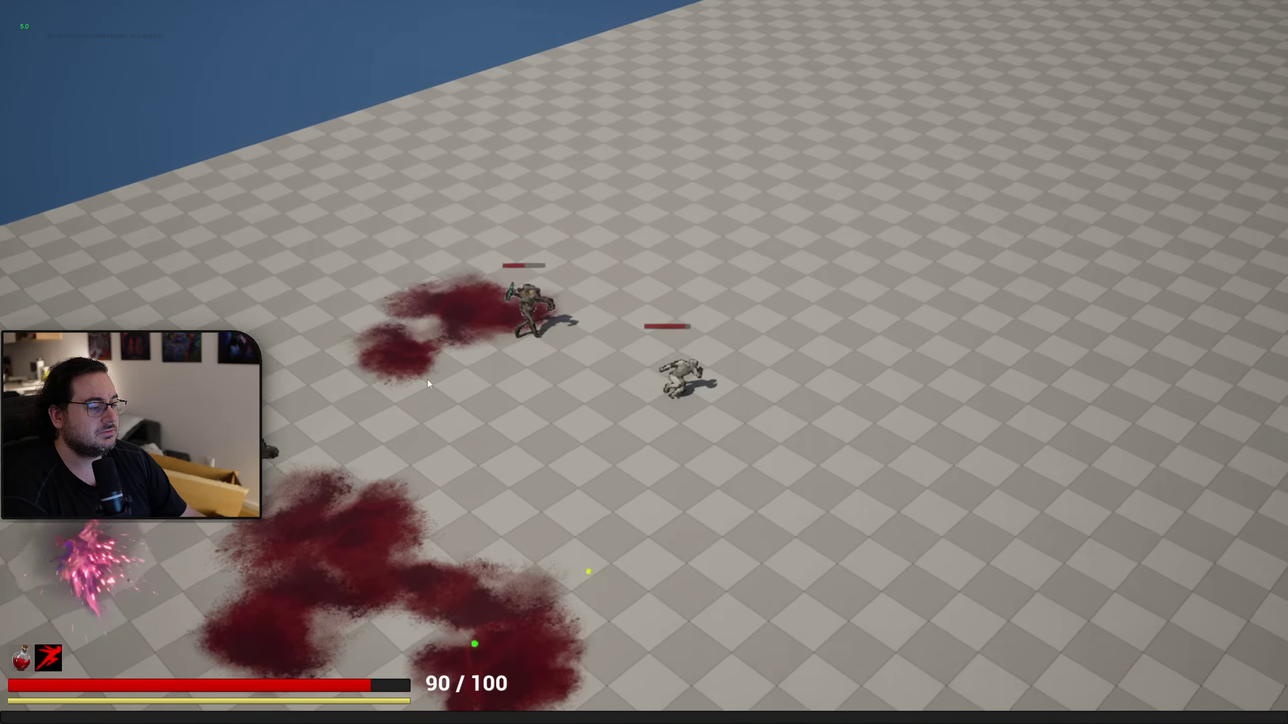
click(384, 316)
key(d)
key(s)
click(540, 251)
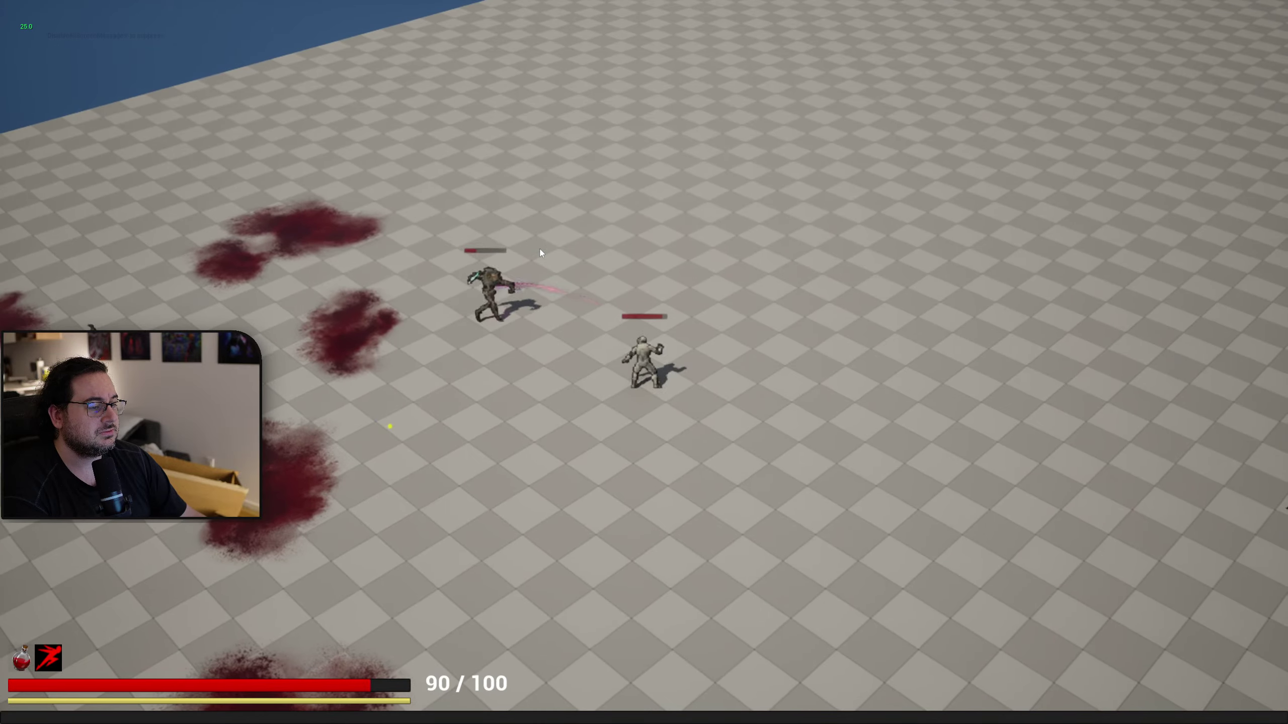
key(d)
key(s)
key(space)
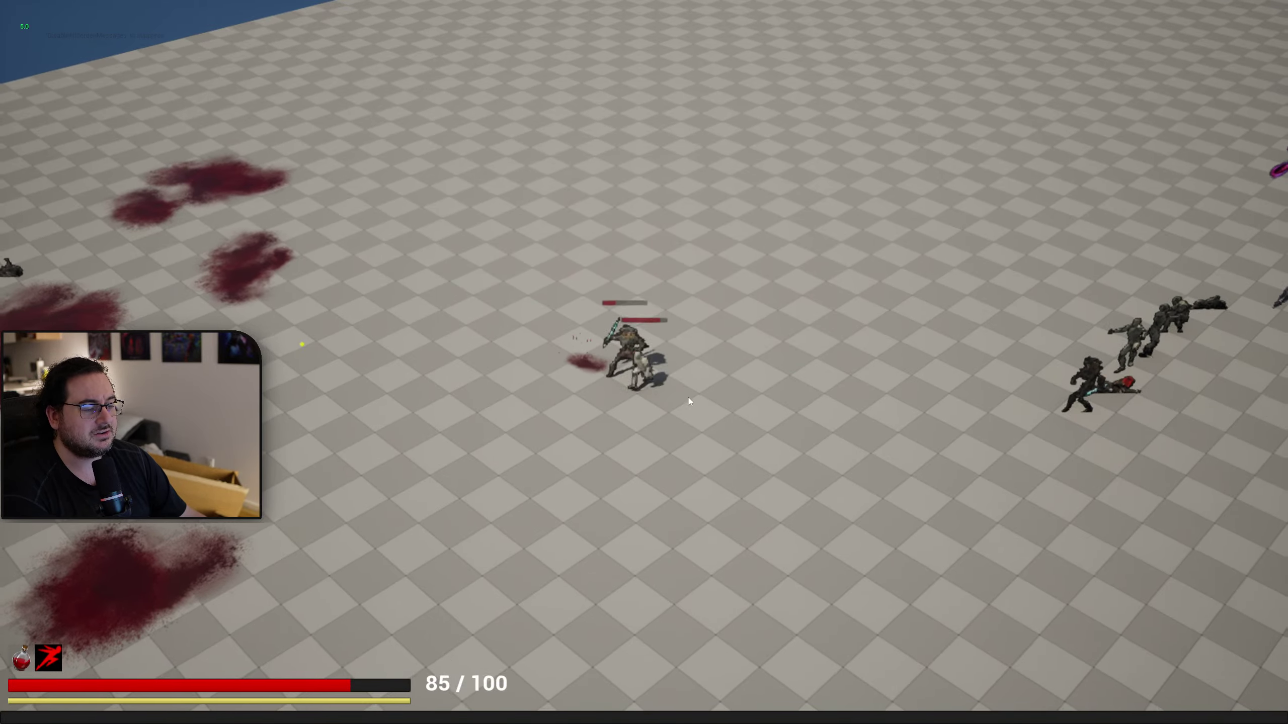
key(d)
key(s)
click(571, 289)
key(s)
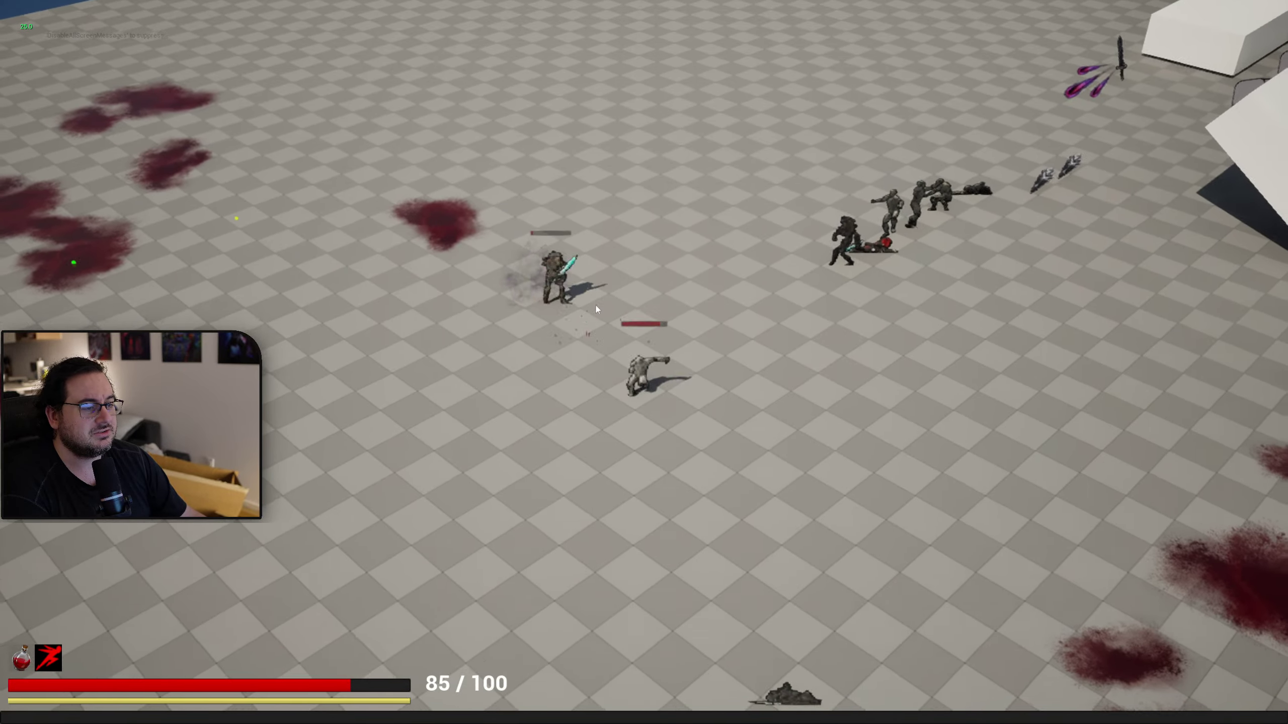
click(543, 302)
key(s)
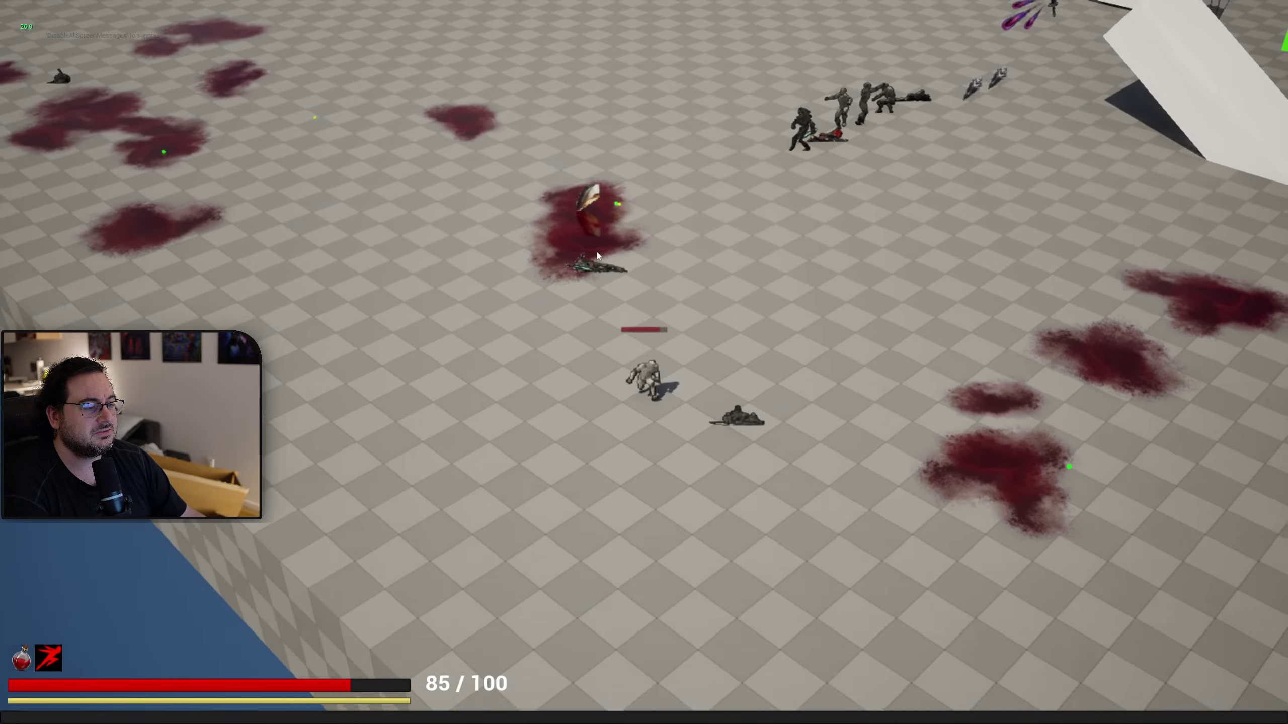
key(s)
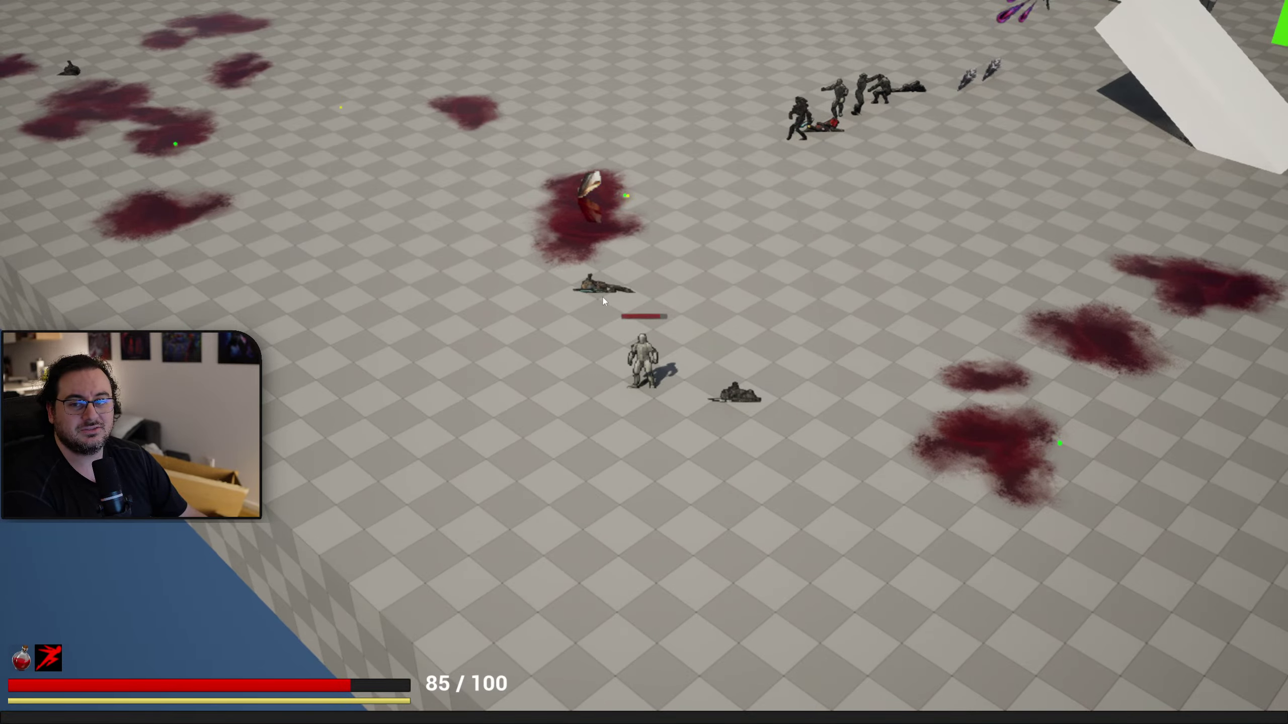
End the play session and look over the level's card pickups, green cube, and enemies from above.
key(Escape)
right_drag(611, 361, 659, 303)
key(w)
key(w)
key(d)
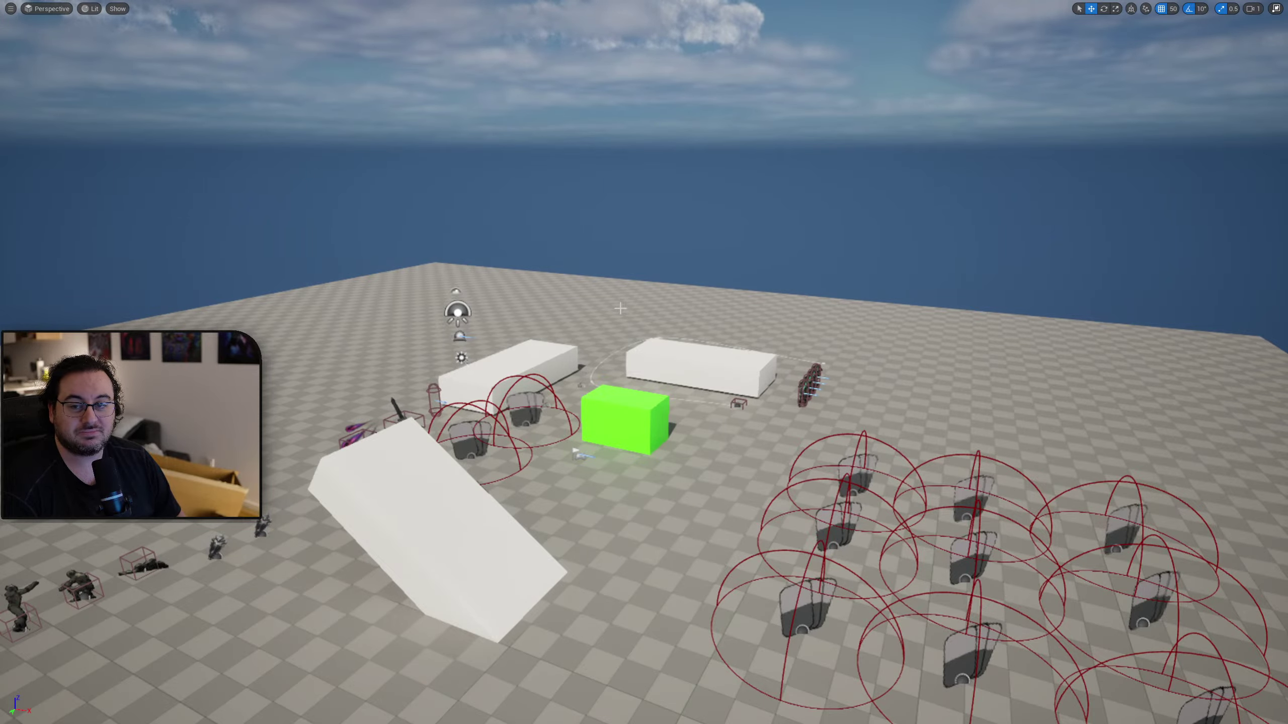
right_drag(775, 178, 907, 235)
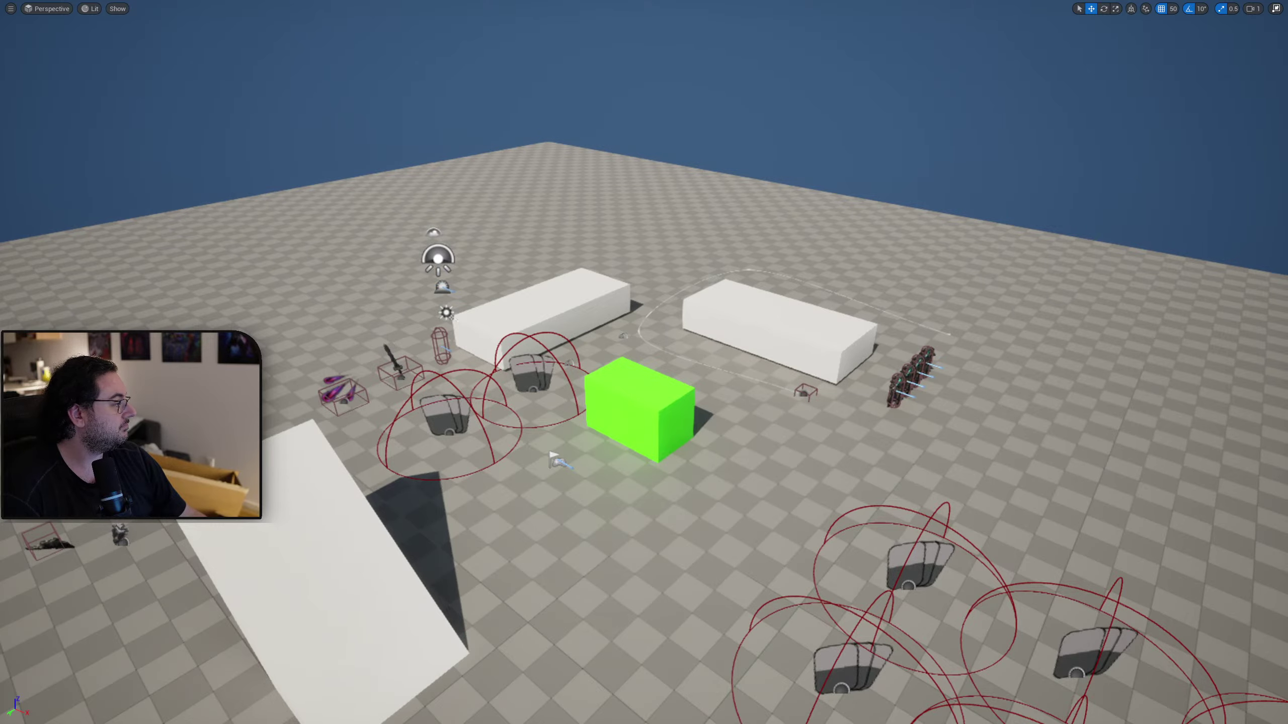
Switch to the Blueprint editor and review BP_Manny's Warp to Enemy, On Begin Attack, and Homing Attacks graphs.
key(alt+Tab)
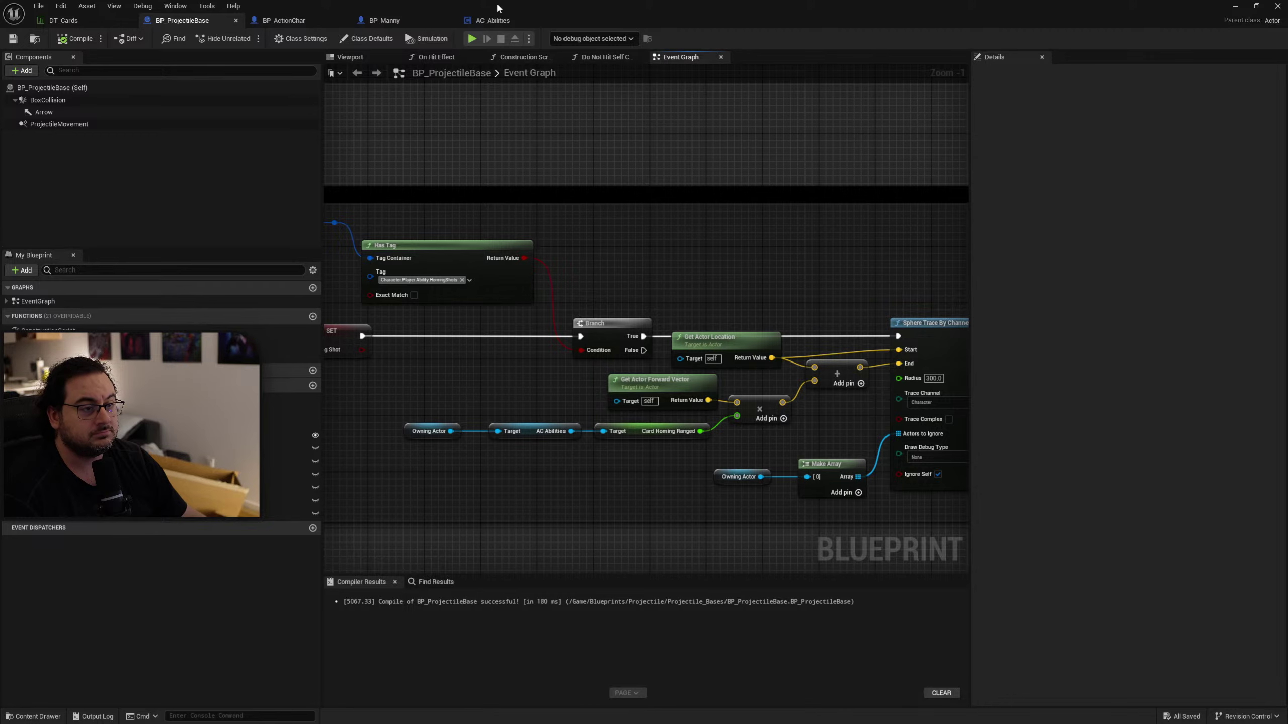
click(493, 20)
click(400, 20)
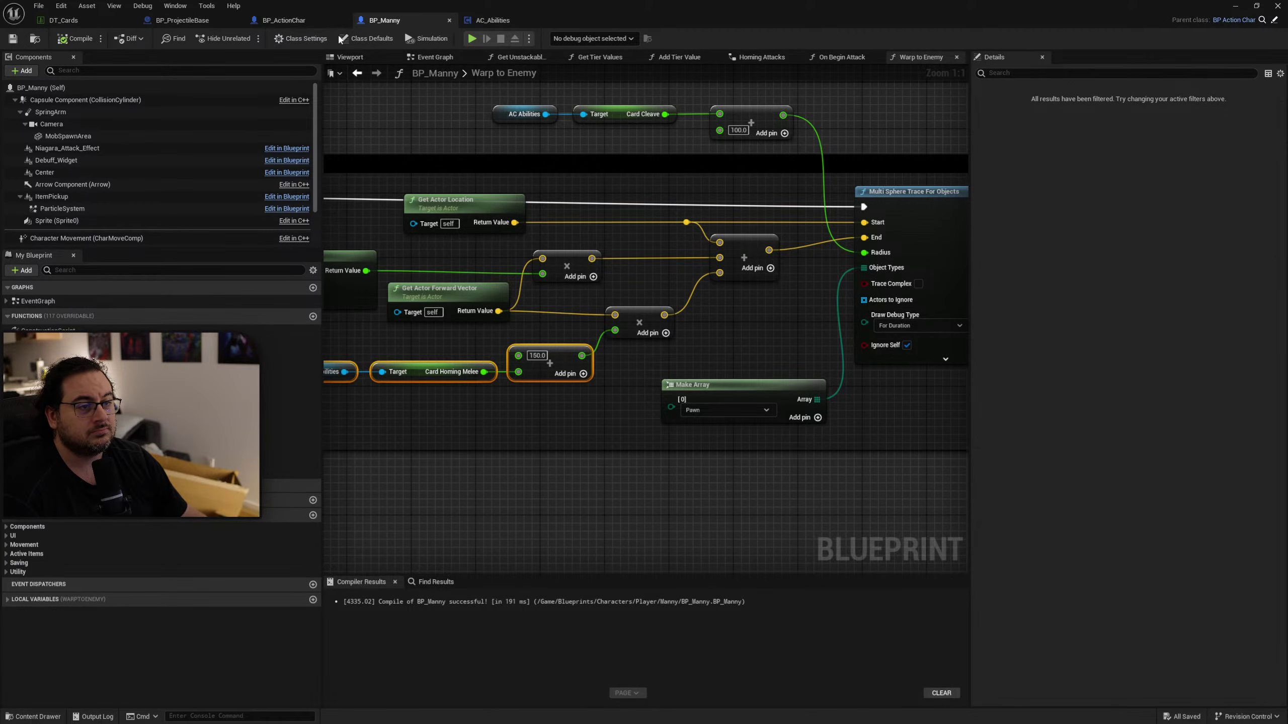
click(357, 73)
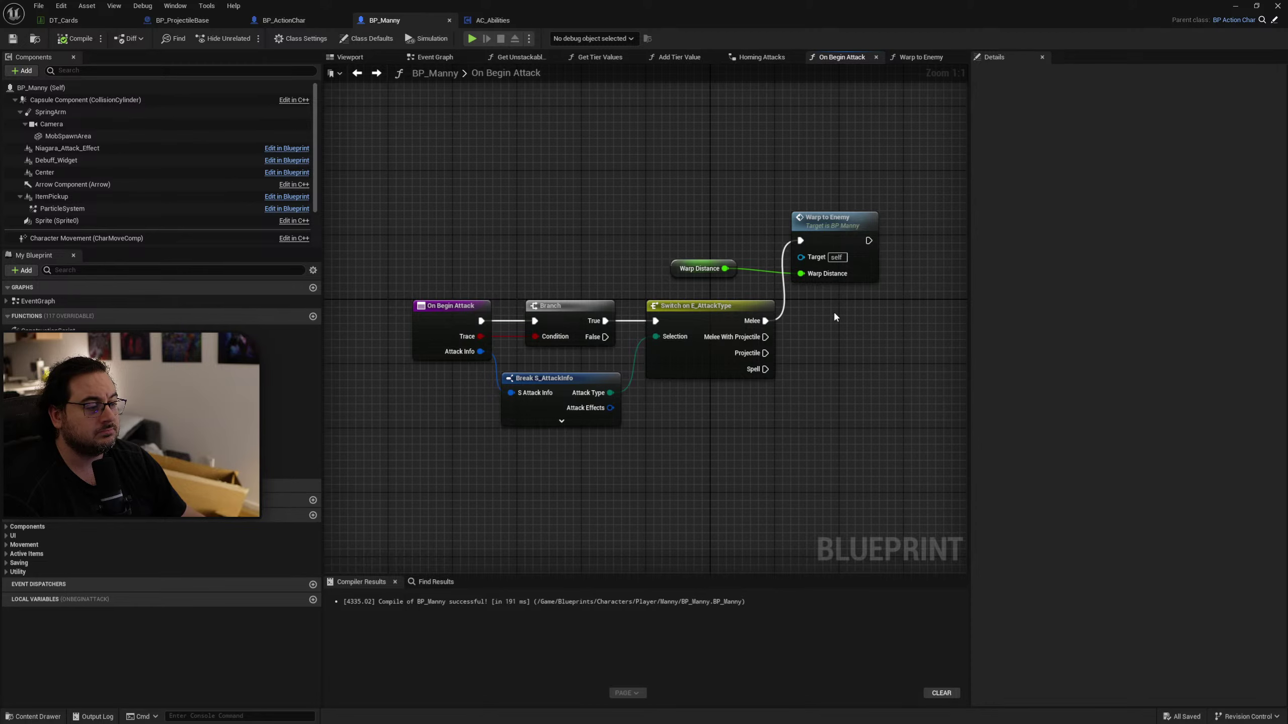
key(alt+Left)
right_drag(801, 295, 778, 321)
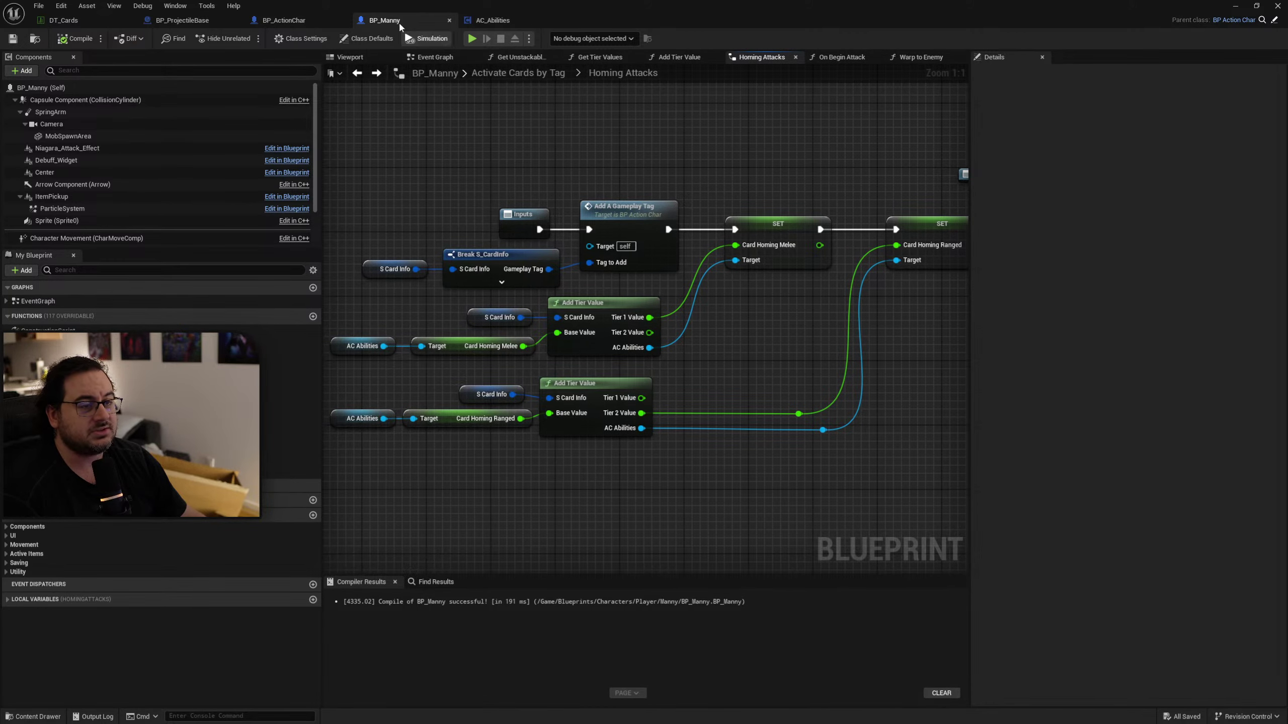
In DT_Cards, set the Homing row's Var 2 values to 300, 400, and 500 for Tiers 1 to 3, and save the table.
click(63, 20)
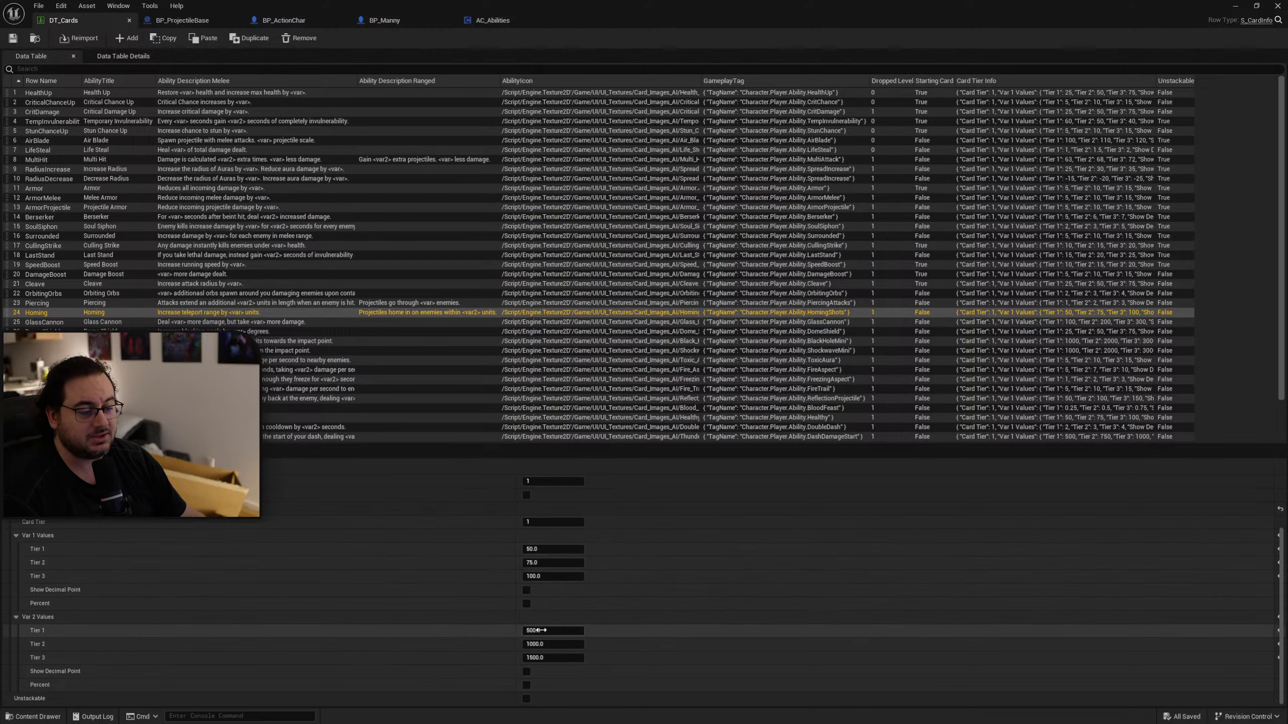
click(558, 658)
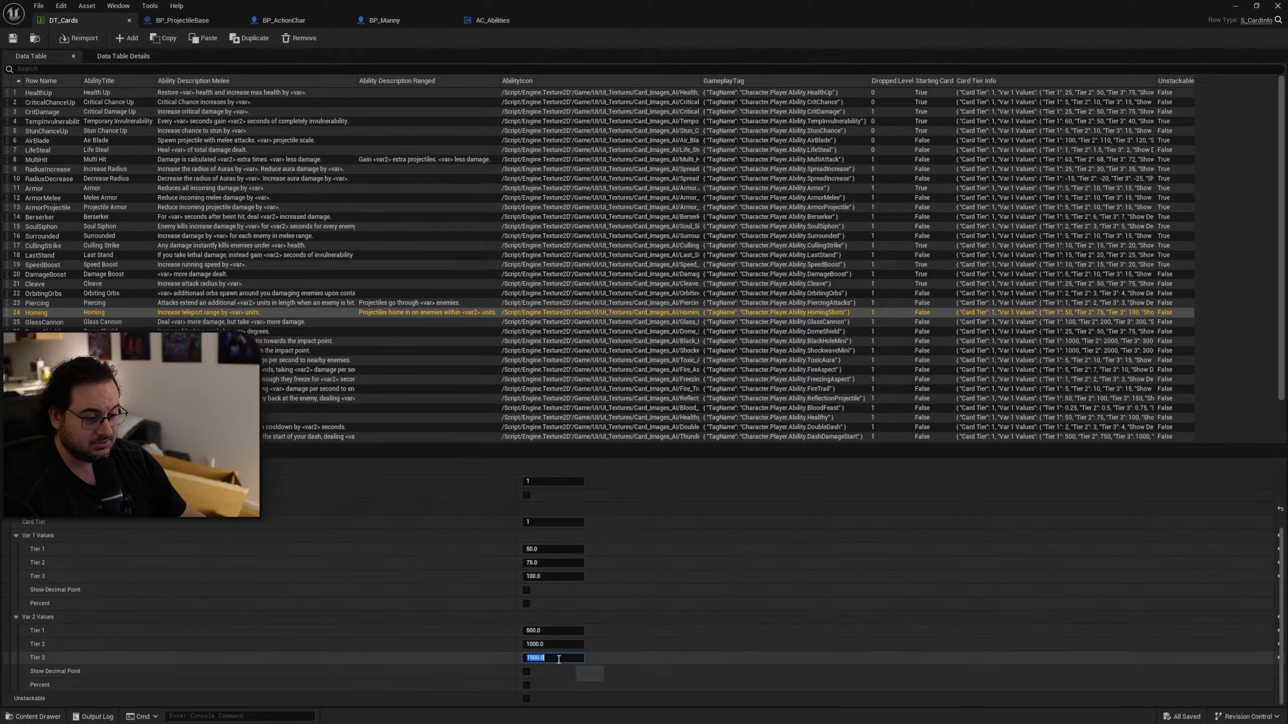
click(552, 630)
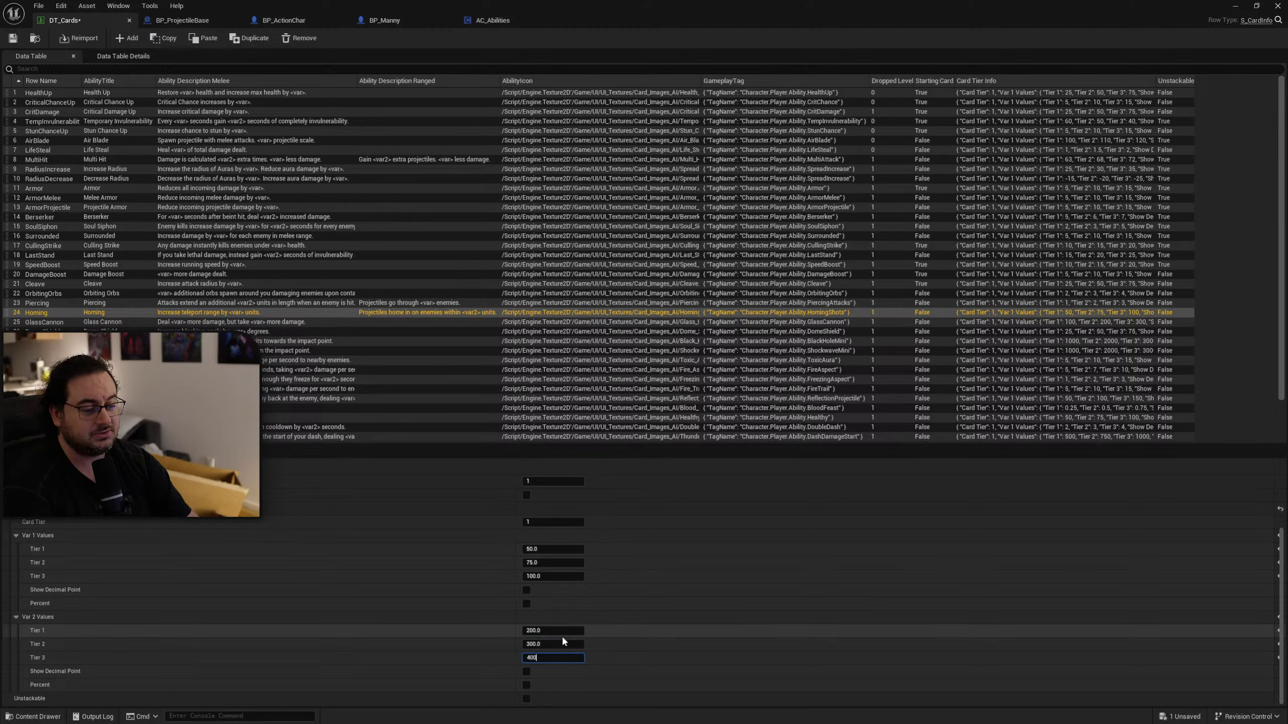
key(Return)
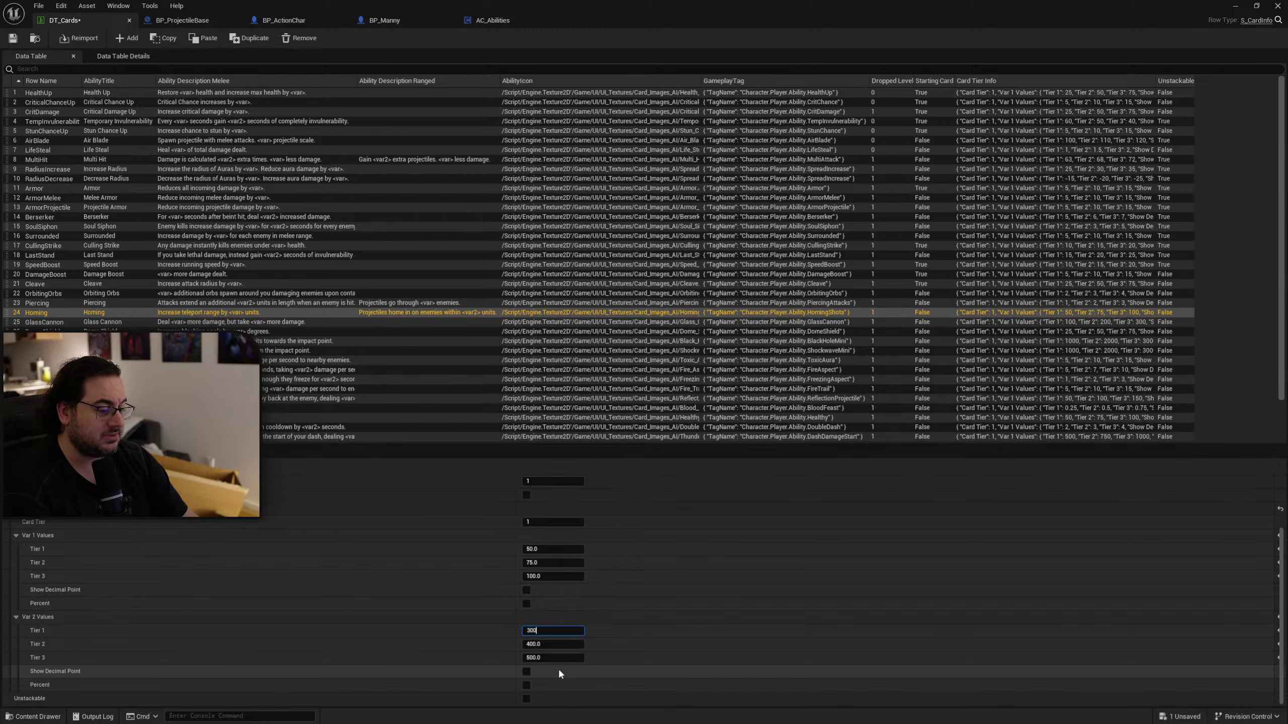
click(496, 644)
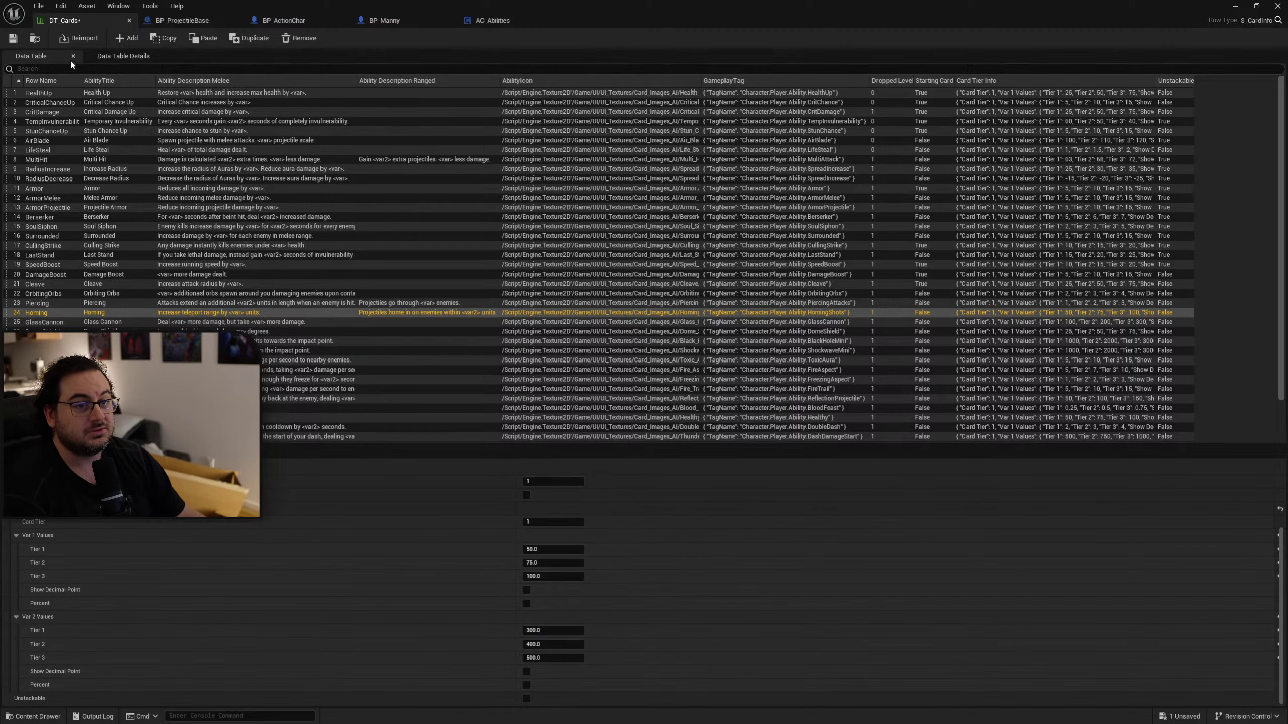
click(13, 40)
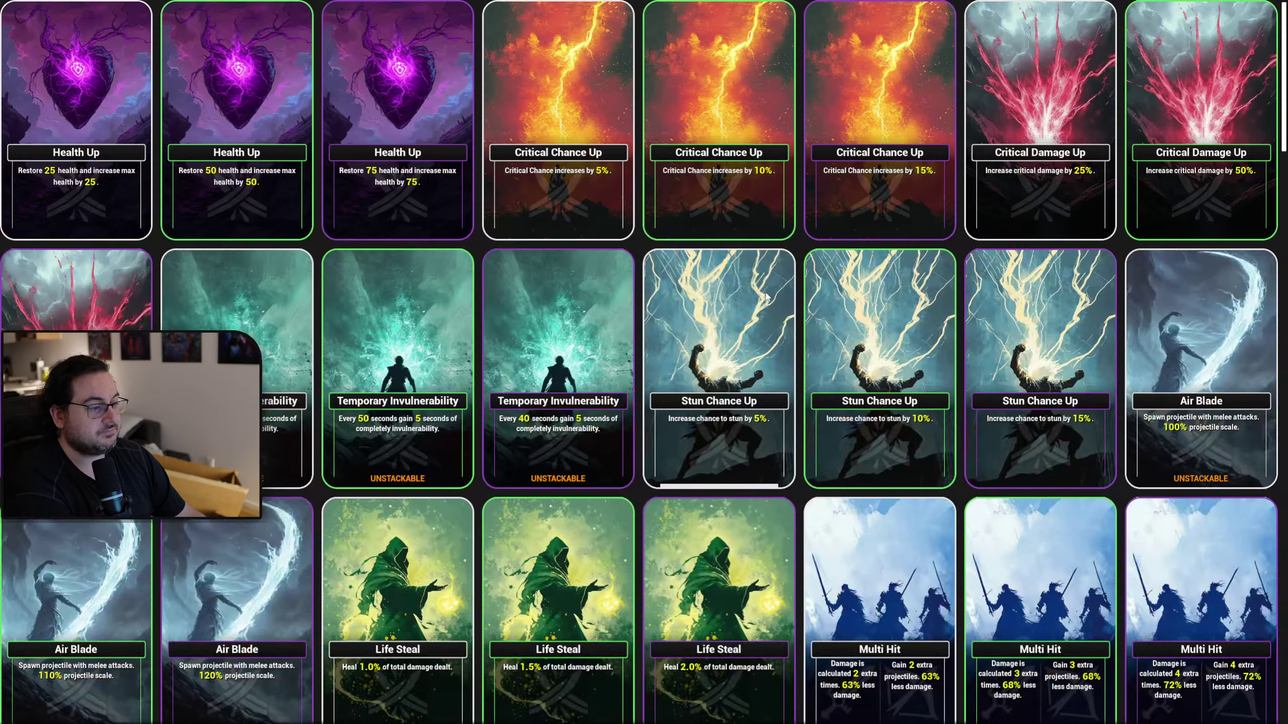
Look through the ability card list, and move the character to the purple projectile pickup and back towards the enemies.
scroll(755, 298, down, 15)
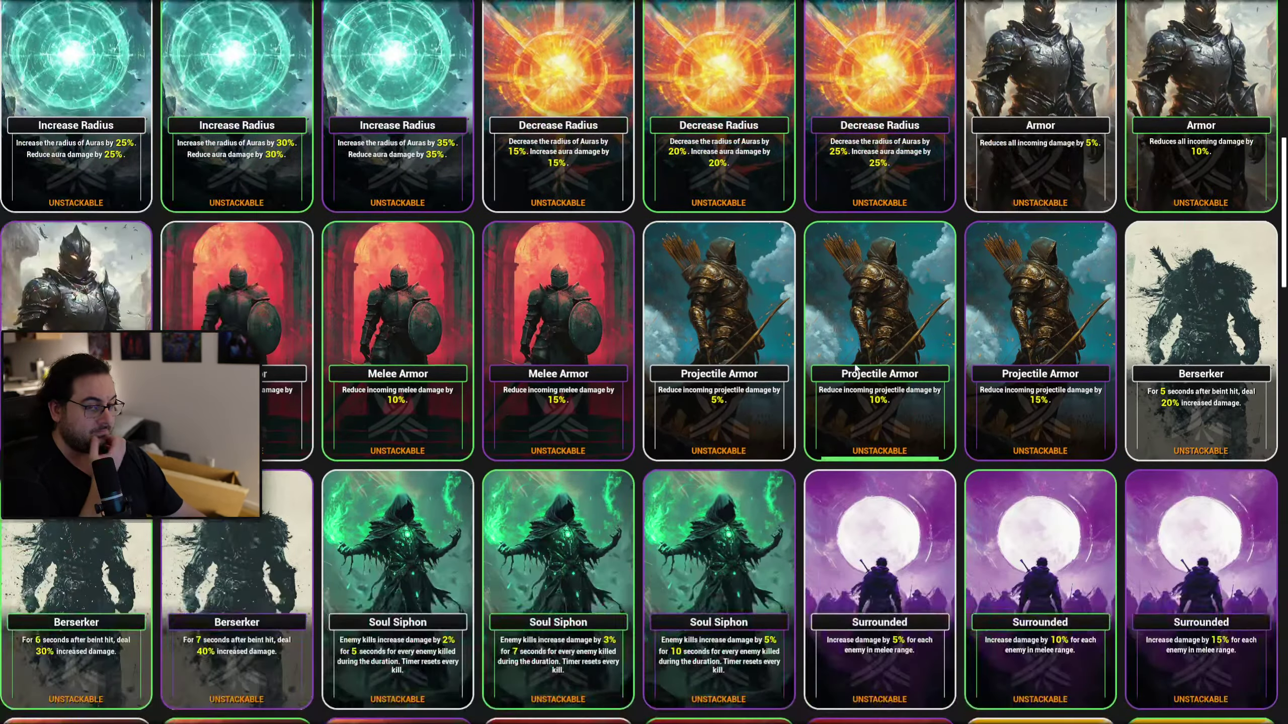
scroll(856, 363, down, 12)
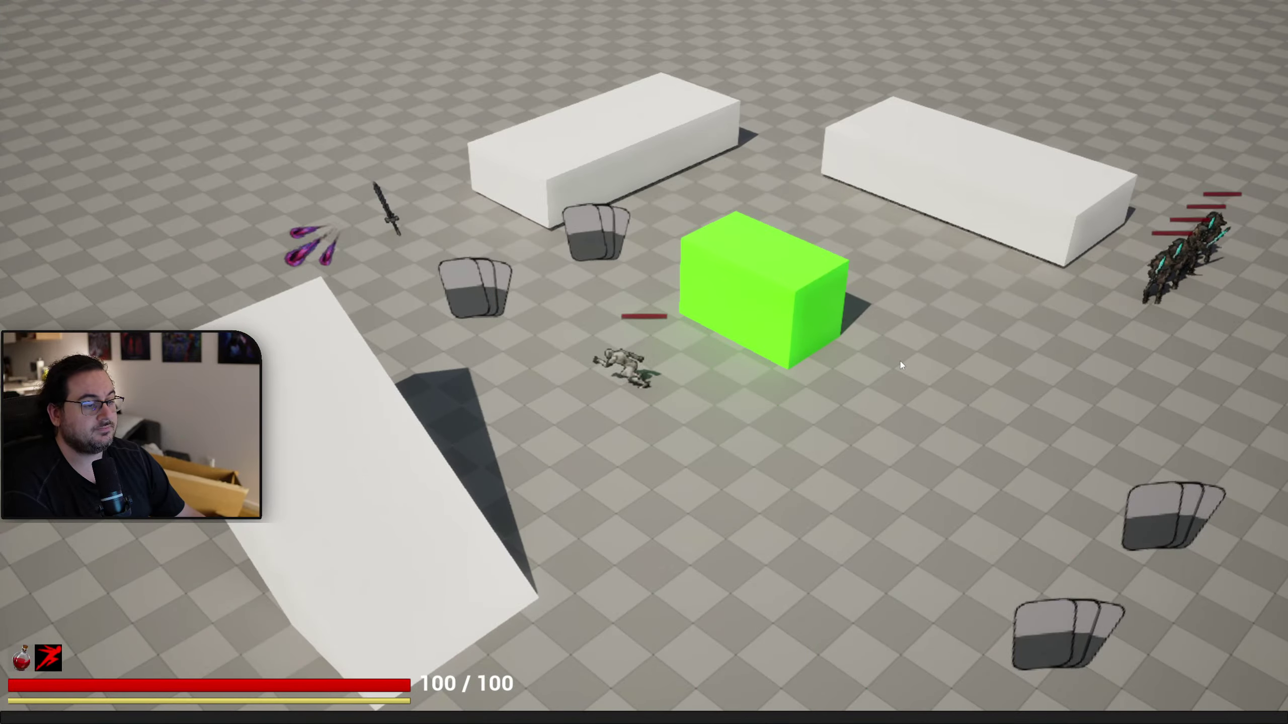
key(a)
key(w)
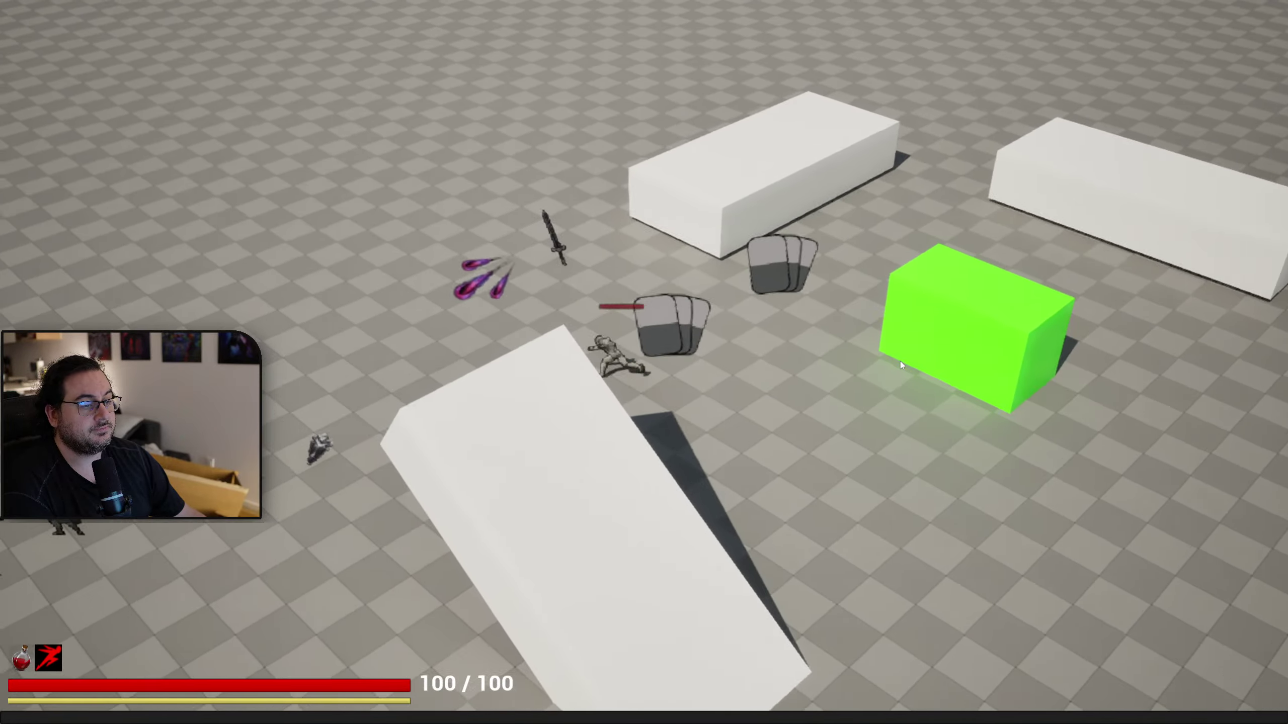
key(d)
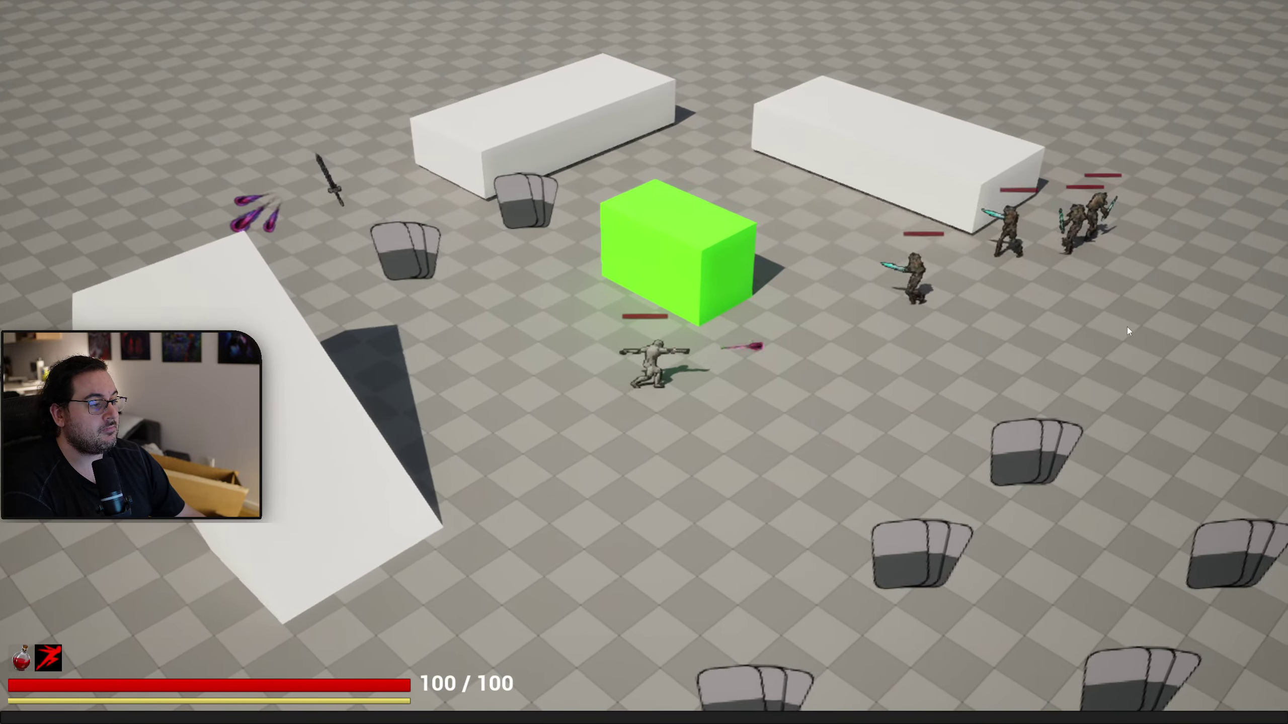
Fire projectiles around the approaching enemies while retreating past the white ramp to test the ranged homing.
click(1054, 312)
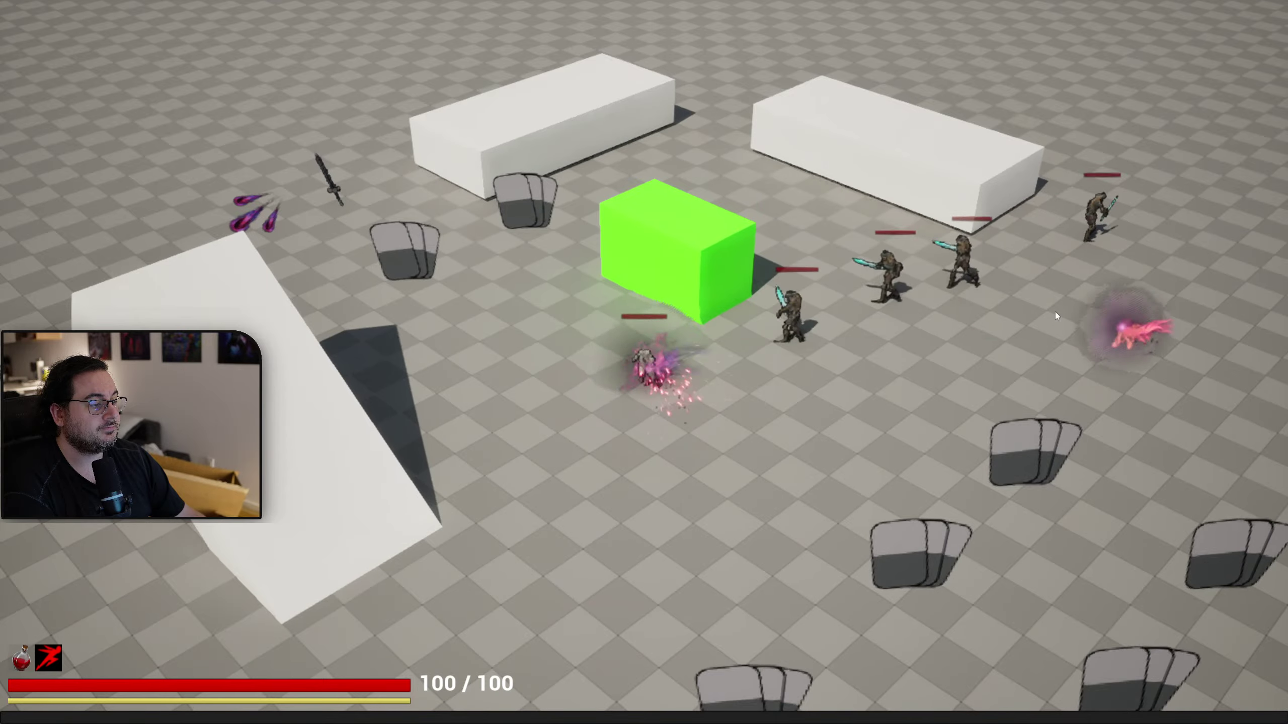
key(a)
key(s)
key(a)
key(s)
click(1063, 251)
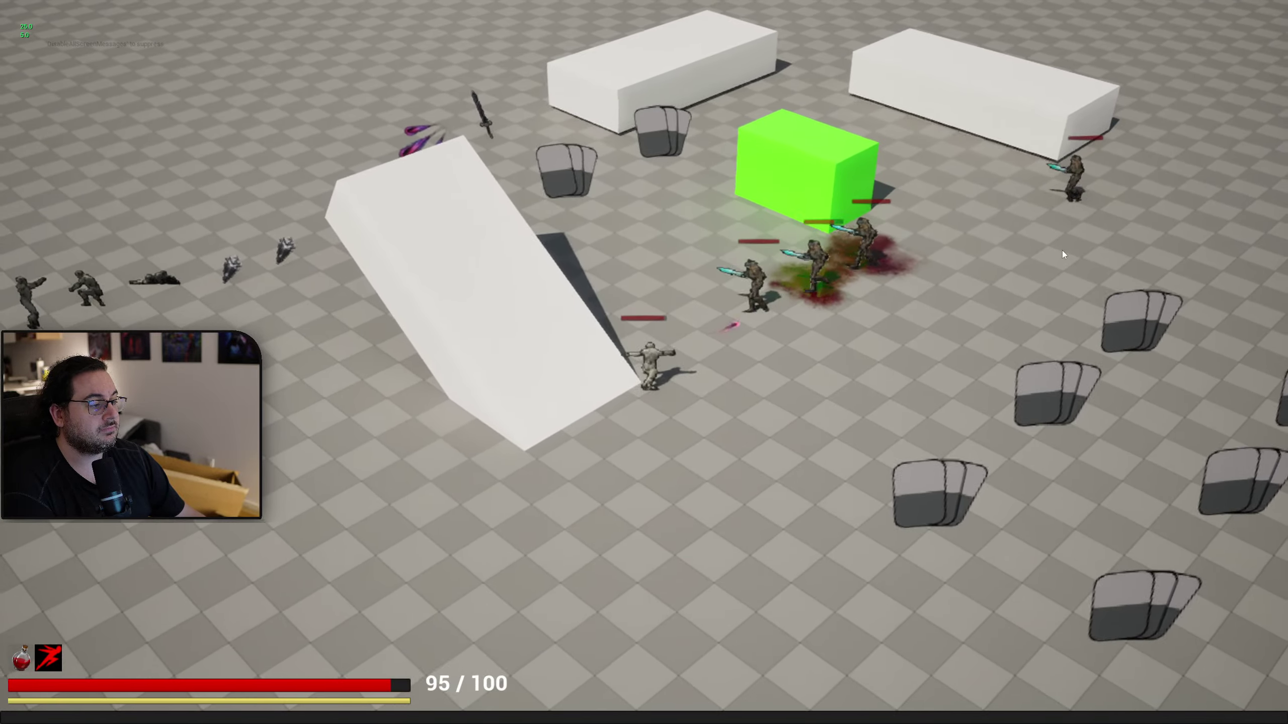
key(s)
key(a)
key(space)
click(972, 207)
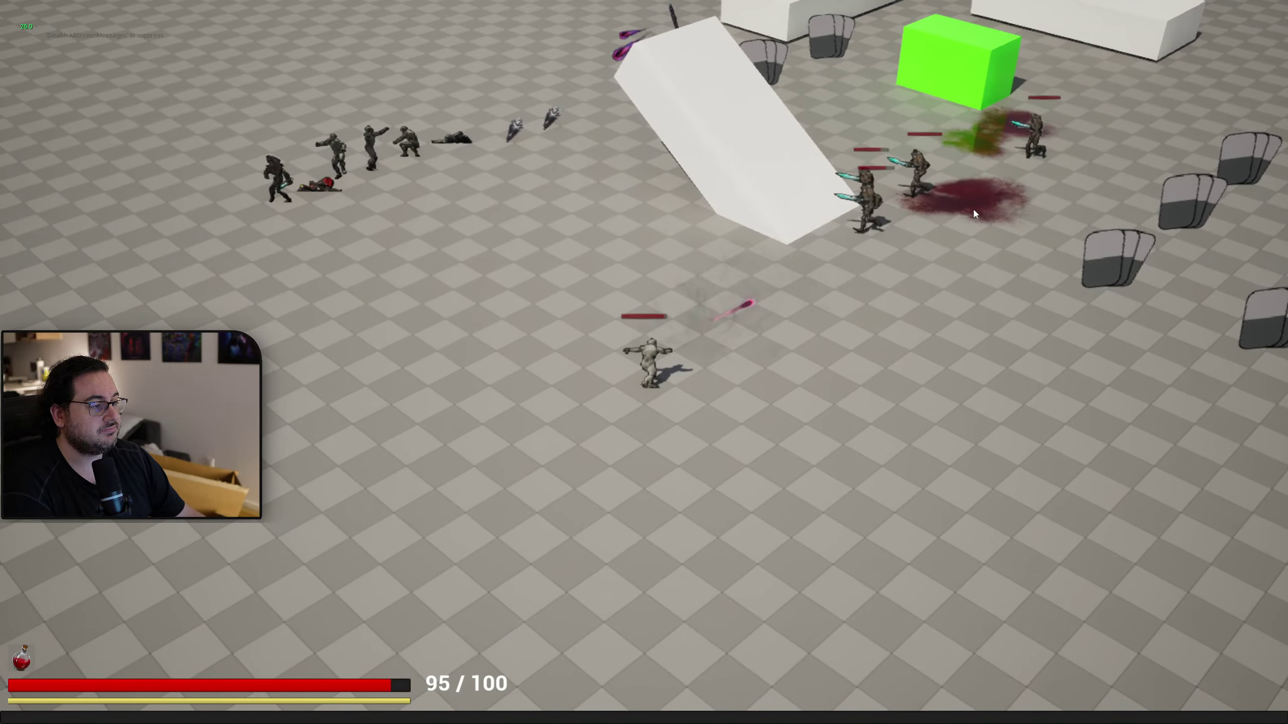
key(a)
key(s)
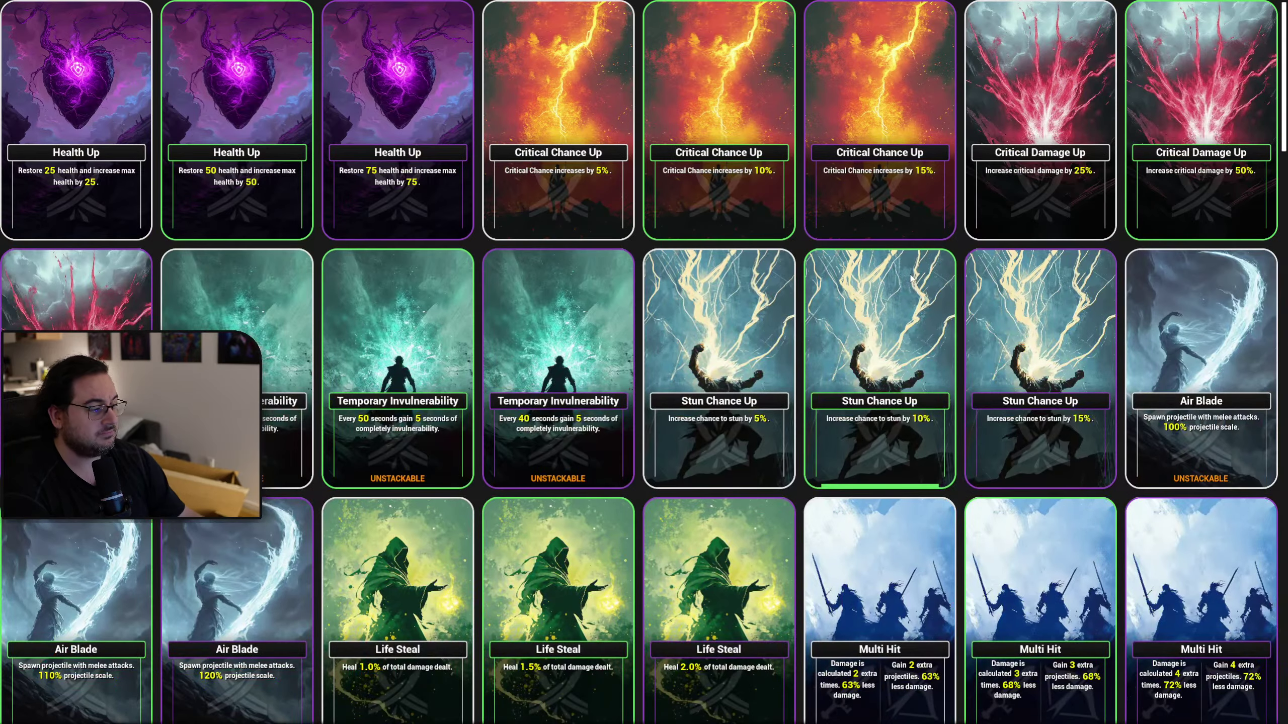
Choose the Homing card that homes in on enemies within 500 units from the card list.
scroll(1002, 318, down, 5)
scroll(1002, 319, down, 10)
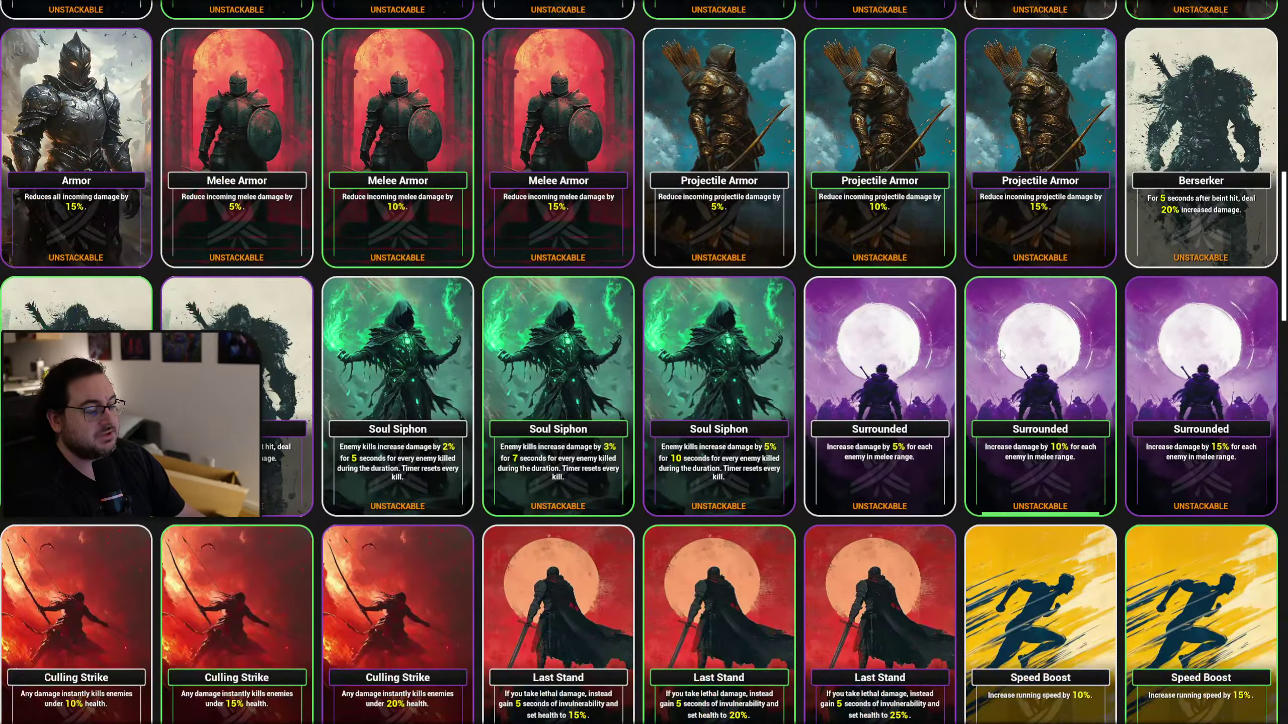
scroll(1003, 371, down, 5)
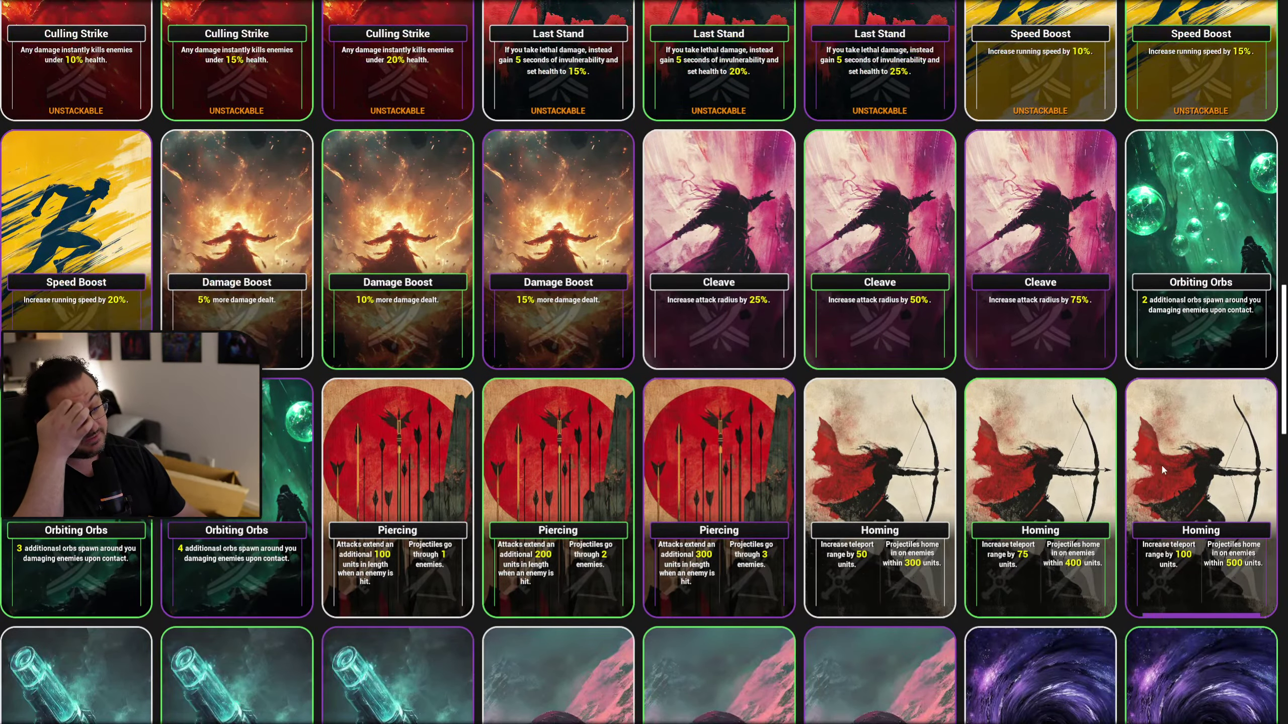
click(1190, 481)
click(1189, 426)
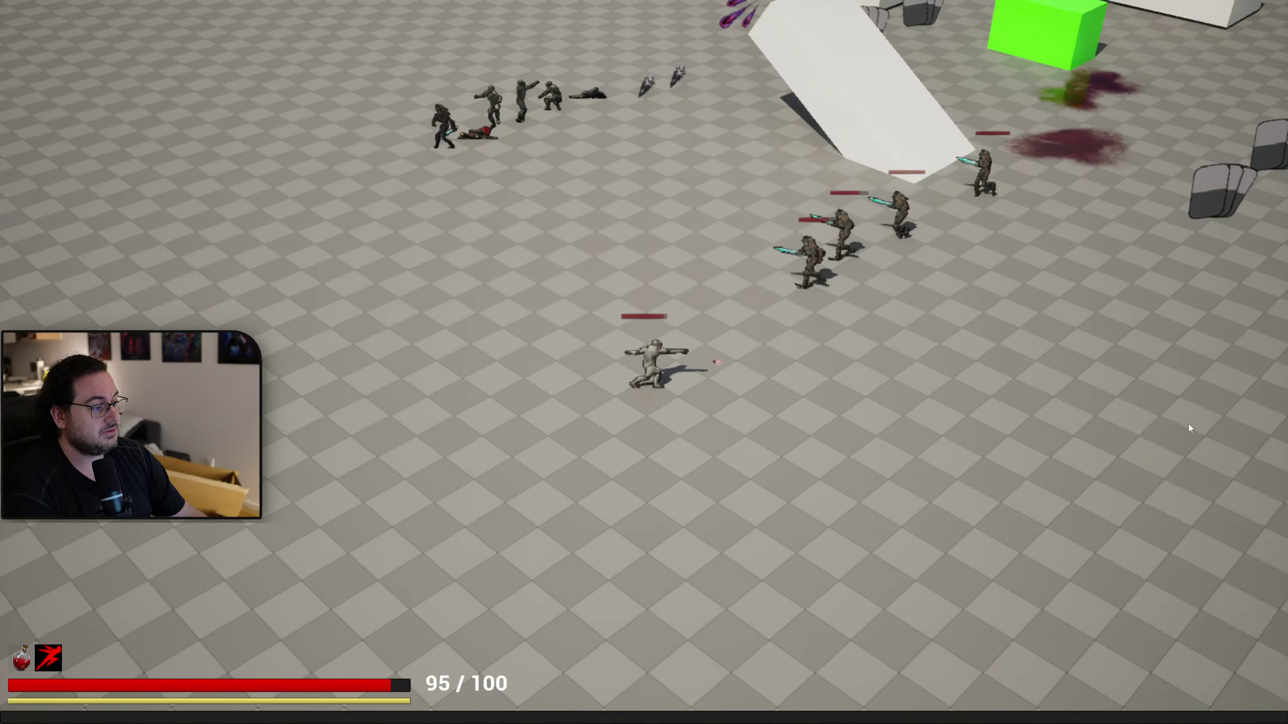
Test the stronger homing by firing off-target shots at the enemy group while dashing and retreating across the open floor.
click(982, 282)
key(space)
click(872, 130)
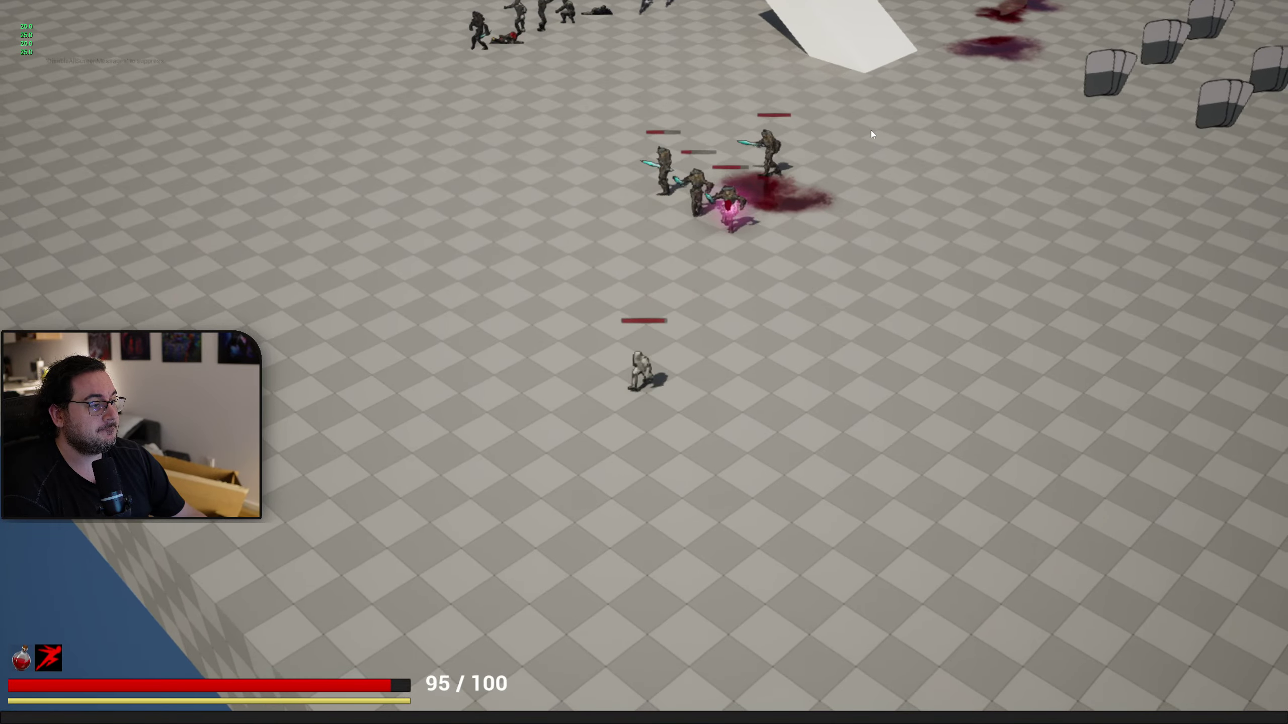
key(d)
key(s)
click(737, 134)
key(d)
key(s)
click(635, 144)
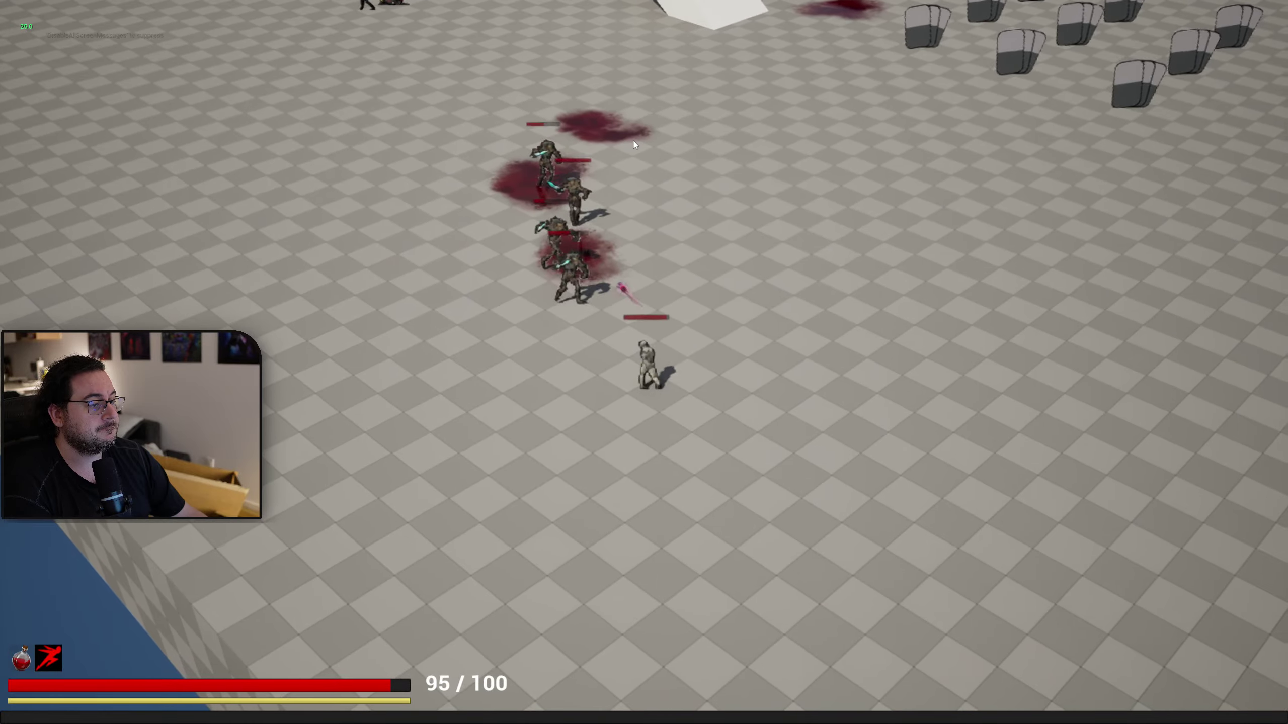
Keep firing homing shots at the pursuing enemies while circling along the platform's edge and back towards the ramp.
key(d)
click(346, 364)
key(d)
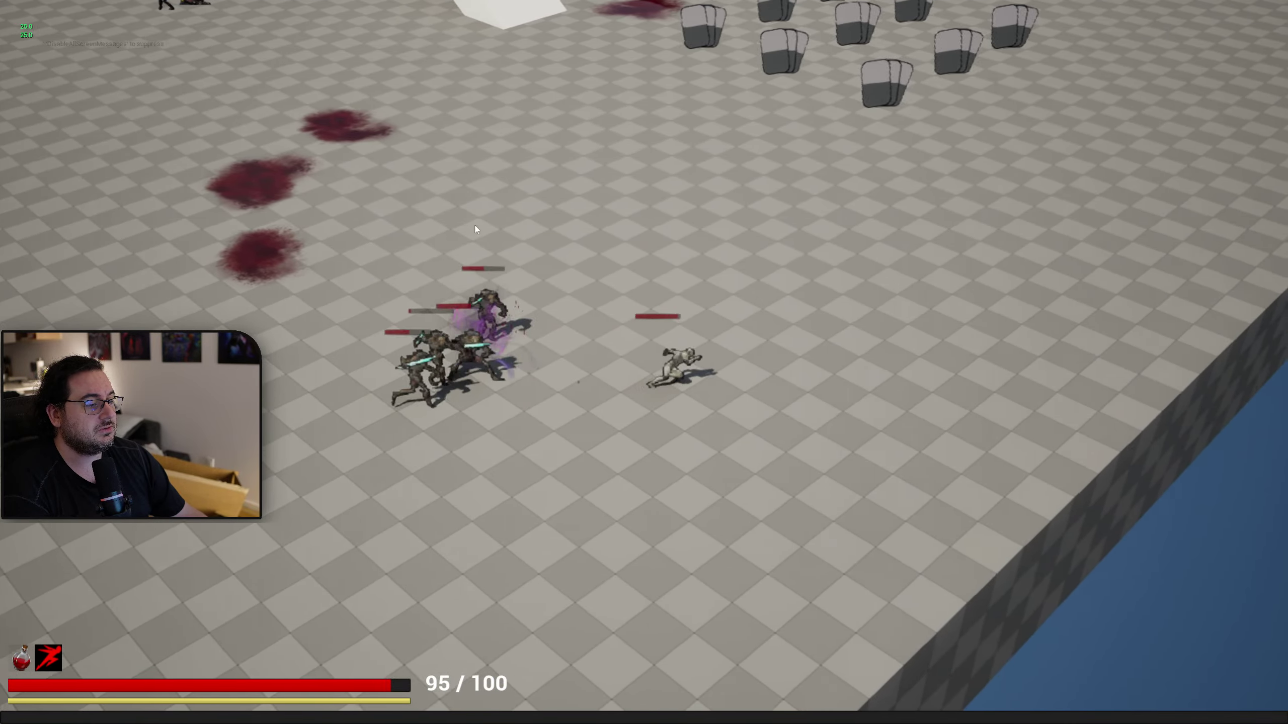
key(w)
click(451, 310)
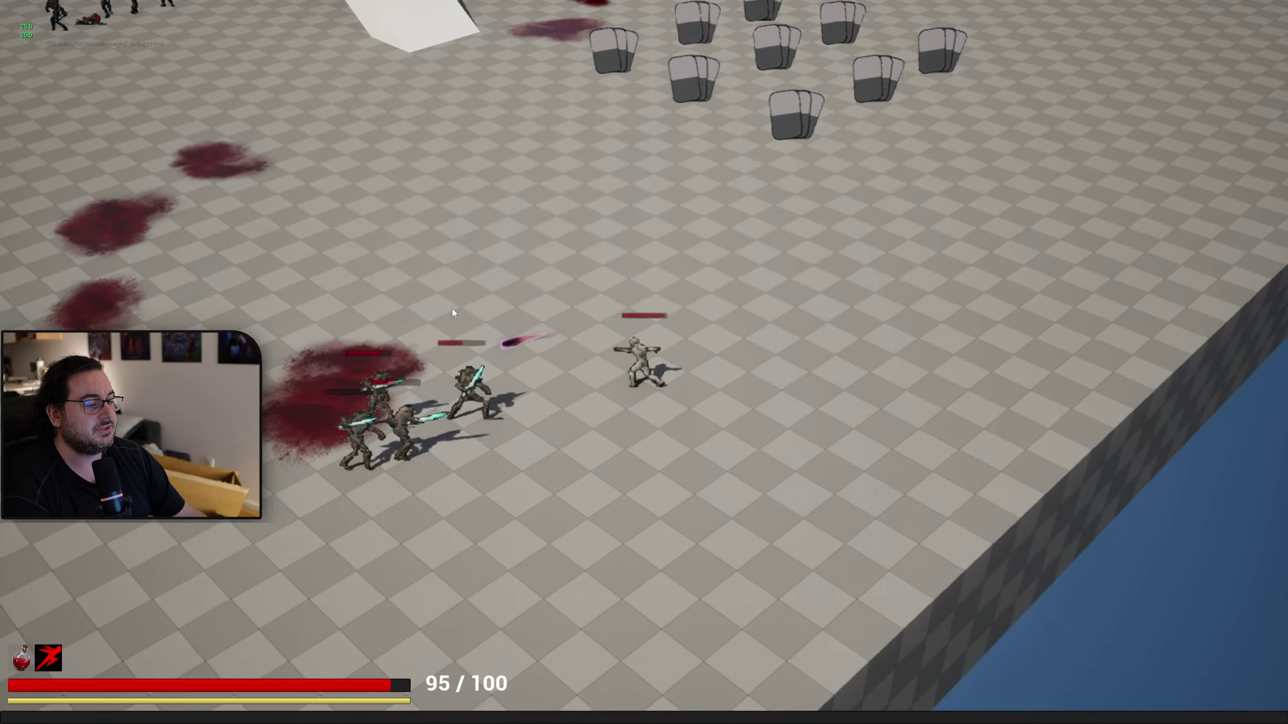
key(a)
key(w)
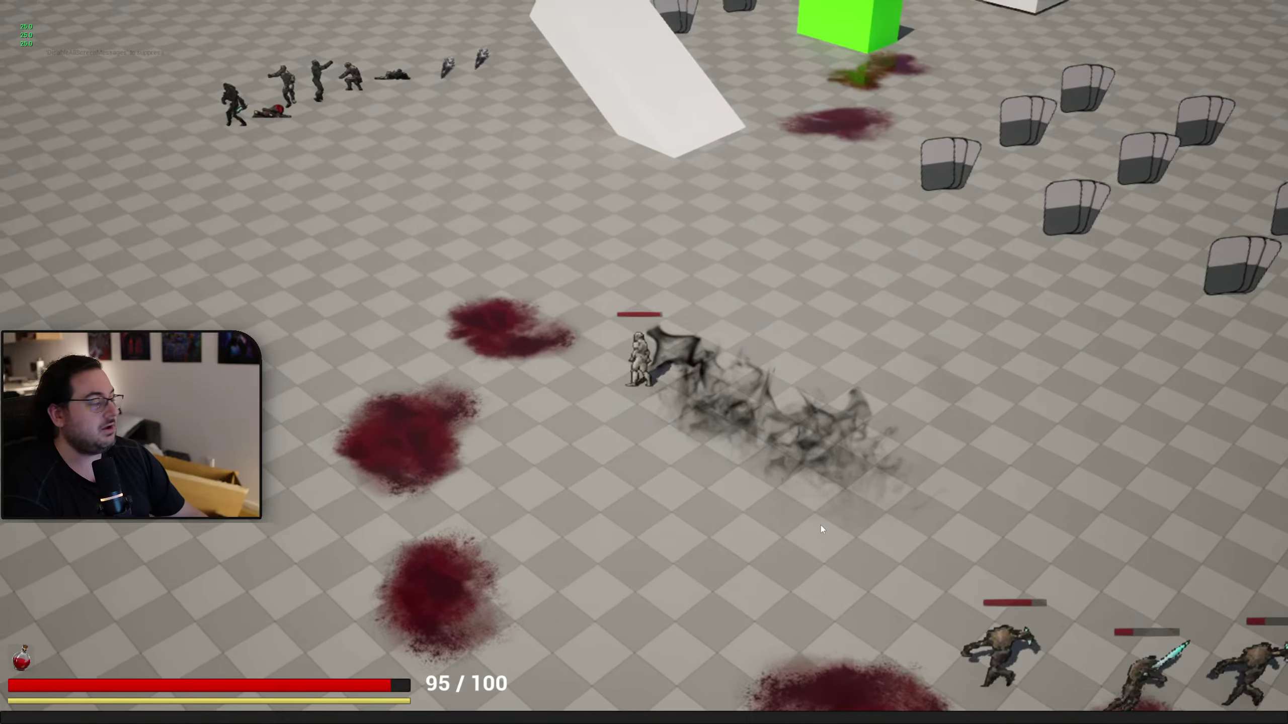
End the play session and survey the ramp, green cube, and enemy line-up in the level.
key(Escape)
right_drag(827, 292, 771, 280)
key(w)
key(a)
key(w)
key(d)
key(s)
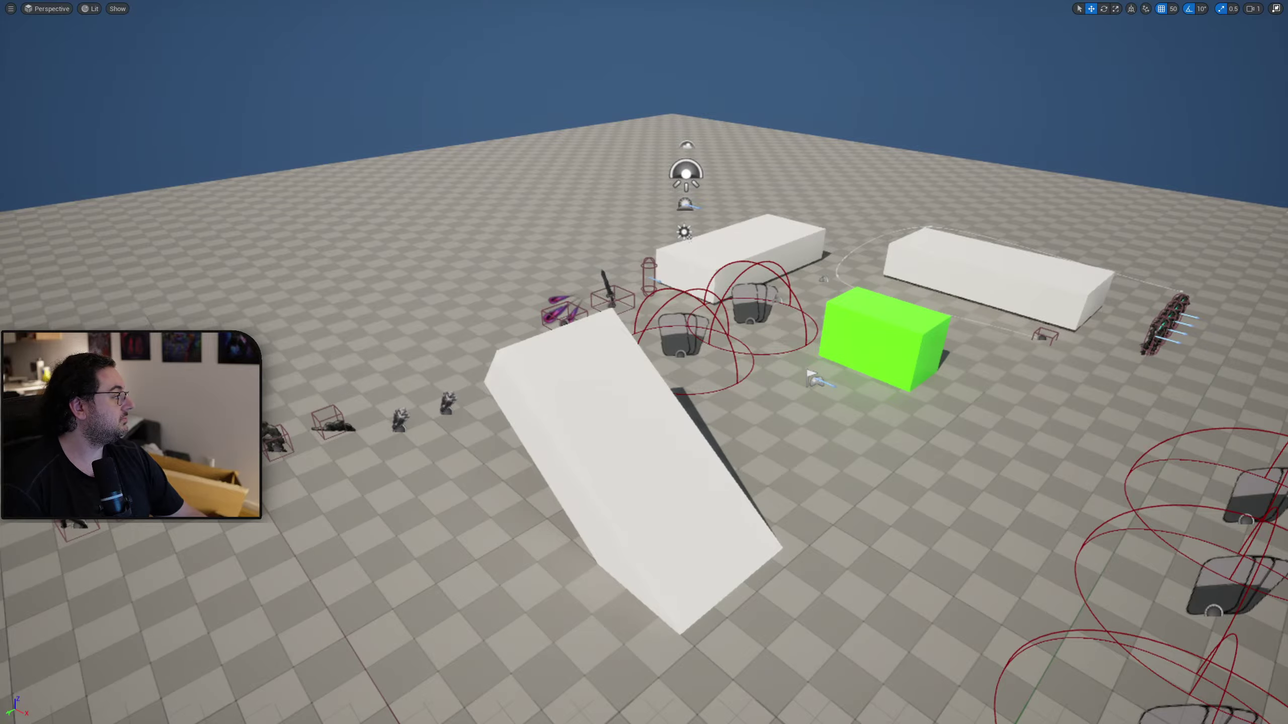
In BP_ProjectileBase's Event Graph, set the Sphere Trace By Channel node's Draw Debug Type to For Duration.
key(alt+Tab)
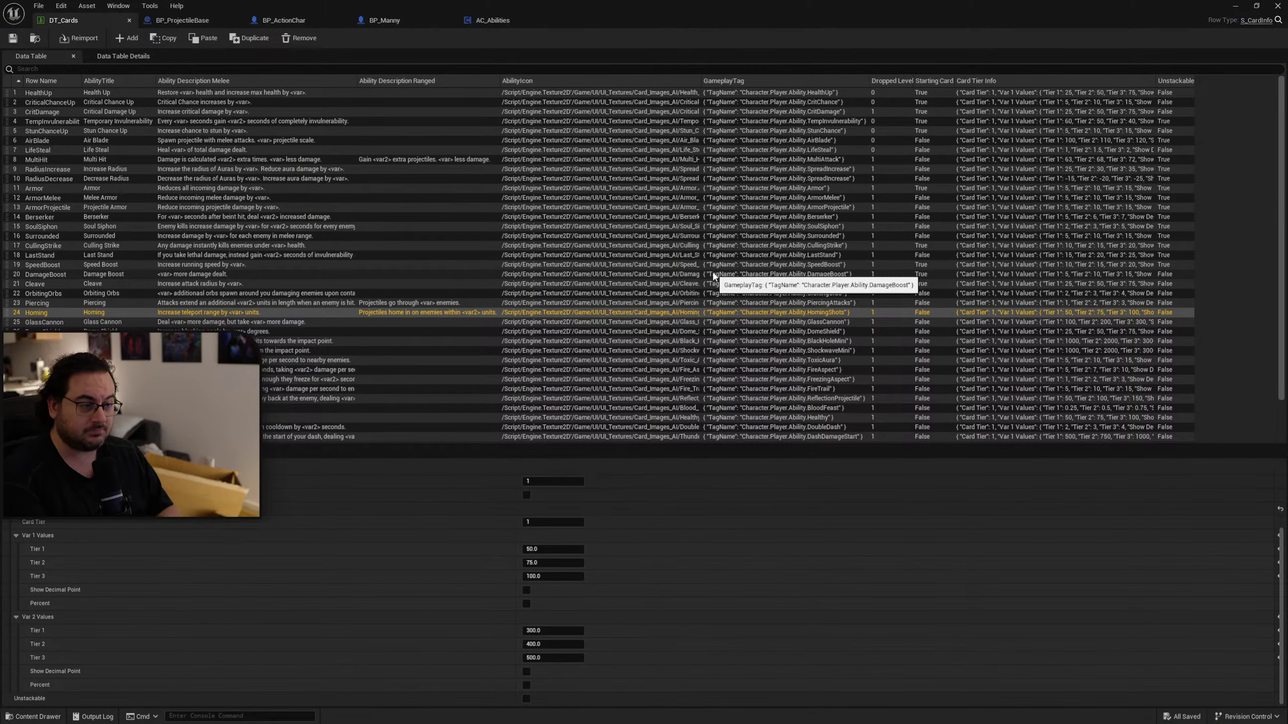
click(208, 20)
right_drag(647, 481, 501, 462)
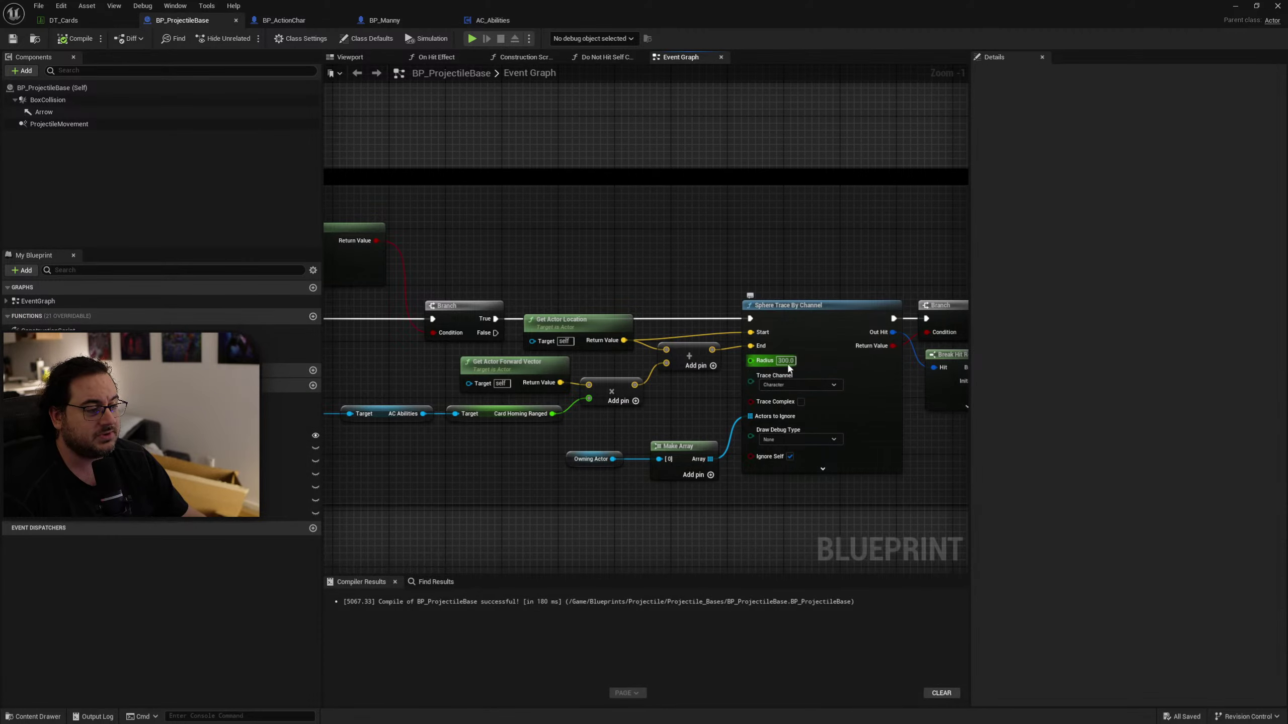
click(786, 360)
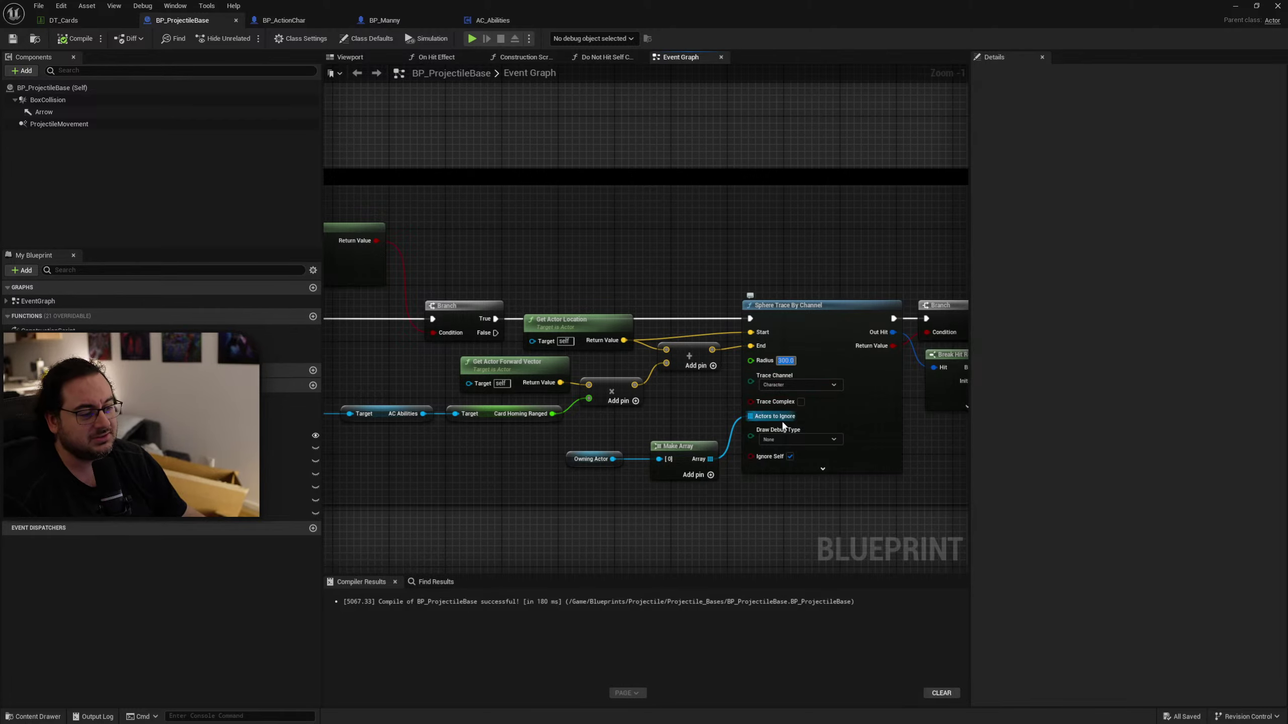
click(798, 439)
click(784, 460)
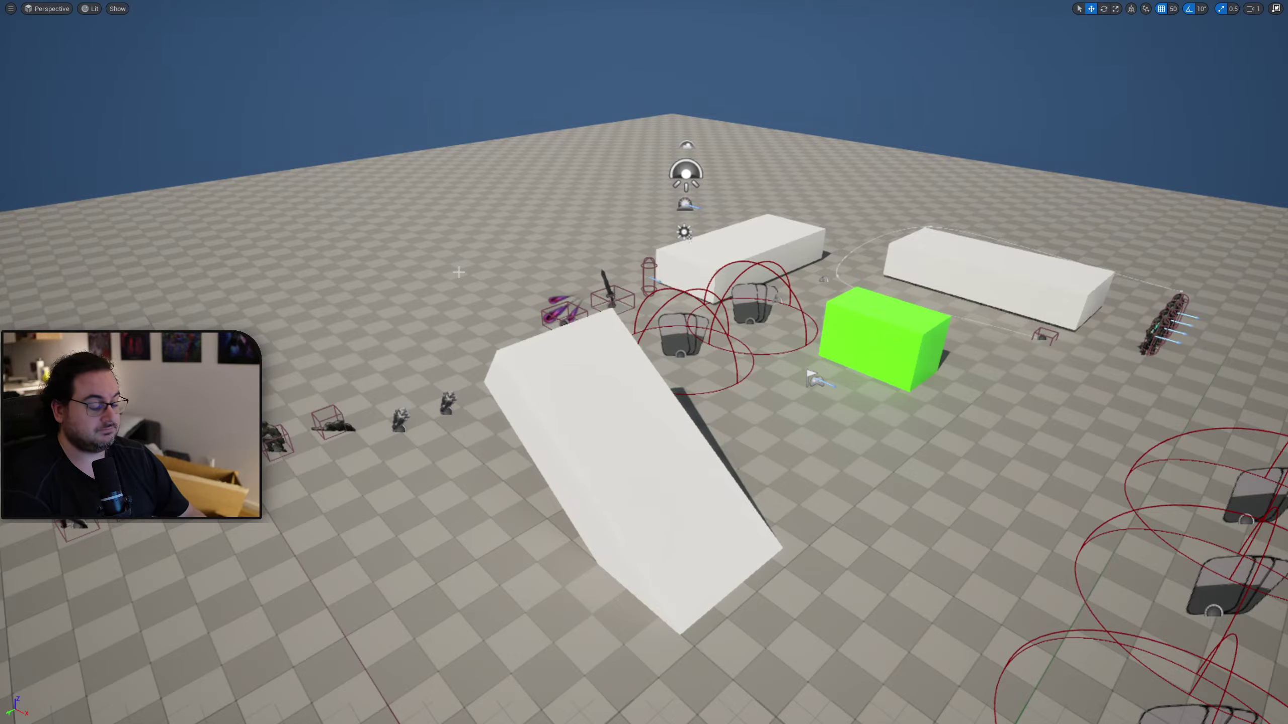
Start a play session, collect the projectile weapon pickup, and fire test shots across the empty floor.
key(alt+p)
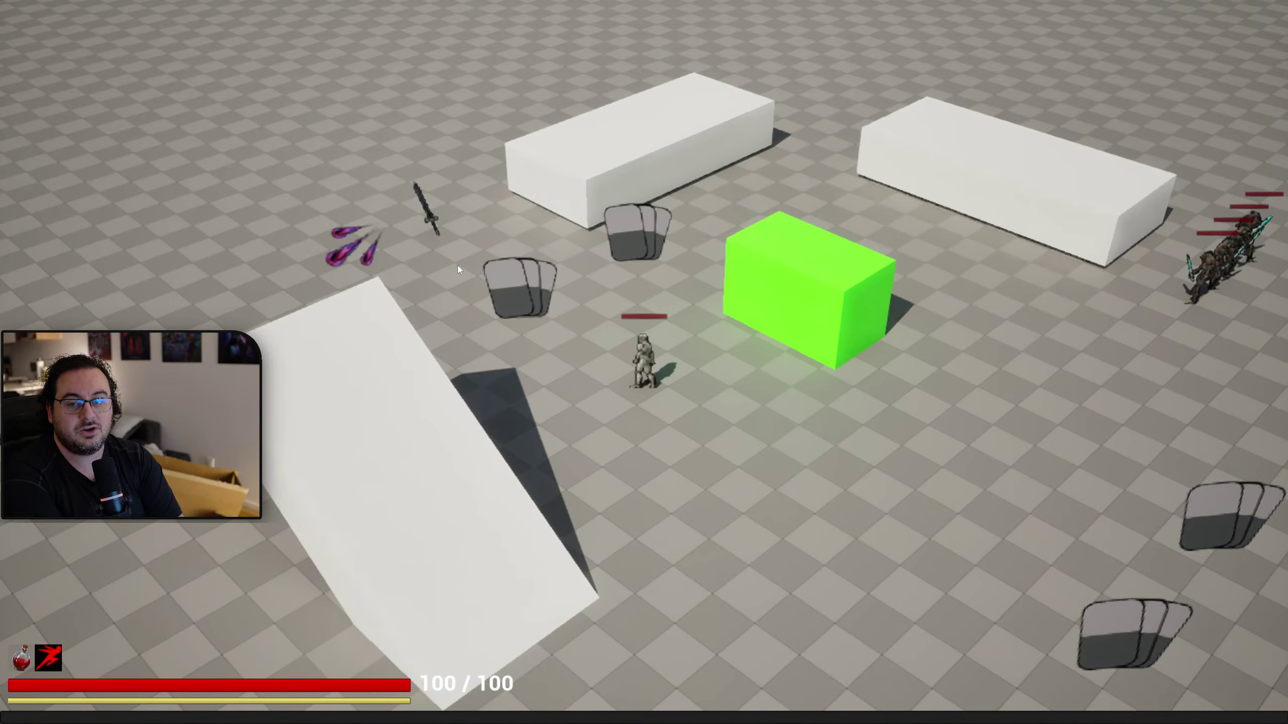
key(a)
key(w)
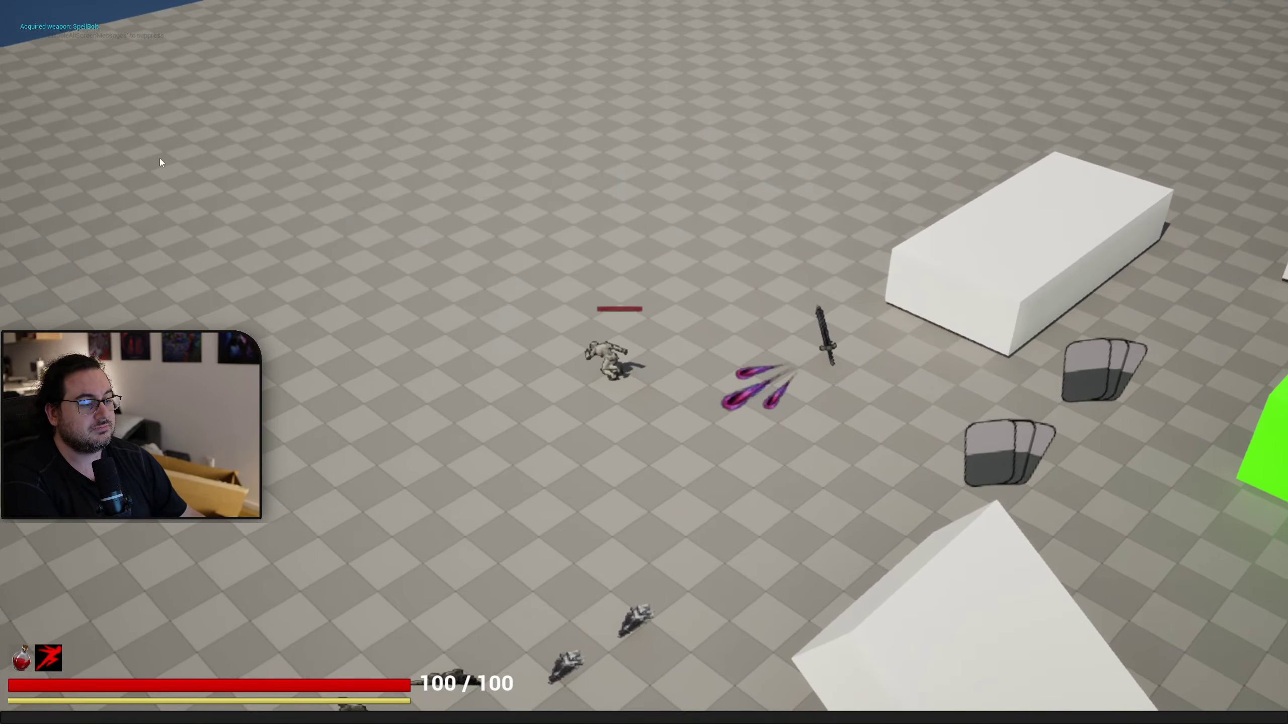
click(536, 127)
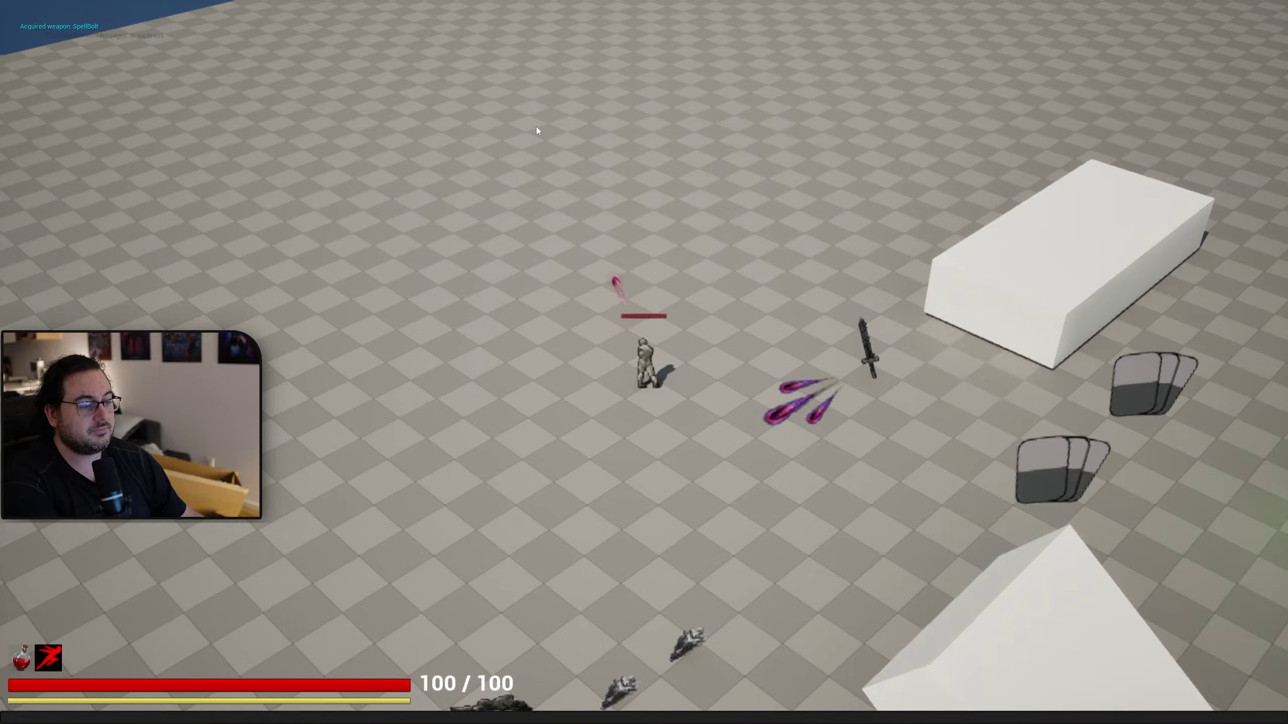
click(476, 204)
key(a)
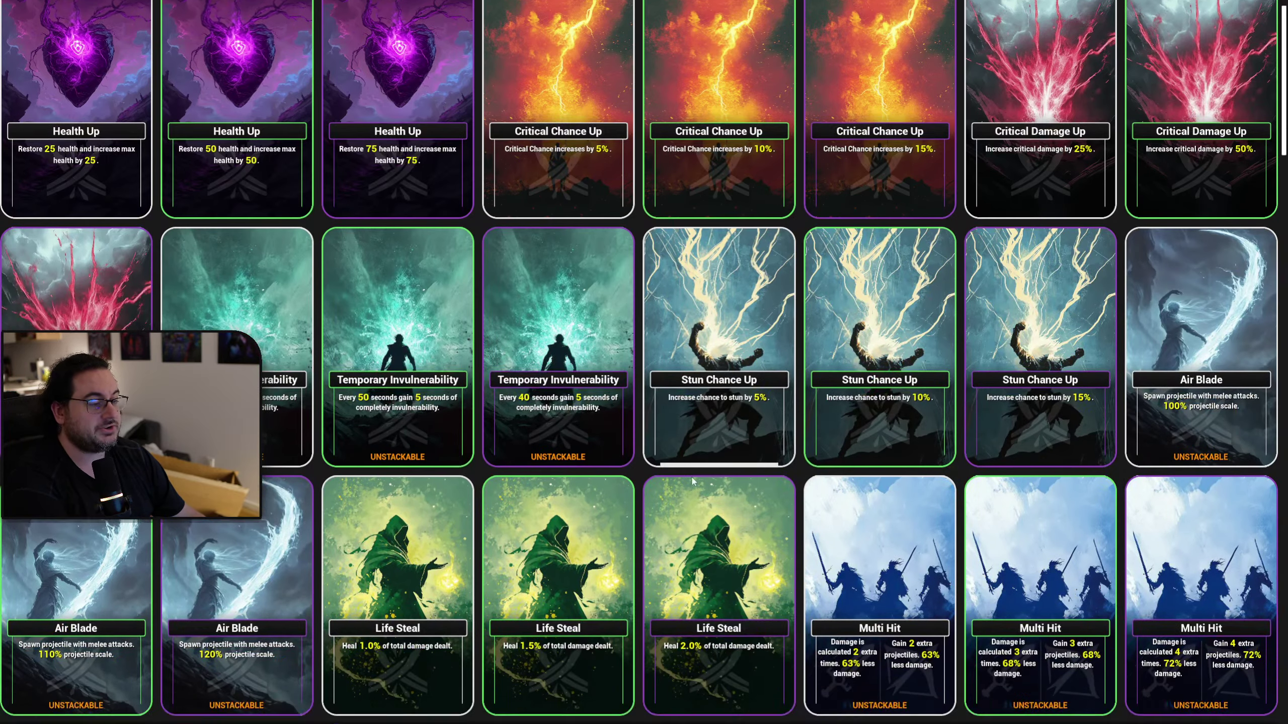
Reach the Homing cards in the ability card list and choose one for the projectile test.
scroll(740, 473, down, 15)
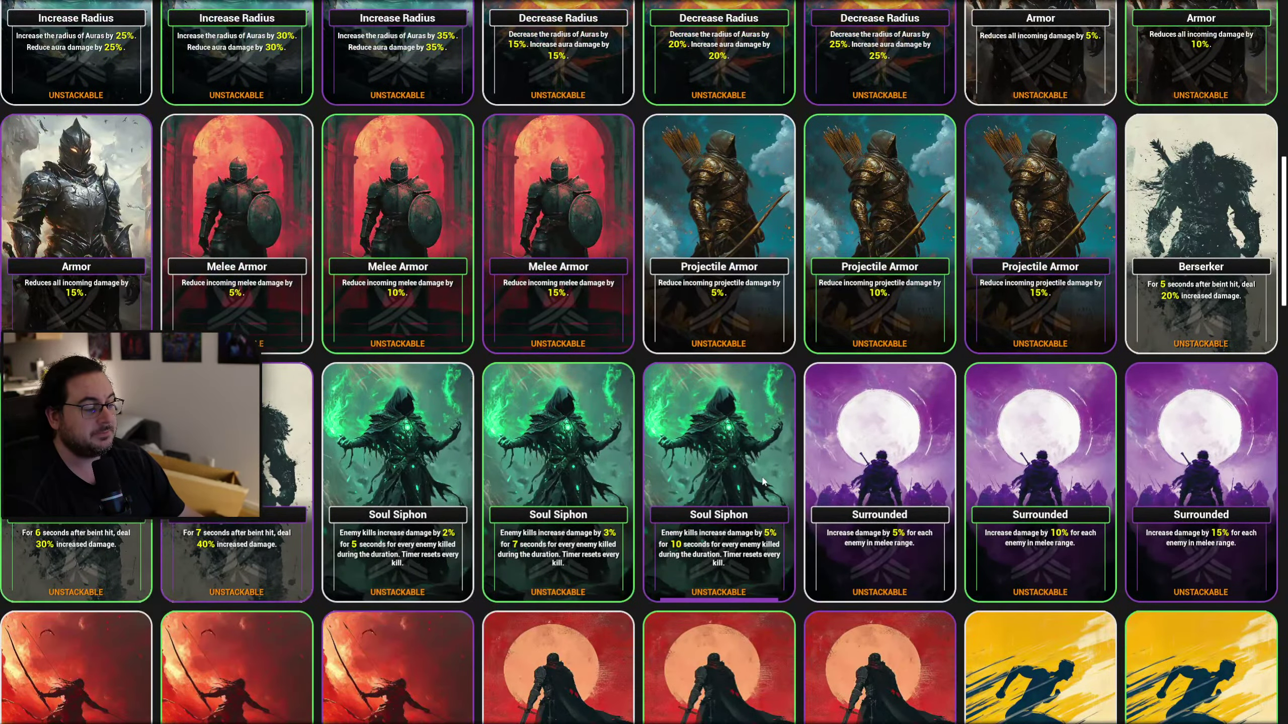
scroll(763, 481, down, 10)
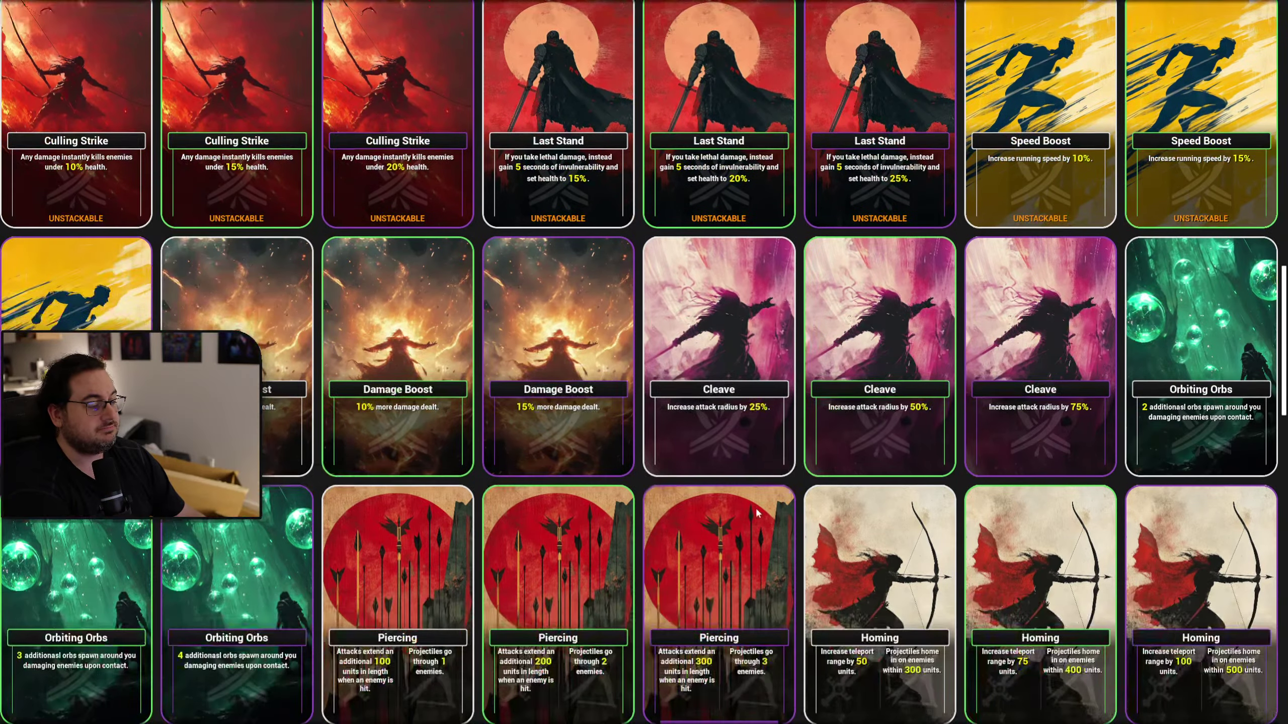
scroll(771, 505, down, 4)
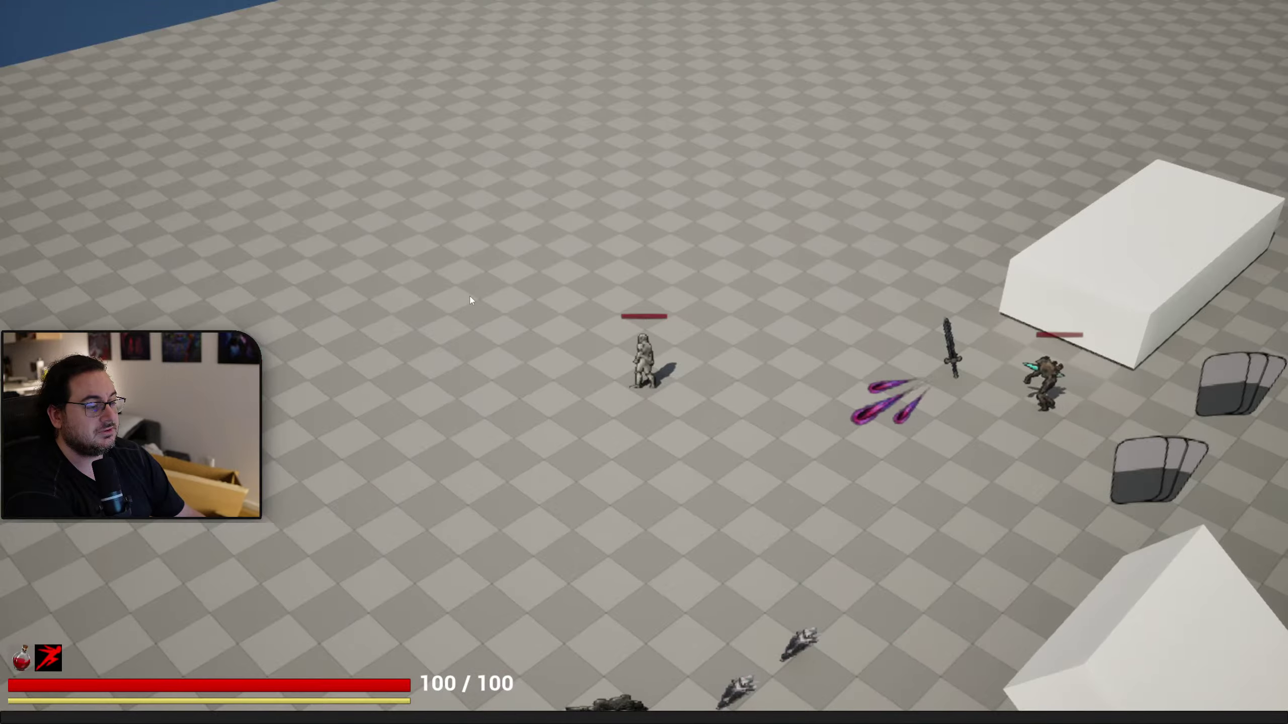
Fire shots around the chasing enemy to check the homing sphere traces, and end the play session.
click(403, 251)
key(a)
key(s)
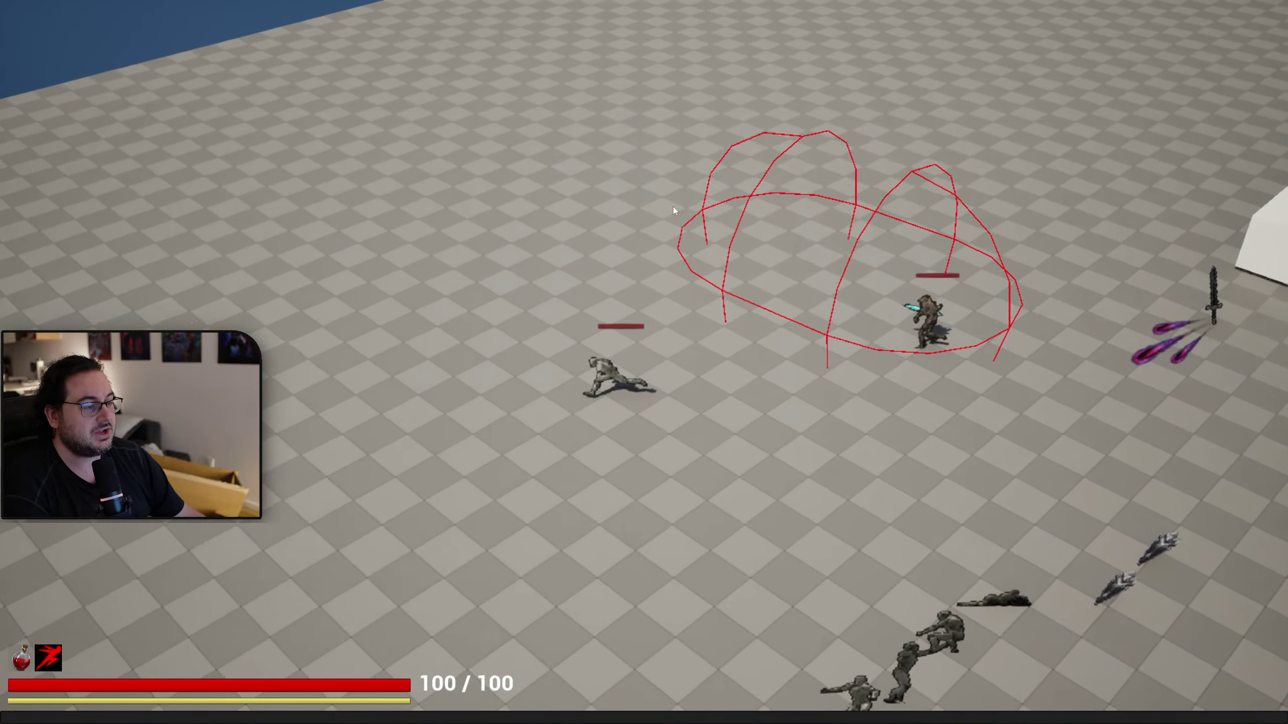
click(649, 197)
key(a)
key(s)
click(1024, 236)
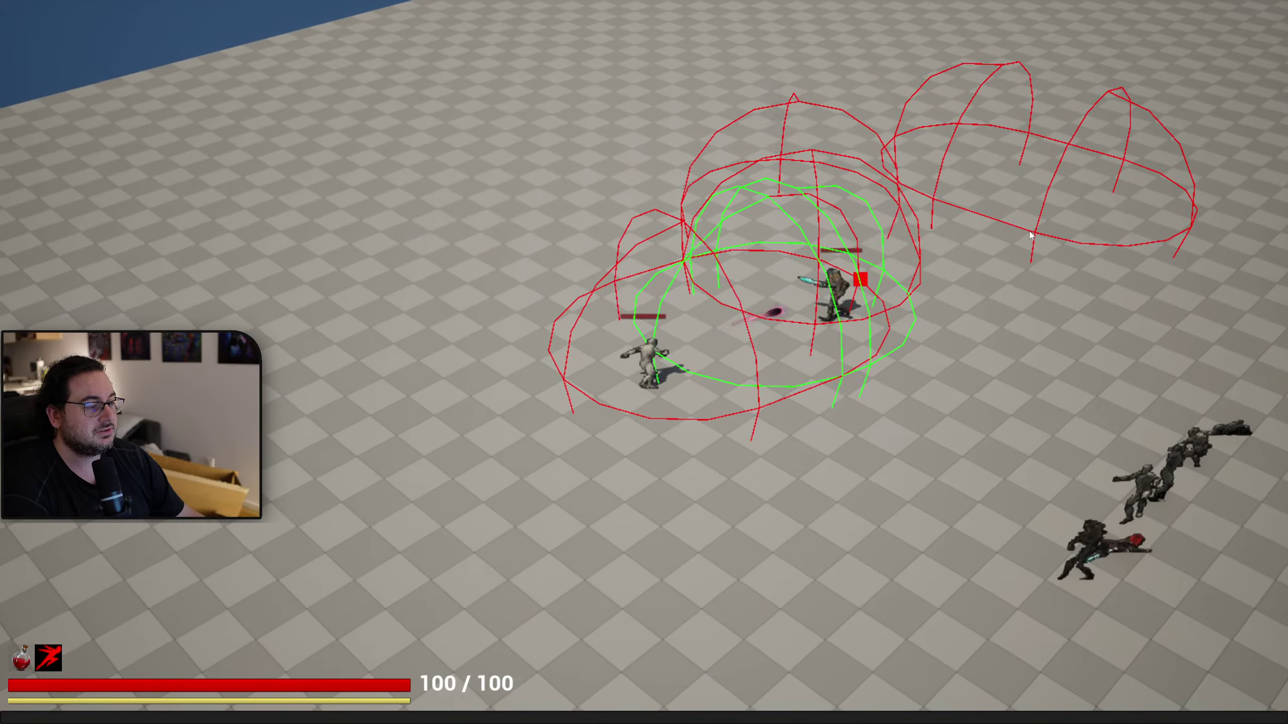
key(a)
click(834, 149)
key(a)
key(w)
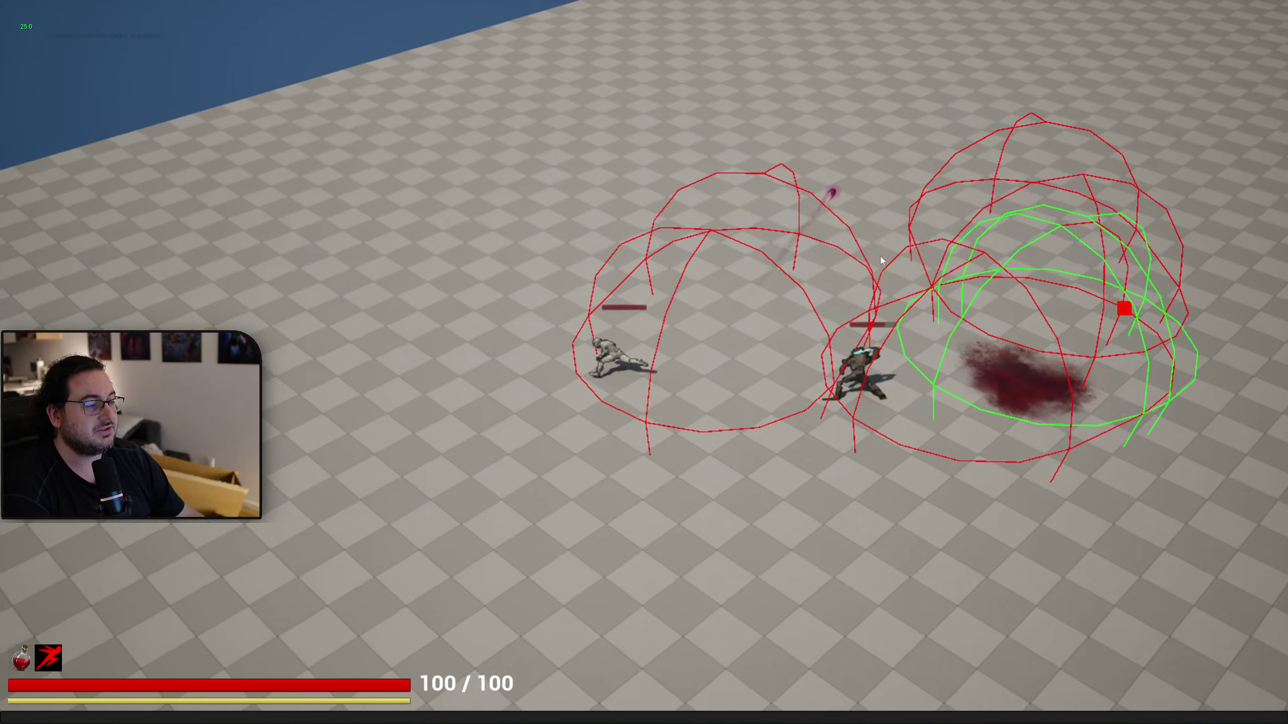
key(Escape)
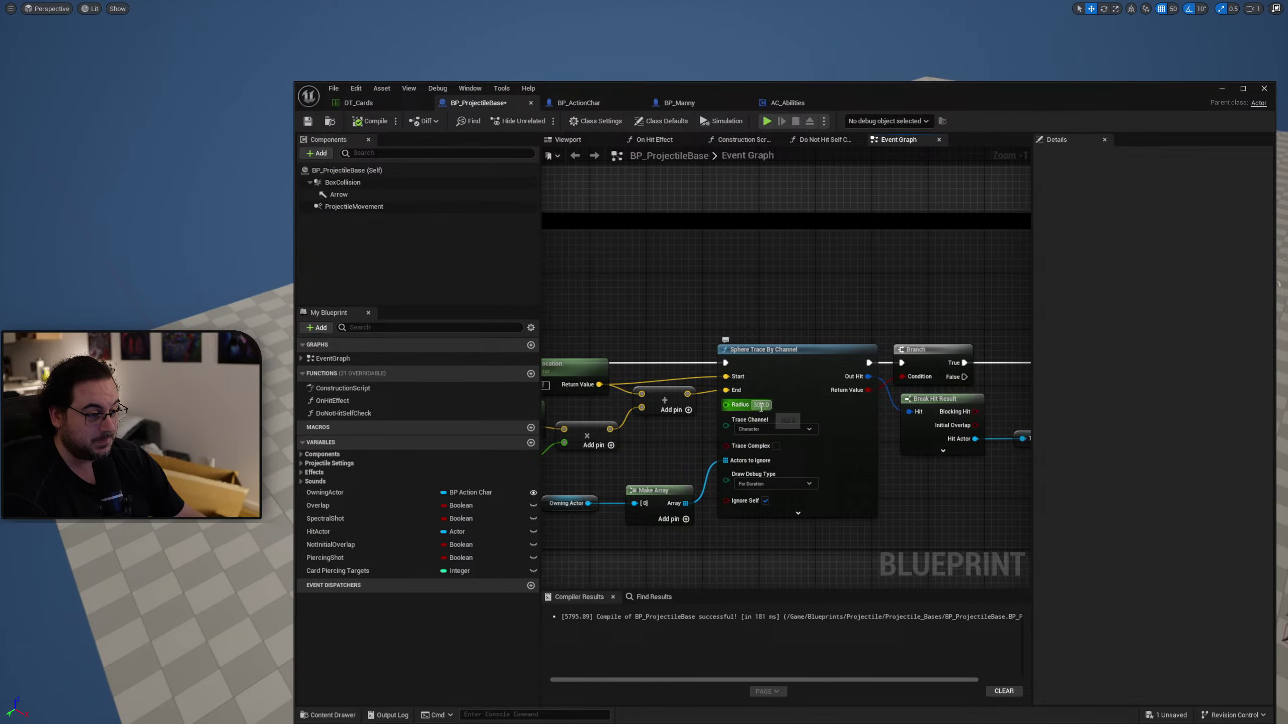
Set the Sphere Trace By Channel node's Radius to 100 in BP_ProjectileBase.
click(761, 406)
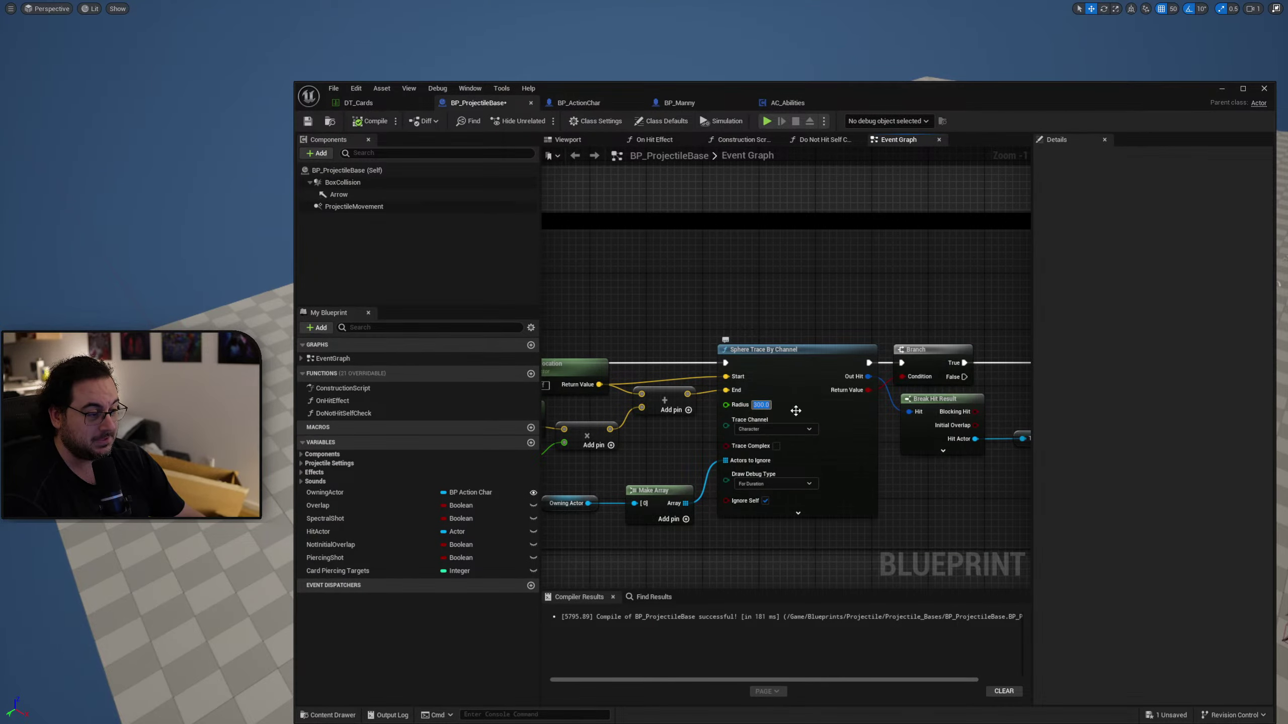
text(100)
key(Return)
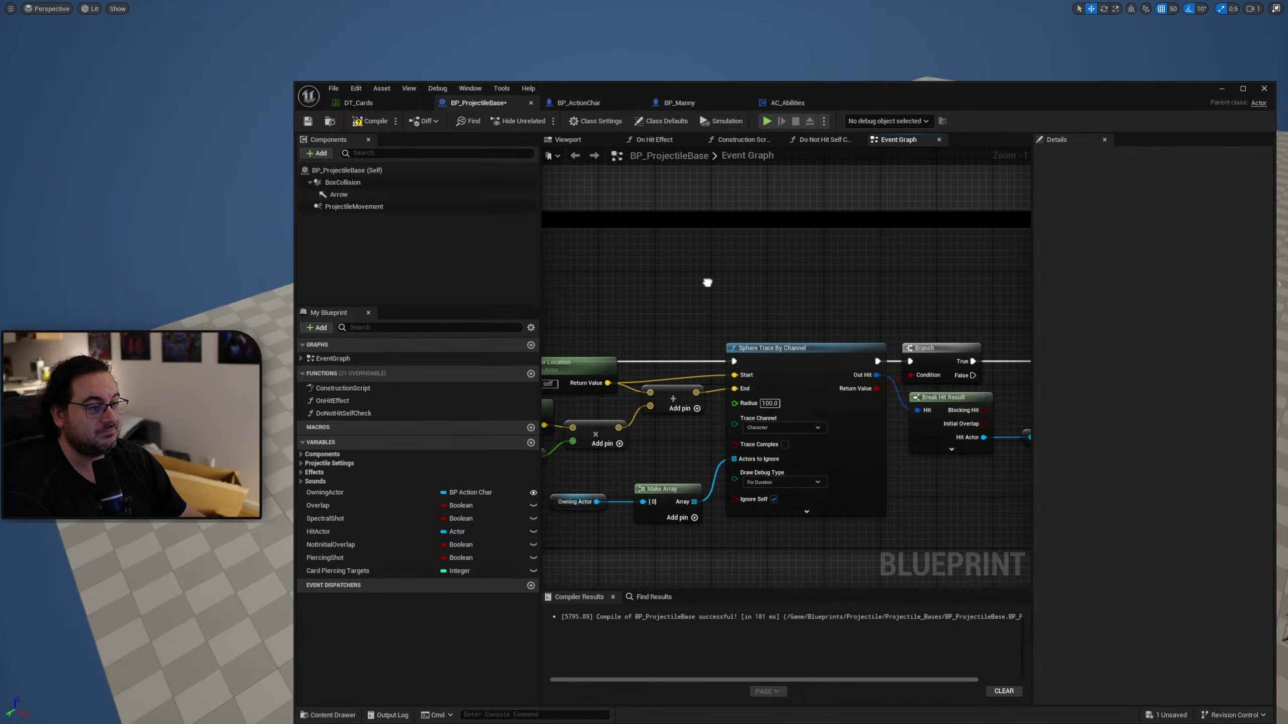
Copy the AC Abilities, Card Cleave and 100 addition nodes that feed the sphere trace radius in BP_Manny's Warp to Enemy function.
right_drag(707, 279, 791, 235)
click(699, 103)
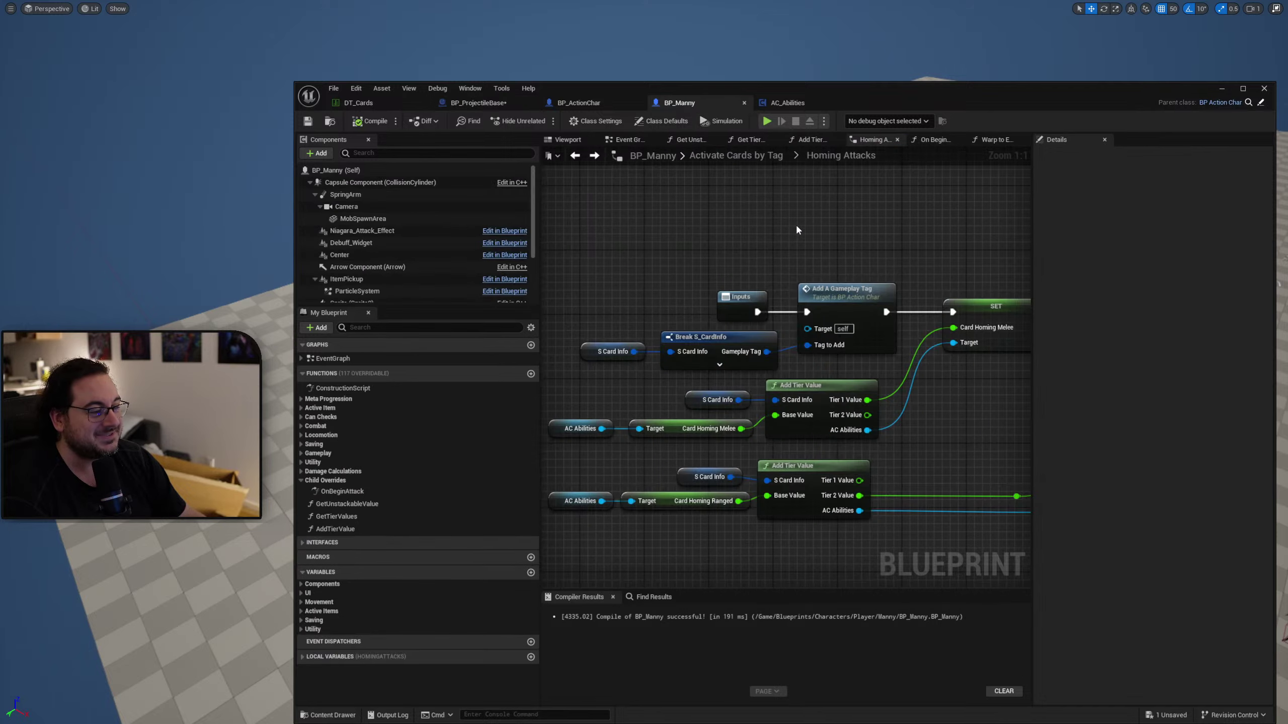
right_drag(884, 283, 756, 294)
key(alt+Left)
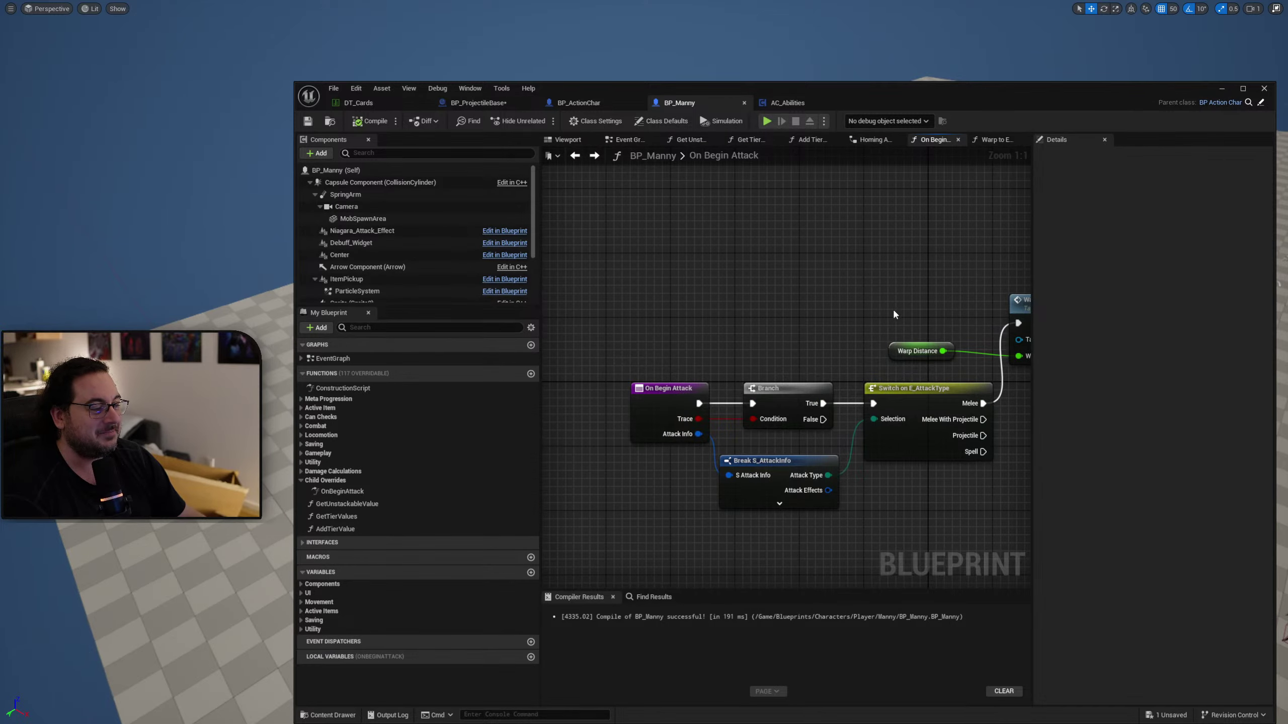
right_drag(1013, 304, 724, 291)
double_click(724, 291)
right_drag(811, 288, 684, 356)
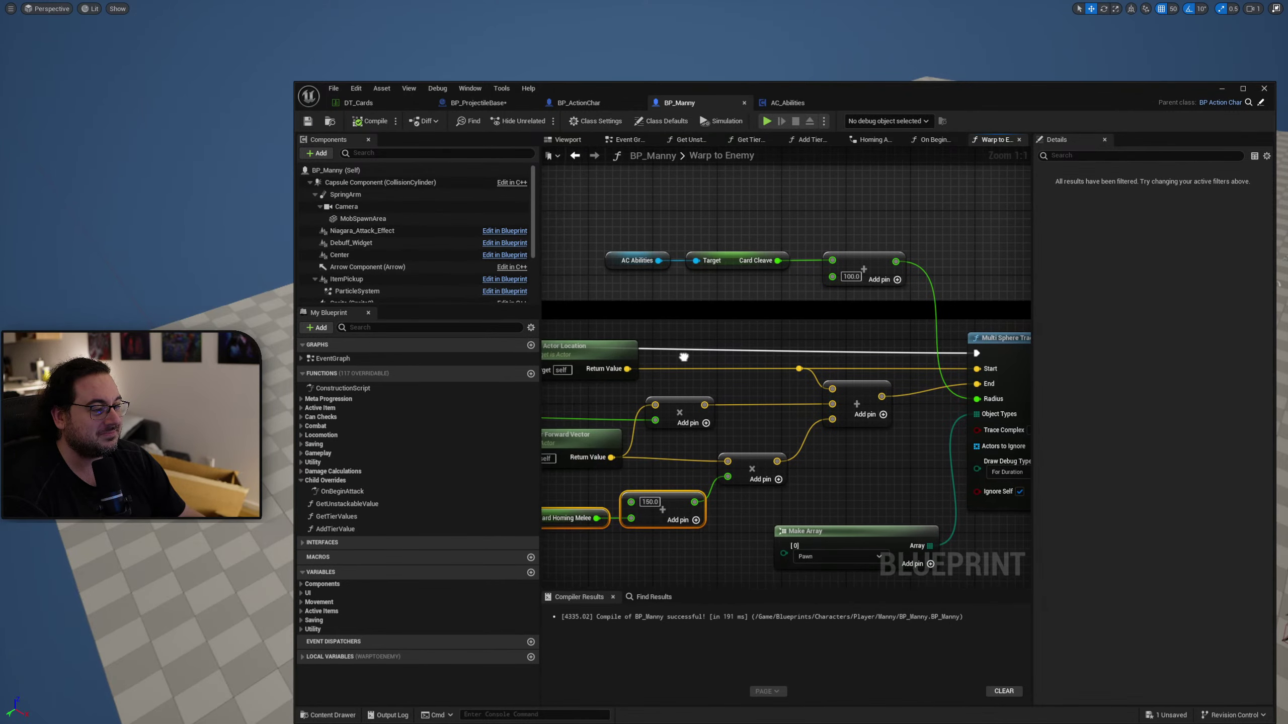
drag(557, 252, 857, 274)
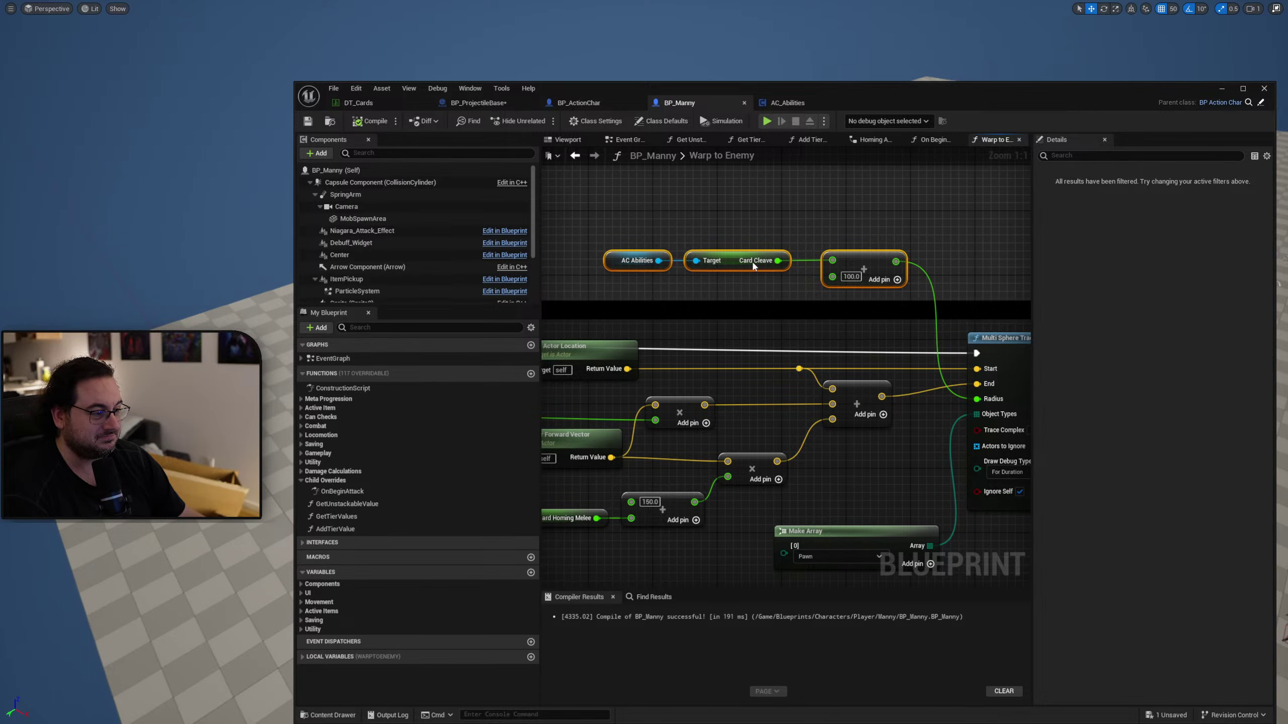
key(alt+Left)
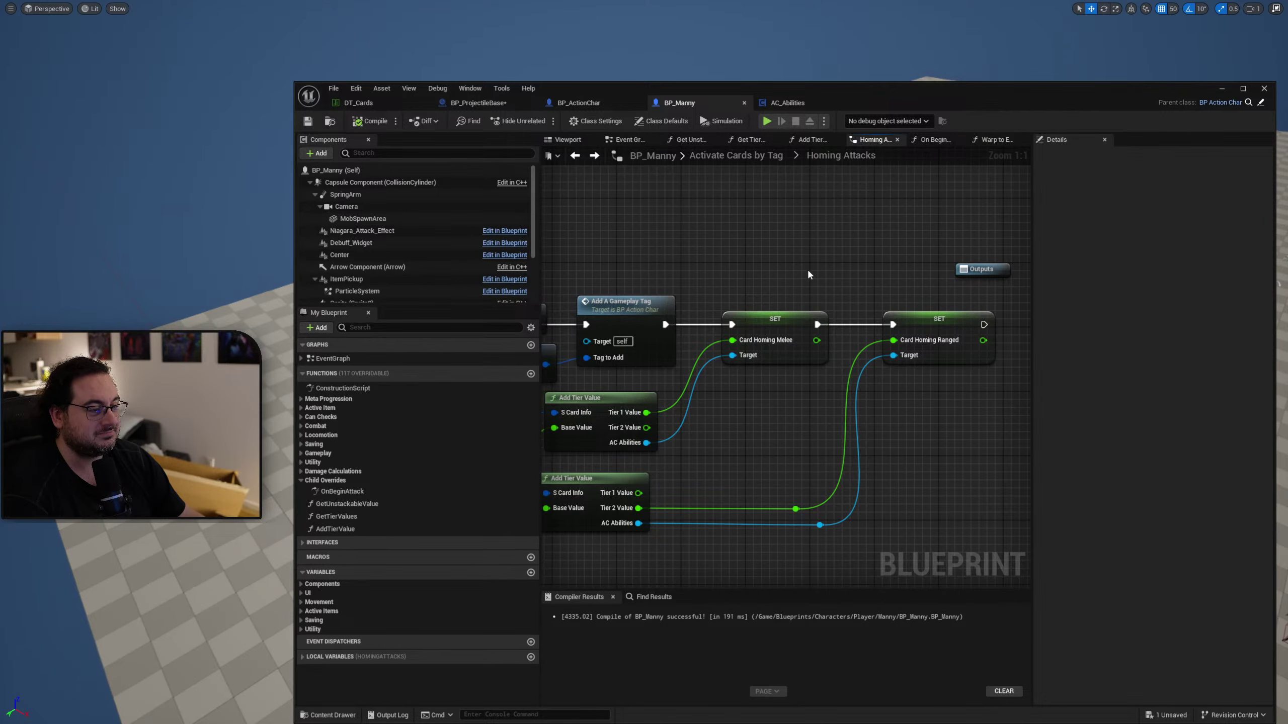
Paste the copied Card Cleave and addition nodes above the Sphere Trace By Channel node in BP_ProjectileBase's Event Graph.
click(495, 104)
double_click(705, 94)
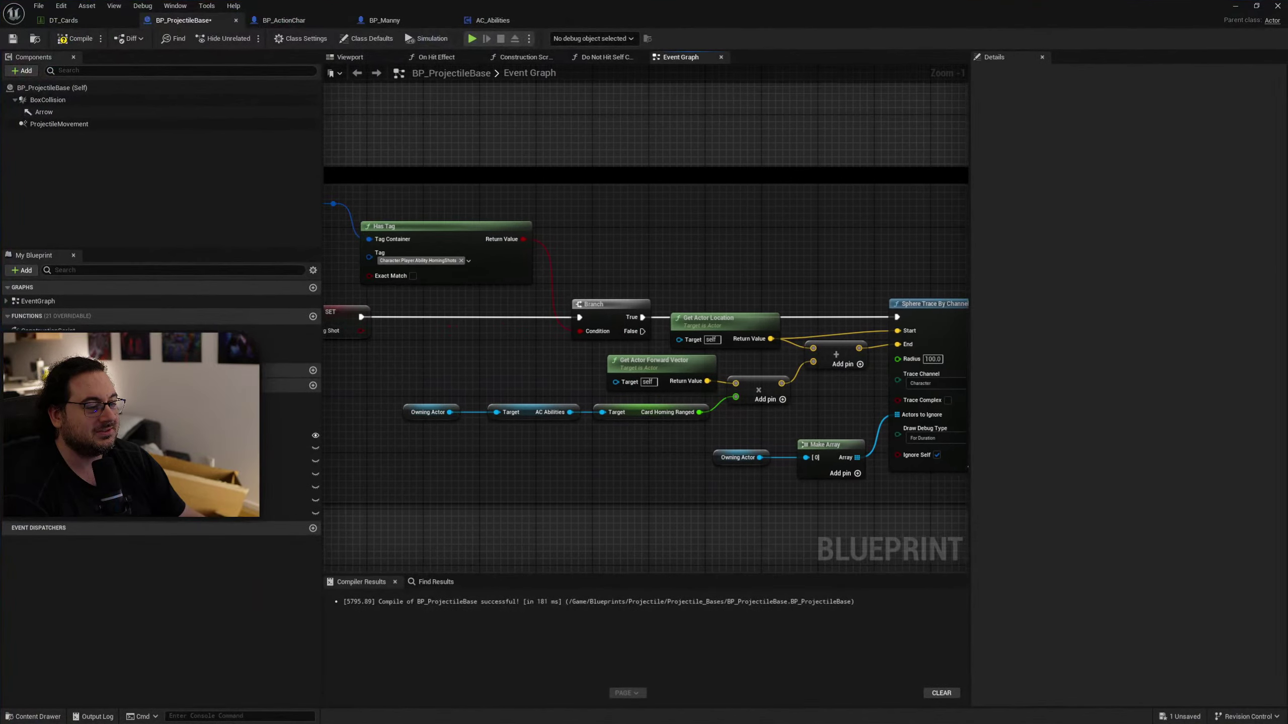
right_drag(686, 243, 624, 230)
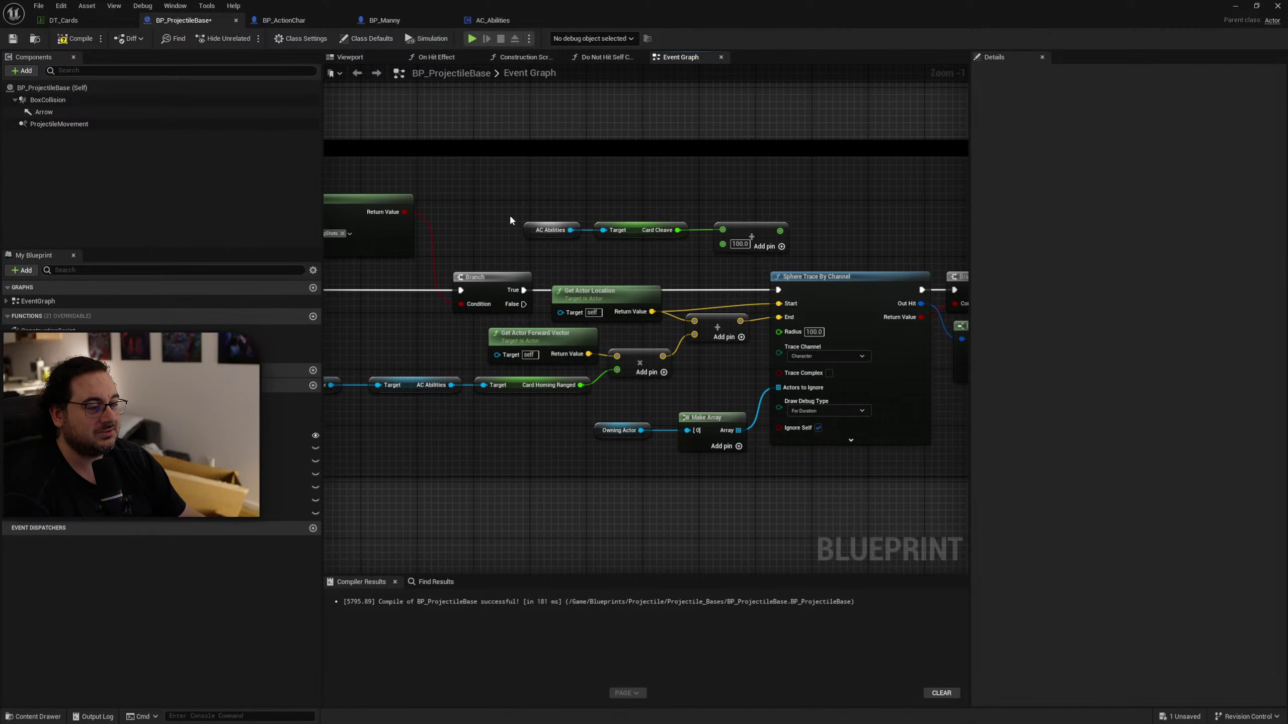
Duplicate the Owning Actor and AC Abilities getters and connect the copy to the Card Cleave node's Target in place of the pasted AC Abilities getter.
click(629, 429)
right_drag(633, 424, 802, 420)
drag(603, 361, 477, 411)
key(ctrl+c)
key(ctrl+v)
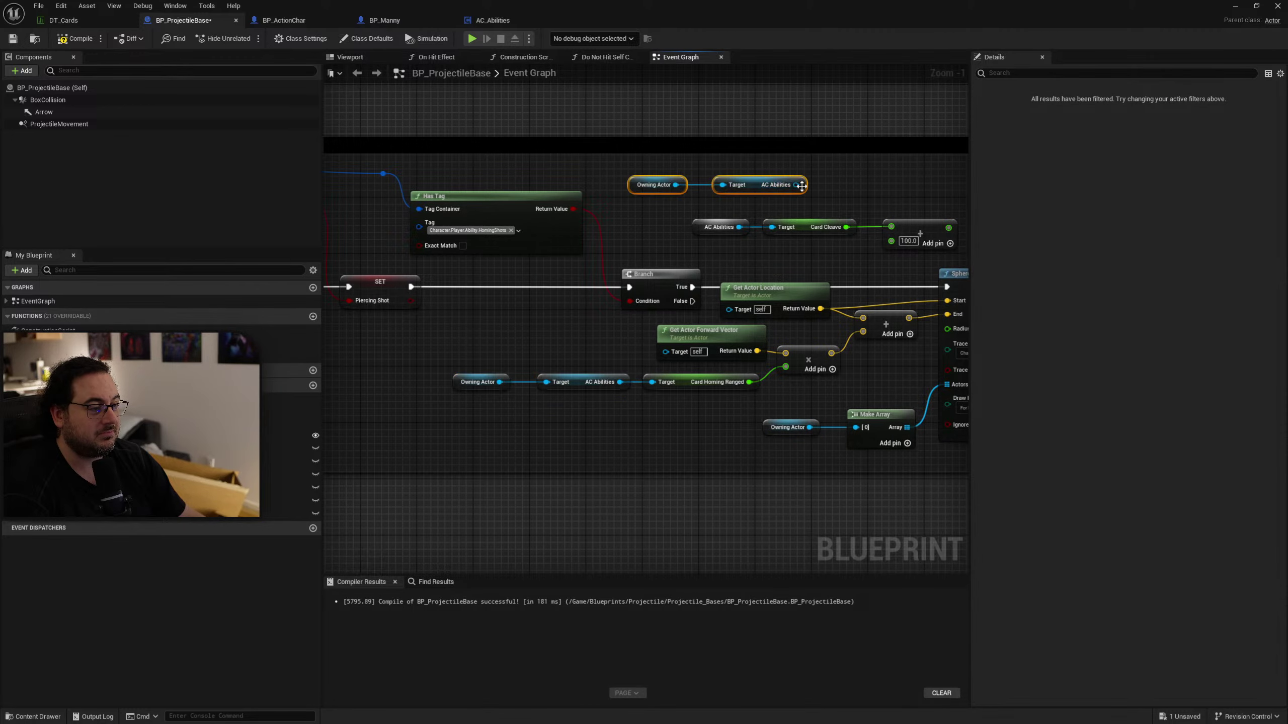
drag(797, 185, 774, 230)
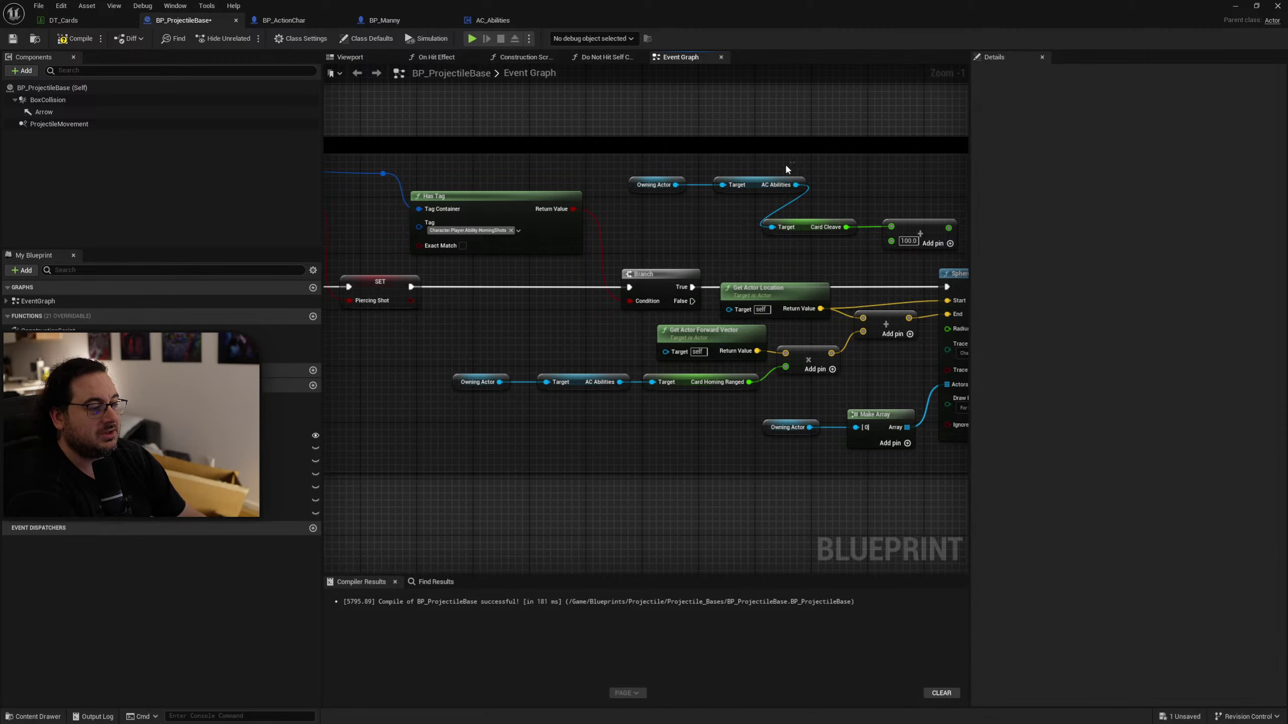
Connect the Card Cleave sum to the Sphere Trace By Channel node's Radius and arrange the feeding nodes compactly above the trace.
drag(752, 187, 874, 208)
right_drag(873, 209, 697, 188)
mouse_move(780, 205)
mouse_down()
mouse_move(780, 299)
mouse_move(768, 205)
mouse_move(770, 308)
mouse_up()
drag(785, 160, 568, 236)
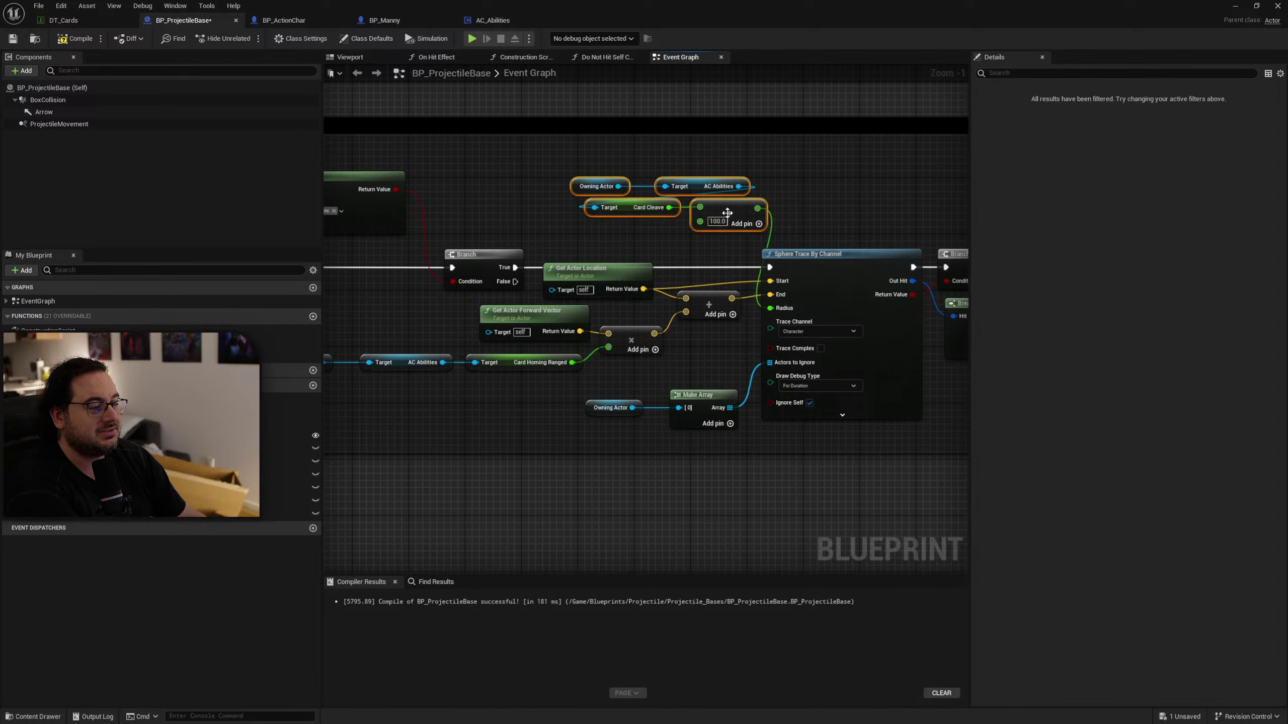
drag(740, 216, 705, 216)
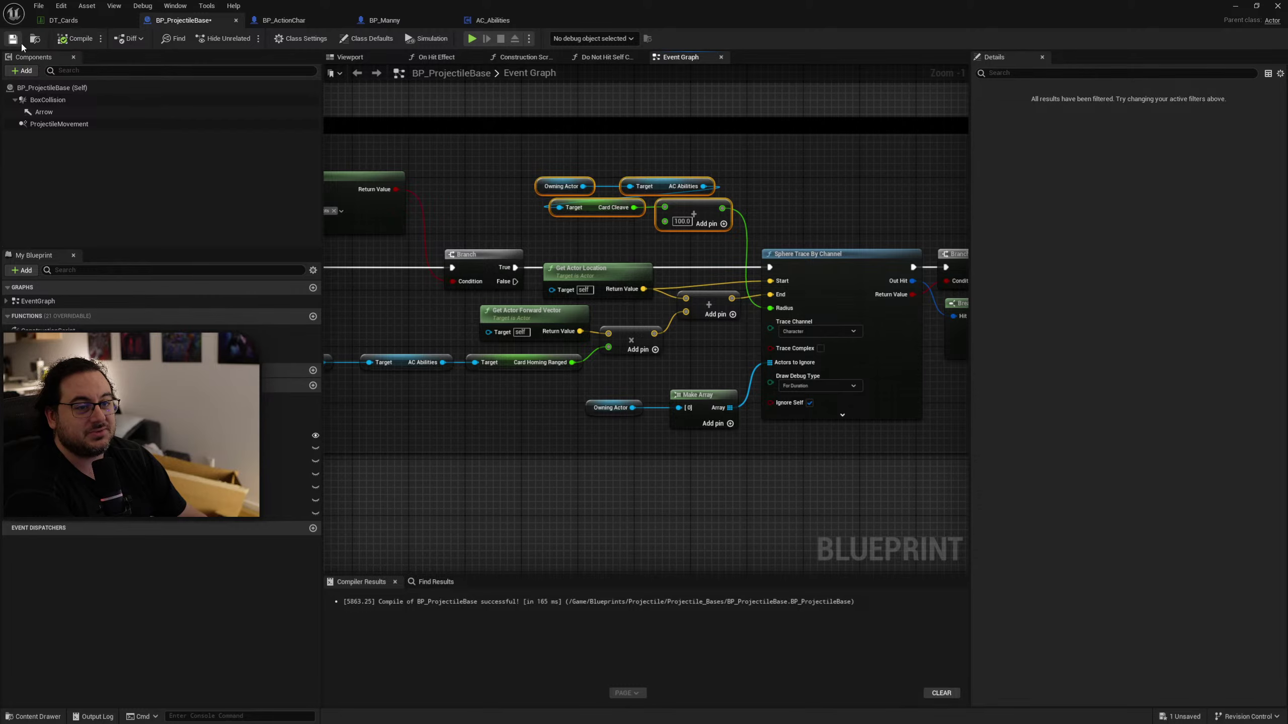
Set the Homing row's Var 2 tier values to 200, 300 and 400 in DT_Cards and save the table.
click(63, 21)
click(560, 629)
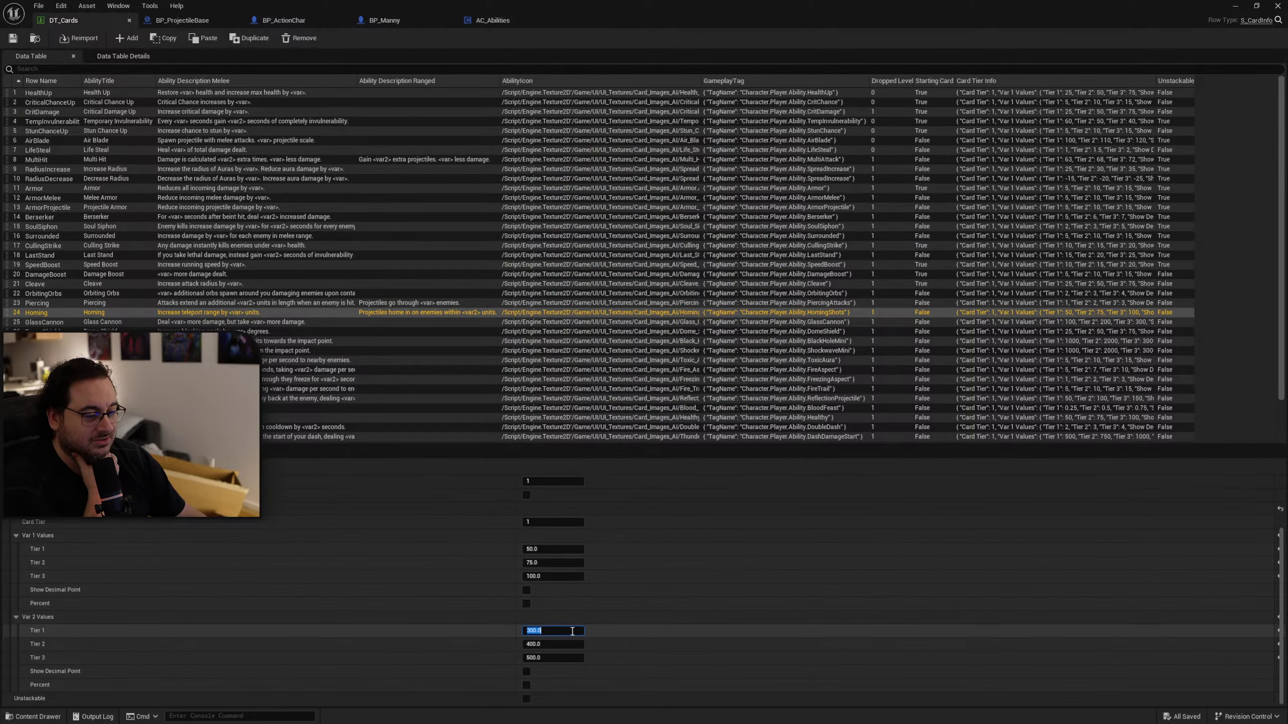
text(200)
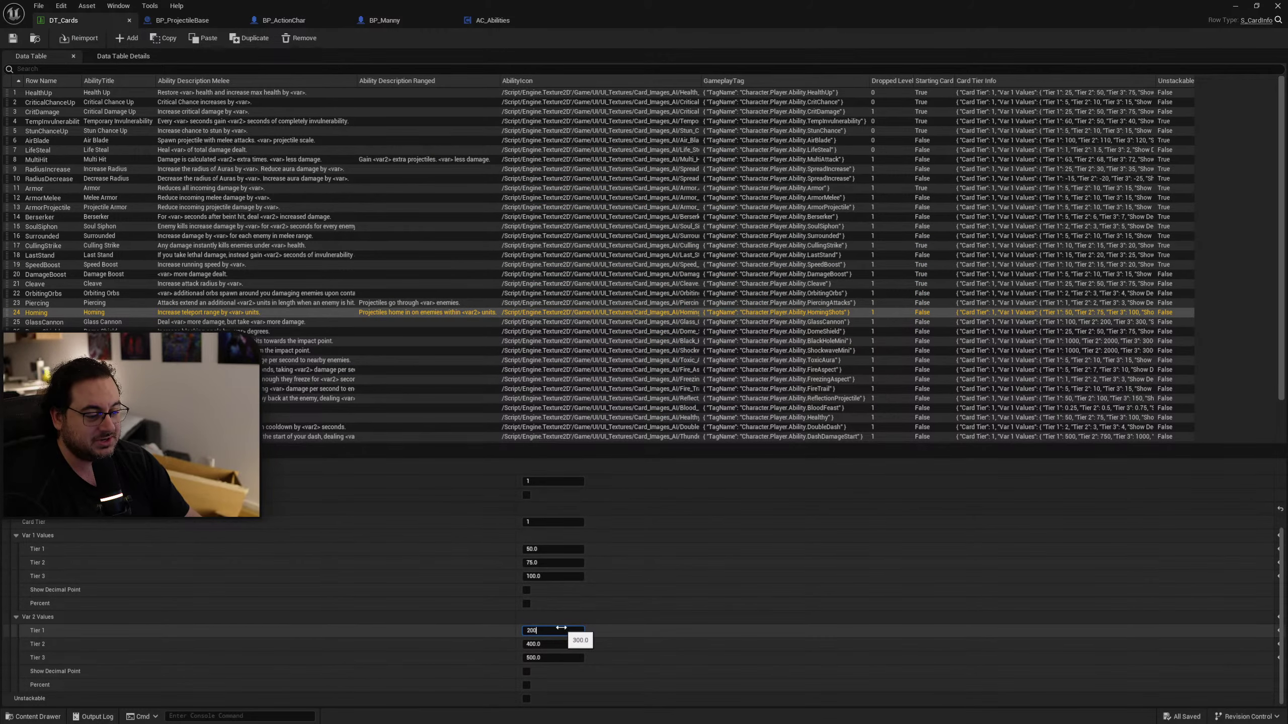
key(Tab)
text(300)
key(Tab)
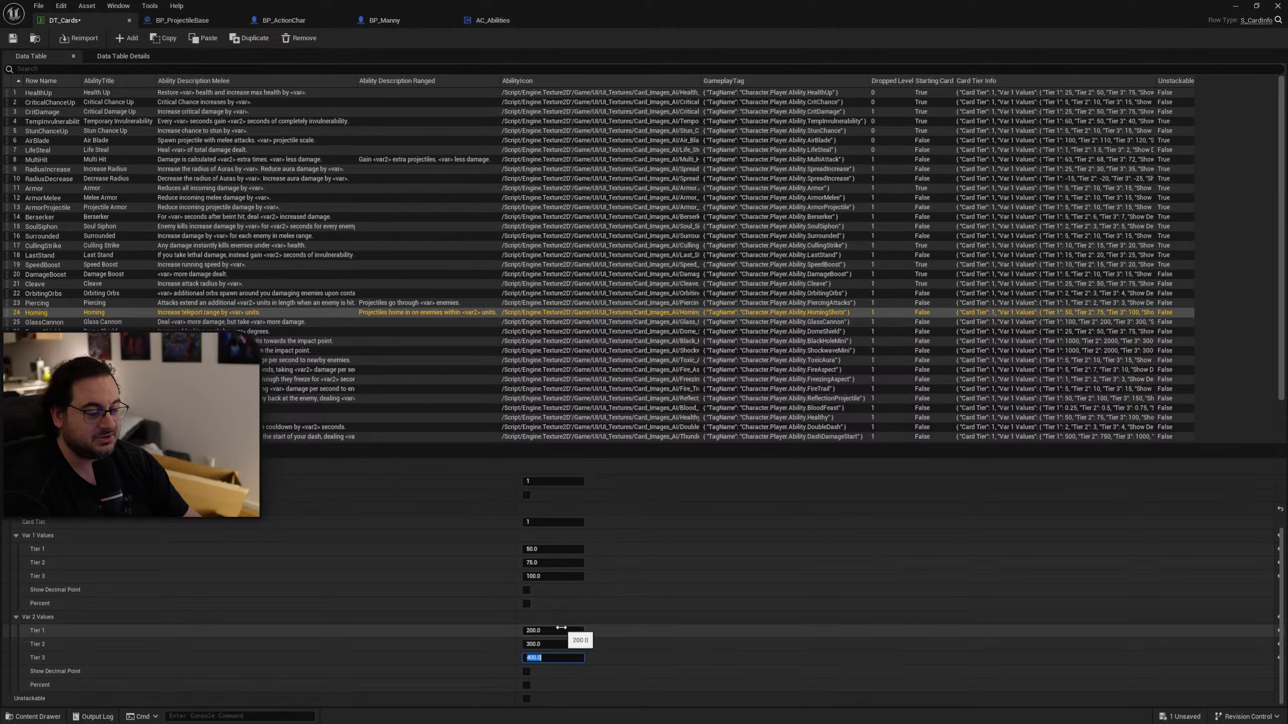
click(15, 40)
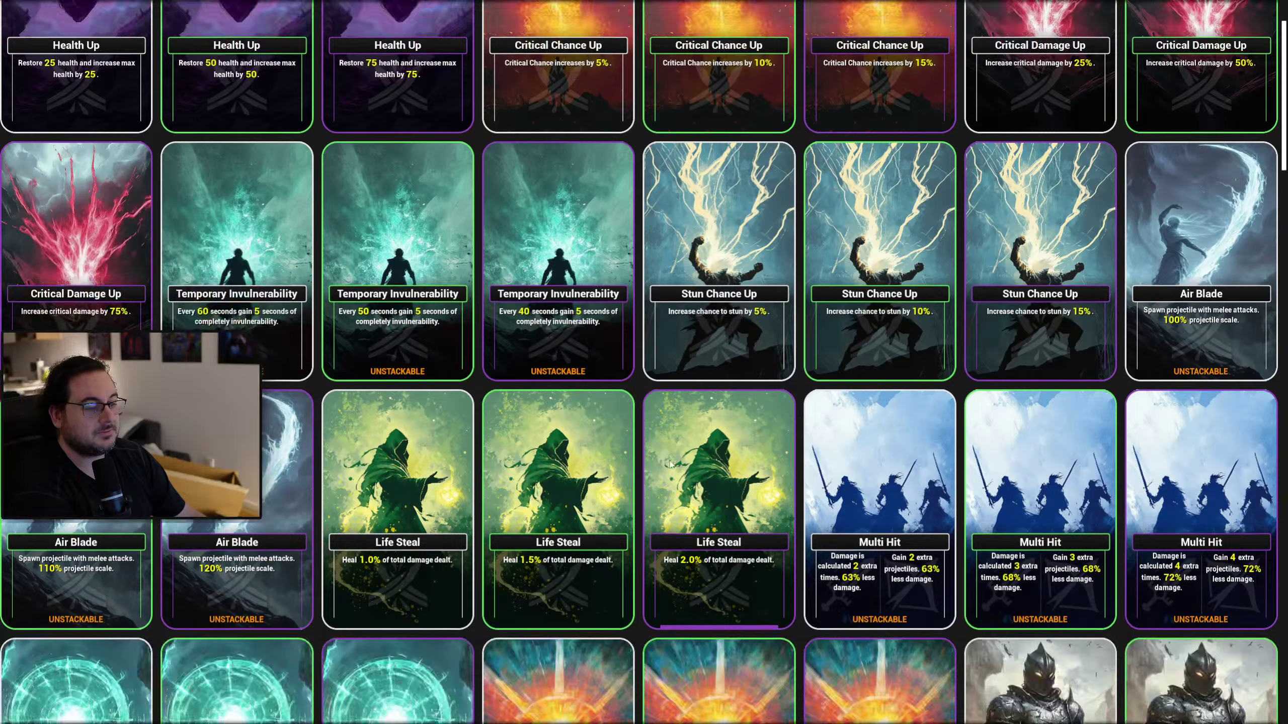
Choose a Homing card from the in-game ability card list and collect the SpellBolt weapon pickup.
scroll(766, 471, down, 20)
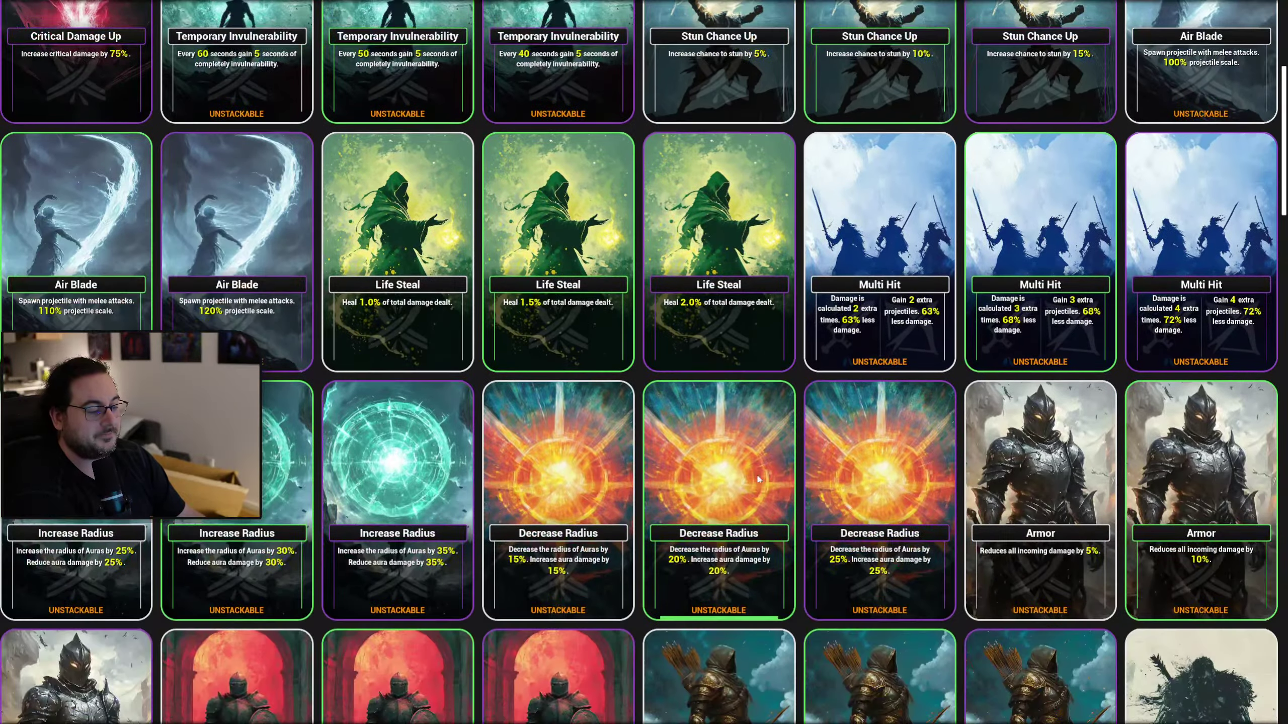
scroll(771, 471, down, 9)
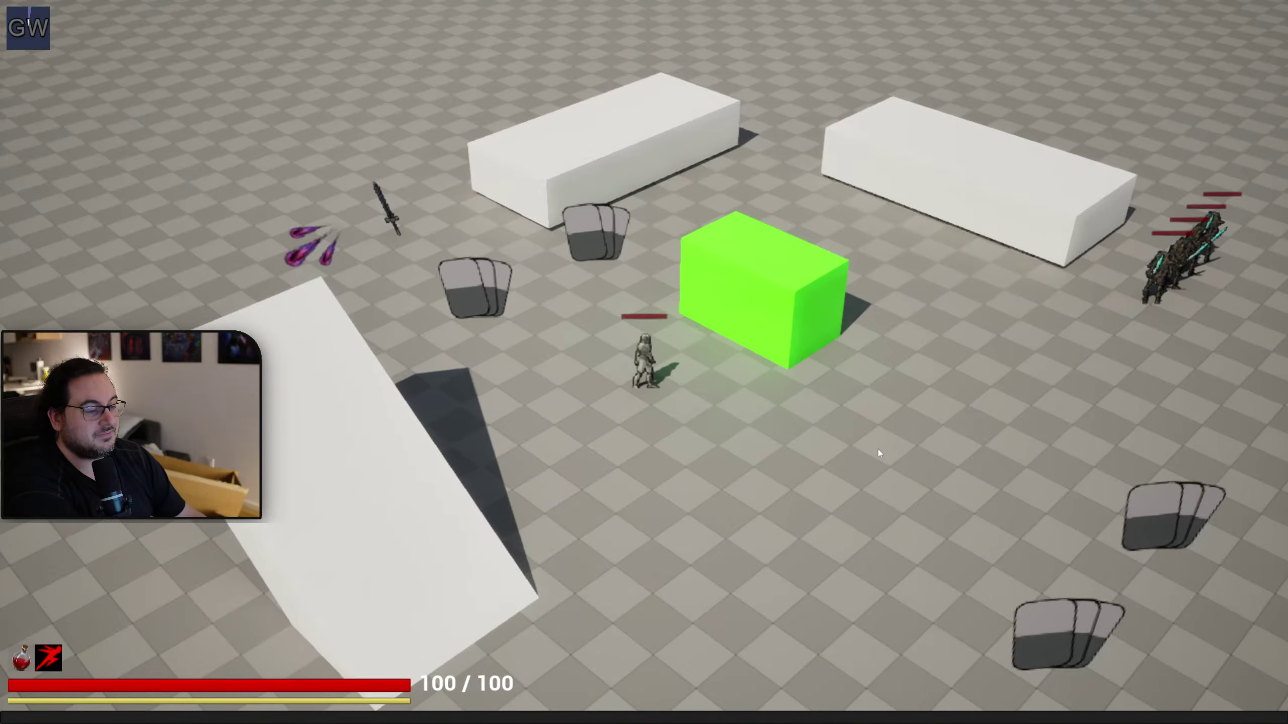
key(a)
key(w)
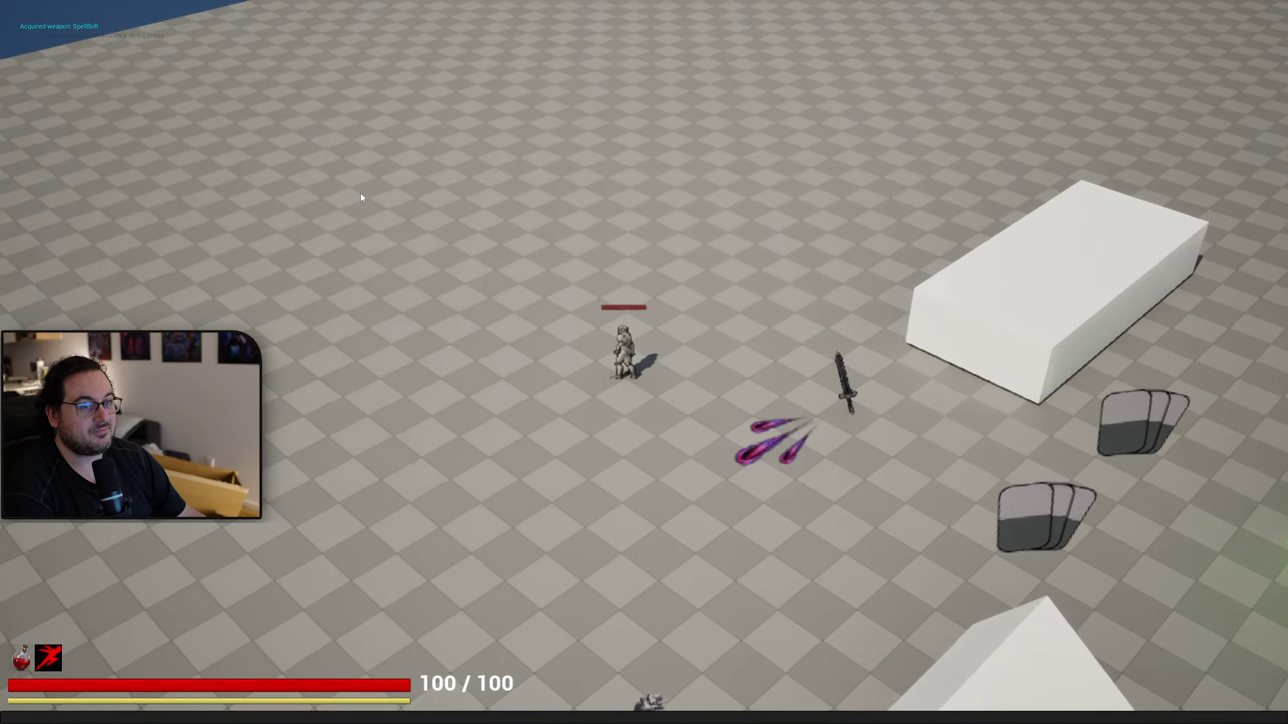
Fire test shots across the empty floor to check the homing sphere trace size and range.
click(360, 193)
key(a)
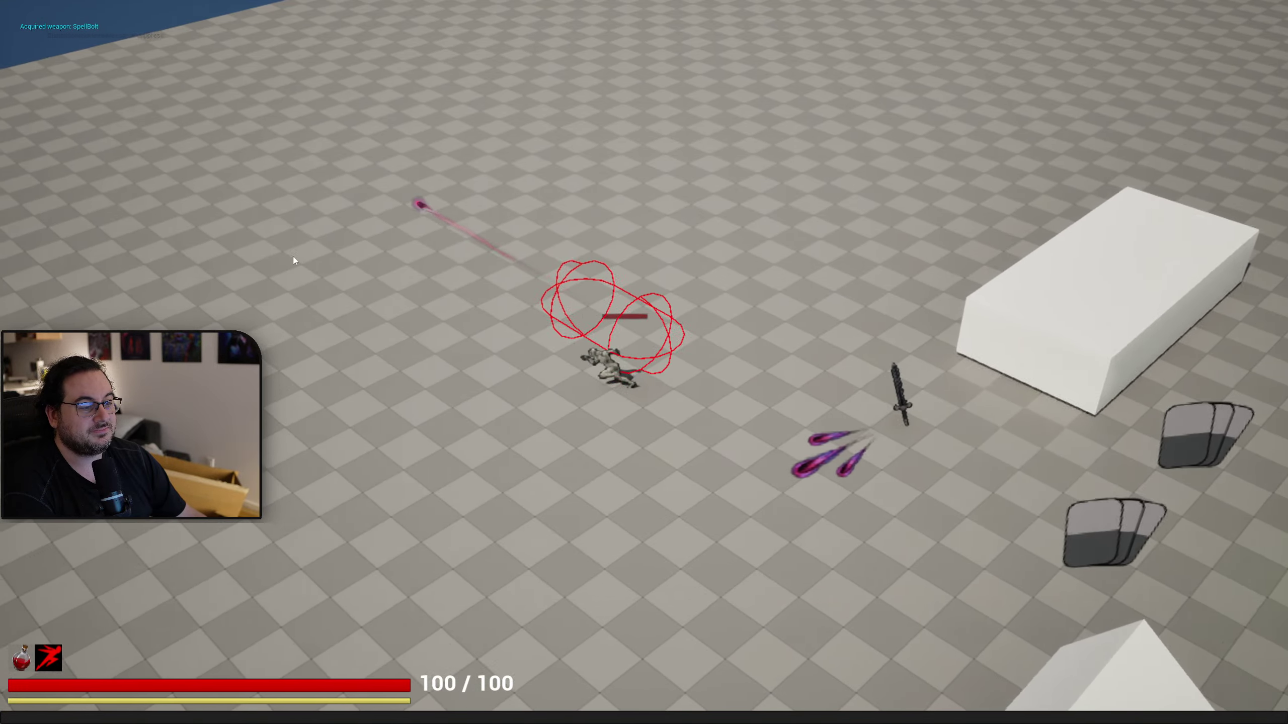
click(329, 424)
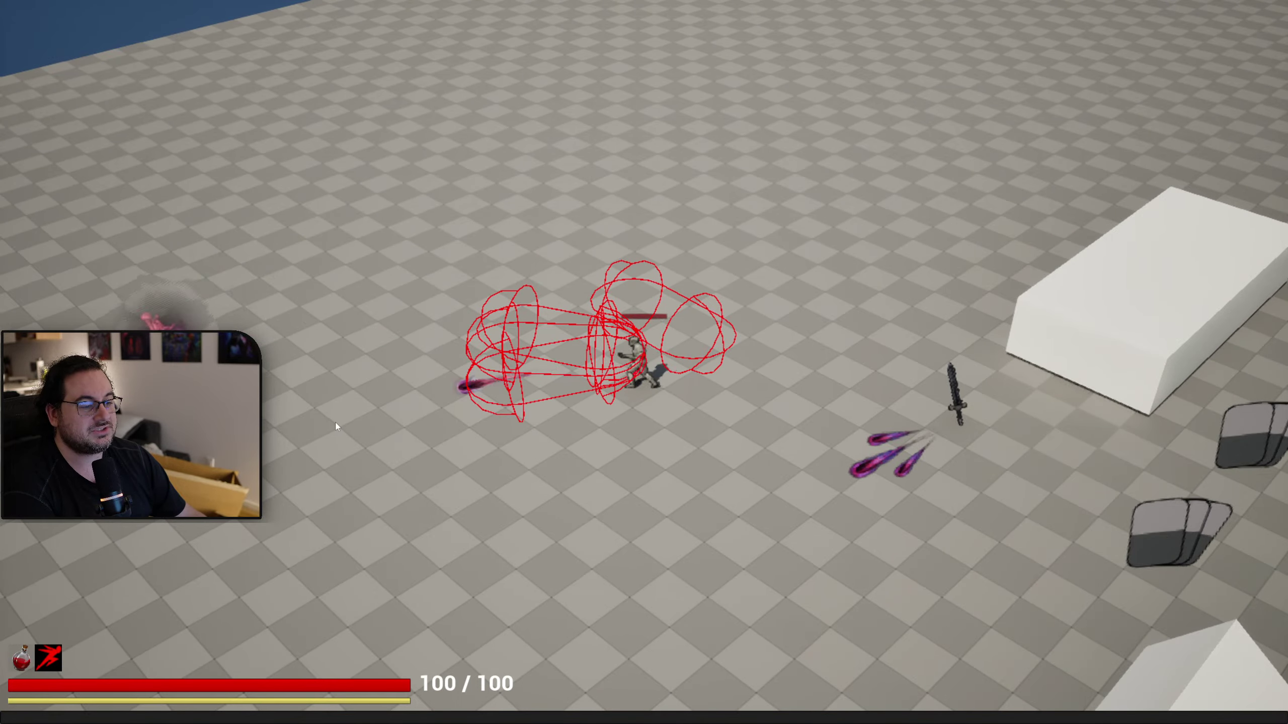
click(305, 308)
key(a)
key(d)
key(s)
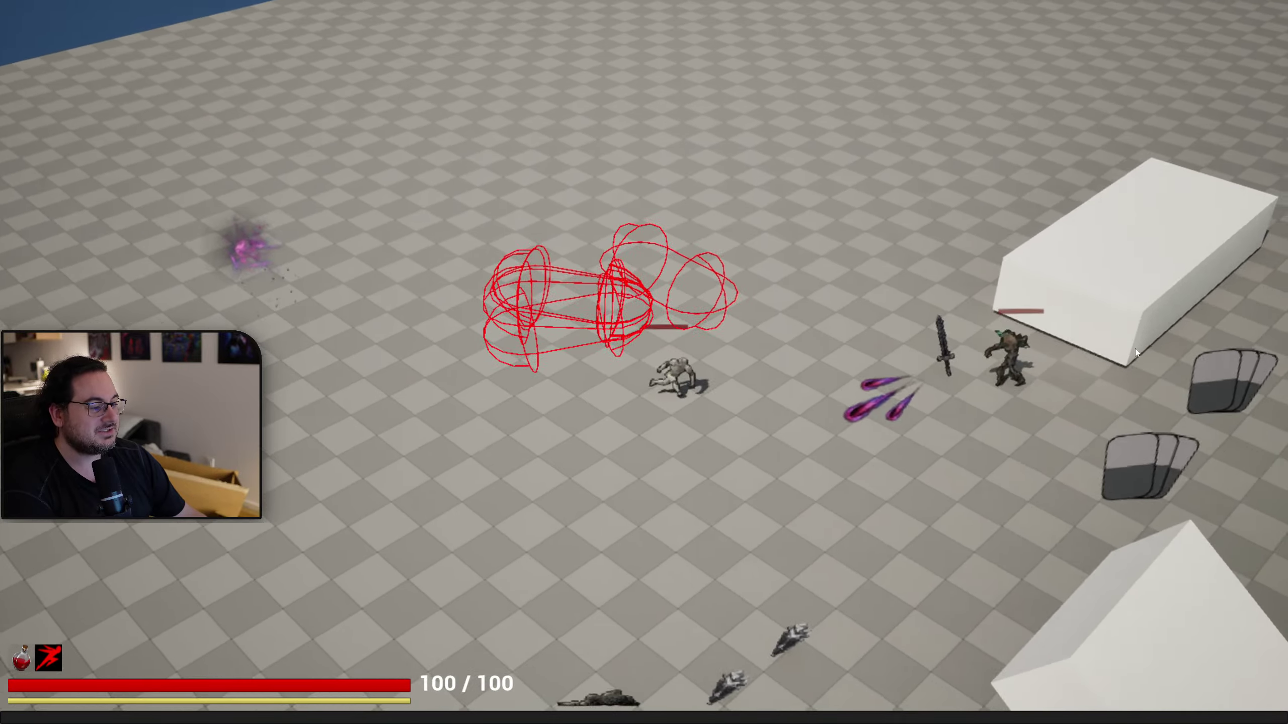
Fire shots near the chasing enemies while moving around them to test projectile homing, and end the play session.
key(a)
key(w)
click(882, 480)
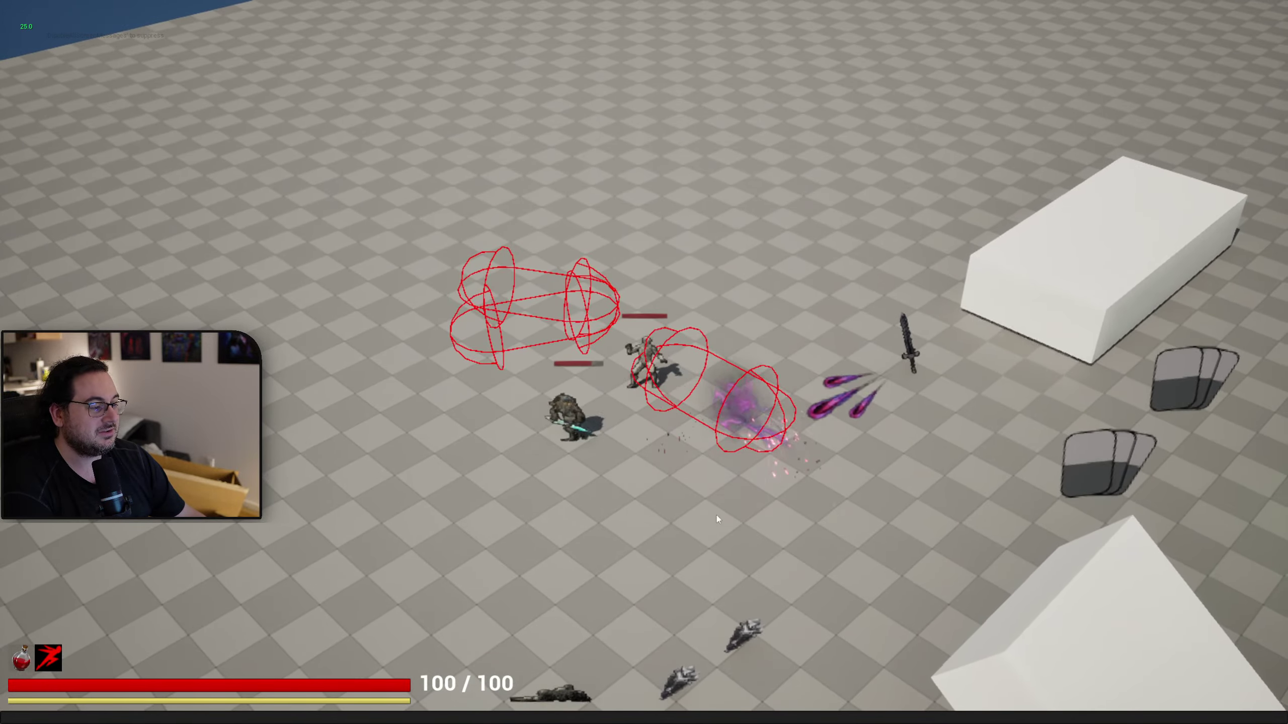
key(w)
click(572, 502)
key(d)
click(499, 485)
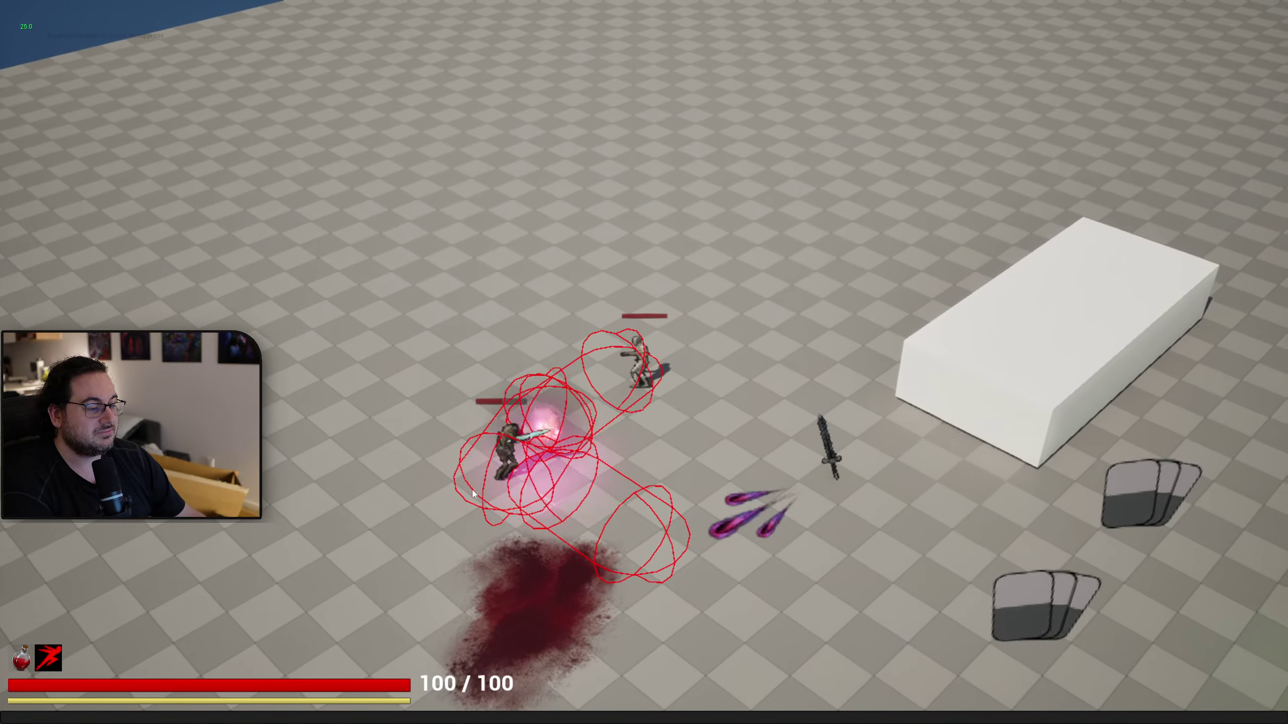
key(a)
key(w)
click(654, 533)
key(a)
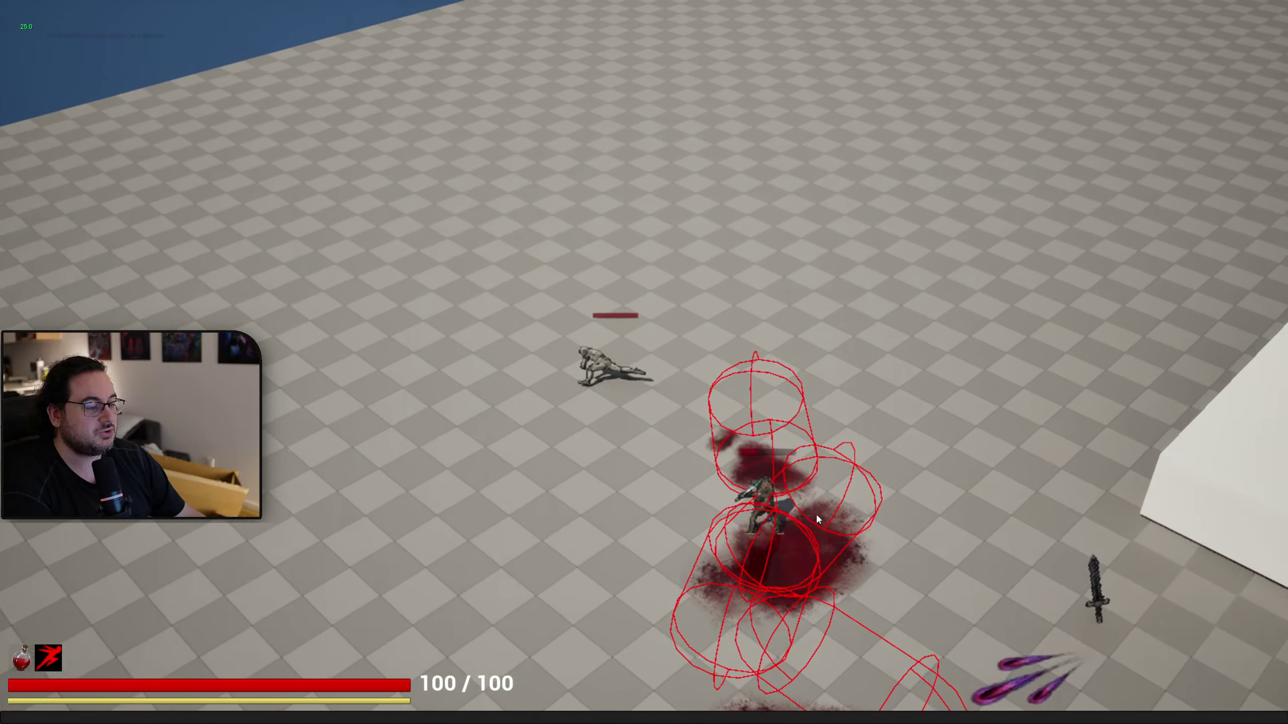
click(900, 438)
key(a)
key(s)
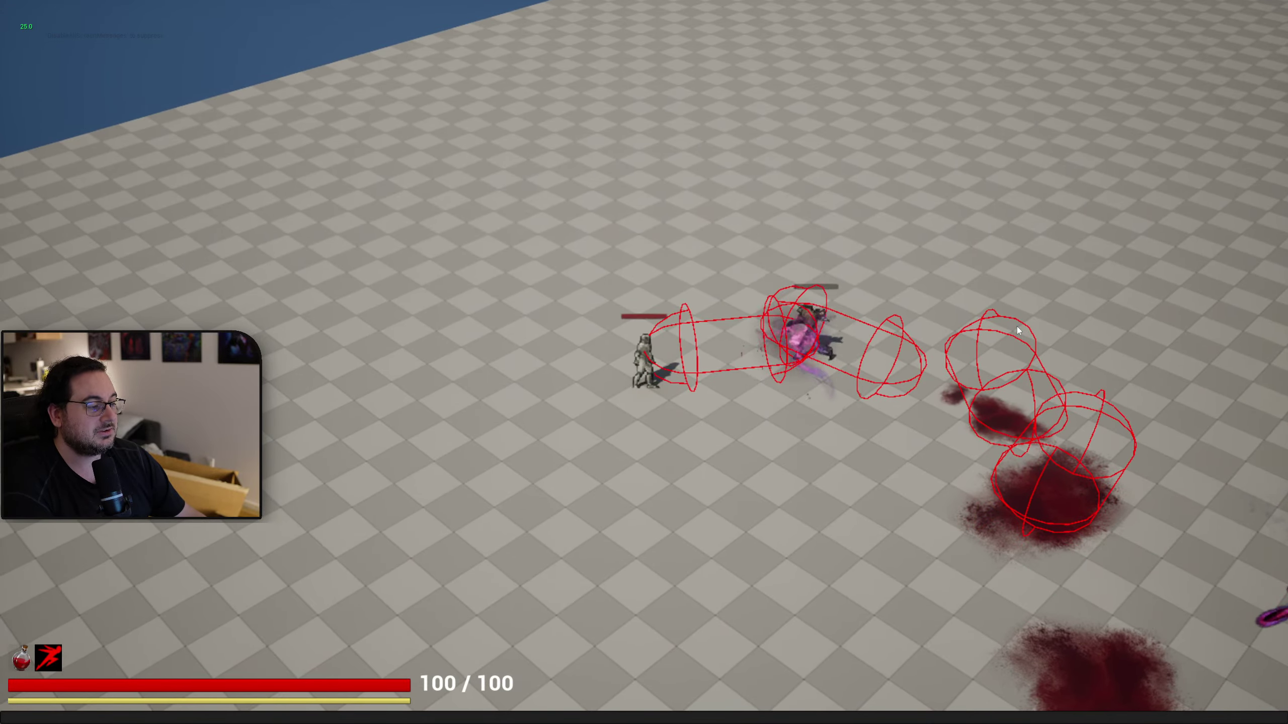
key(Escape)
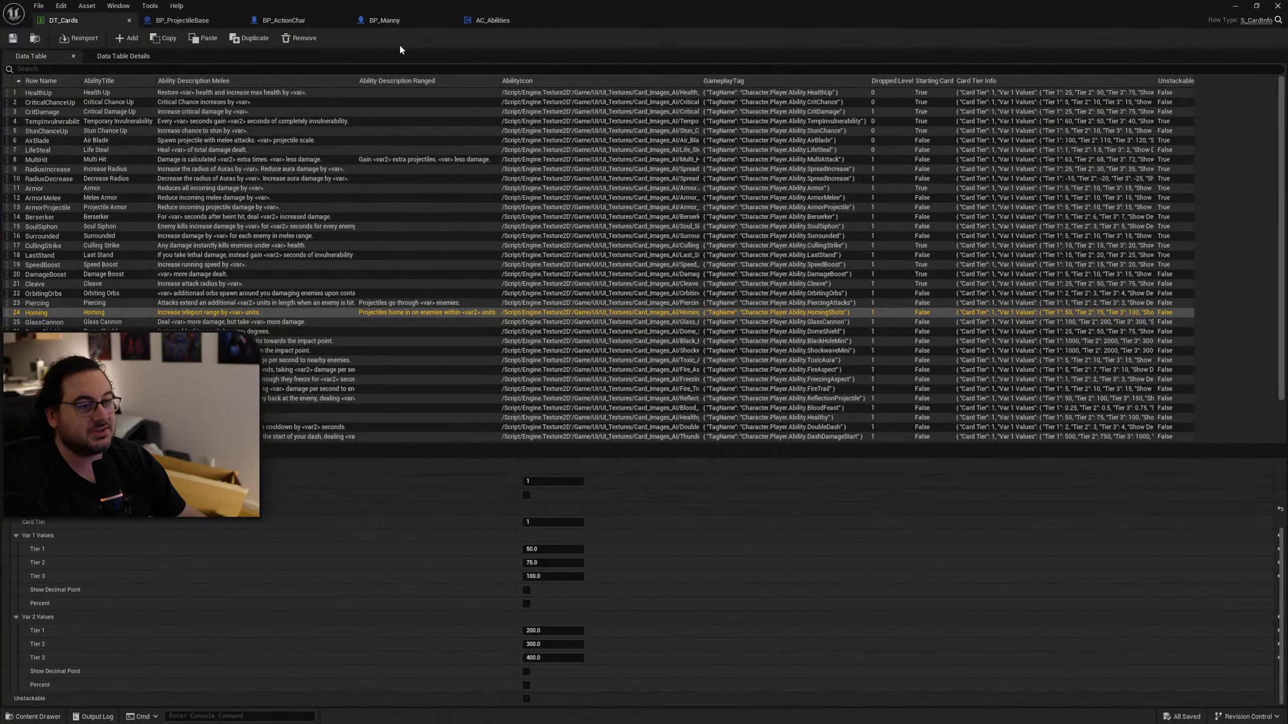
Set the constant added to Card Cleave for the sphere trace radius to 150 in BP_ProjectileBase.
click(172, 19)
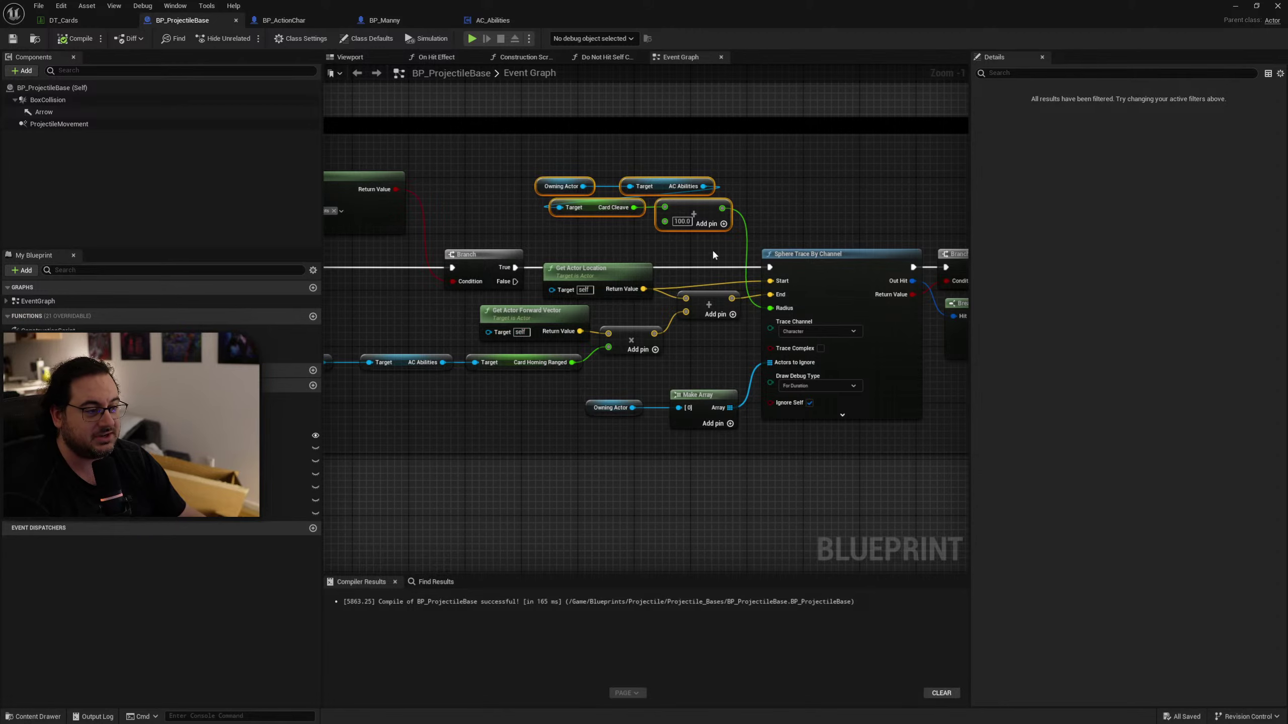
click(689, 221)
text(150)
key(Return)
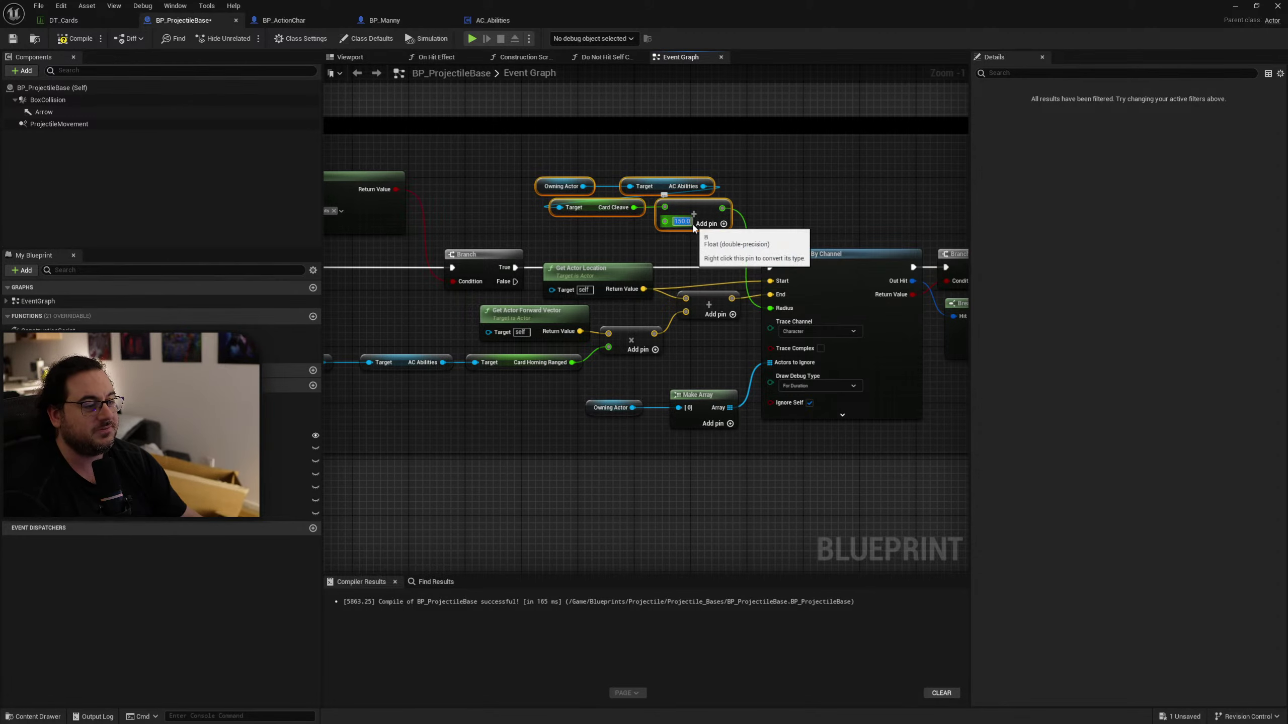
click(811, 194)
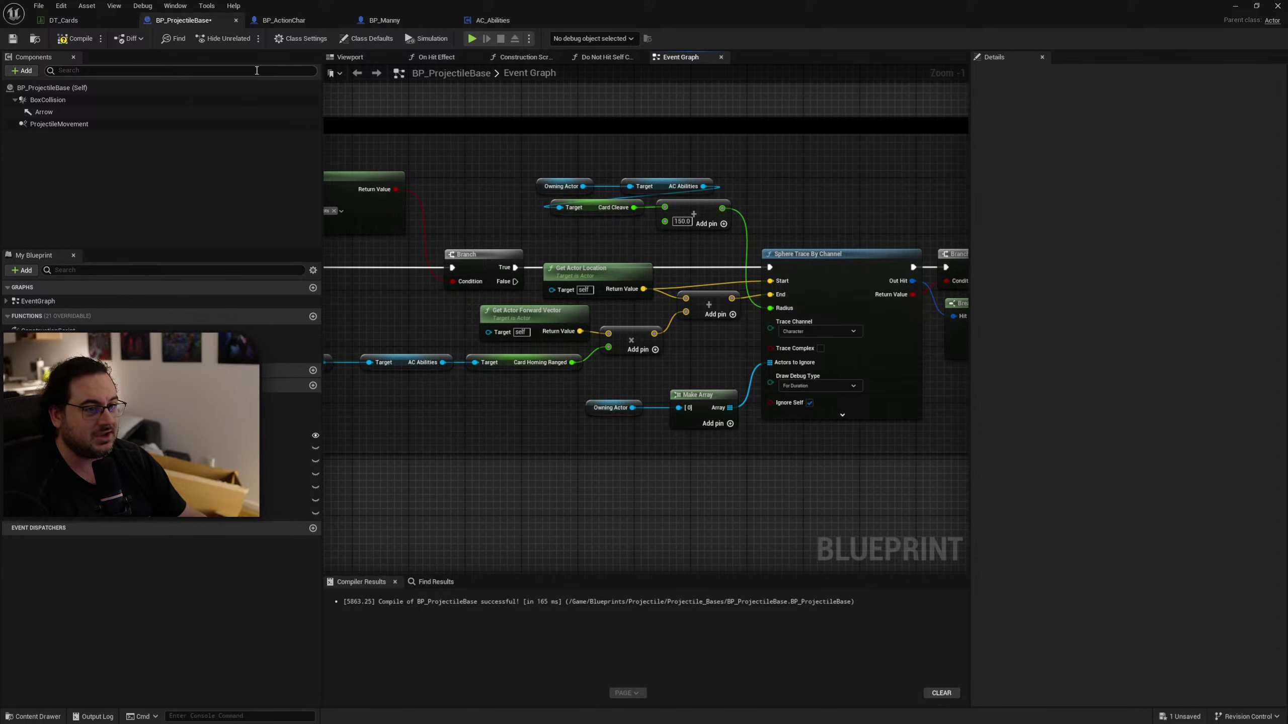
Set the Homing row's Var 2 tier values to 300, 400 and 500 in DT_Cards and save the table.
click(63, 20)
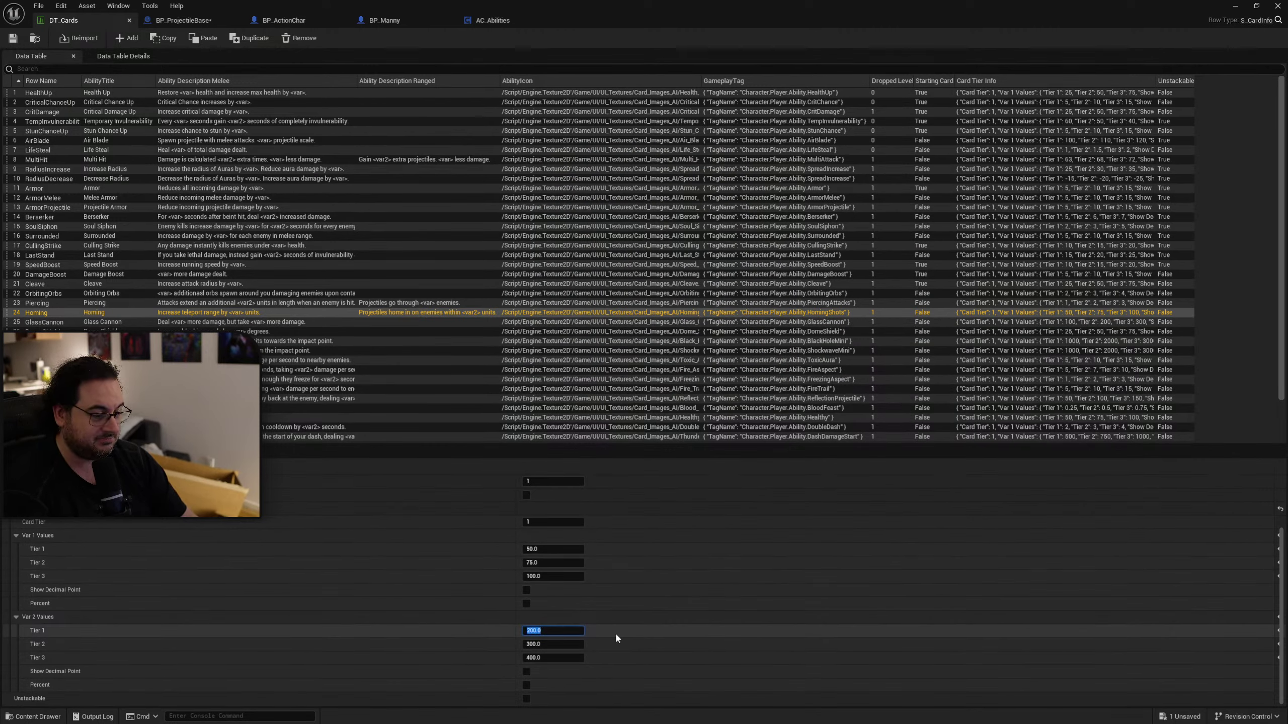
text(300)
key(Tab)
text(400)
key(Tab)
text(5)
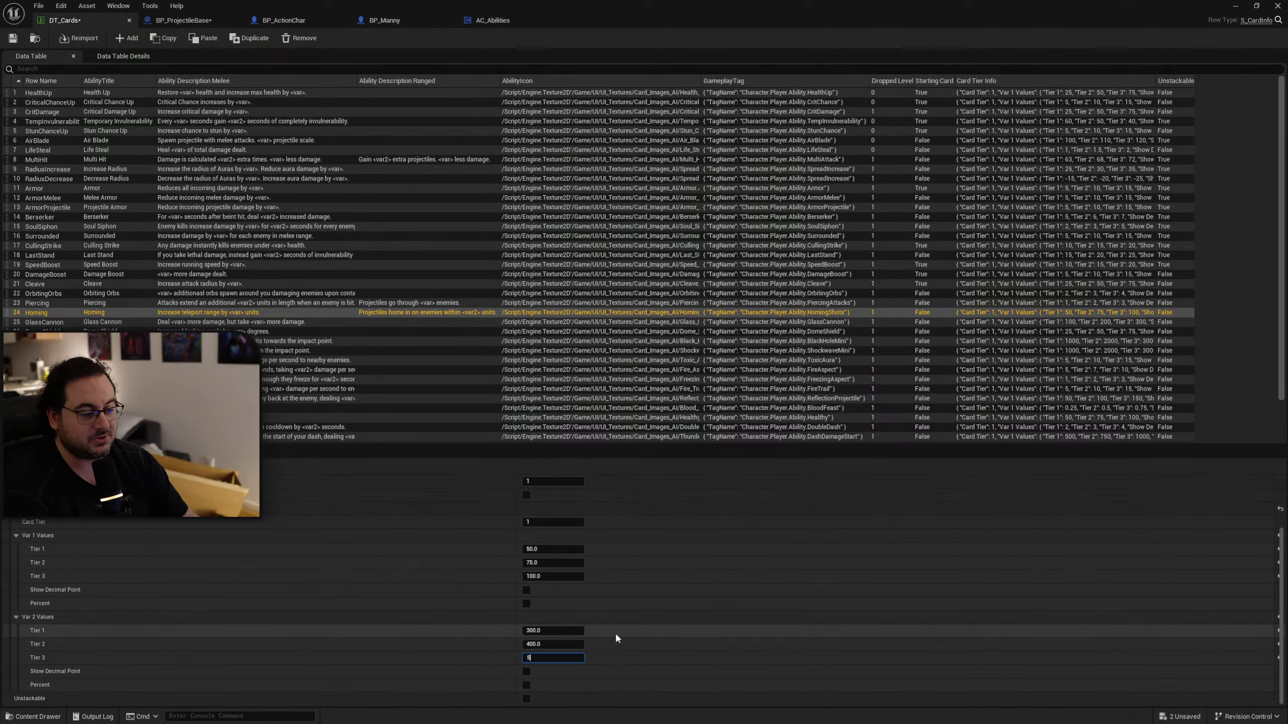
text(00)
click(13, 38)
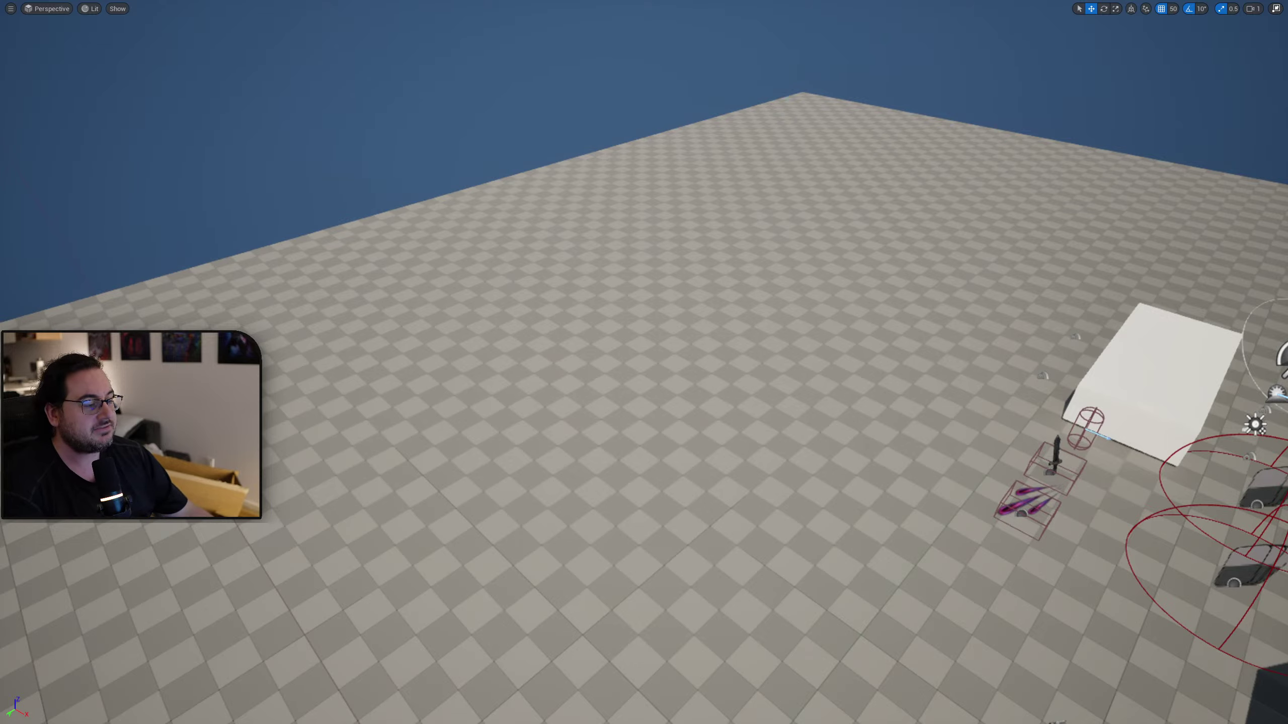
Start a new play session, collect the SpellBolt weapon pickup, and fire a test shot across the floor.
scroll(728, 412, down, 1)
key(alt+p)
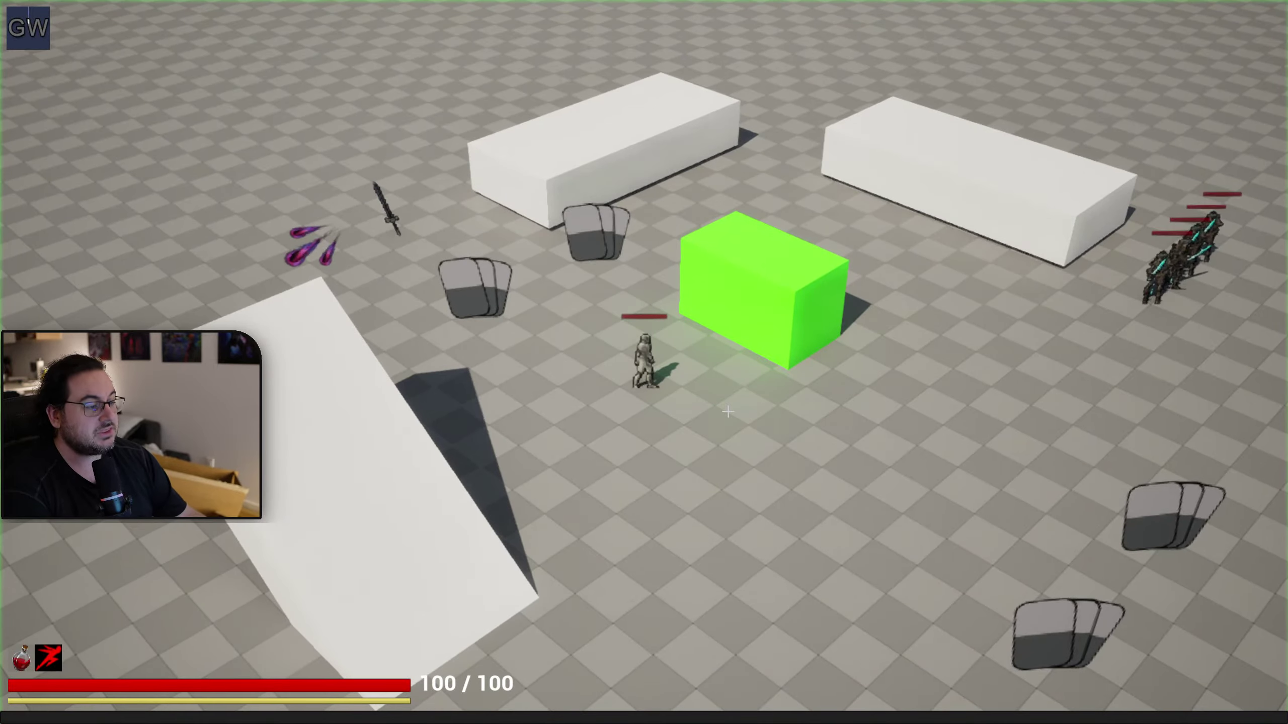
key(a)
key(space)
key(w)
key(a)
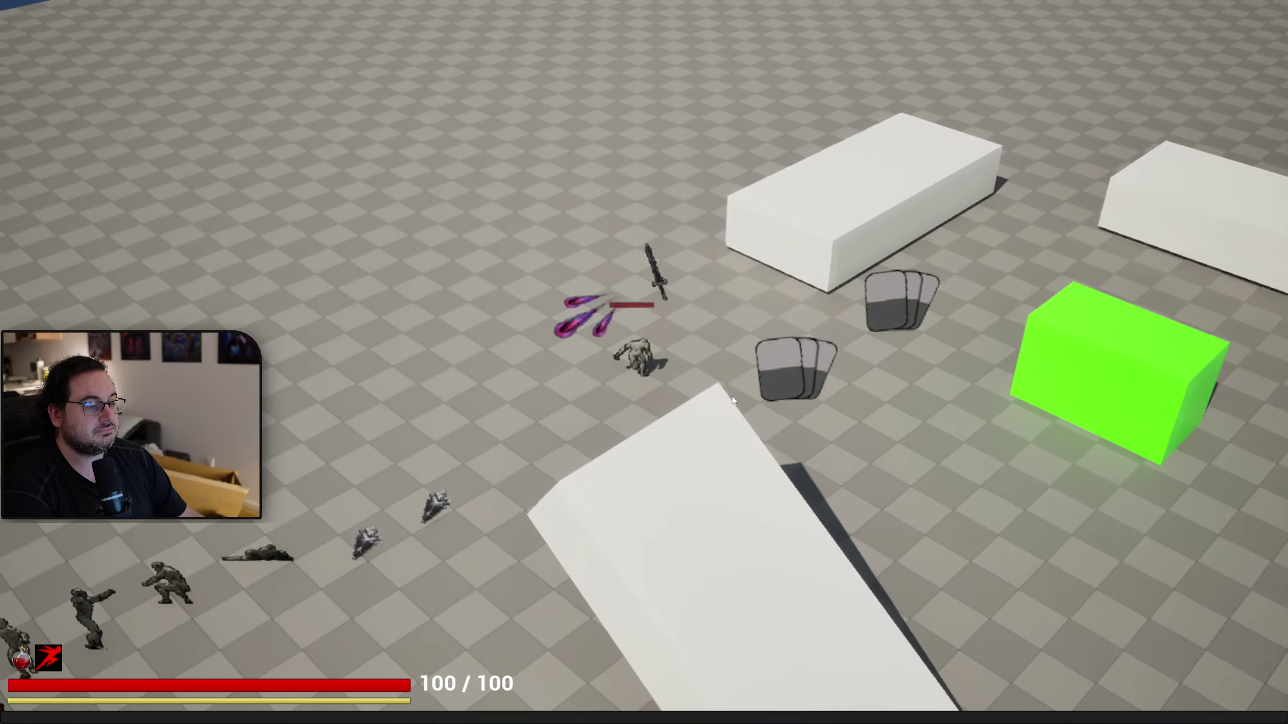
key(w)
key(a)
click(430, 288)
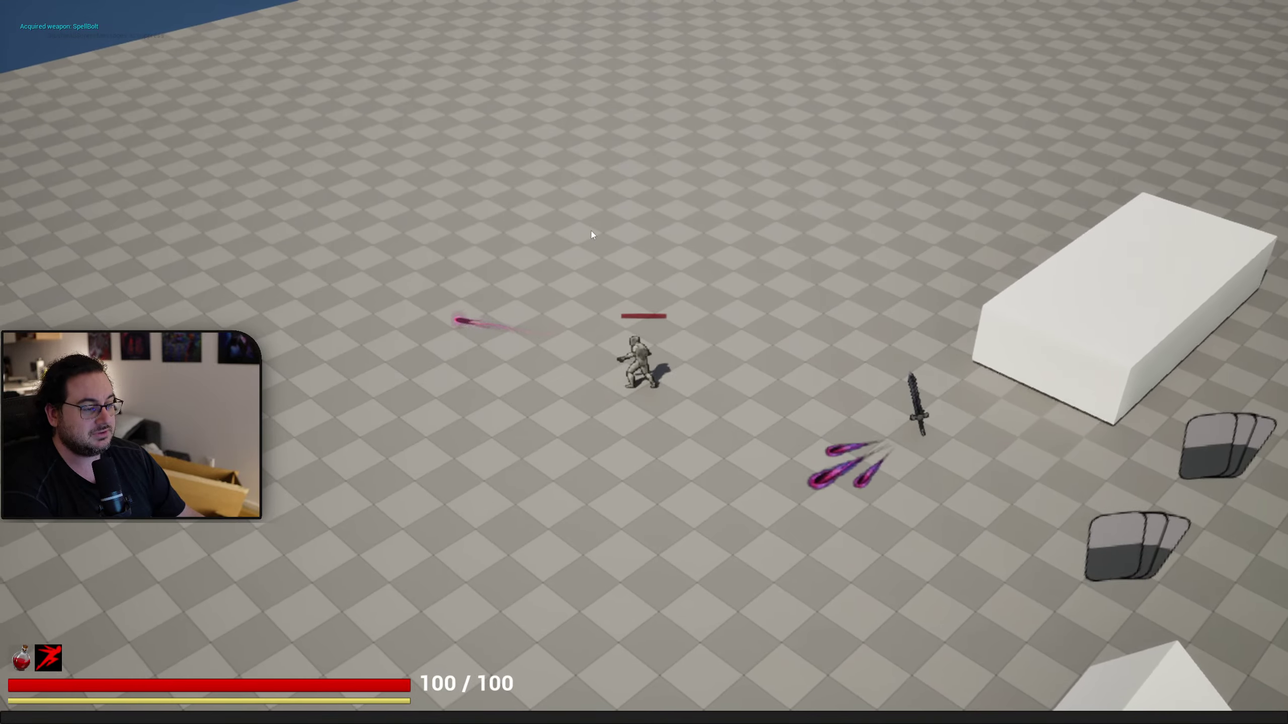
Move the character away from the weapon pickups and fire several test shots across the empty floor without the Homing card.
click(661, 175)
key(a)
key(w)
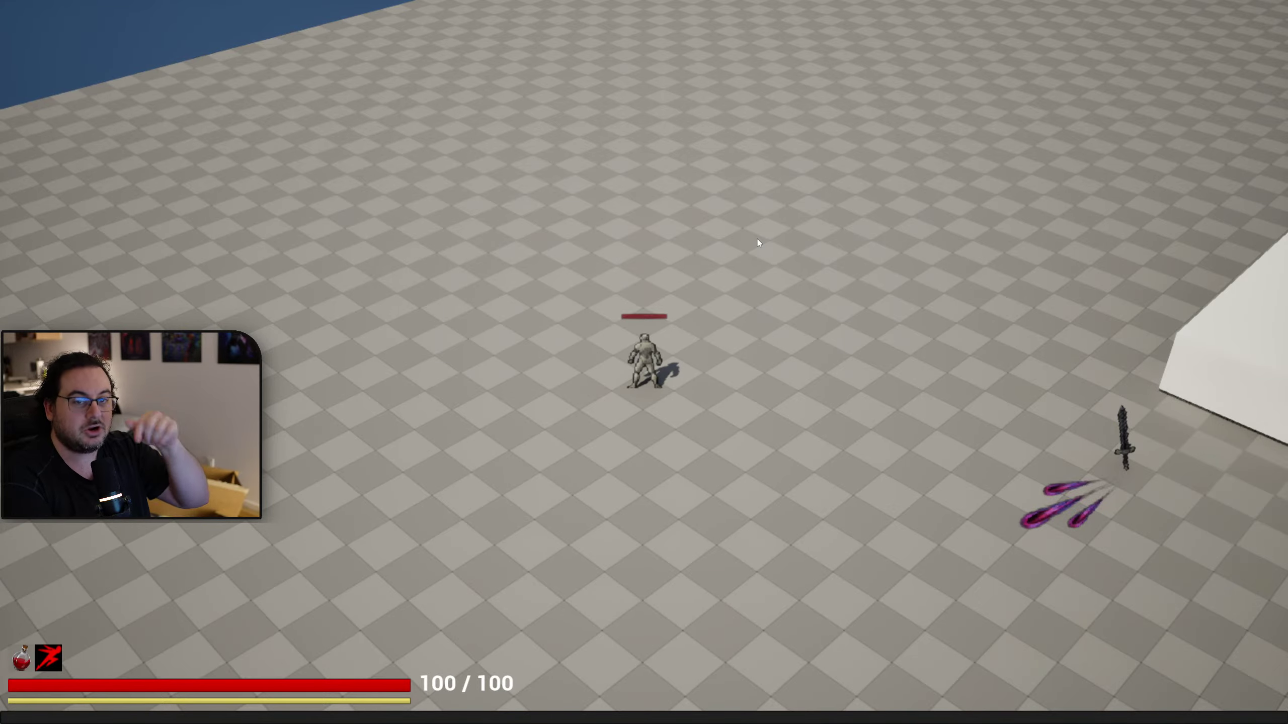
click(690, 275)
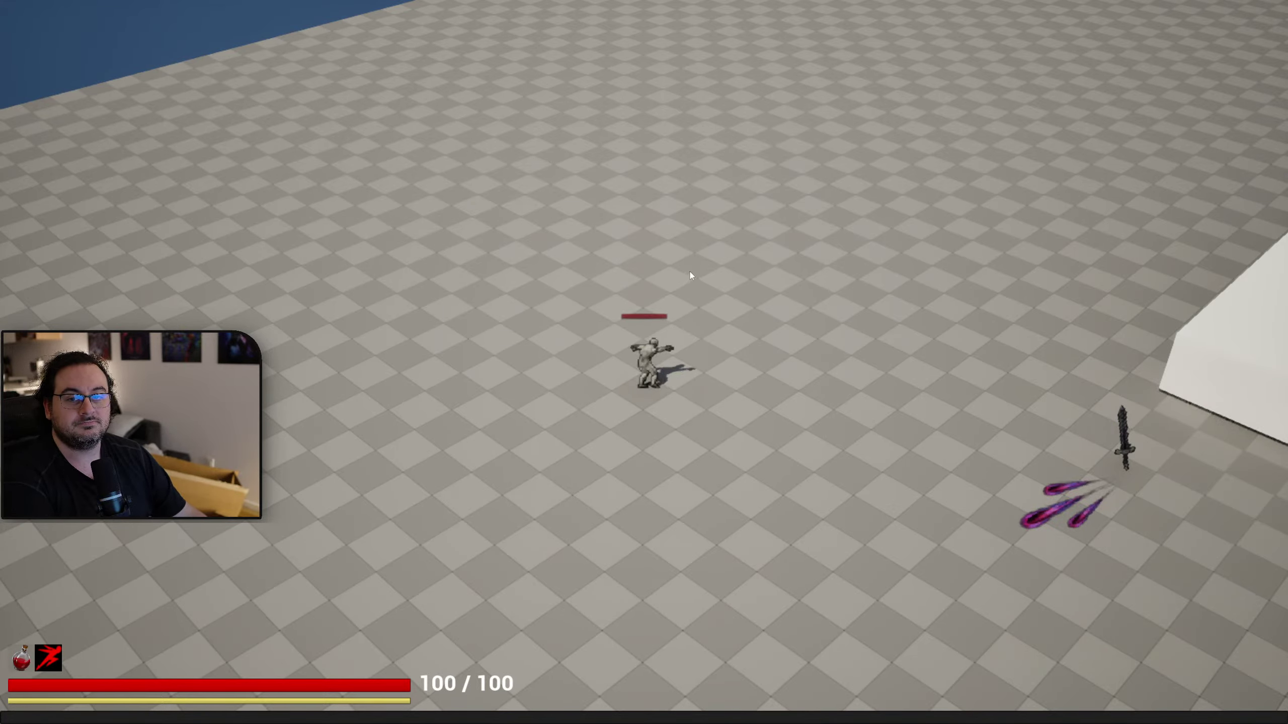
click(712, 278)
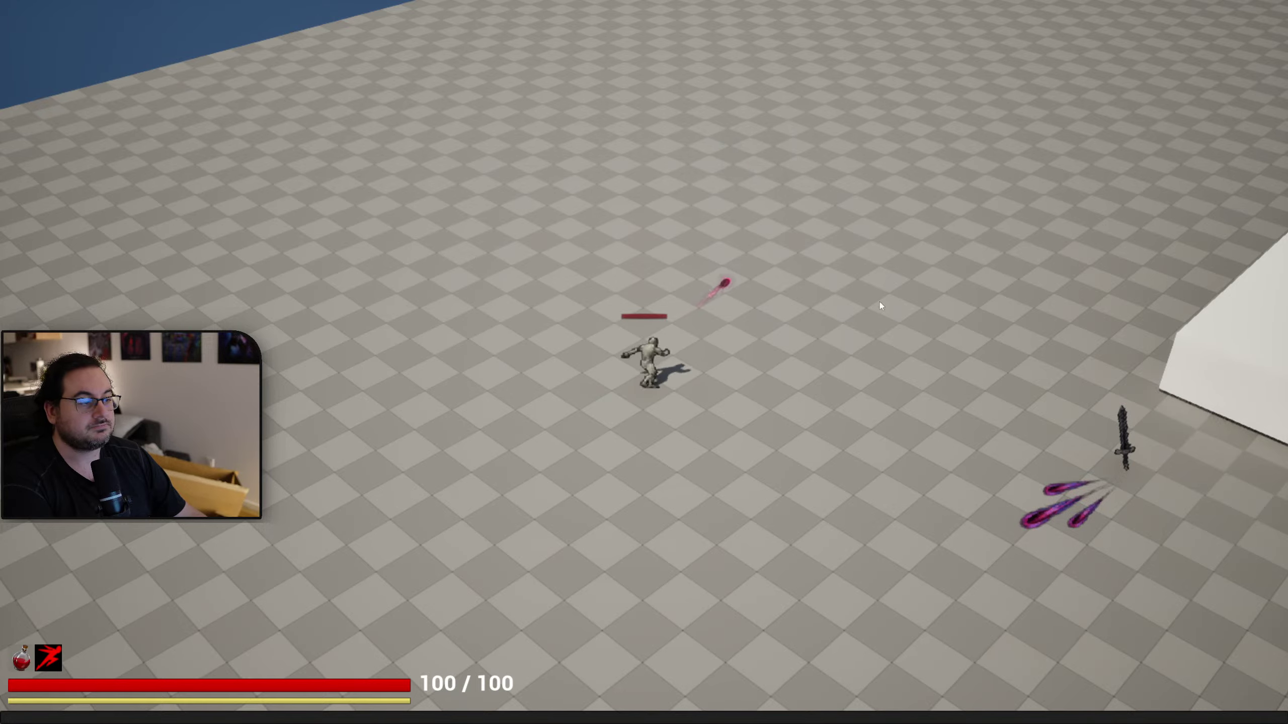
click(918, 287)
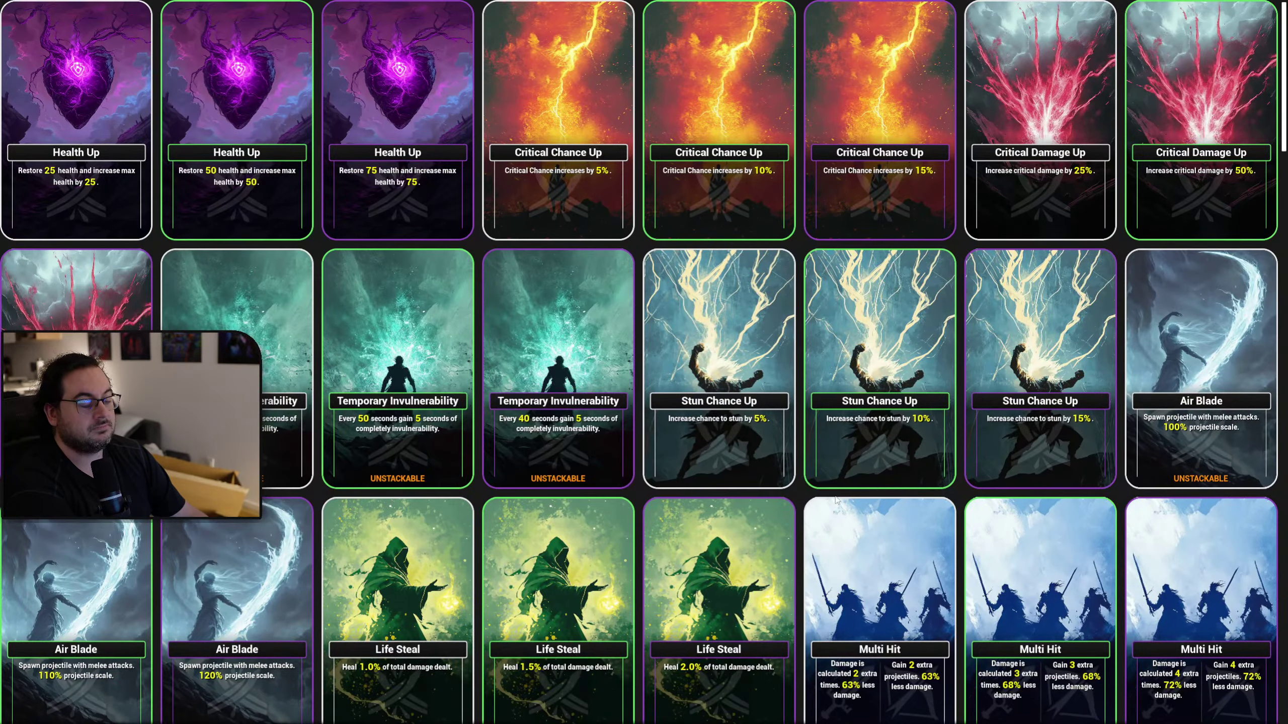
Browse the ability card selection and pick the first-tier Homing card, with 50 units teleport range and 300 units projectile homing.
scroll(839, 487, down, 15)
scroll(844, 489, down, 4)
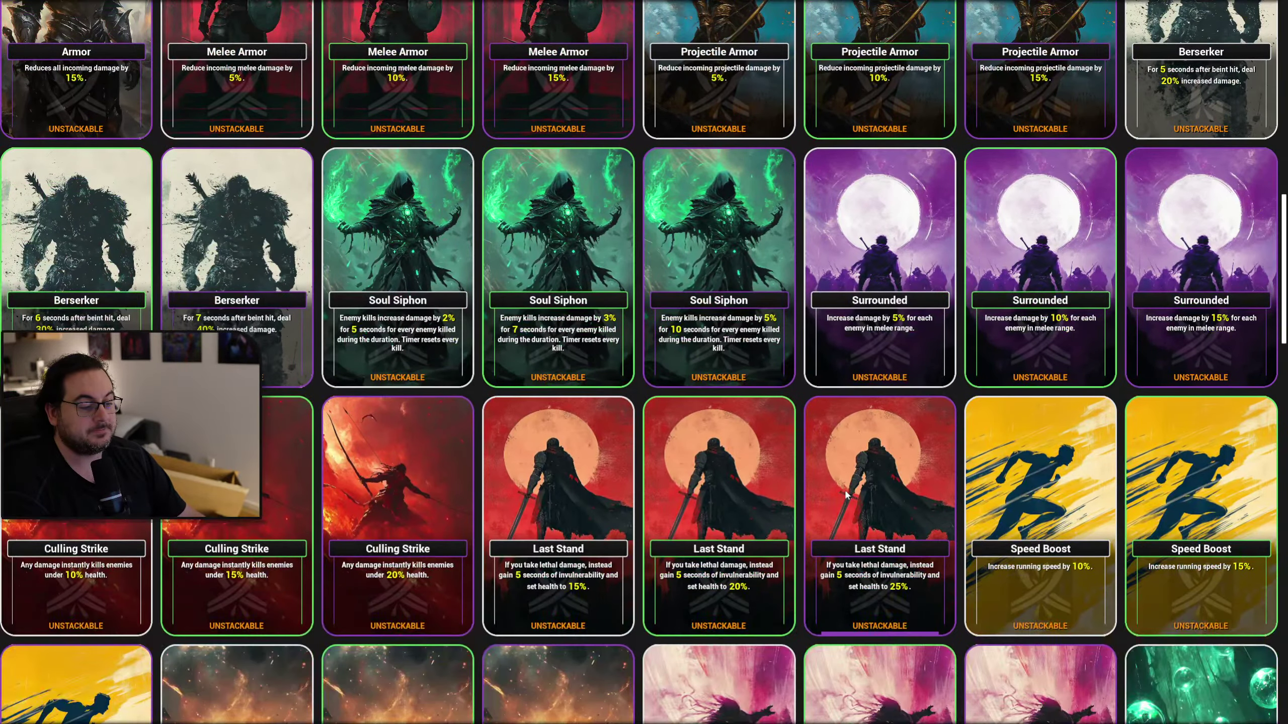
scroll(882, 418, down, 4)
scroll(873, 439, up, 4)
scroll(873, 439, up, 3)
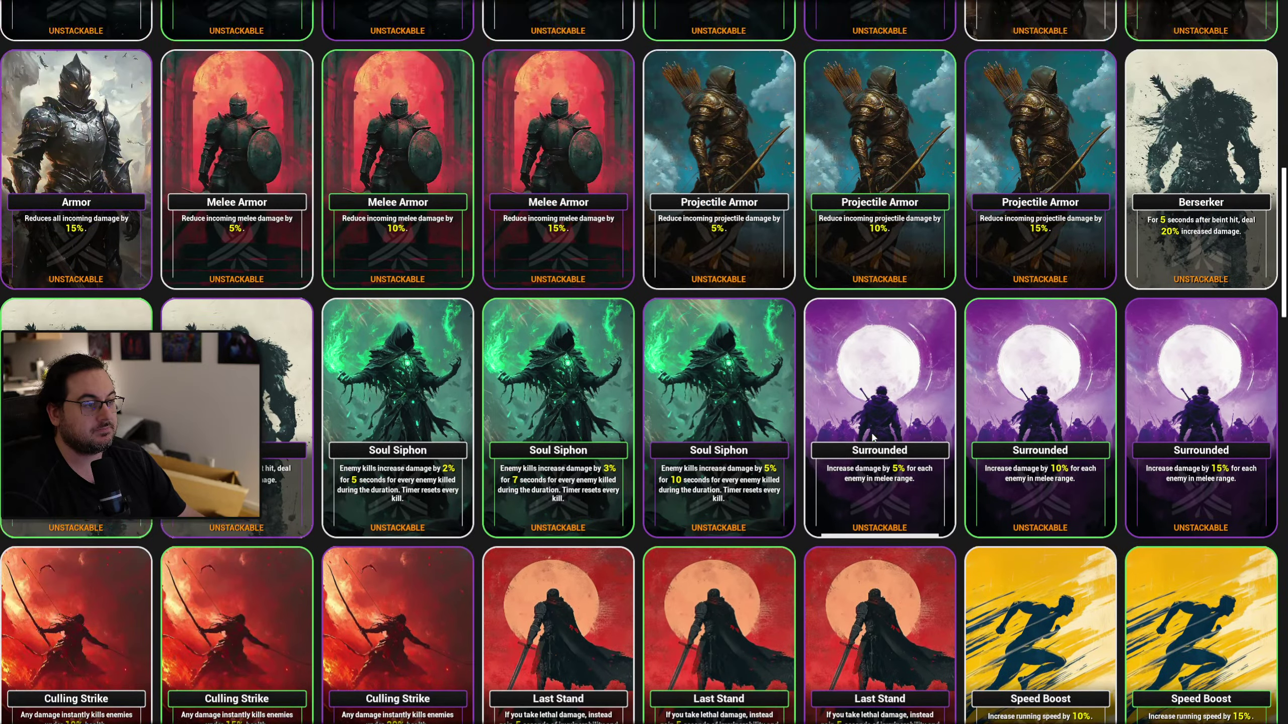
scroll(874, 438, up, 2)
scroll(877, 431, down, 11)
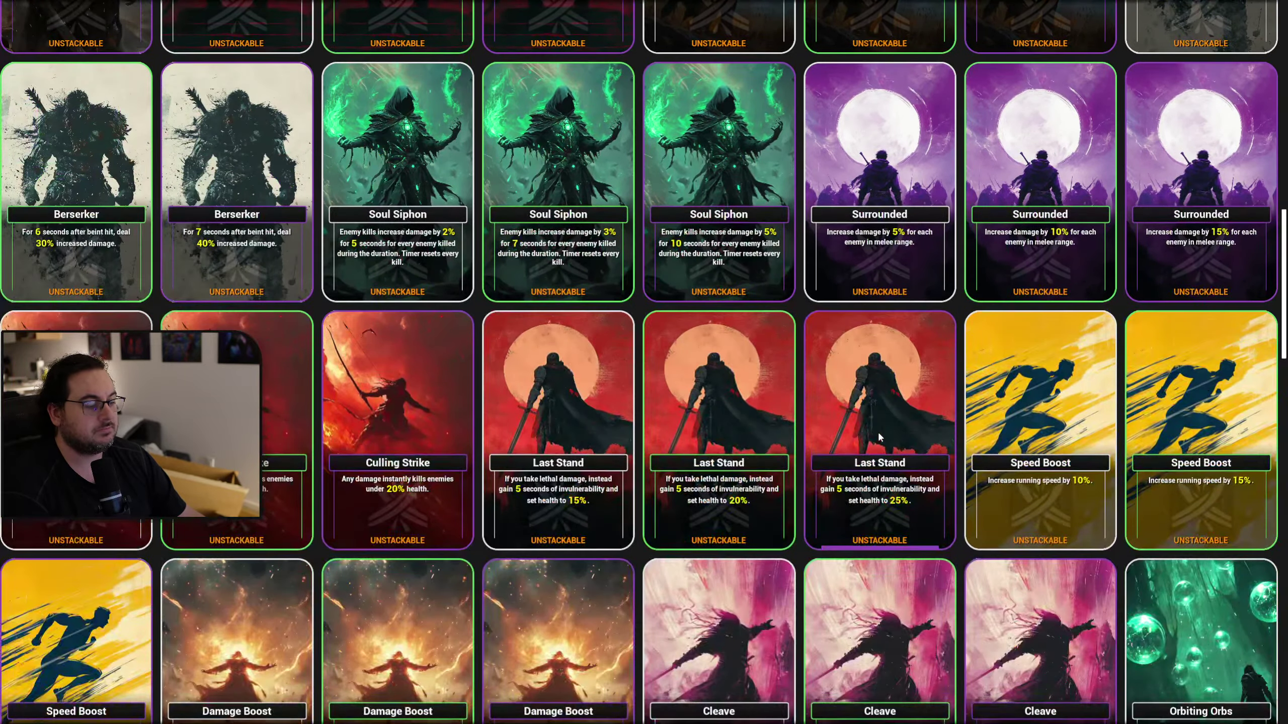
scroll(878, 434, down, 5)
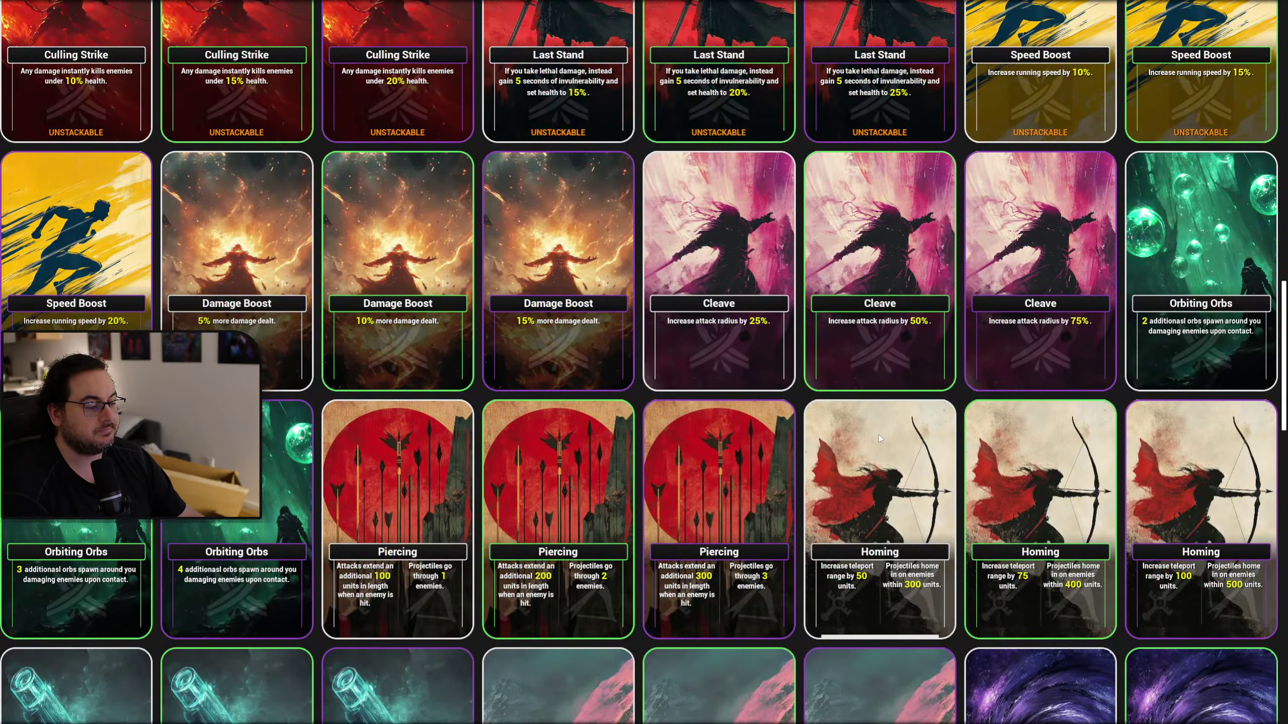
scroll(850, 504, up, 2)
click(849, 502)
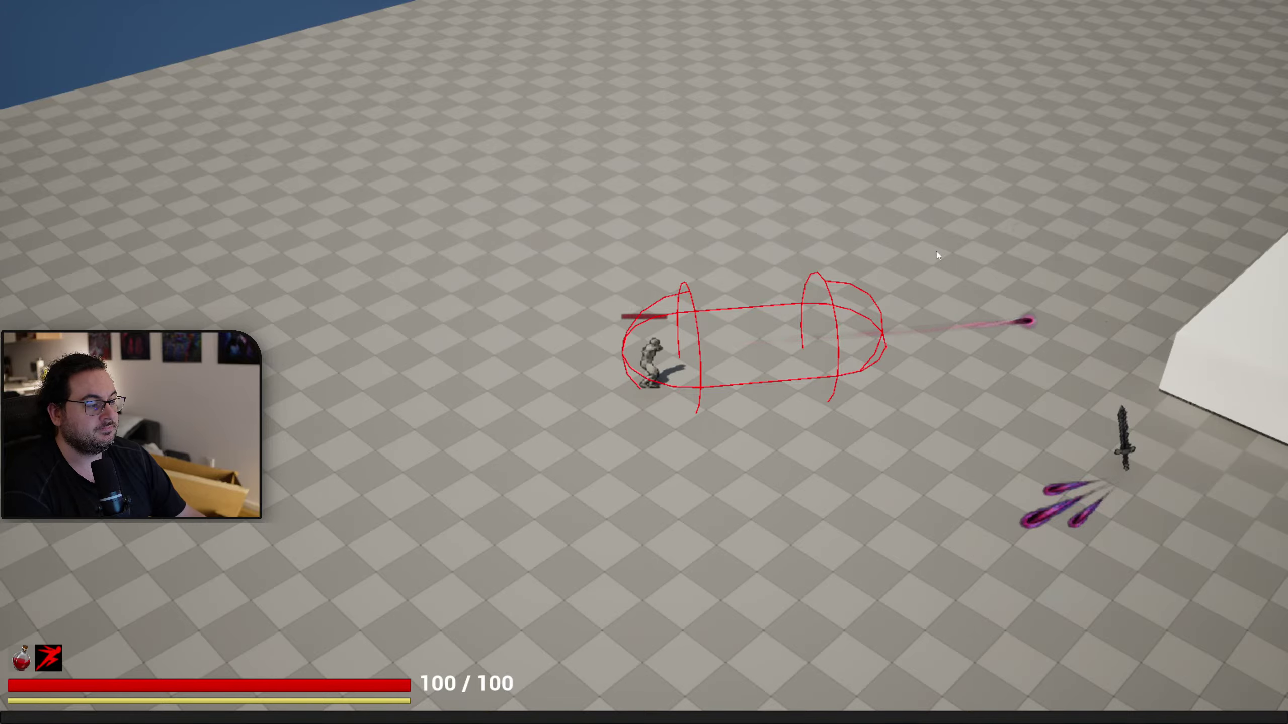
Run and dash past the green block toward the enemy group and fire a shot near them to test projectile homing.
key(s)
key(d)
key(space)
key(space)
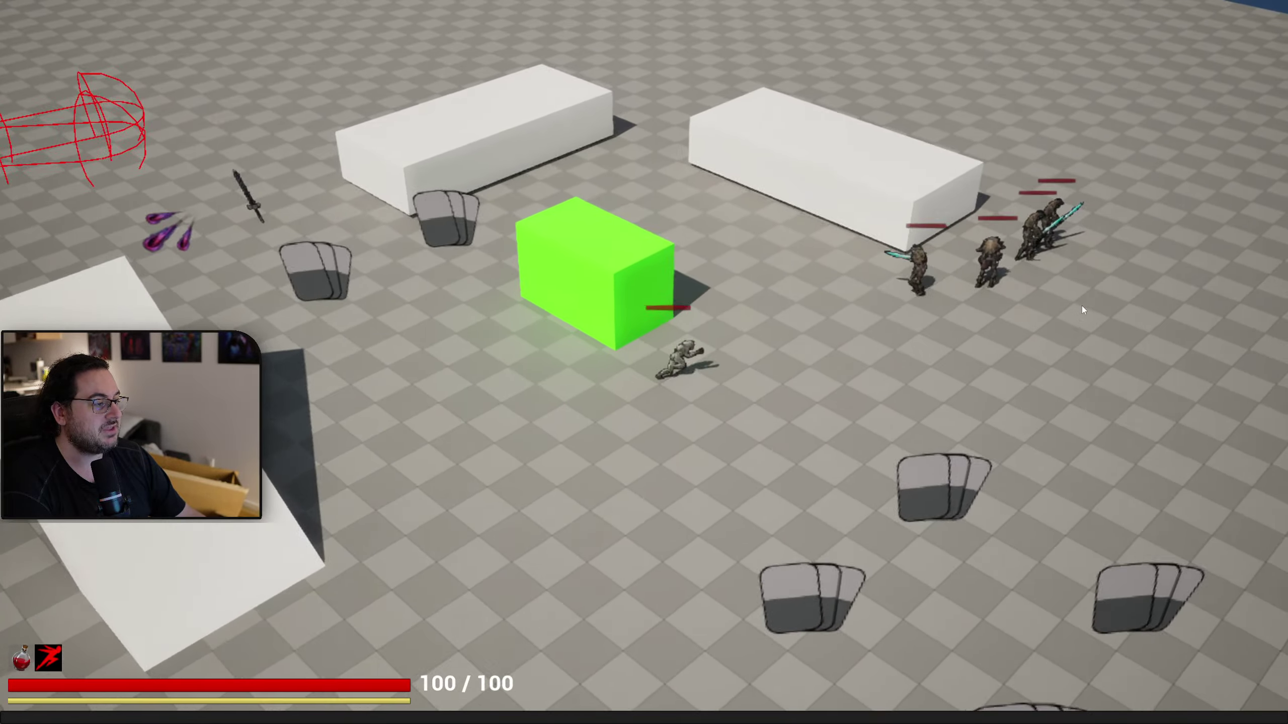
click(1086, 312)
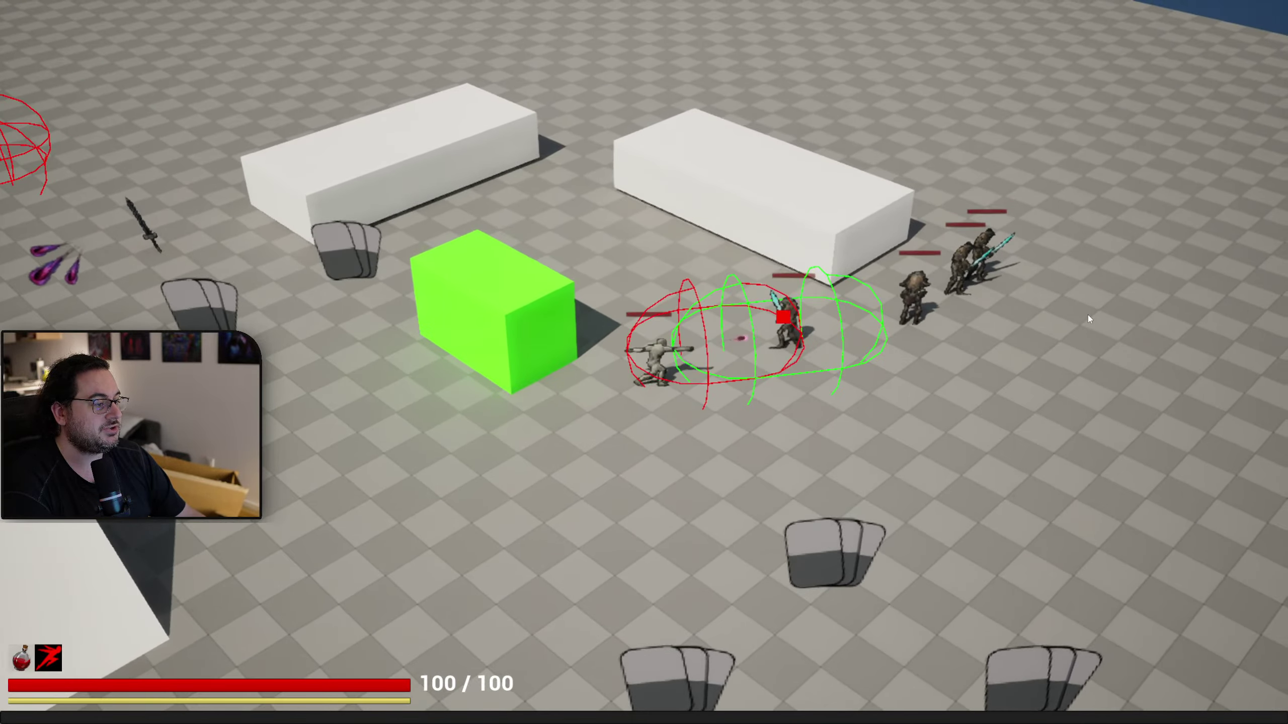
Move the character to a card pickup in the running game and look through the upgrade cards past Orbiting Orbs.
click(1044, 317)
key(a)
key(s)
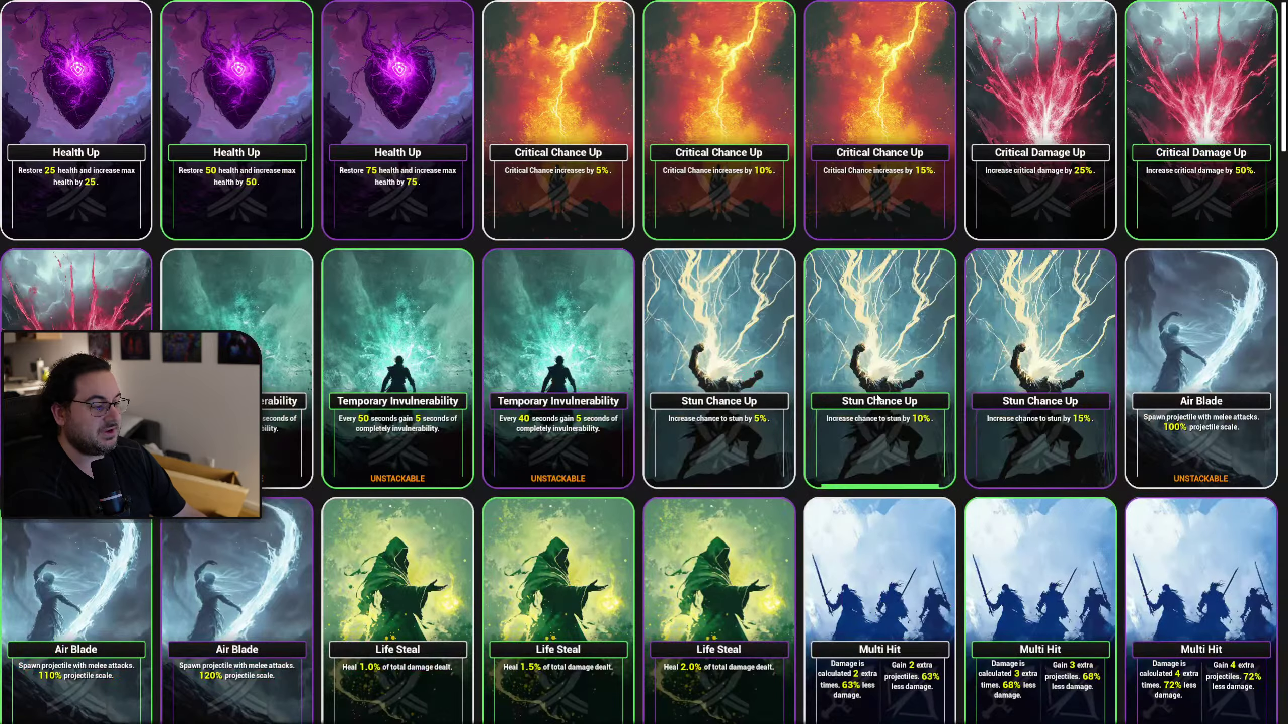
scroll(892, 462, down, 3)
scroll(893, 462, down, 12)
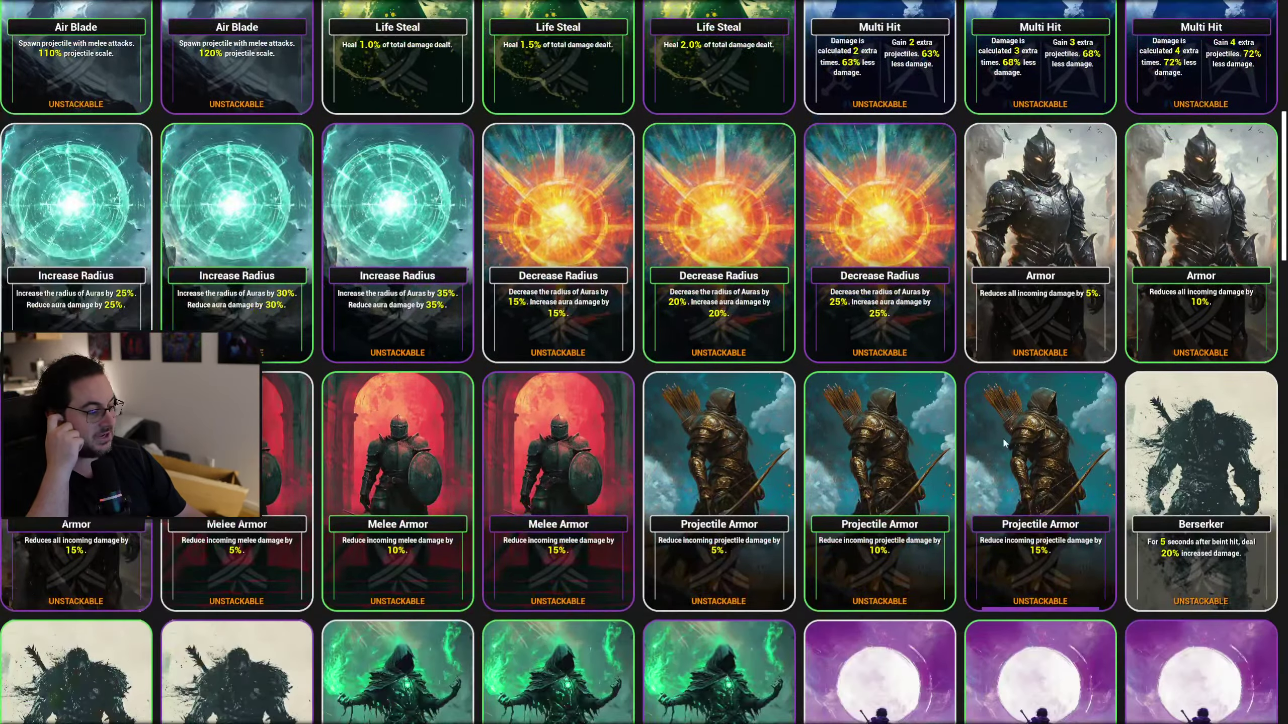
scroll(1001, 446, down, 10)
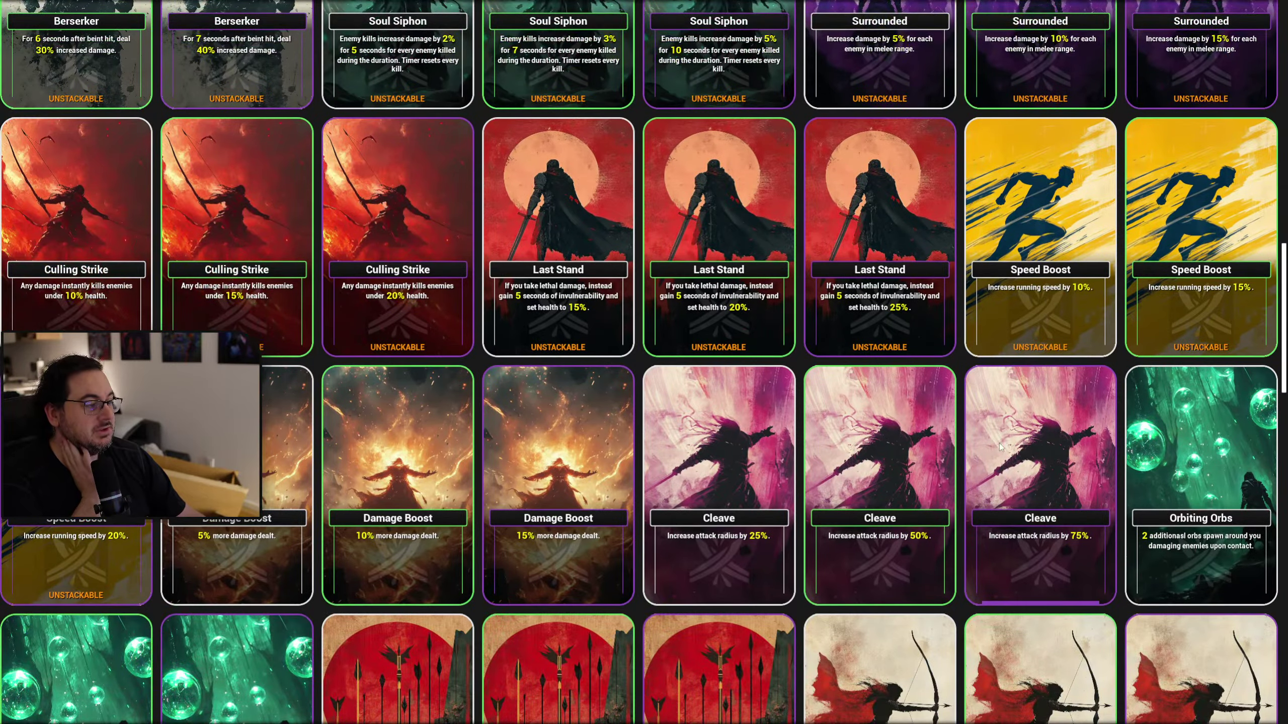
scroll(1000, 446, down, 5)
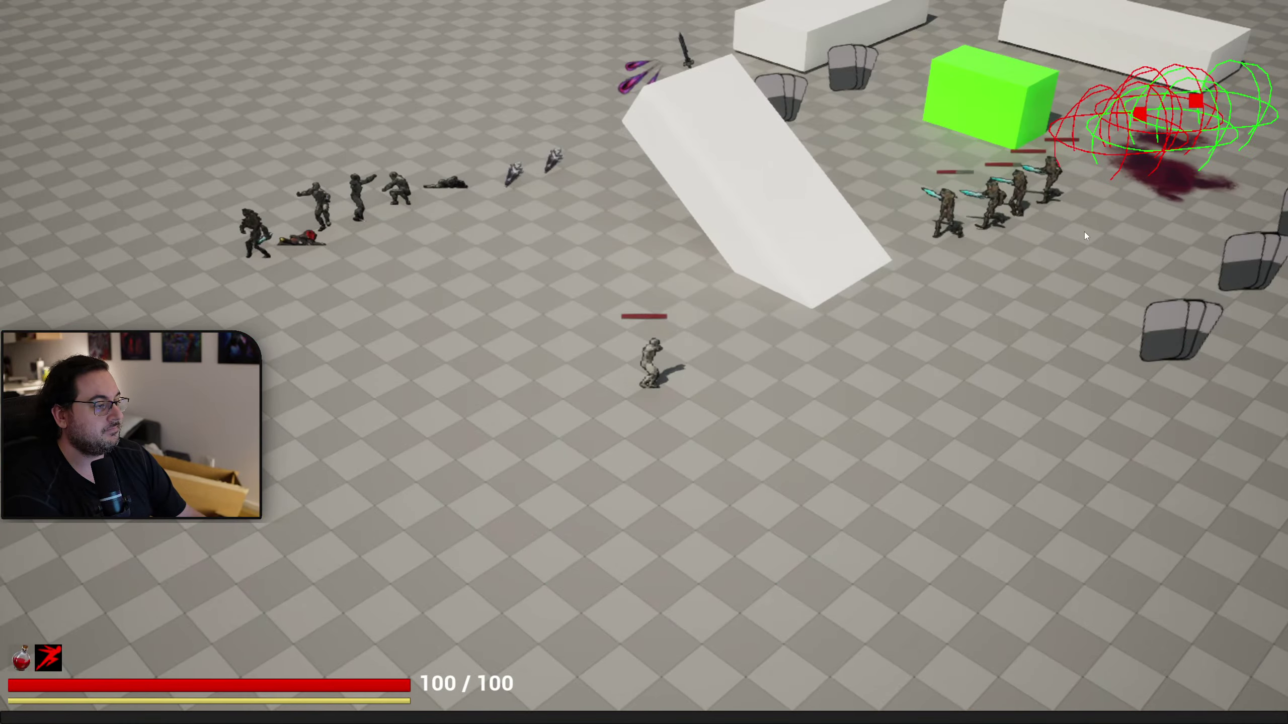
Test the ranged attack by repeatedly shooting at the chasing enemies while moving and dashing, and end the play session.
click(1078, 232)
key(a)
click(1050, 188)
key(a)
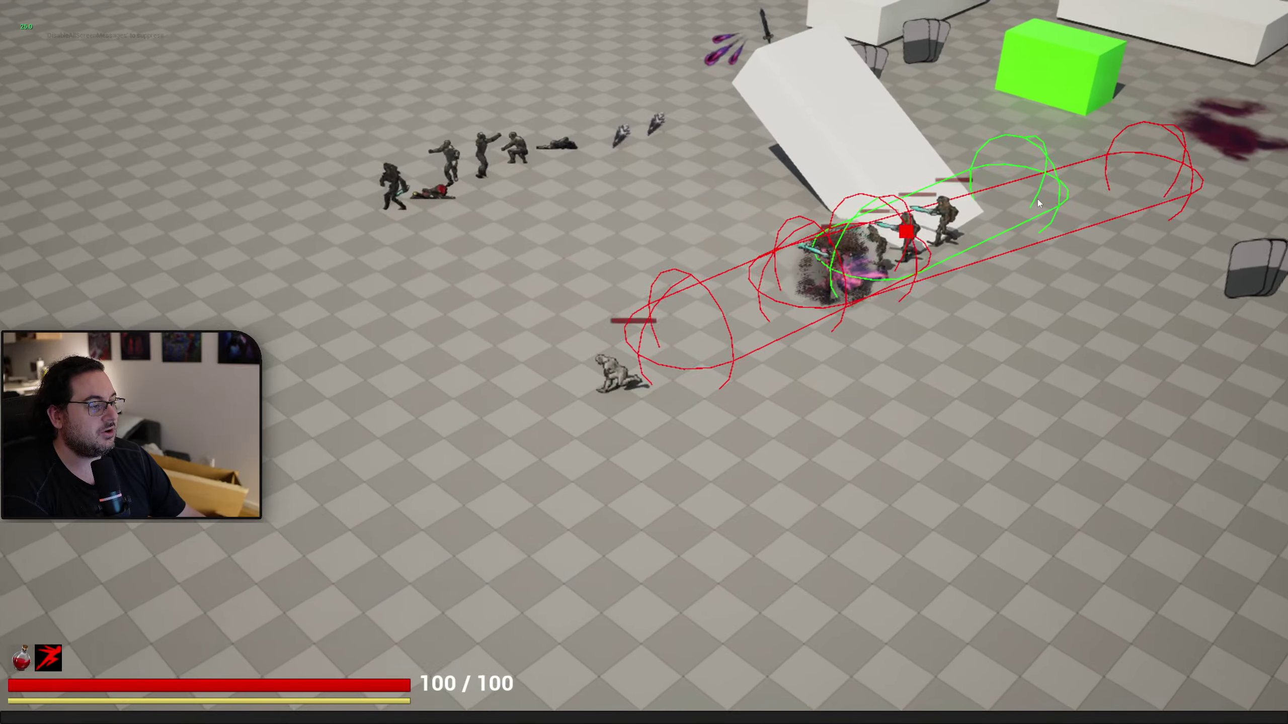
click(1087, 310)
key(a)
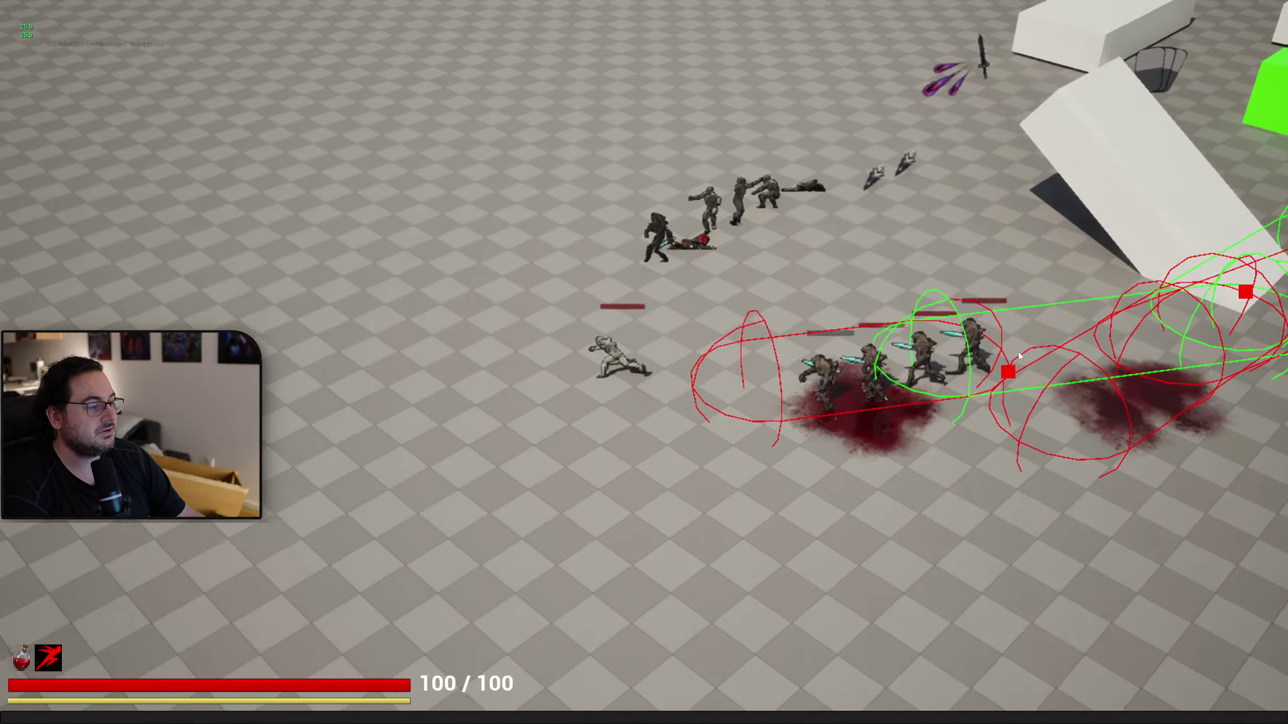
click(1051, 432)
key(space)
click(1101, 240)
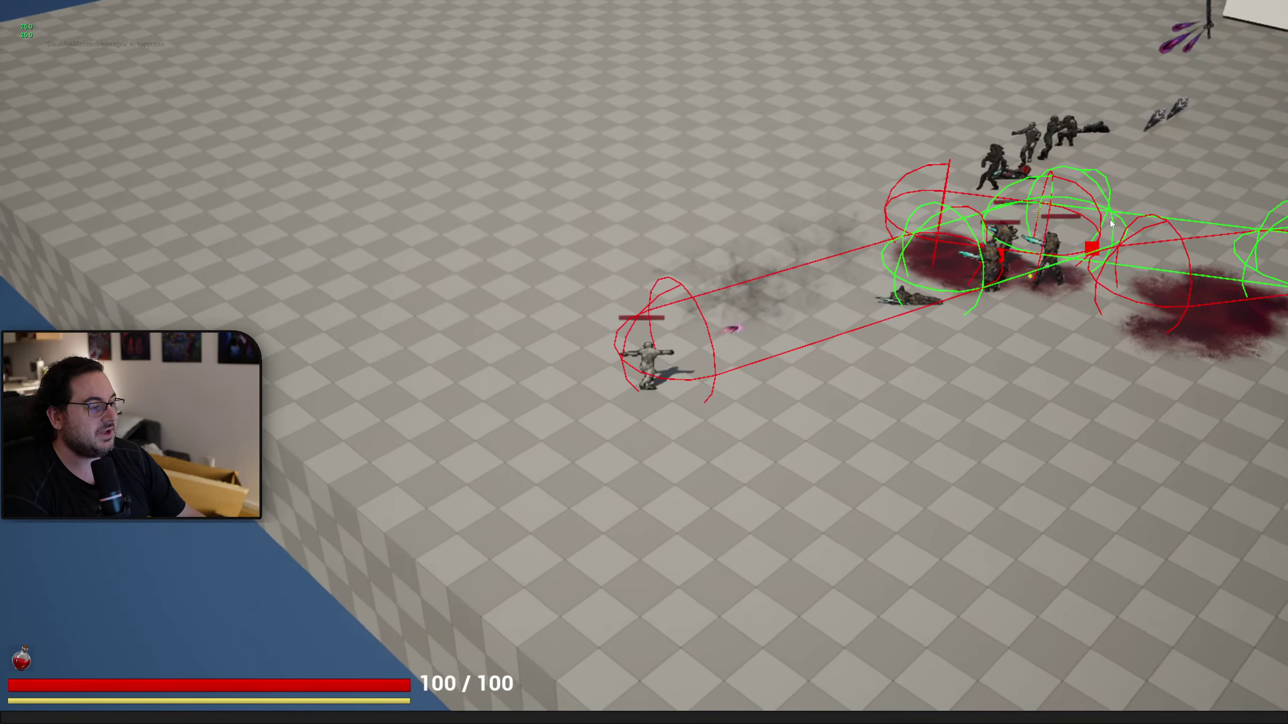
key(s)
key(d)
key(space)
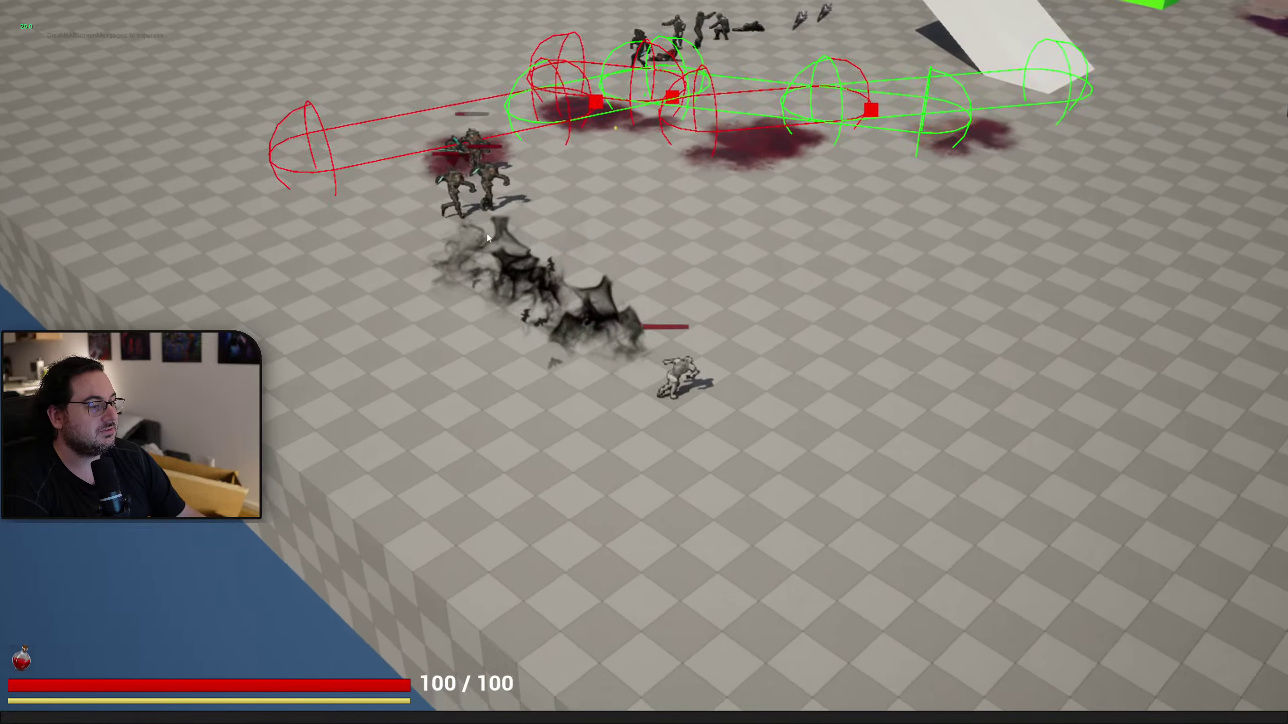
click(487, 238)
key(s)
key(d)
click(342, 299)
key(d)
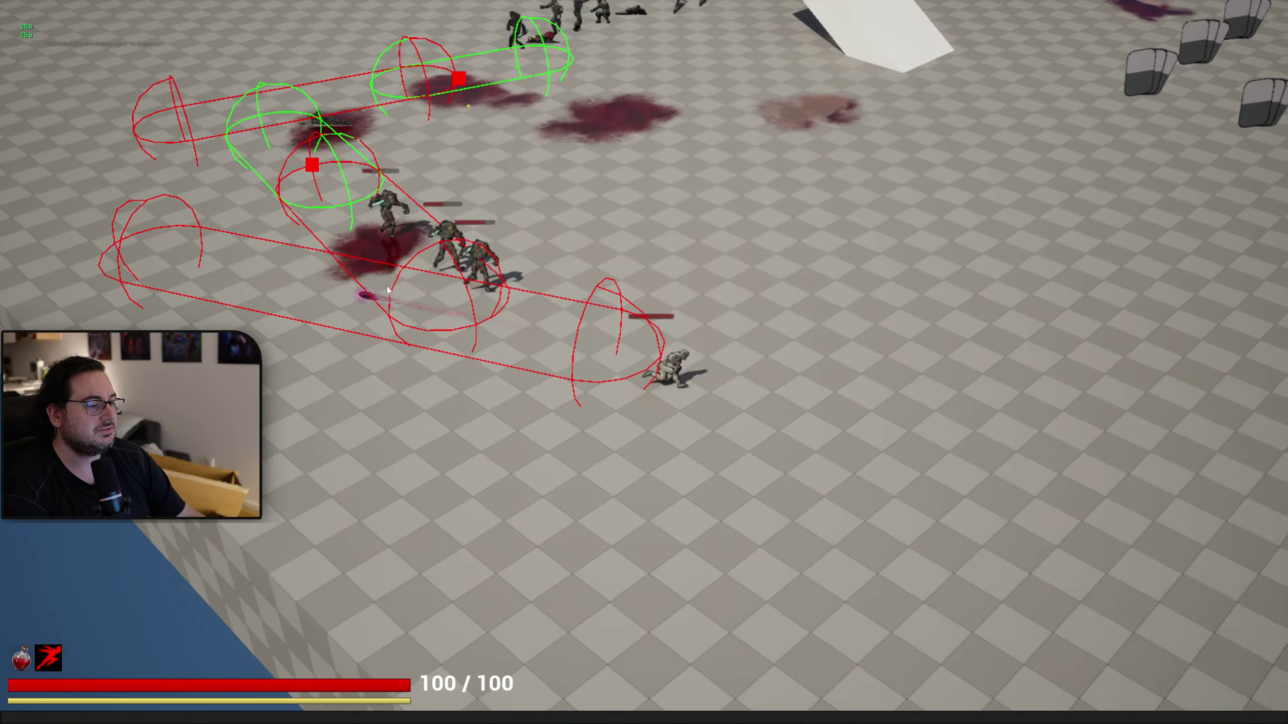
click(418, 297)
key(d)
key(w)
key(space)
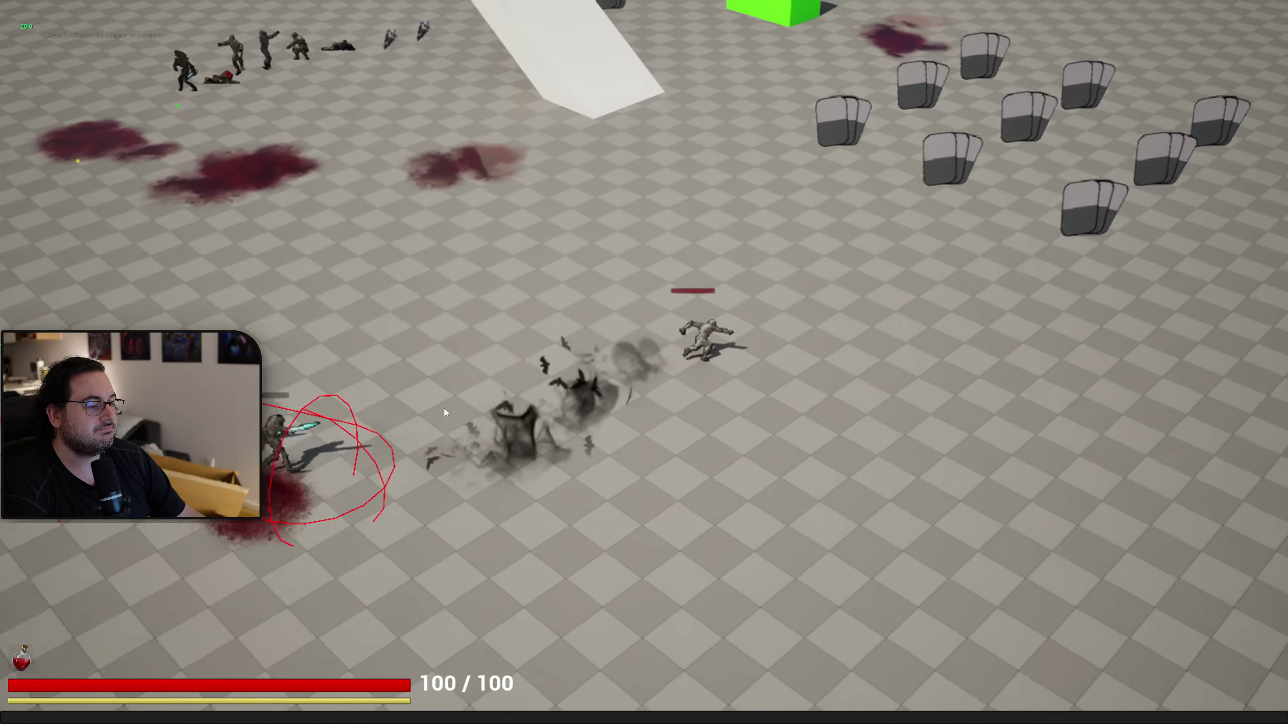
click(284, 498)
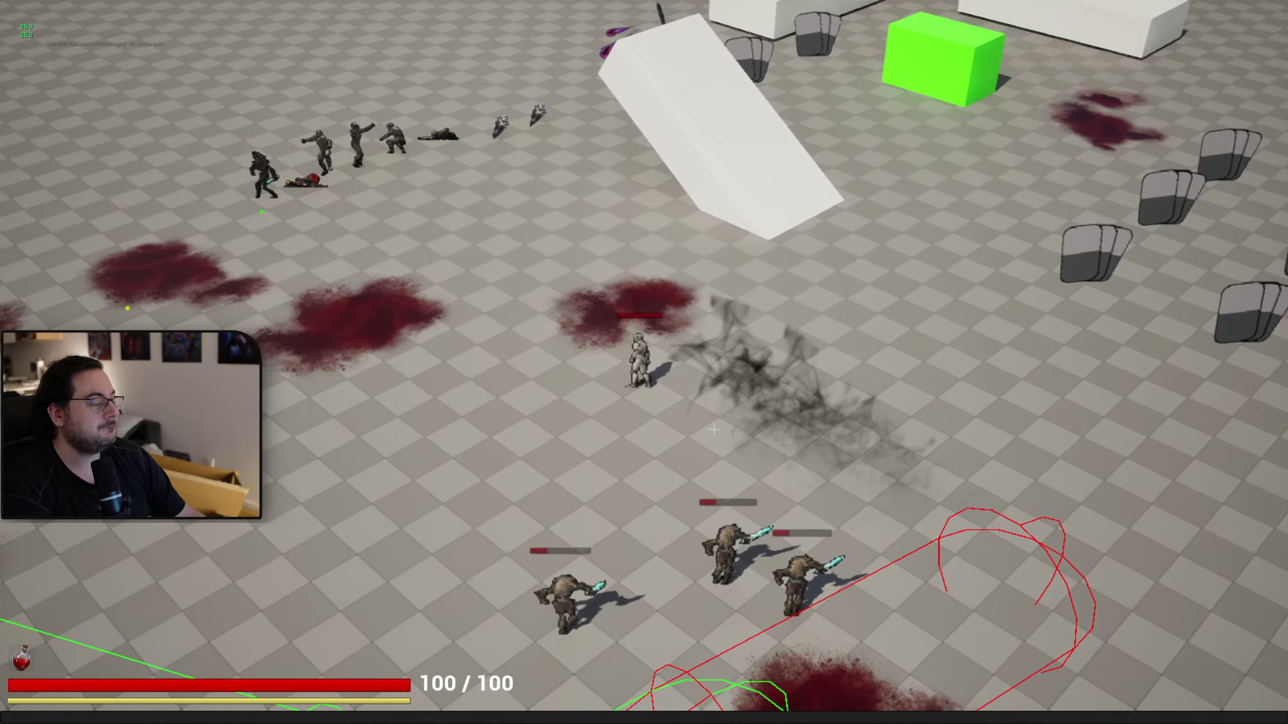
key(Escape)
Set the Homing row's Var 2 values in DT_Cards to 350 for Tier 2 and 400 for Tier 3, and save the table.
drag(1287, 101, 787, 1)
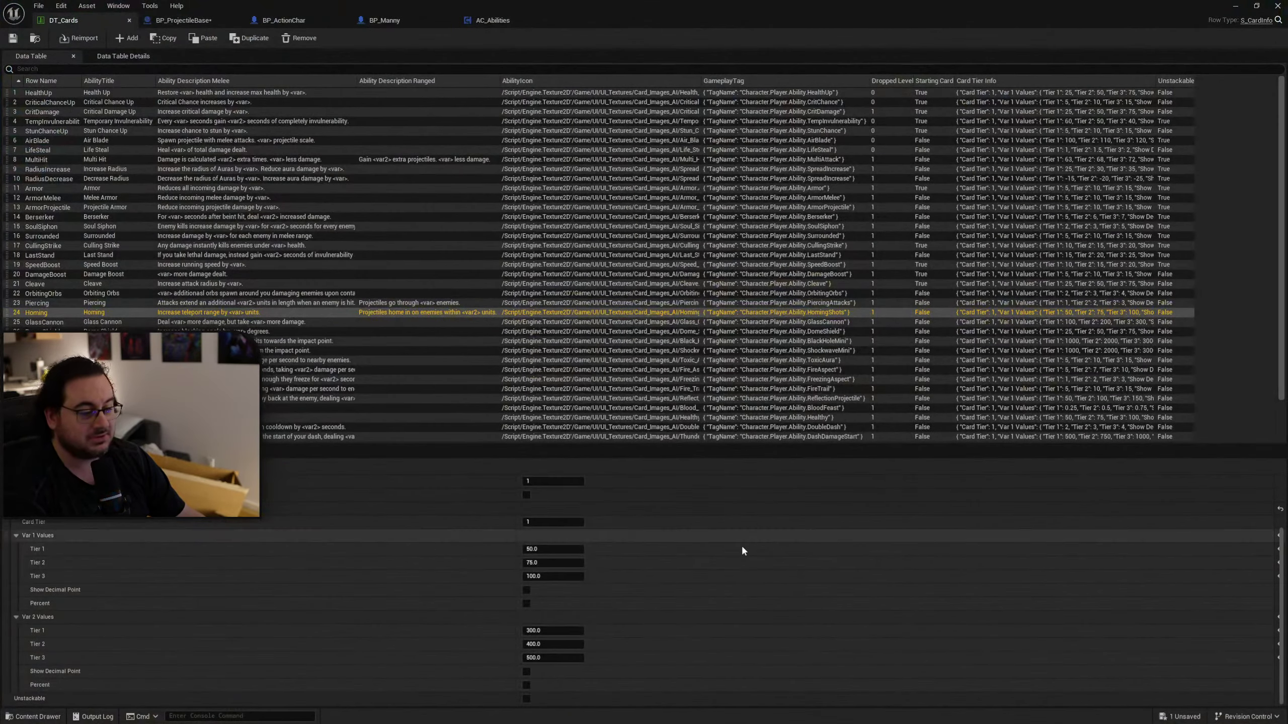
click(557, 644)
text(35)
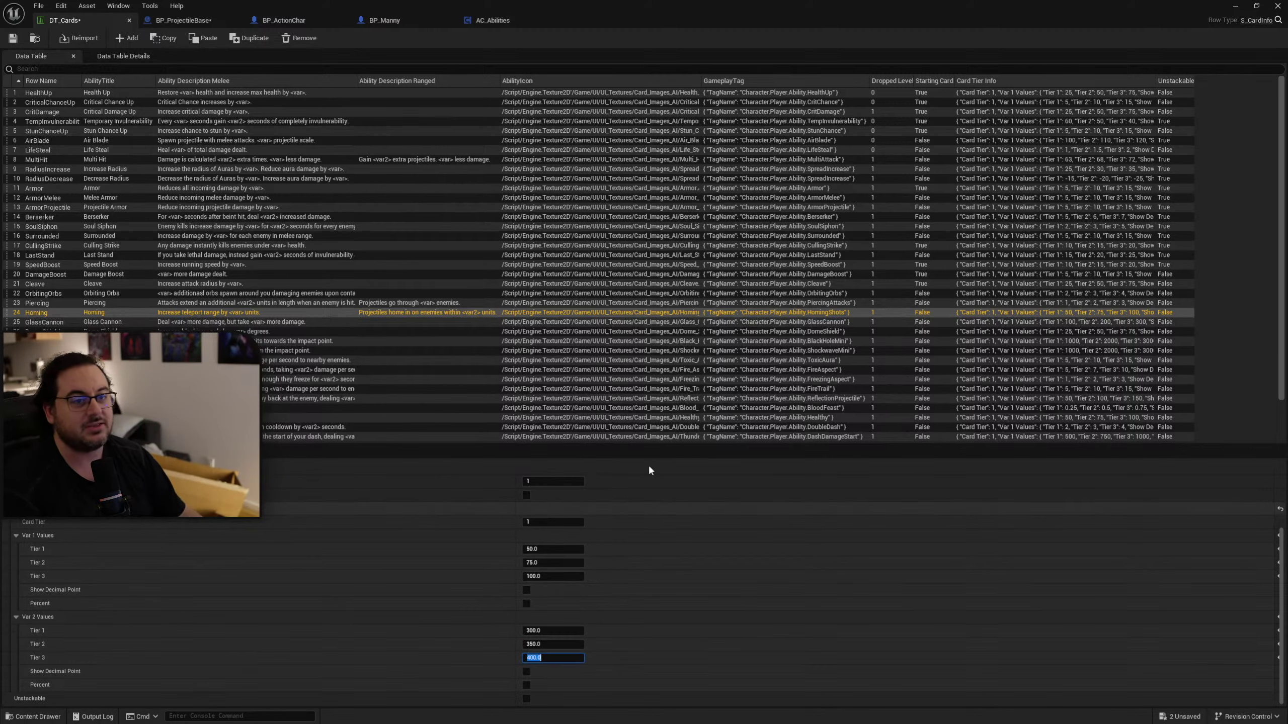
click(13, 38)
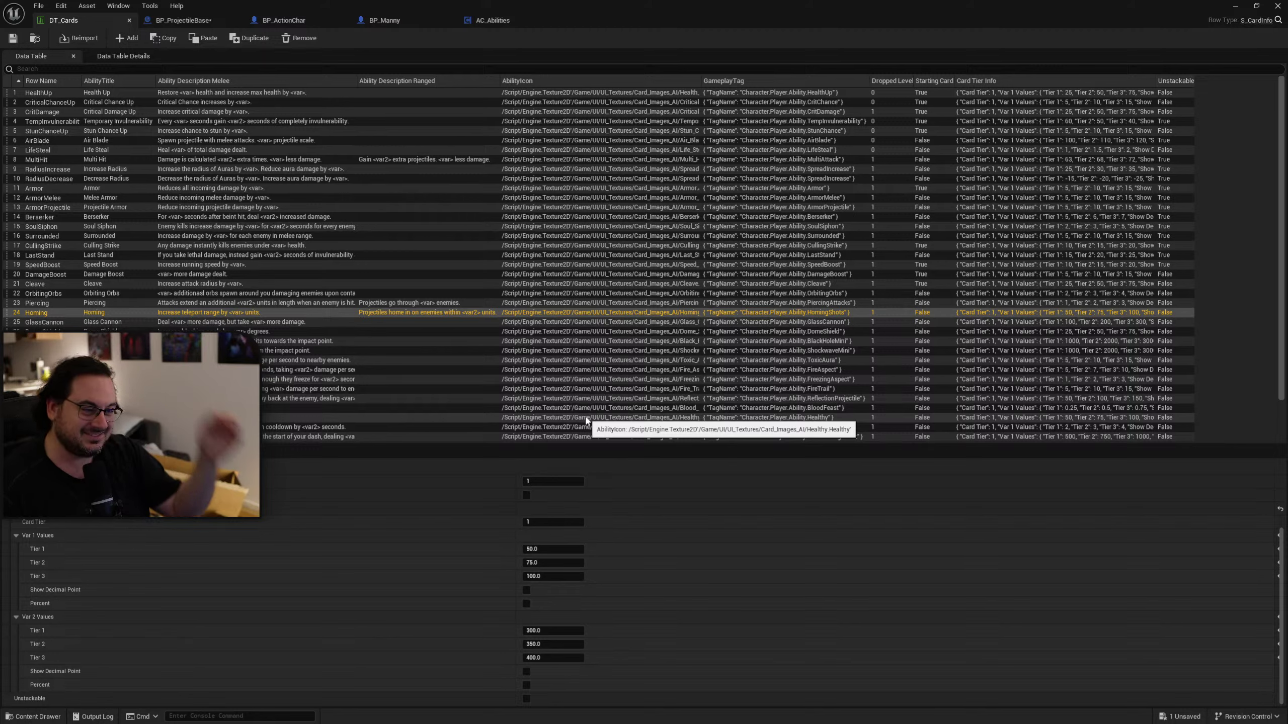
Select the GlassCannon row in the card data table and save all unsaved assets.
click(243, 323)
key(ctrl+shift+s)
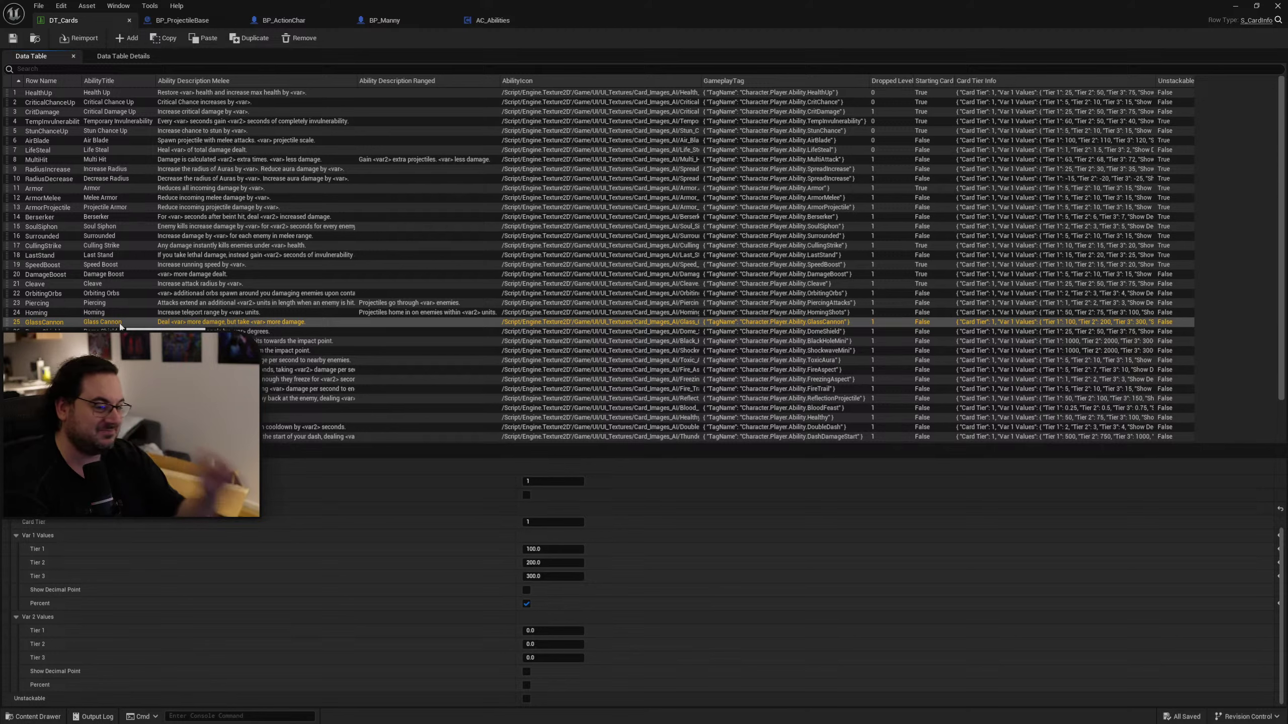
click(121, 330)
click(142, 325)
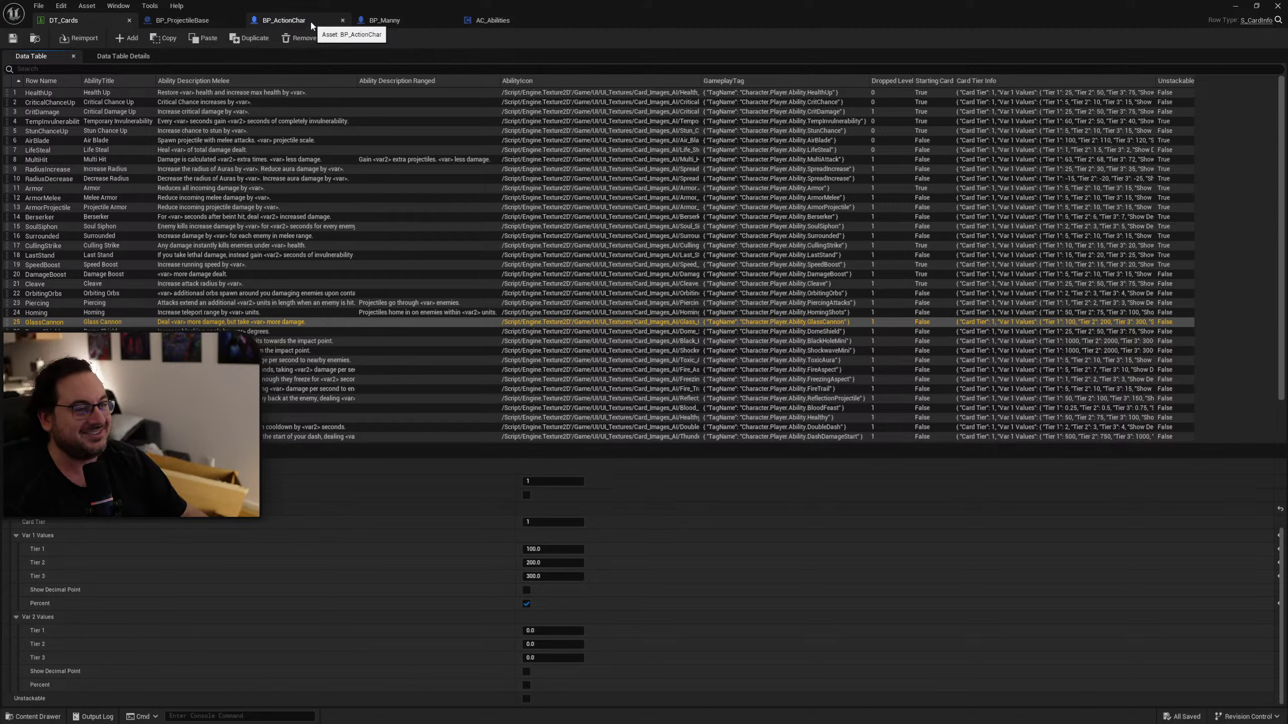
Duplicate the Card_HomingRanged variable in AC_Abilities as Card_GlassCannon, and save and compile the blueprint.
click(494, 20)
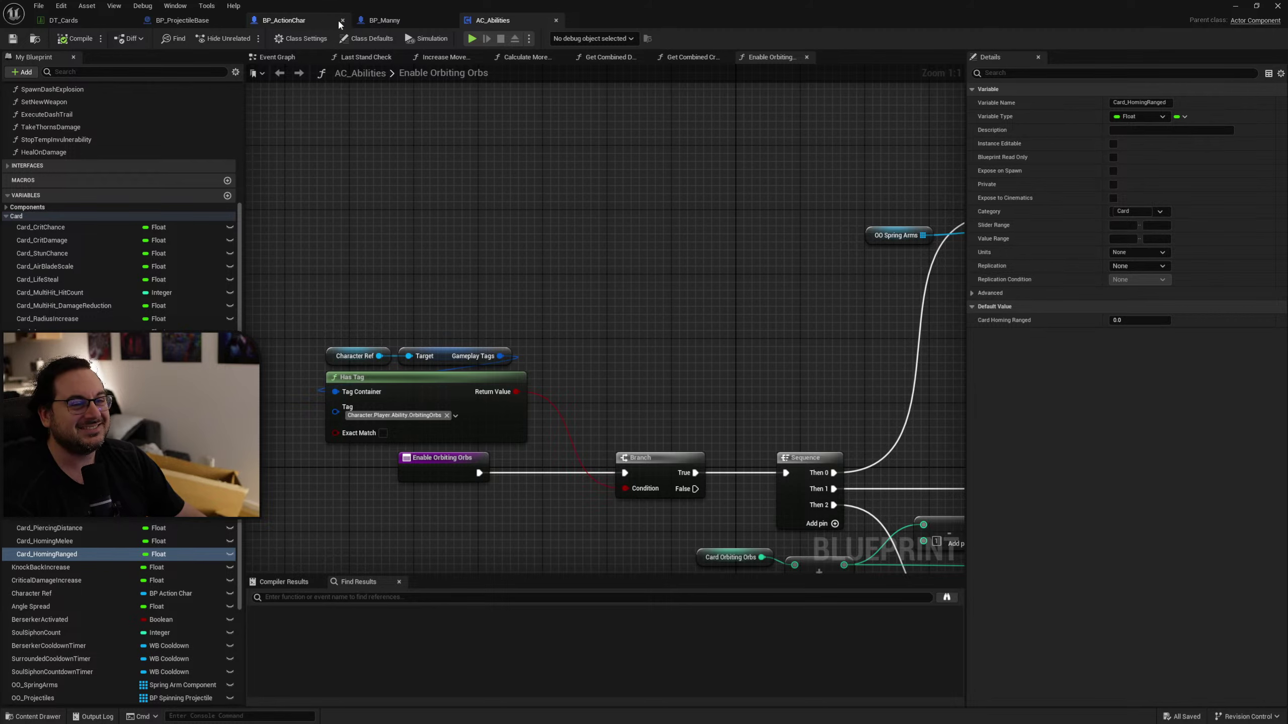
click(300, 20)
click(486, 20)
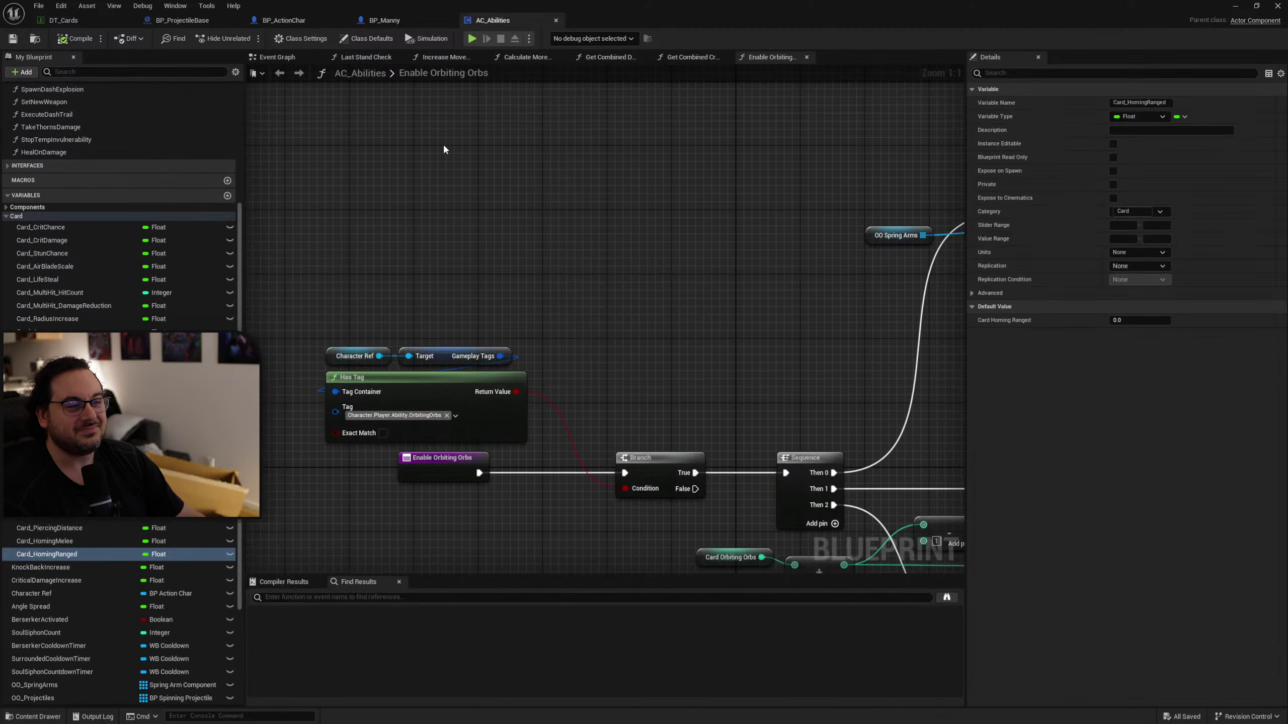
key(ctrl+d)
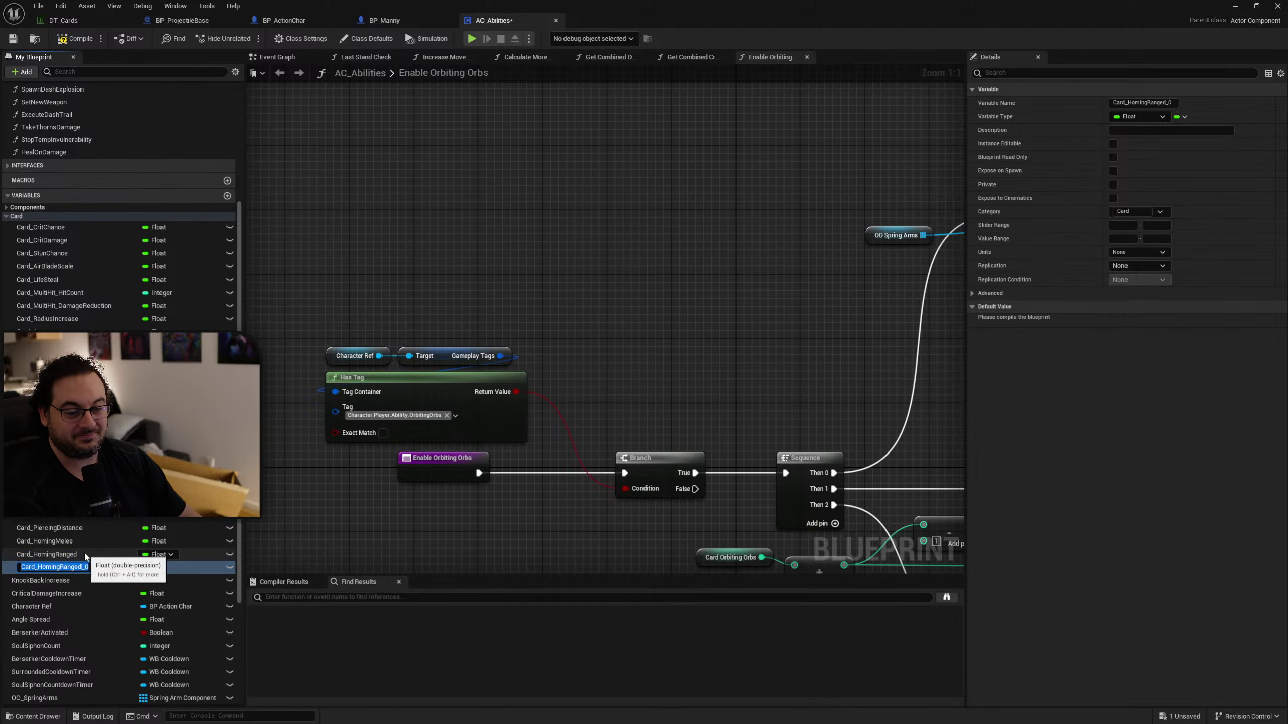
key(shift+End)
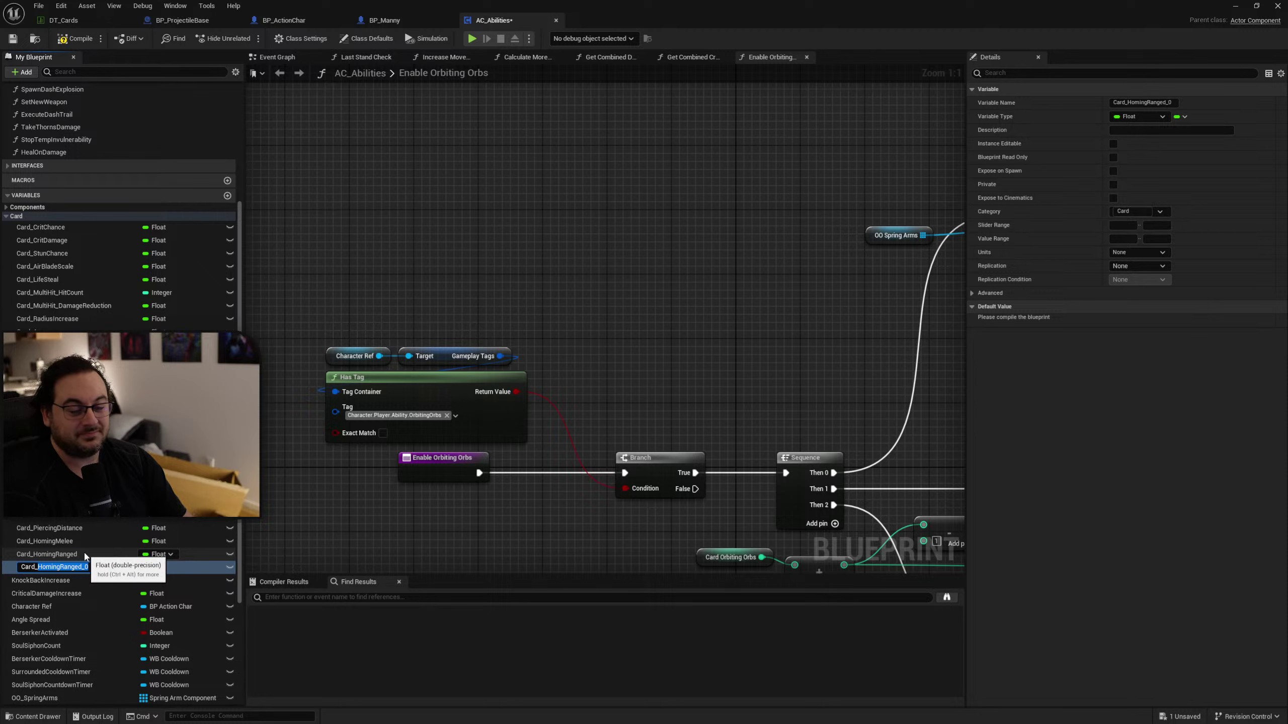
text(GlassCannon)
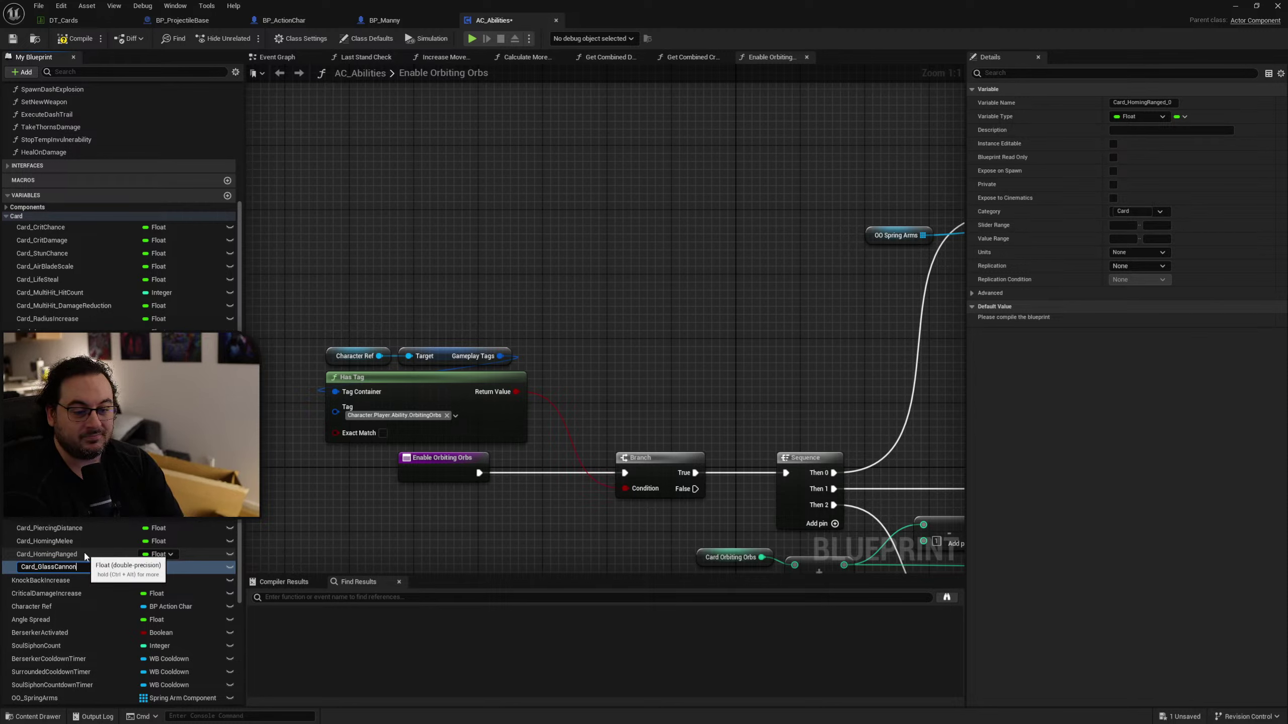
key(Return)
key(ctrl+s)
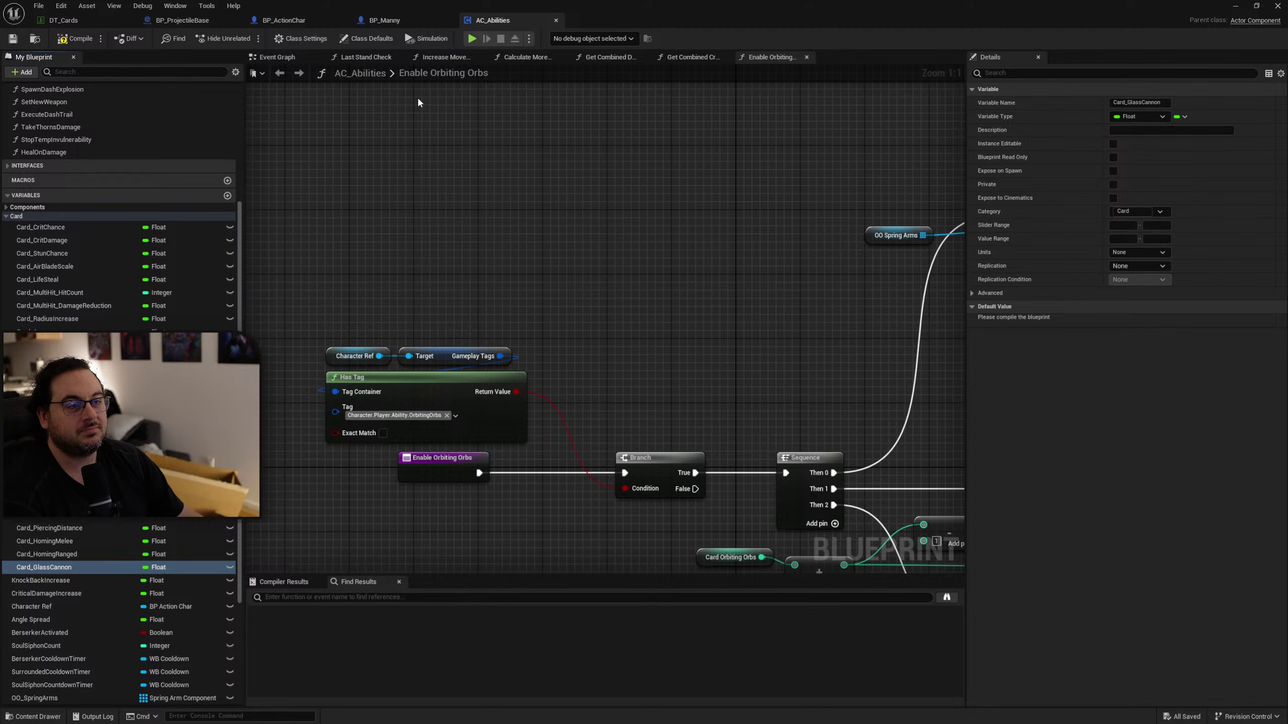
click(72, 42)
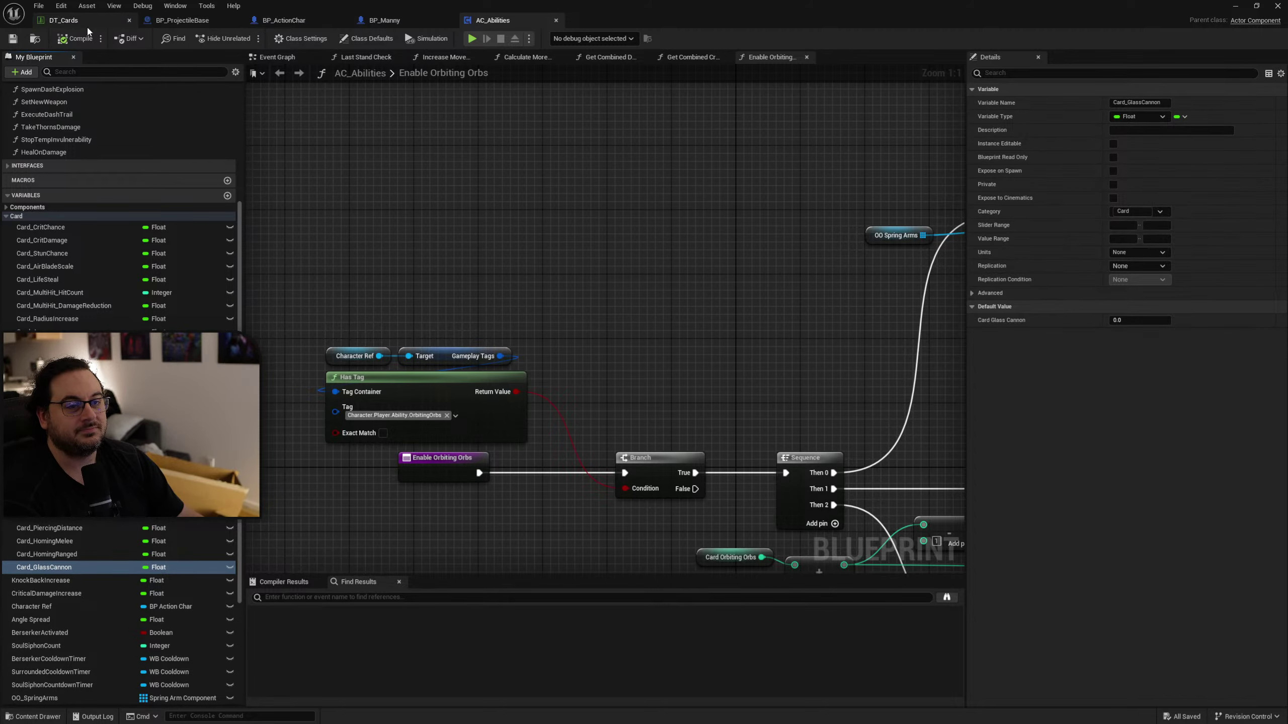
Set the GlassCannon row's Var 1 values in DT_Cards to 150 for Tier 2 and 200 for Tier 3.
click(63, 20)
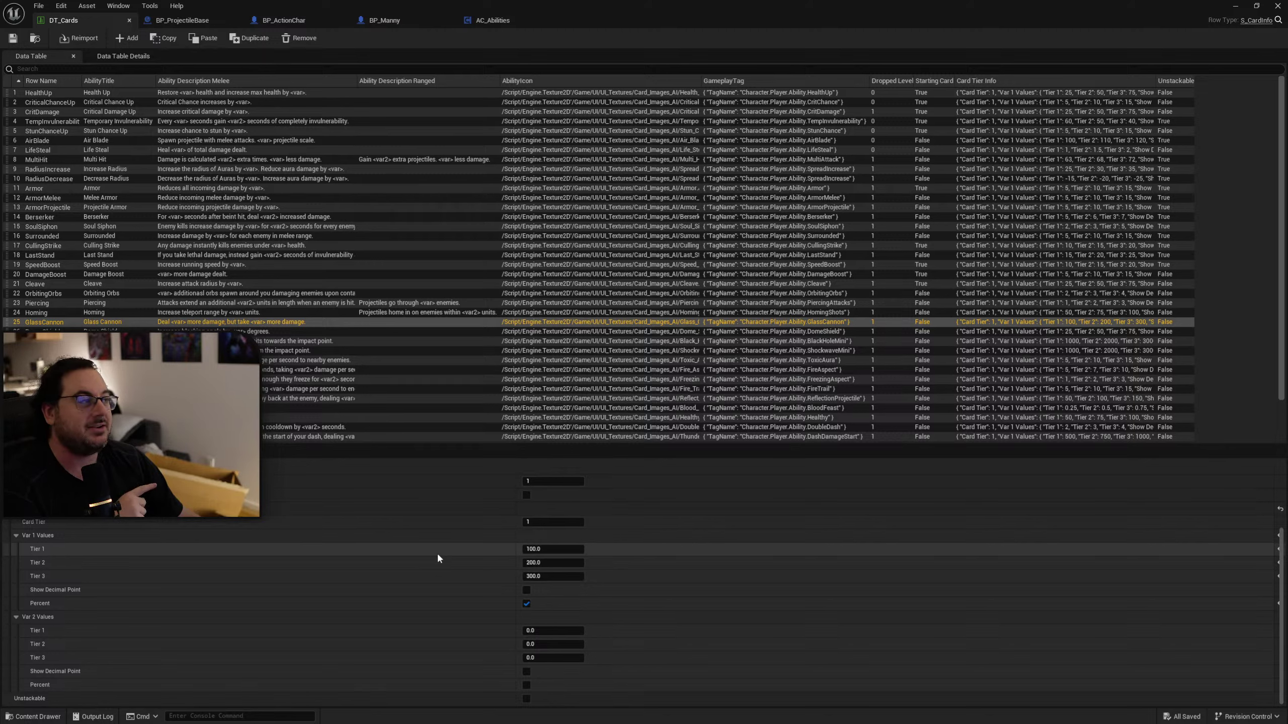
click(572, 562)
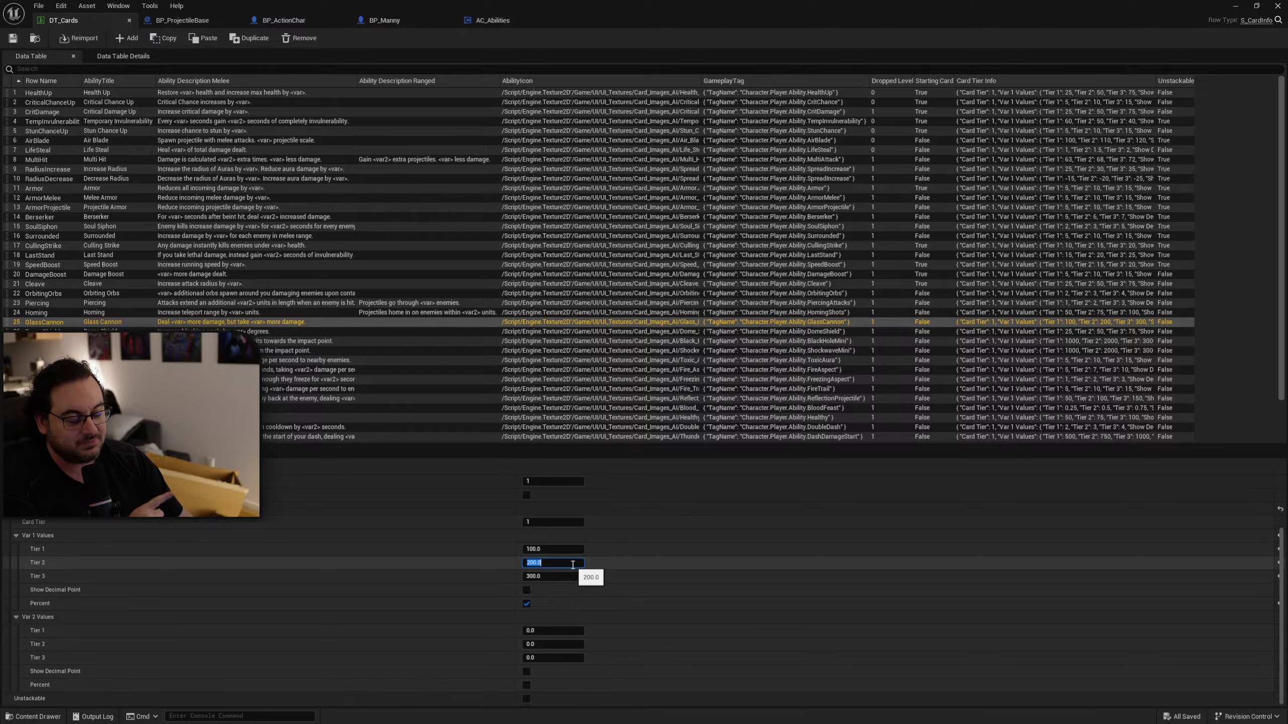
text(150)
key(Tab)
text(200)
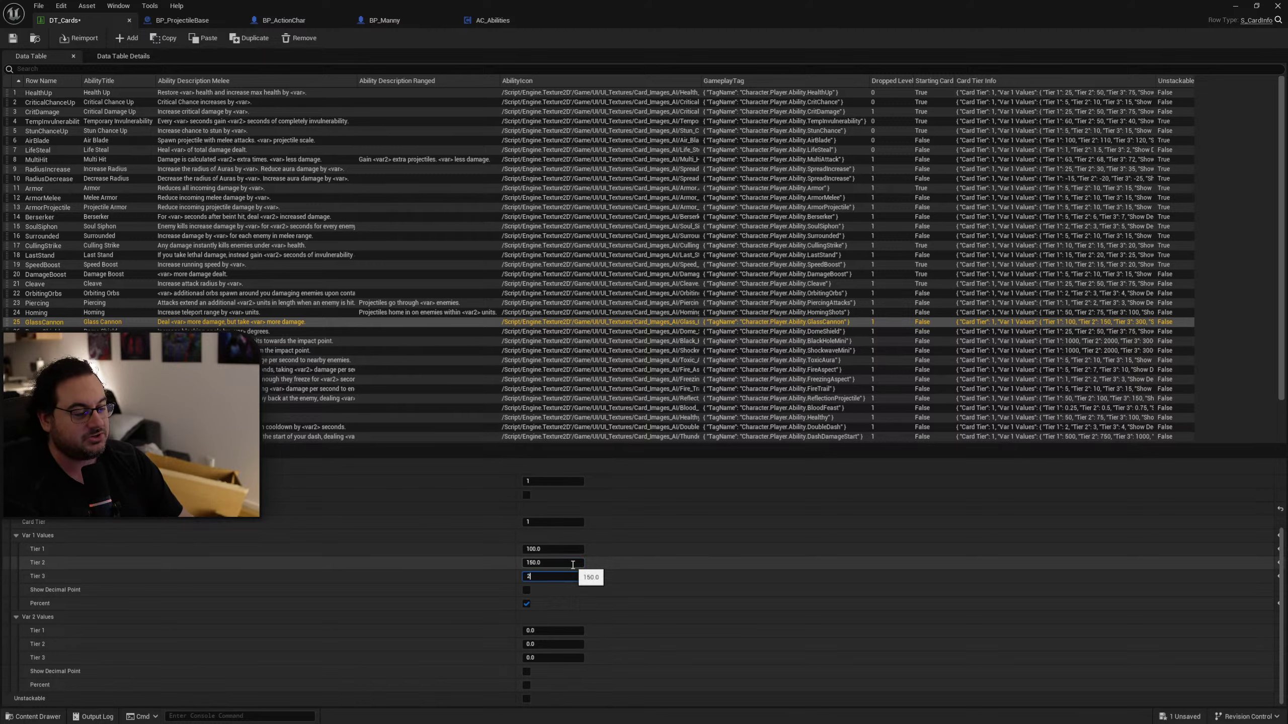
key(Return)
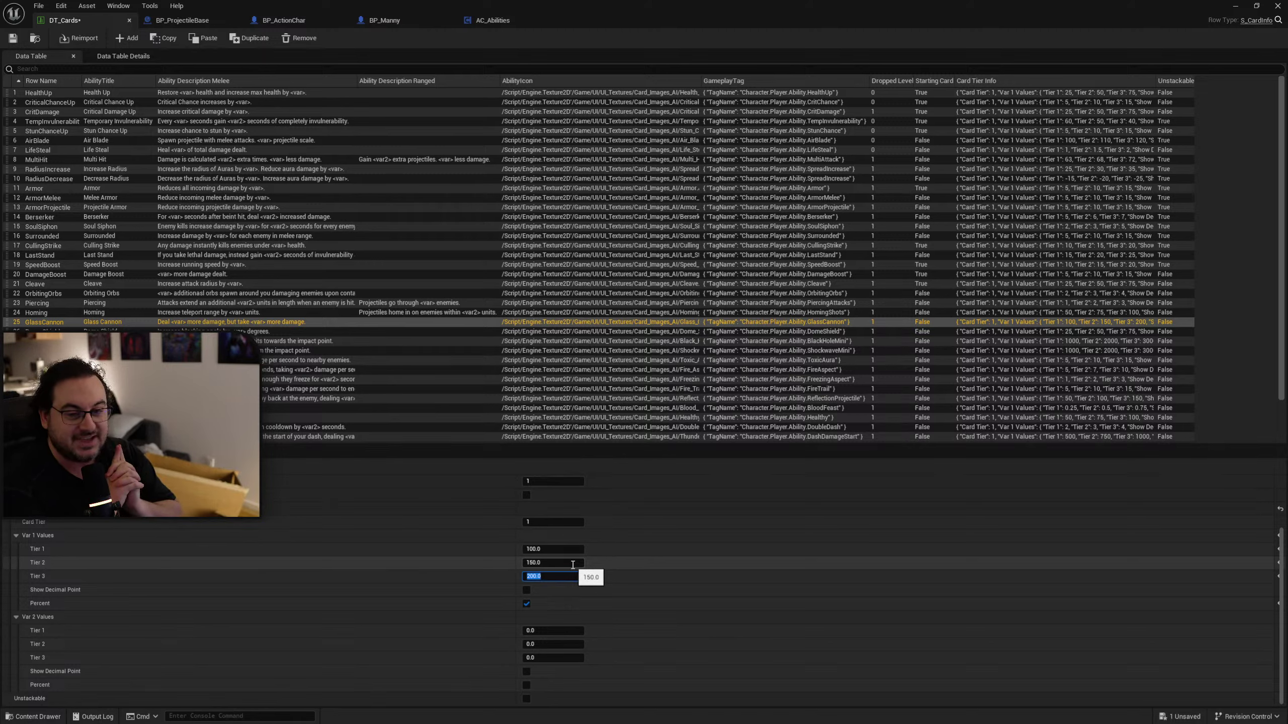
click(492, 579)
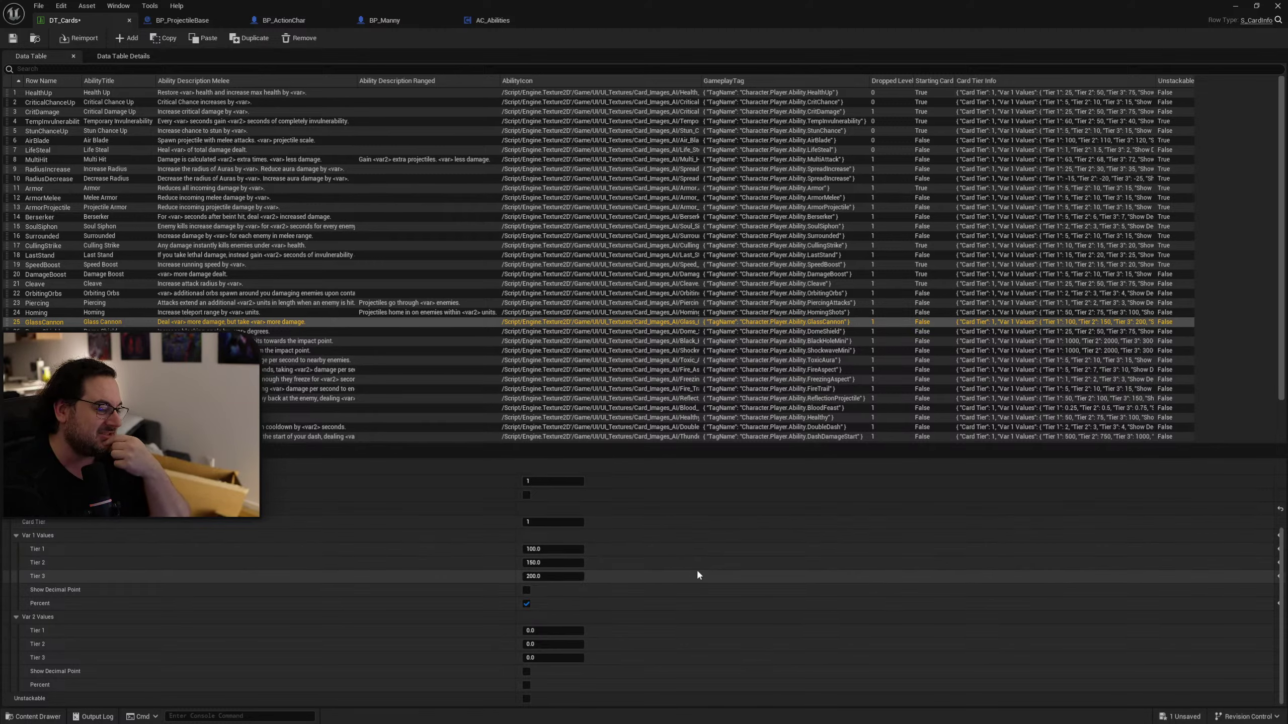
Lower GlassCannon's Var 1 values to 125 for Tier 2 and 150 for Tier 3.
click(555, 562)
text(125)
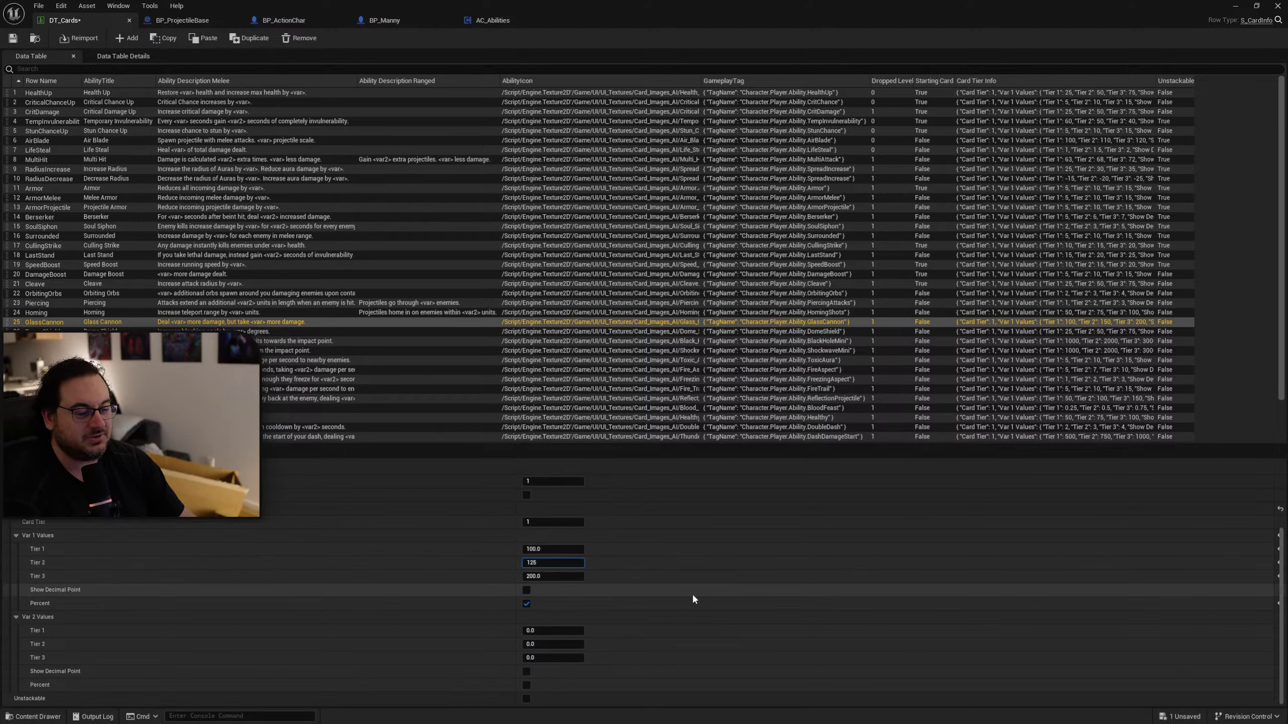
key(Tab)
text(150)
key(Return)
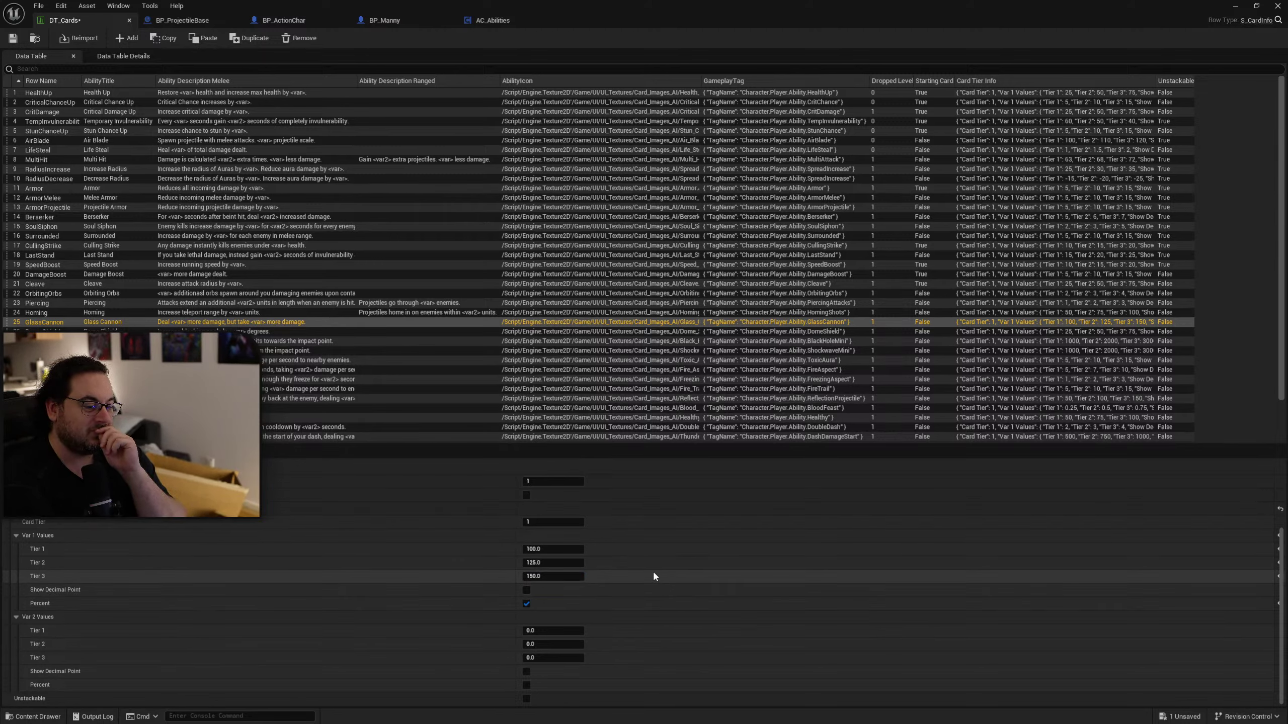
Raise GlassCannon's Var 1 values to 200 for Tier 3 and 150 for Tier 2.
click(574, 575)
text(200)
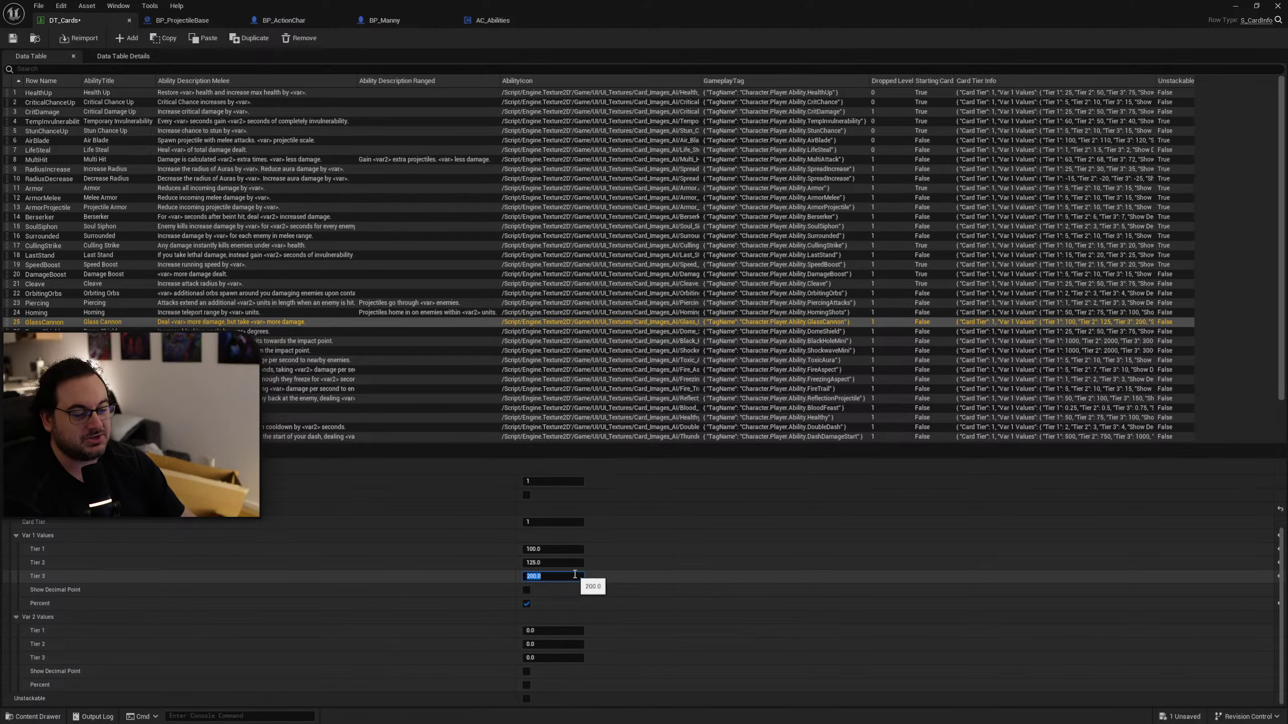
key(shift+Tab)
text(150)
key(Return)
click(625, 574)
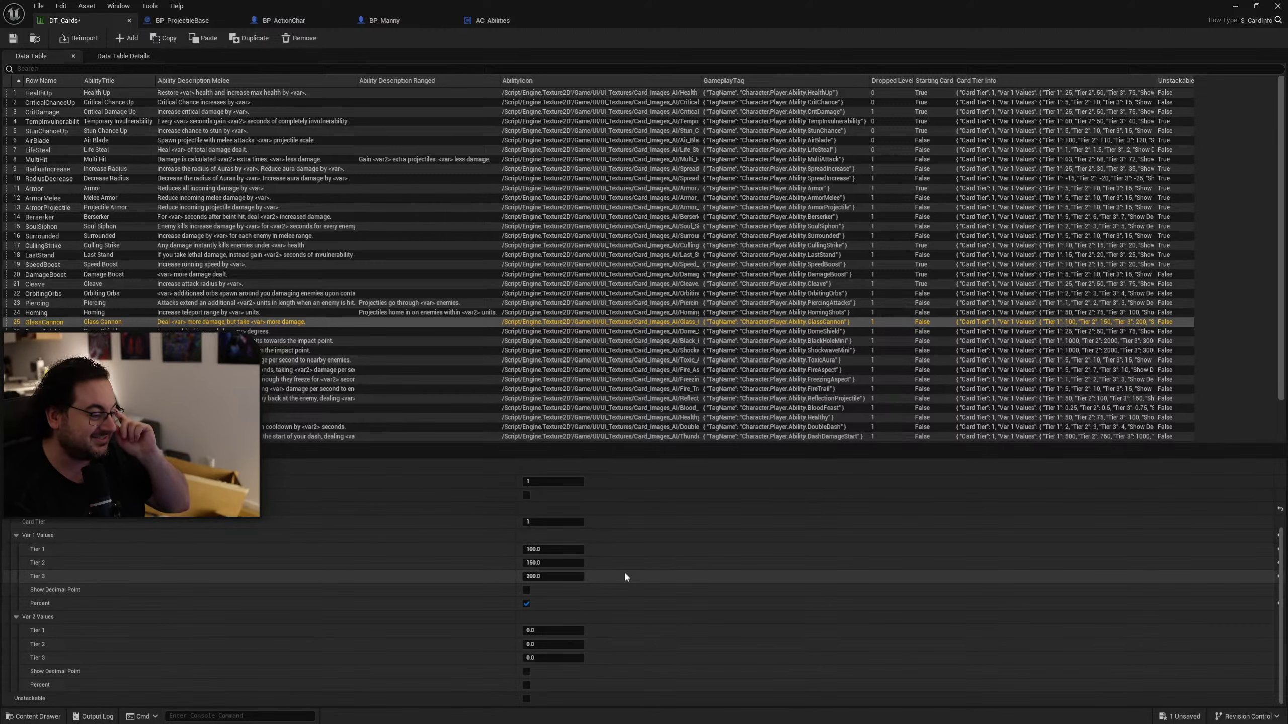
scroll(623, 576, up, 5)
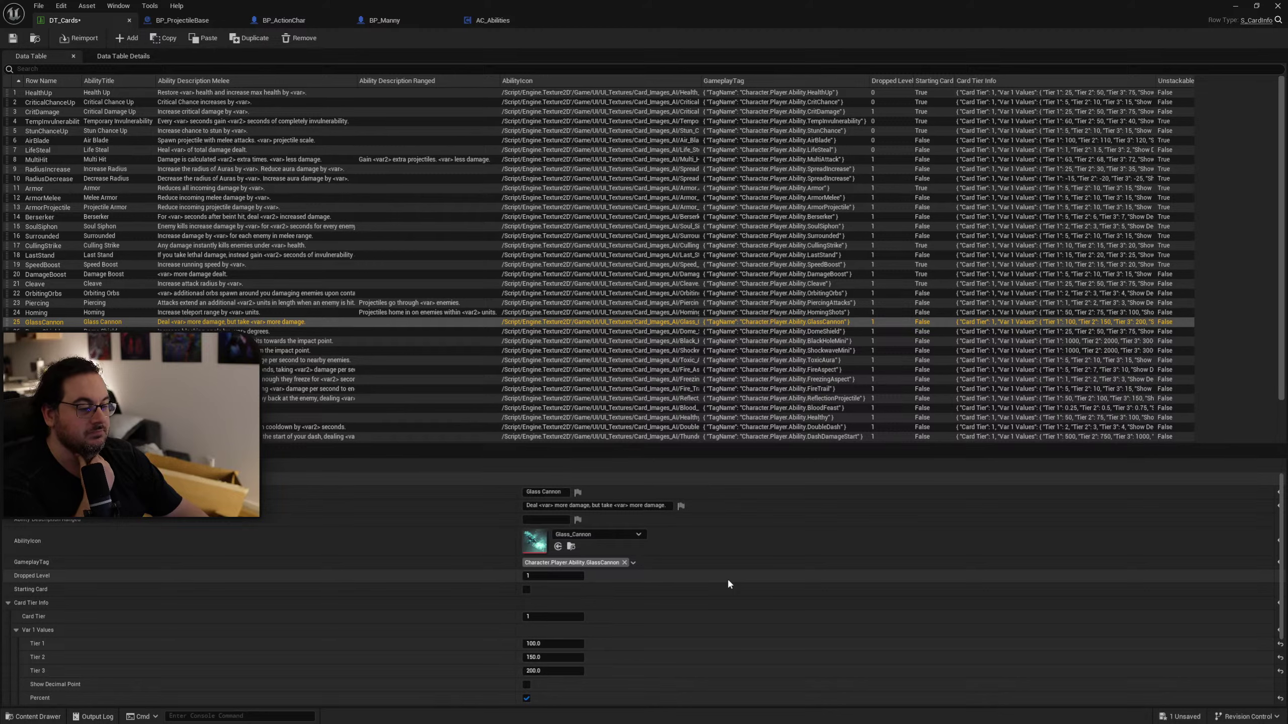
scroll(729, 582, down, 3)
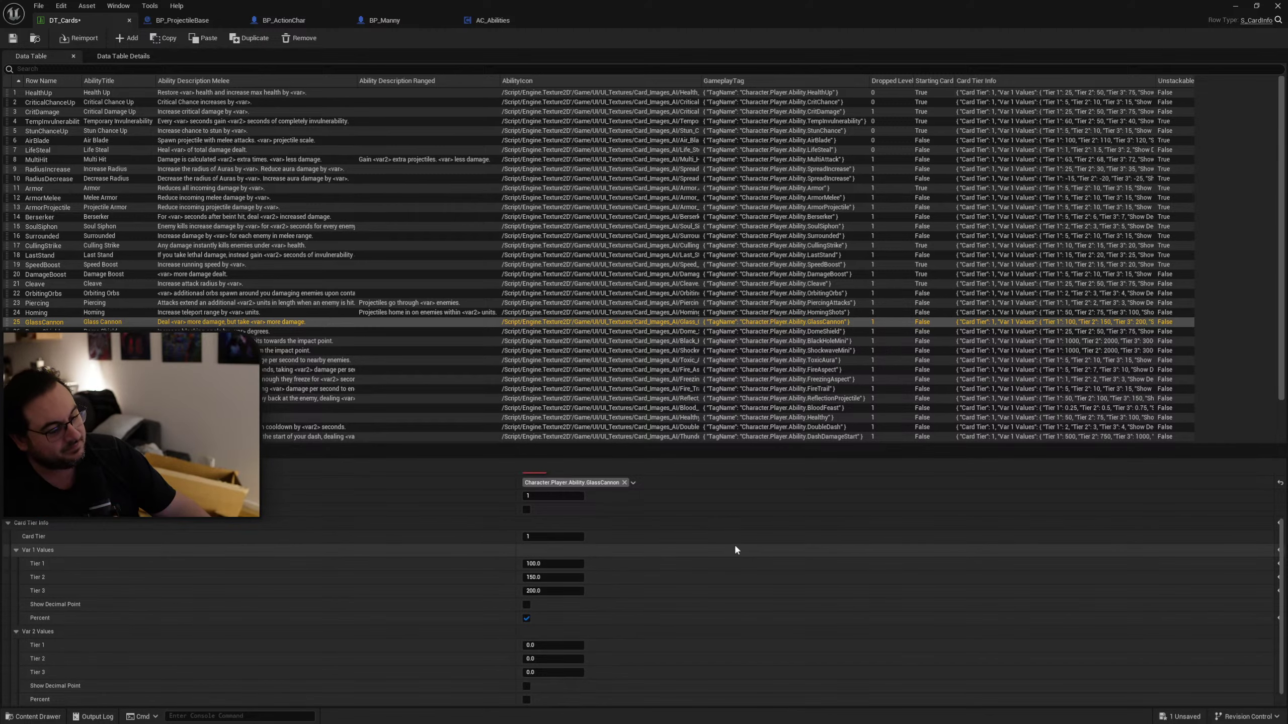
scroll(720, 553, up, 3)
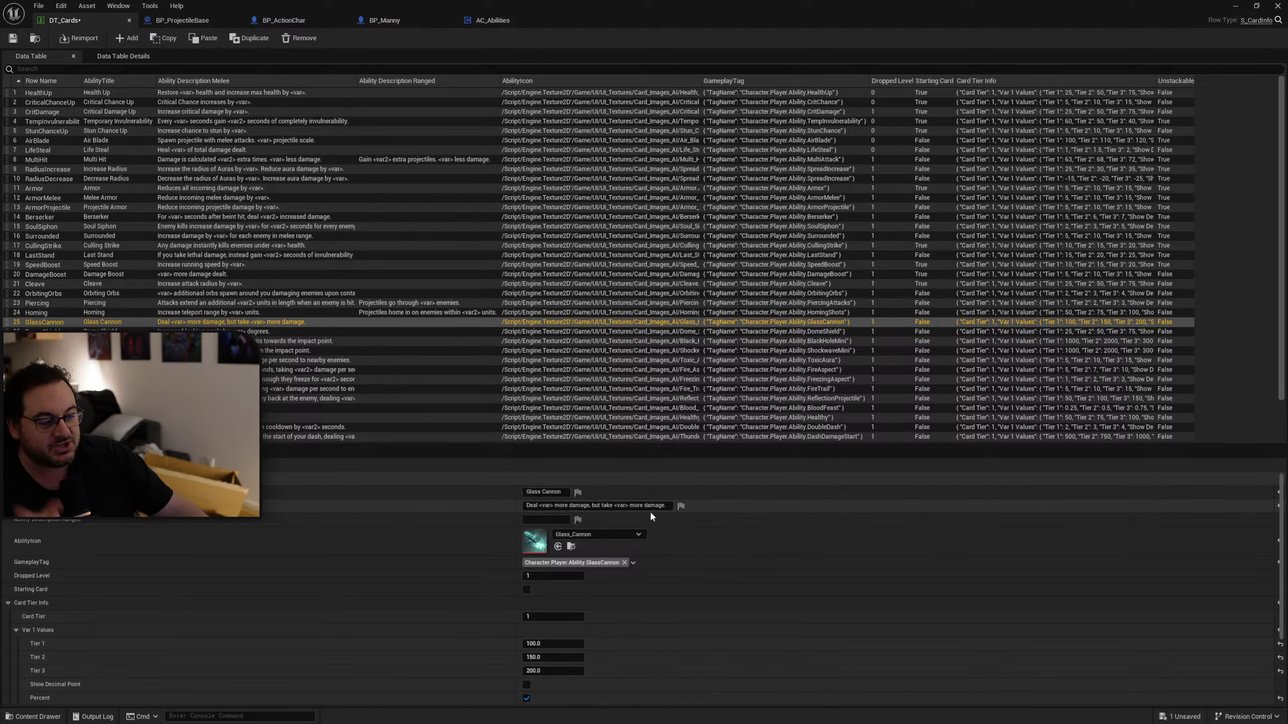
Append "Stacks additively." to the GlassCannon row's melee ability description in DT_Cards and save the data table.
click(664, 505)
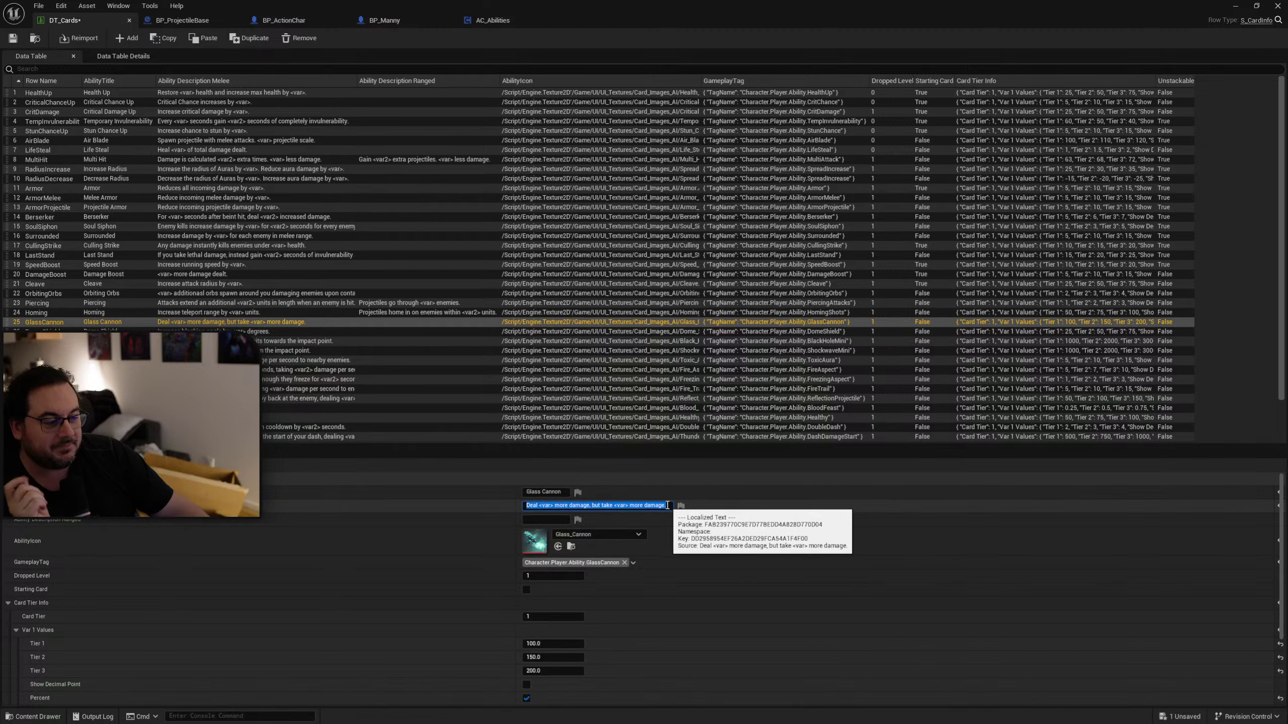
click(667, 505)
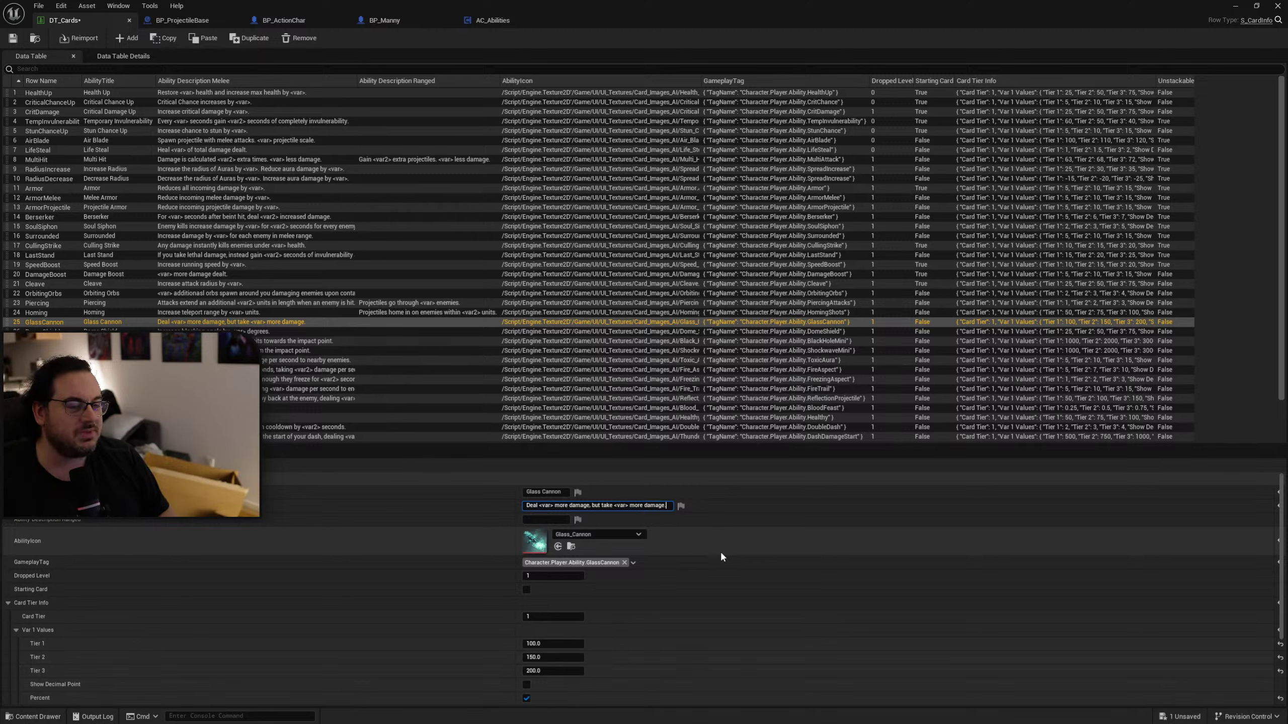
text(S)
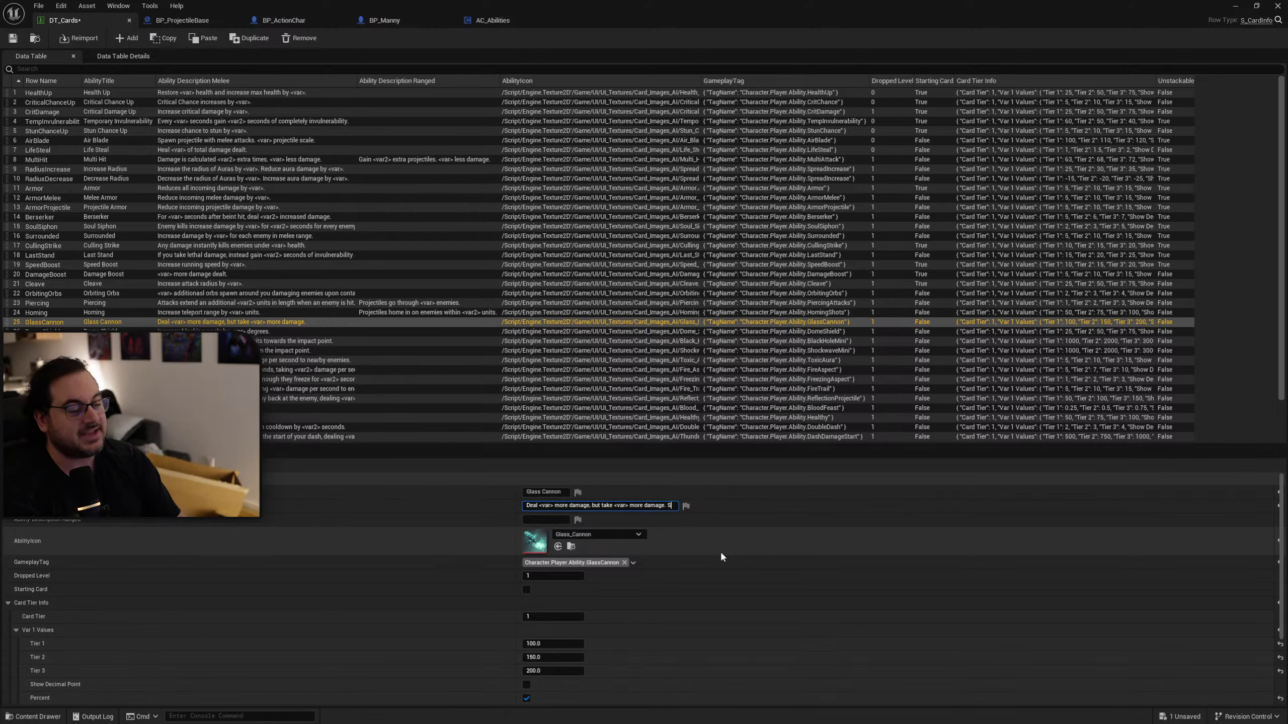
text(ta)
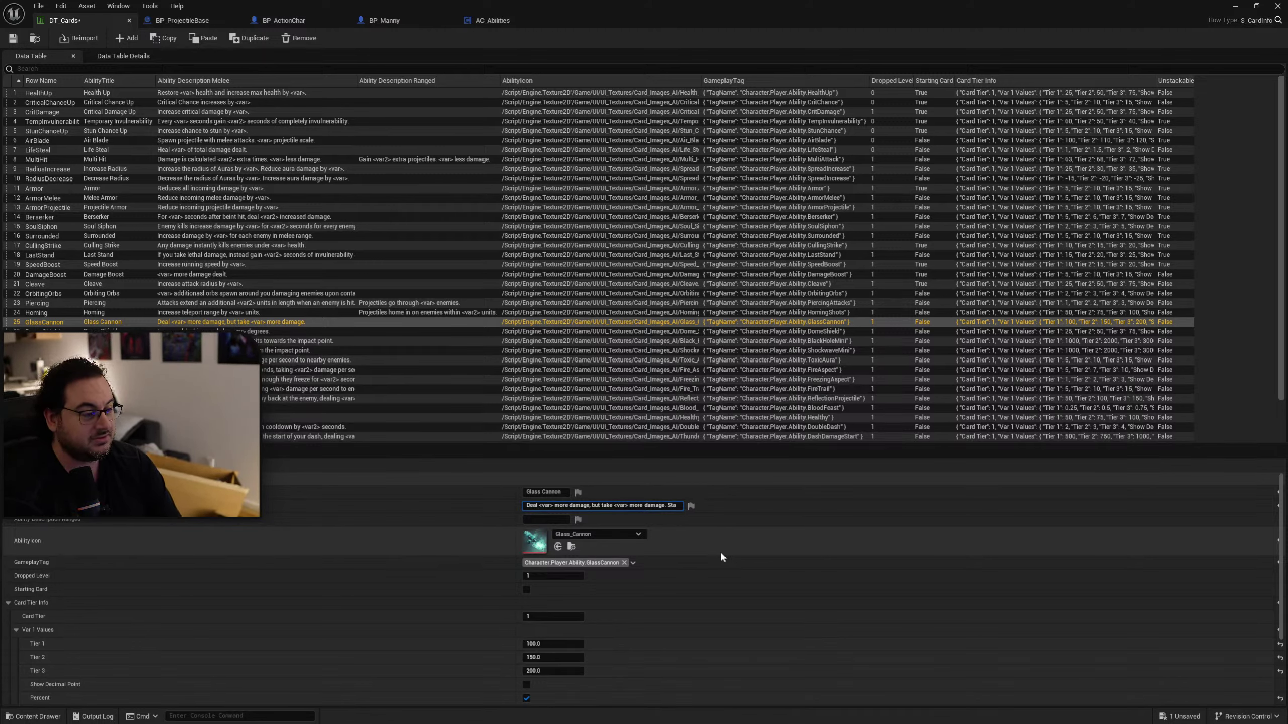
text(cks addi)
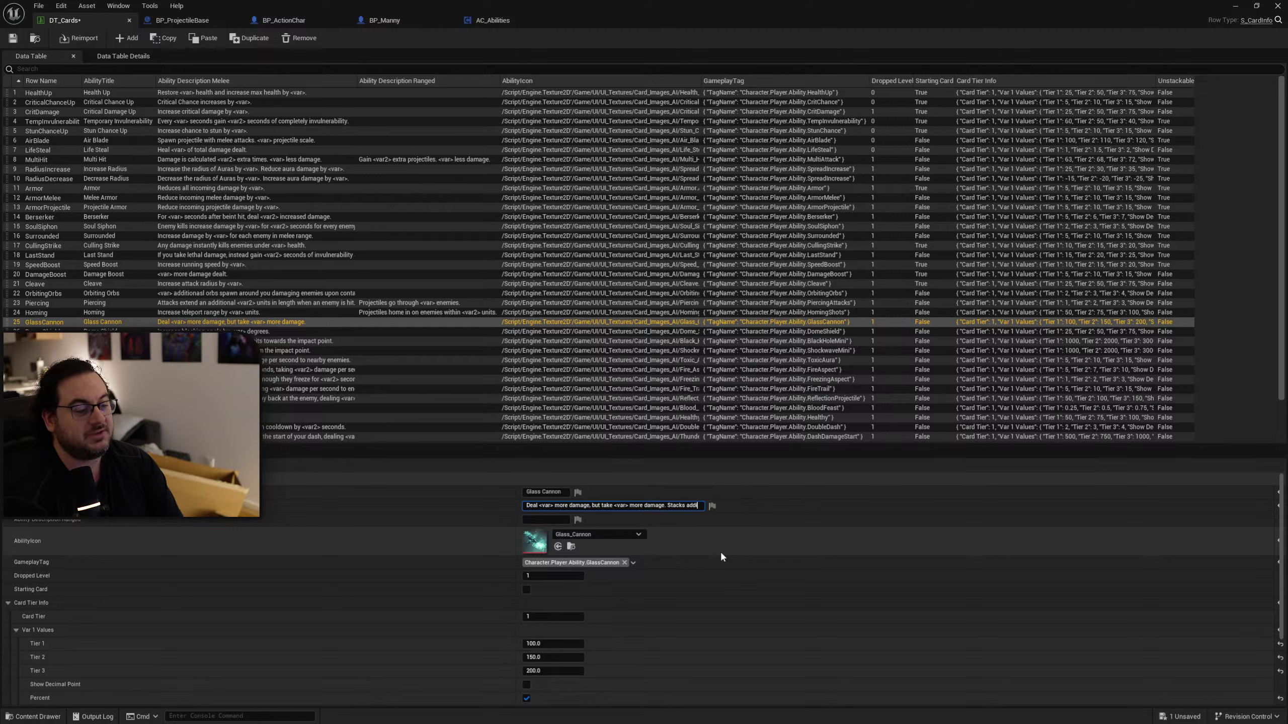
text(tively.)
key(Return)
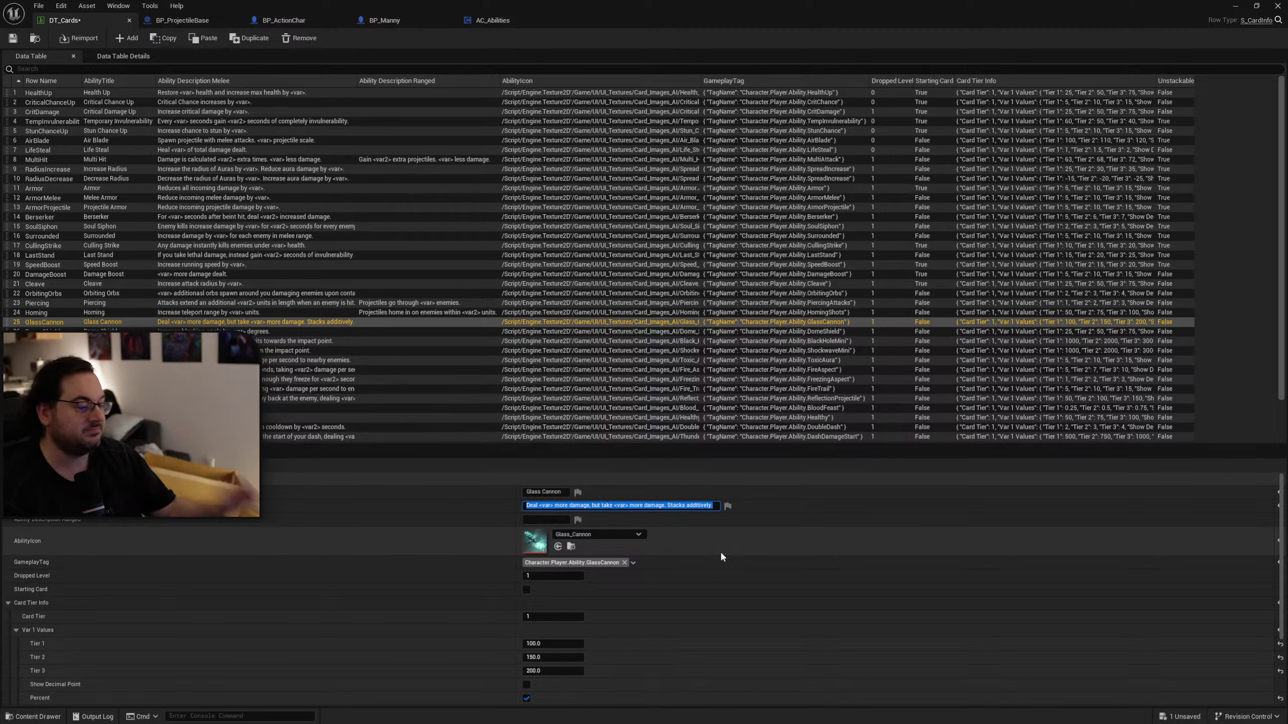
click(810, 507)
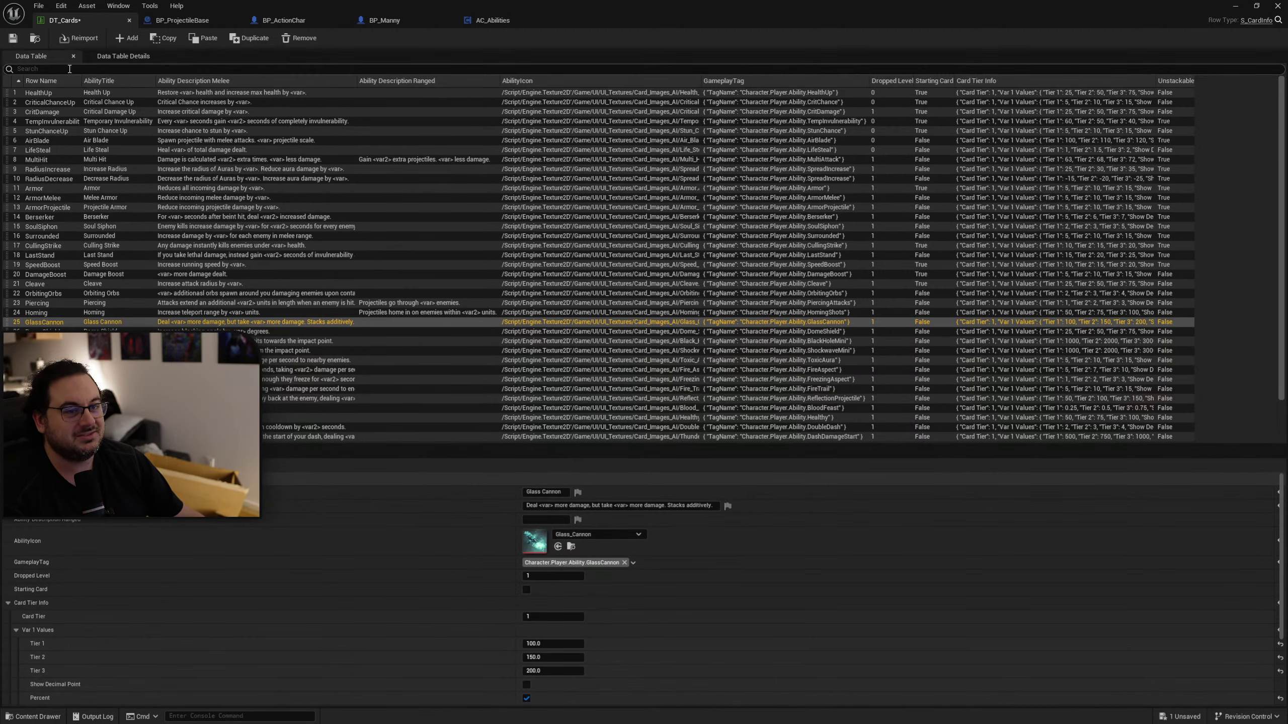
key(ctrl+s)
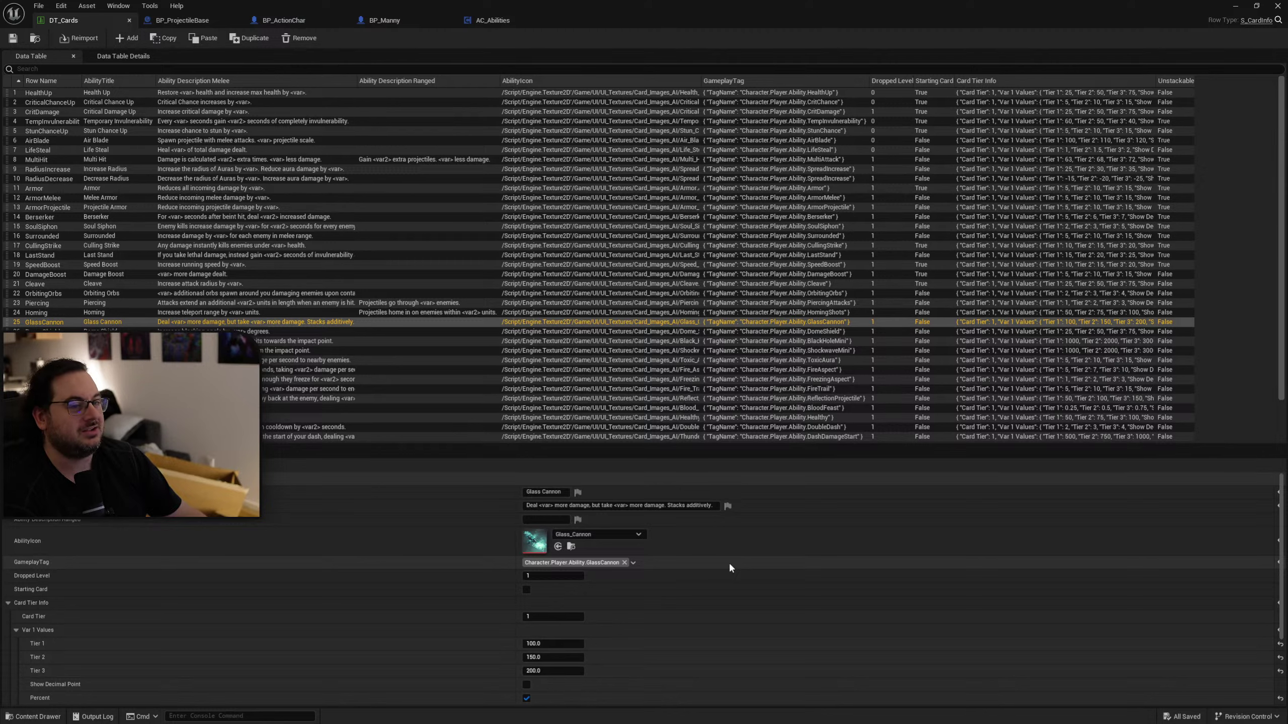
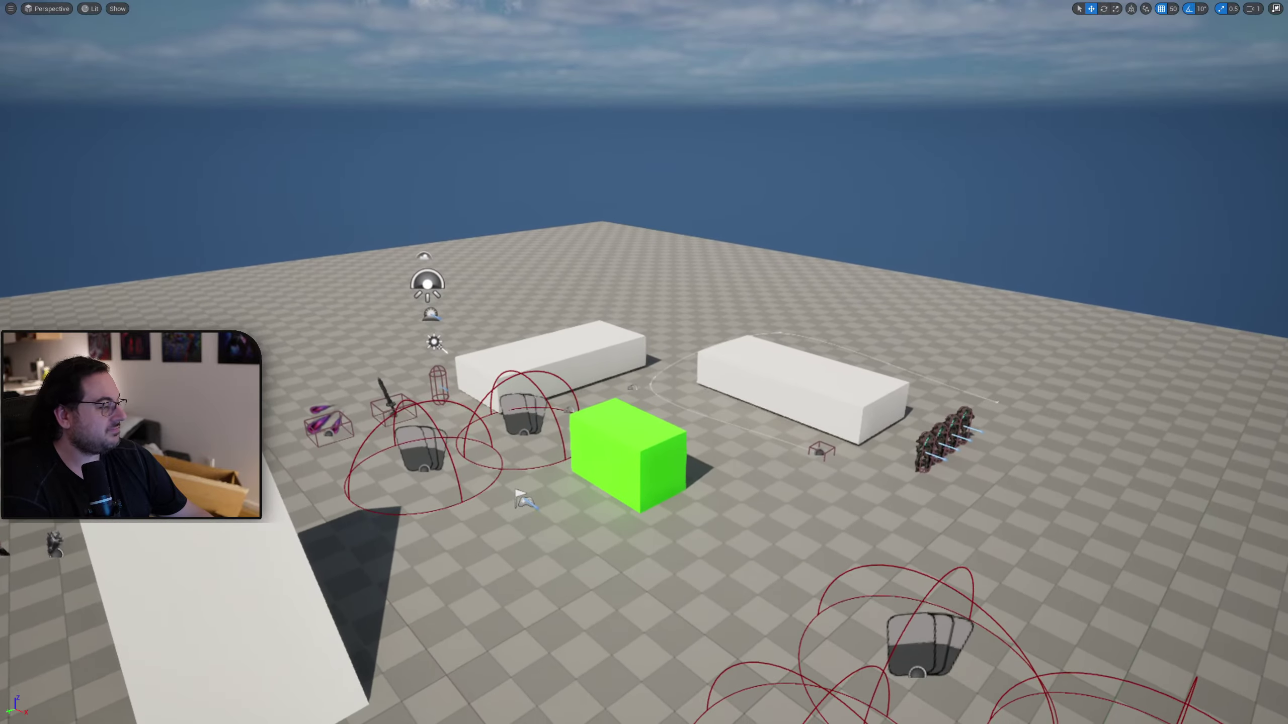
Review the DomeShield row's description and tier values in DT_Cards.
right_drag(761, 381, 761, 368)
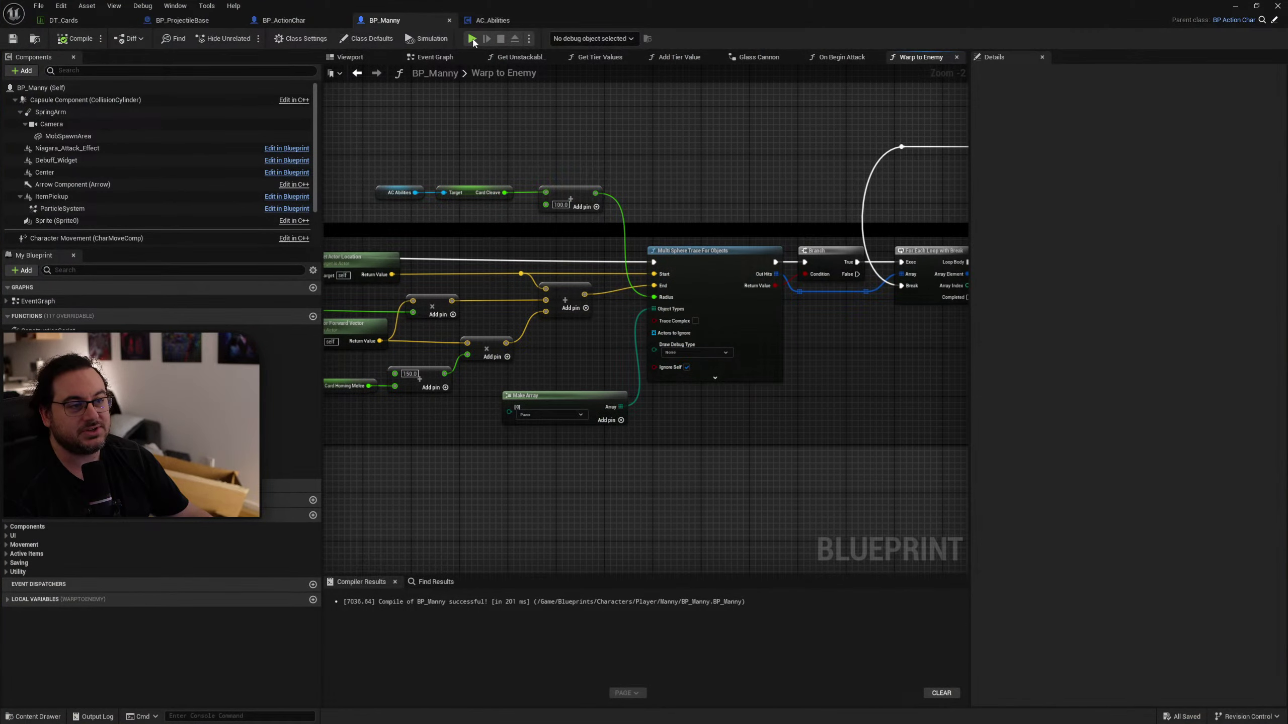
click(102, 19)
click(150, 331)
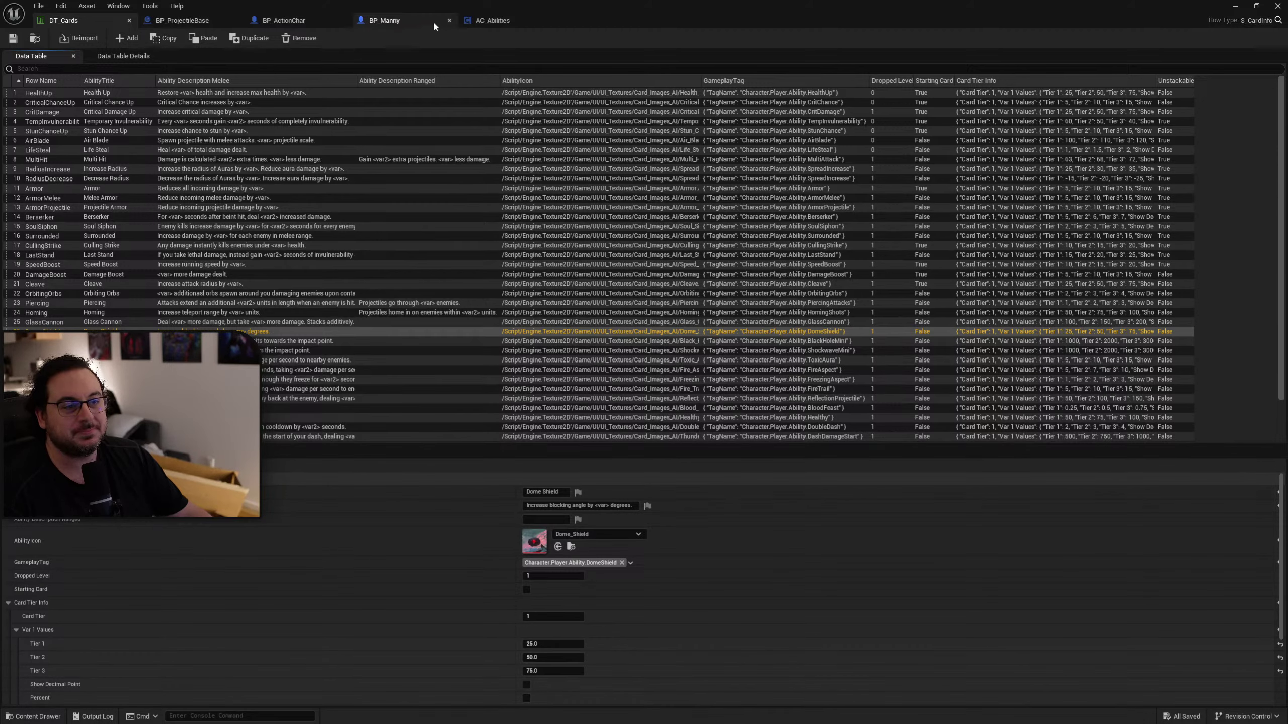
Duplicate the Card_GlassCannon variable in AC_Abilities as Card_DomeShield, and compile and save the blueprint.
click(495, 20)
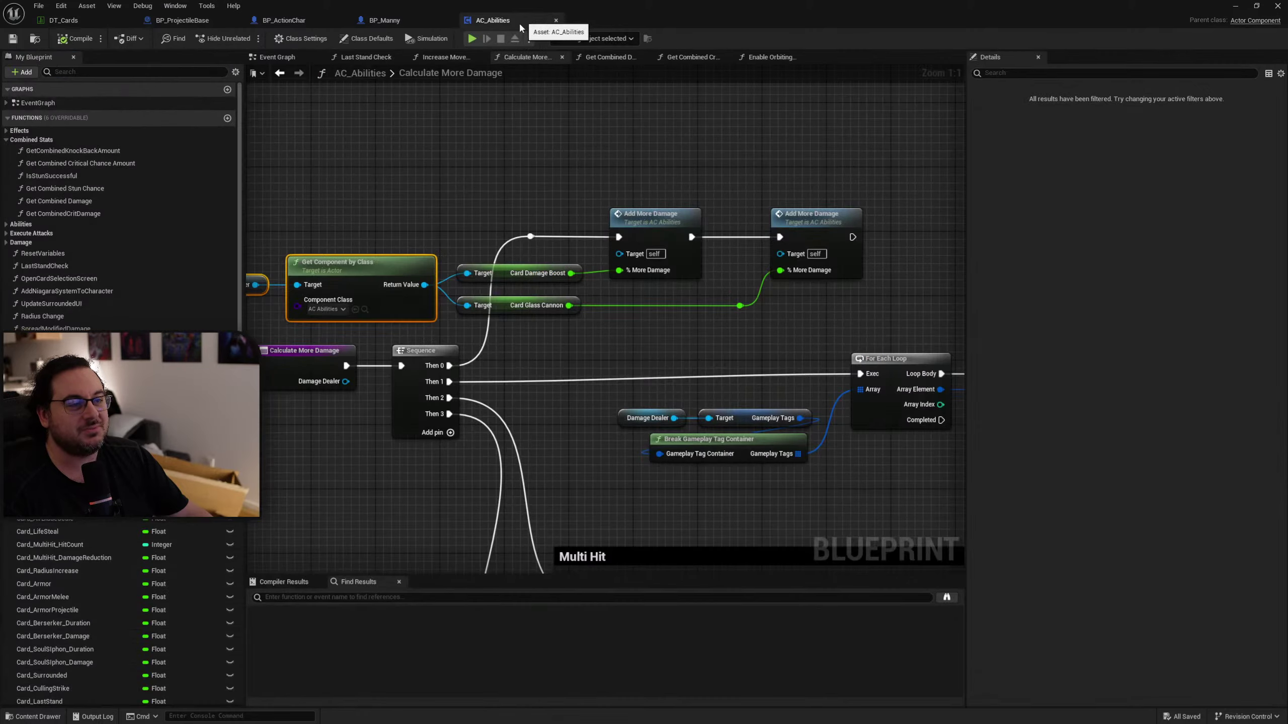
scroll(149, 605, down, 3)
click(96, 547)
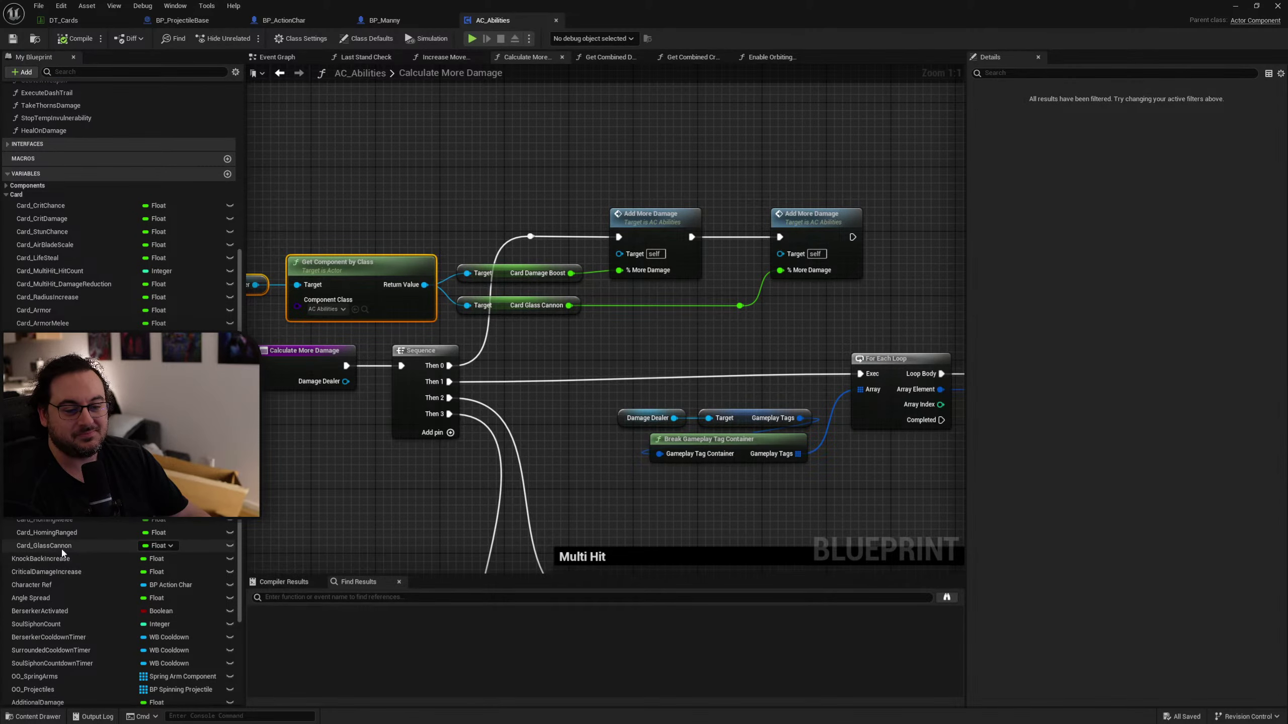
key(ctrl+d)
text(Card_DS)
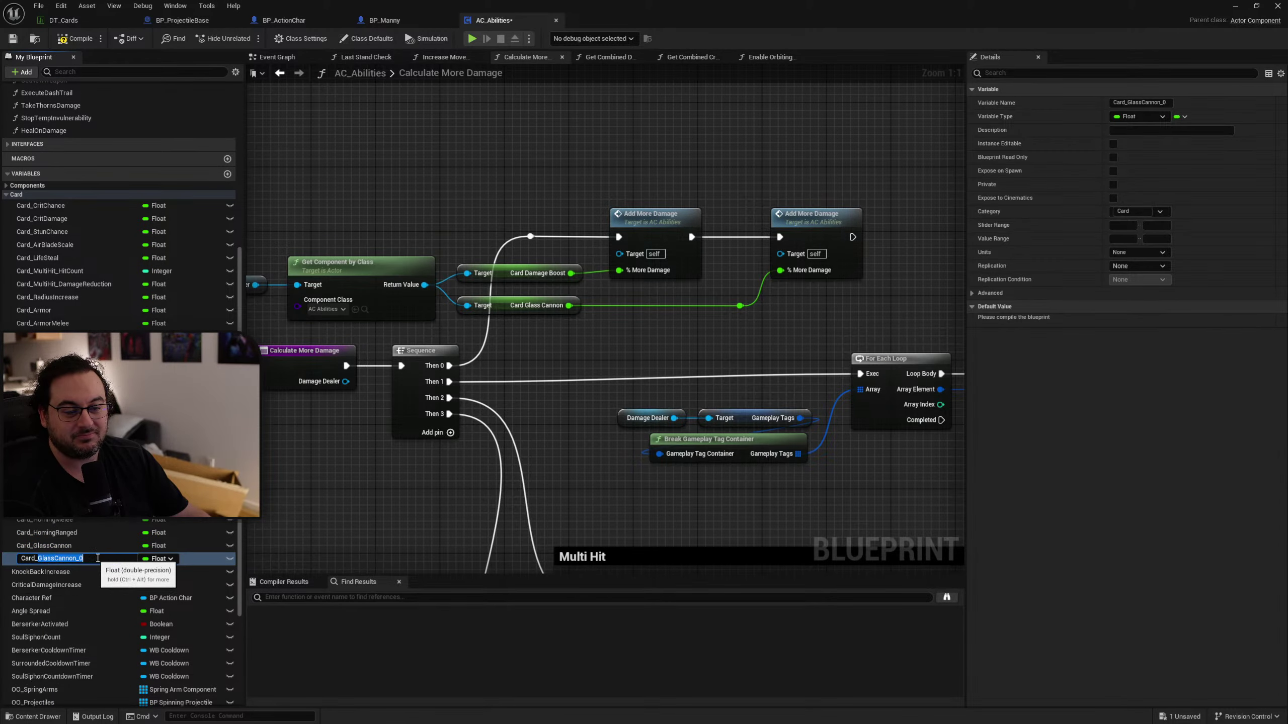
key(BackSpace)
text(omeSHi)
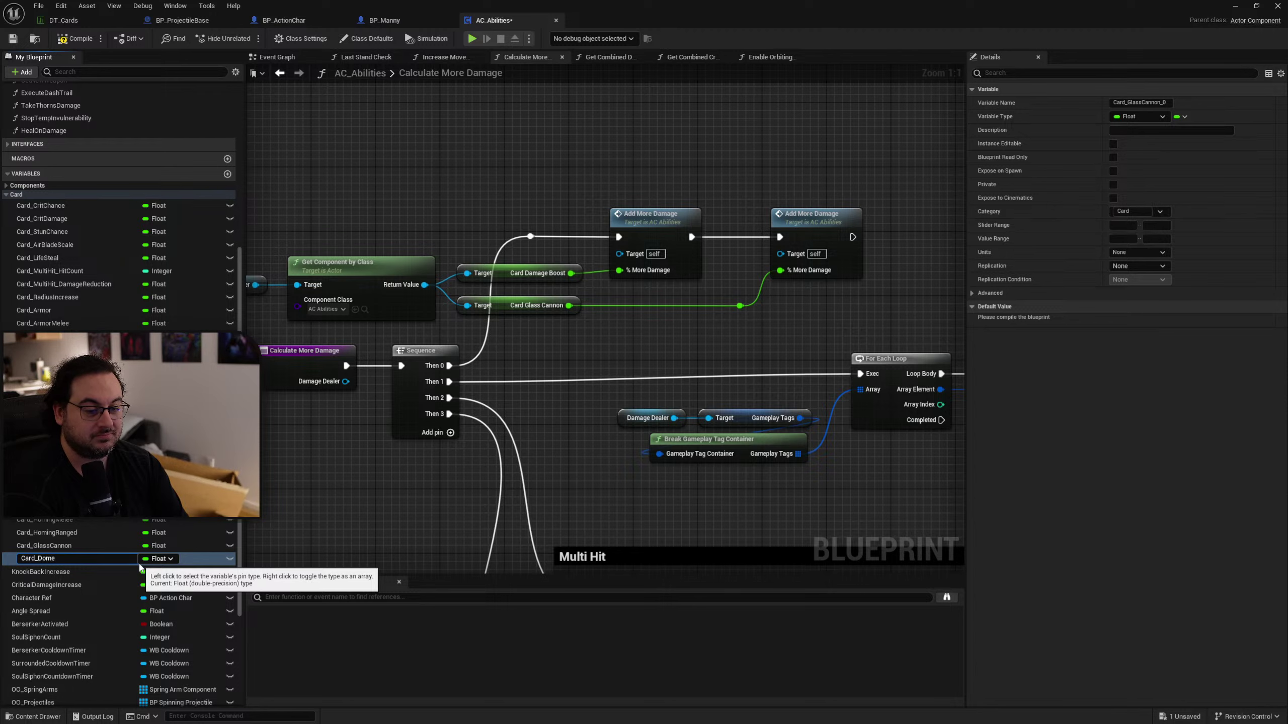
key(BackSpace)
key(BackSpace)
text(hield)
key(Return)
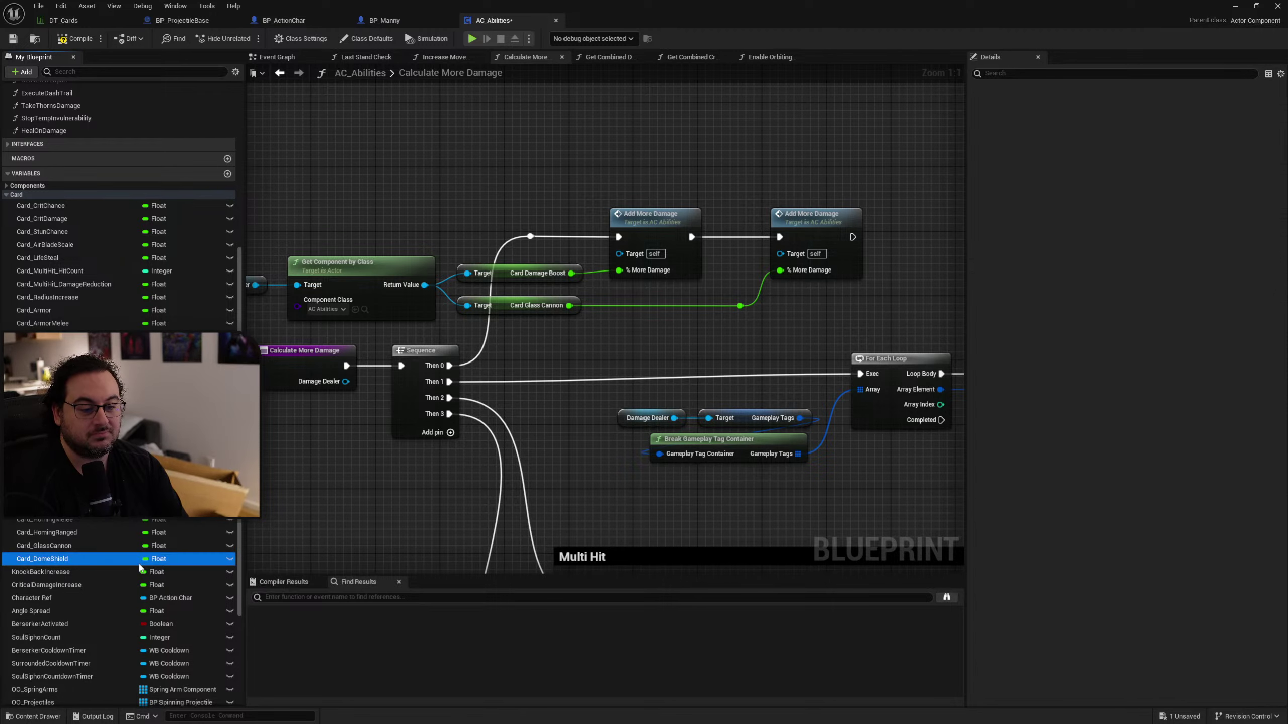
click(76, 38)
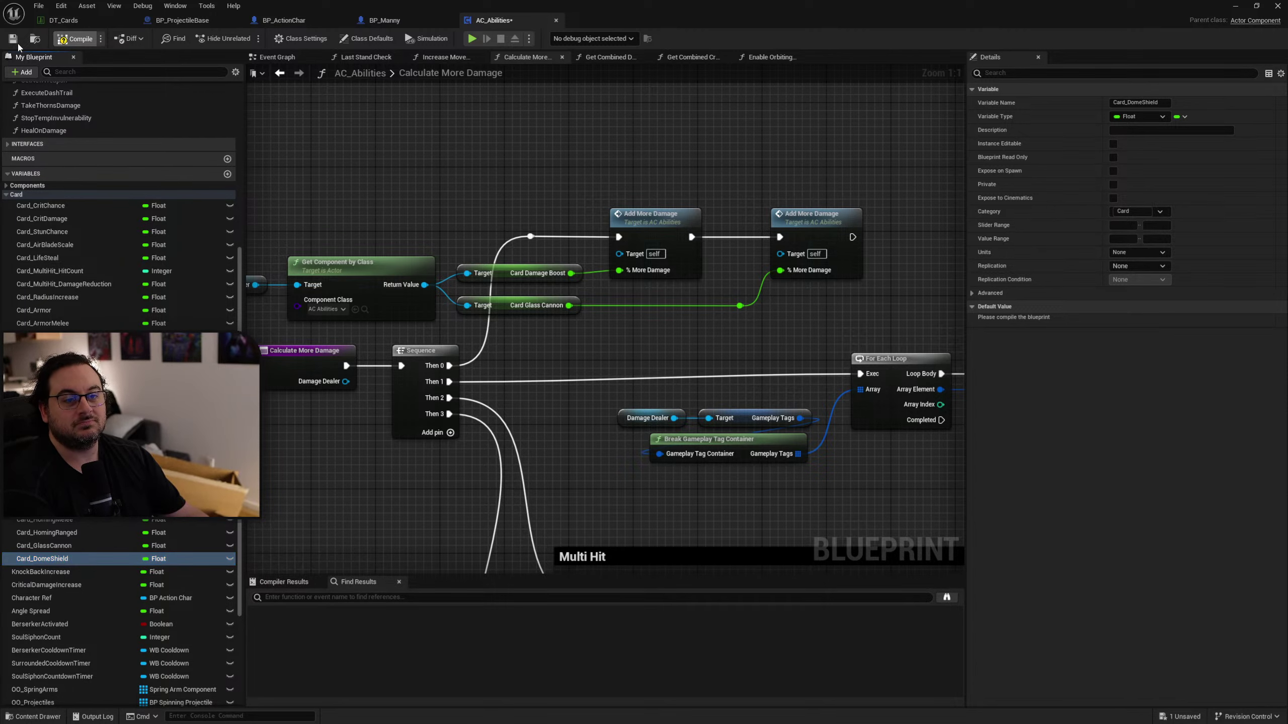
click(12, 38)
Add a Character.Player.Ability.DomeShield pin tag to the switch in BP_Manny's Activate Cards by Tag and place it directly after GlassCannon.
click(322, 23)
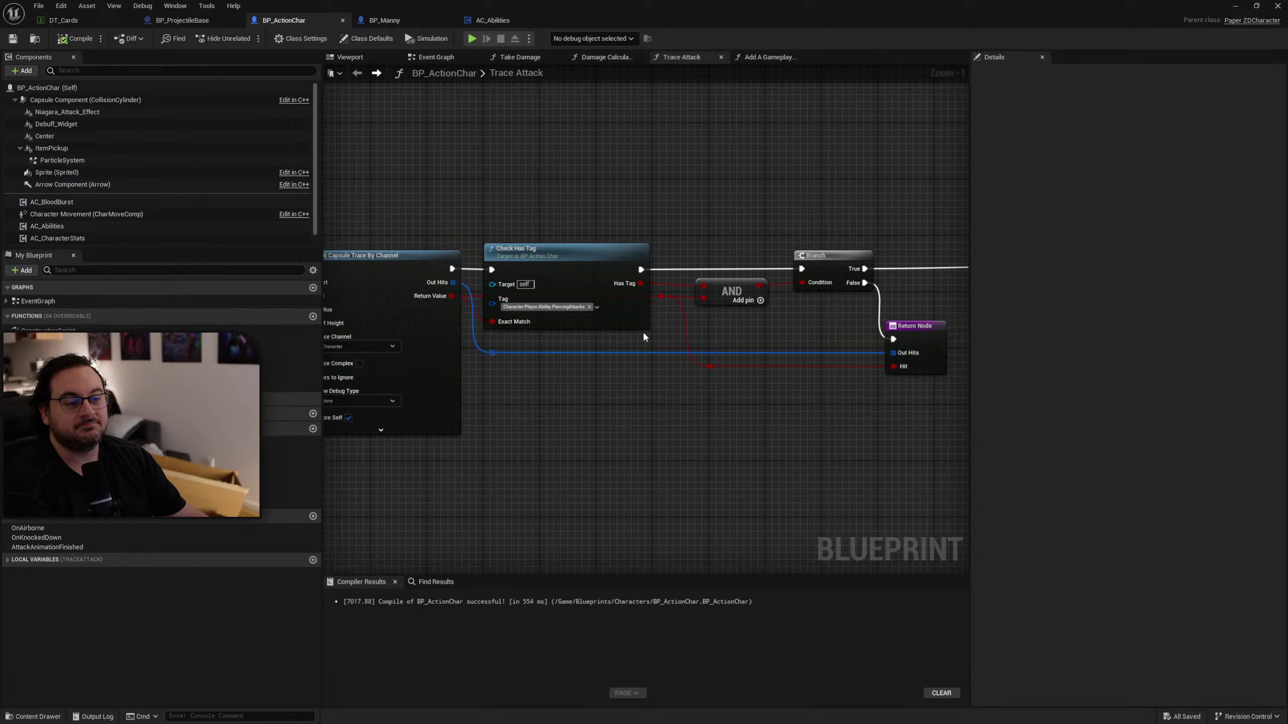
click(422, 21)
key(alt+Left)
key(alt+Left)
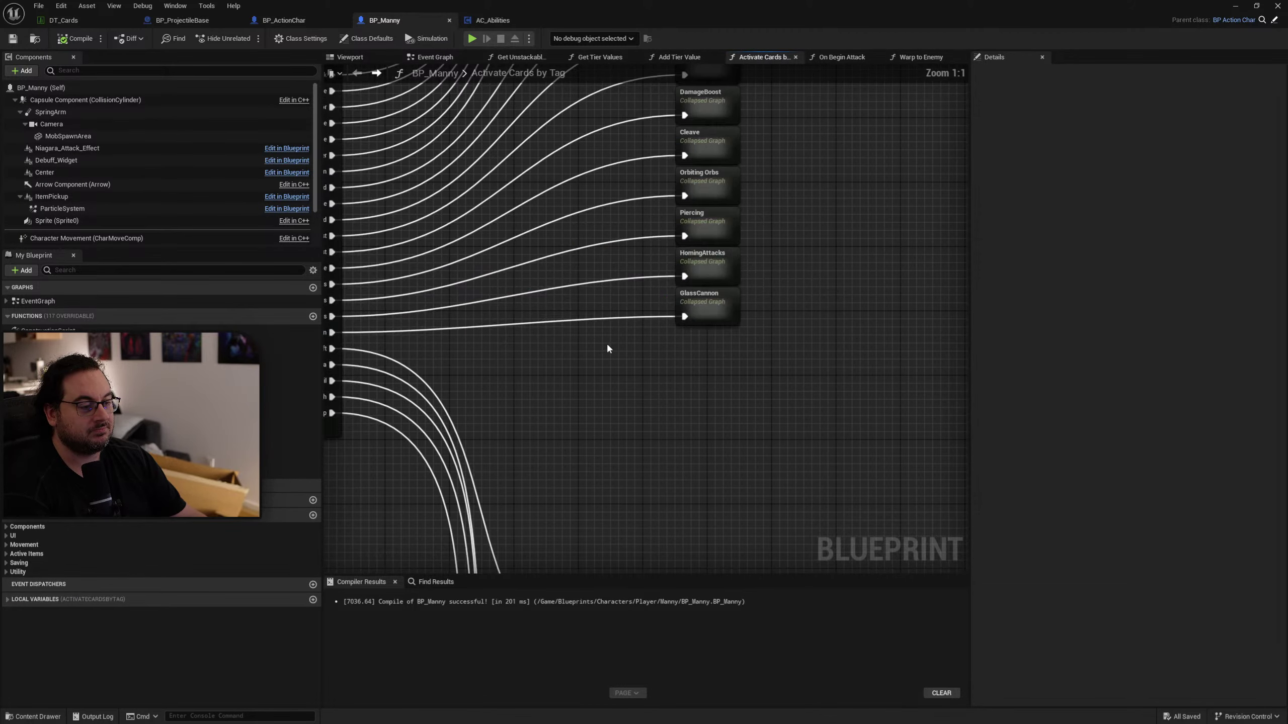
right_drag(534, 380, 706, 358)
click(456, 343)
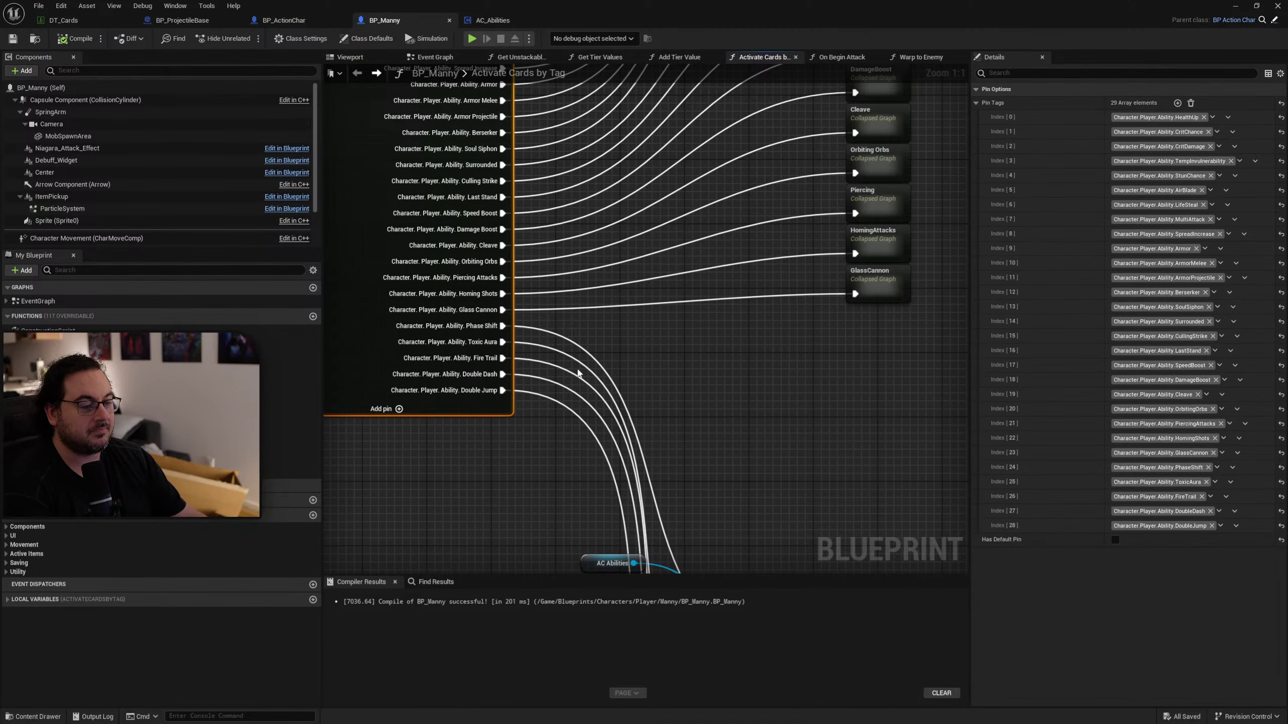
click(1176, 104)
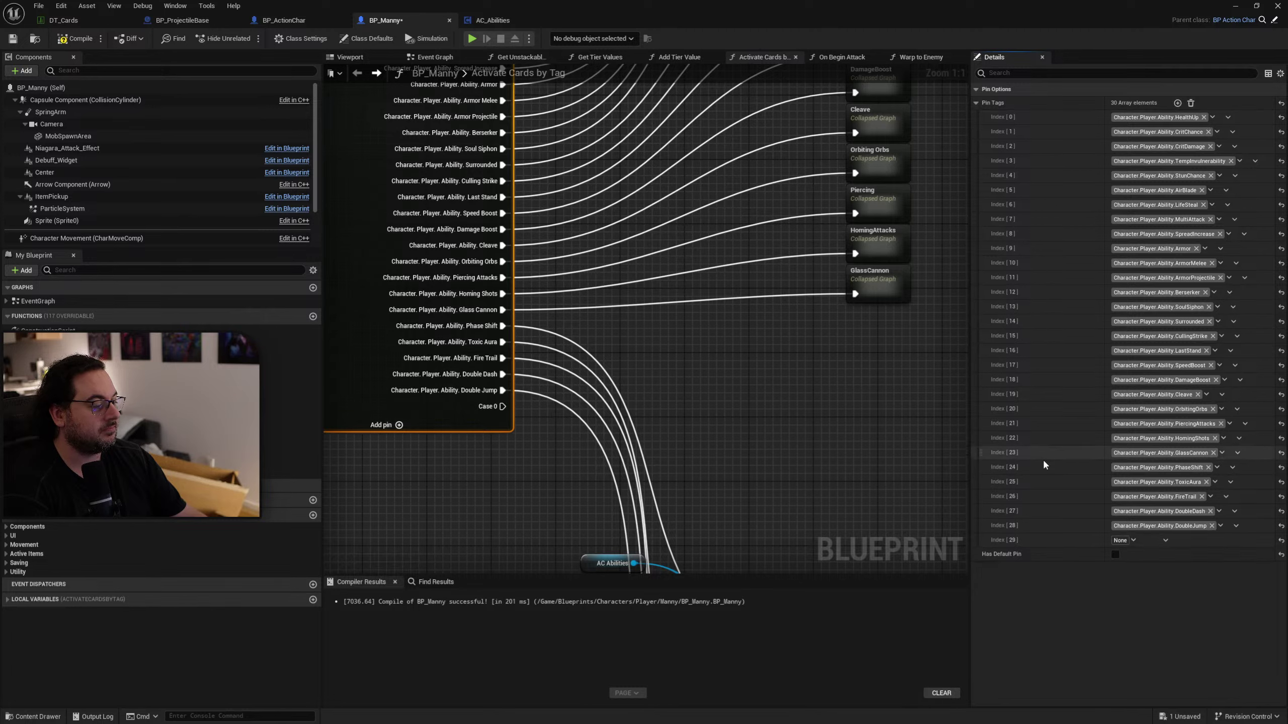
click(1134, 540)
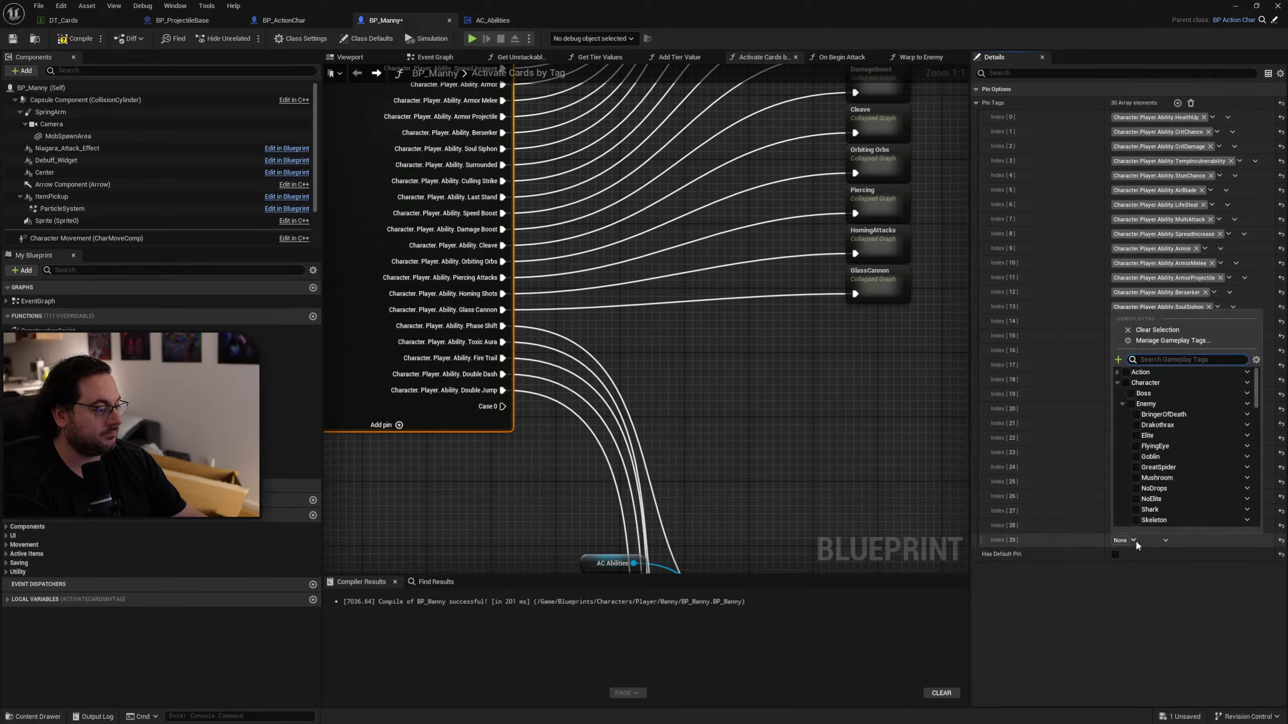
text(dome)
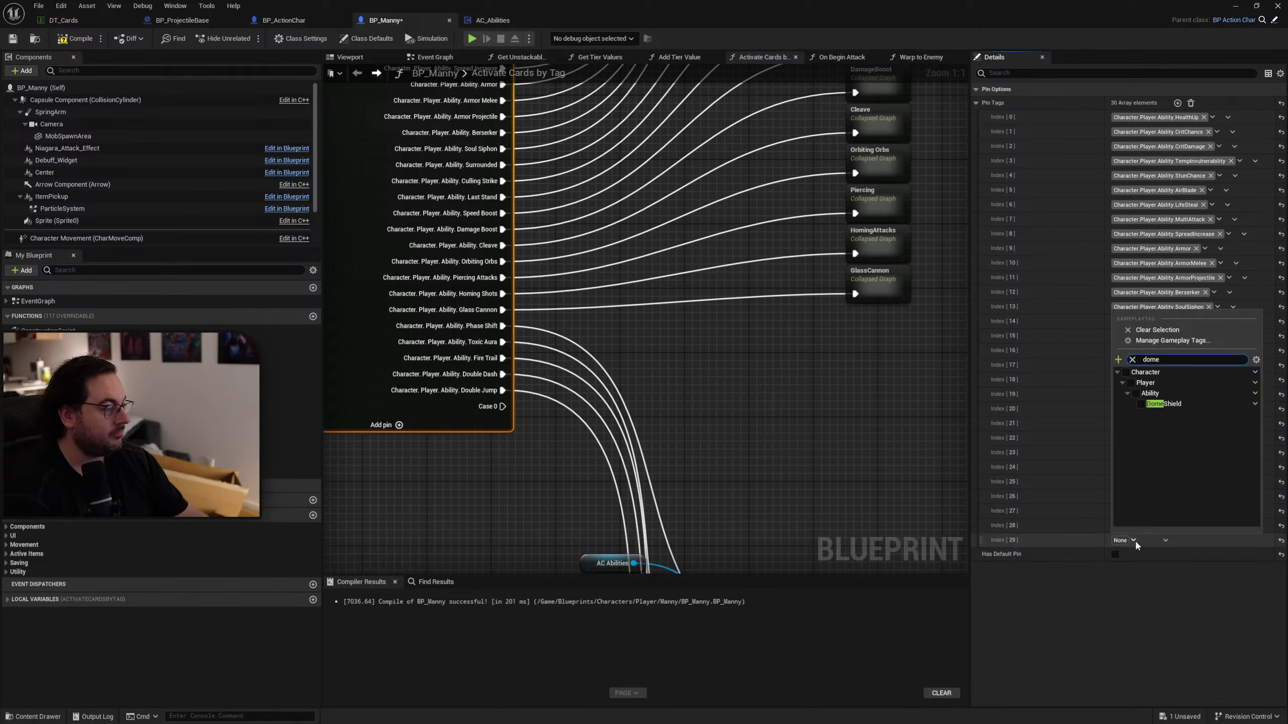
click(1141, 404)
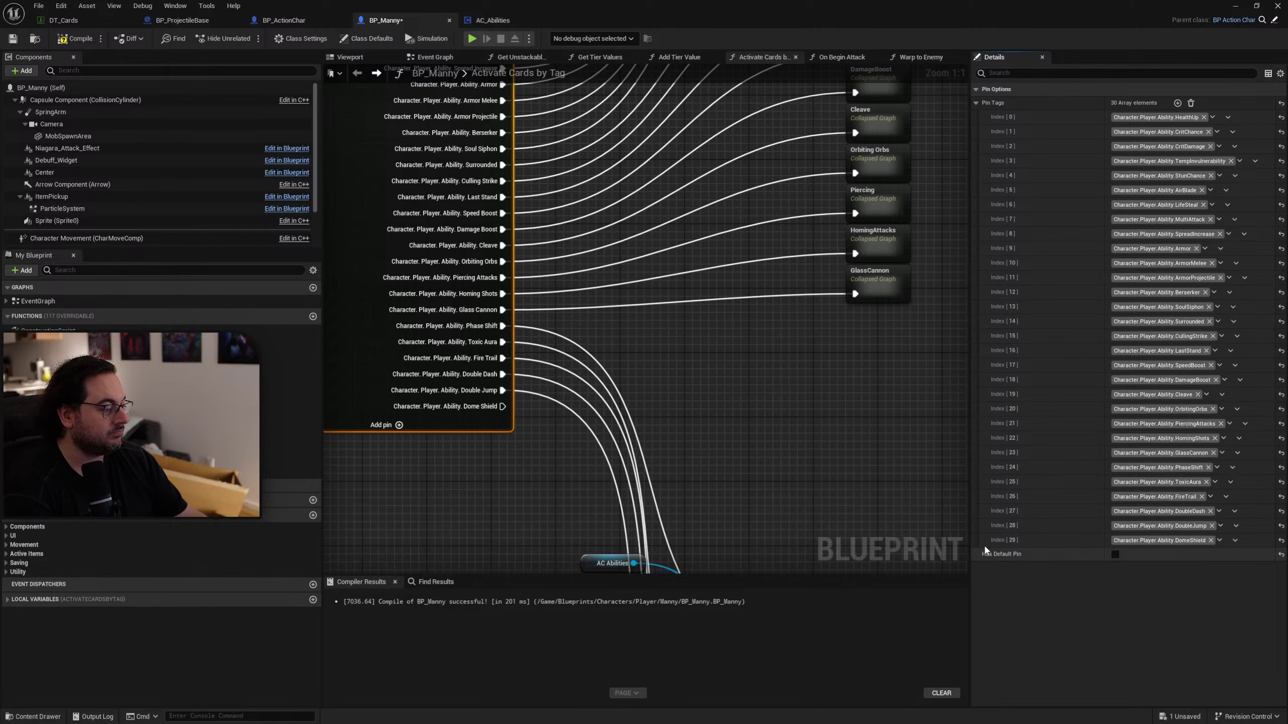
drag(980, 541, 1030, 466)
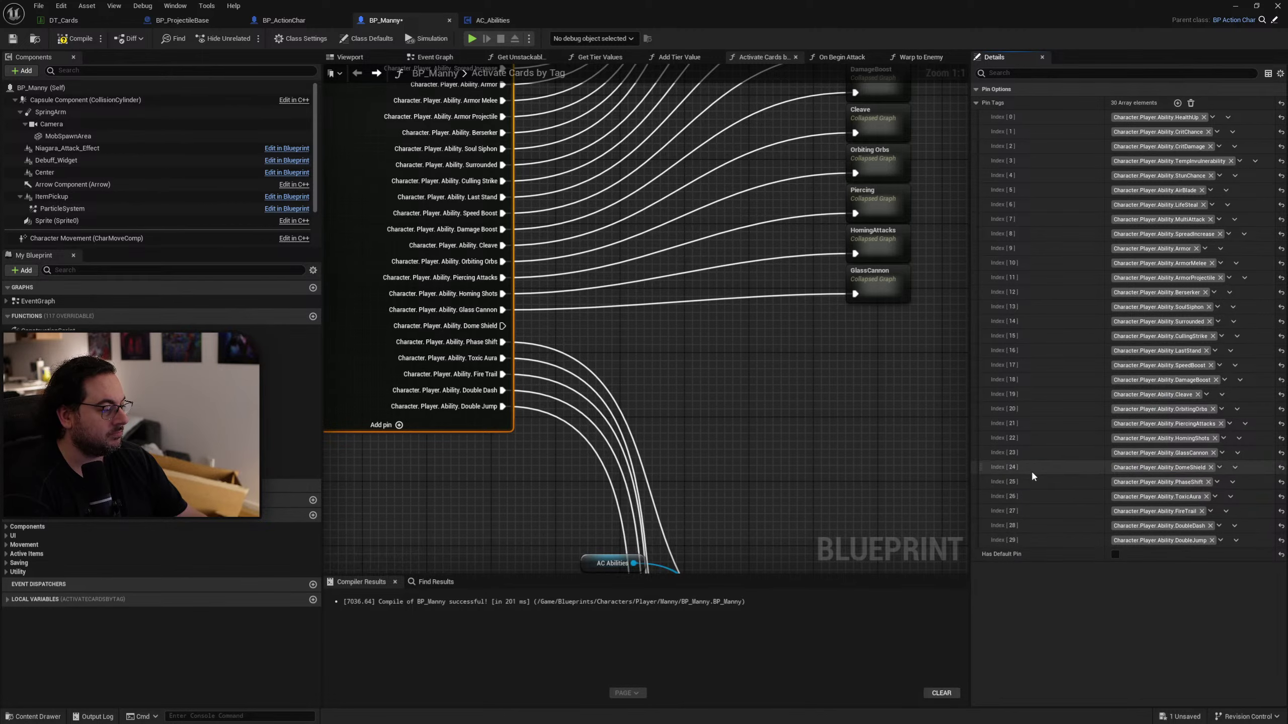
Duplicate the GlassCannon collapsed graph as DomeShield below the original and connect it to the switch's Dome Shield output.
right_drag(626, 399, 638, 369)
scroll(746, 371, down, 3)
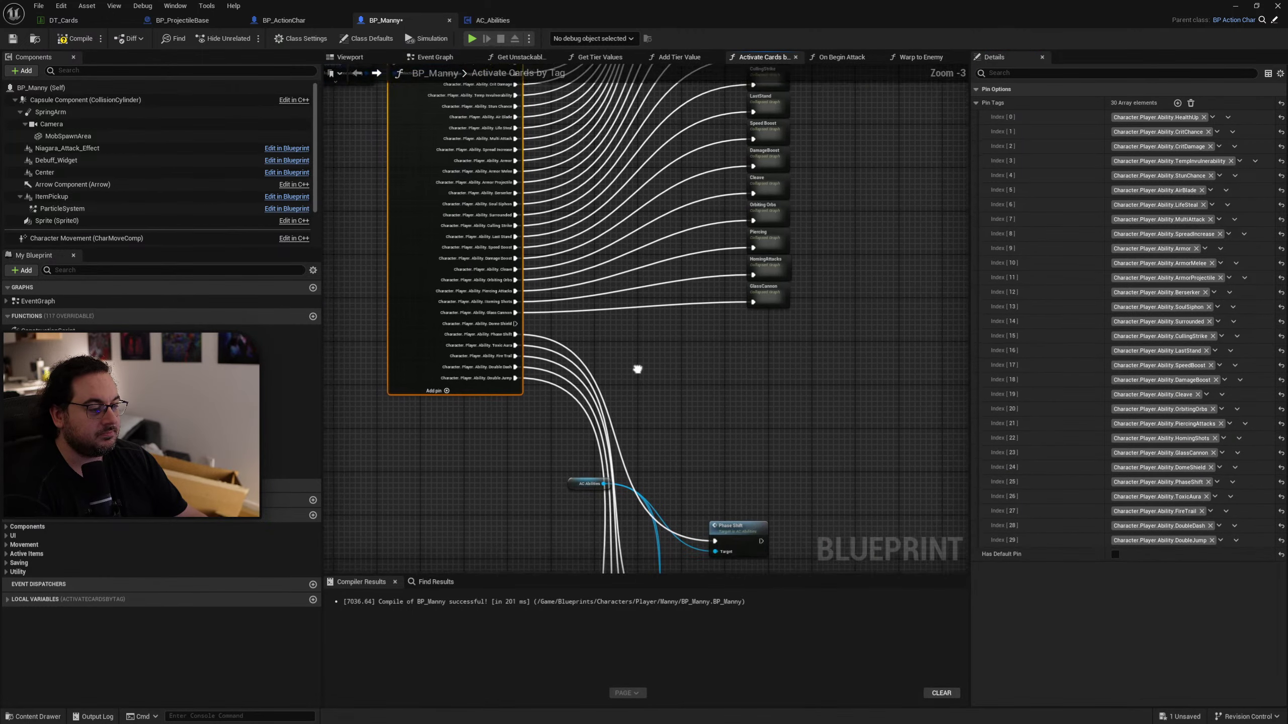
scroll(690, 368, up, 3)
right_drag(818, 299, 791, 329)
click(780, 309)
key(ctrl+c)
key(ctrl+v)
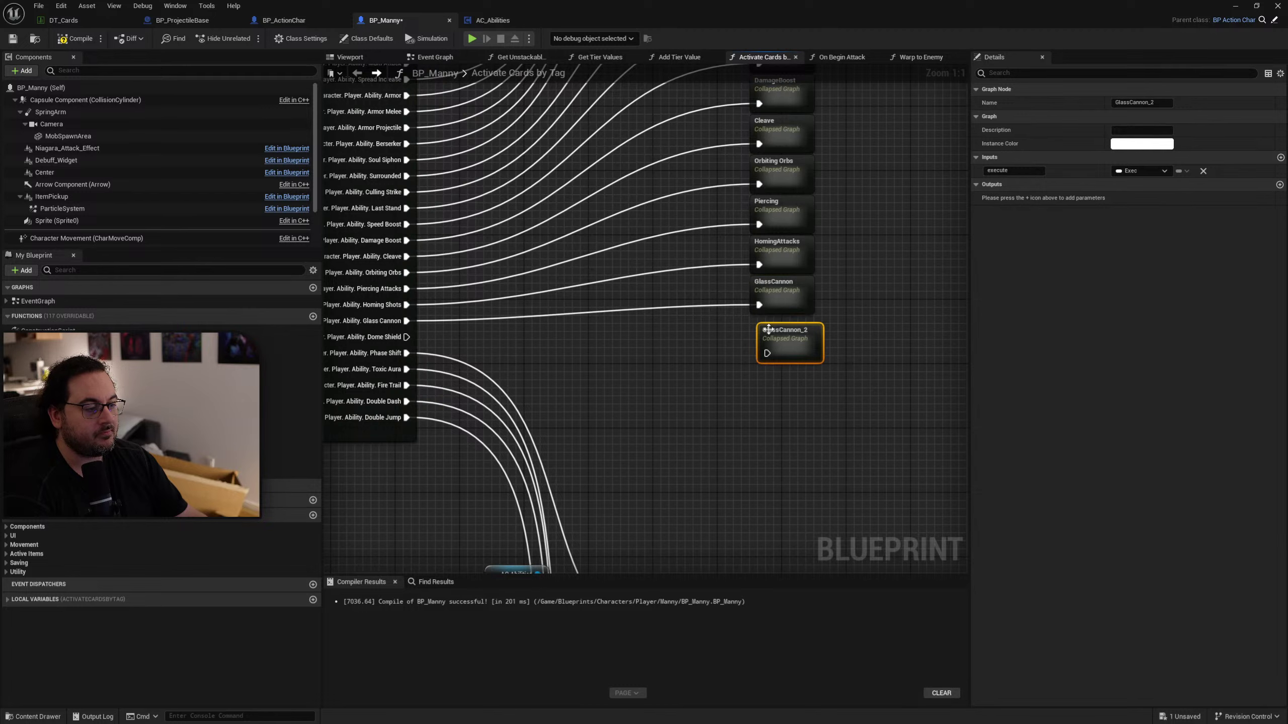
key(F2)
text(Dome)
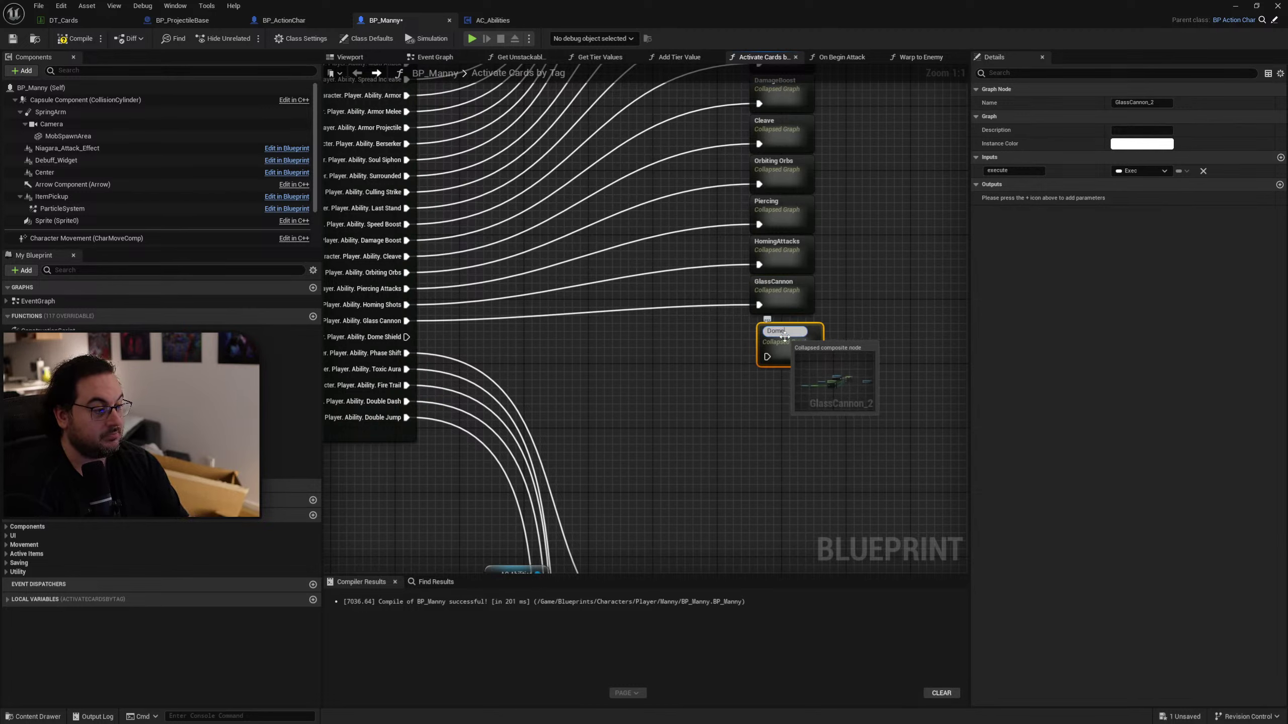
text(Shield)
key(Return)
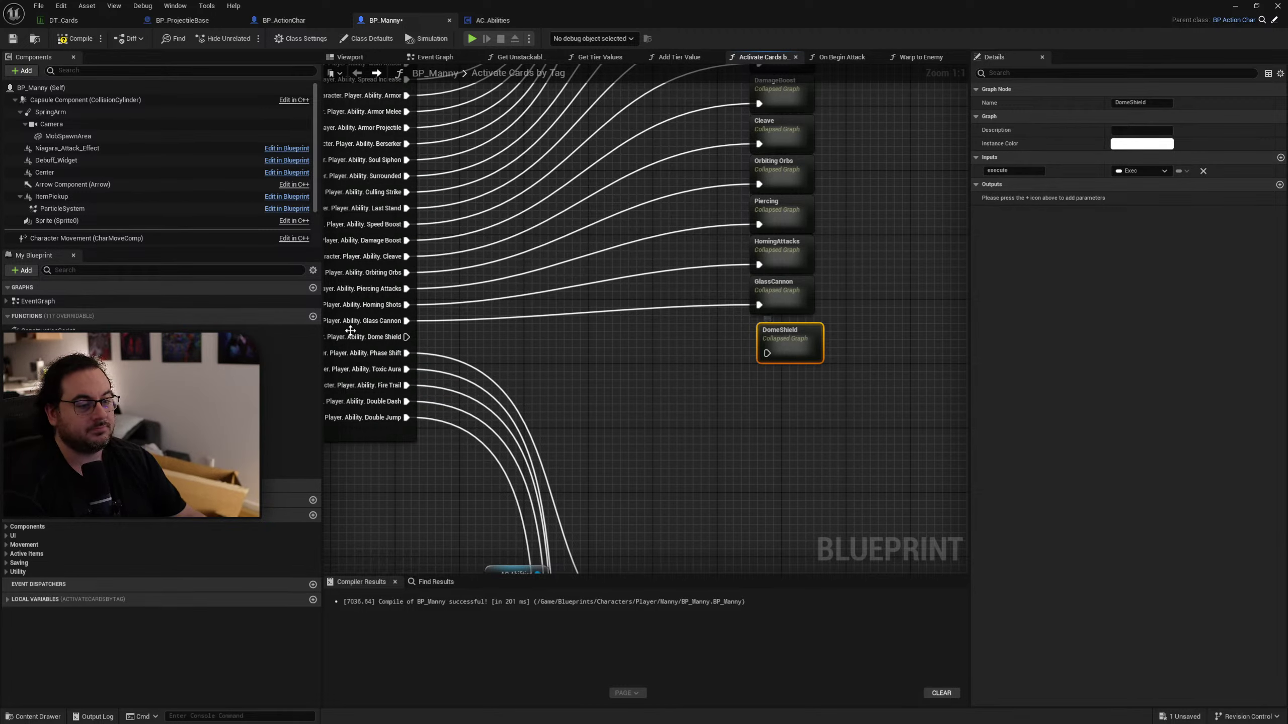
drag(406, 337, 767, 354)
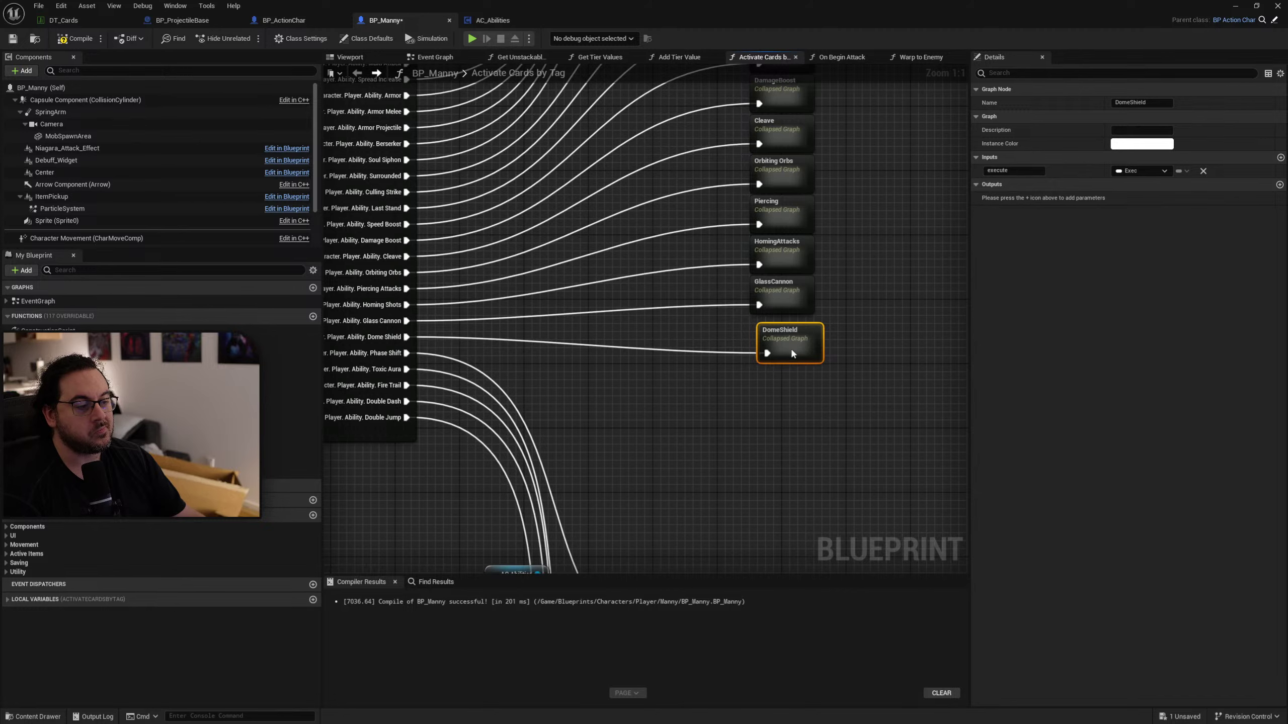
click(780, 399)
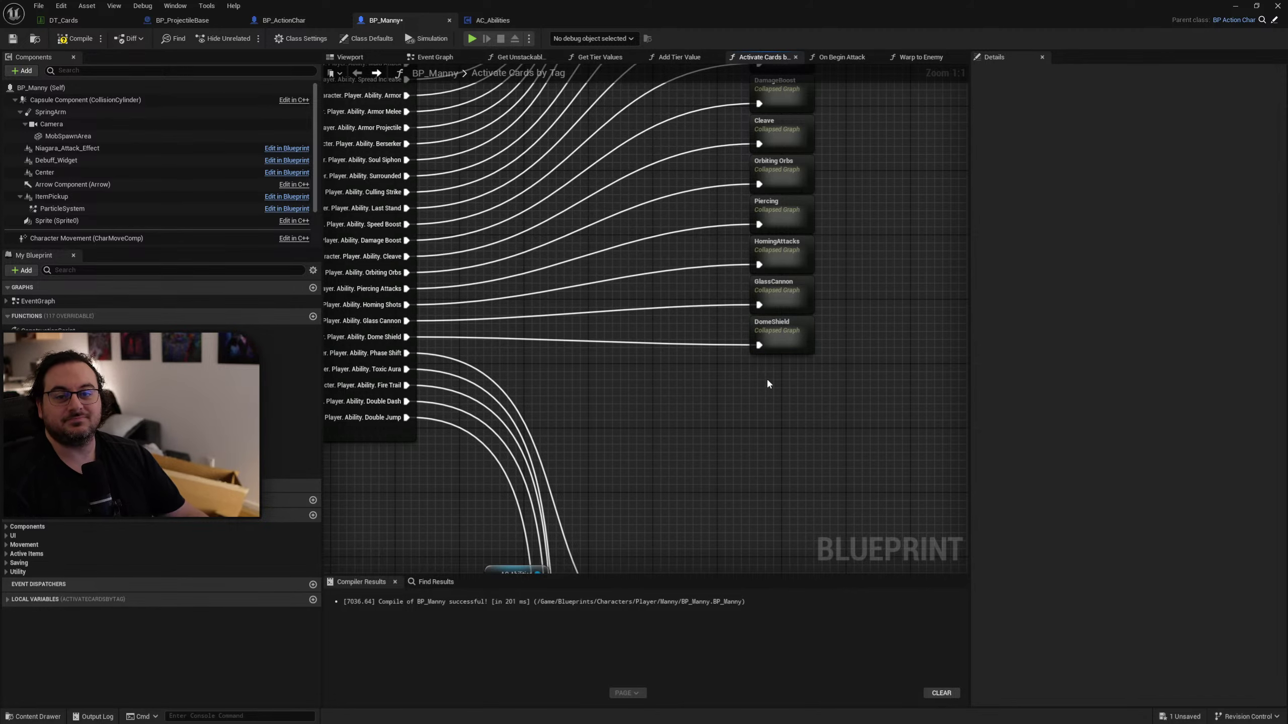
In the DomeShield collapsed graph, replace the Card Glass Cannon getter with Card Dome Shield, connected to Add Tier Value's Base Value.
double_click(781, 335)
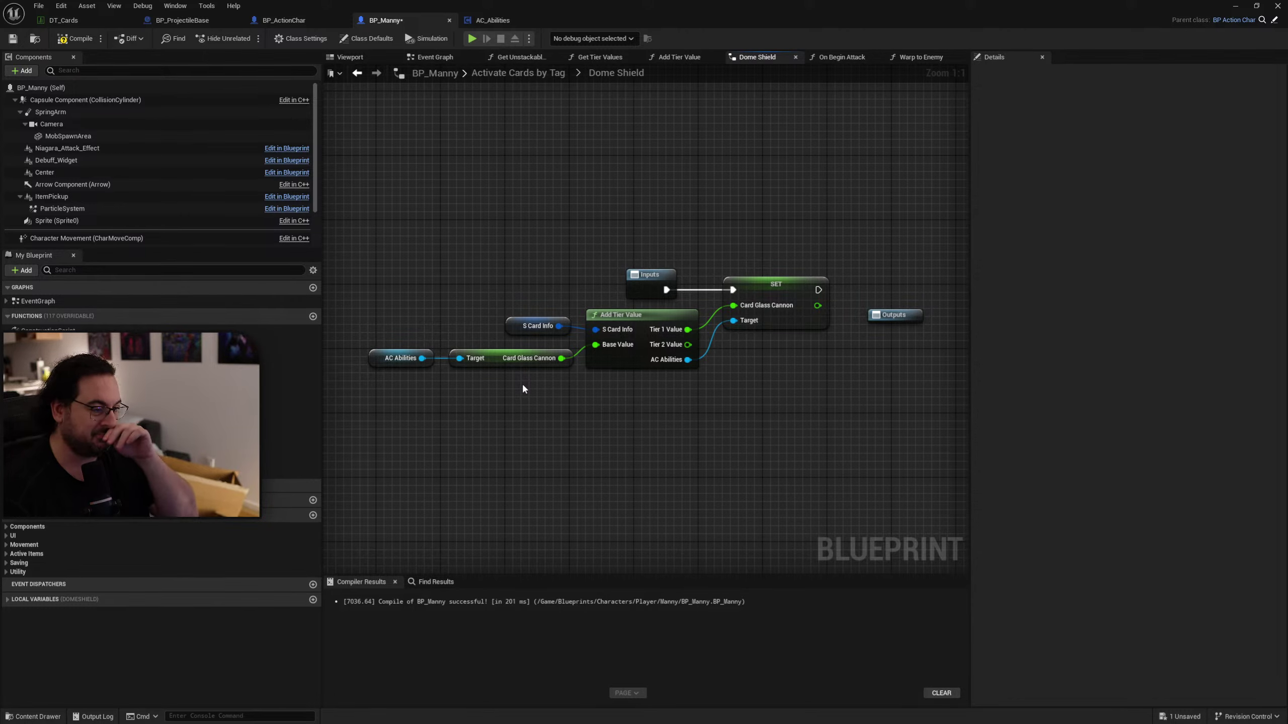
click(512, 358)
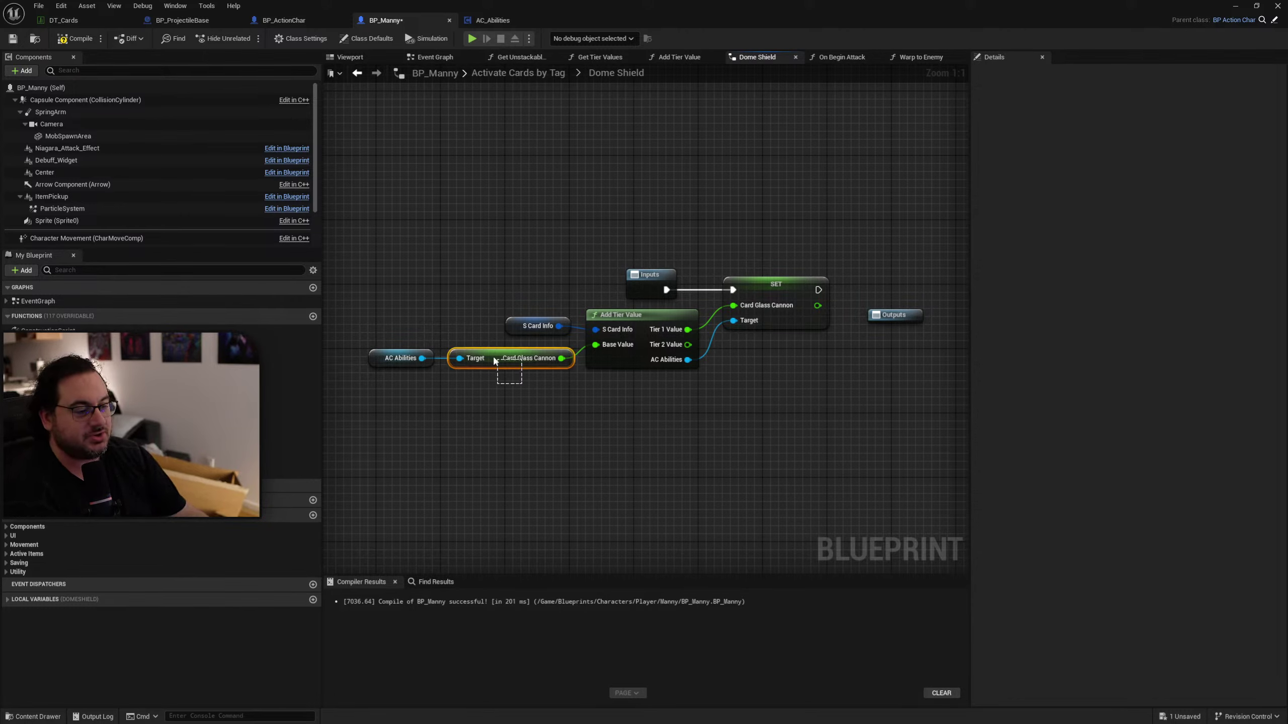
key(Delete)
drag(422, 358, 464, 371)
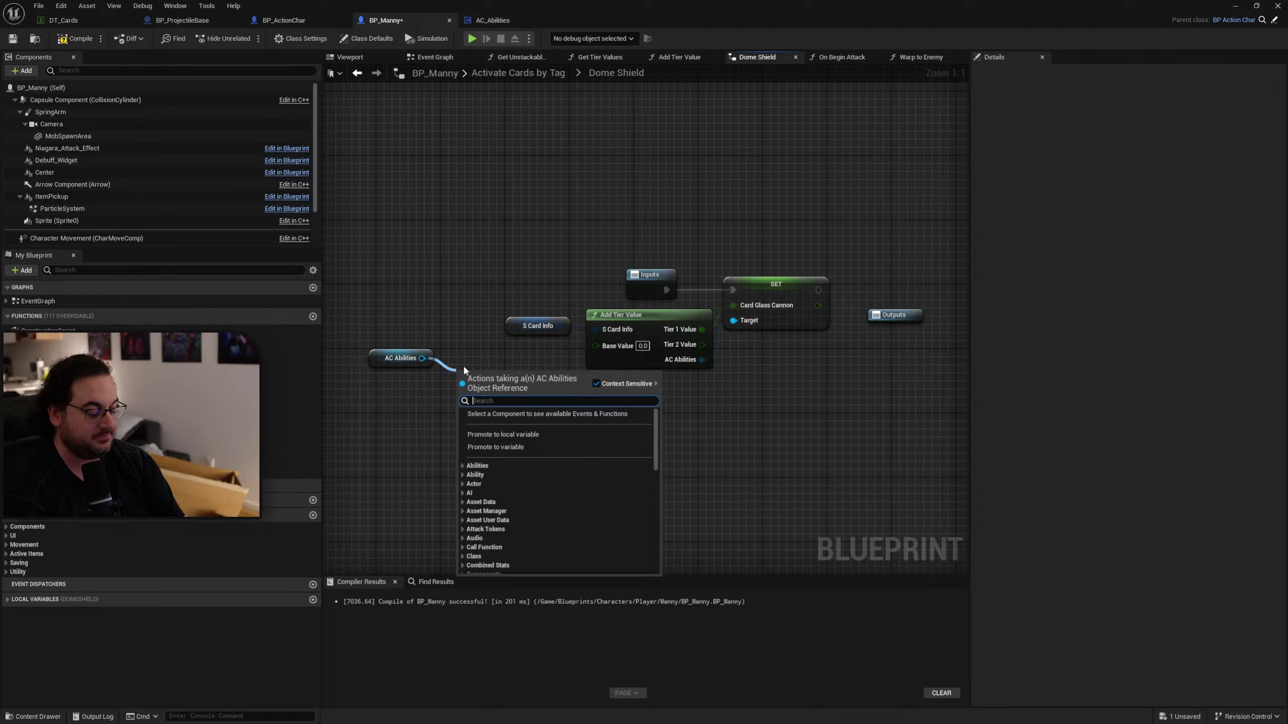
text(get dome)
key(Return)
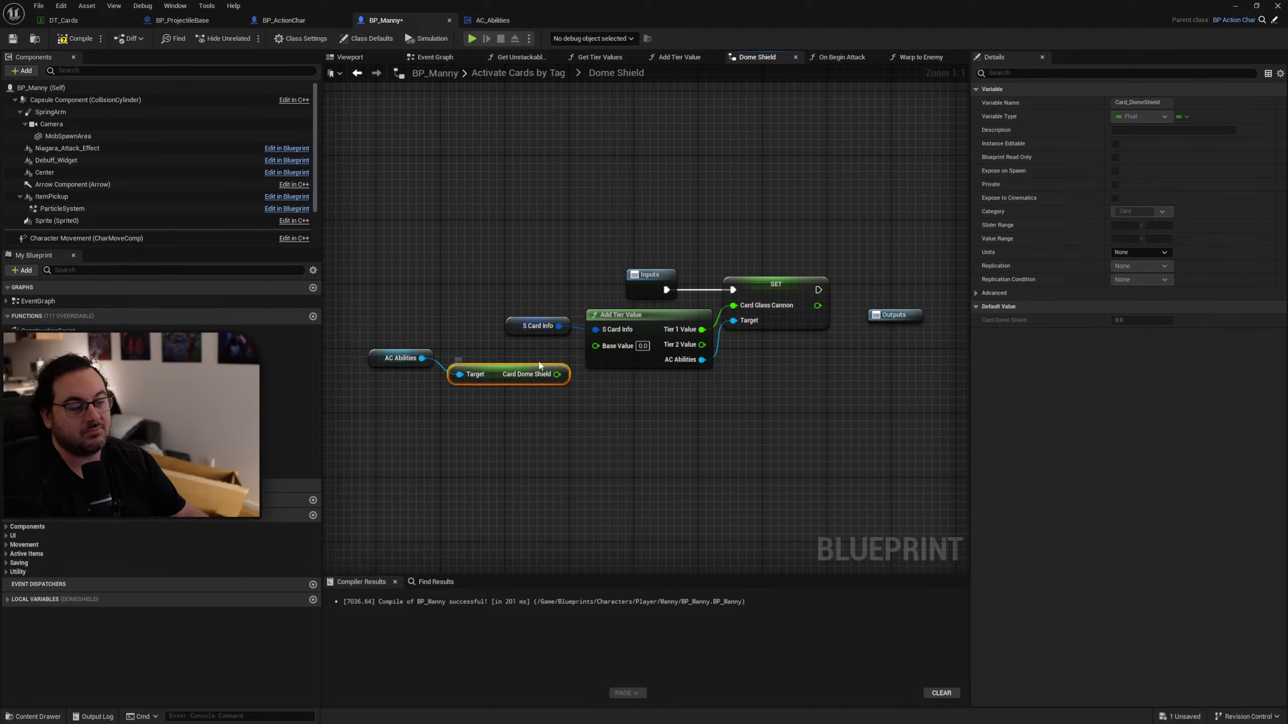
drag(556, 375, 482, 361)
key(q)
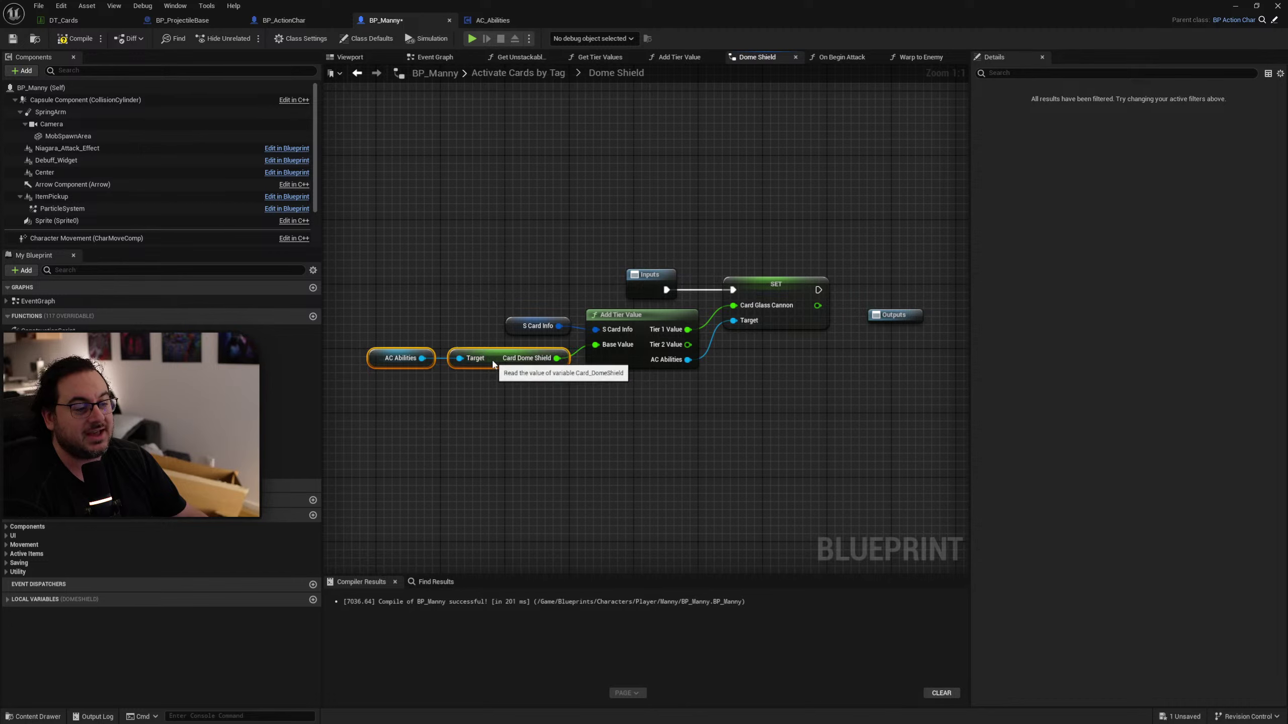
Replace the Card Glass Cannon setter with a Set Card Dome Shield node targeting Add Tier Value's AC Abilities output.
click(851, 346)
drag(852, 346, 755, 230)
key(Delete)
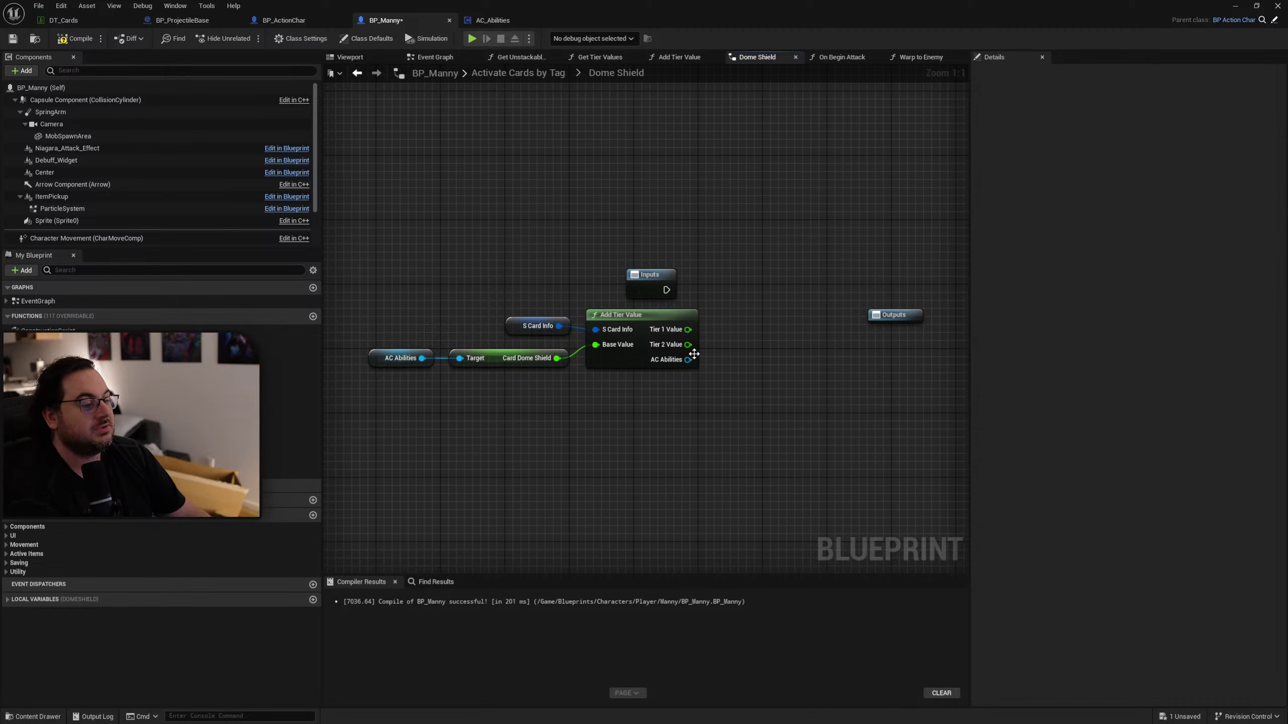
drag(689, 358, 737, 269)
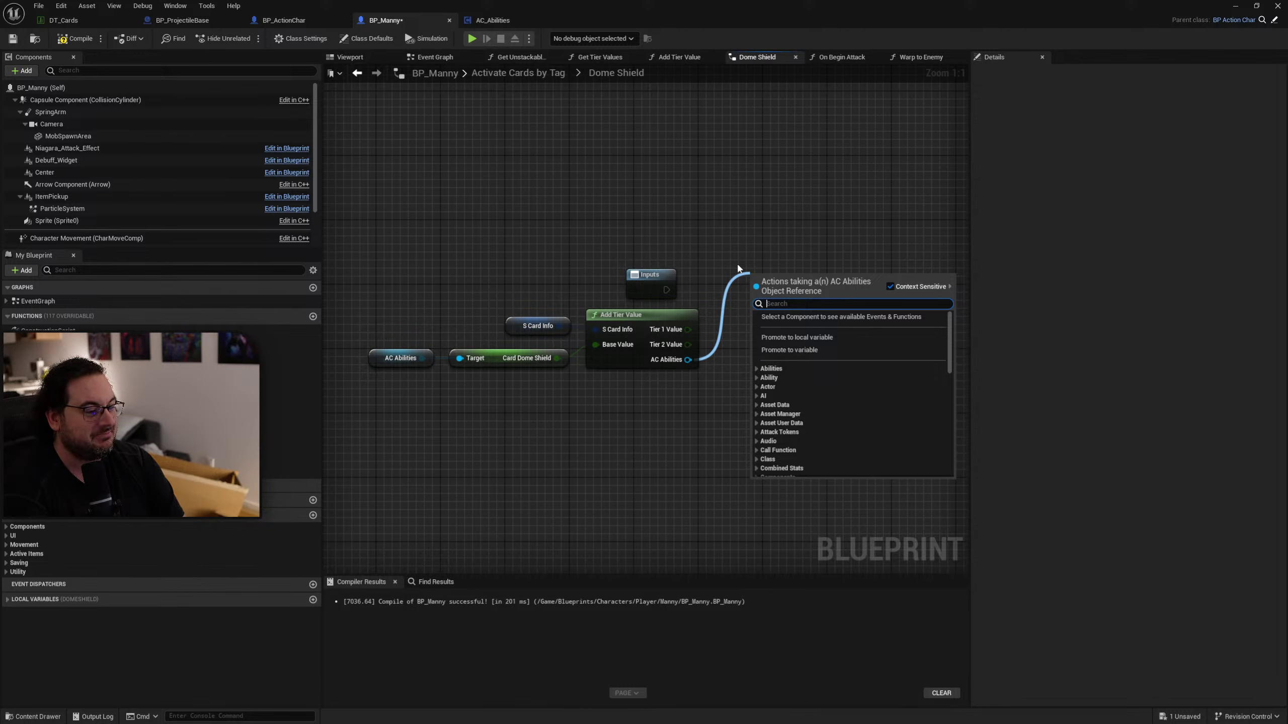
text(set)
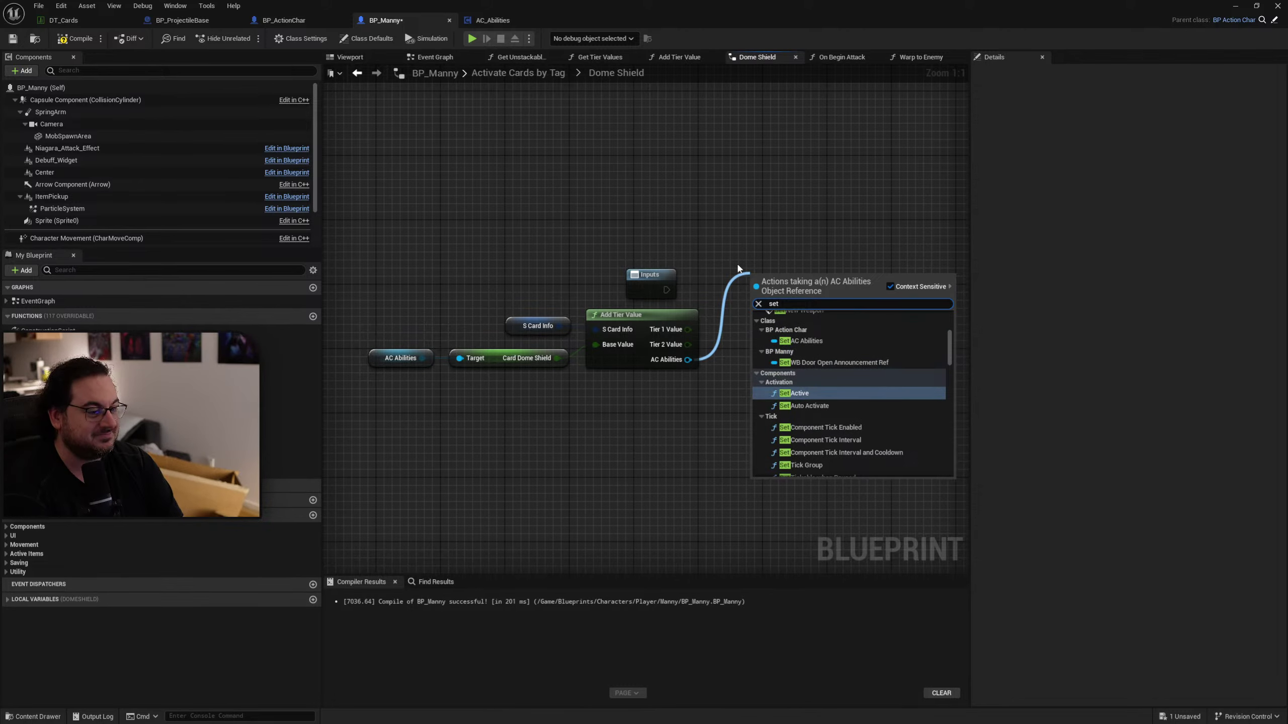
text( dome)
key(Return)
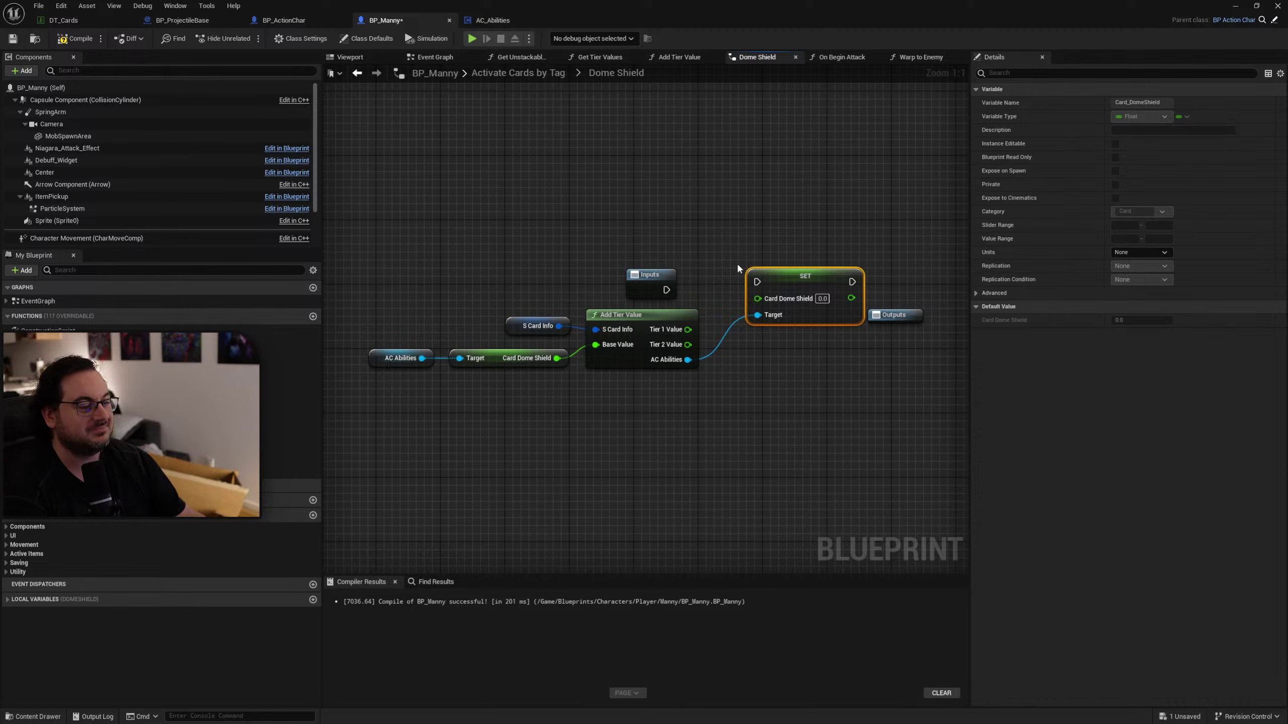
Connect Tier 1 Value and the Inputs execution to the Card Dome Shield setter, and compile and save BP_Manny.
drag(688, 329, 757, 299)
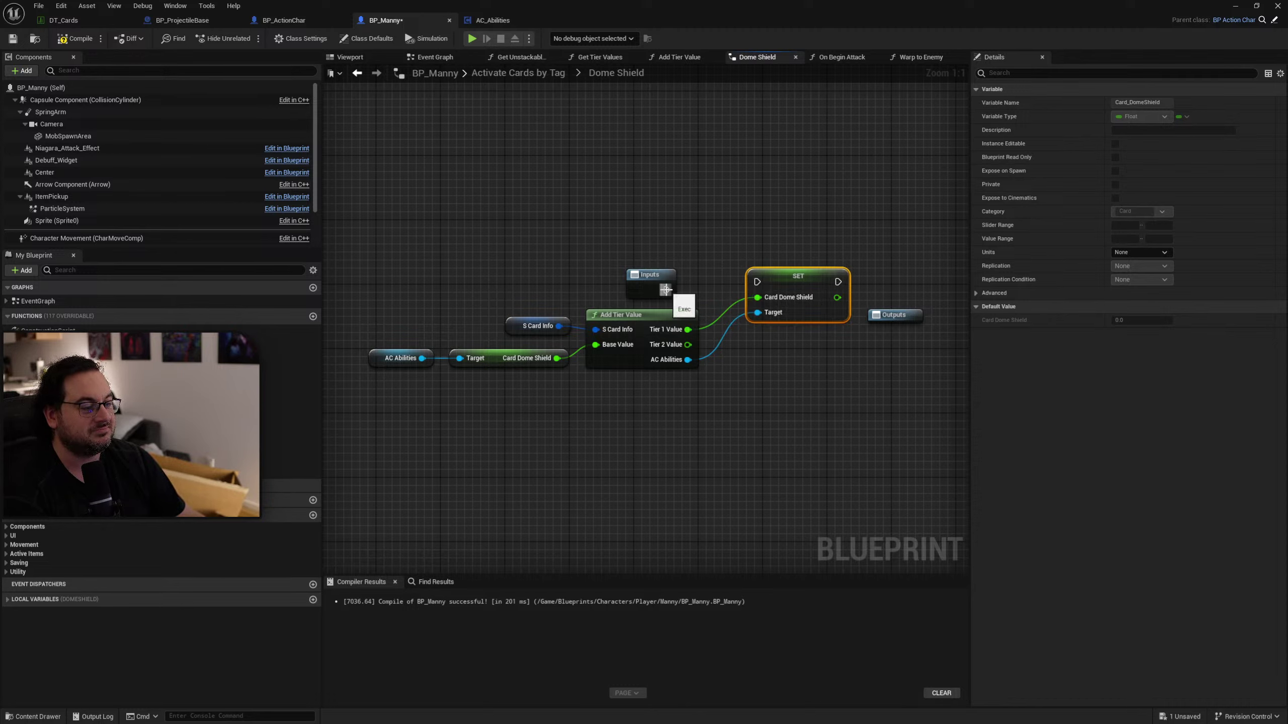
drag(665, 289, 761, 289)
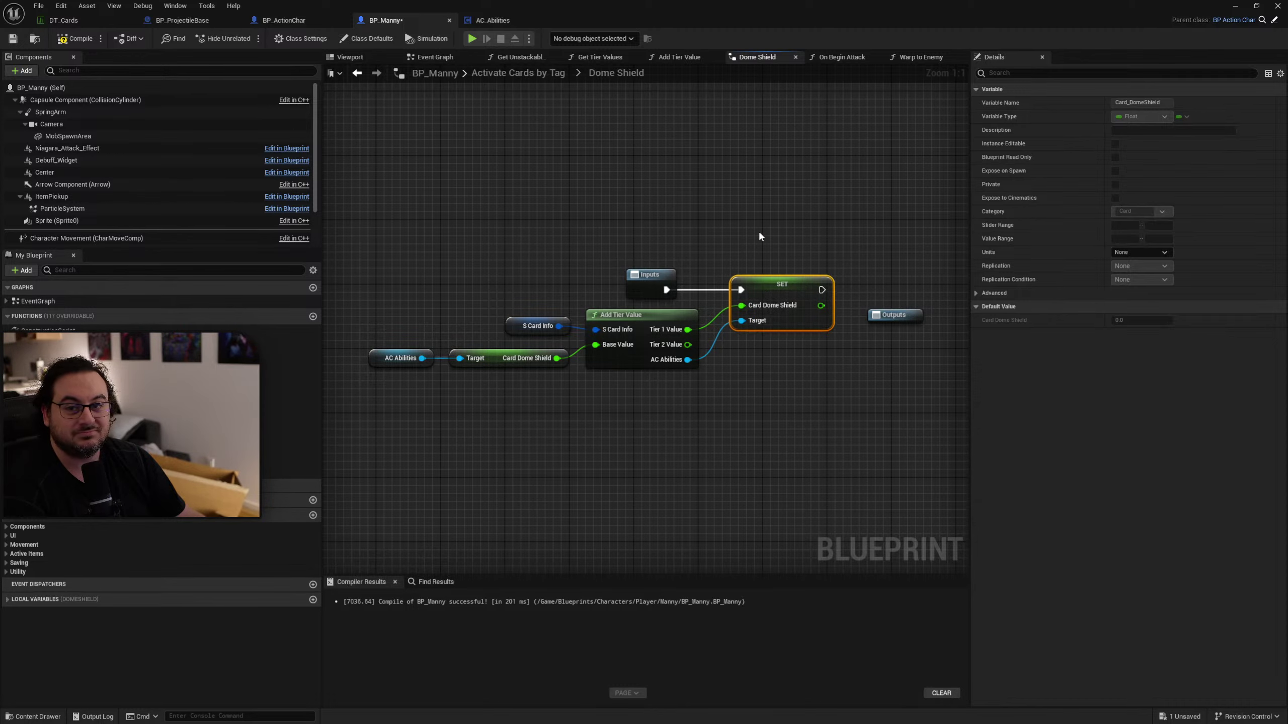
click(699, 231)
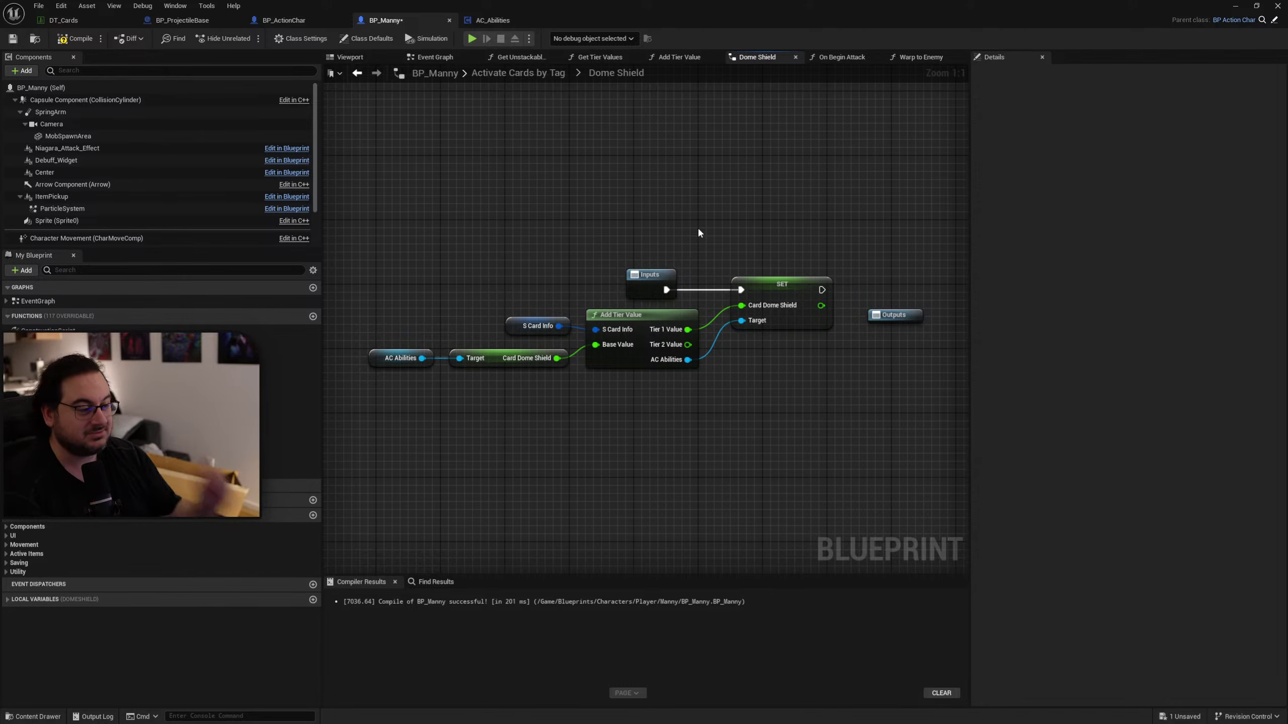
click(79, 39)
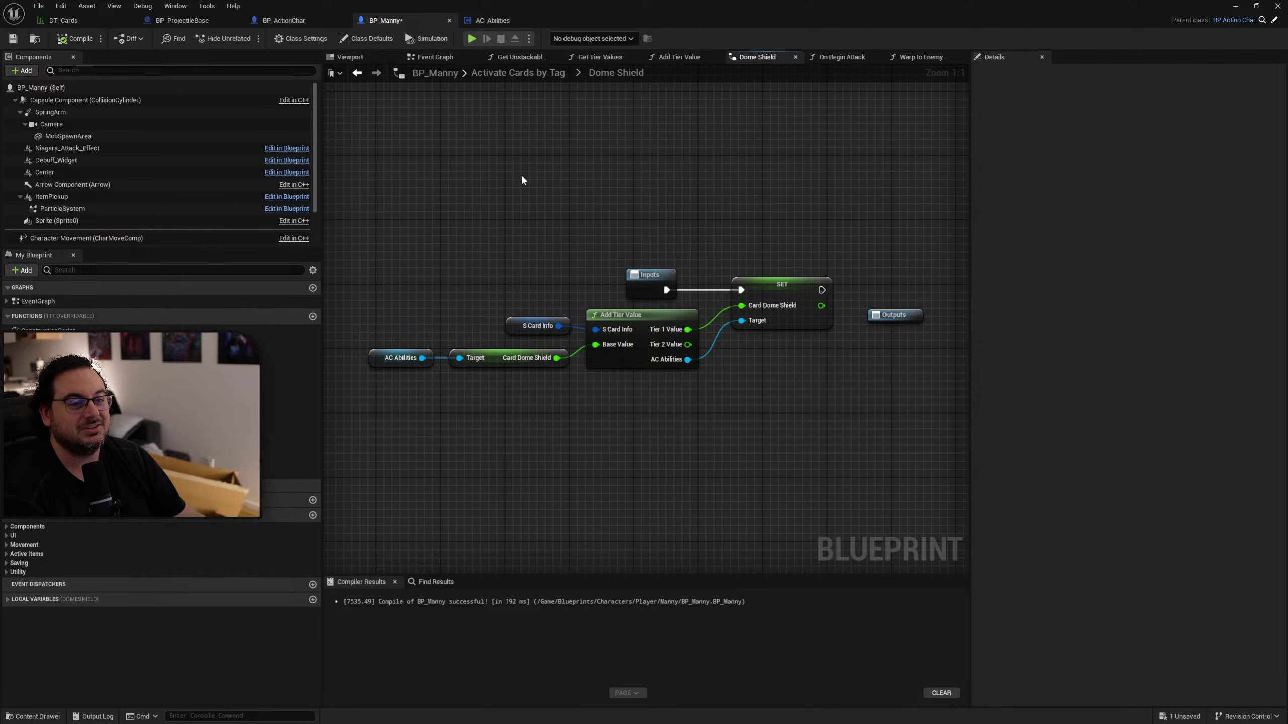
right_drag(577, 188, 602, 196)
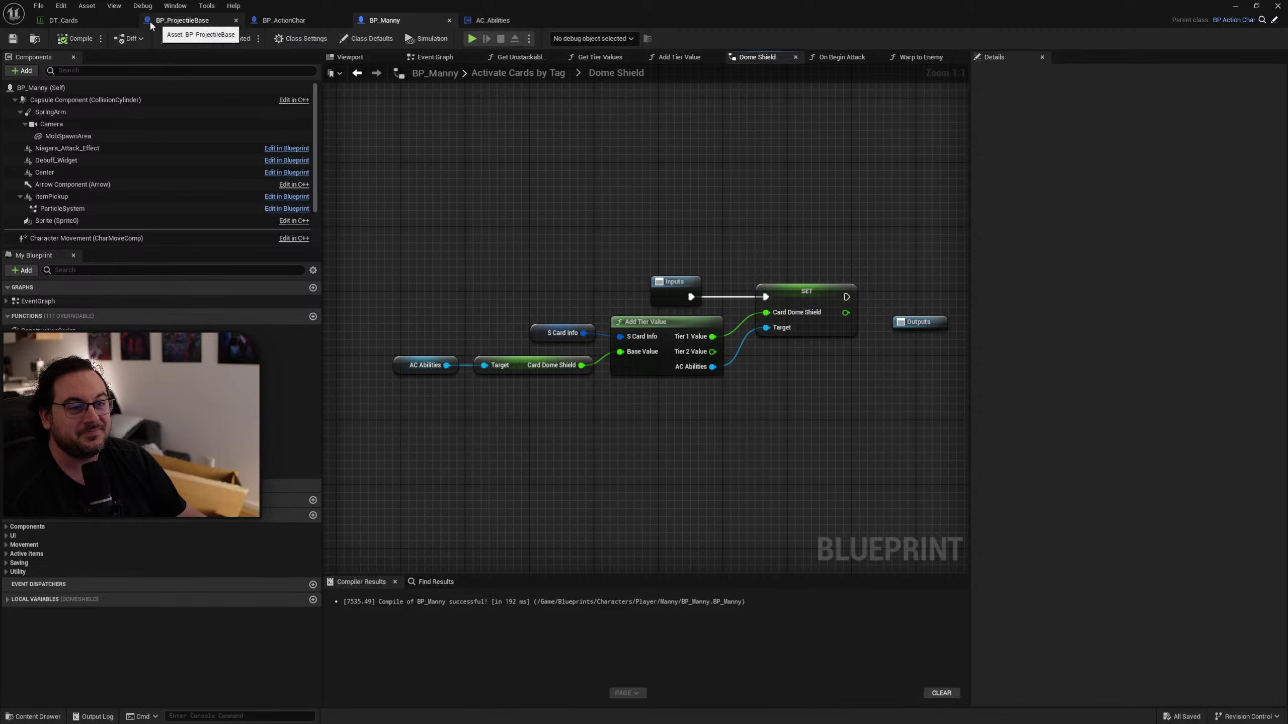
Check the DomeShield row in DT_Cards and examine the block angle calculation in BP_ActionChar's Calculate if Block Successful function.
click(64, 20)
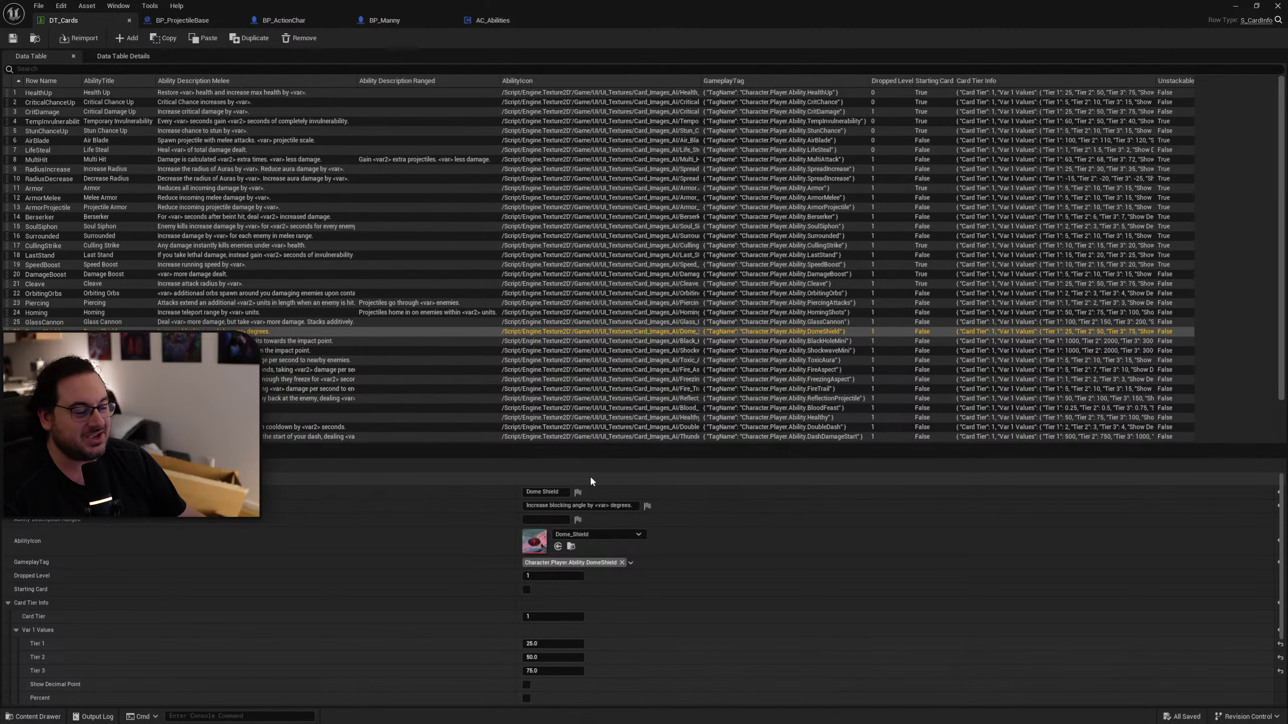
click(307, 19)
right_drag(527, 433, 936, 436)
scroll(665, 310, down, 4)
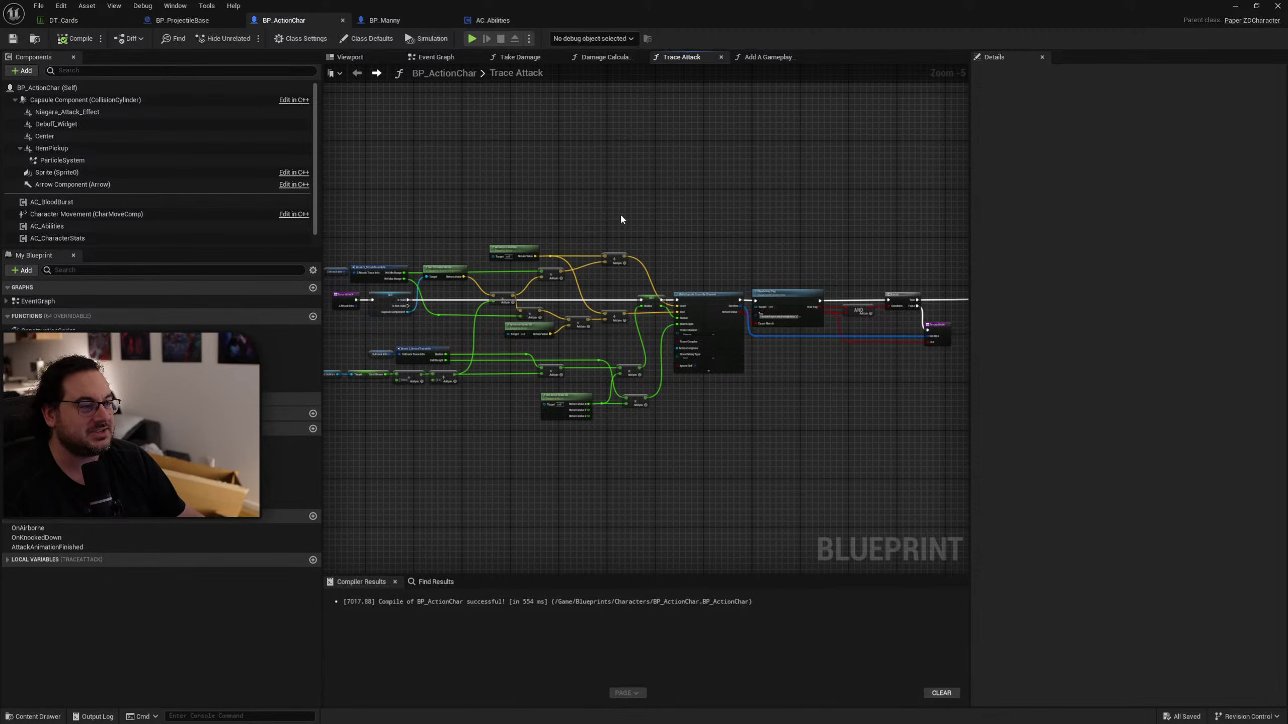
mouse_move(596, 209)
right_down()
mouse_move(612, 216)
mouse_move(500, 197)
right_up()
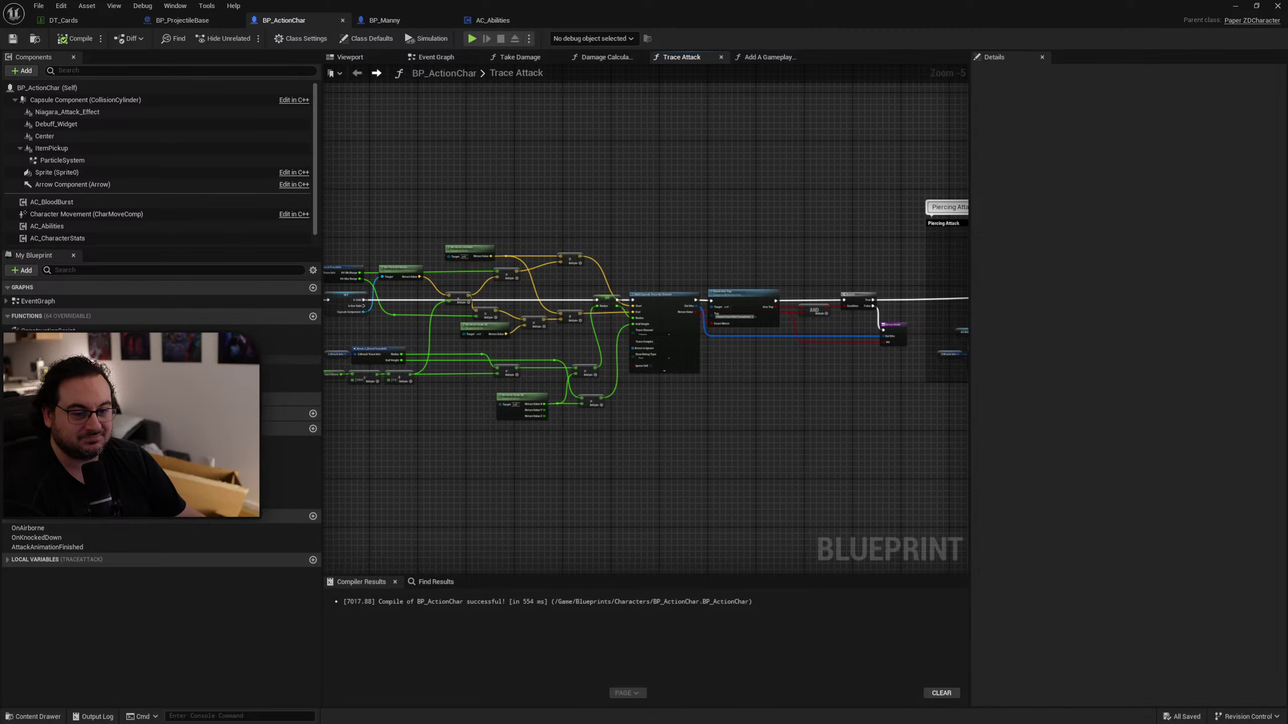
click(6, 360)
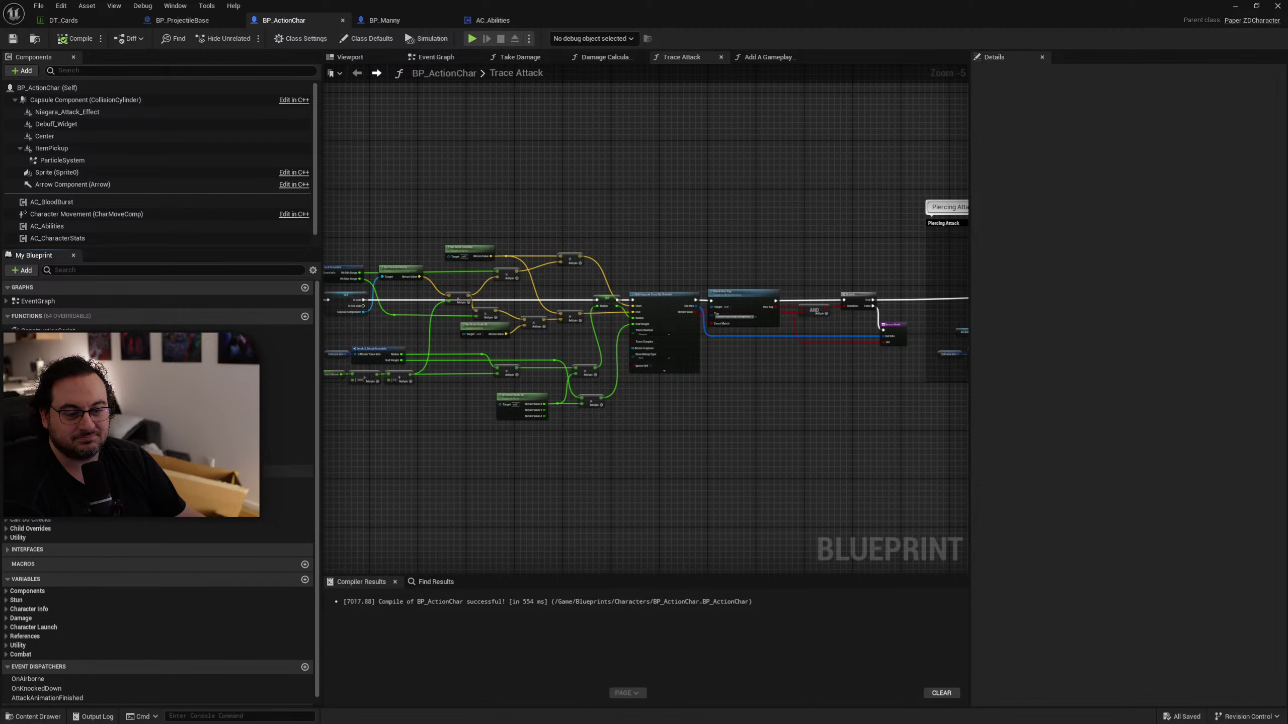
double_click(132, 471)
scroll(474, 302, up, 6)
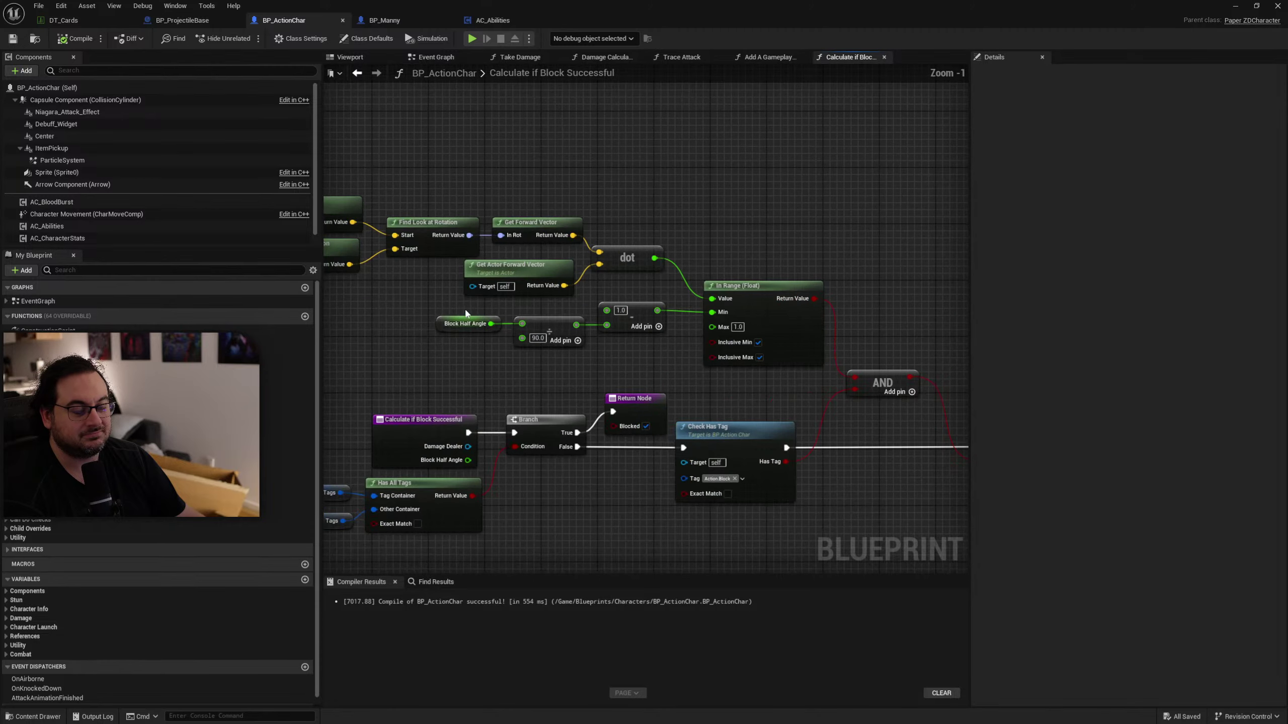
right_drag(415, 380, 732, 462)
right_drag(681, 423, 448, 341)
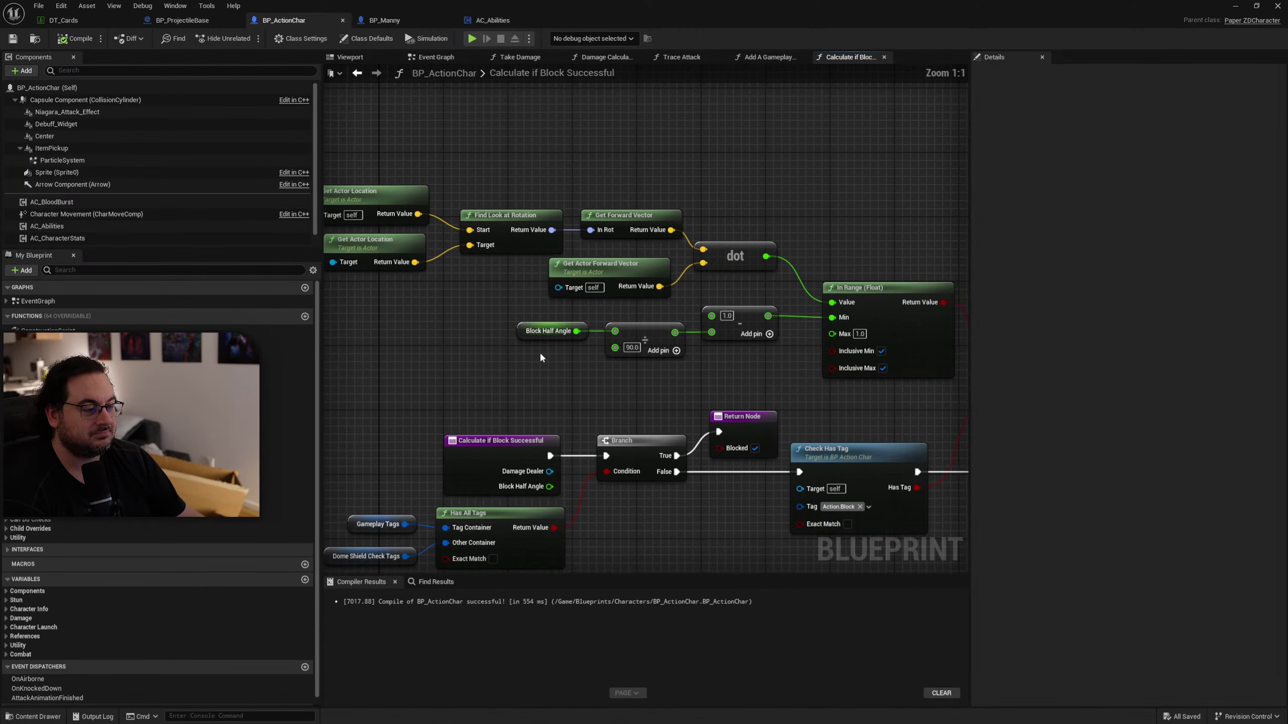
Insert an Add node between Block Half Angle and the divide-by-90 node.
drag(516, 331, 616, 333)
text(+)
key(Return)
drag(506, 353, 539, 328)
right_drag(472, 392, 461, 379)
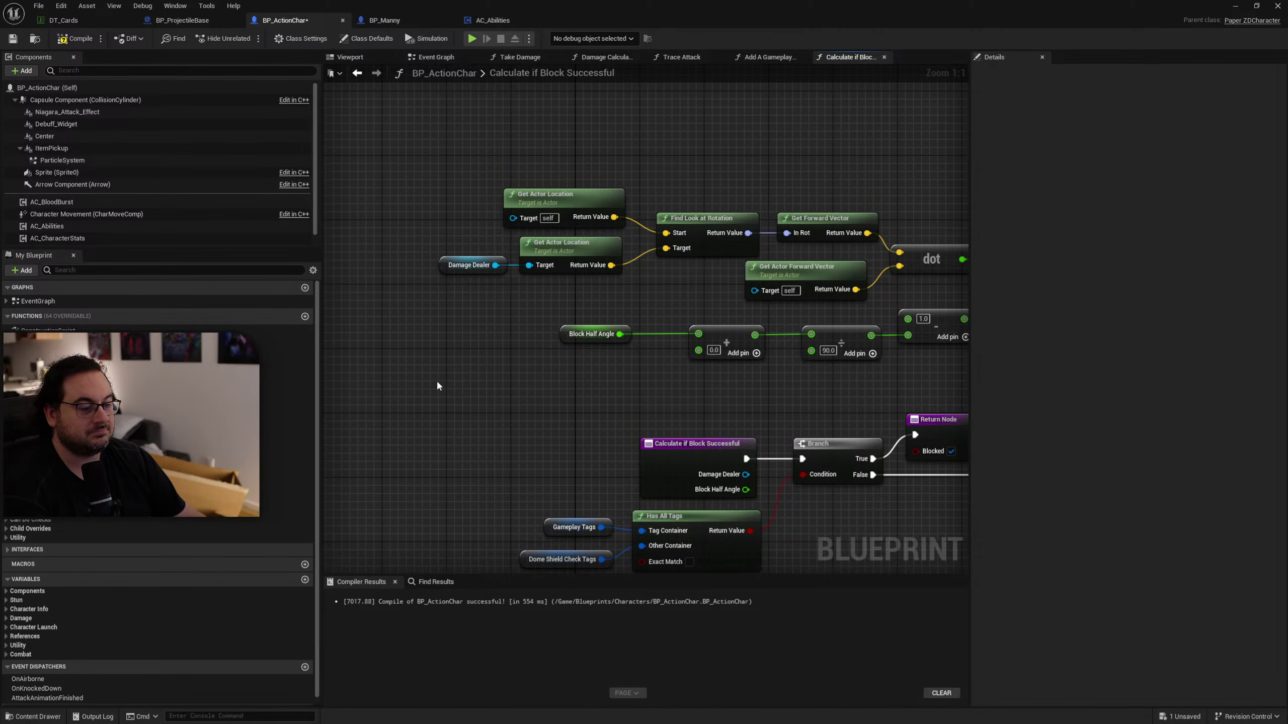
Add an AC Abilities reference below Block Half Angle and get Card Dome Shield from it.
right_click(437, 379)
text(get ac abilities)
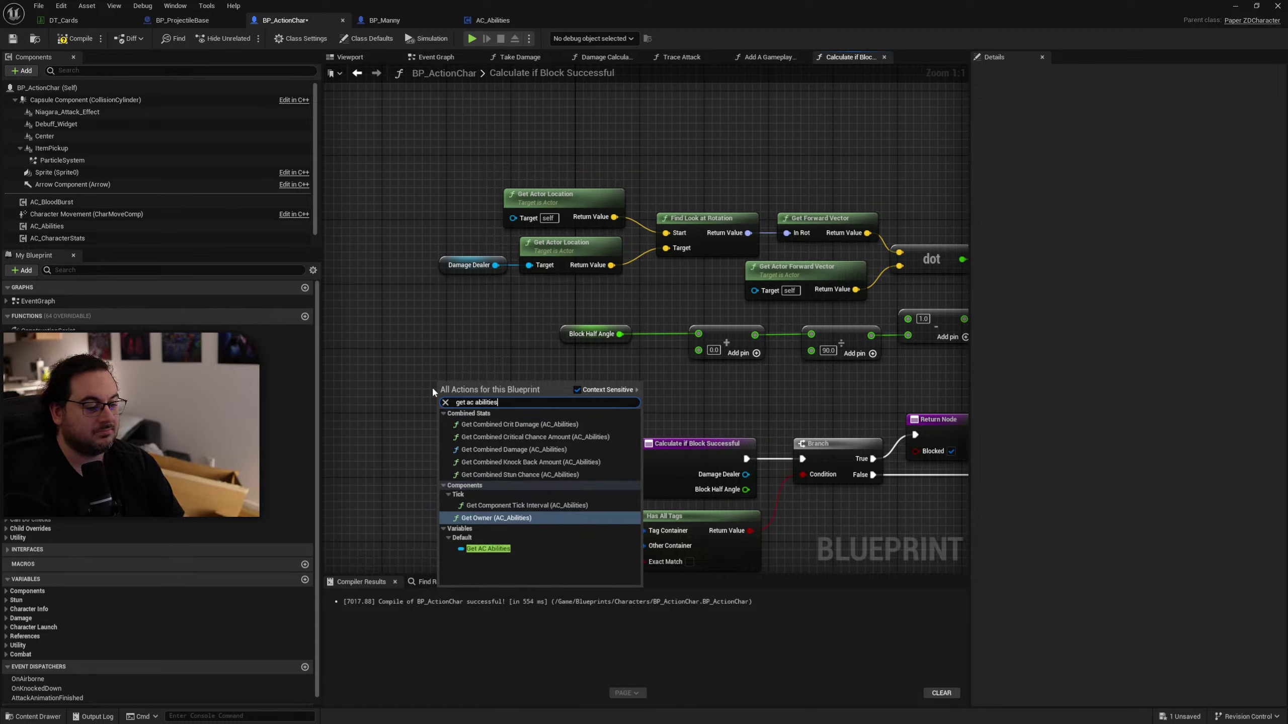
key(Down)
key(Return)
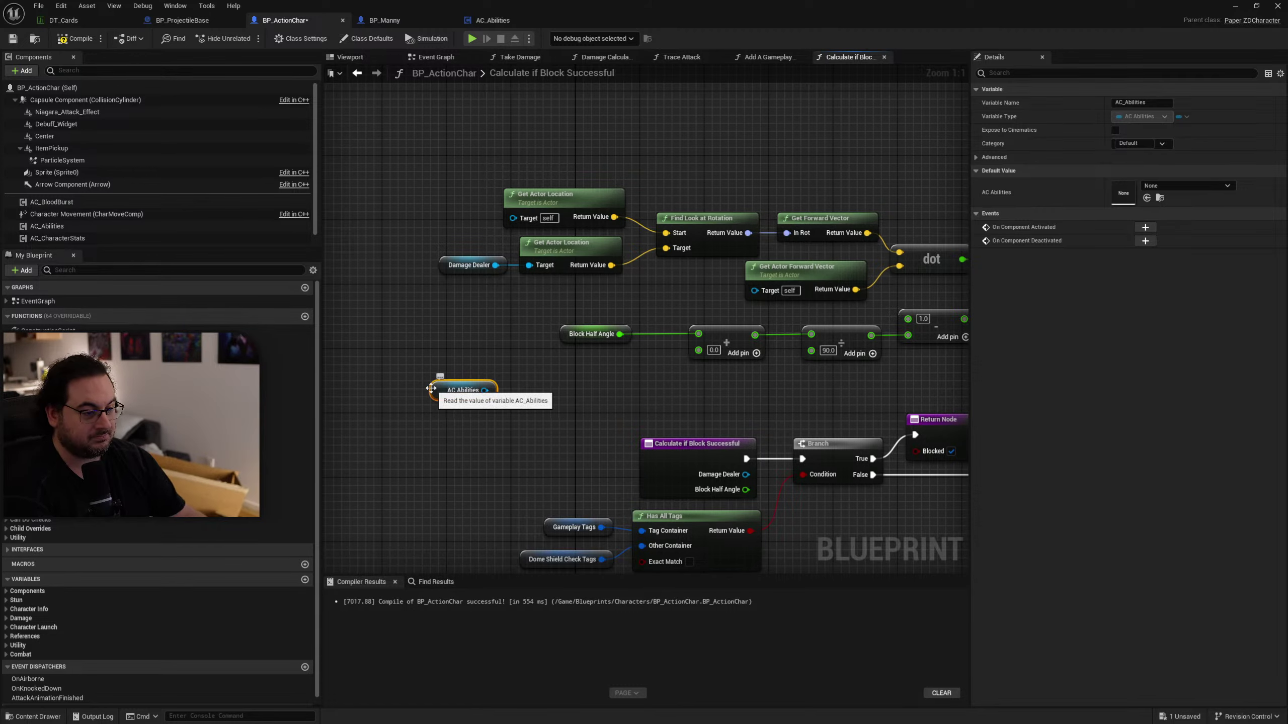
drag(484, 390, 523, 390)
text(get)
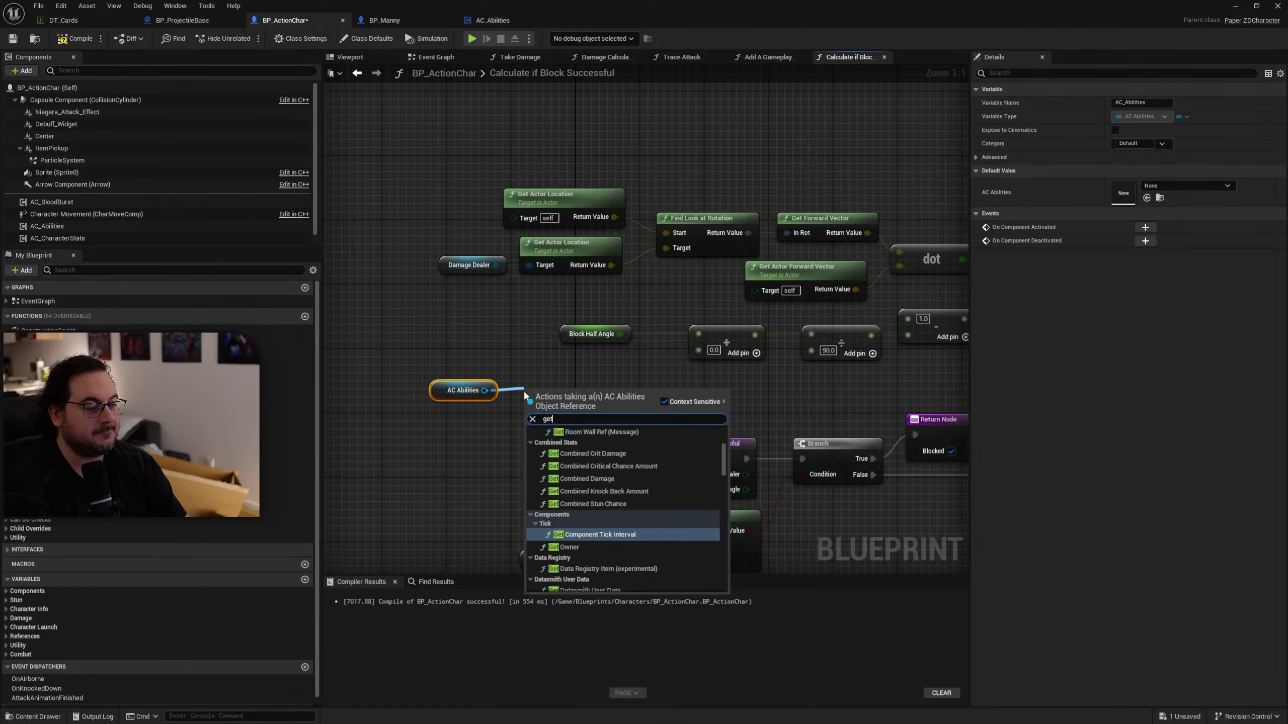
text( dome)
key(Return)
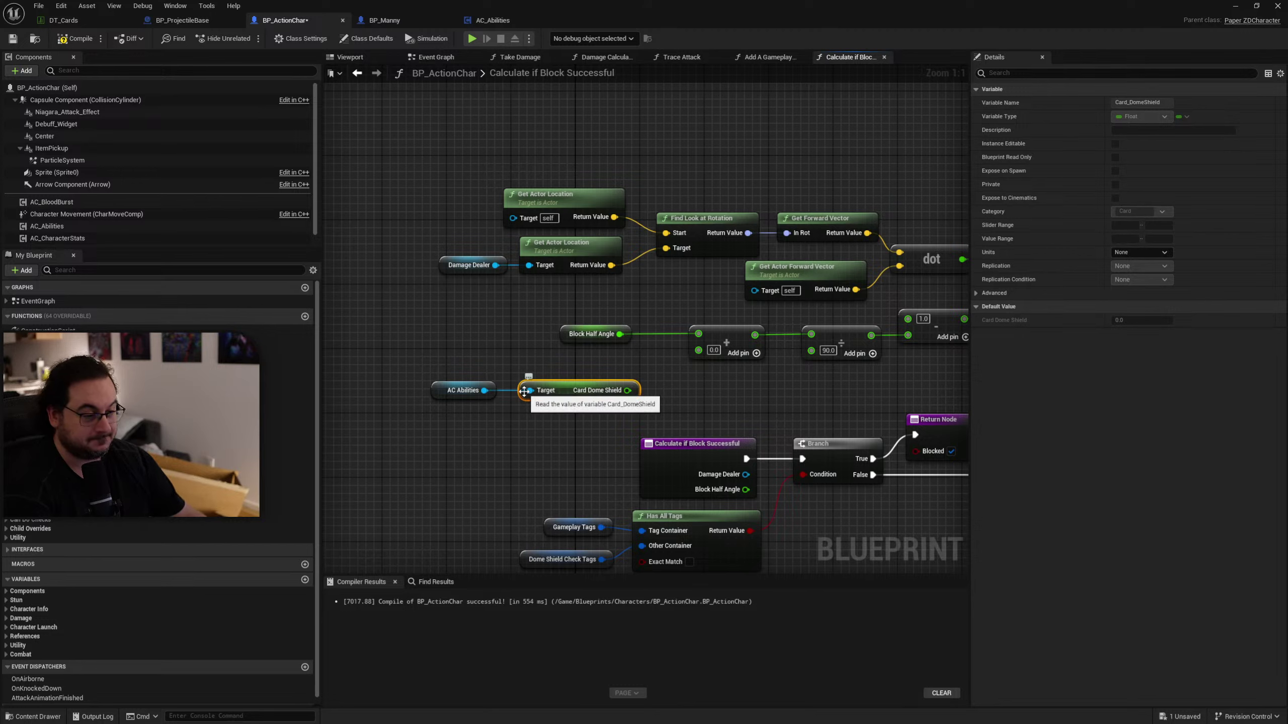
click(645, 393)
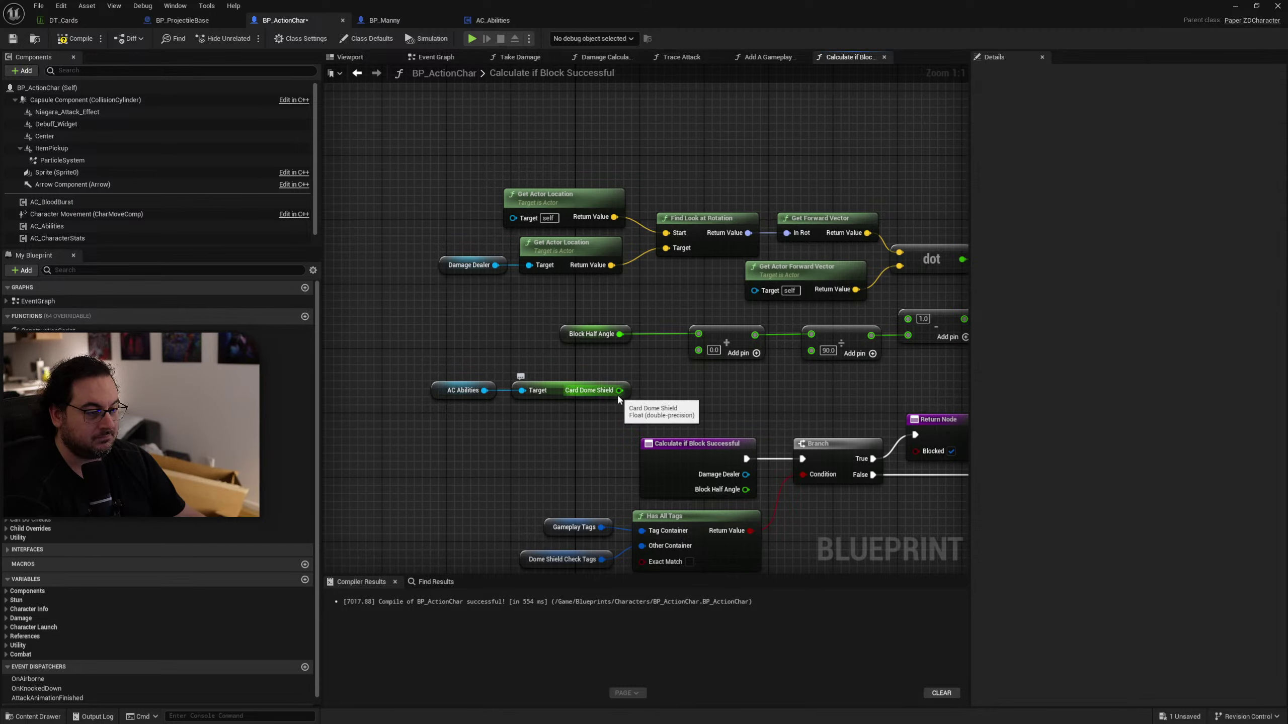
Divide Card Dome Shield by 2 and connect the result to the Add node's second input.
mouse_move(637, 372)
mouse_down()
mouse_move(491, 414)
mouse_move(562, 384)
mouse_move(530, 395)
mouse_move(627, 390)
mouse_up()
click(630, 386)
text(divi)
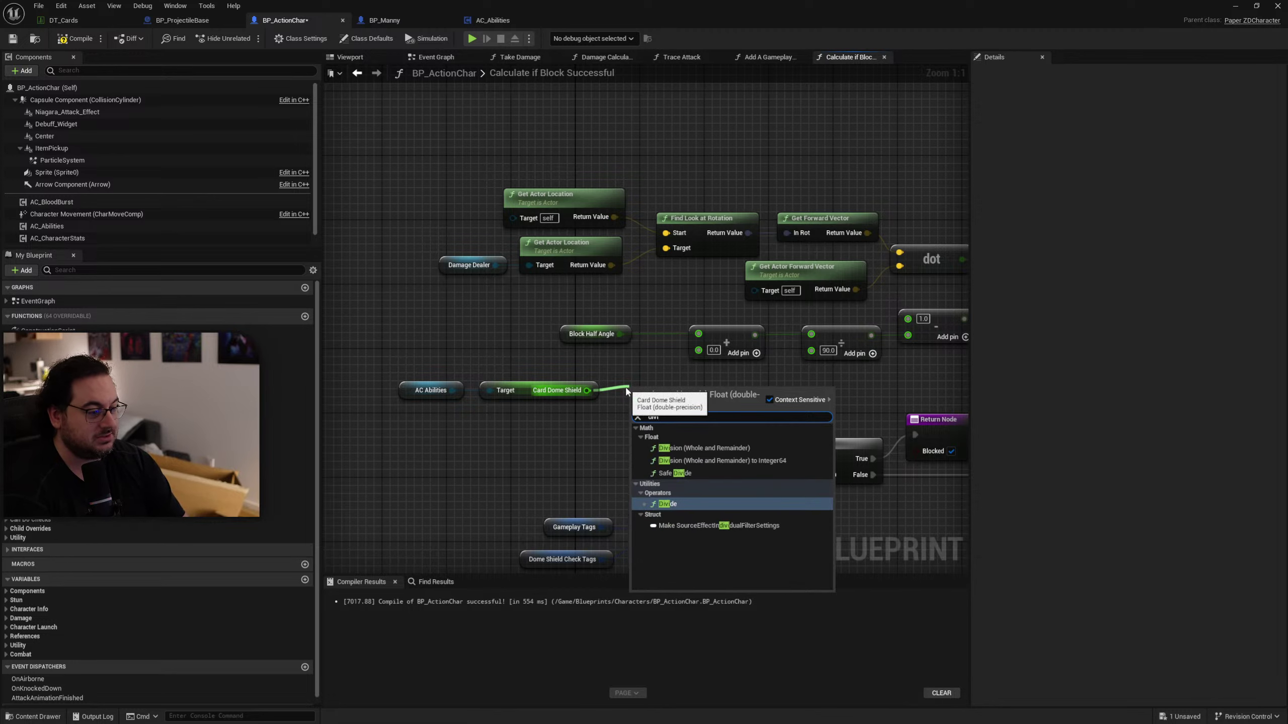
key(Return)
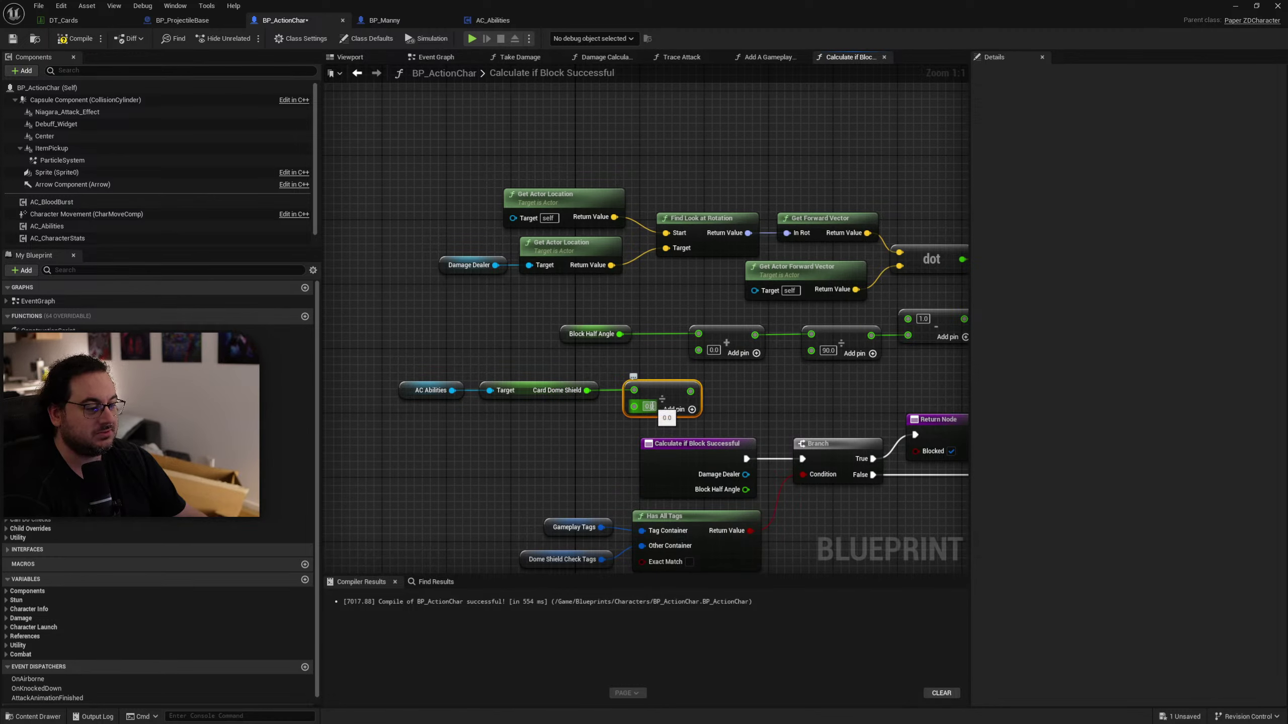
click(649, 406)
text(2)
key(Return)
drag(690, 391, 703, 348)
Arrange the Card Dome Shield and Block Half Angle nodes closer to the Add node, and compile and save BP_ActionChar.
drag(657, 366, 446, 402)
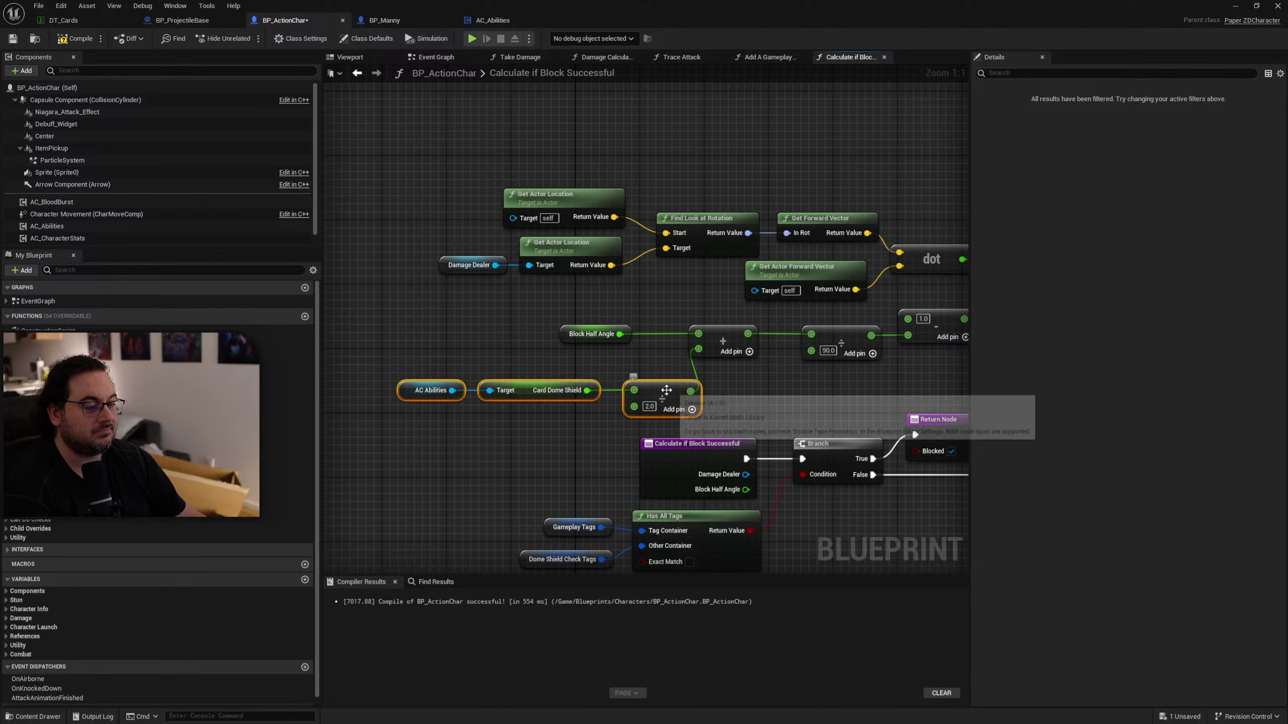
drag(671, 391, 650, 367)
click(634, 350)
click(591, 334)
drag(591, 334, 624, 334)
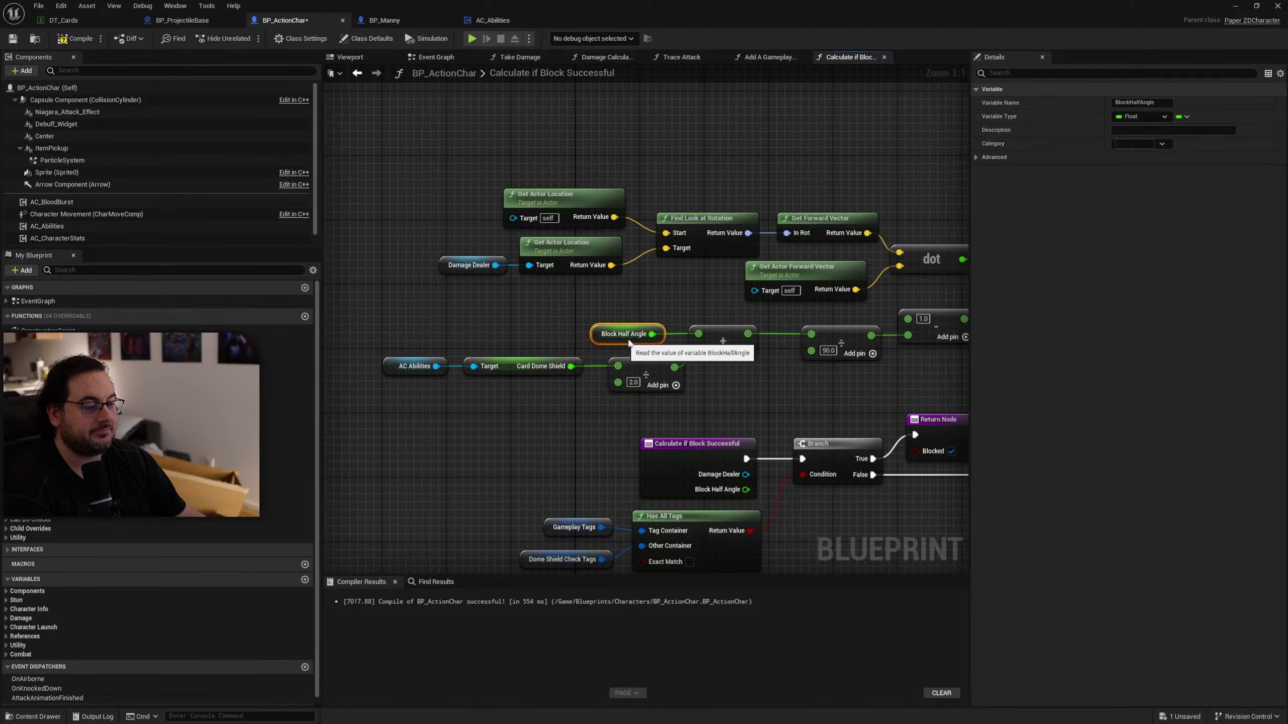
click(558, 299)
click(76, 39)
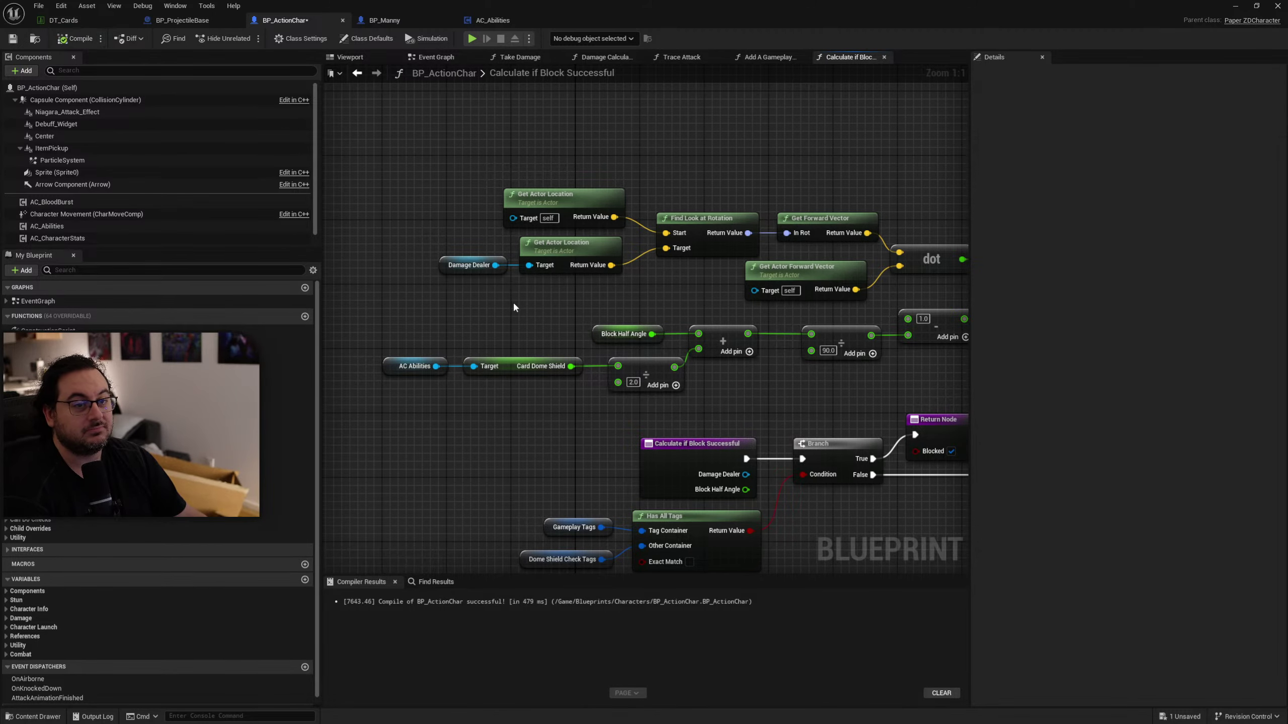
right_drag(514, 301, 442, 298)
key(ctrl+s)
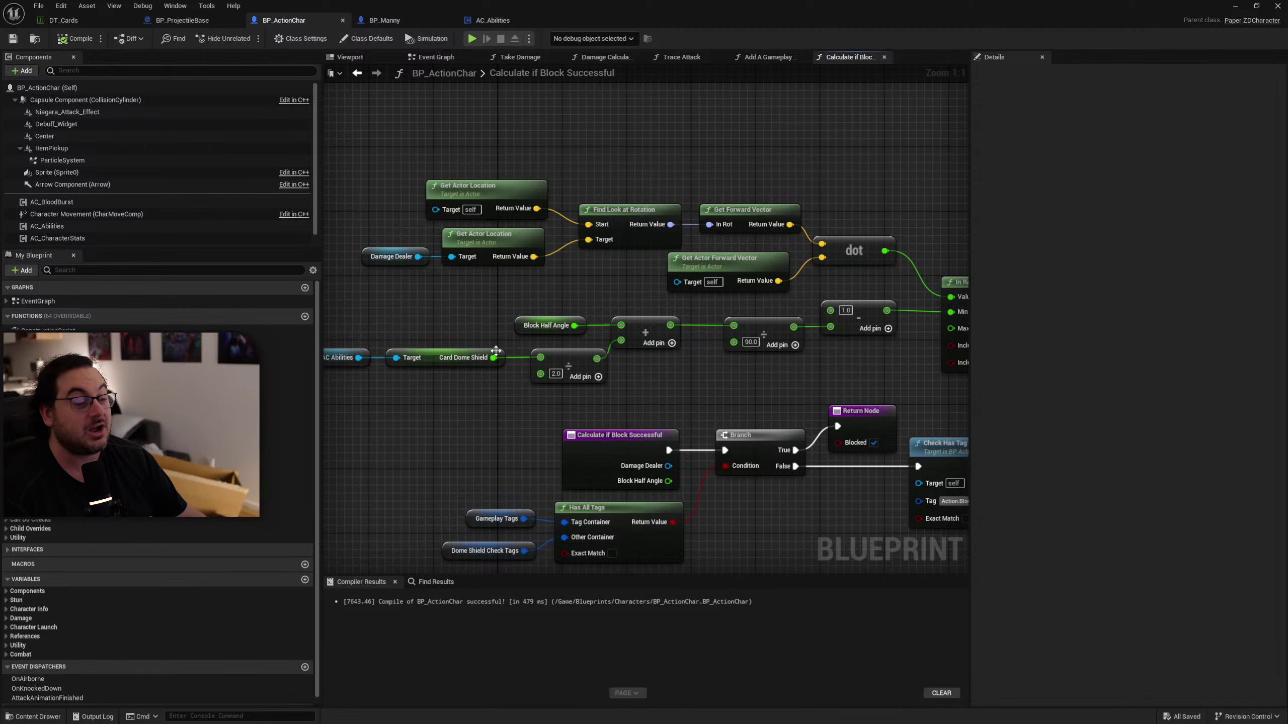
Switch to the L_Testing level editor and exit the full-screen viewport.
scroll(690, 149, down, 2)
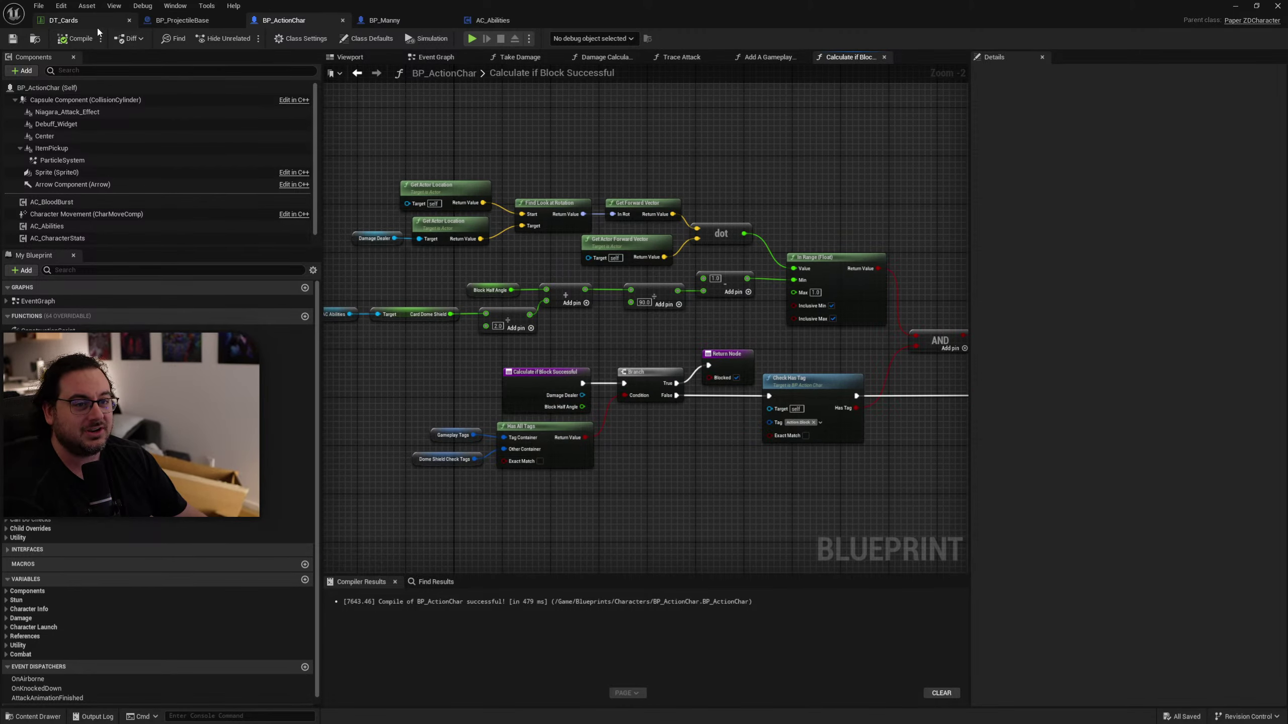
click(62, 20)
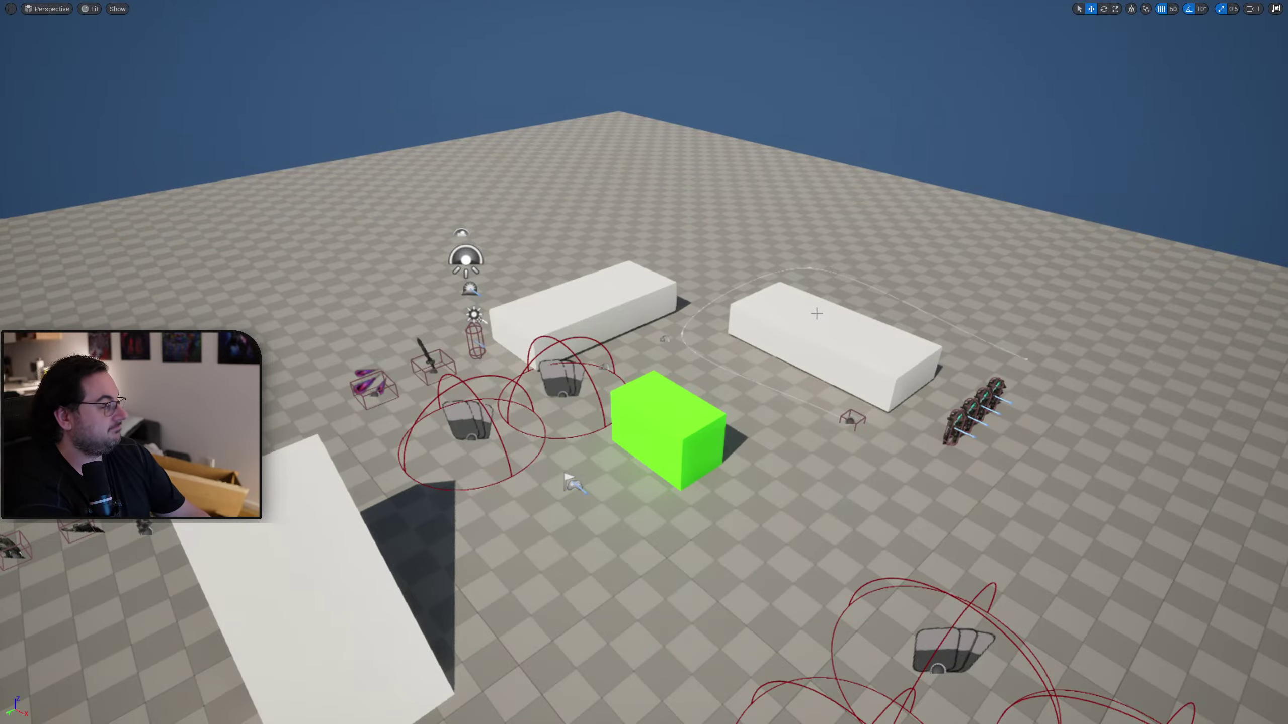
key(F11)
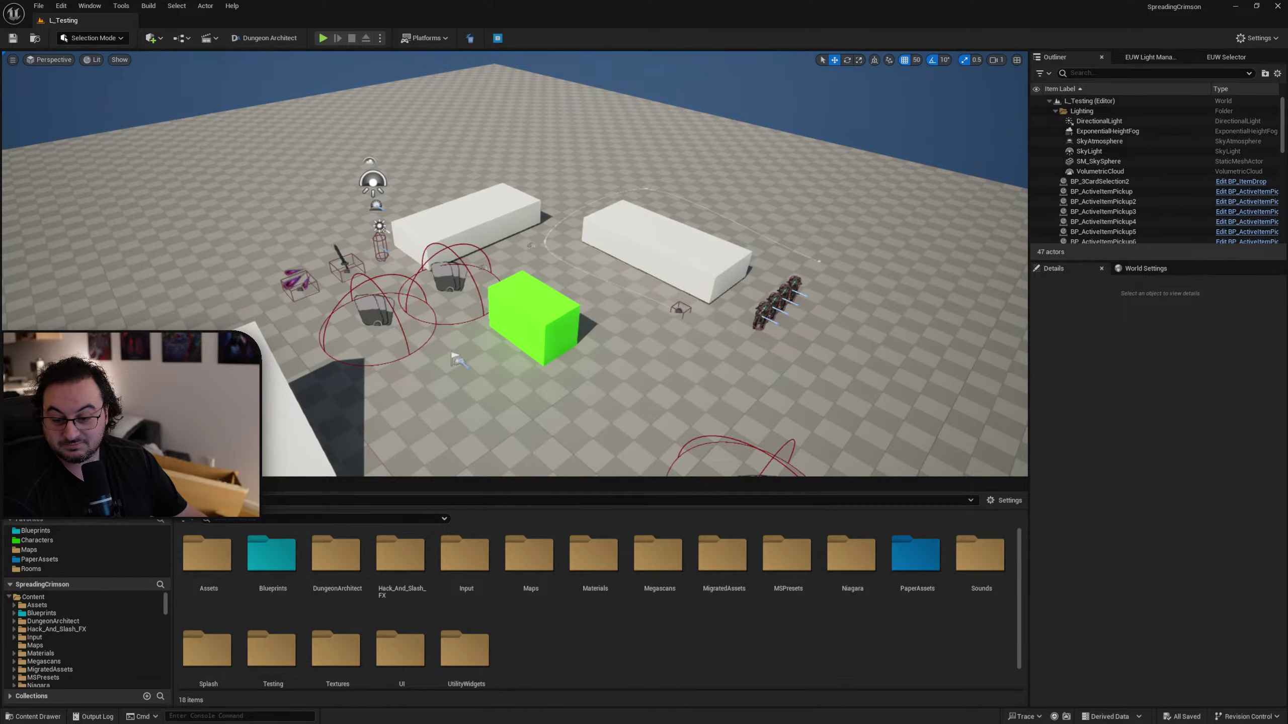
Open the Testing_5_5 project from the Epic Games Launcher library and close the launcher.
drag(1287, 243, 887, 3)
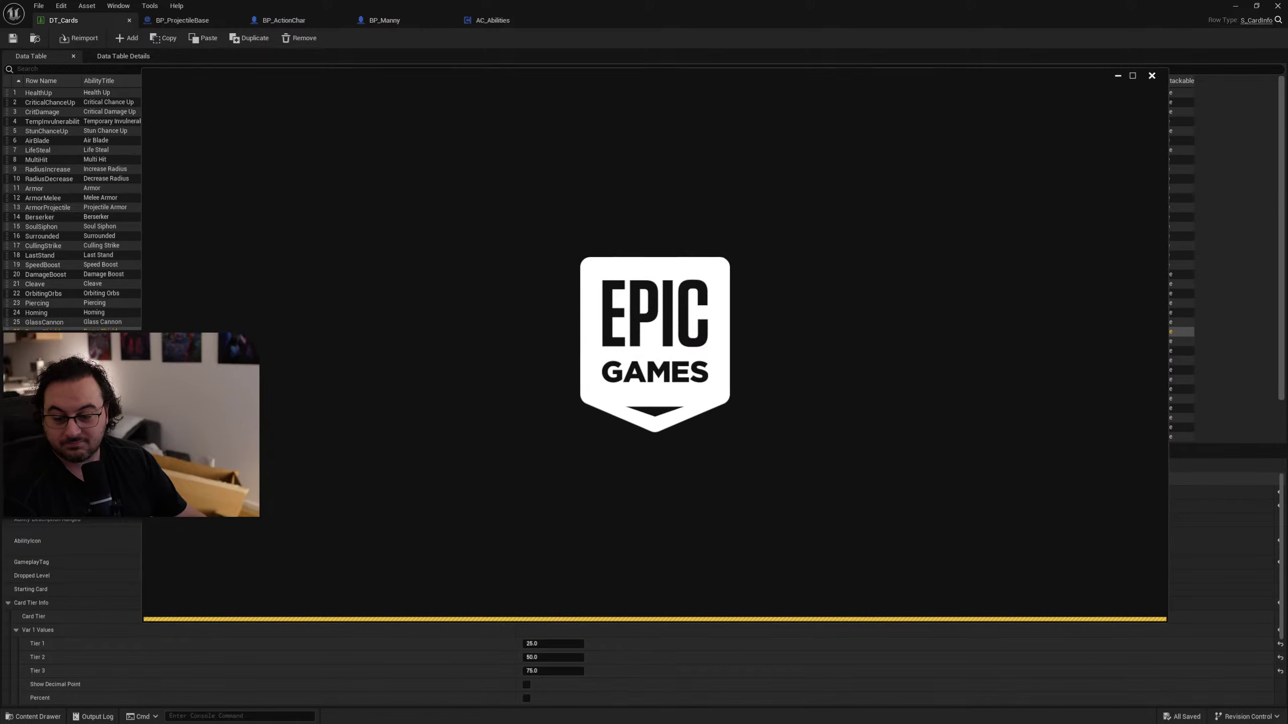
click(449, 96)
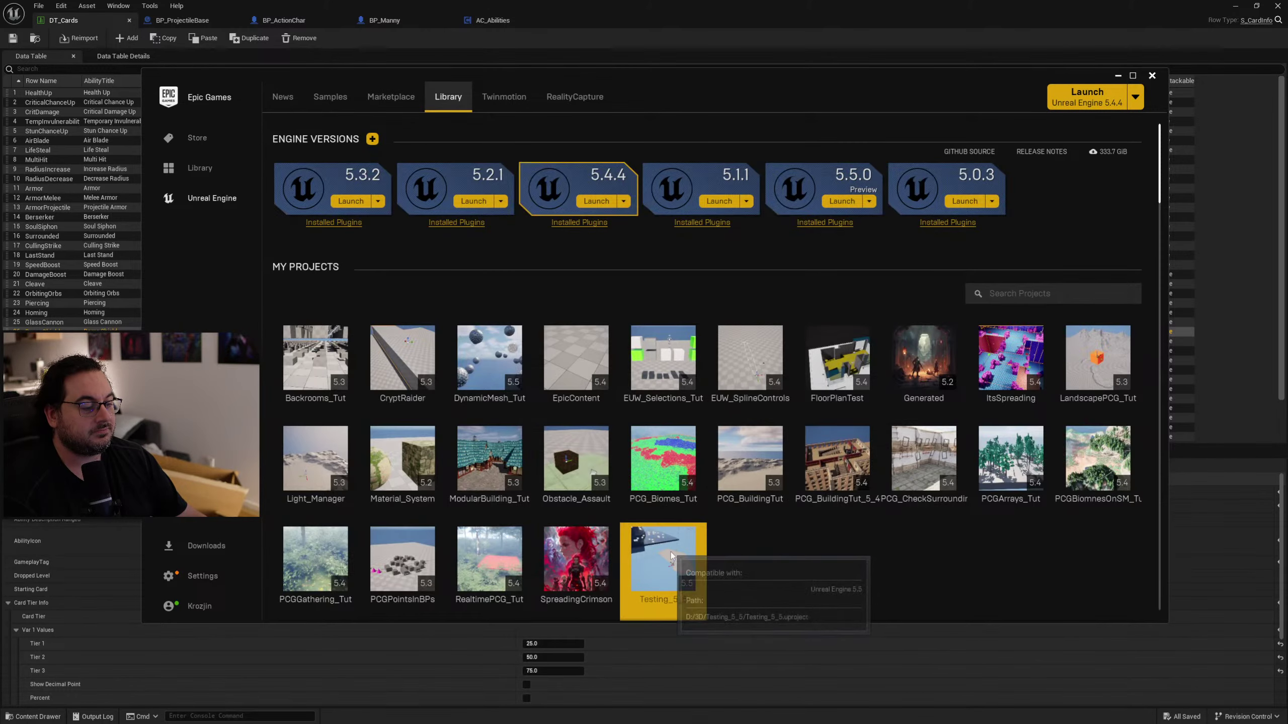
click(1152, 75)
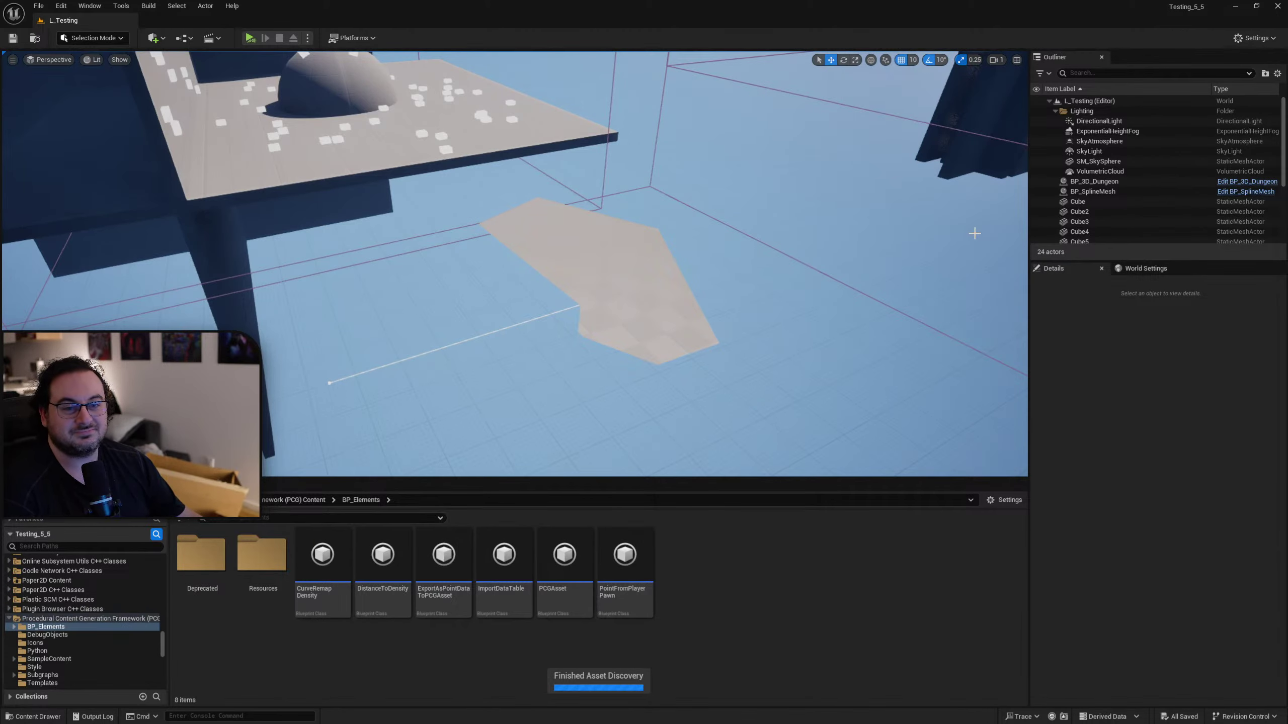
Select PCG_Inset_Test and adjust its Distance parameter override to about 99.24.
right_drag(696, 297, 730, 319)
click(644, 325)
right_drag(644, 325, 405, 315)
mouse_move(1181, 617)
mouse_down()
mouse_move(1212, 616)
mouse_move(1166, 616)
mouse_up()
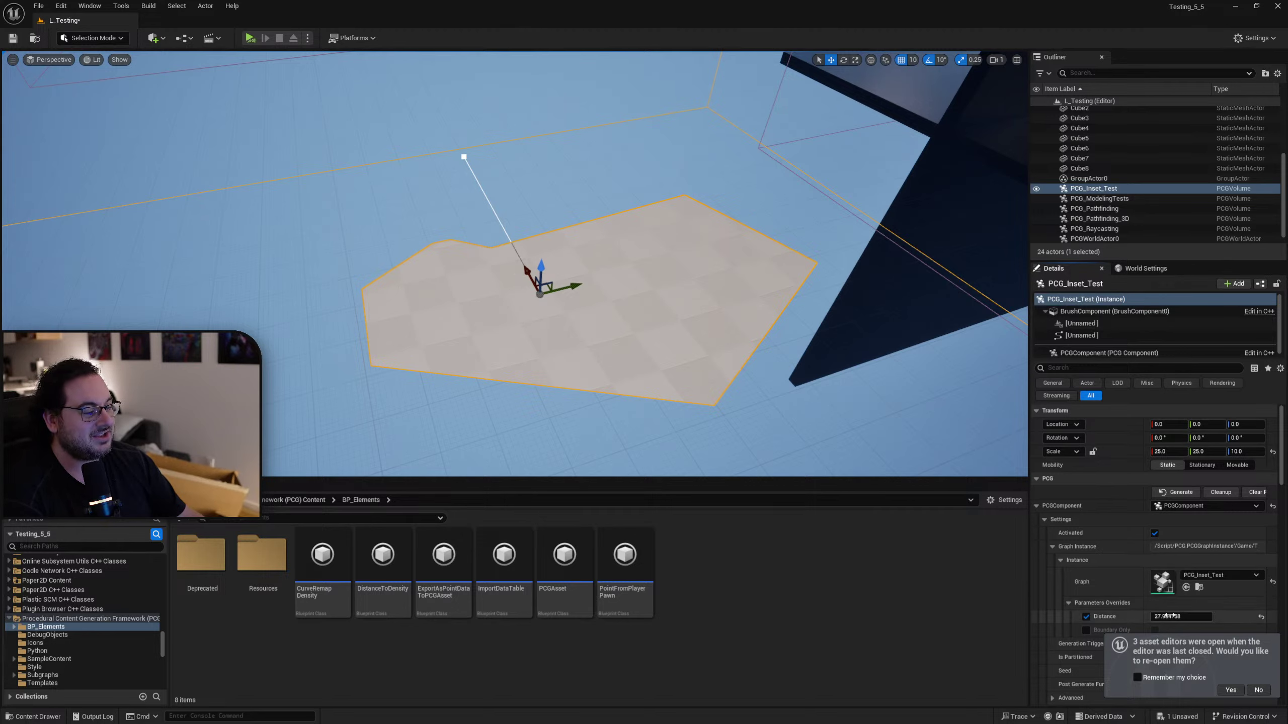
drag(1161, 616, 1181, 618)
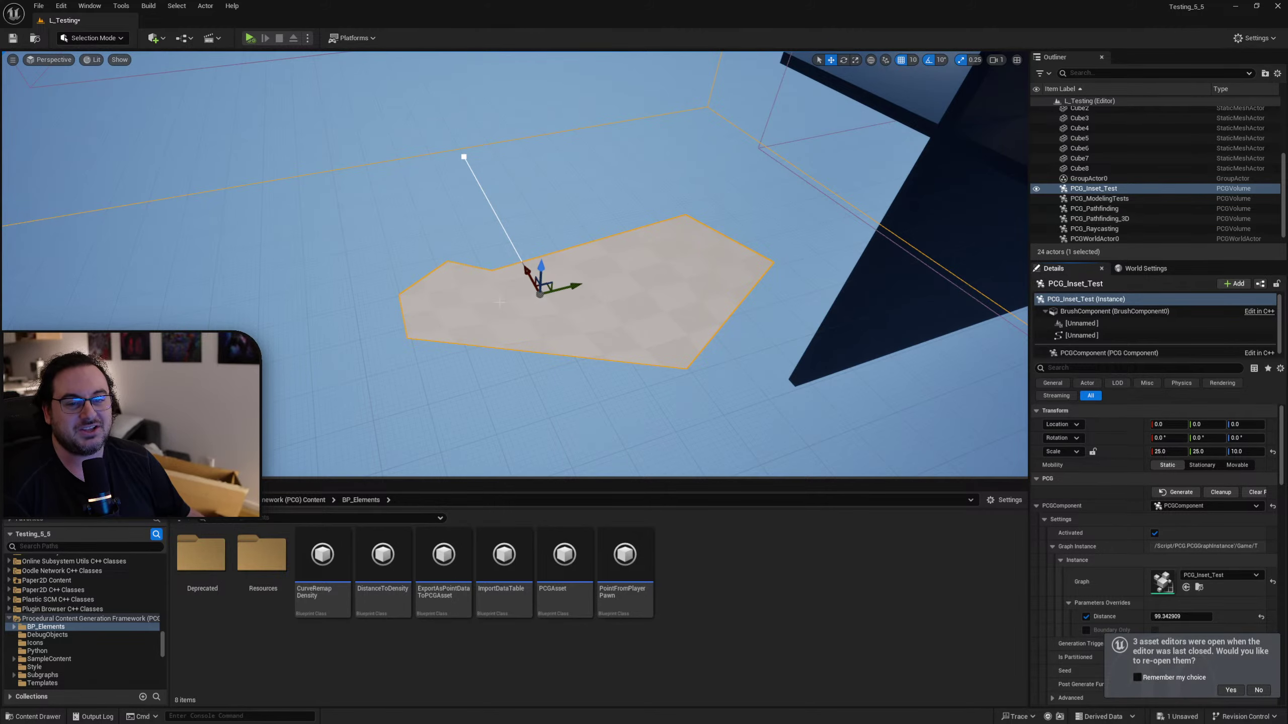
Select the glowing red cube inside the raycasting room and move it along the X axis to 870.
right_drag(499, 303, 506, 302)
click(541, 376)
right_drag(540, 377, 658, 301)
click(623, 279)
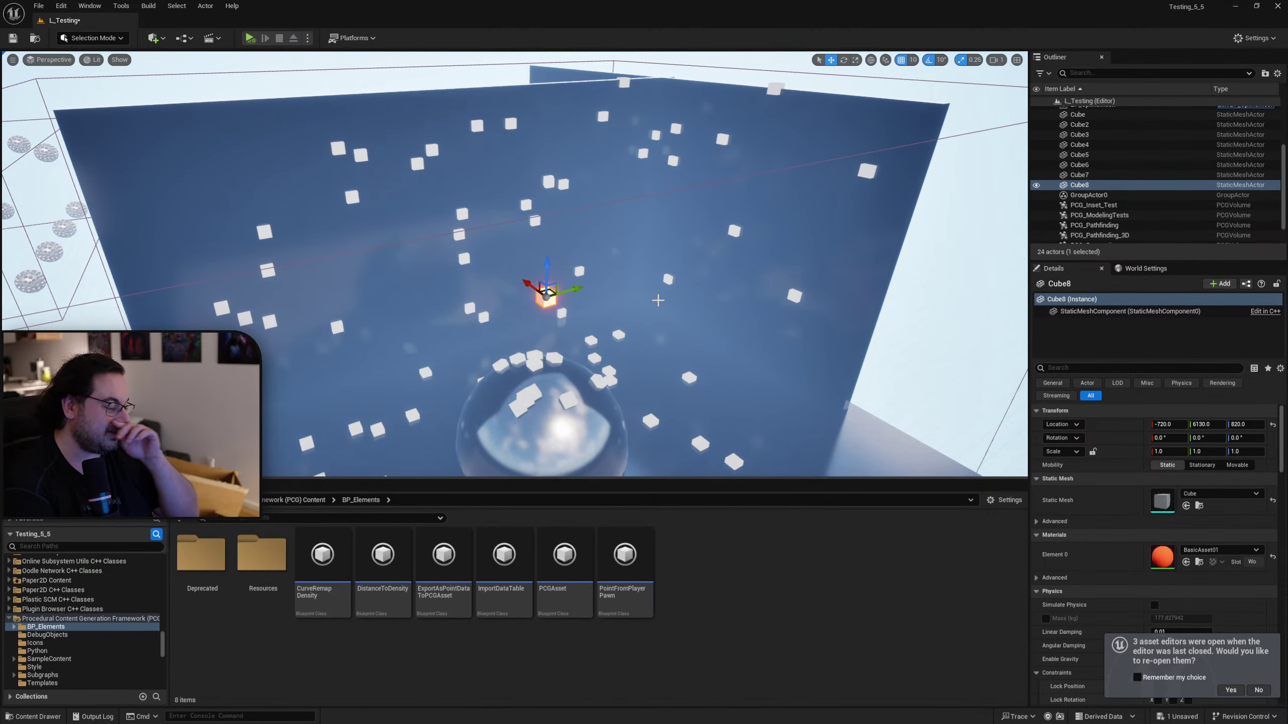
mouse_move(672, 289)
right_down()
mouse_move(672, 324)
mouse_move(631, 327)
mouse_move(669, 290)
right_up()
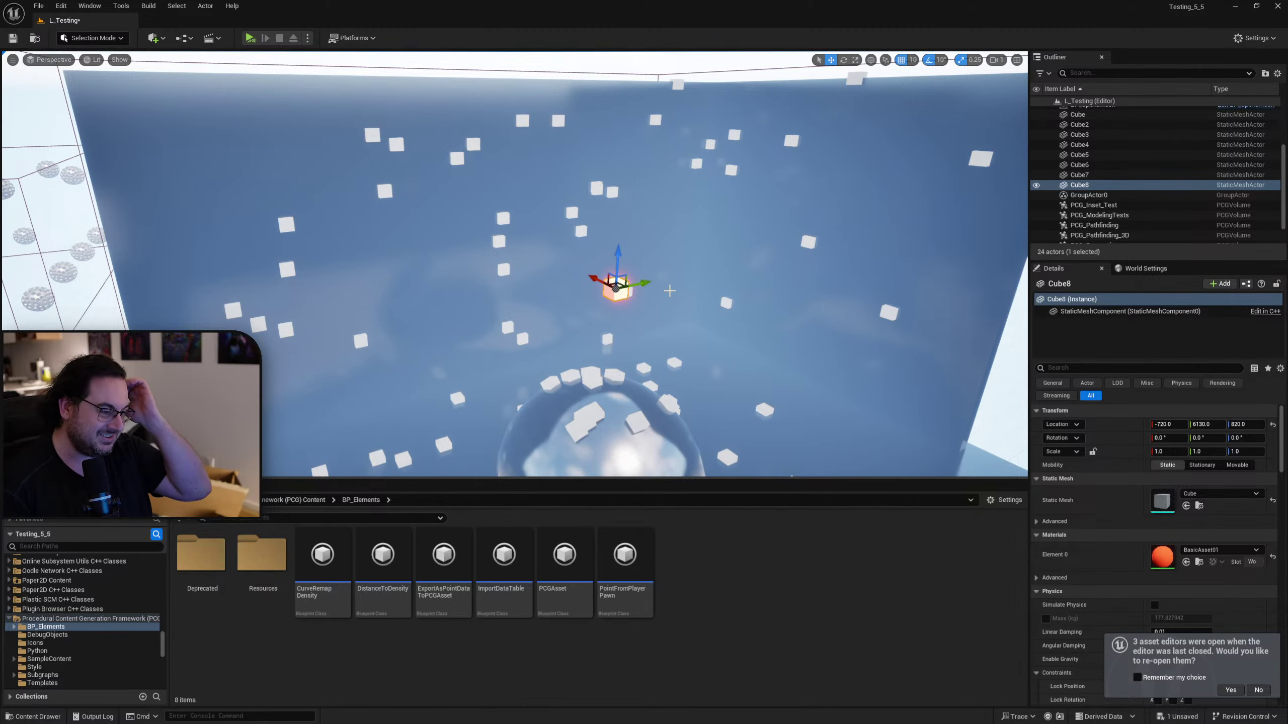
mouse_move(613, 280)
right_down()
mouse_move(671, 280)
mouse_move(601, 266)
mouse_move(622, 301)
right_up()
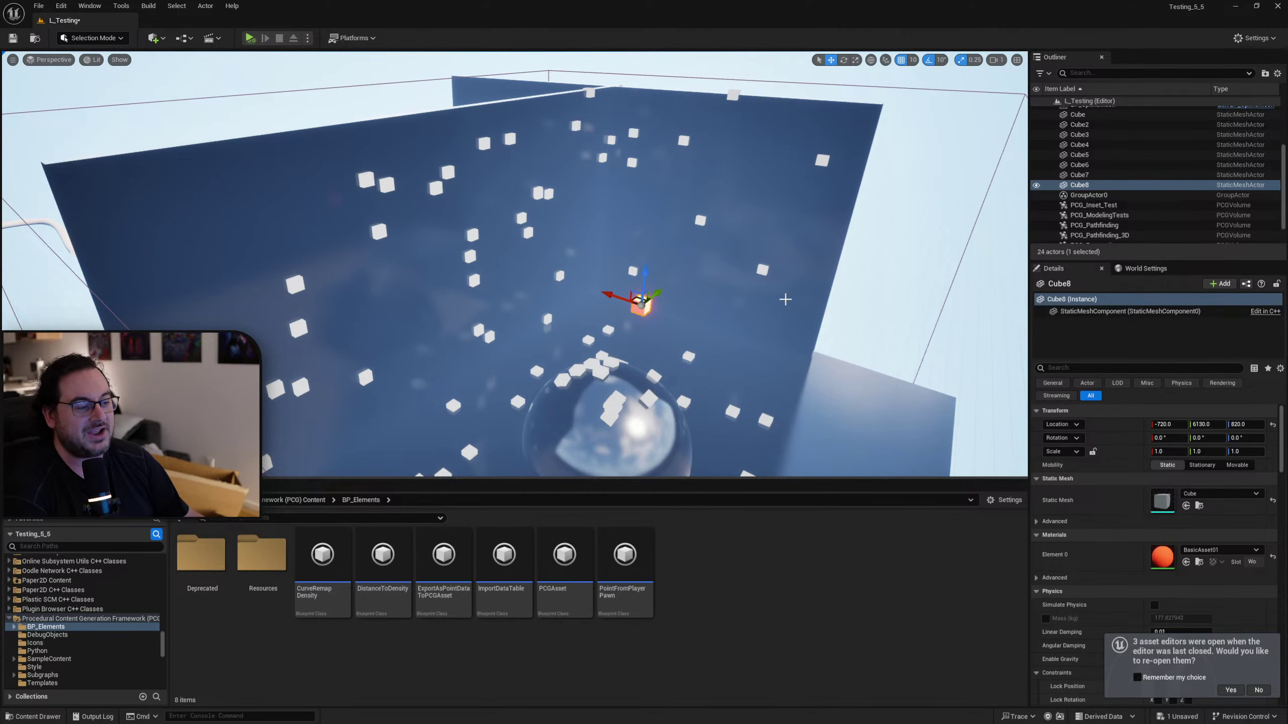
right_drag(782, 299, 791, 304)
drag(573, 317, 420, 277)
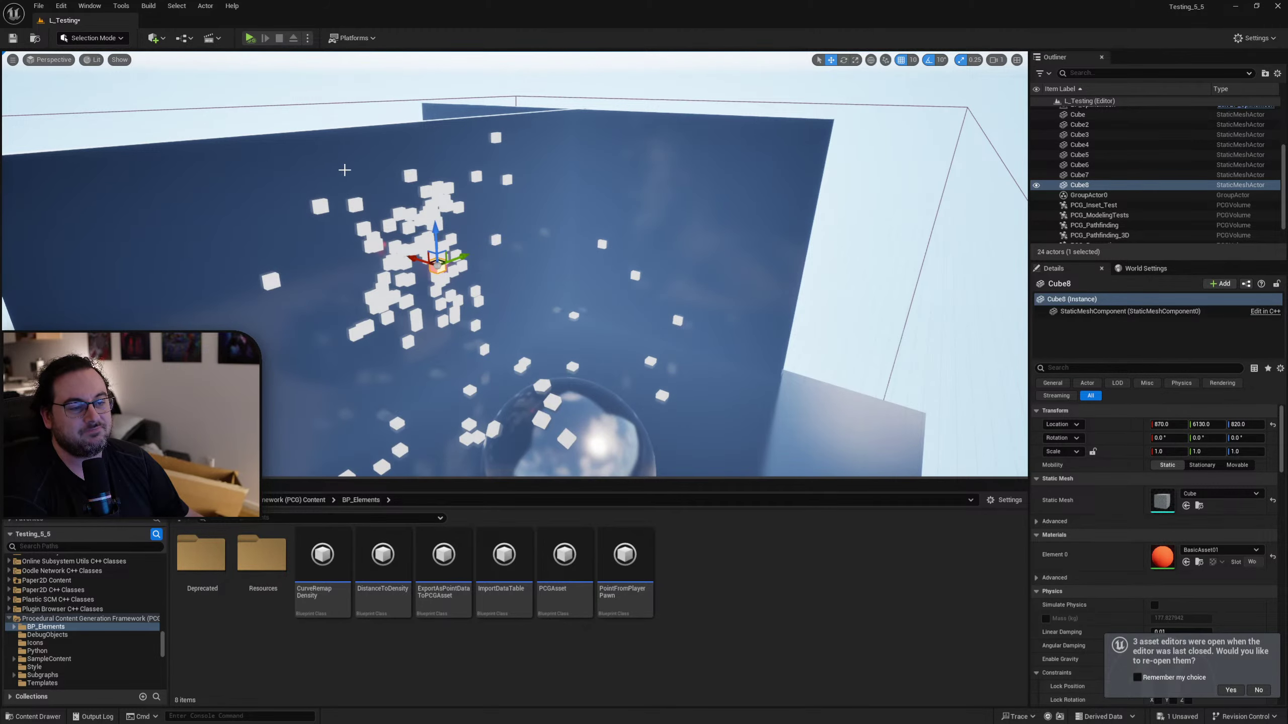
Move the red cube back and forth through the raycasting room, leaving it at location 470, 6220, 820.
mouse_move(469, 231)
right_down()
mouse_move(426, 239)
mouse_move(446, 241)
right_up()
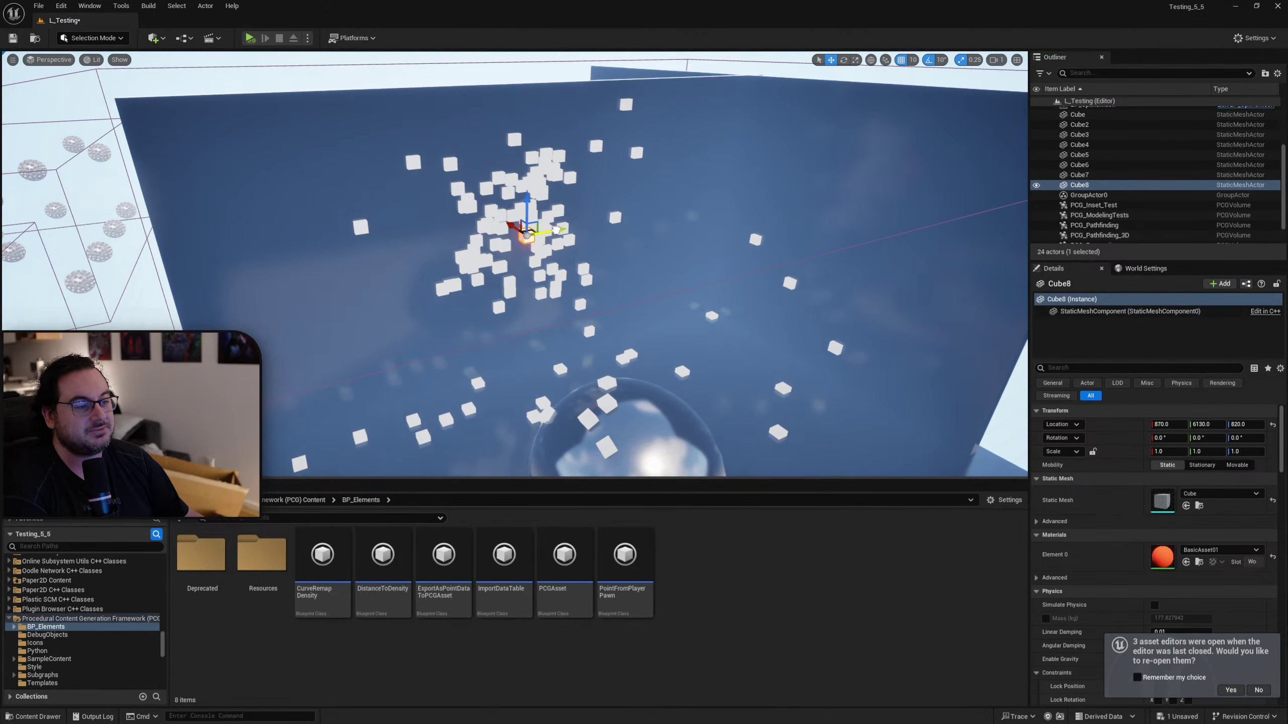
drag(557, 230, 685, 273)
mouse_move(685, 273)
right_down()
mouse_move(662, 319)
mouse_move(677, 292)
right_up()
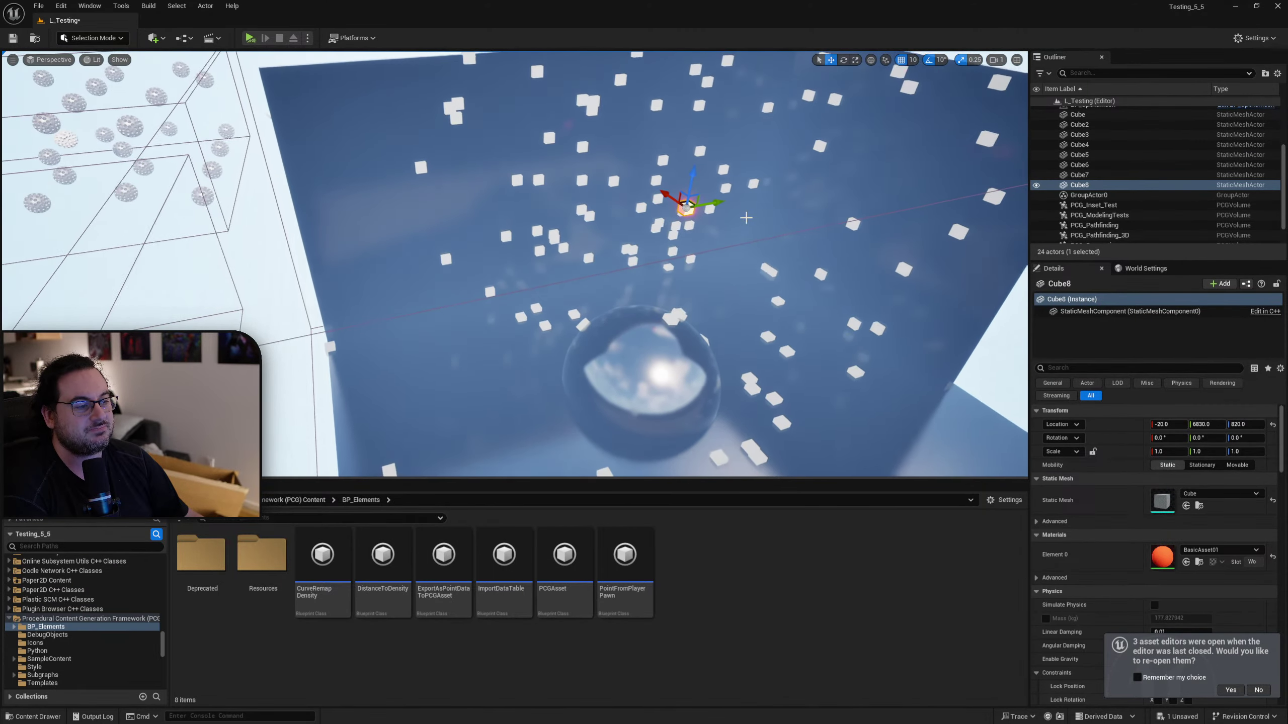
drag(720, 205, 542, 238)
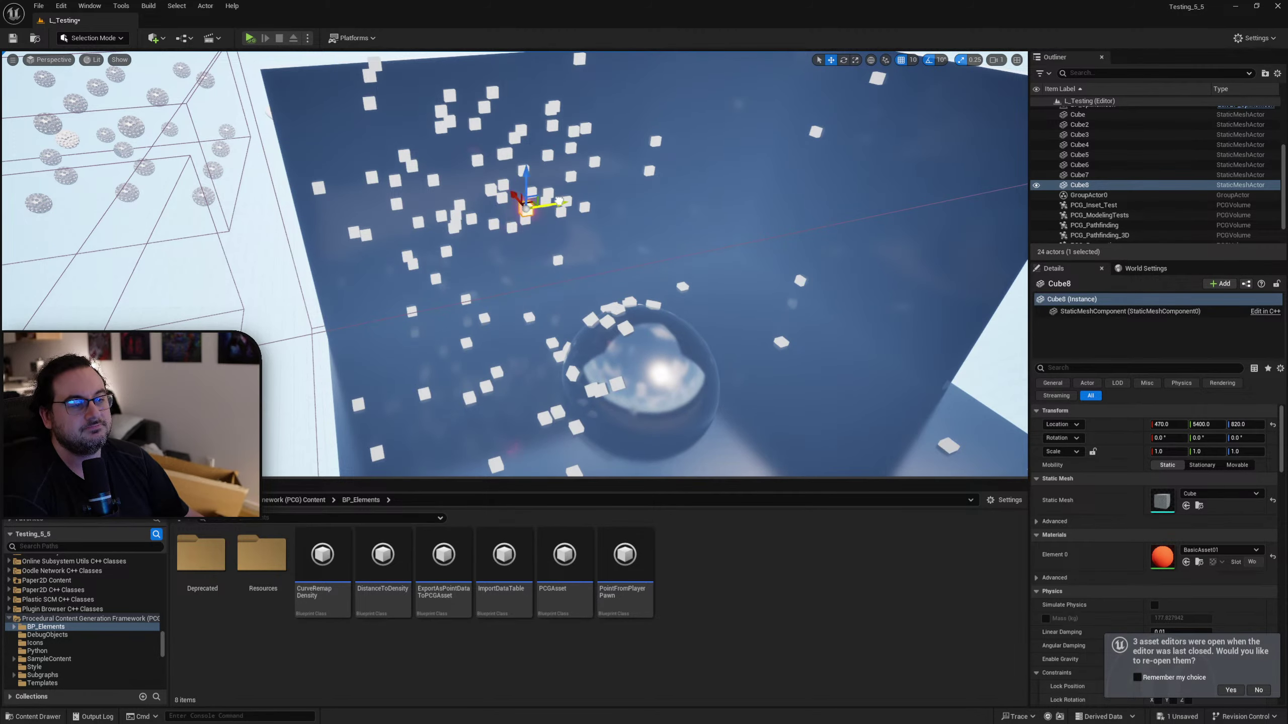
drag(559, 201, 769, 212)
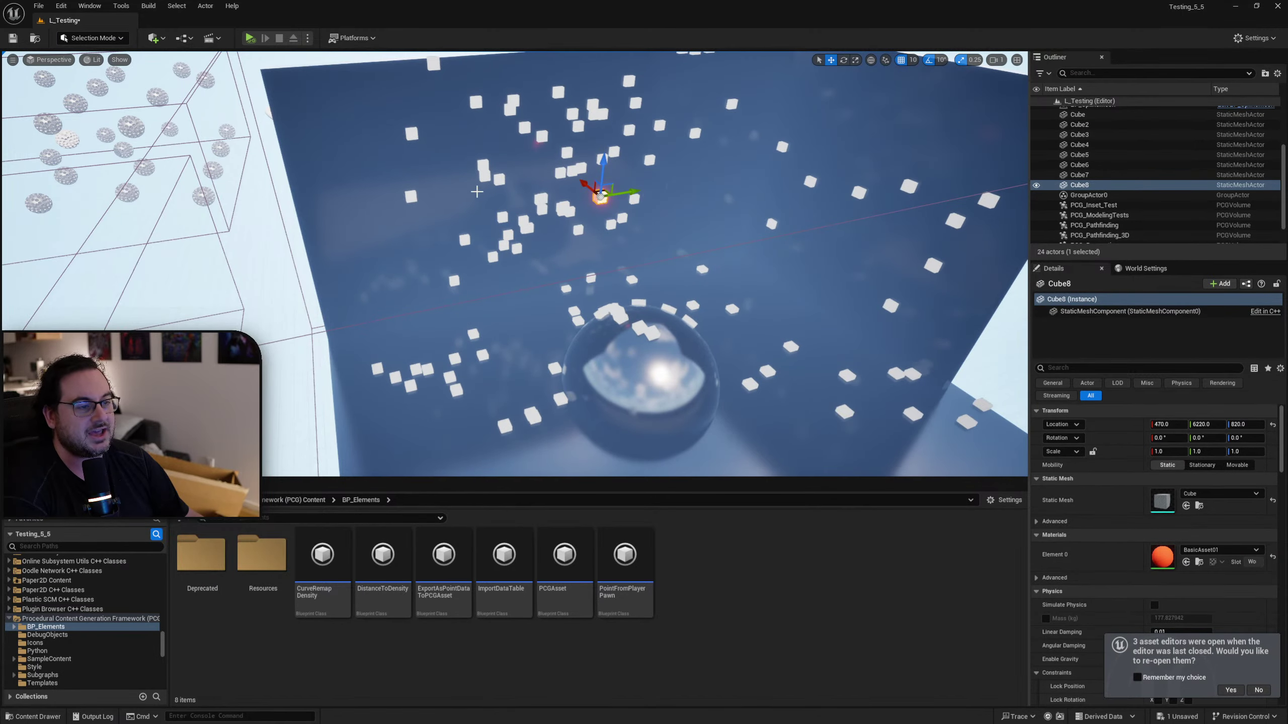
Try the Points override of PCG_Raycasting at 20 and 50, and return it to 200.
right_drag(624, 195, 397, 177)
click(413, 172)
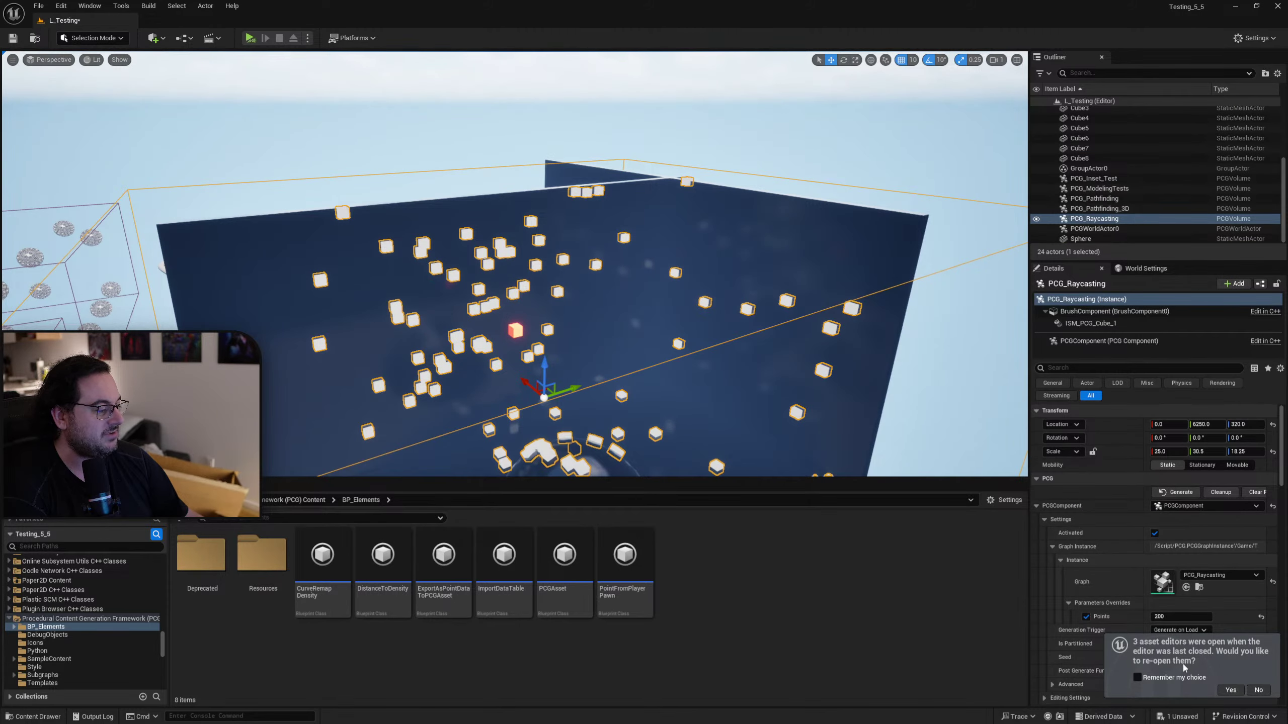
click(1161, 616)
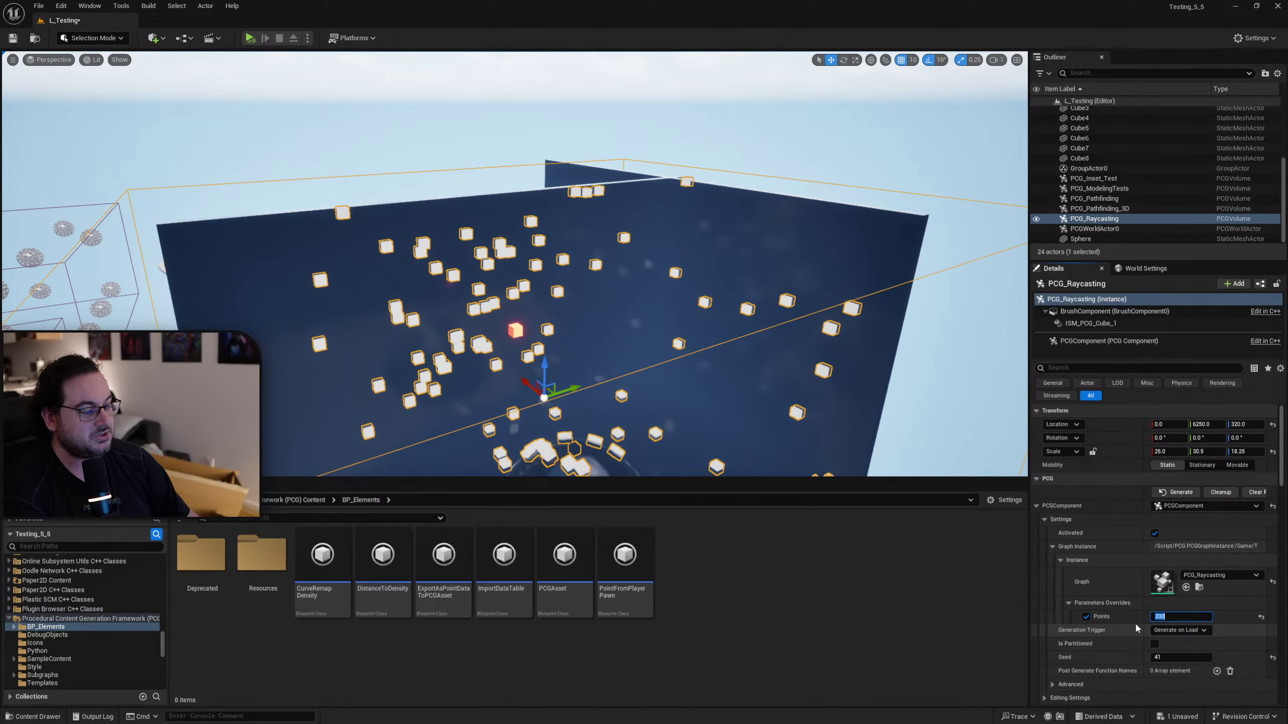
key(Return)
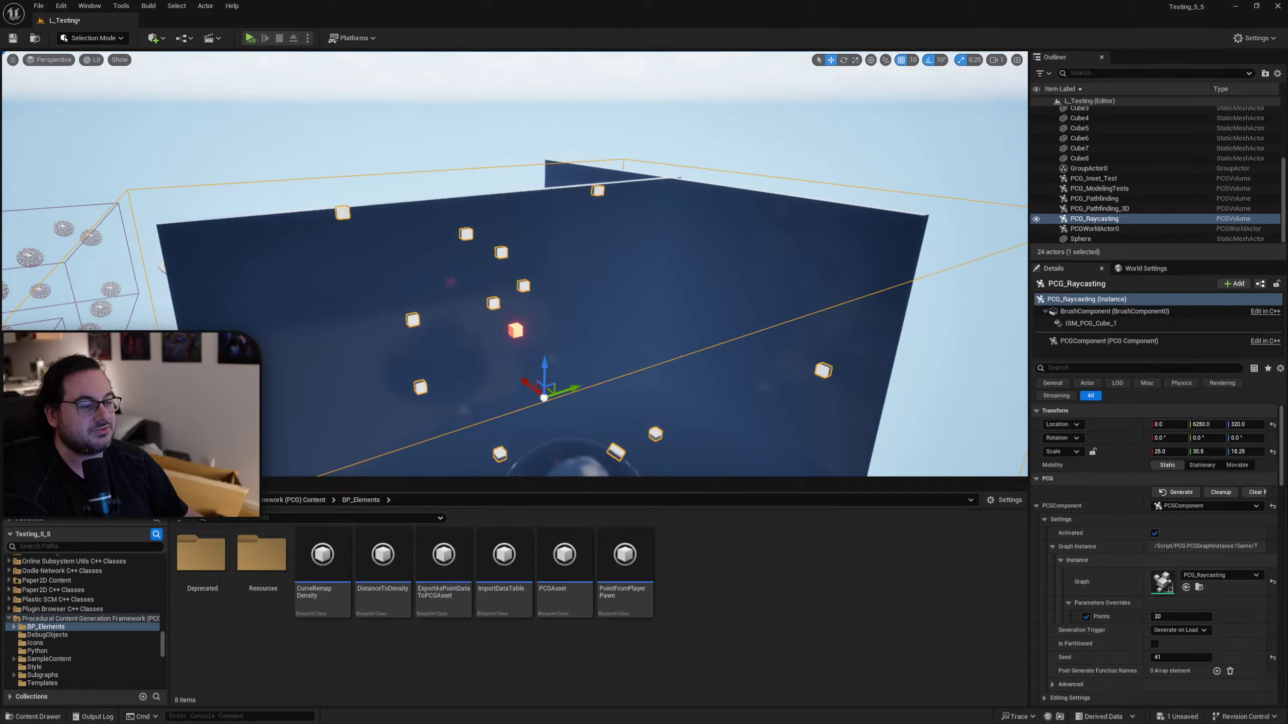
key(f)
click(1176, 614)
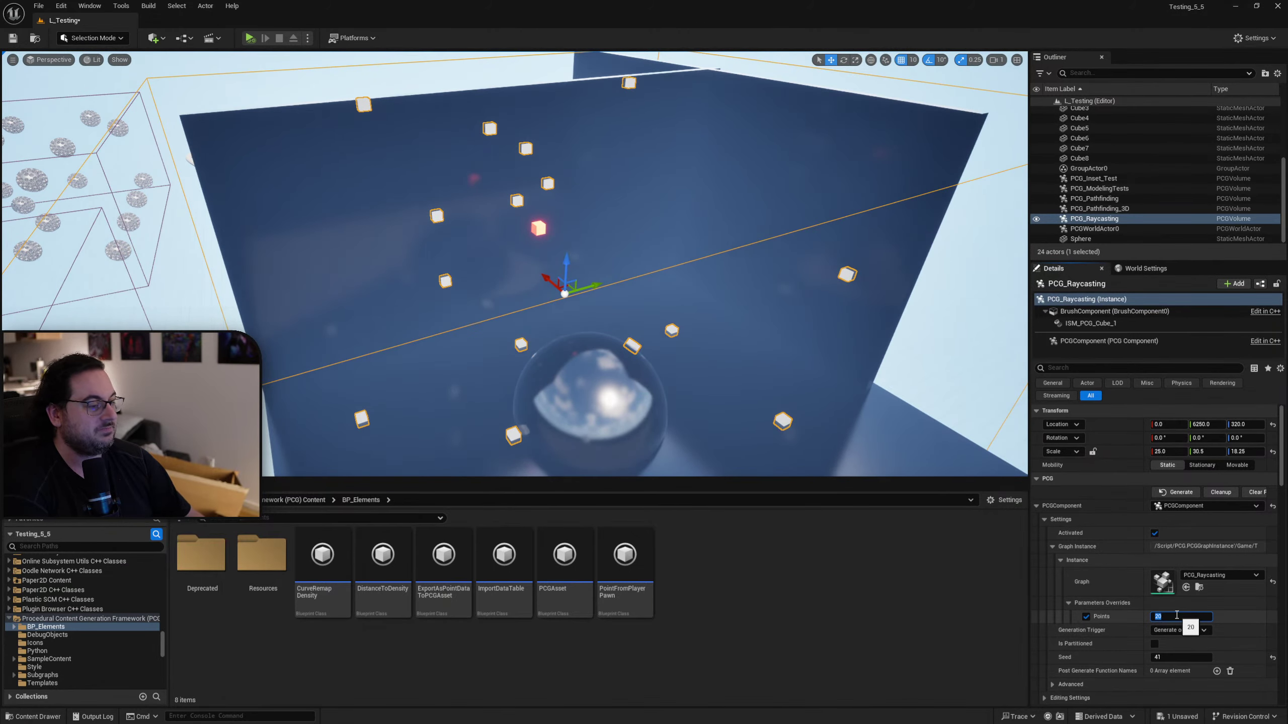
text(50)
key(Return)
text(200)
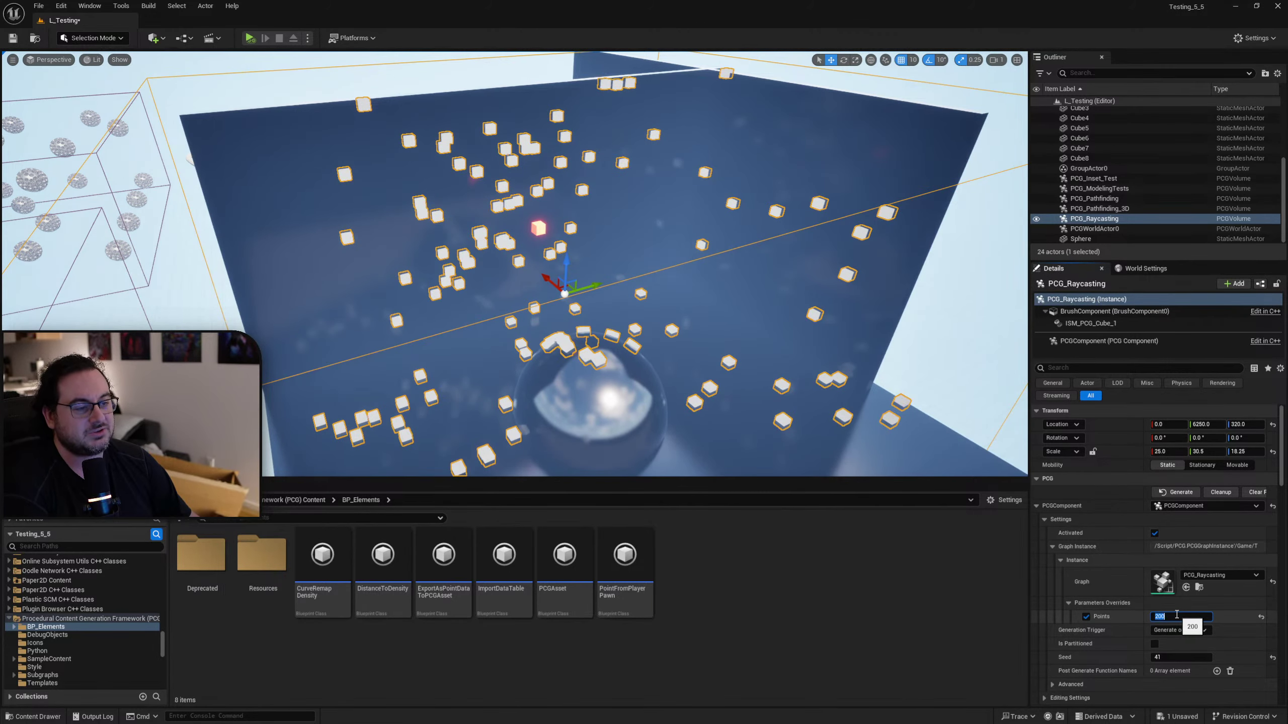
key(Return)
Reselect the red cube and move it around the raycasting room to location 170, 7480, 880.
click(667, 400)
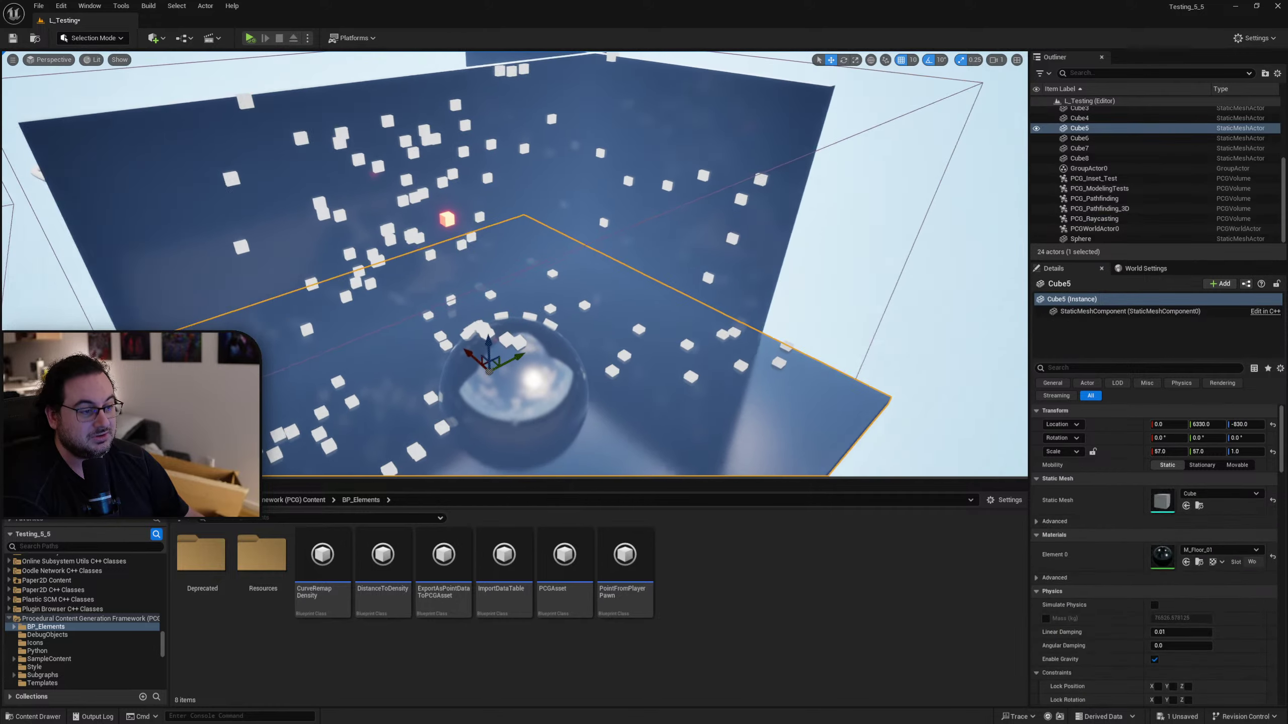
right_drag(667, 401, 558, 332)
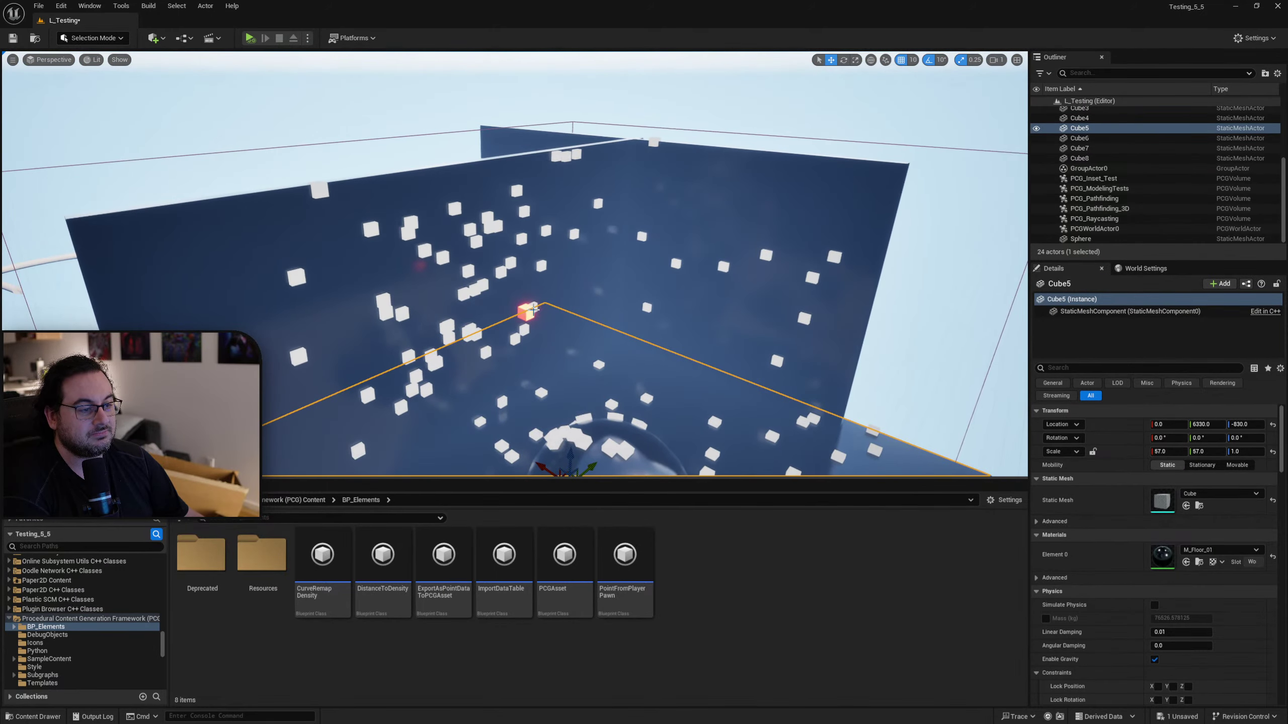
click(525, 311)
drag(529, 311, 611, 344)
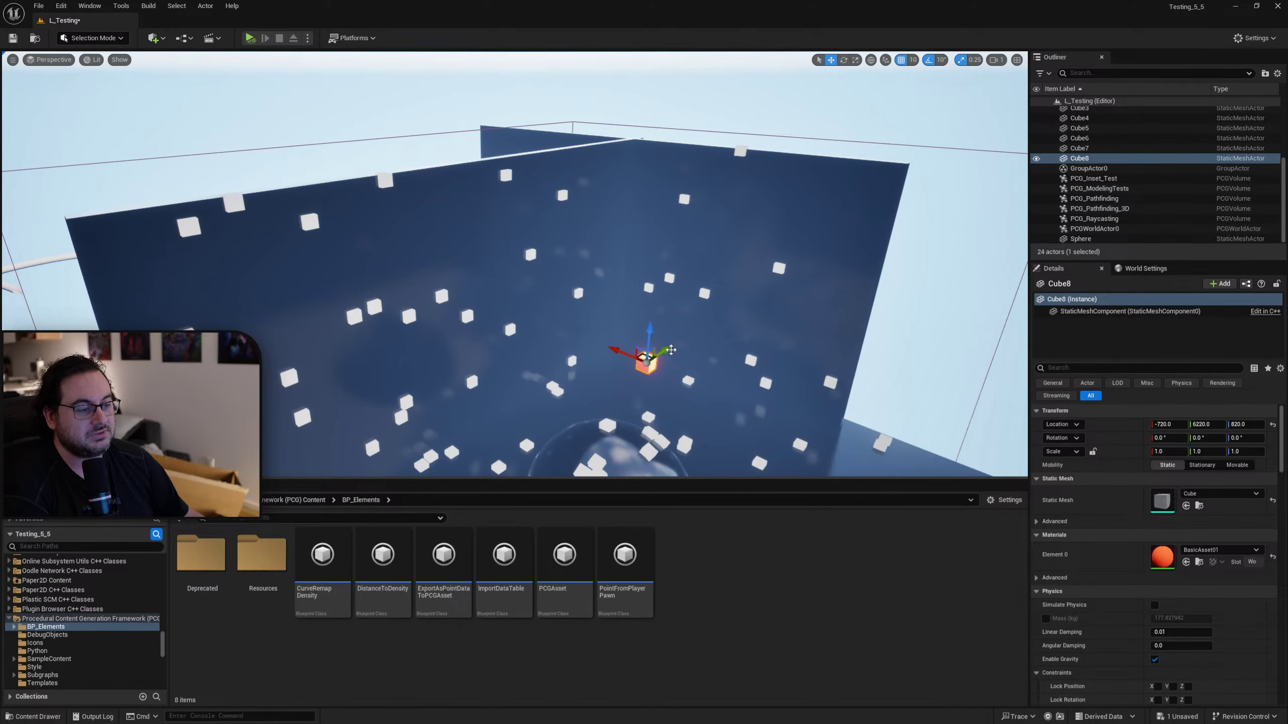
drag(736, 302, 640, 358)
alt+drag(640, 357, 614, 322)
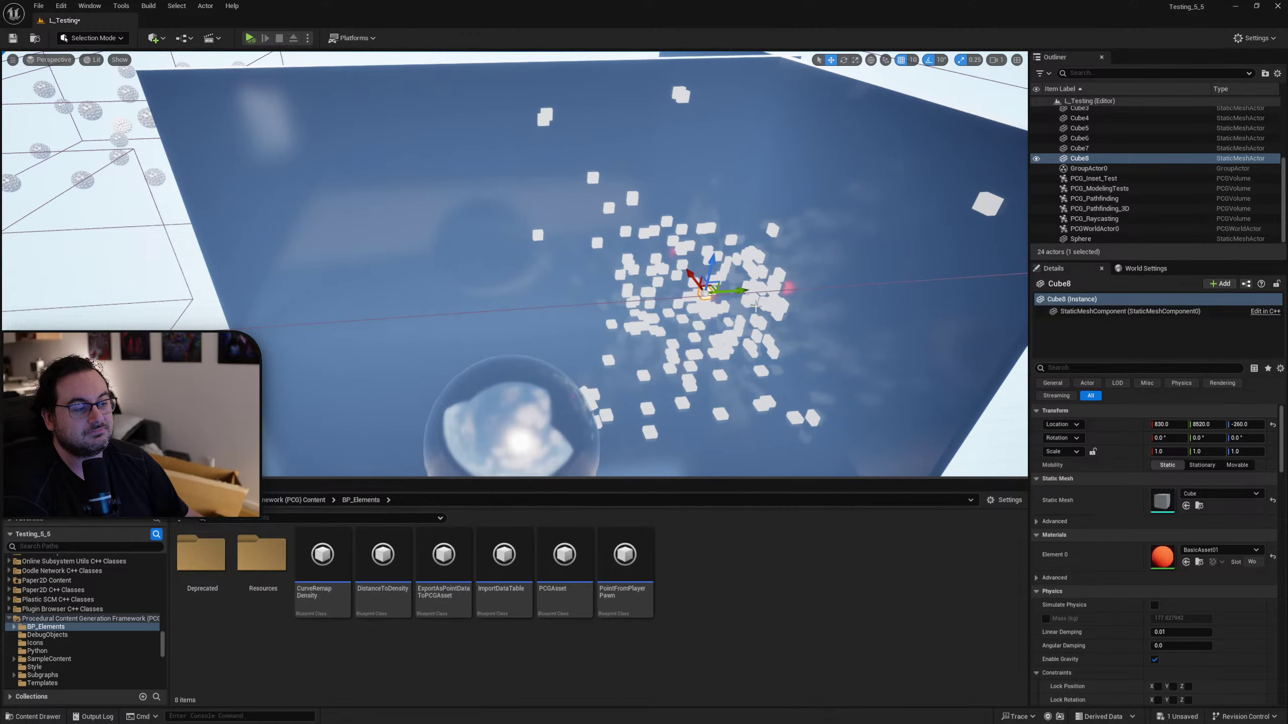
alt+drag(639, 398, 679, 277)
alt+drag(845, 201, 905, 311)
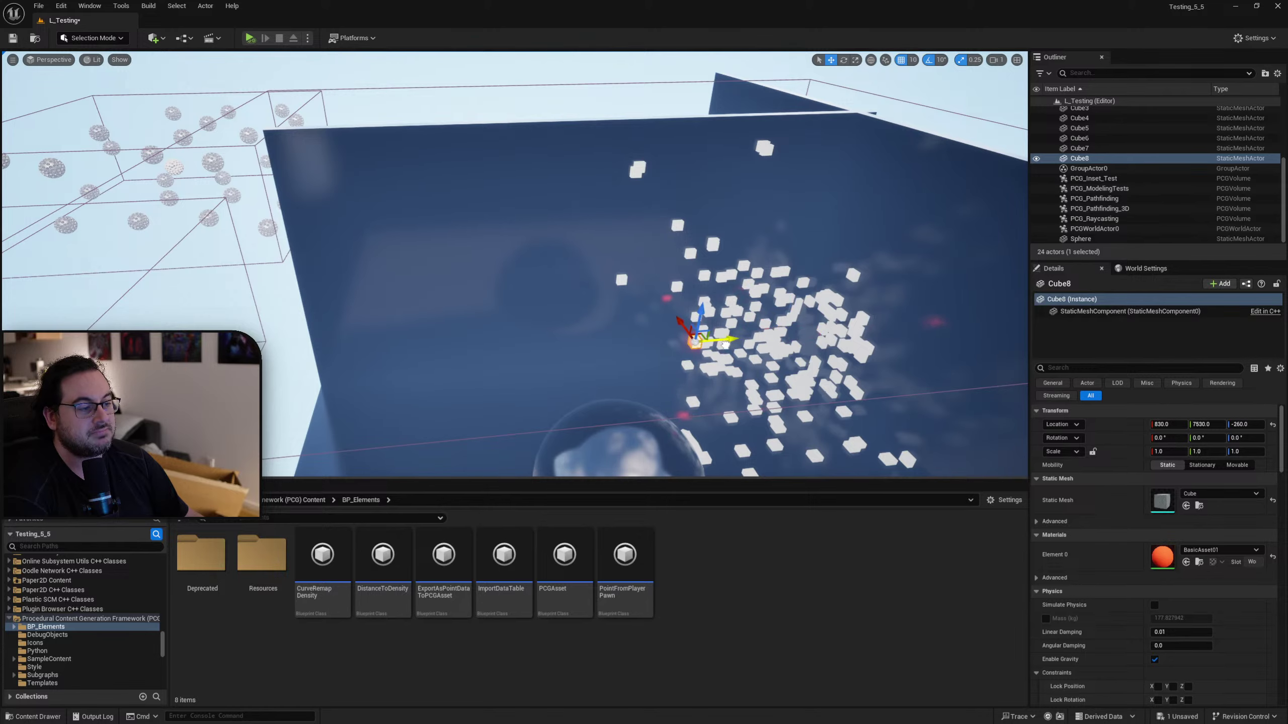
drag(726, 345, 762, 176)
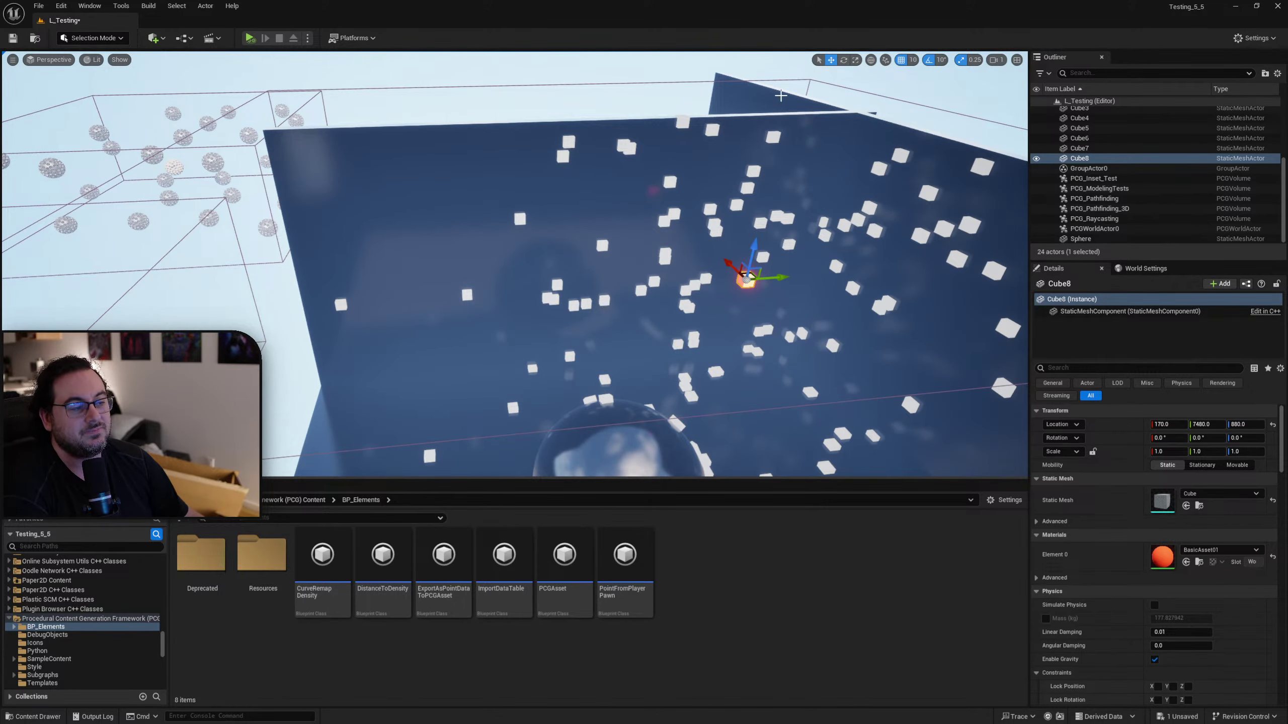
Select the PCG_Pathfinding volume, clean up its generated path and generate it again.
right_drag(808, 414, 584, 115)
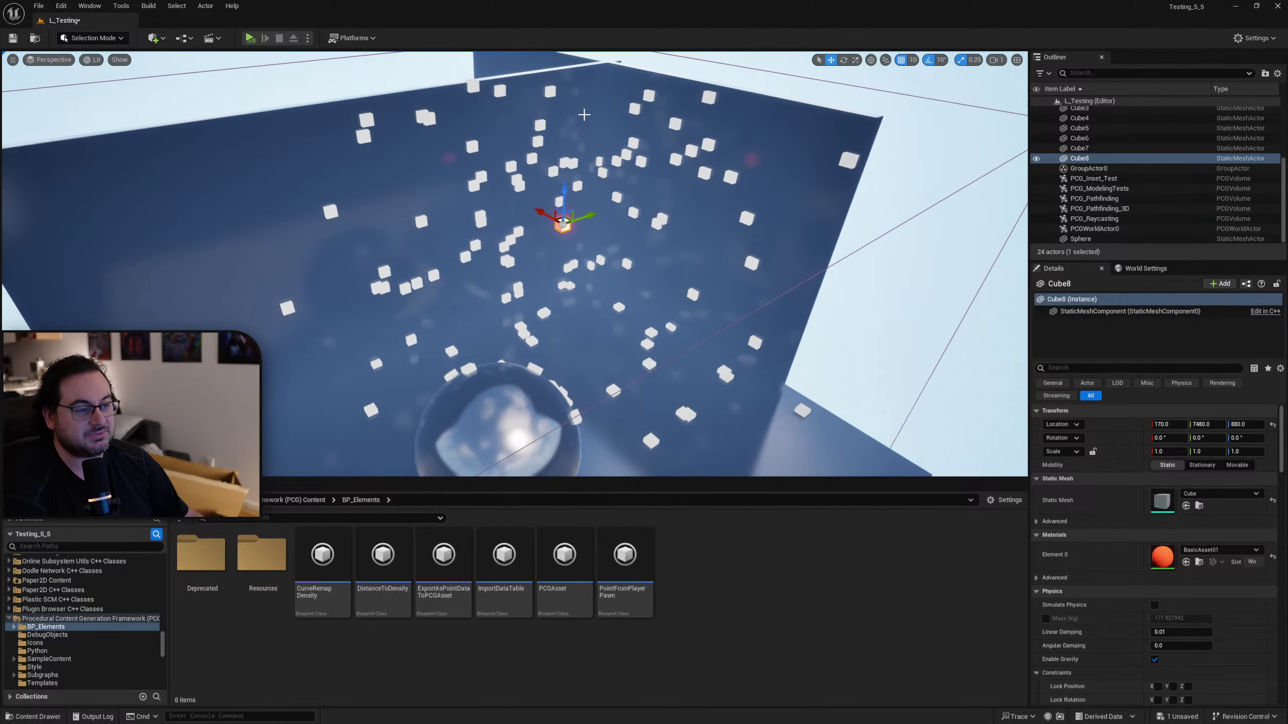
right_drag(470, 235, 523, 227)
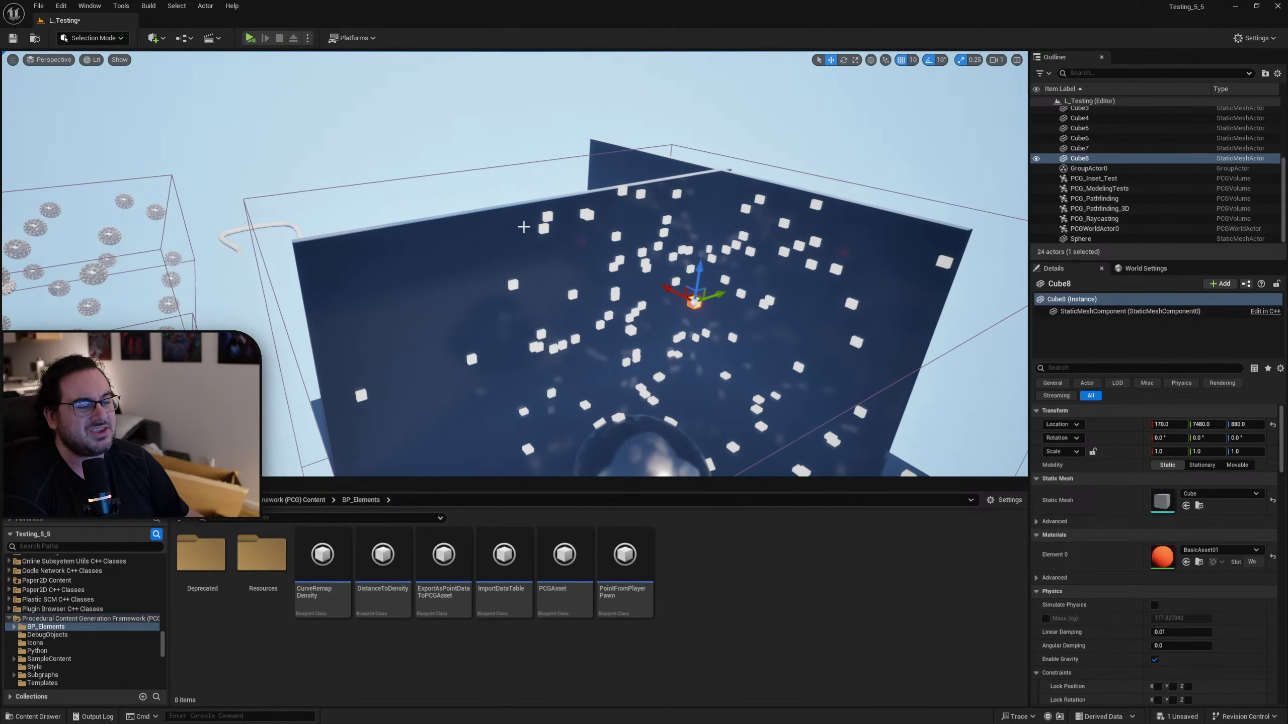
right_drag(776, 252, 335, 262)
click(634, 279)
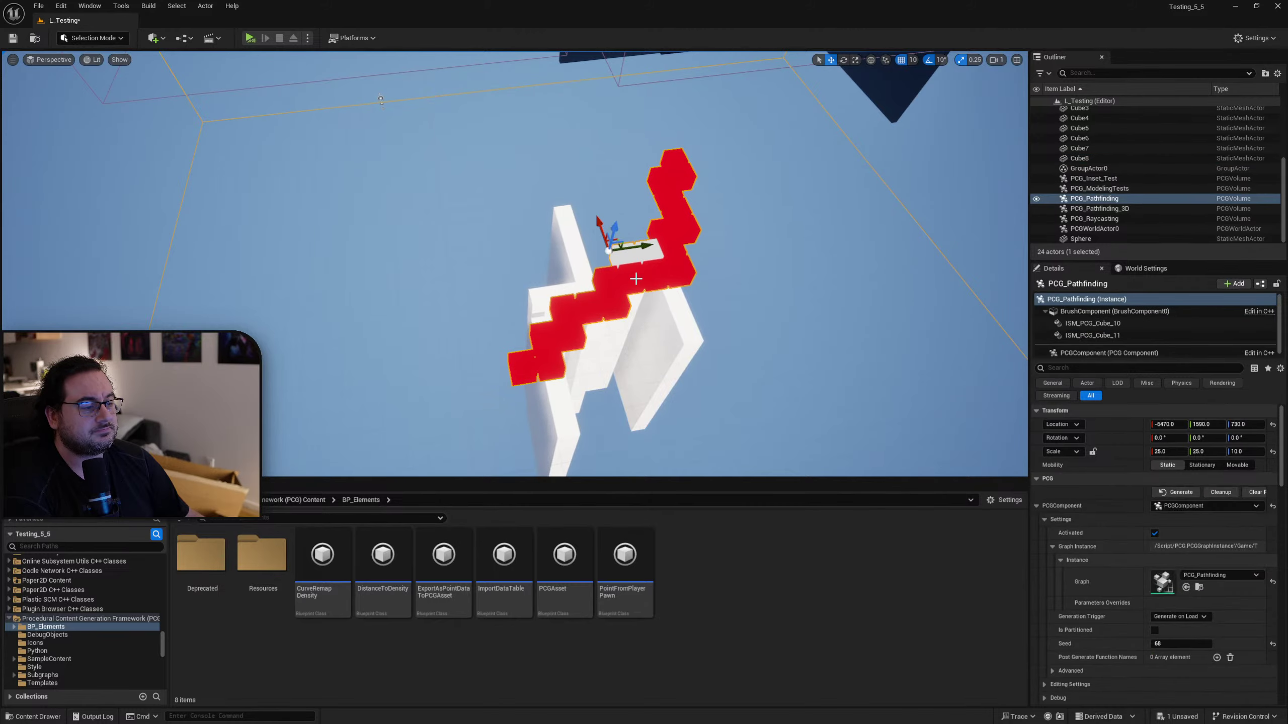
right_drag(635, 279, 690, 310)
click(1221, 492)
click(1176, 492)
Raise the group of four white wall cubes to Z 300 so they intersect the red path, and deselect them.
click(469, 413)
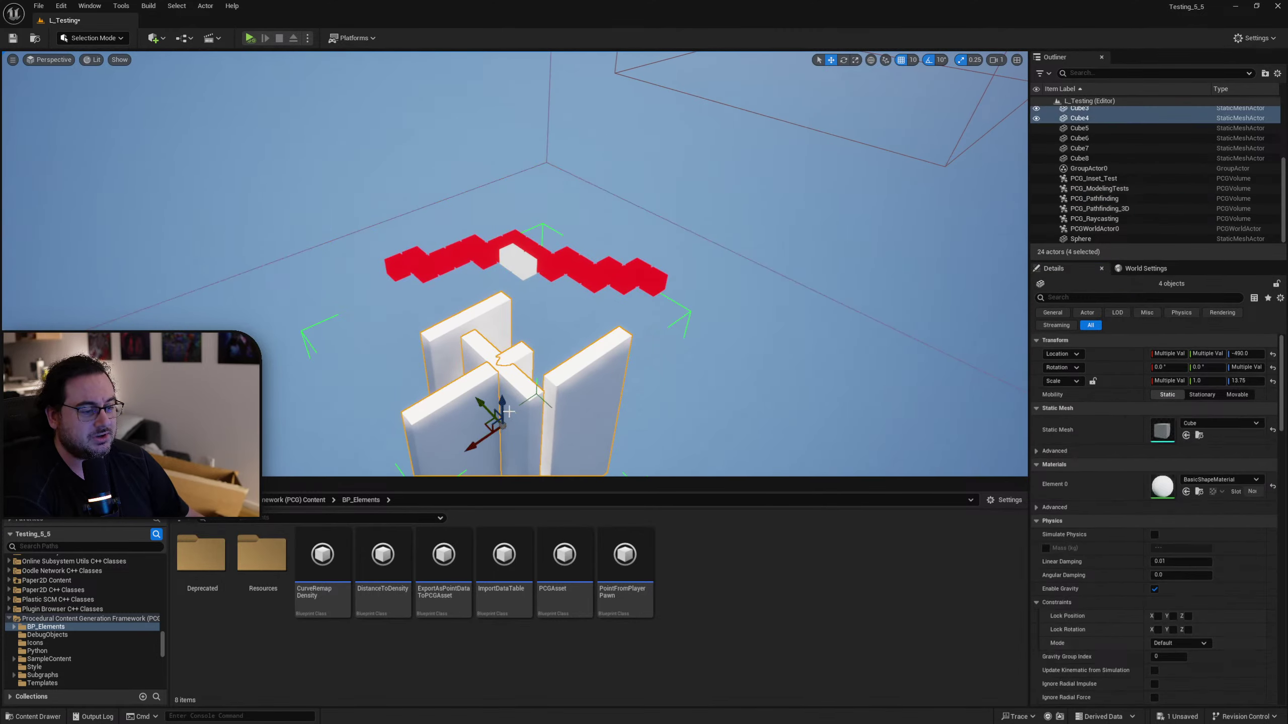
drag(509, 411, 405, 188)
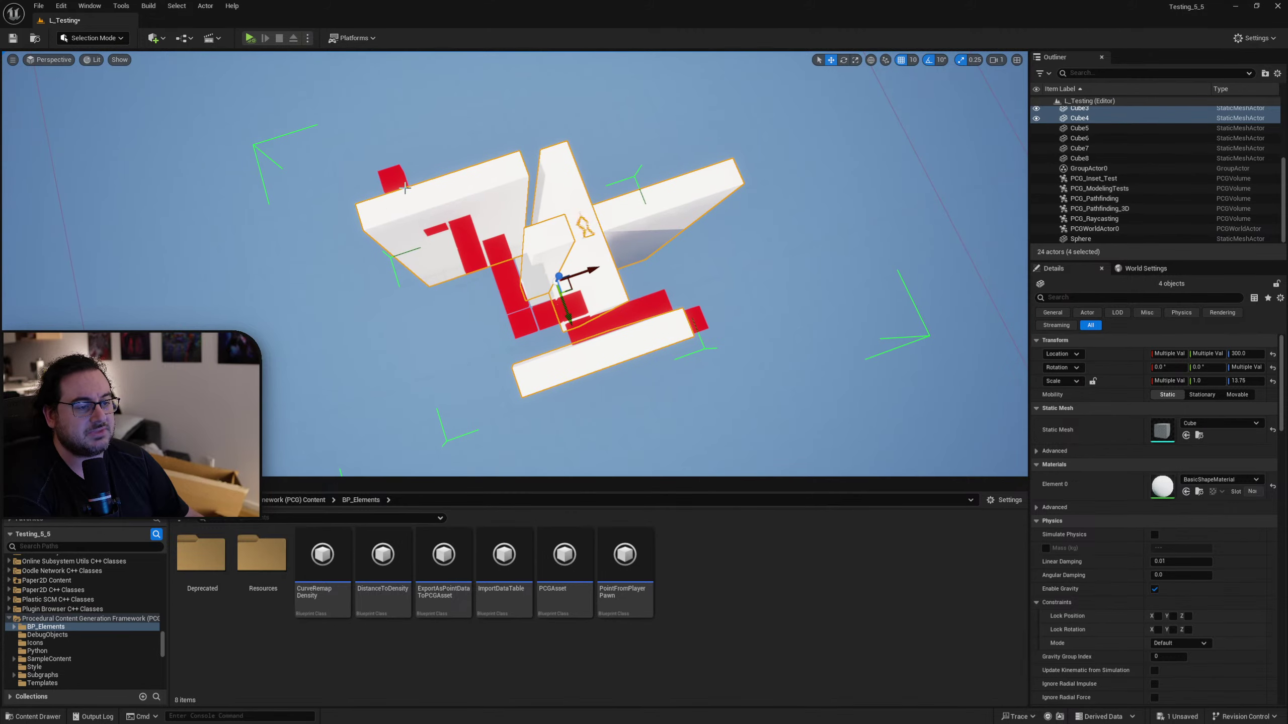
click(761, 365)
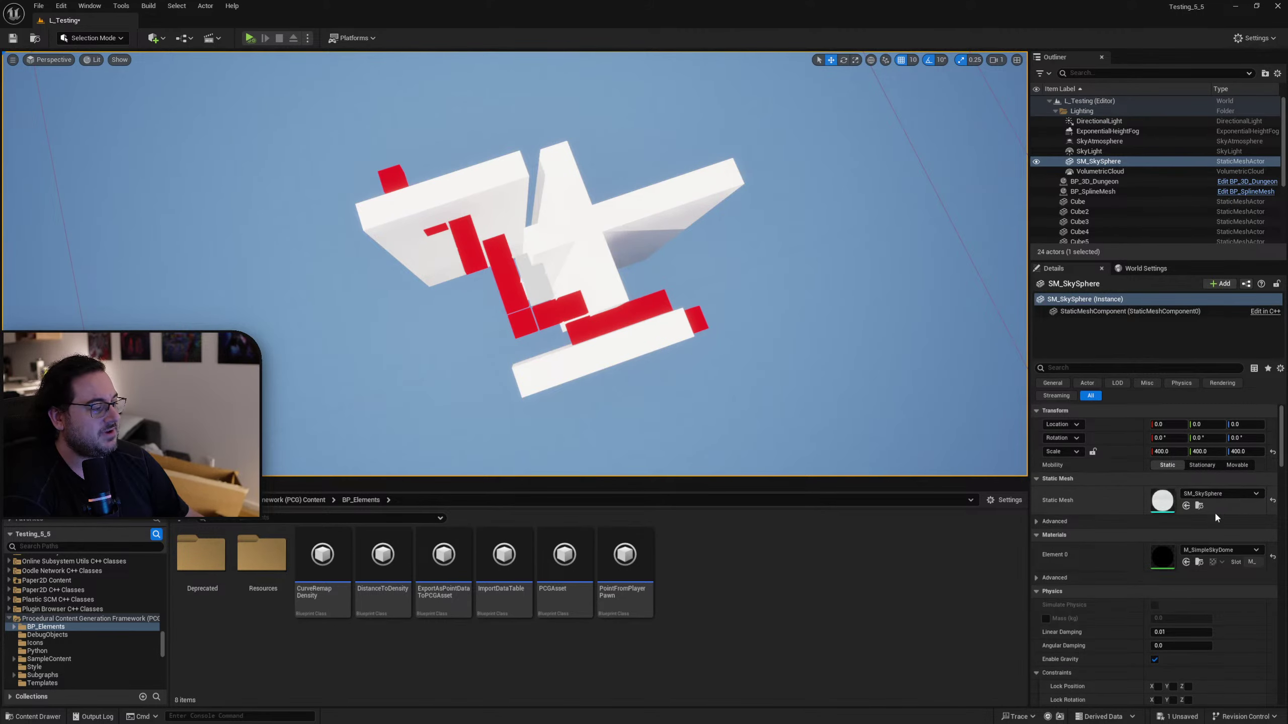
Clean up and regenerate PCG_Pathfinding so the route accounts for the raised walls.
click(517, 314)
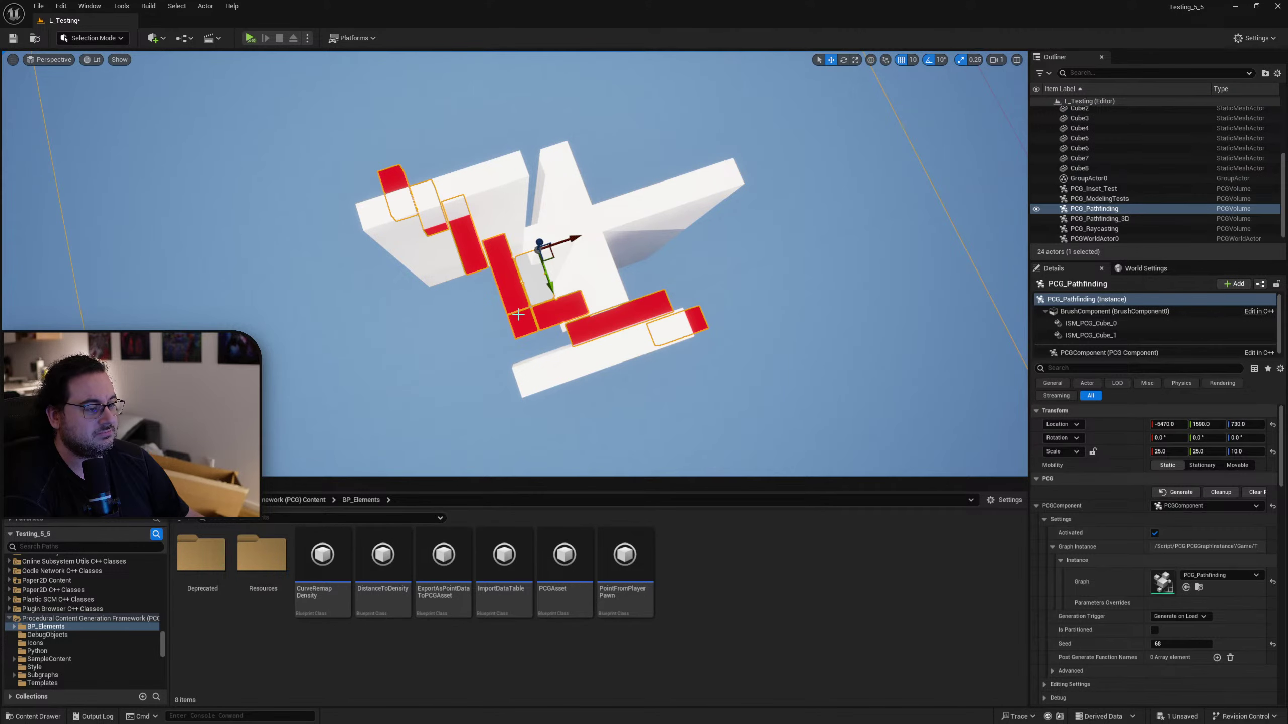
click(1219, 492)
click(1175, 492)
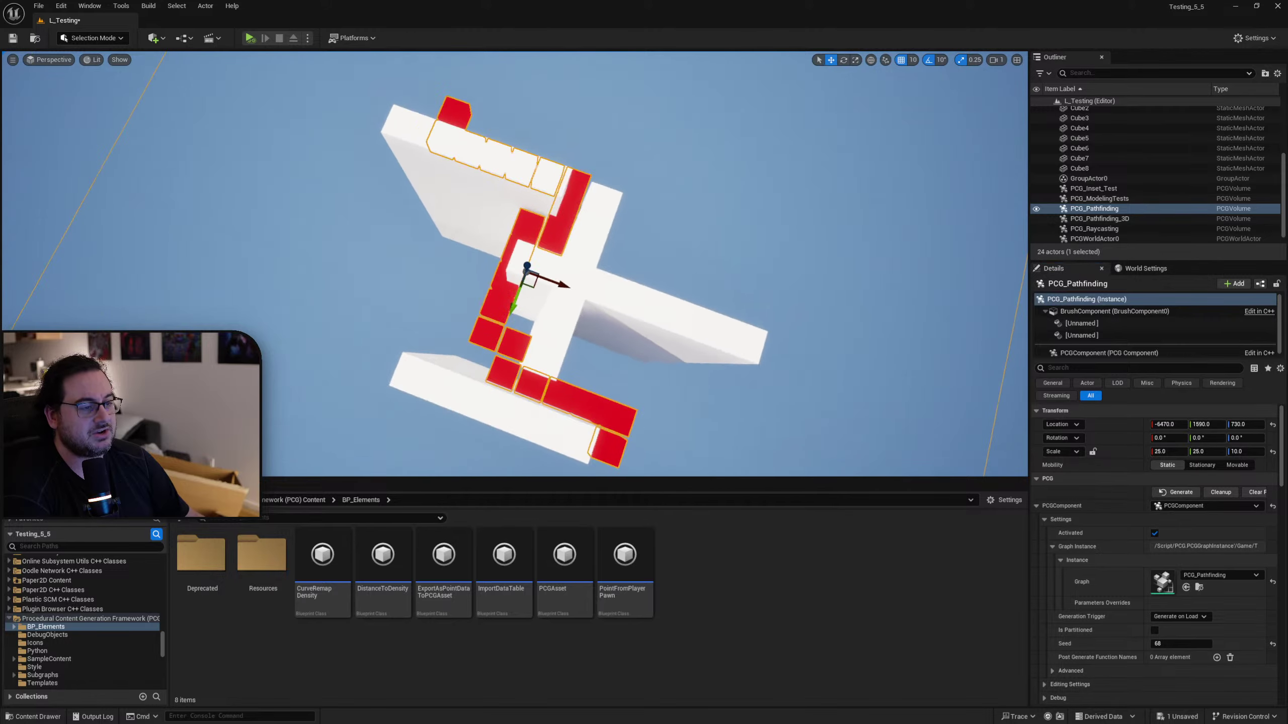
Ungroup the four white walls and move the long centre wall, Cube3, to location -6400, 1600, 300.
alt+drag(725, 264, 851, 284)
key(g)
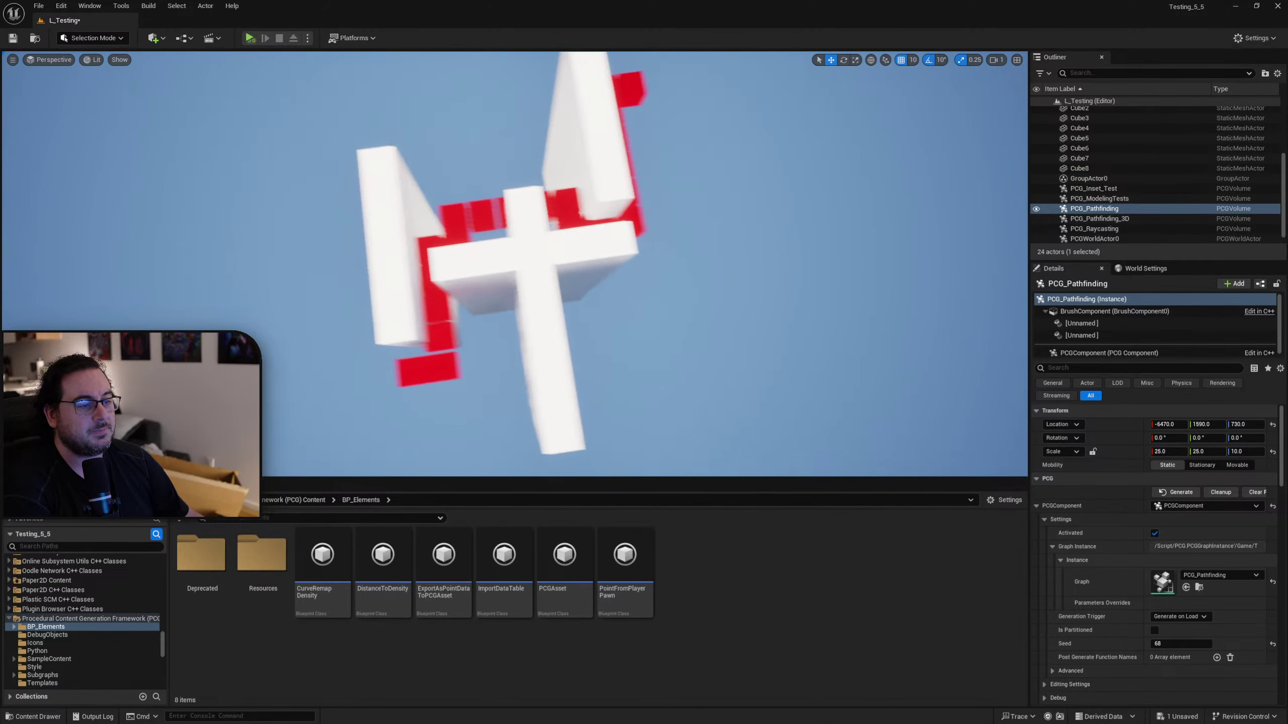
right_drag(664, 356, 461, 413)
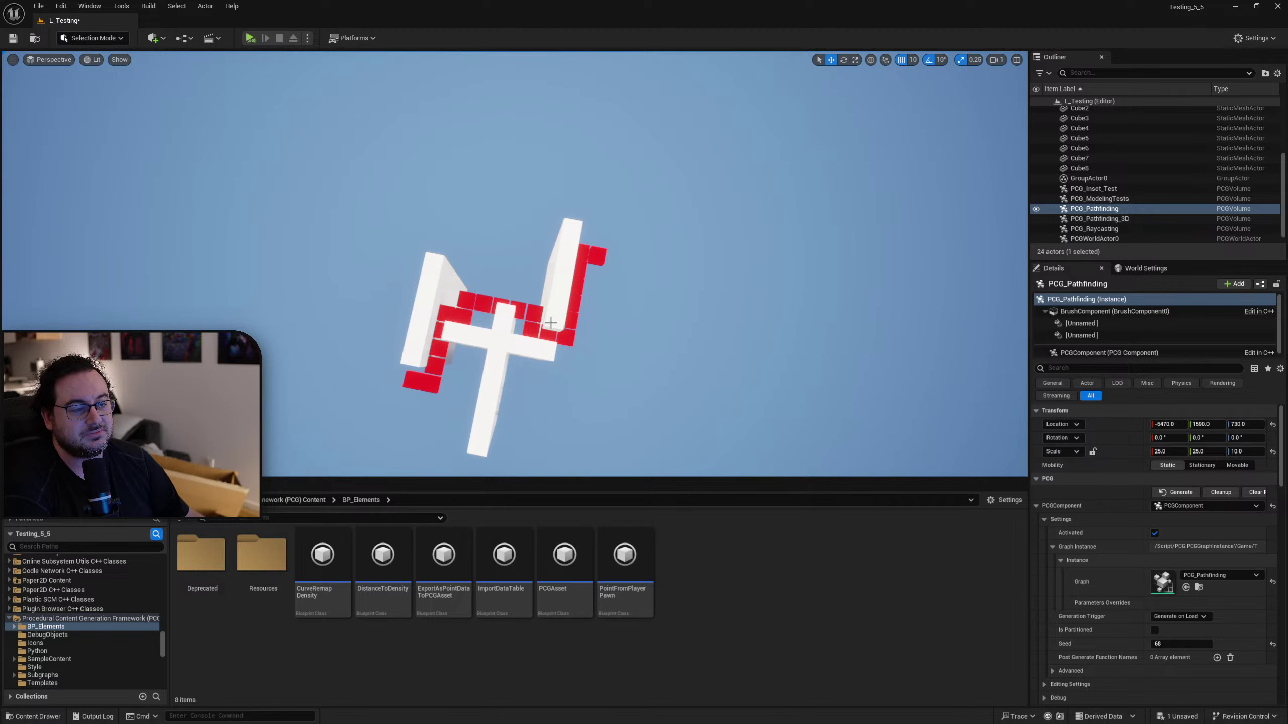
click(497, 378)
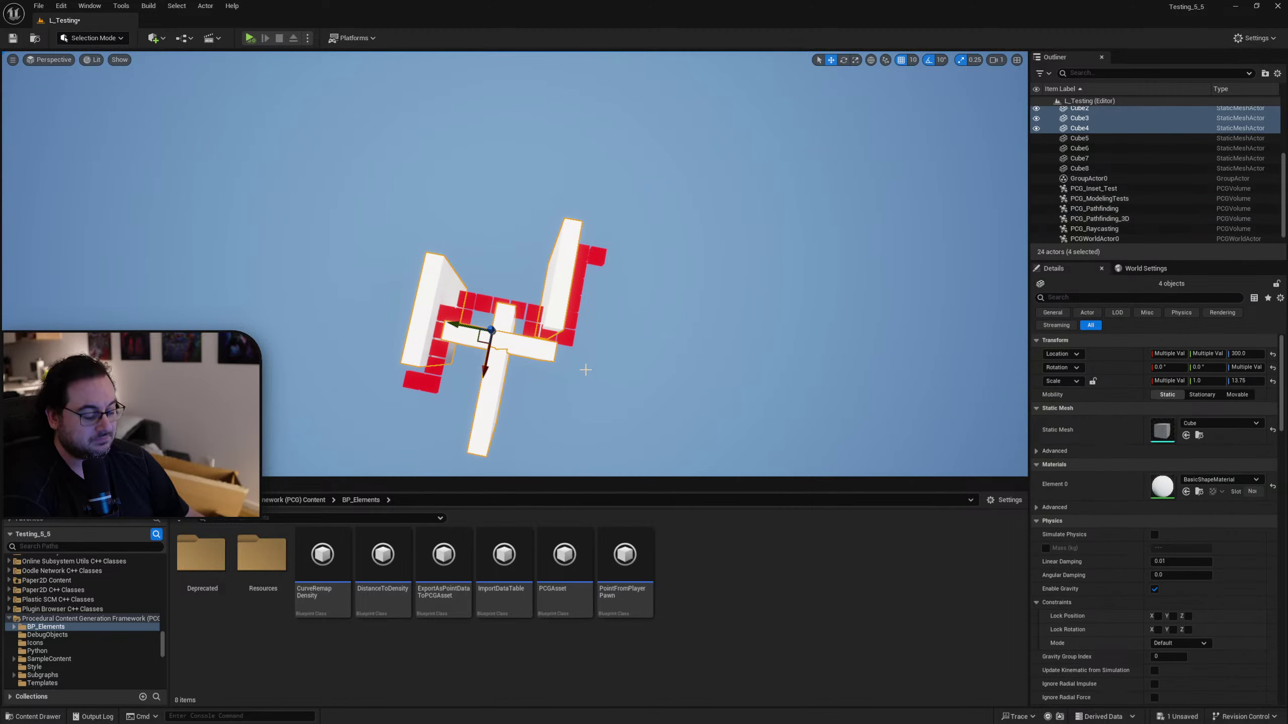
click(491, 388)
drag(490, 406, 509, 362)
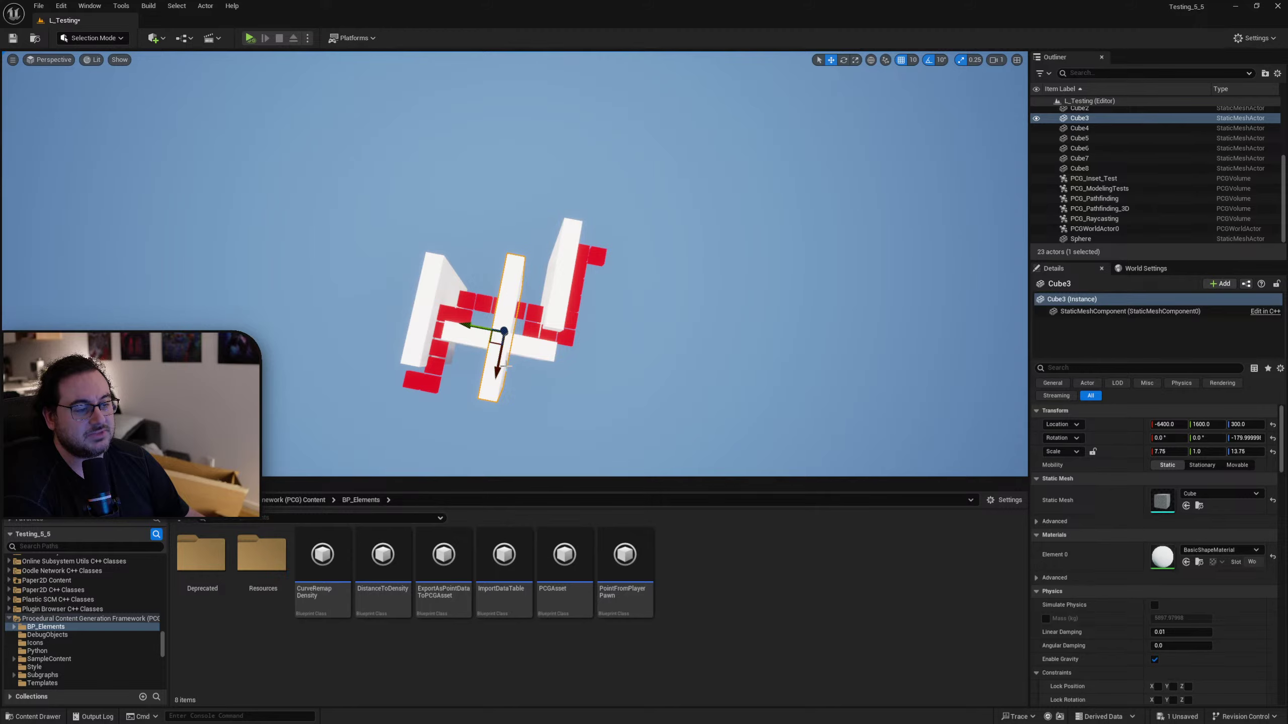
Select the PCG_Pathfinding volume and regenerate its path around the repositioned centre wall.
click(442, 383)
click(1203, 493)
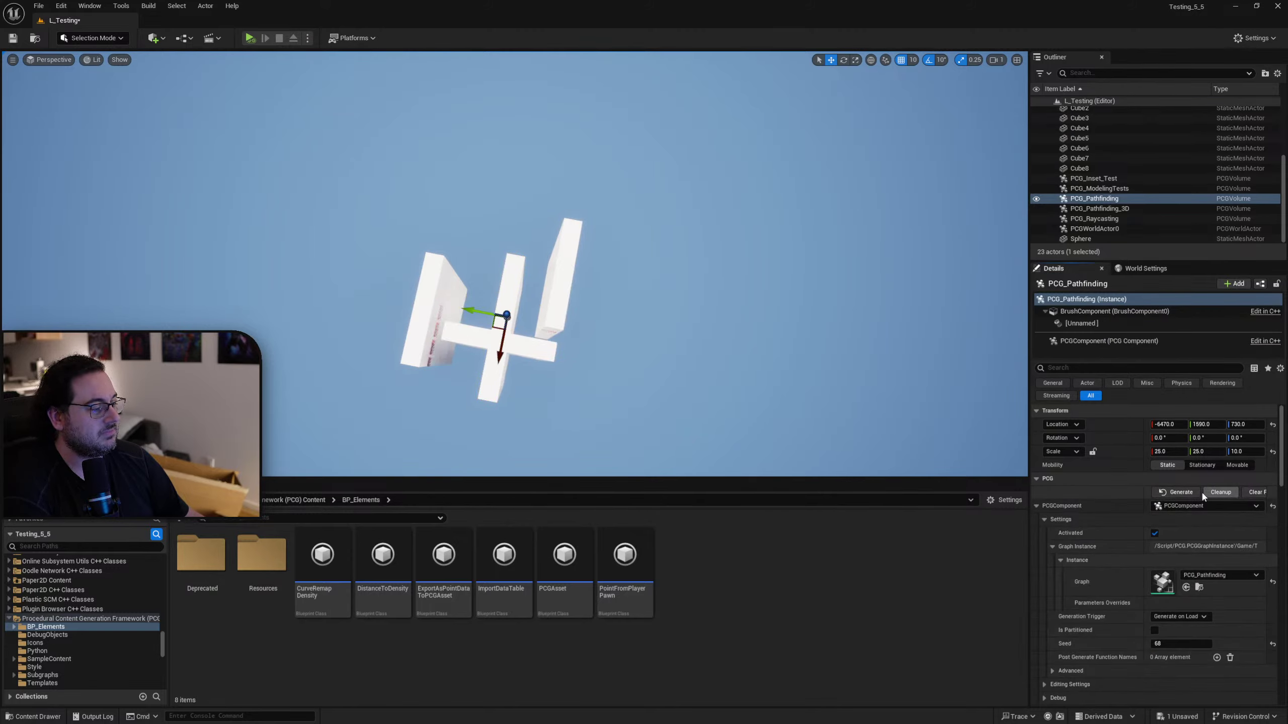
right_drag(595, 248, 448, 248)
right_drag(646, 242, 660, 249)
right_drag(503, 344, 463, 293)
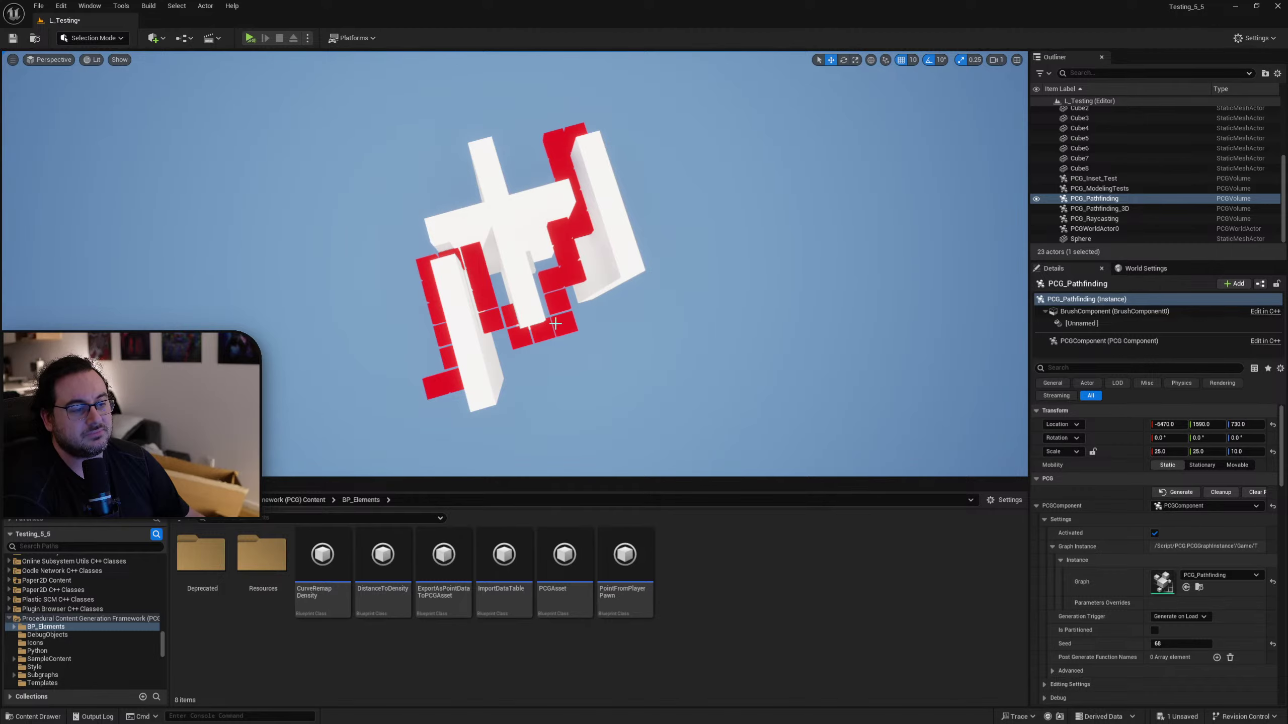
Select the PCG_Pathfinding_3D volume and run the level simulation twice, stopping it each time.
right_drag(717, 302, 844, 165)
click(679, 291)
right_drag(679, 292, 313, 112)
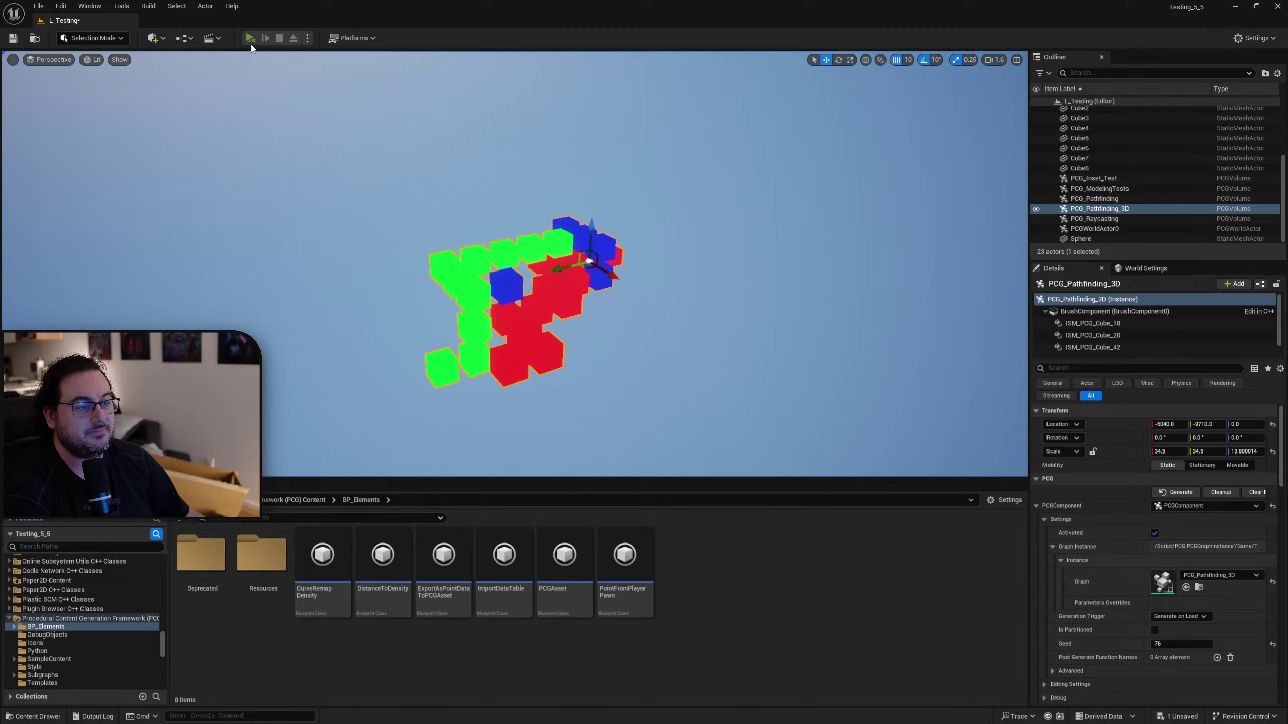
click(250, 39)
click(279, 39)
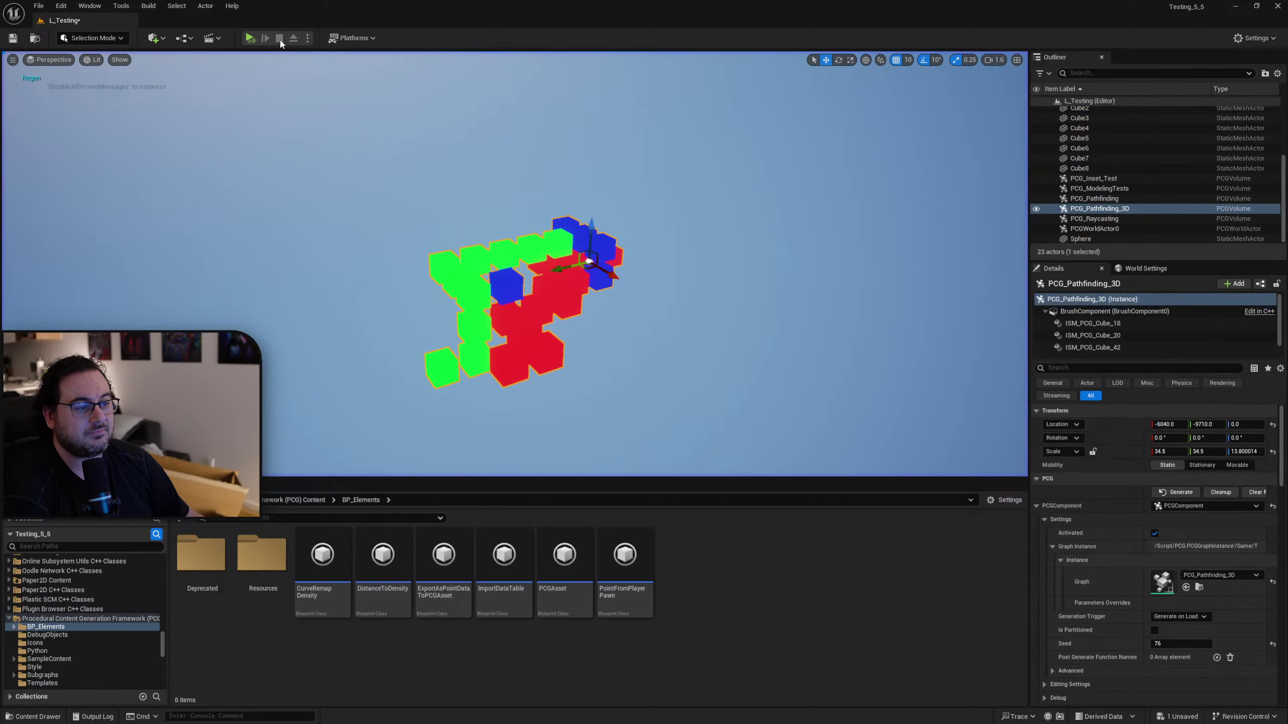
click(250, 39)
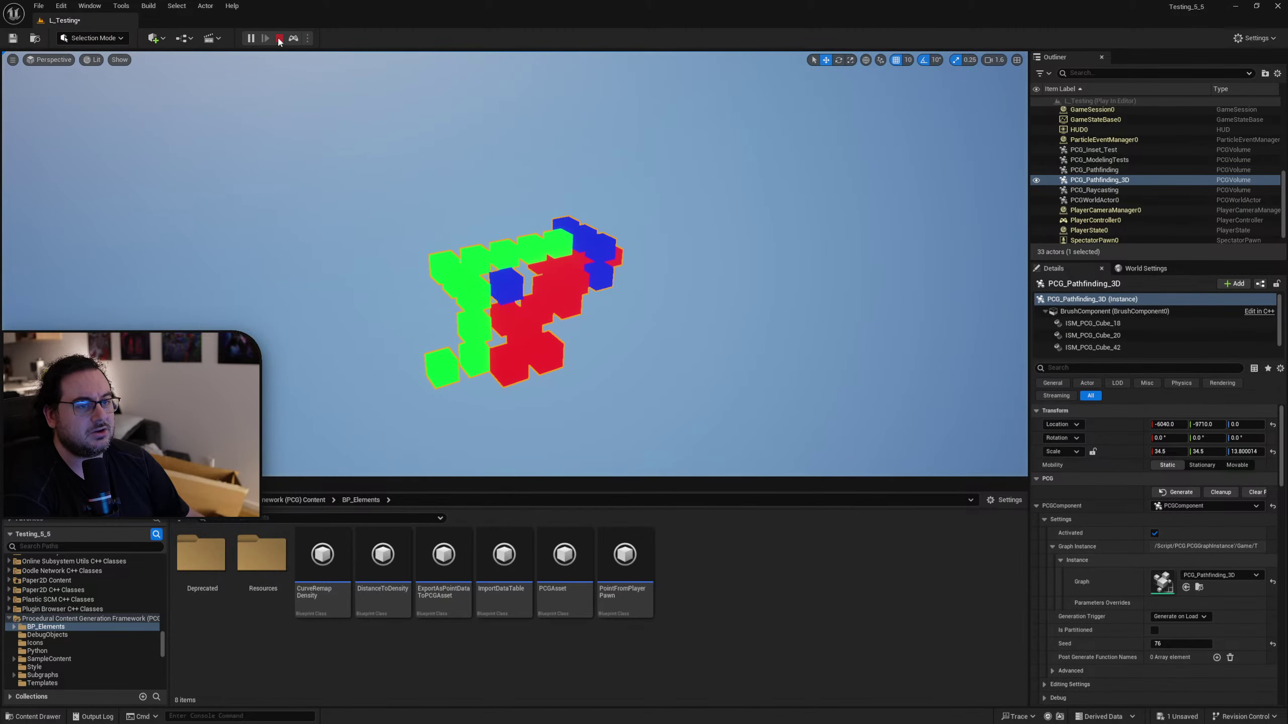
click(278, 39)
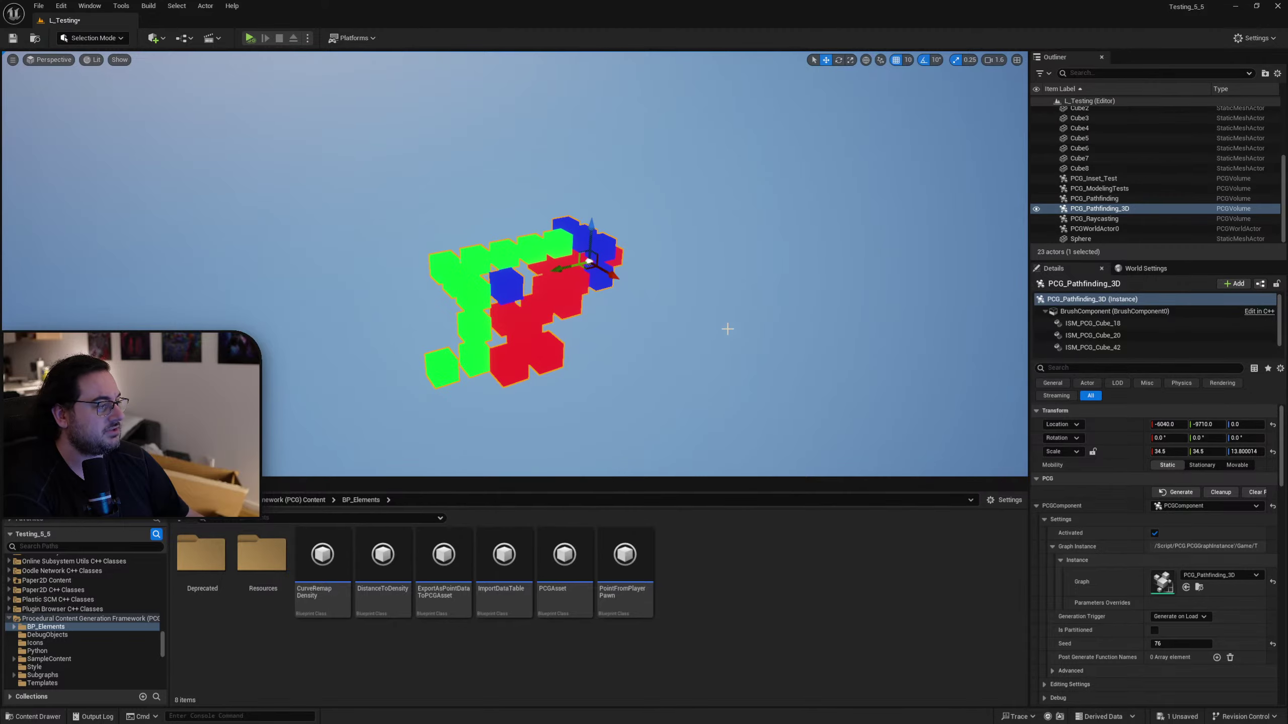
Select the BP_3D_Dungeon actor made of red and green cubes.
key(w)
right_drag(728, 328, 783, 337)
key(s)
click(655, 270)
mouse_move(656, 270)
right_down()
mouse_move(631, 261)
mouse_move(672, 279)
right_up()
key(s)
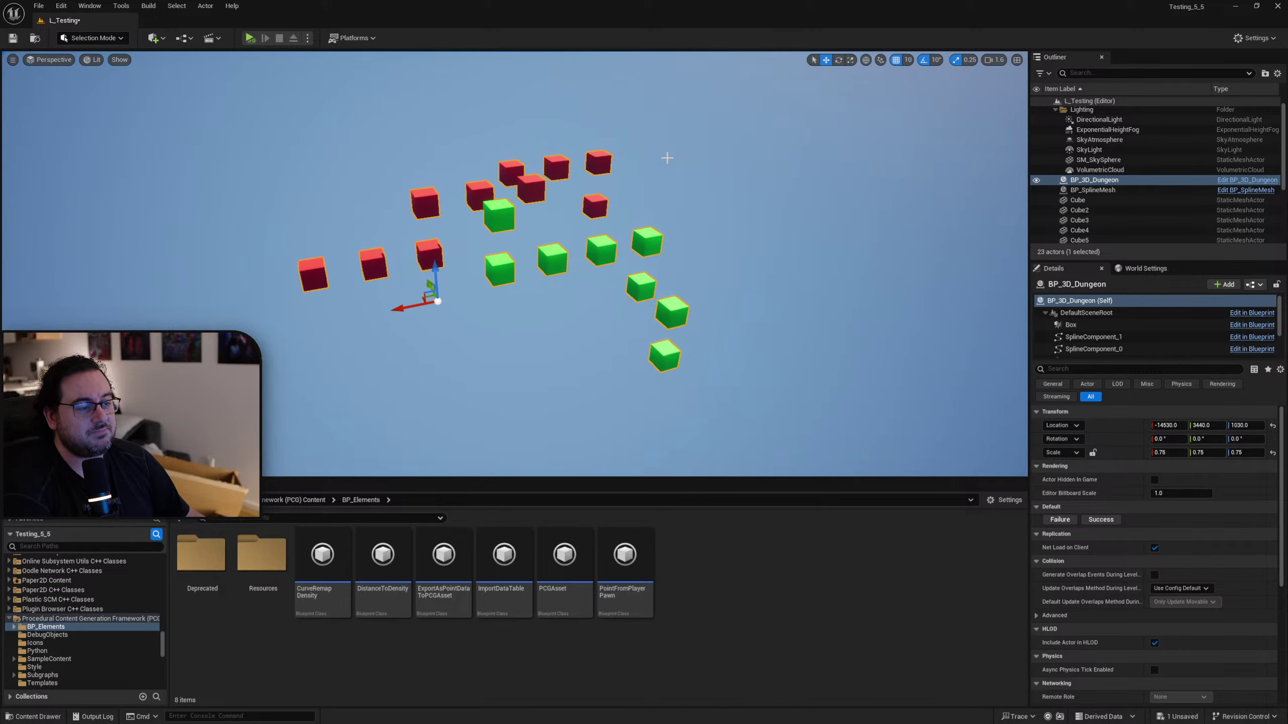
Examine how BP_3D_Dungeon's red and green cube chains connect along their splines inside the bounding box.
right_drag(529, 171, 573, 195)
key(a)
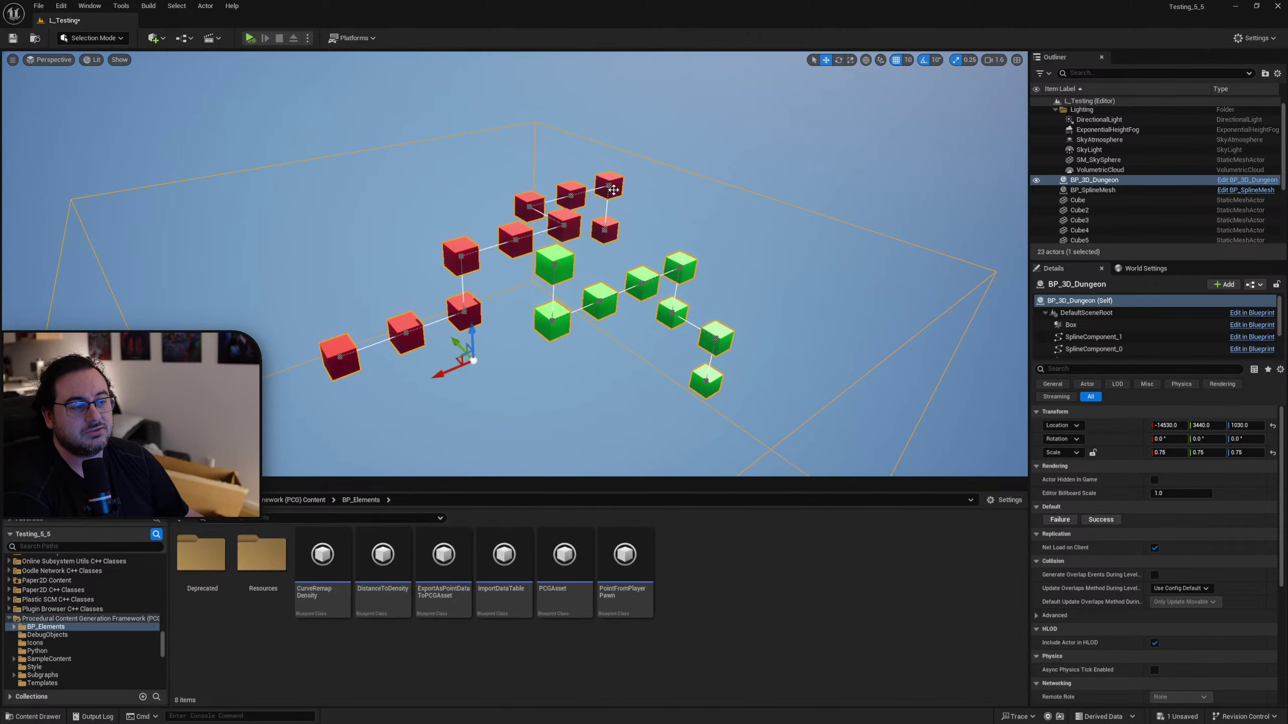
key(d)
right_drag(614, 189, 522, 189)
key(q)
right_drag(446, 228, 441, 194)
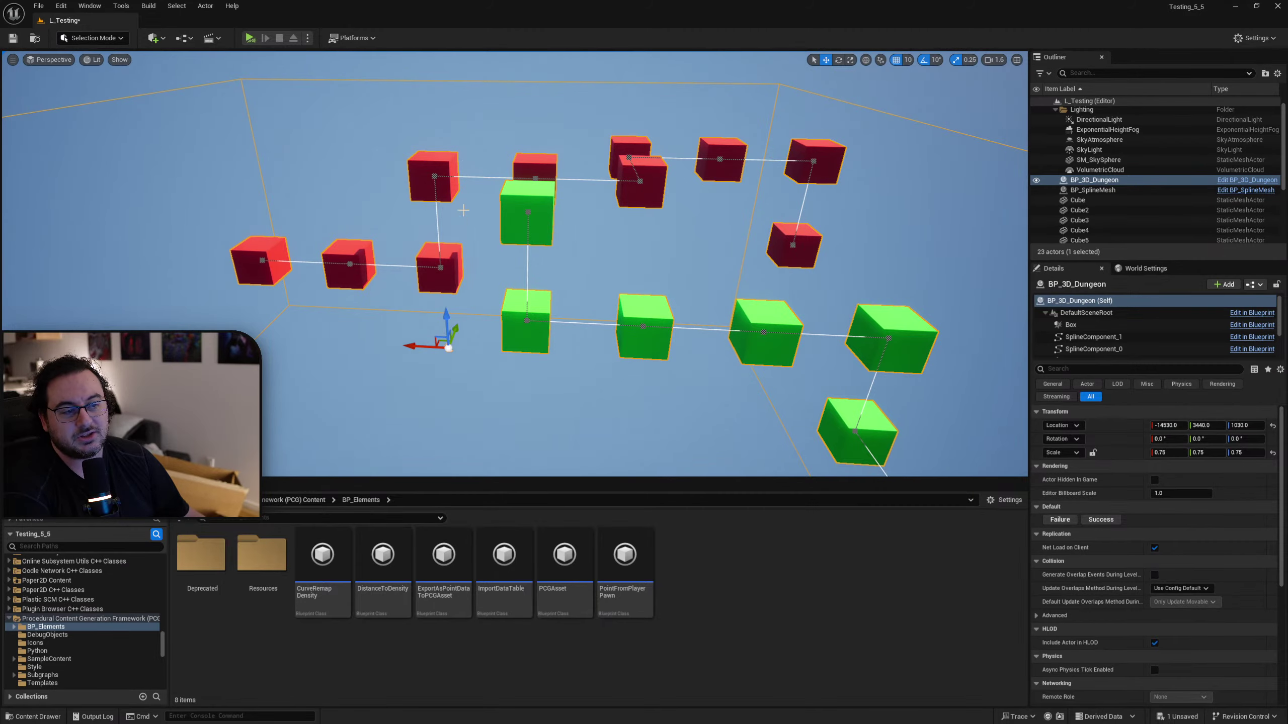
key(a)
right_drag(518, 341, 621, 358)
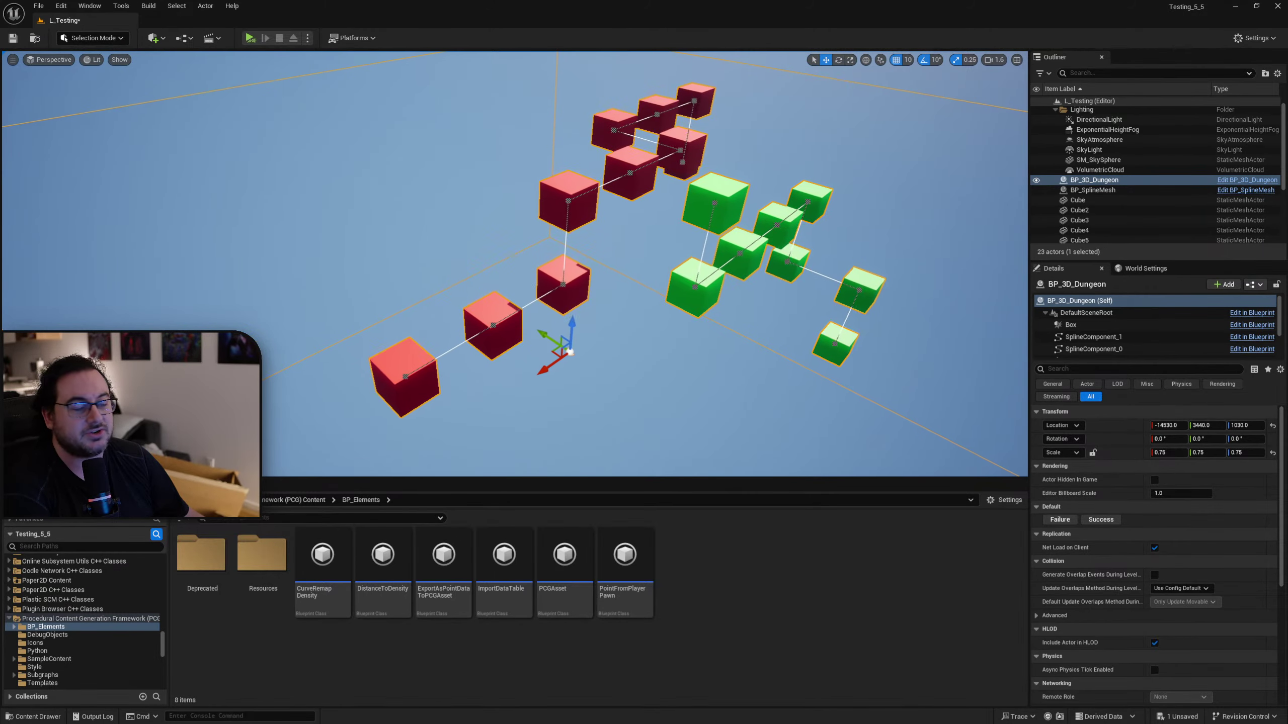
key(d)
right_drag(689, 86, 583, 91)
key(s)
right_drag(552, 274, 691, 275)
key(a)
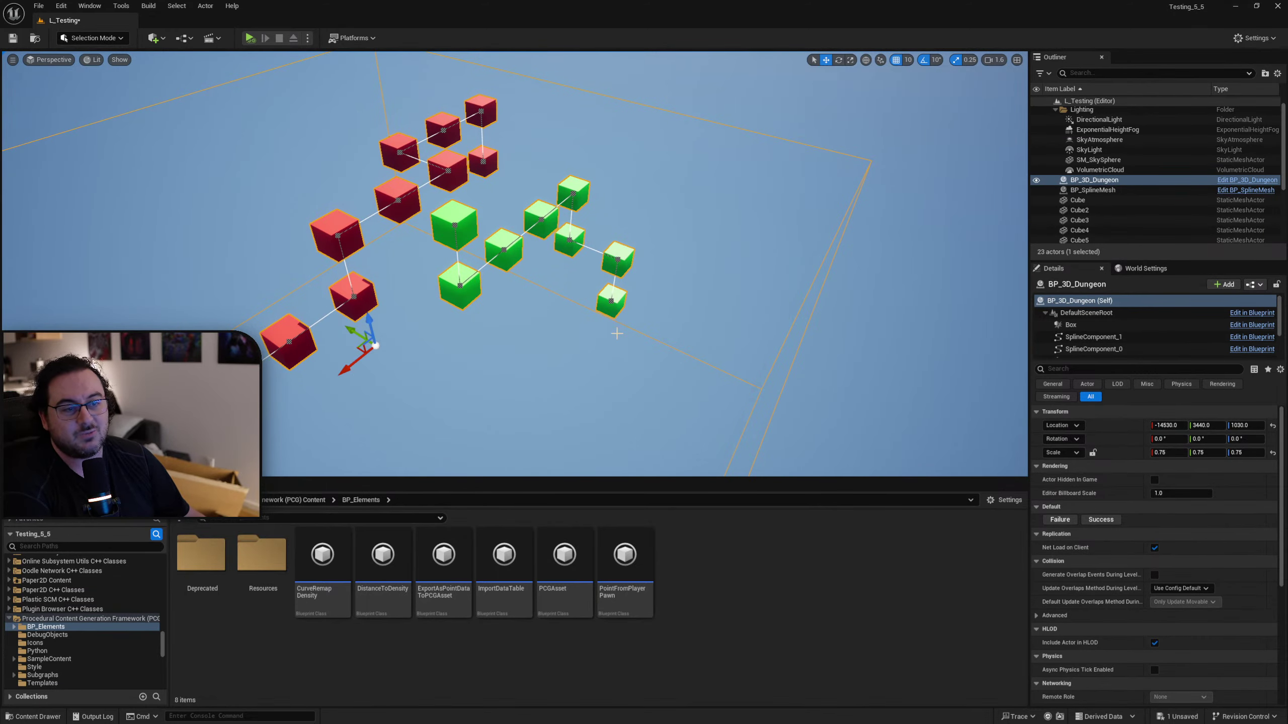
right_drag(704, 328, 653, 329)
key(a)
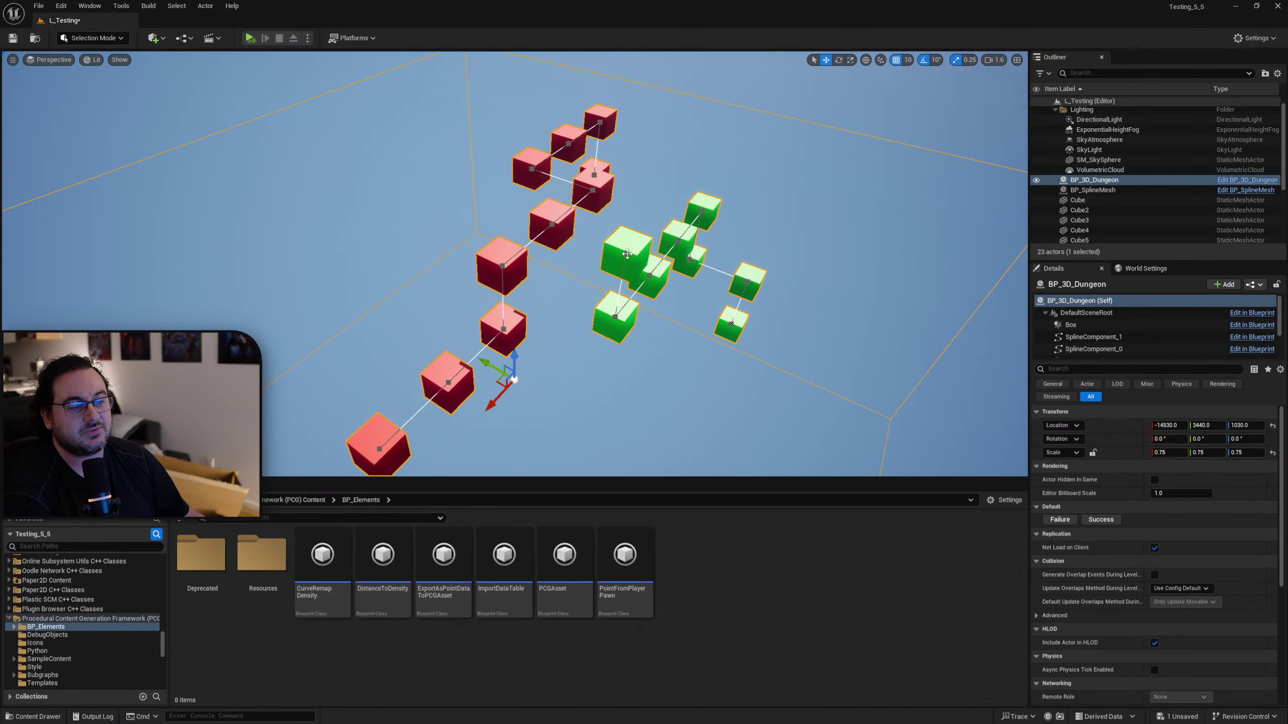
right_drag(627, 254, 505, 247)
key(d)
right_drag(581, 279, 485, 255)
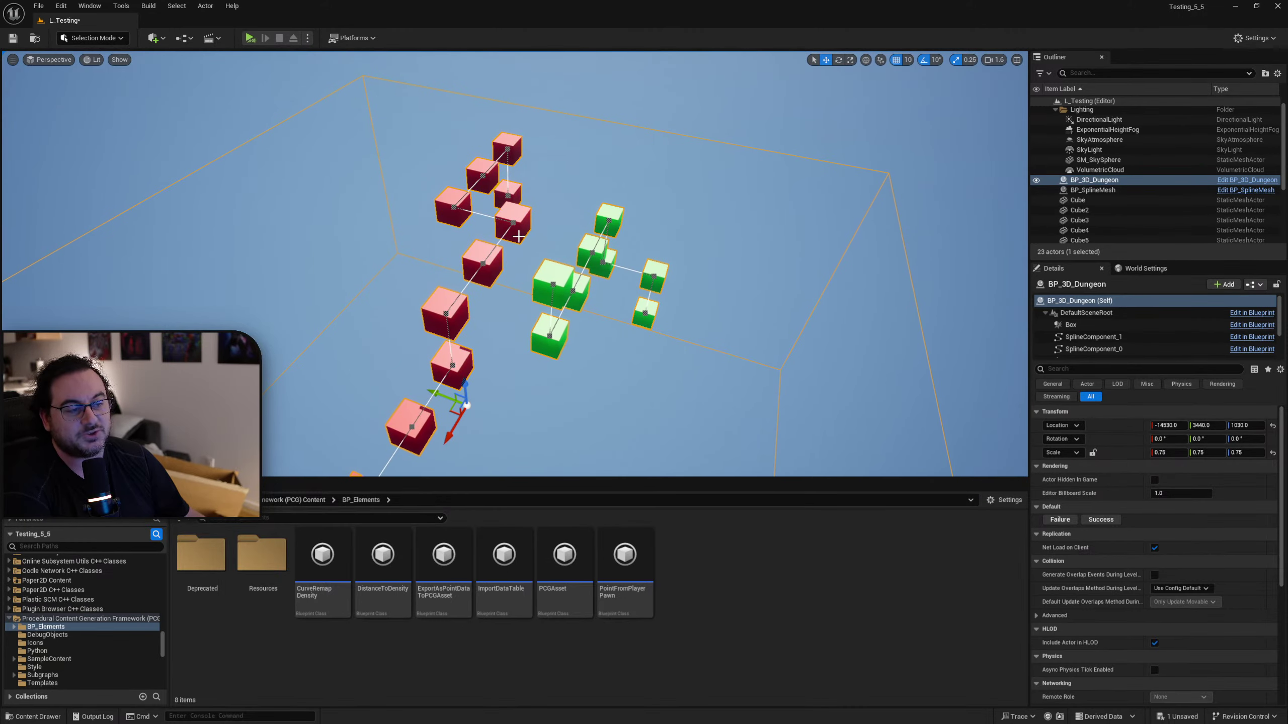
right_drag(464, 256, 363, 239)
key(d)
key(s)
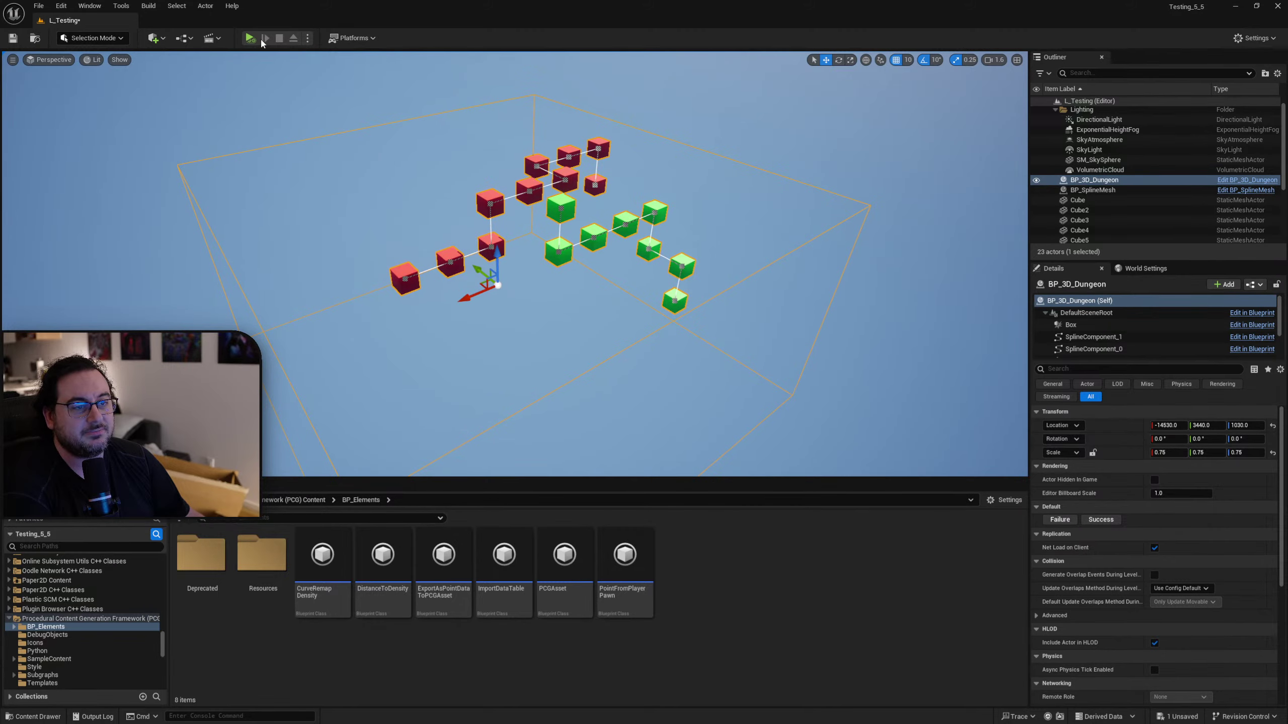
Simulate the level, examine the BP_3D_Dungeon cube layout from several sides, and stop the simulation.
click(250, 39)
click(293, 38)
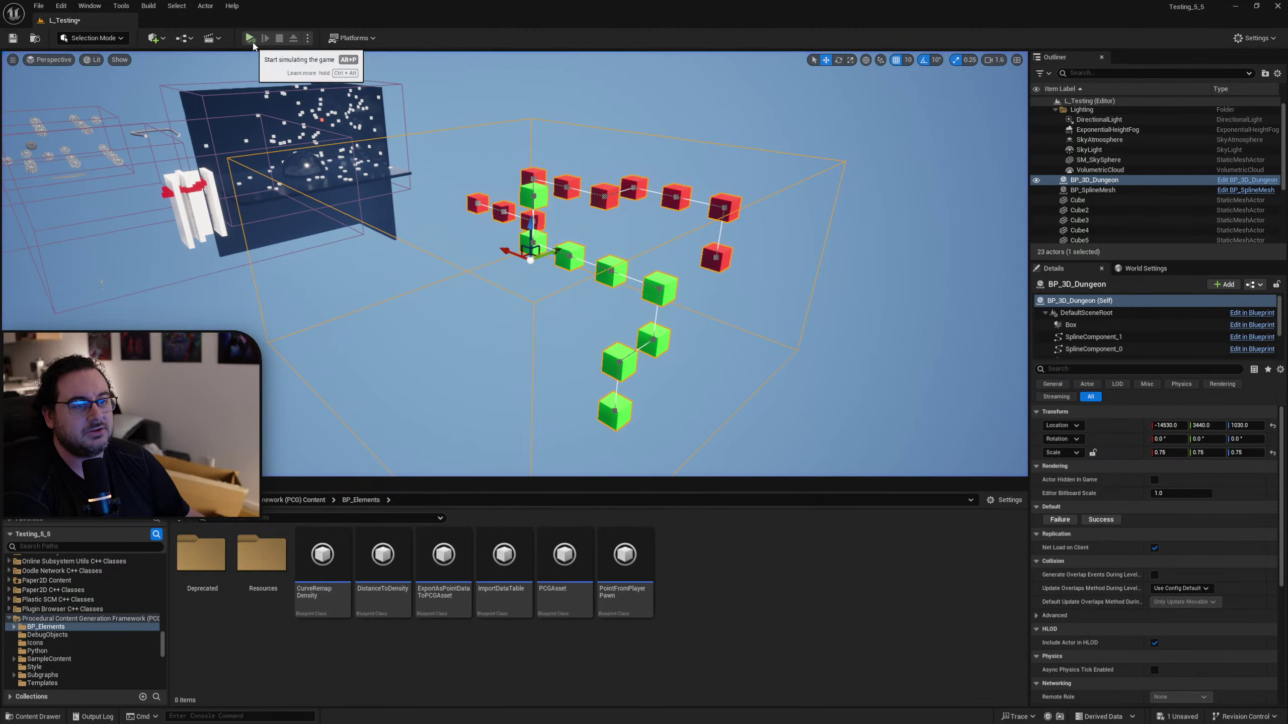
right_drag(747, 224, 748, 225)
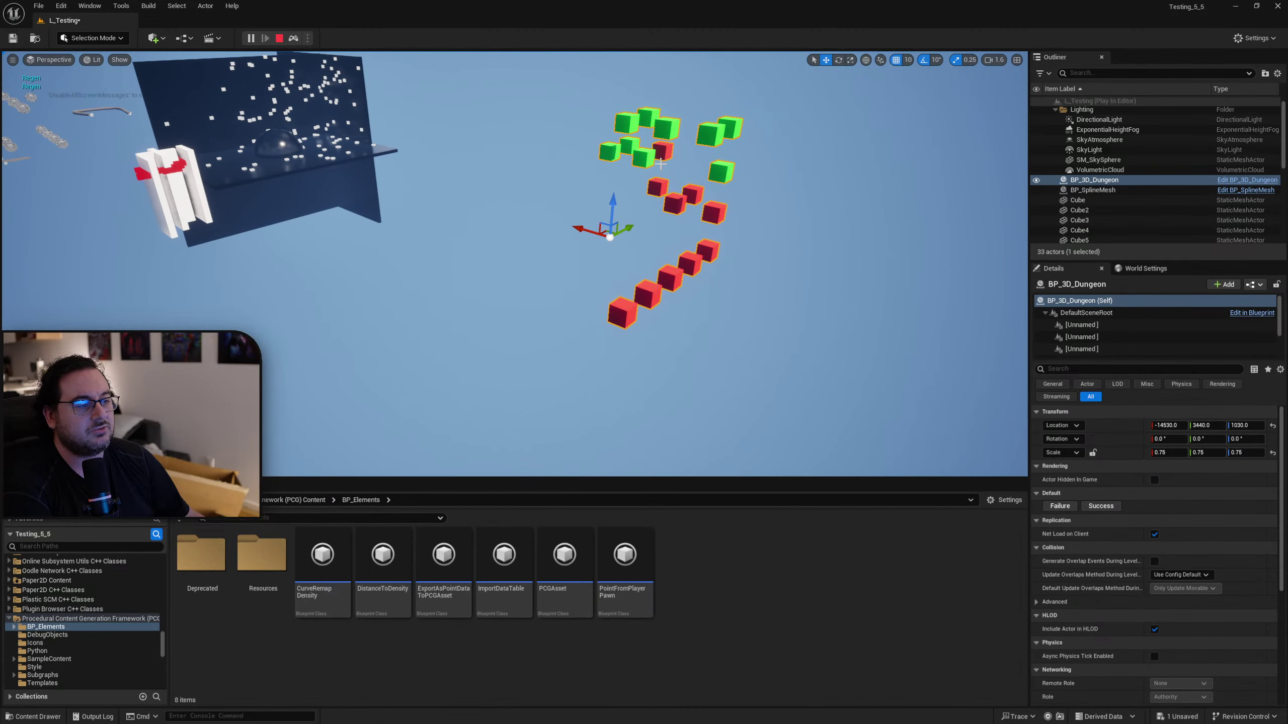
right_drag(595, 227, 594, 226)
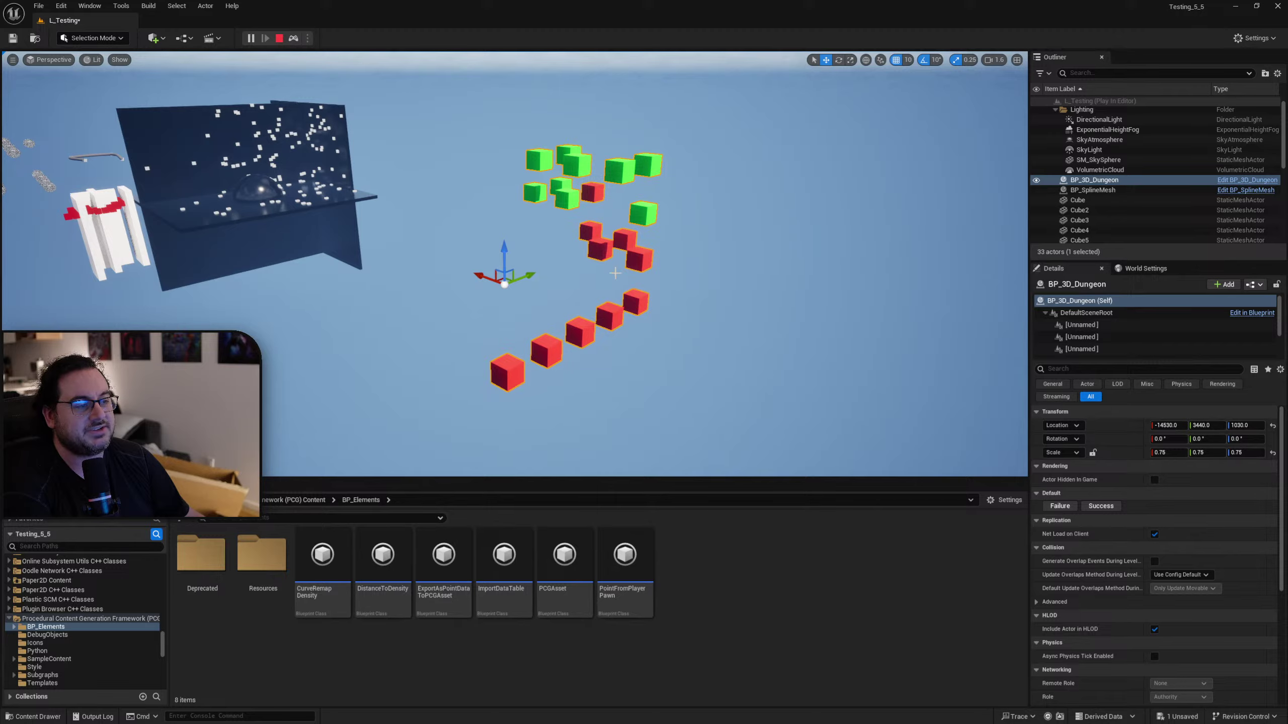
right_drag(615, 273, 615, 273)
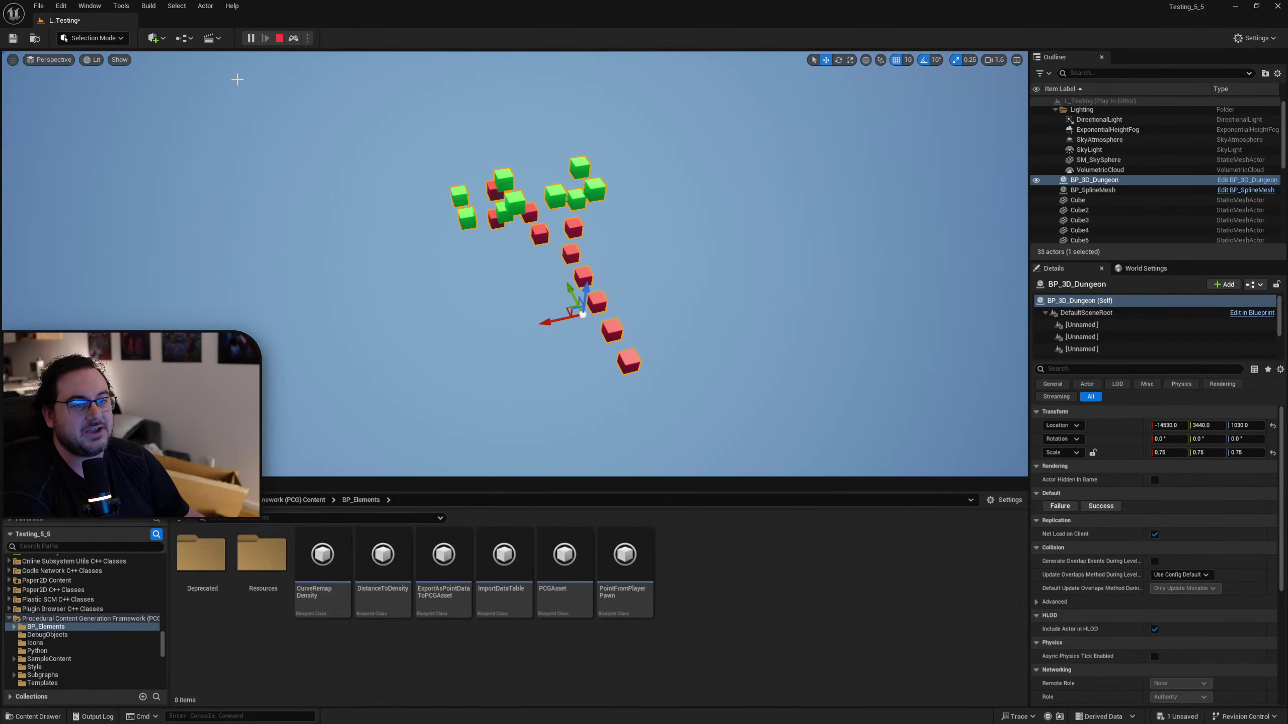
click(279, 38)
Run the simulation three more times to generate different BP_3D_Dungeon layouts, leaving the last one running.
click(251, 39)
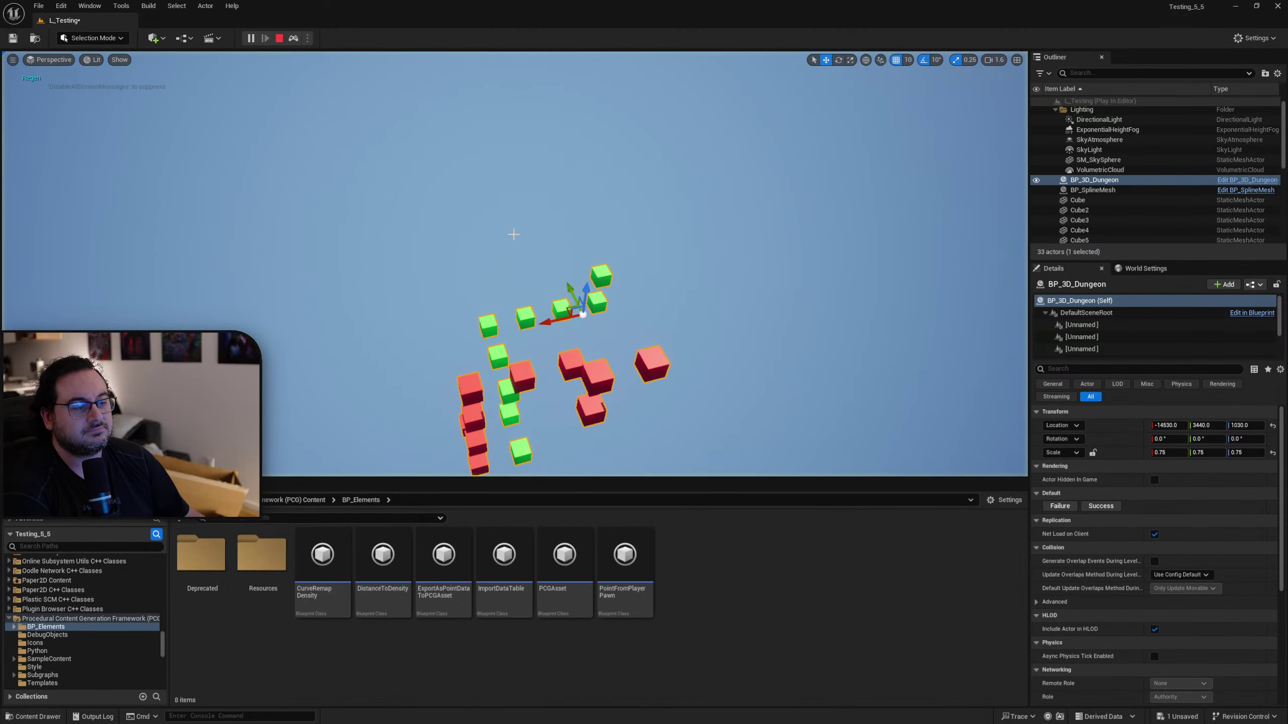
right_drag(456, 213, 456, 213)
click(279, 39)
click(251, 39)
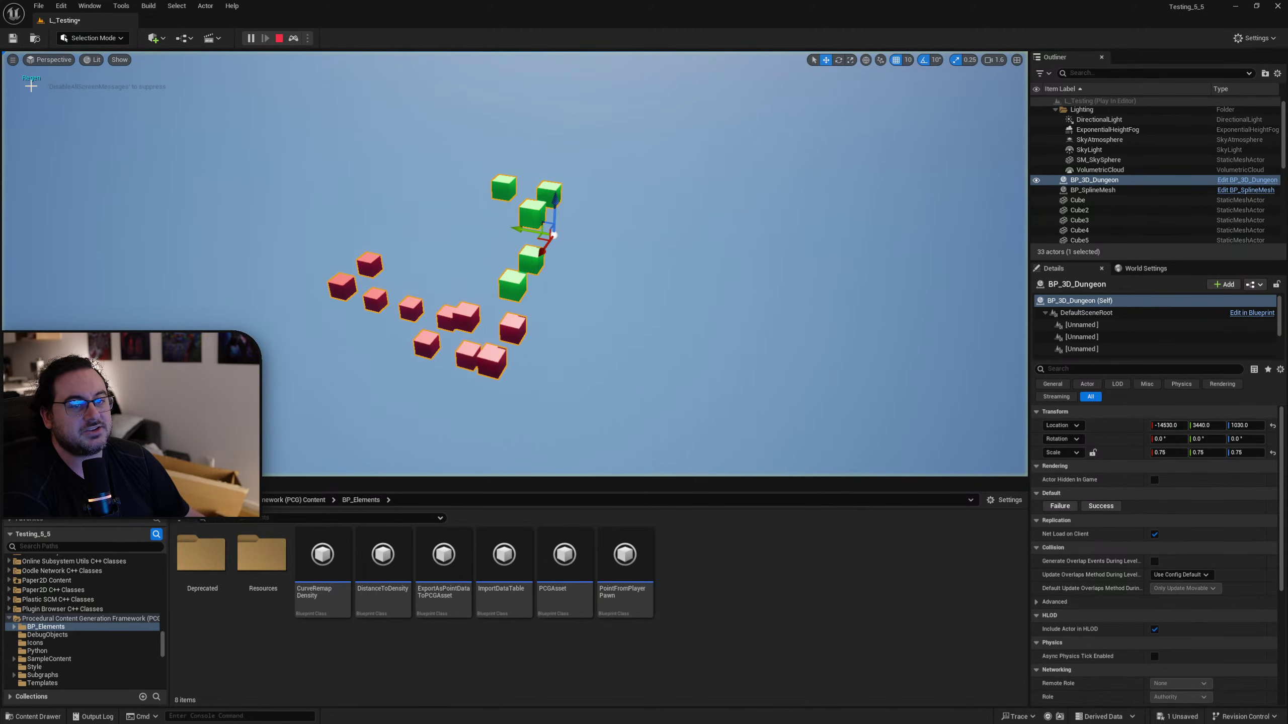
click(280, 39)
click(251, 39)
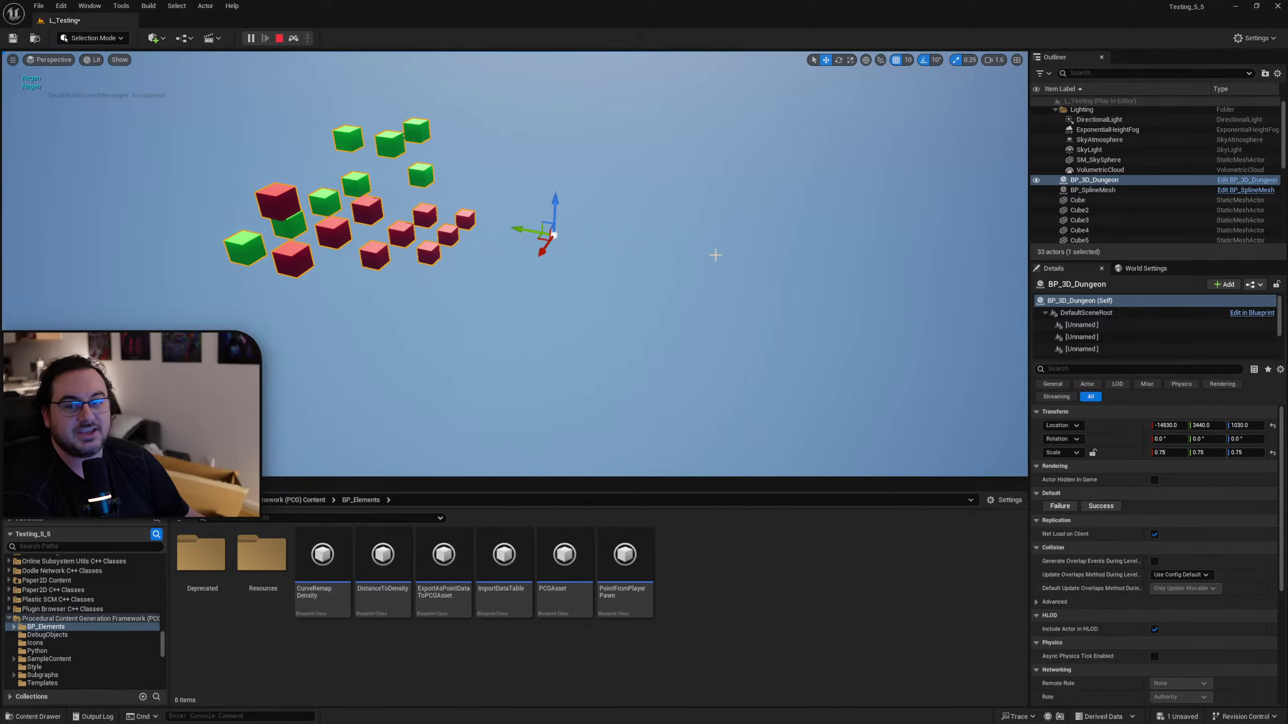
Examine the running BP_3D_Dungeon layout up close where the red chain climbs beside the row of green cubes.
right_drag(748, 268, 598, 252)
right_drag(394, 330, 395, 331)
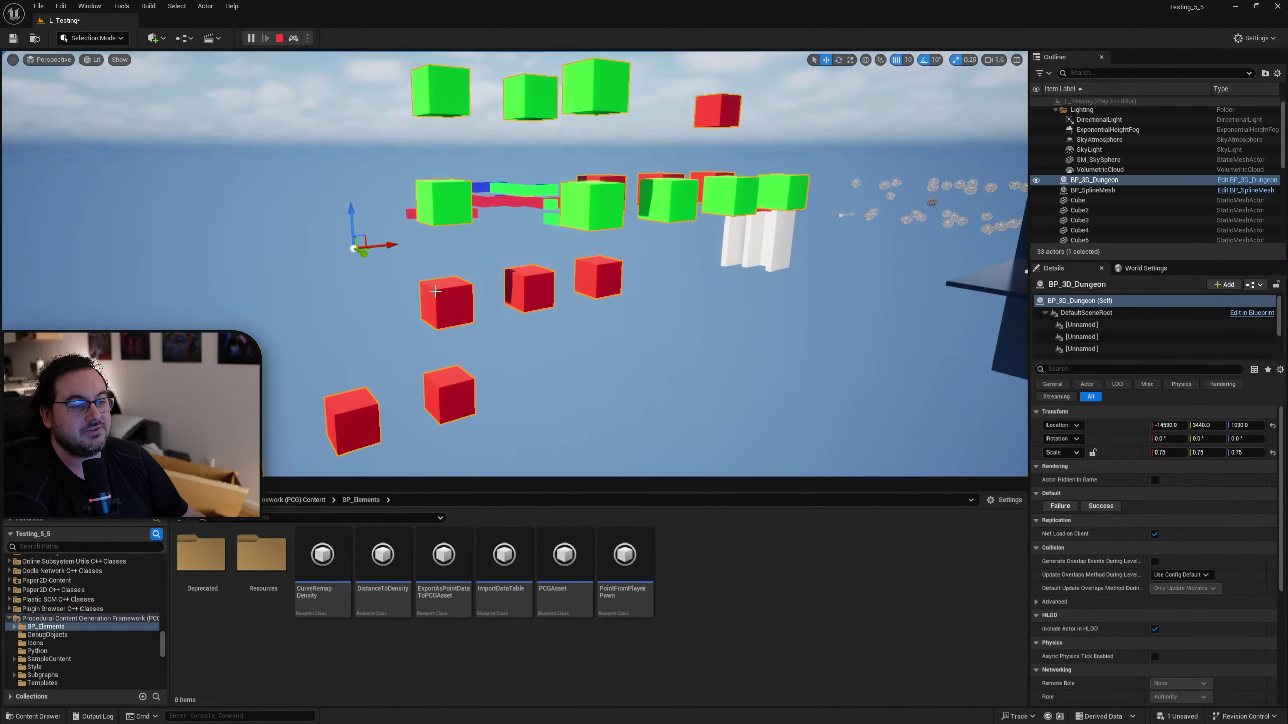
right_drag(435, 291, 715, 317)
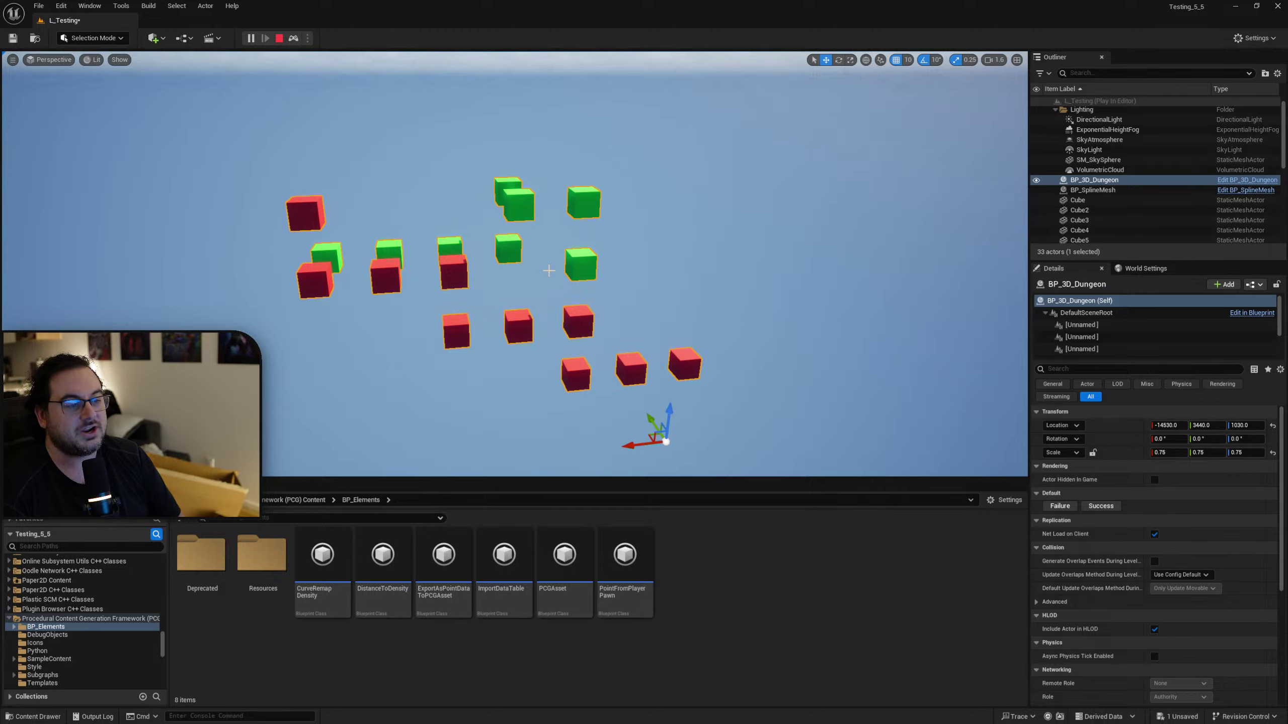
right_drag(548, 270, 518, 266)
key(w)
right_drag(397, 226, 410, 239)
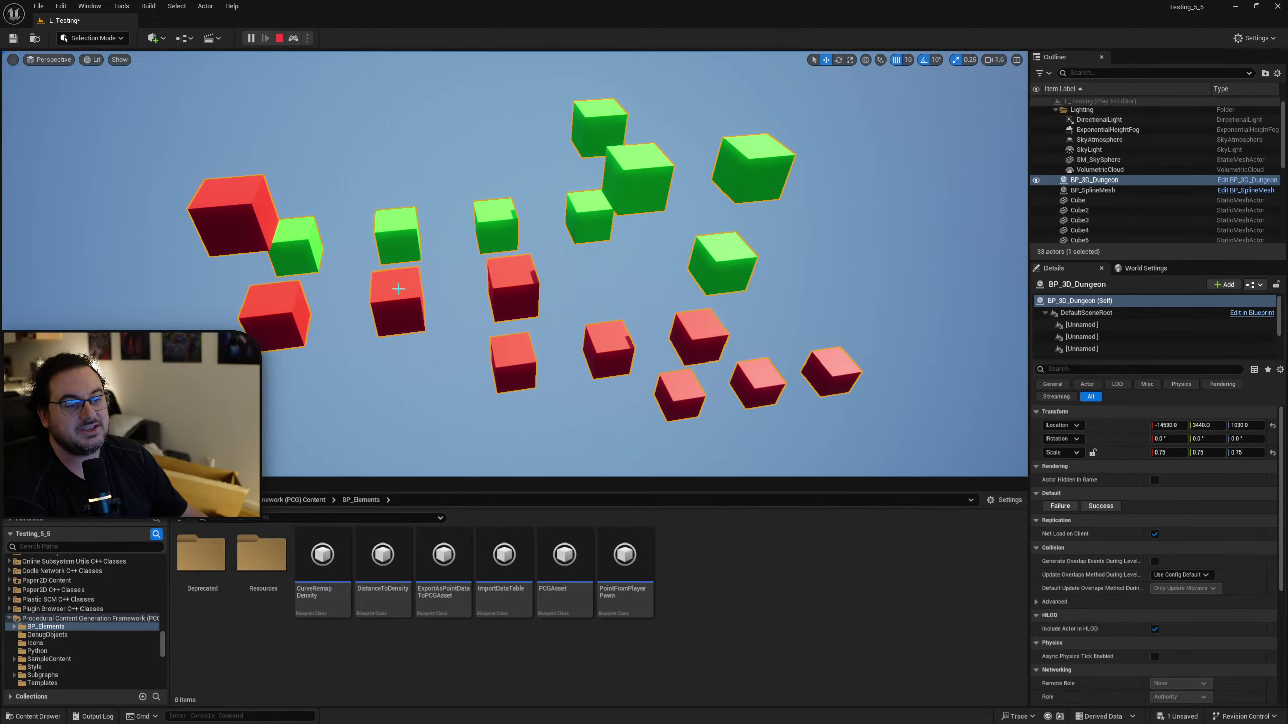
mouse_move(327, 184)
right_down()
mouse_move(306, 185)
mouse_move(320, 182)
right_up()
key(w)
key(a)
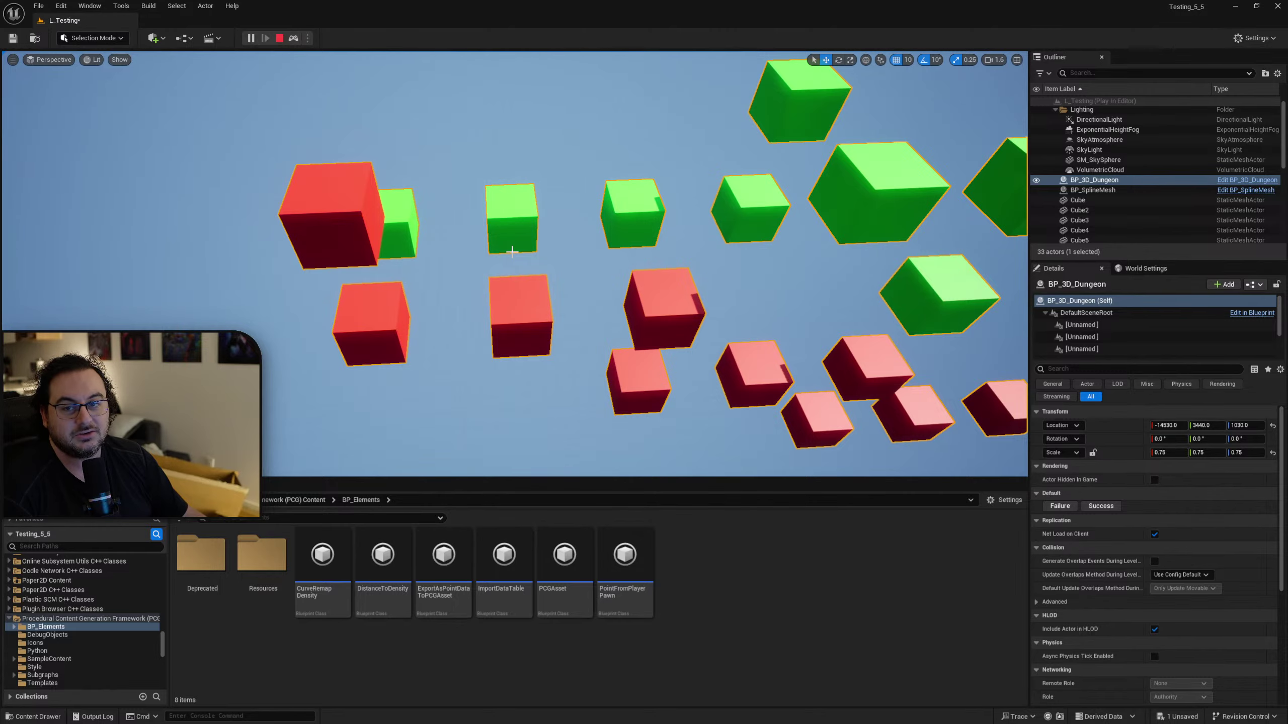
right_drag(395, 231, 370, 230)
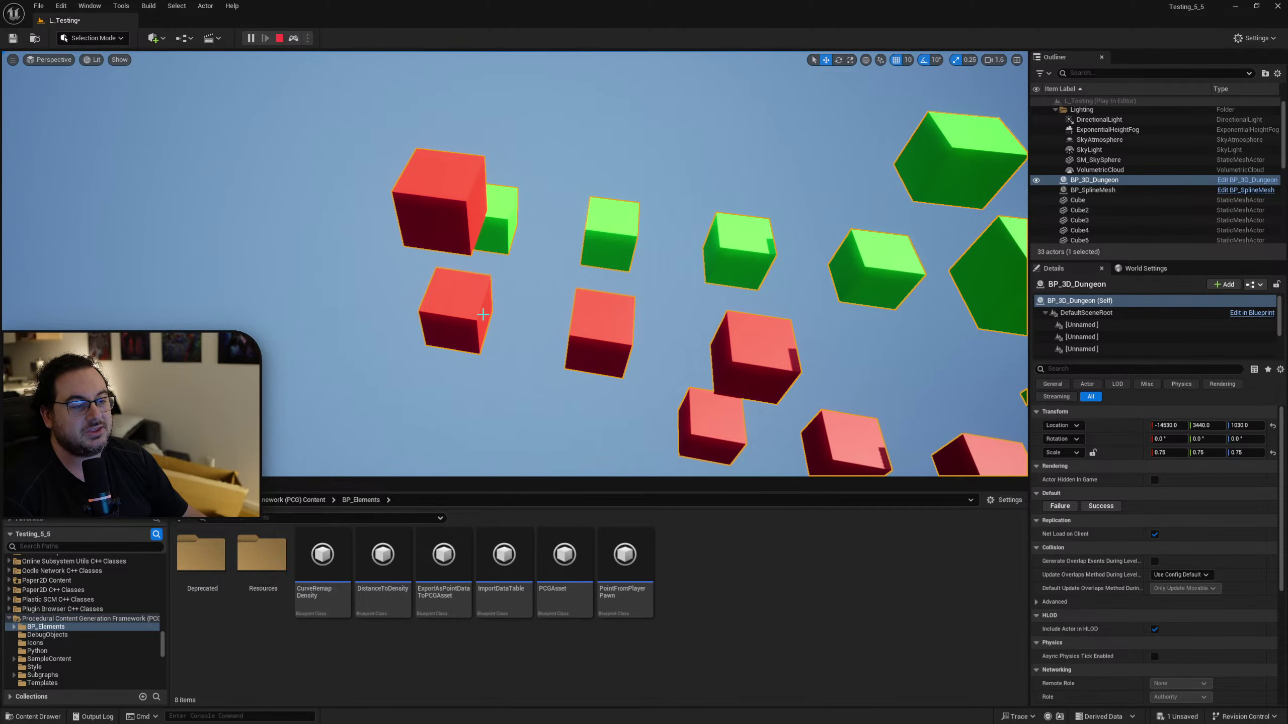
key(d)
right_drag(542, 252, 427, 239)
key(s)
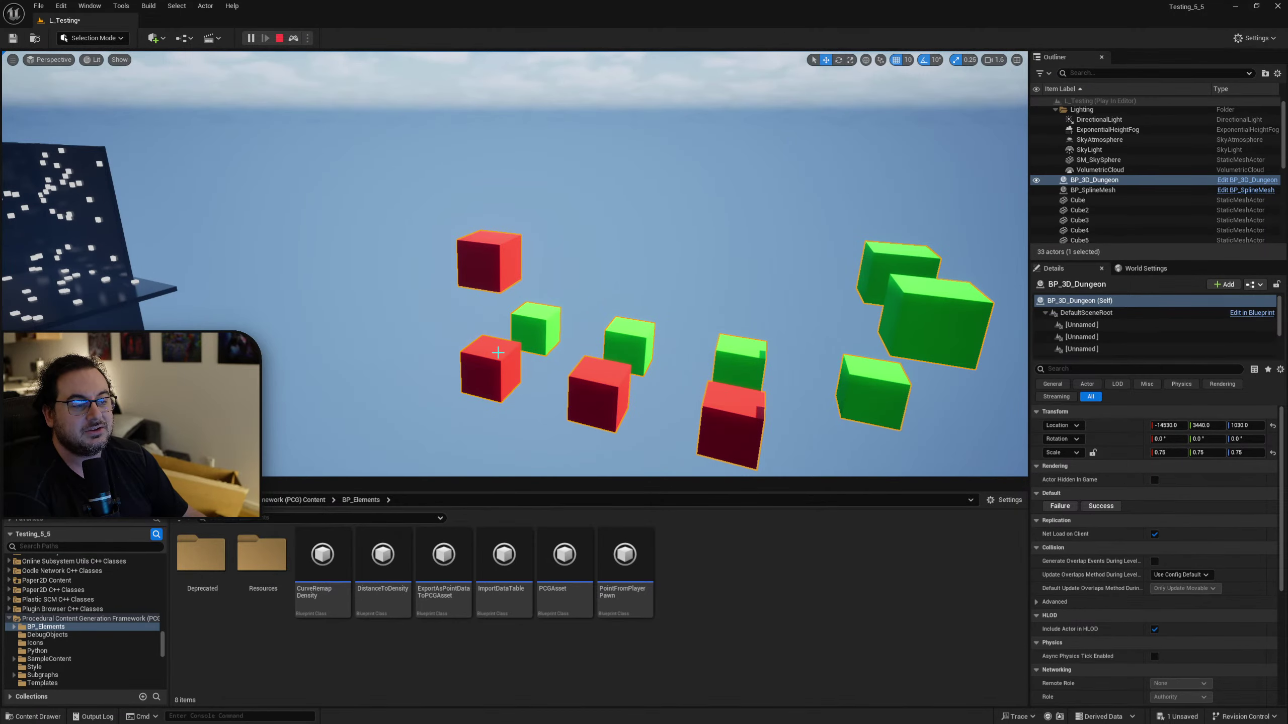
Examine the BP_3D_Dungeon layout from the opposite side, around the end of the green row and the stacked red cubes.
right_drag(505, 410, 725, 451)
key(a)
key(w)
key(a)
mouse_move(537, 395)
right_down()
mouse_move(538, 413)
mouse_move(538, 394)
right_up()
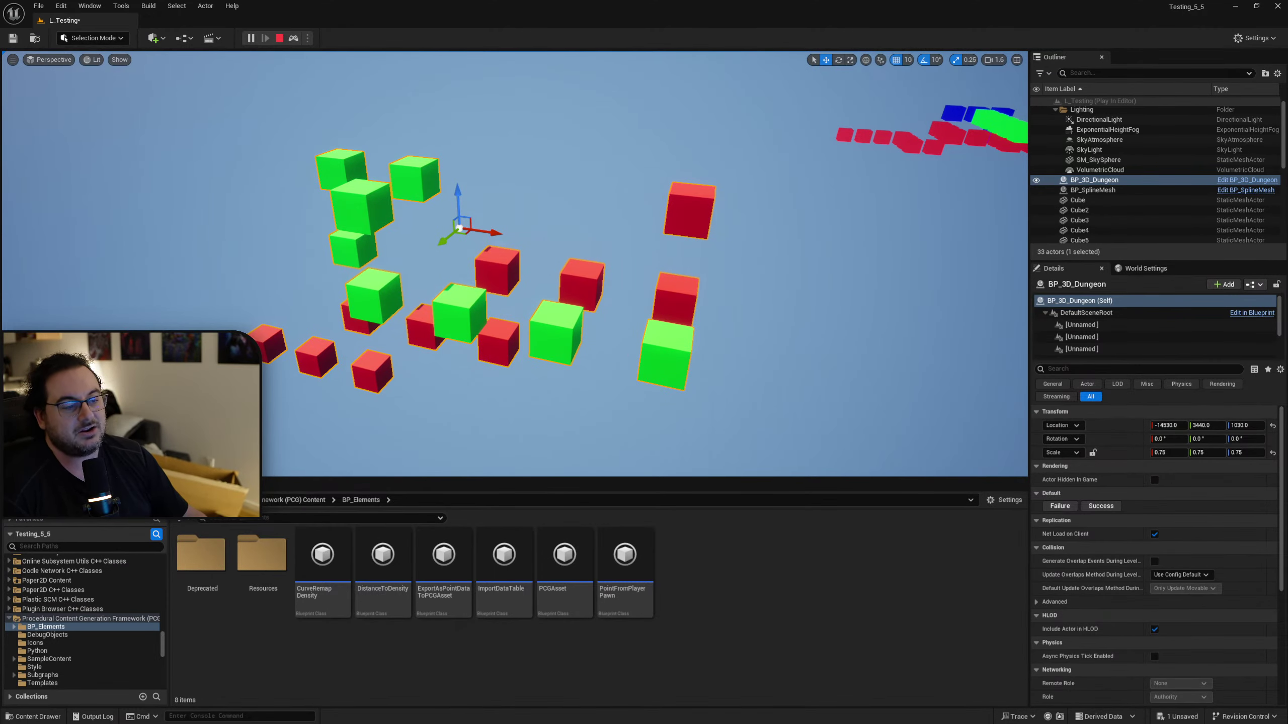
key(a)
right_drag(483, 318, 508, 375)
key(e)
key(d)
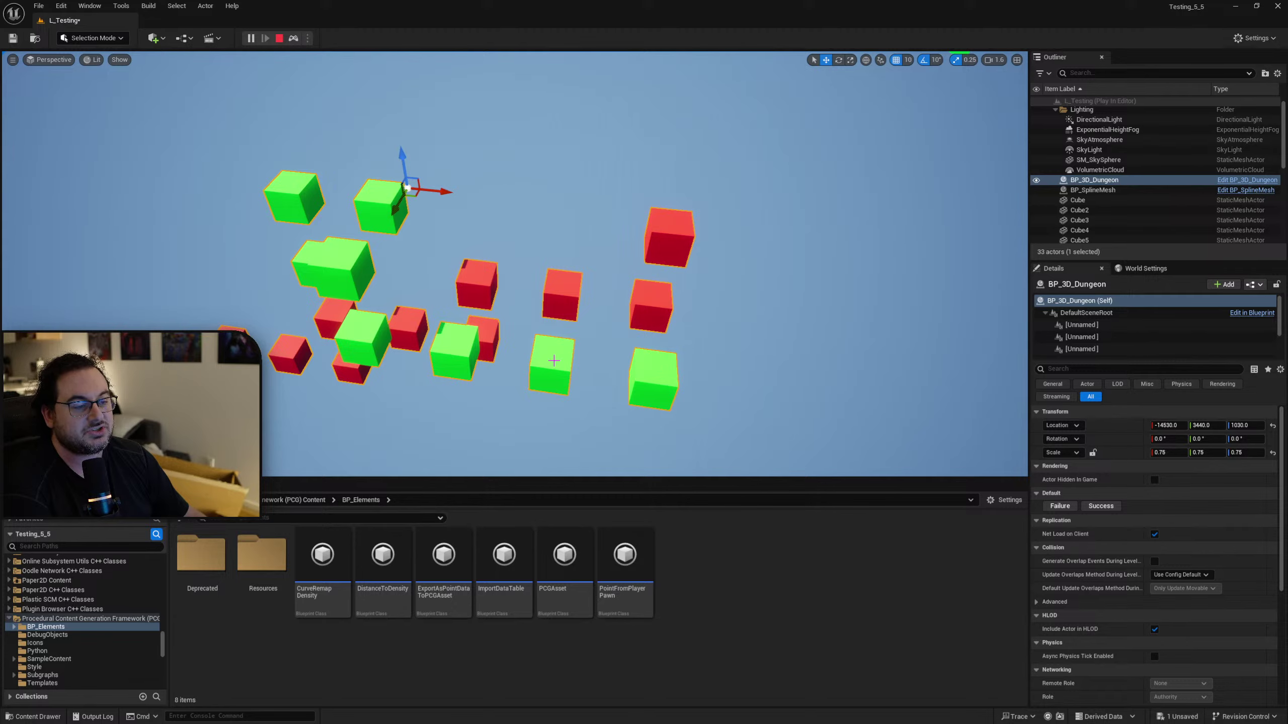
right_drag(443, 350, 492, 261)
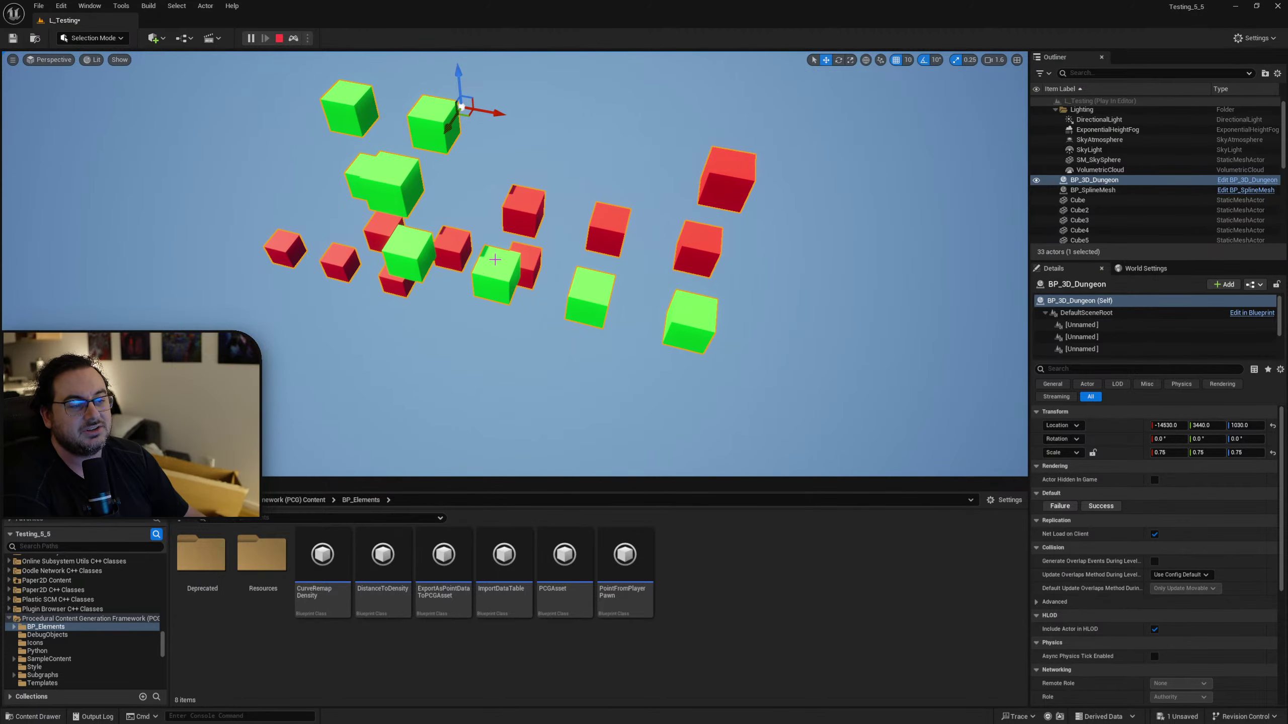
key(d)
right_drag(685, 337, 639, 345)
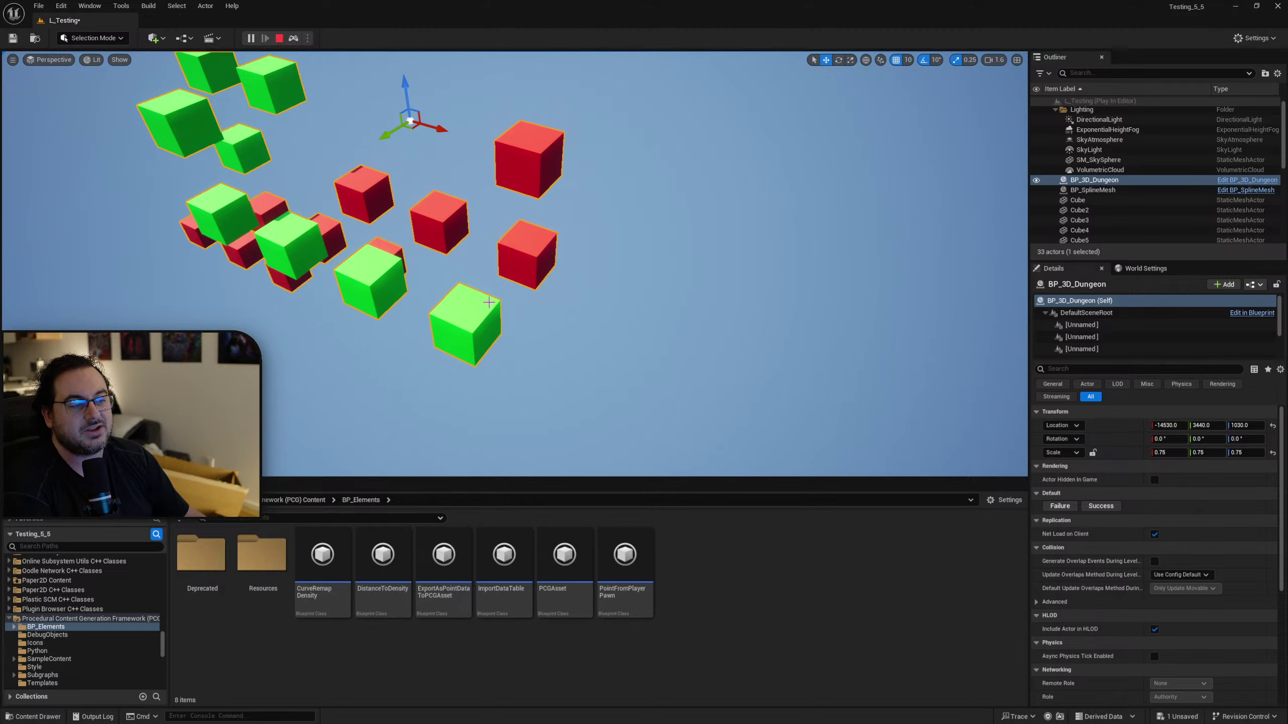
Examine the running BP_3D_Dungeon layout alongside the neighbouring raycasting and pathfinding setups, then refocus on the dungeon cubes.
key(a)
right_drag(532, 265, 529, 250)
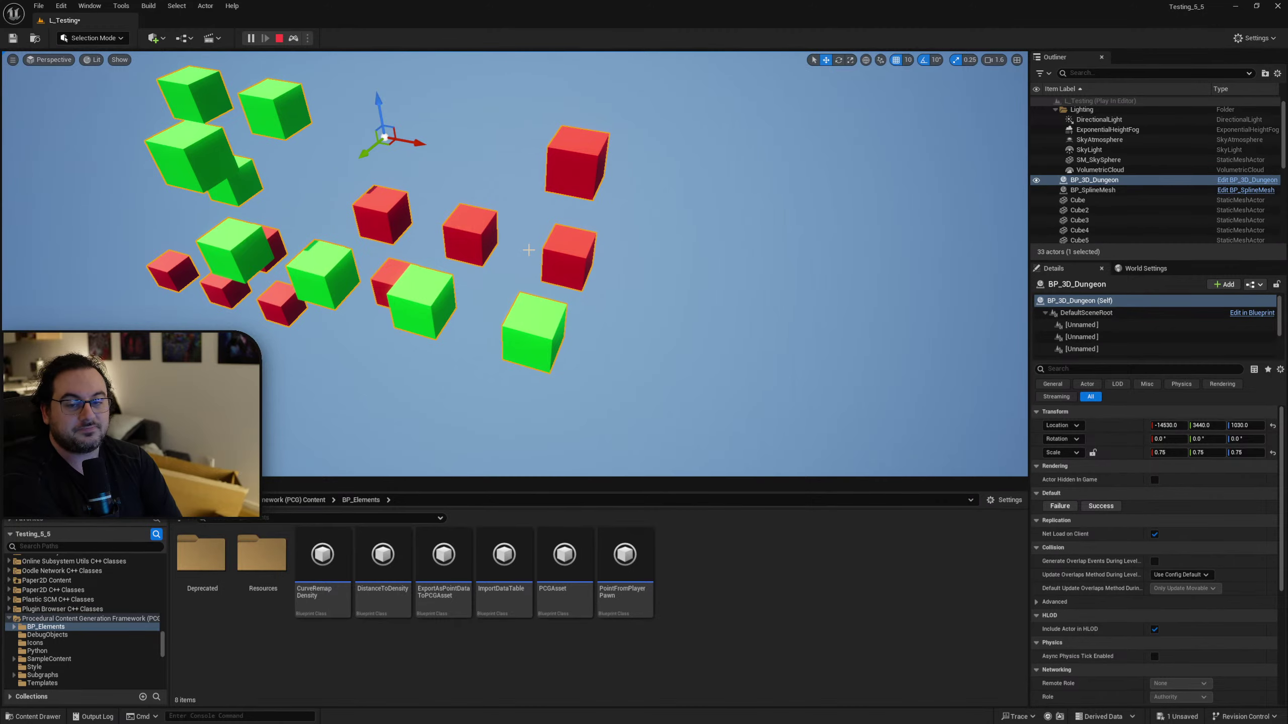
right_drag(609, 278, 821, 228)
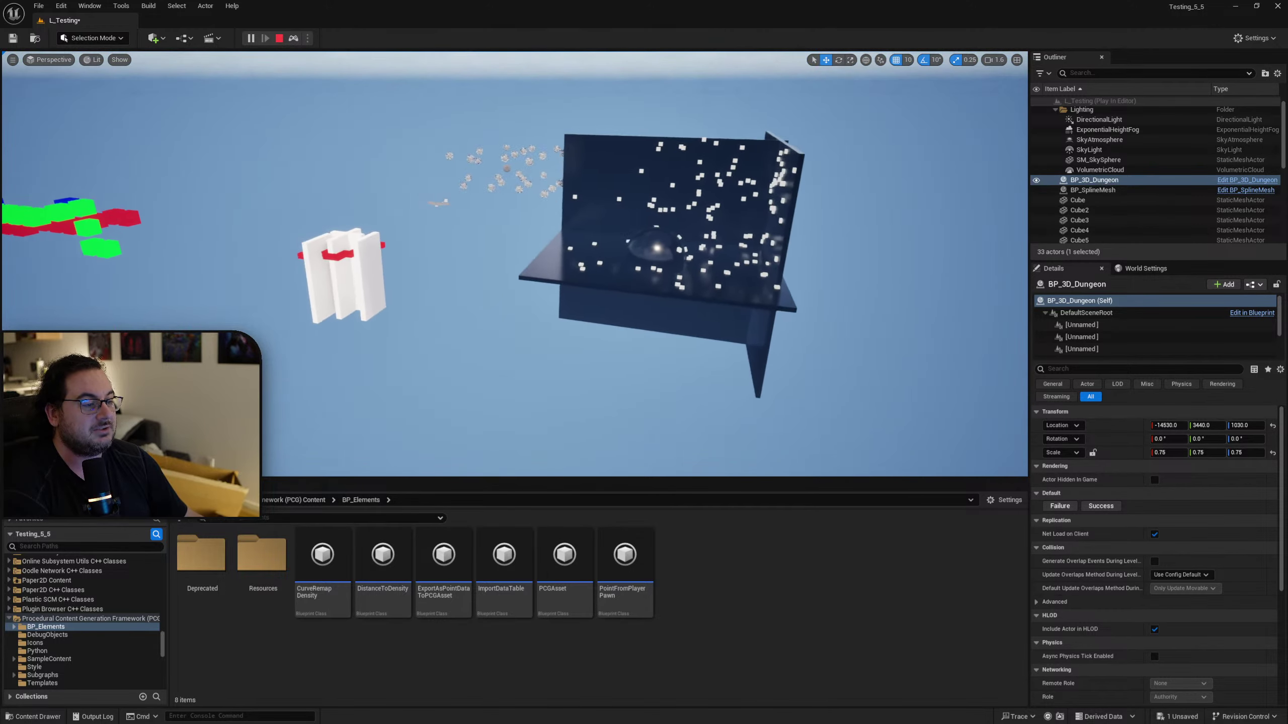
right_drag(452, 254, 391, 329)
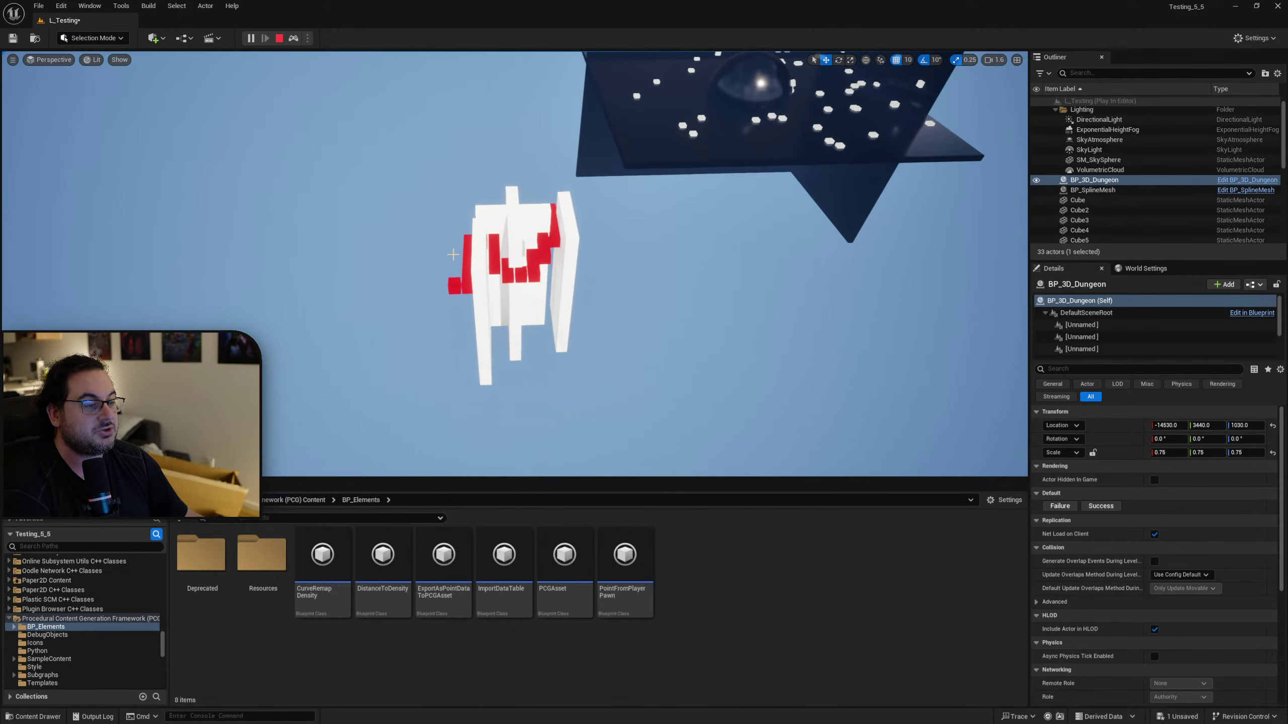
key(f)
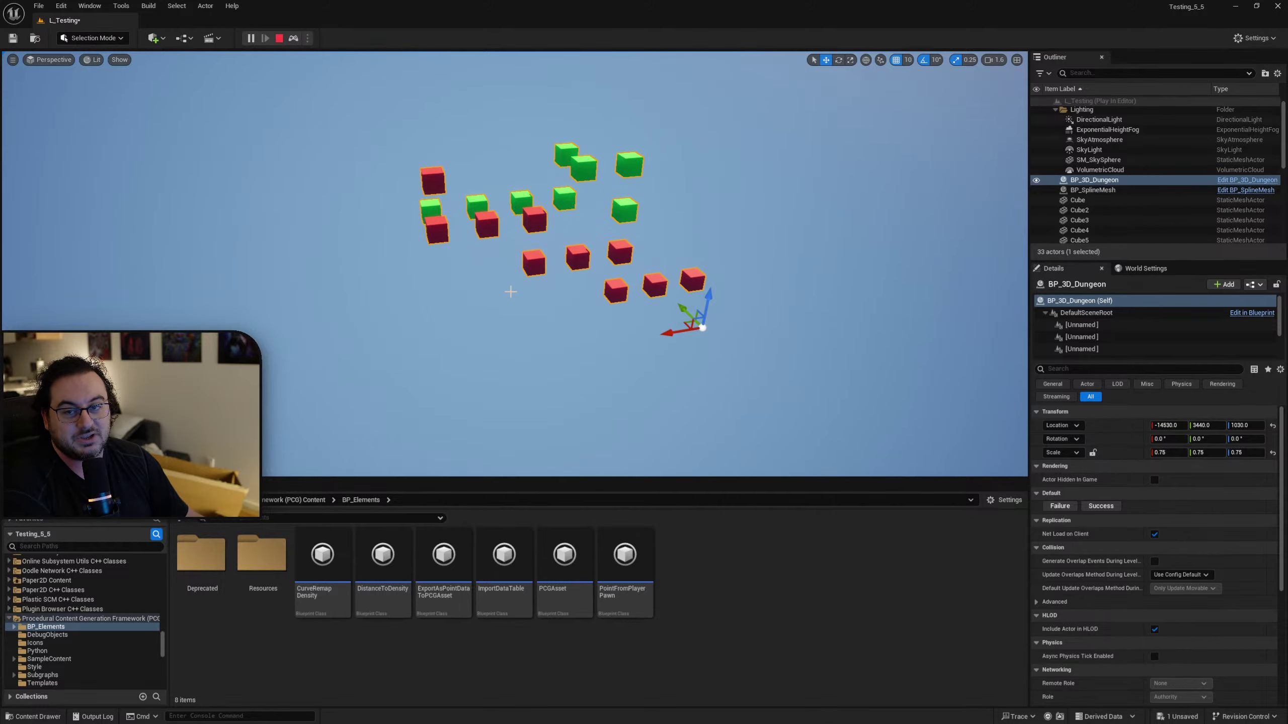
Extend the BP_SplineMesh spline from its end point with additional points so that the tube curls inward into a spiral.
right_drag(511, 292, 633, 284)
click(578, 233)
right_drag(578, 234, 527, 272)
click(452, 175)
right_drag(452, 176, 455, 140)
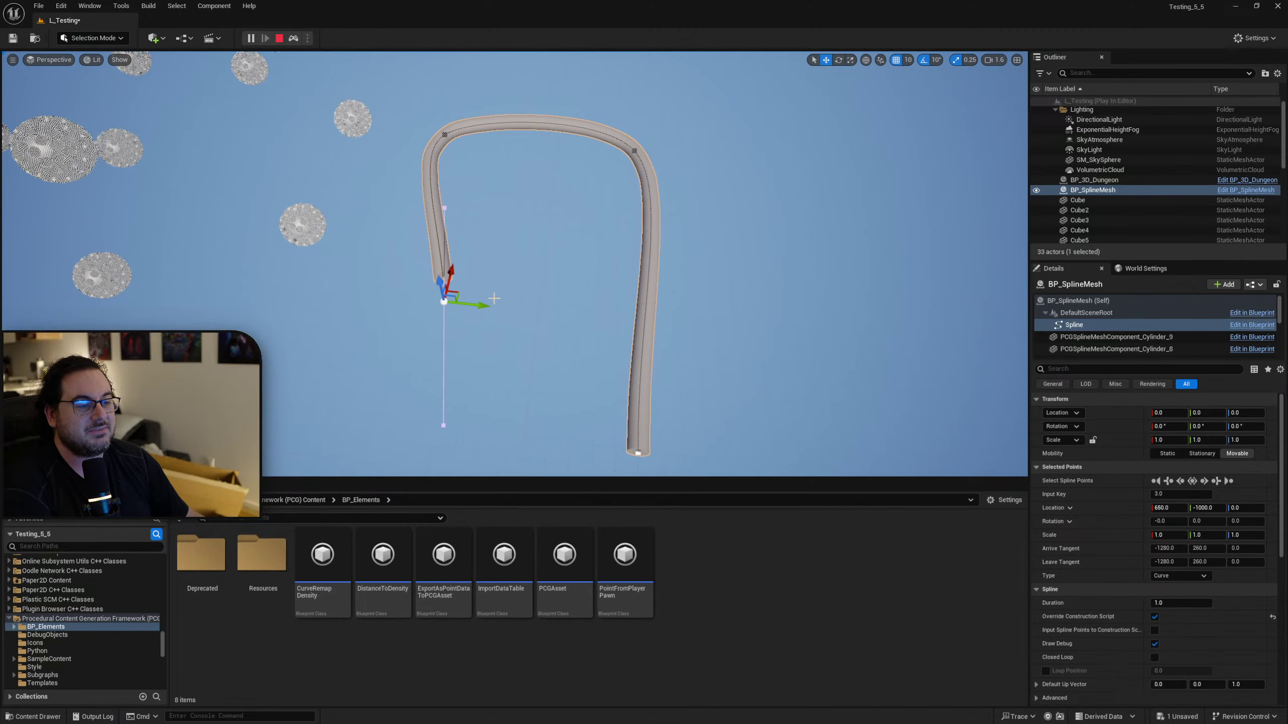
alt+drag(494, 298, 626, 338)
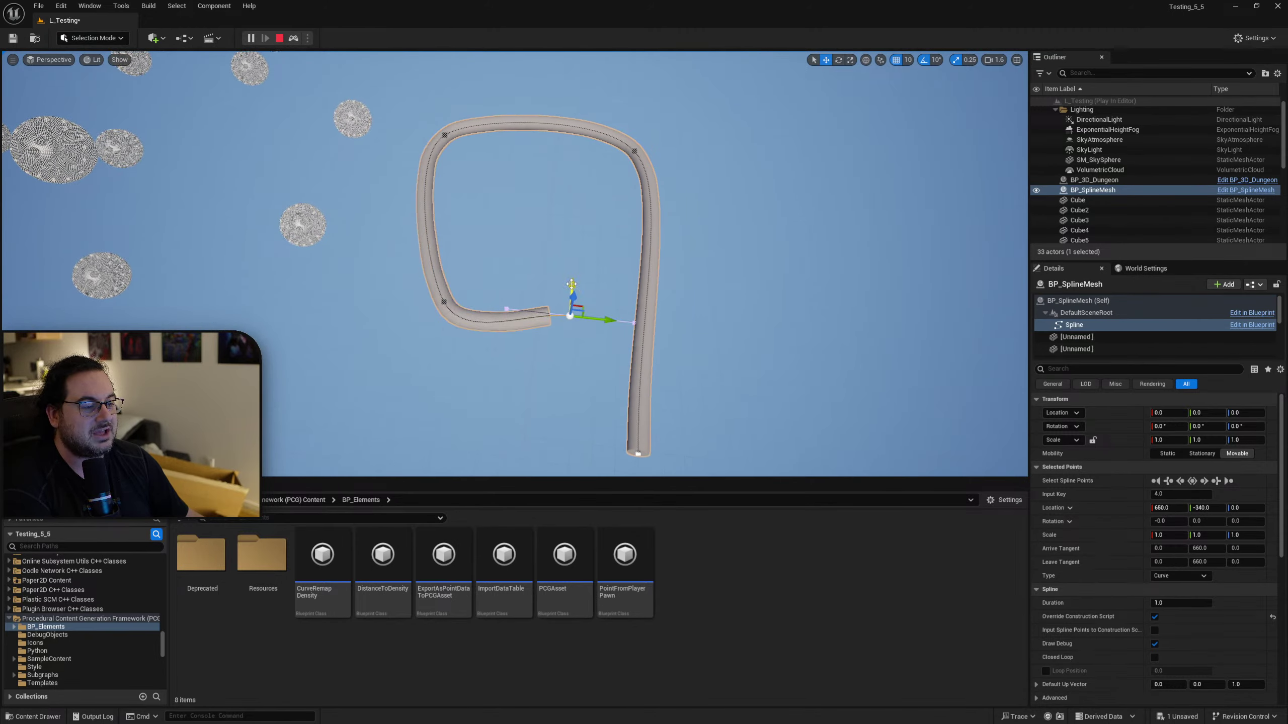
alt+drag(571, 284, 530, 165)
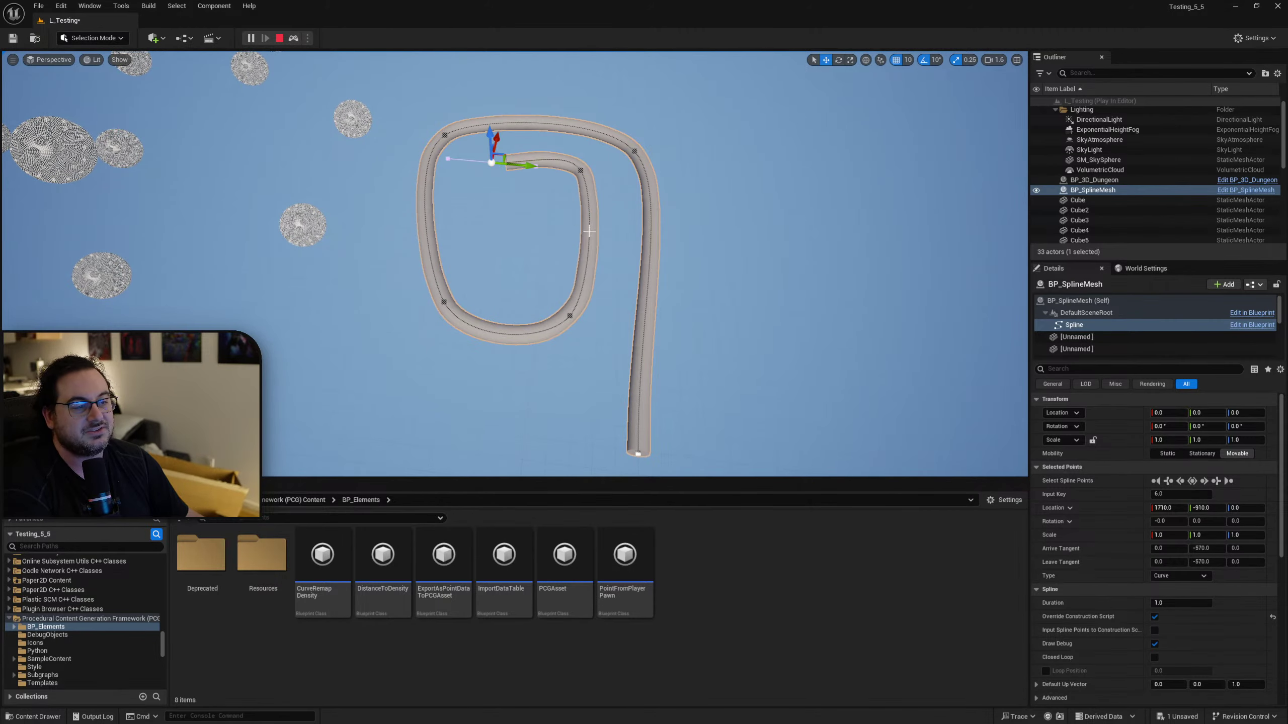
right_drag(530, 165, 403, 107)
right_drag(795, 256, 659, 163)
drag(753, 267, 721, 275)
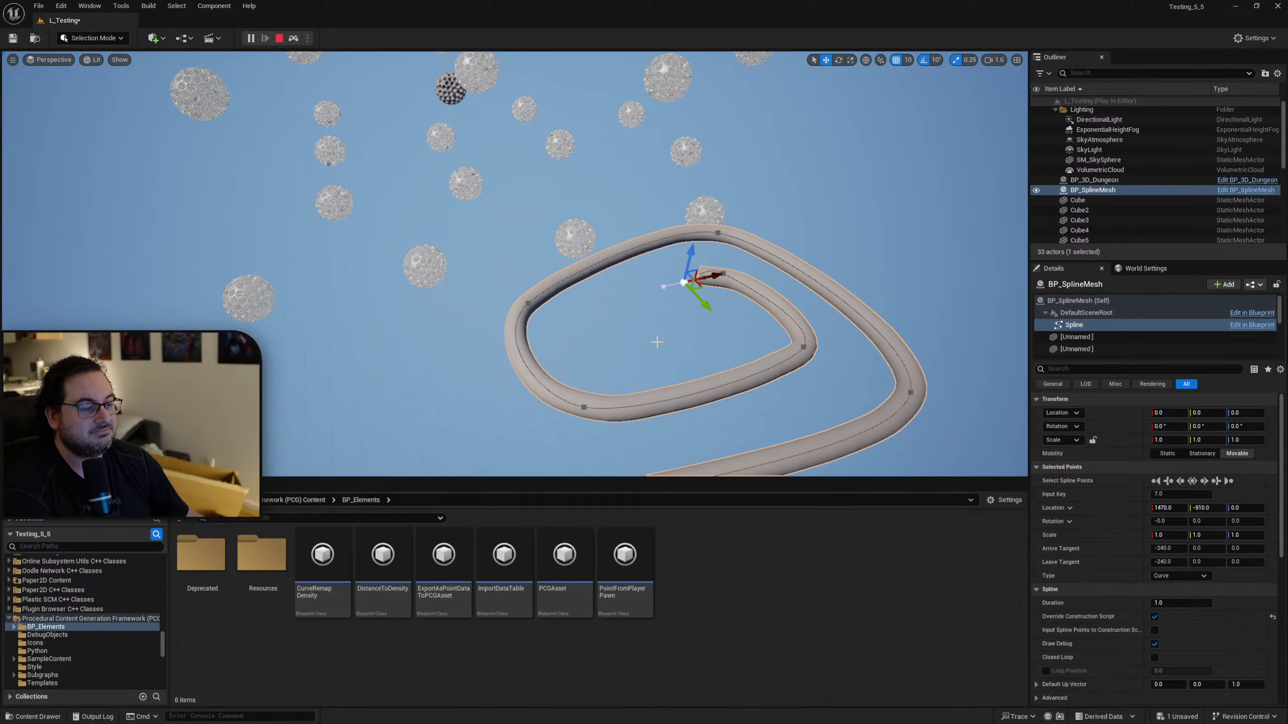
View the connected dungeon cubes once more and close the Testing_5_5 project without saving L_Testing.
click(665, 348)
mouse_move(665, 348)
right_down()
mouse_move(522, 292)
mouse_move(634, 287)
mouse_move(492, 279)
mouse_move(532, 280)
mouse_move(514, 299)
mouse_move(376, 253)
mouse_move(548, 261)
mouse_move(609, 248)
mouse_move(593, 284)
mouse_move(695, 269)
mouse_move(831, 299)
mouse_move(828, 266)
mouse_move(959, 289)
mouse_move(1022, 261)
mouse_move(694, 349)
mouse_move(702, 367)
mouse_move(688, 353)
right_up()
key(s)
key(w)
key(w)
key(w)
key(s)
key(w)
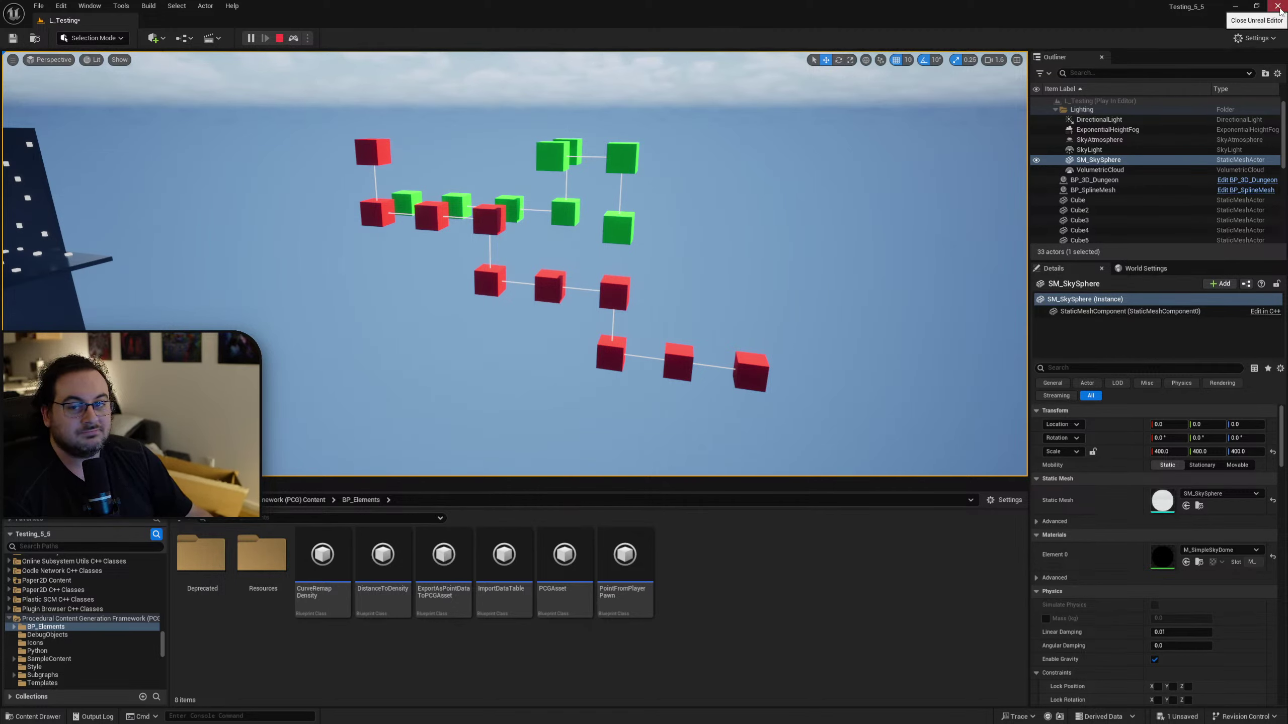
click(1278, 7)
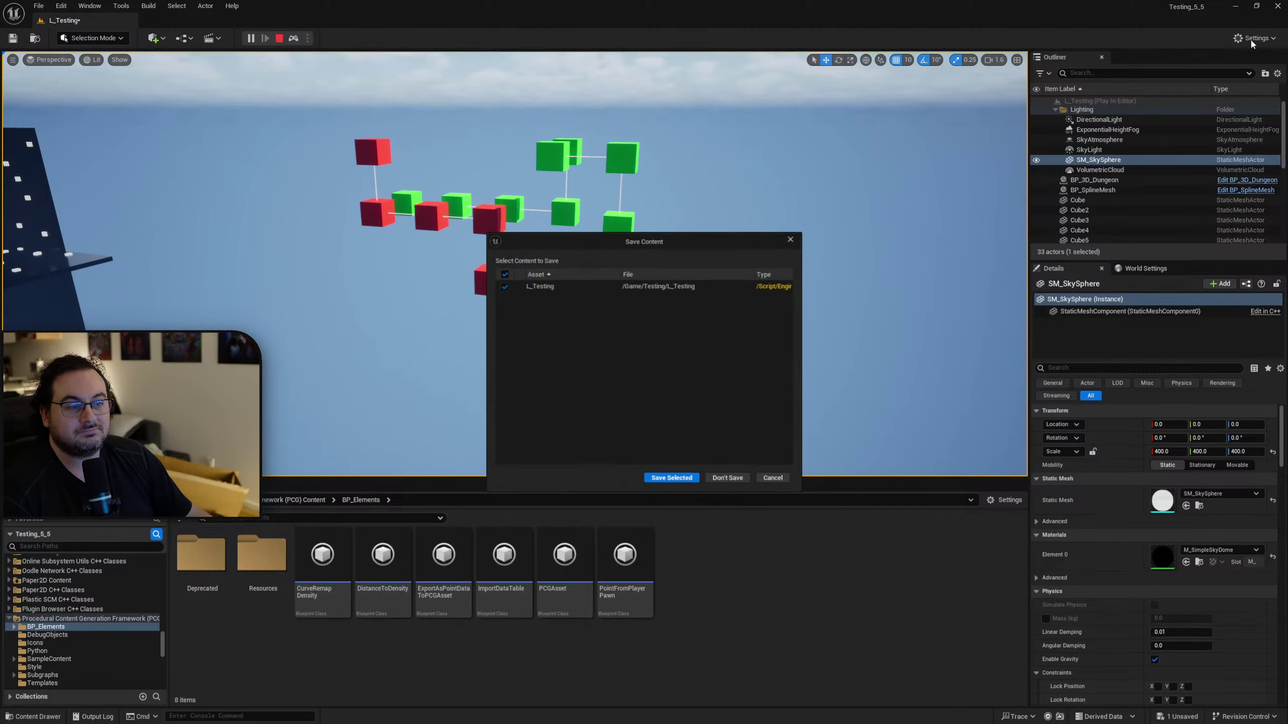
click(728, 484)
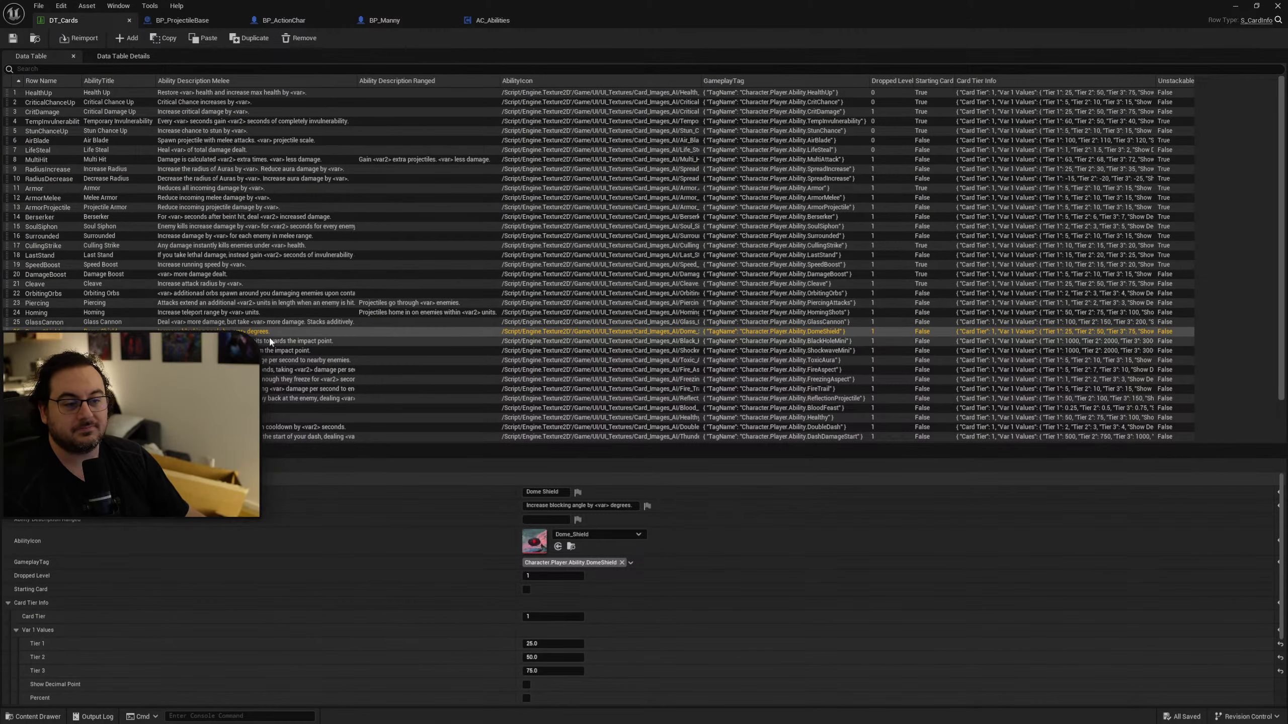
Check the Mini Black Hole row in DT_Cards and the ability tag list in BP_Manny's Activate Cards by Tag function.
click(267, 343)
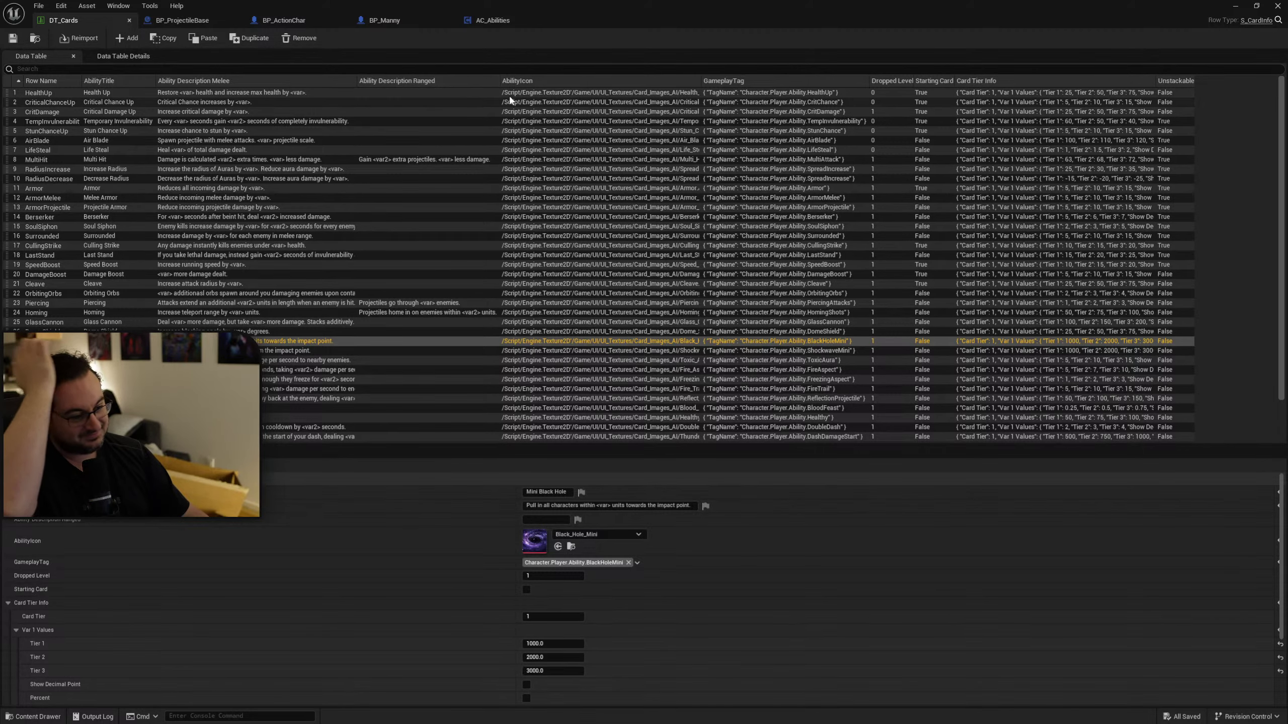
click(384, 21)
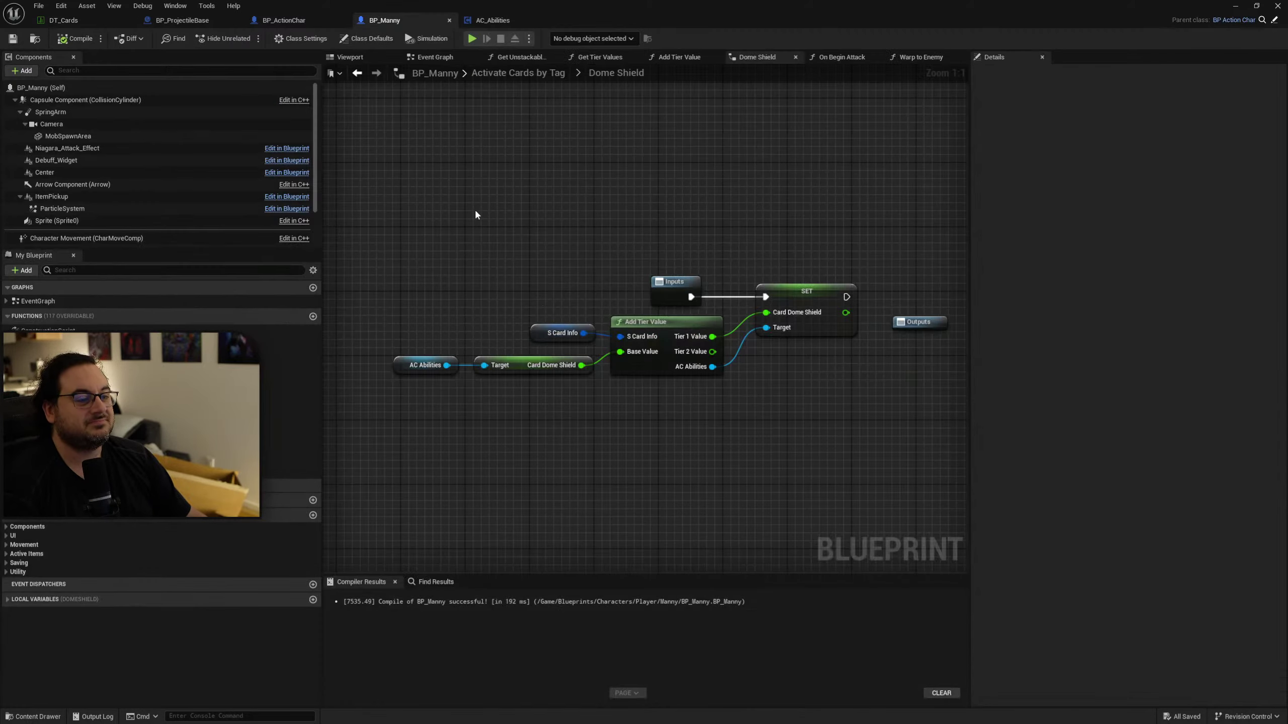
key(alt+Left)
right_drag(538, 380, 690, 282)
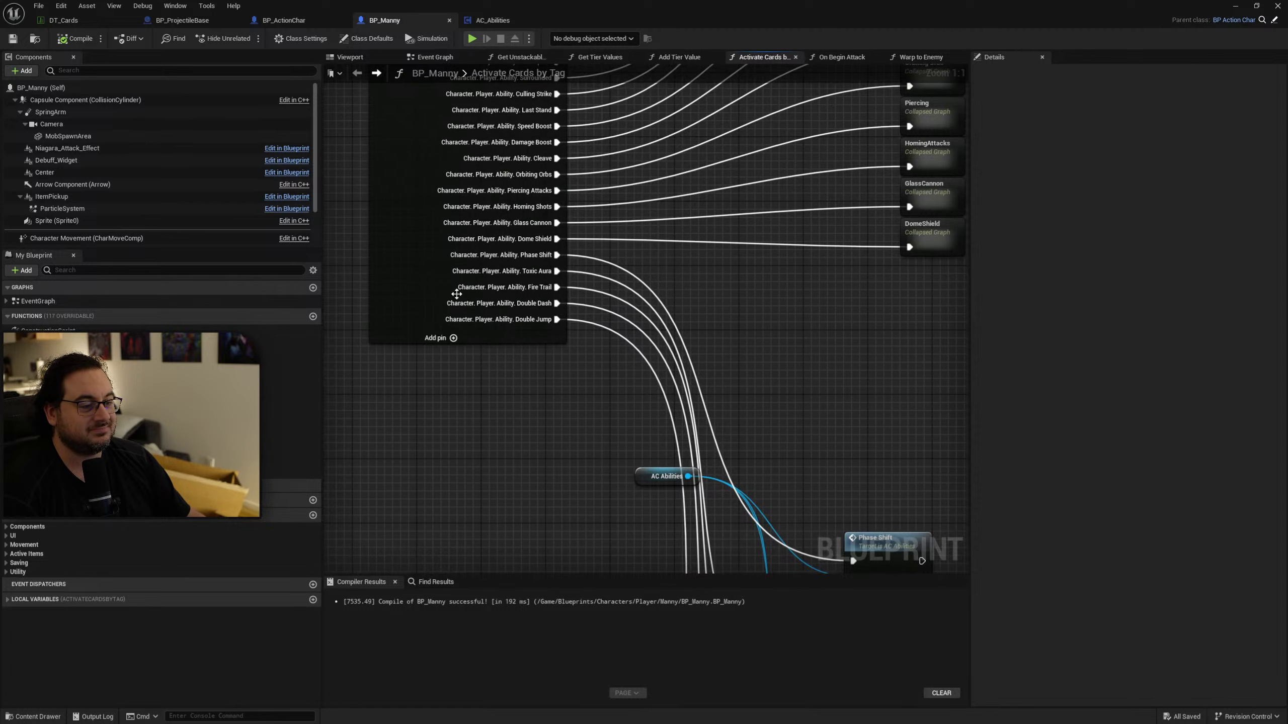
Look through the ability sections of the AC_Abilities Event Graph, with the Card variables category collapsed.
click(496, 21)
scroll(61, 254, up, 4)
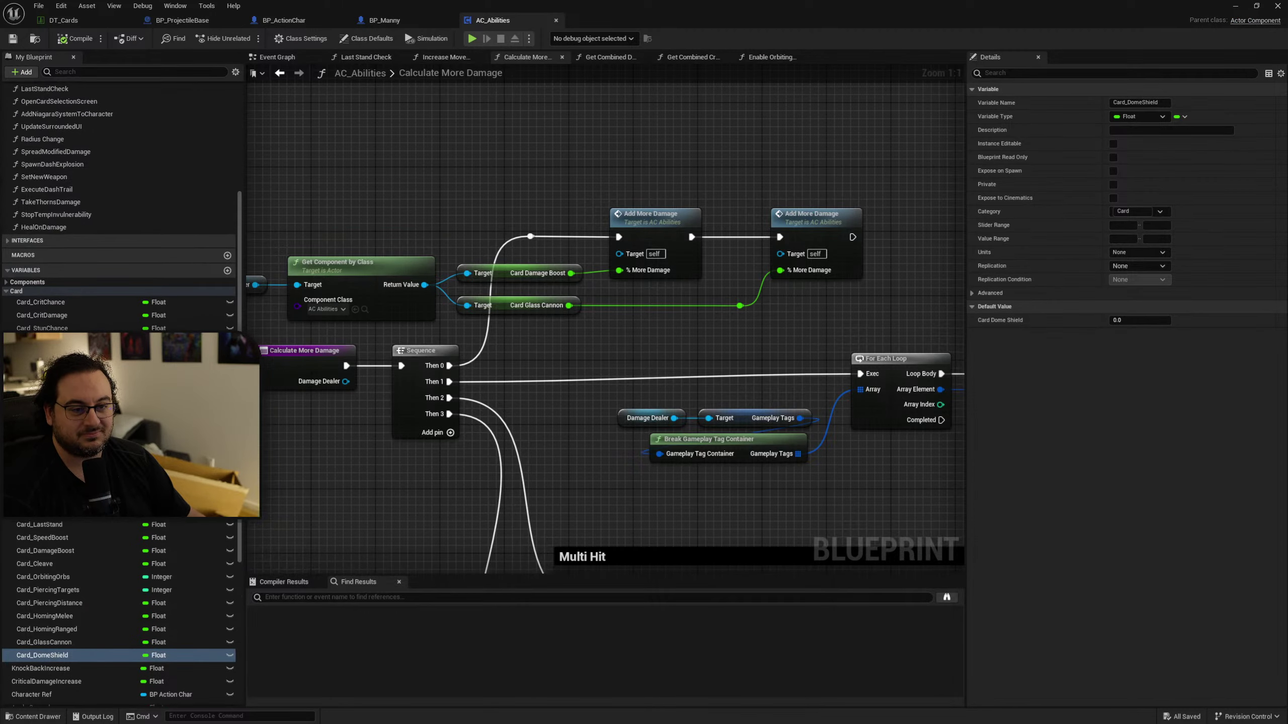
click(6, 291)
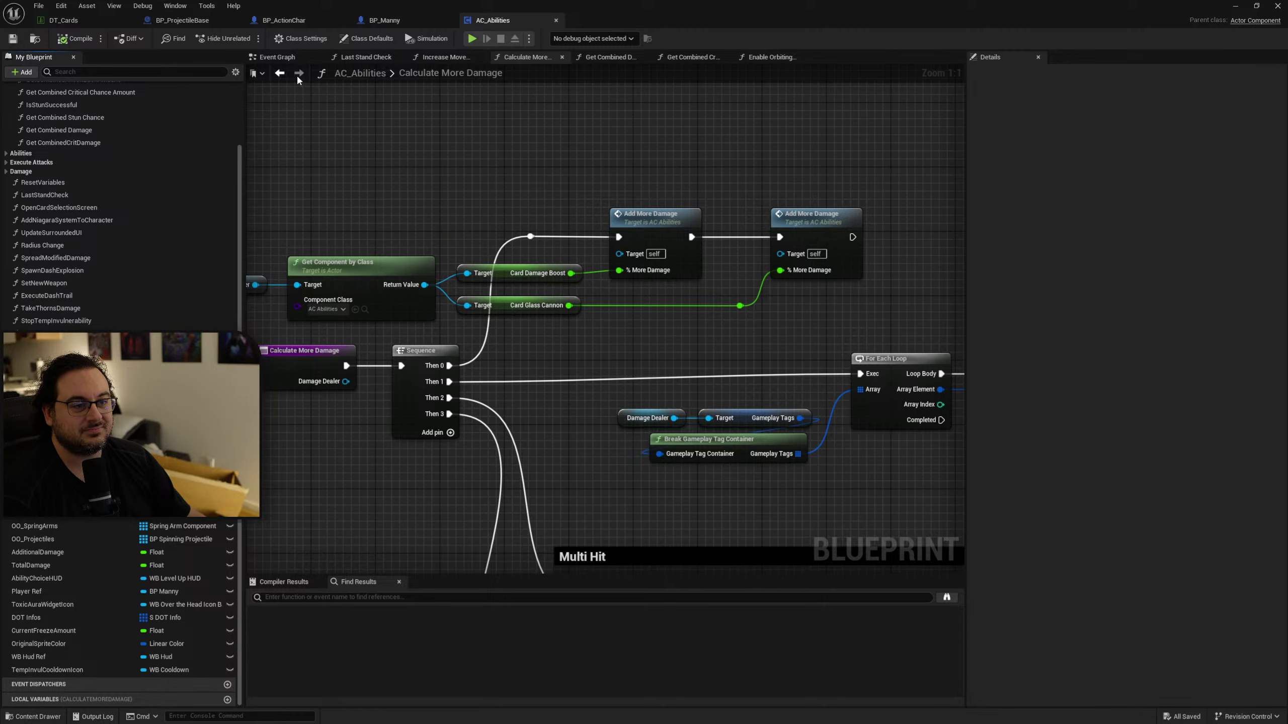
click(278, 57)
scroll(650, 282, down, 6)
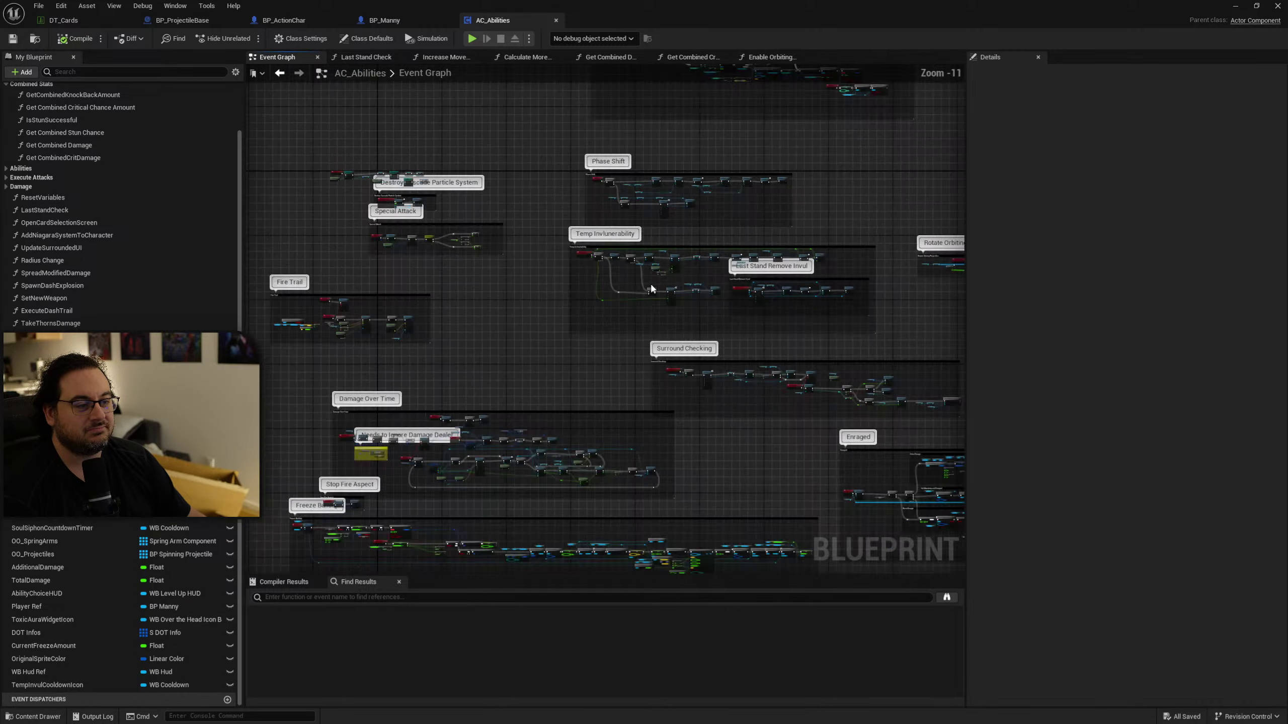
right_drag(650, 283, 712, 248)
scroll(712, 249, up, 3)
right_drag(731, 336, 646, 350)
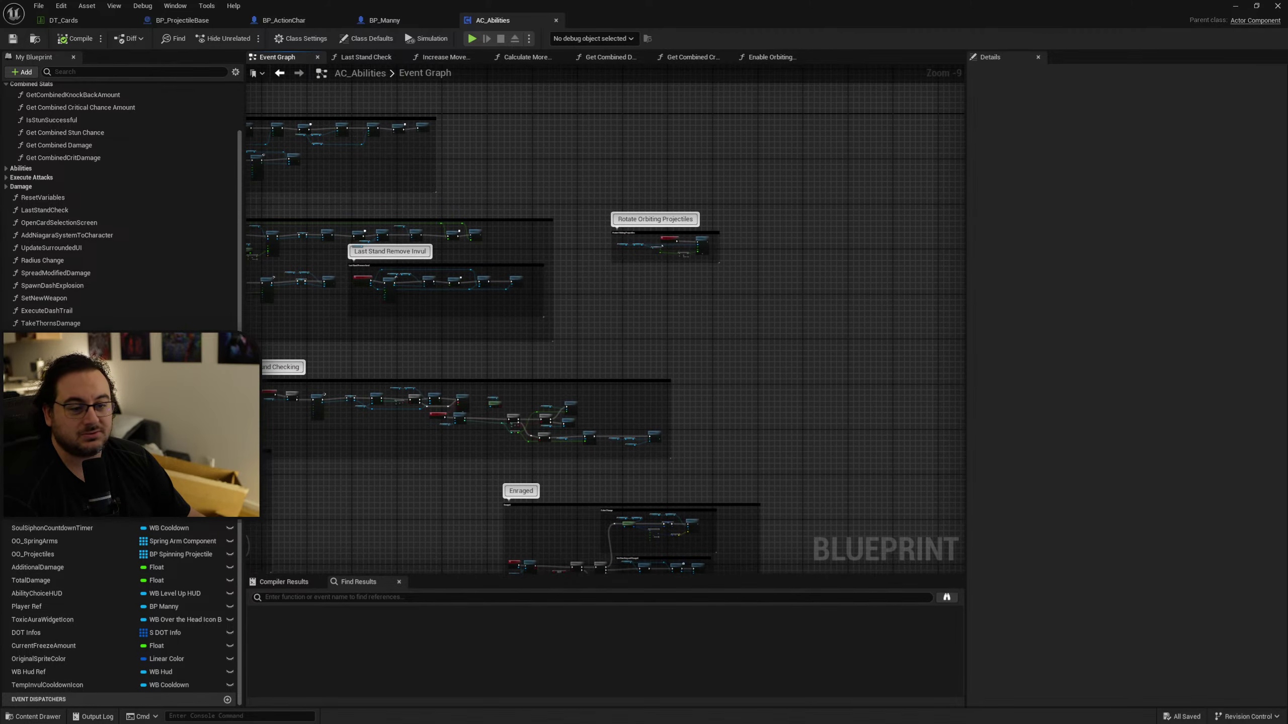
Open the GravityLaunch function in AC_Abilities, examine its Push Out section, and align the Gravity Object node with Get Actor Location.
scroll(7, 252, up, 2)
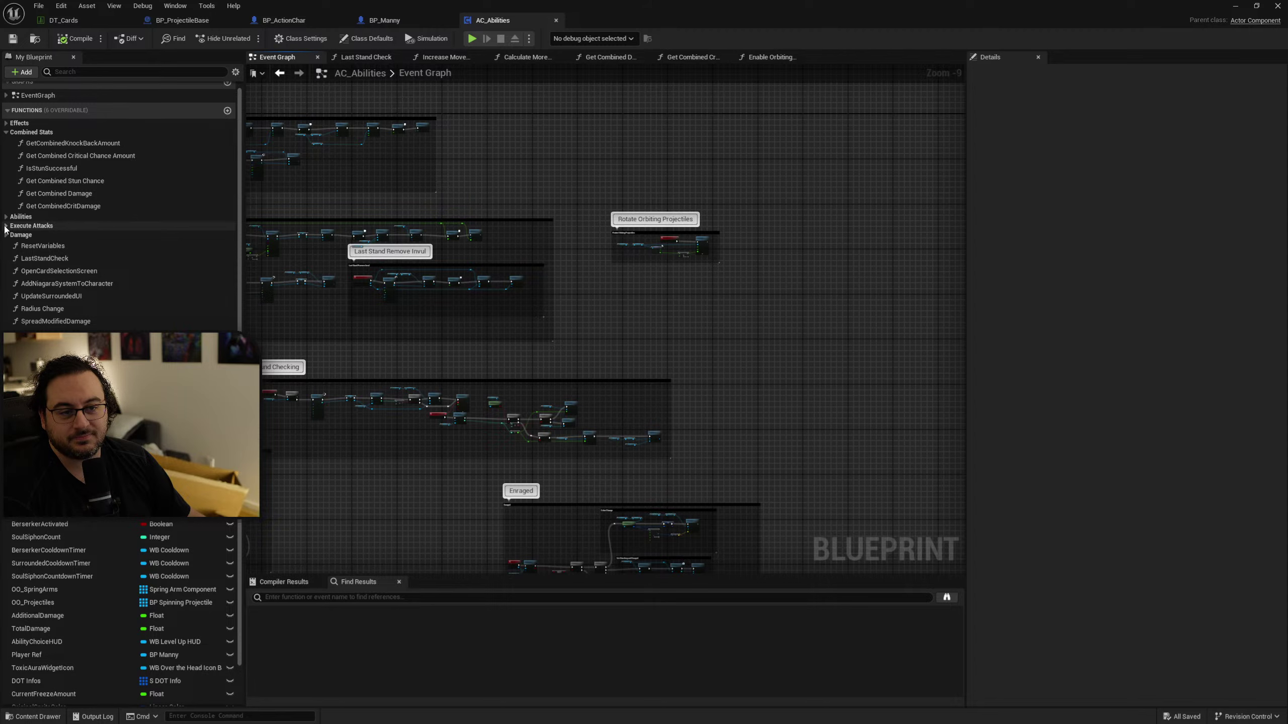
click(6, 217)
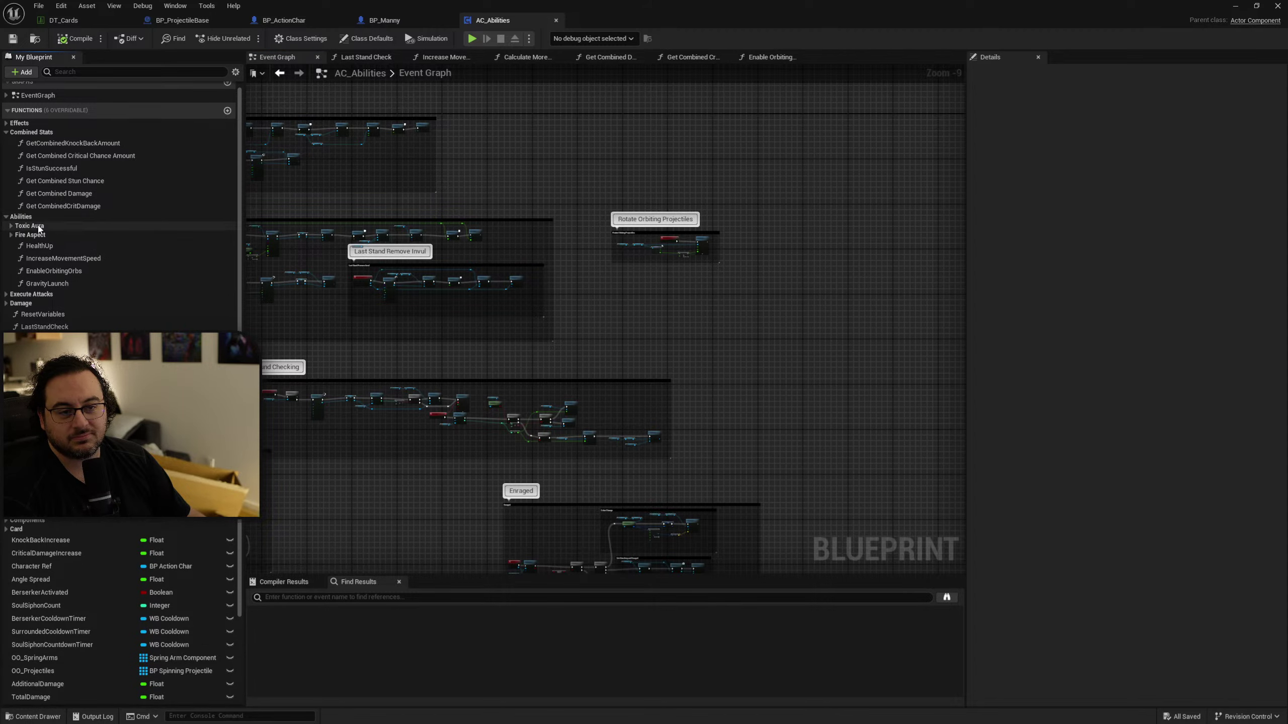
click(75, 284)
double_click(75, 284)
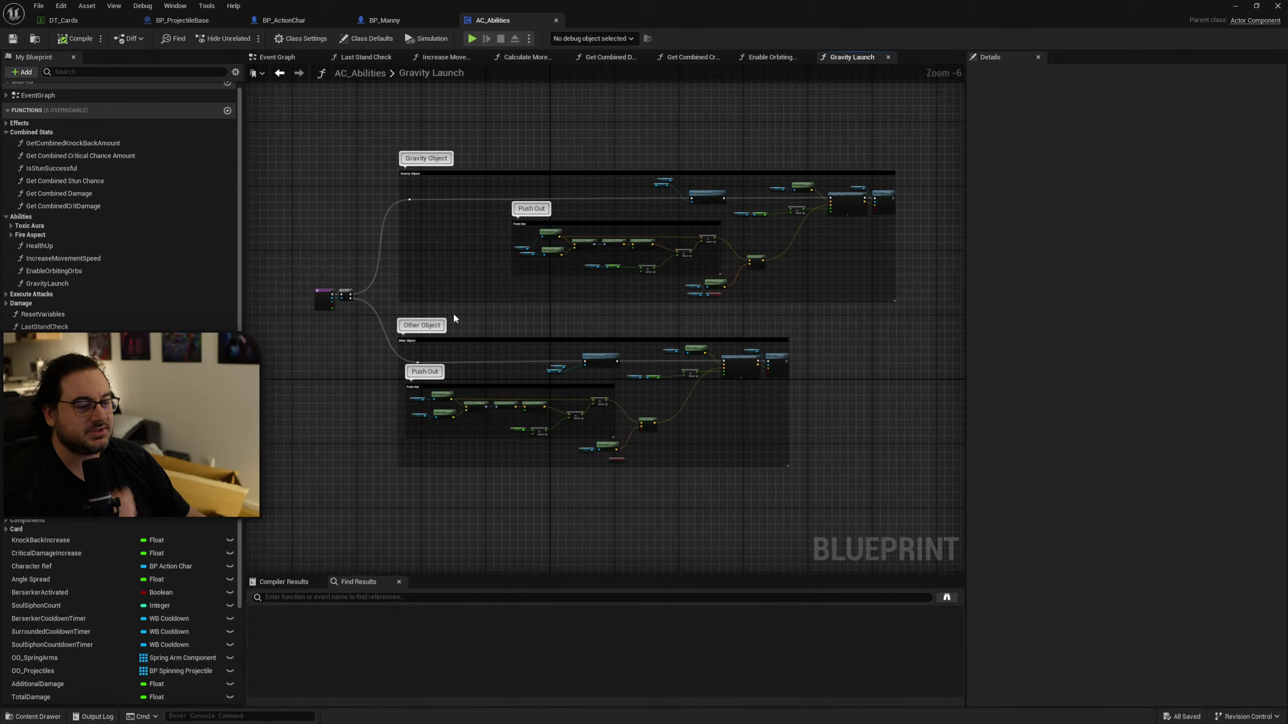
scroll(436, 191, up, 5)
scroll(436, 191, up, 1)
right_drag(501, 301, 287, 281)
scroll(664, 278, down, 2)
right_drag(681, 304, 592, 281)
scroll(590, 281, up, 3)
drag(434, 361, 451, 316)
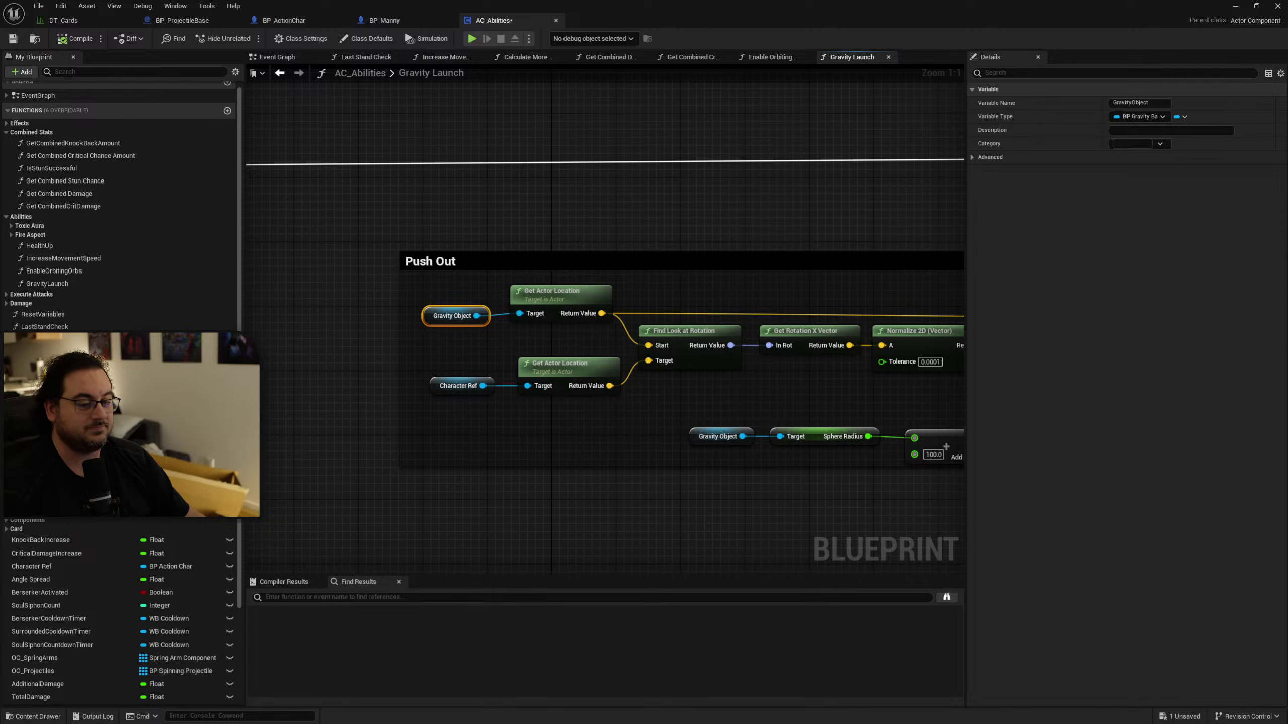
Duplicate the Card_DomeShield variable in the Card category and name the copy Card_GravityPush.
click(73, 527)
scroll(75, 528, down, 6)
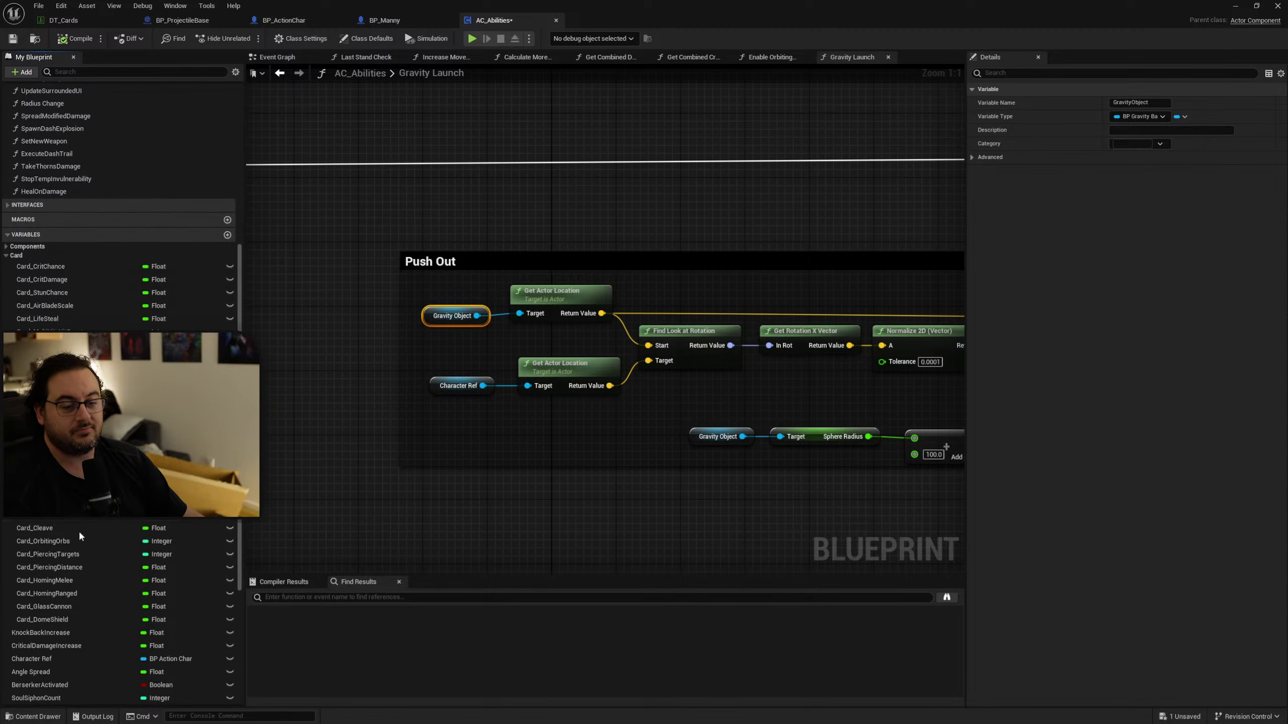
click(102, 509)
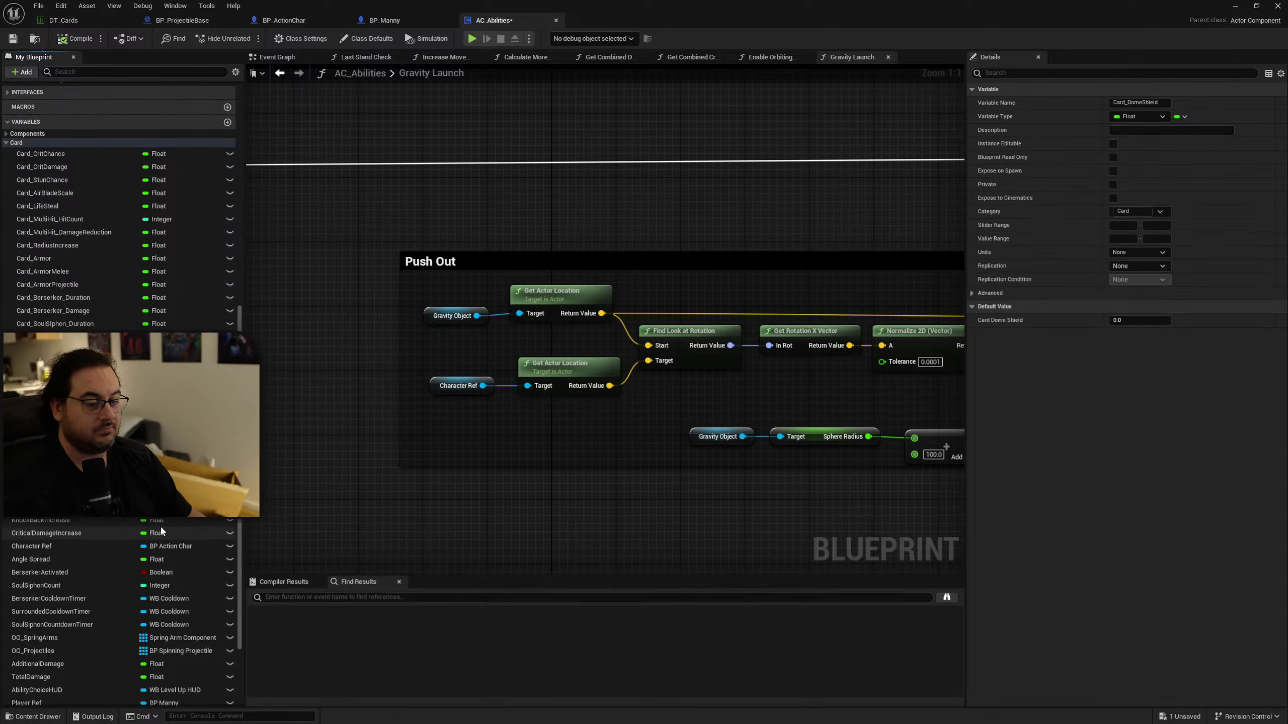
key(ctrl+d)
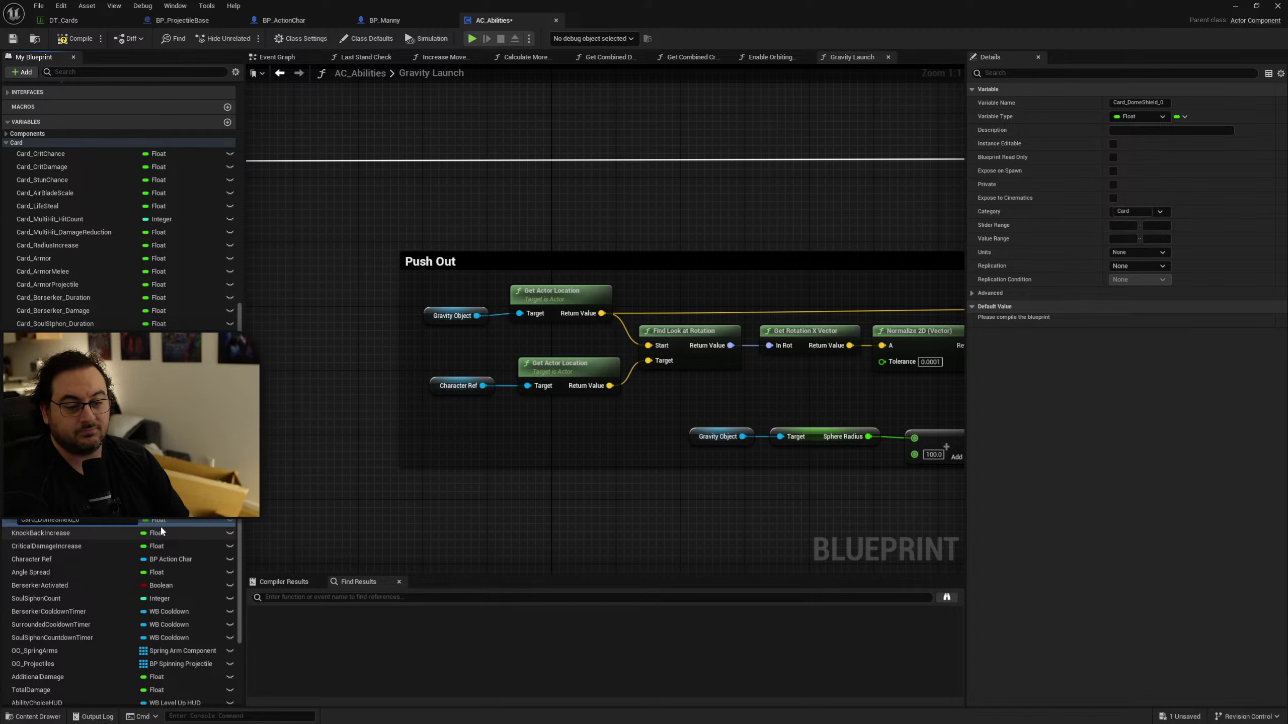
text(Card_Gra)
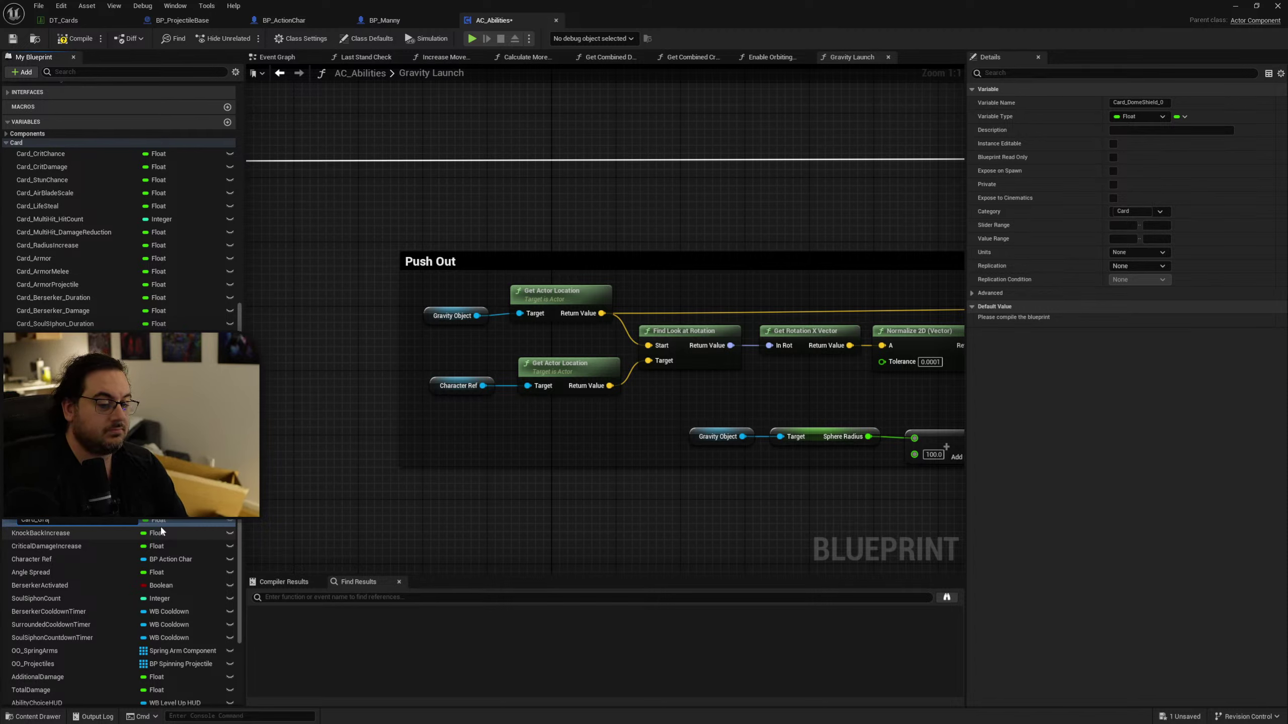
text(vityPush)
key(Return)
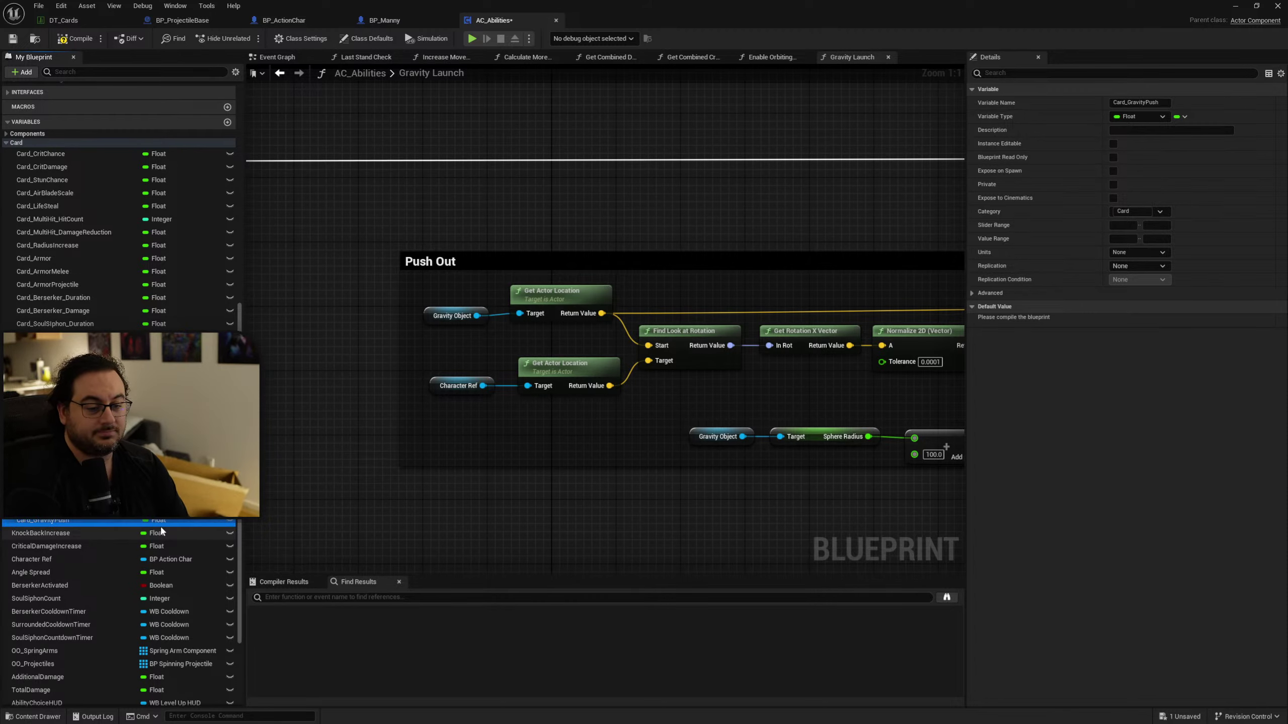
Check the card naming in DT_Cards and rename the Card_GravityPush variable to Card_Blackhole.
click(57, 21)
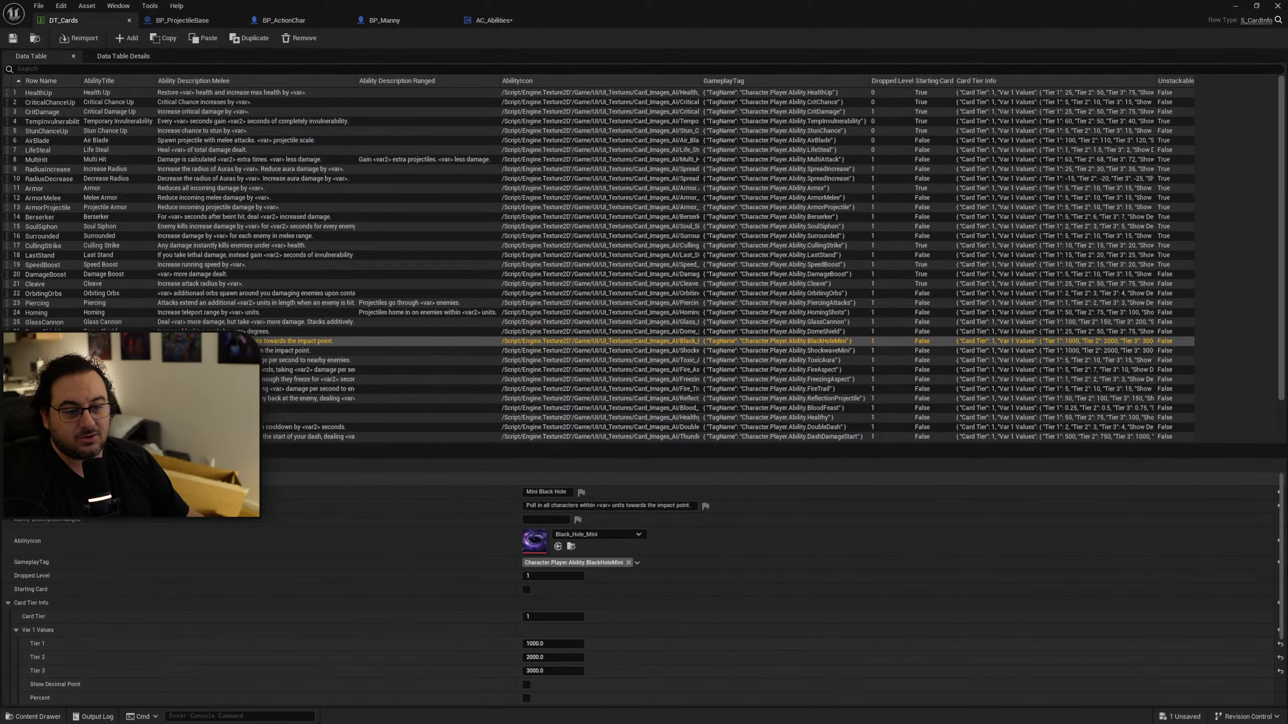
click(404, 21)
click(486, 20)
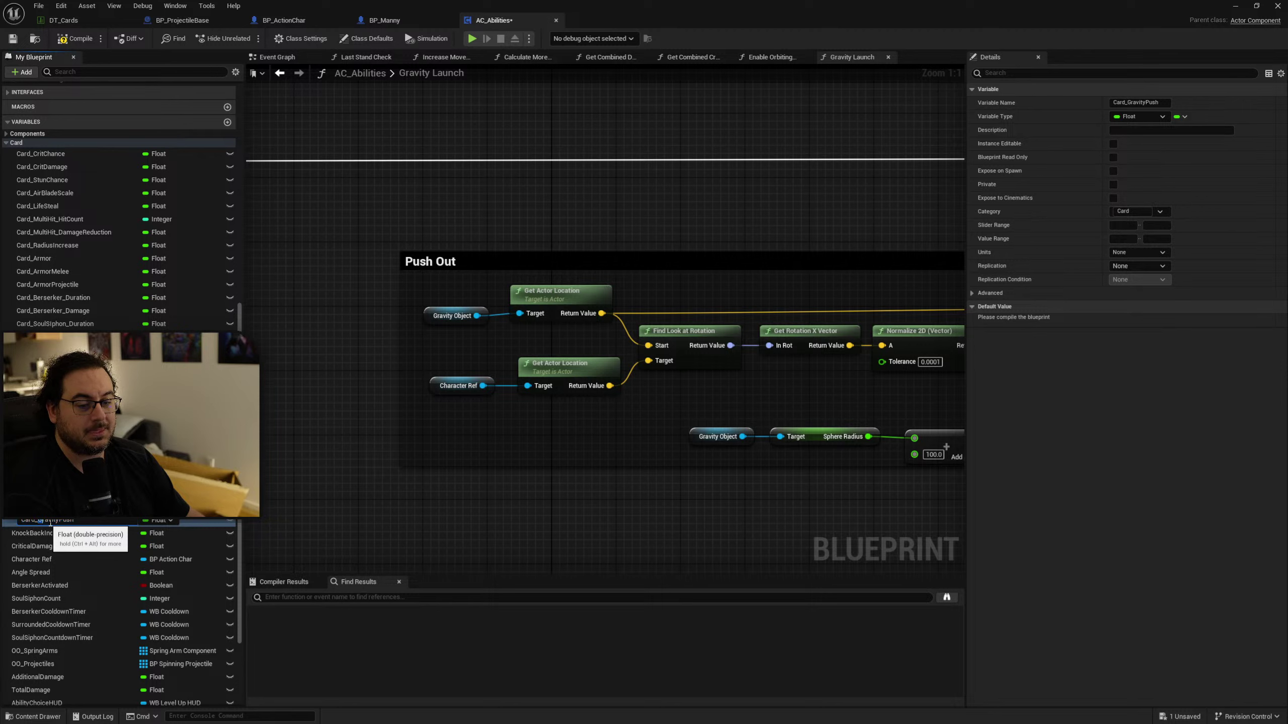
drag(40, 522, 149, 522)
text(Black)
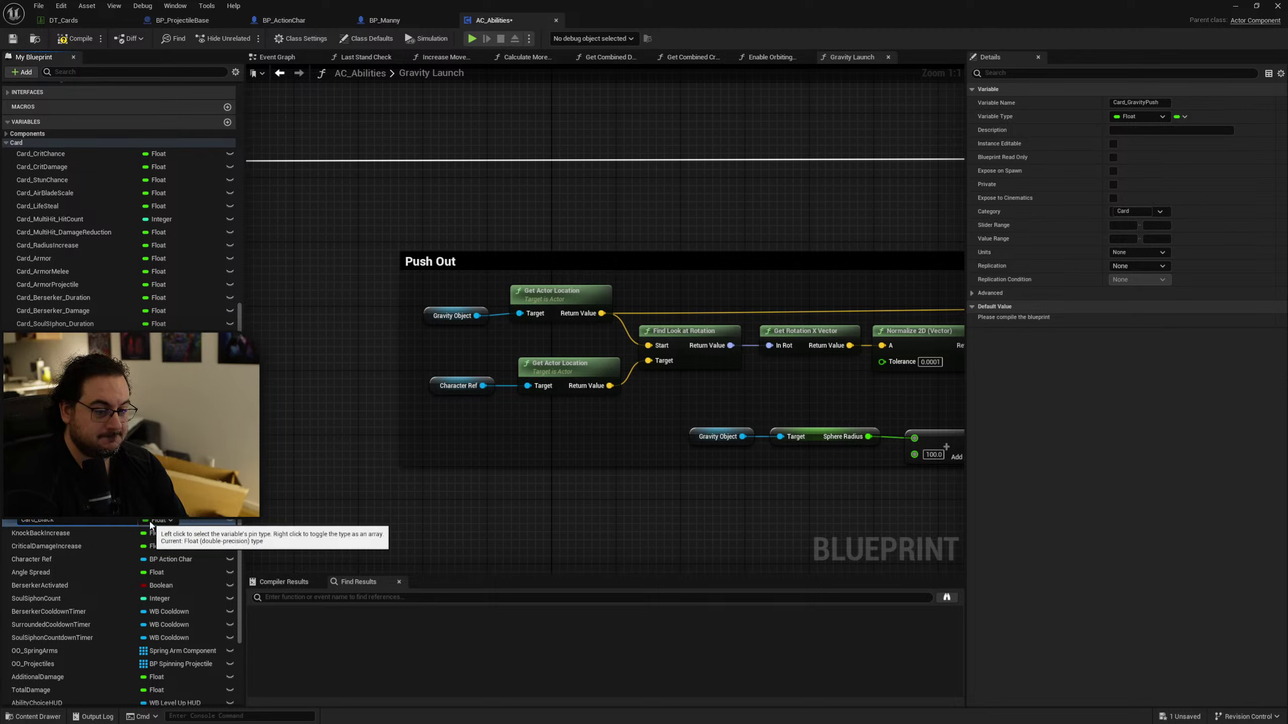
text(hole)
key(Return)
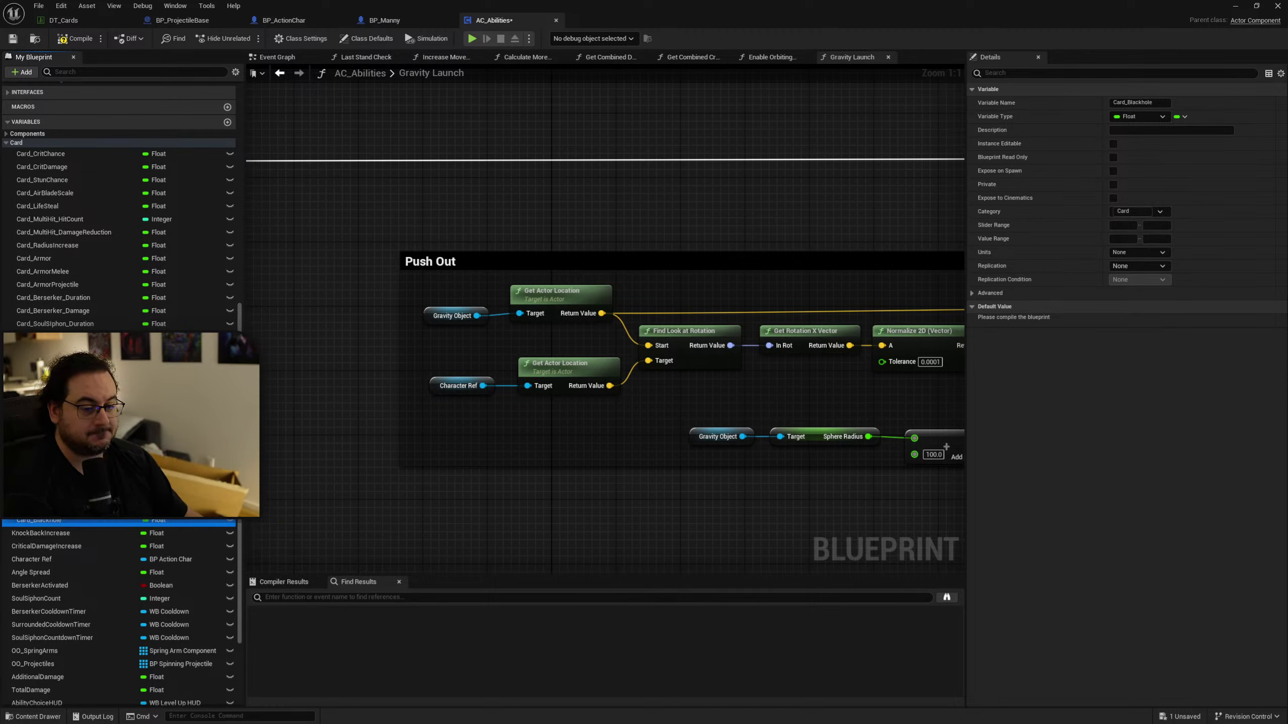
Duplicate the Card_Blackhole variable and name the copy Card_Shockwave.
key(ctrl+d)
text(Card_S)
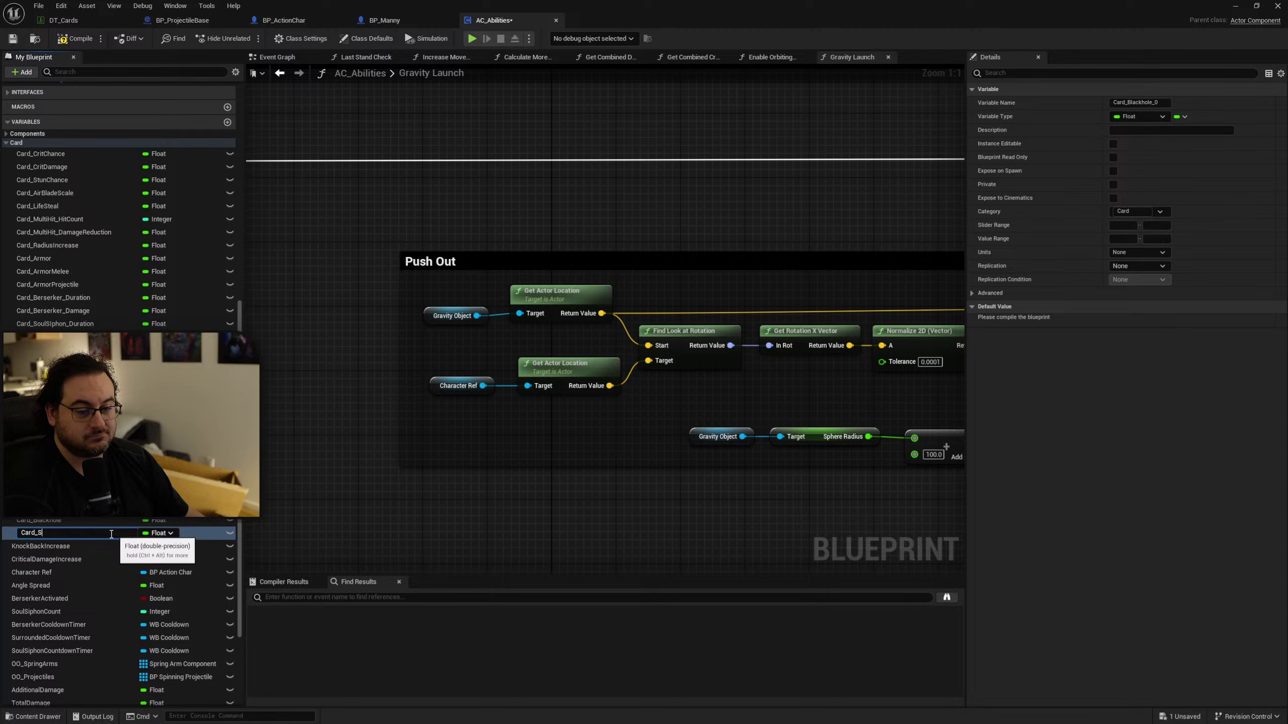
text(hockwave)
key(Return)
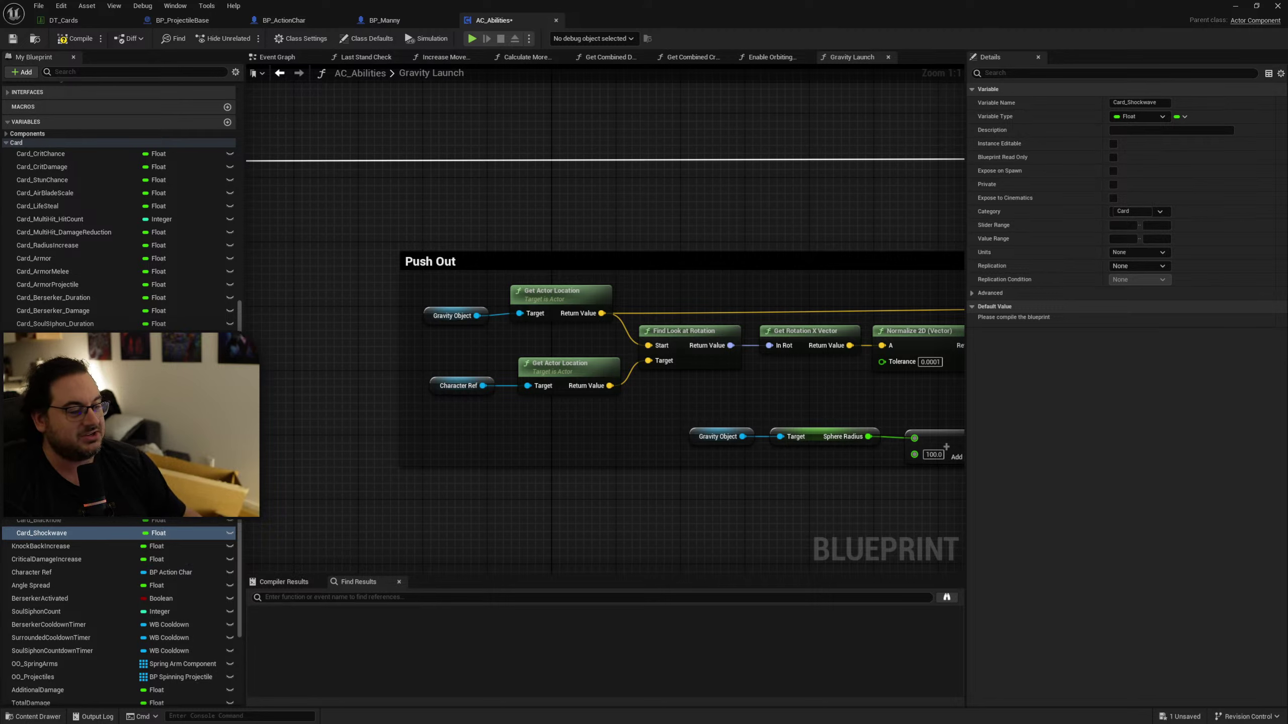
Move the Character Ref node closer to its Get Actor Location node in the Gravity Object Push Out section.
drag(452, 395, 462, 398)
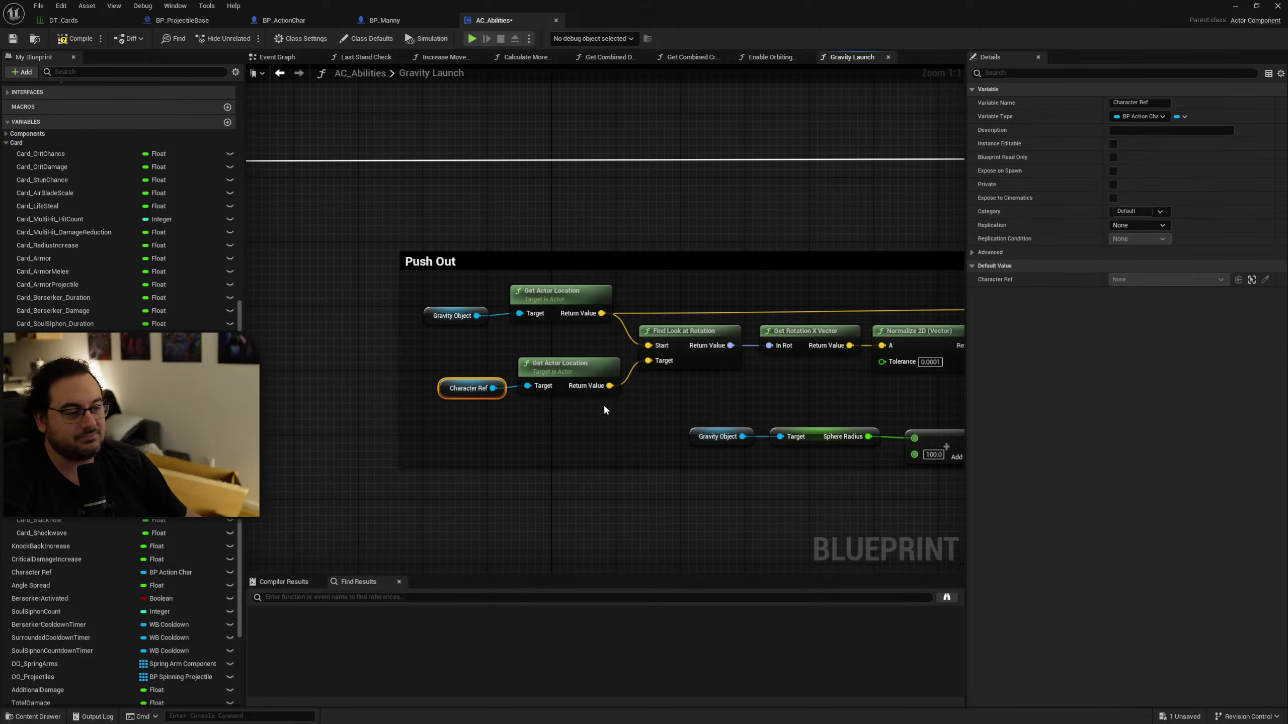
scroll(758, 219, down, 8)
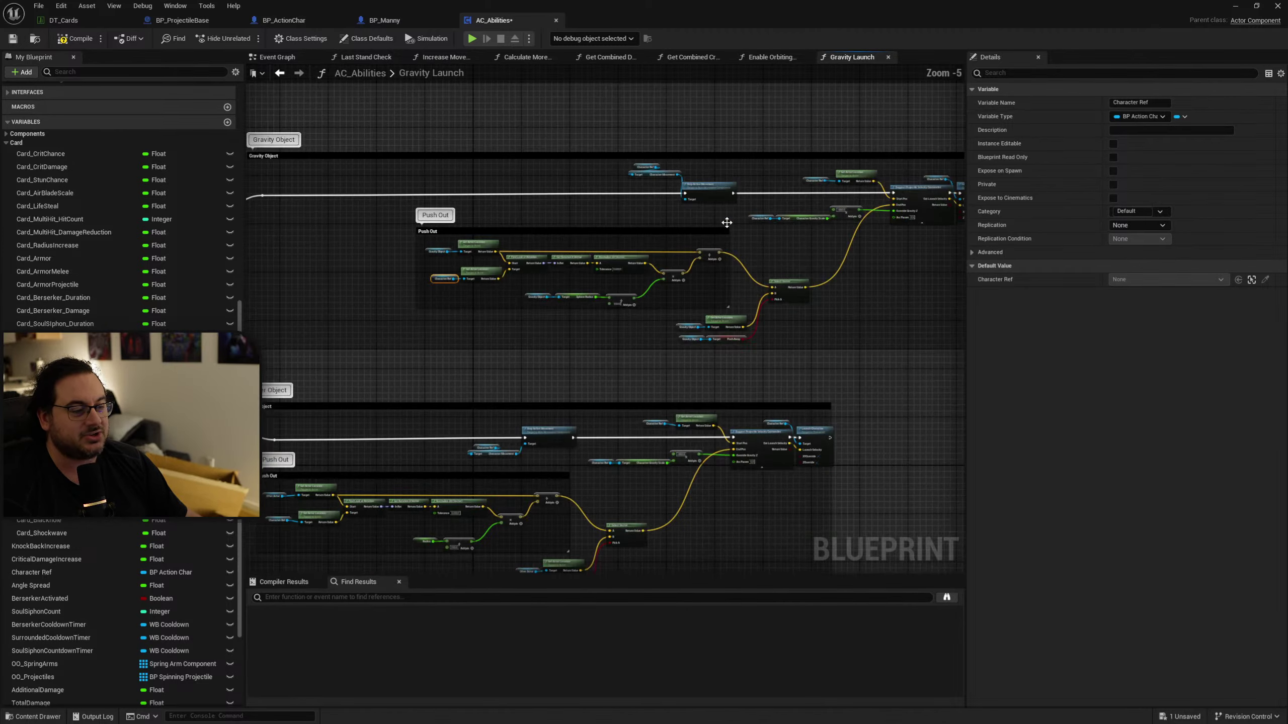
Save the AC_Abilities blueprint with the rearranged Push Out nodes in Gravity Launch.
scroll(548, 229, up, 3)
scroll(577, 222, up, 4)
right_drag(627, 210, 582, 304)
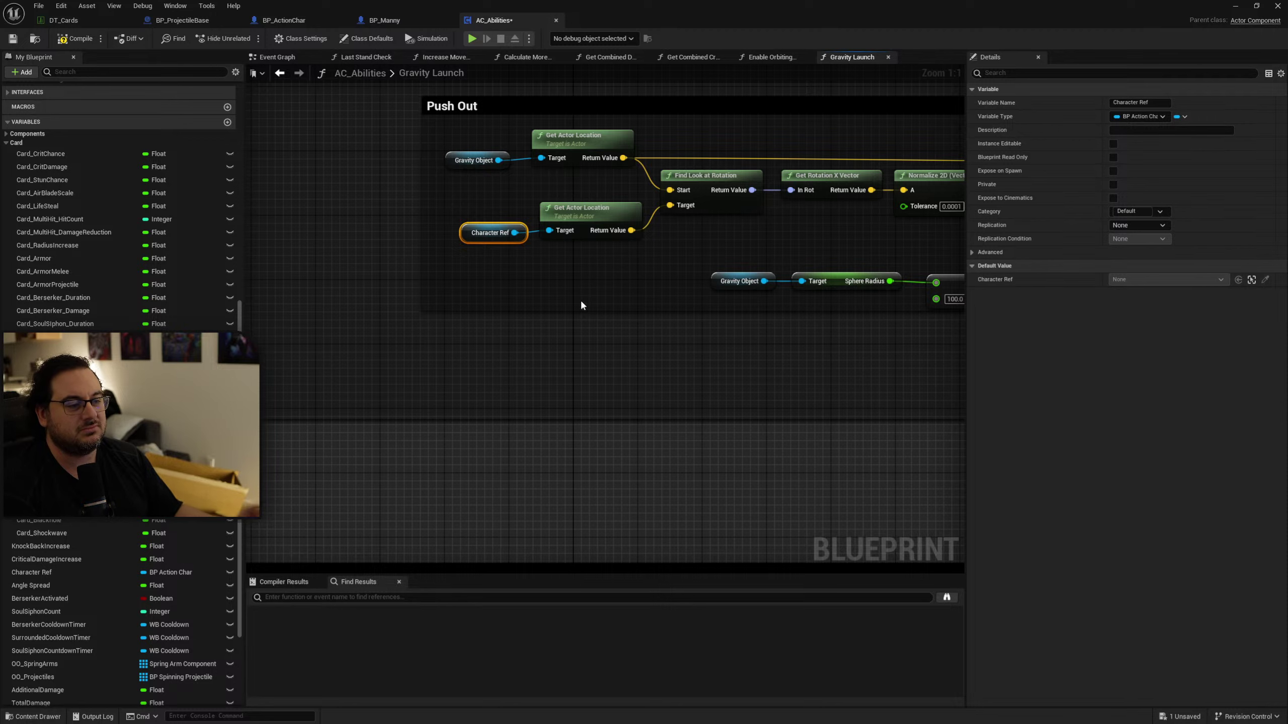
right_drag(605, 287, 543, 410)
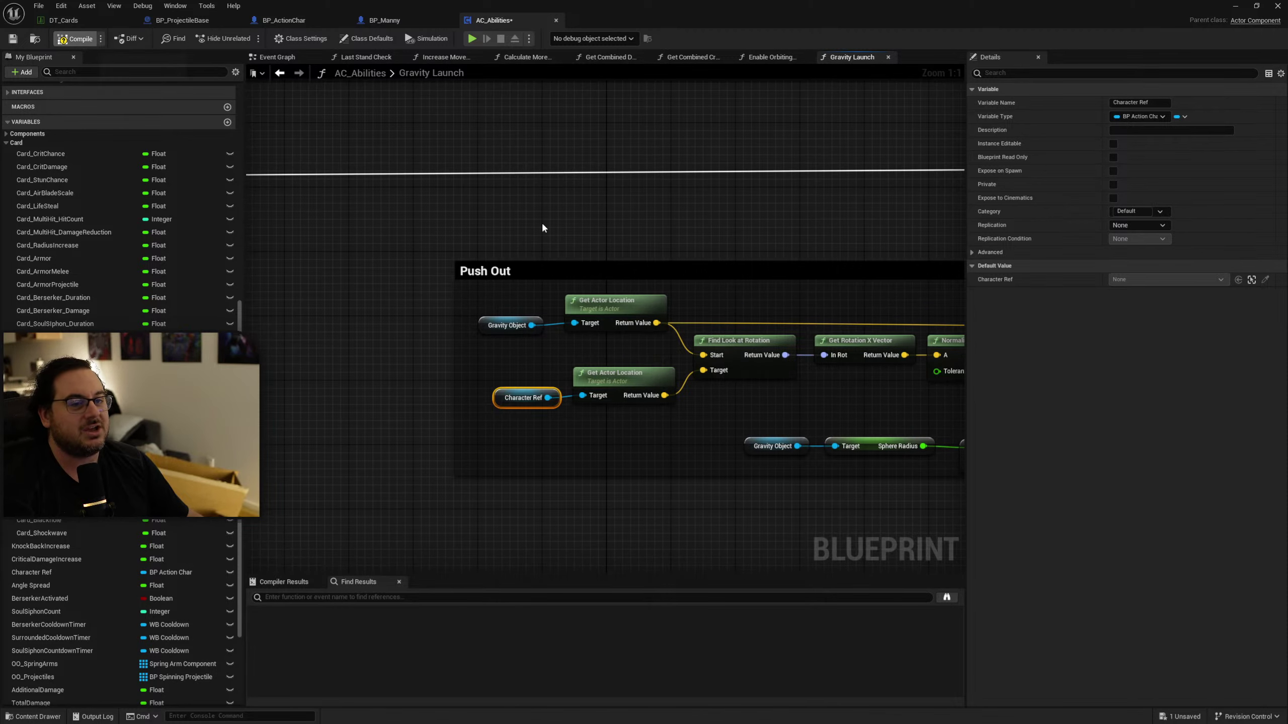
key(ctrl+s)
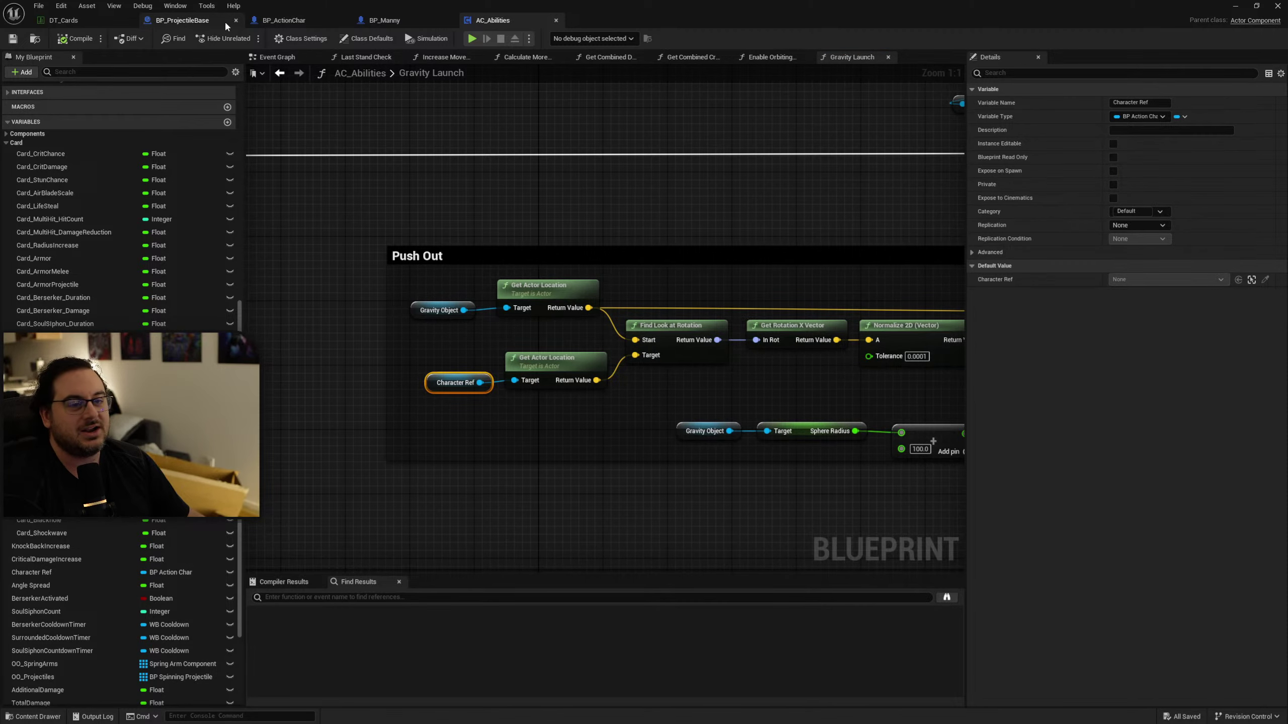
Examine the column of collapsed card graphs in BP_Manny's Activate Cards by Tag function.
click(384, 20)
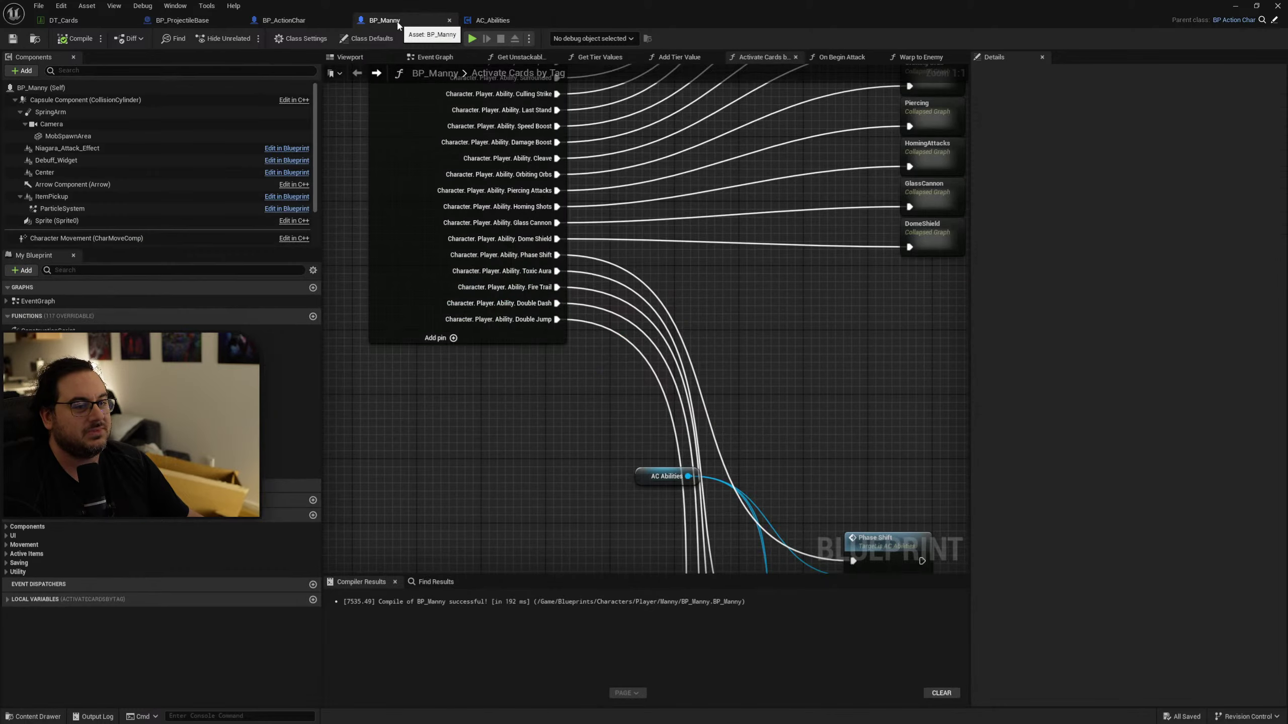
scroll(807, 413, down, 4)
drag(846, 542, 708, 94)
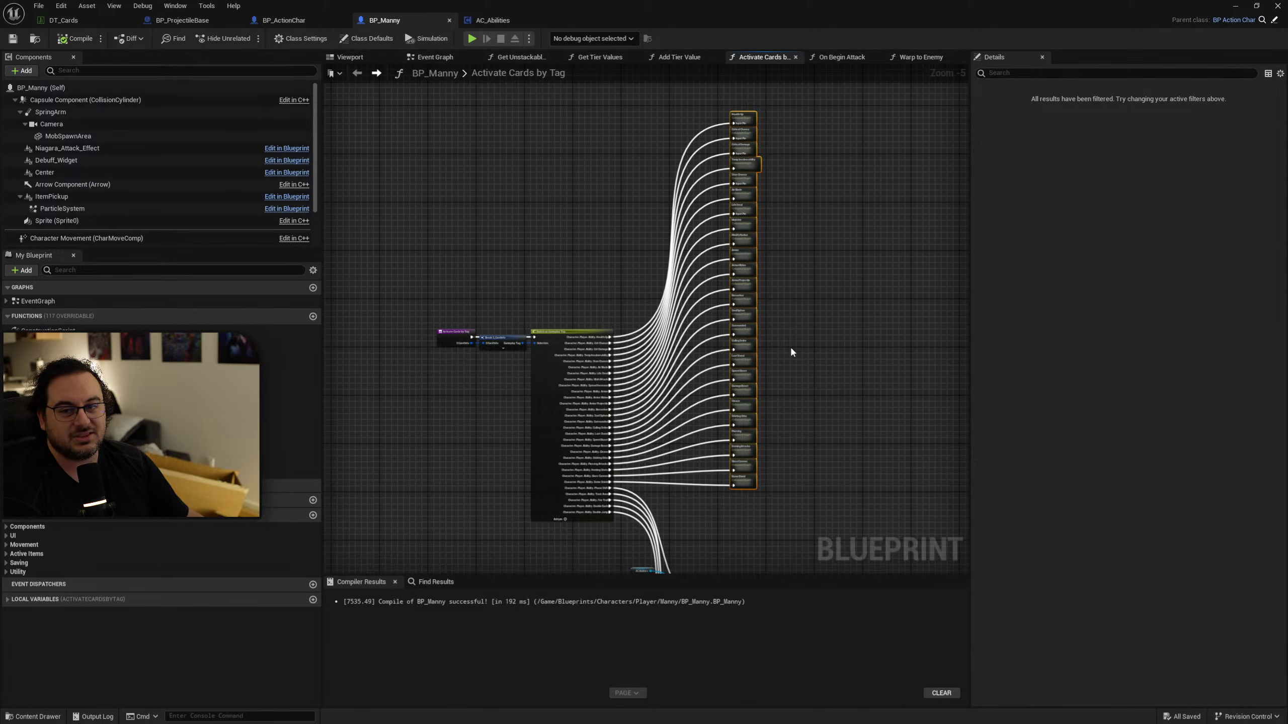
drag(807, 518, 716, 109)
scroll(632, 384, up, 5)
right_drag(632, 384, 482, 236)
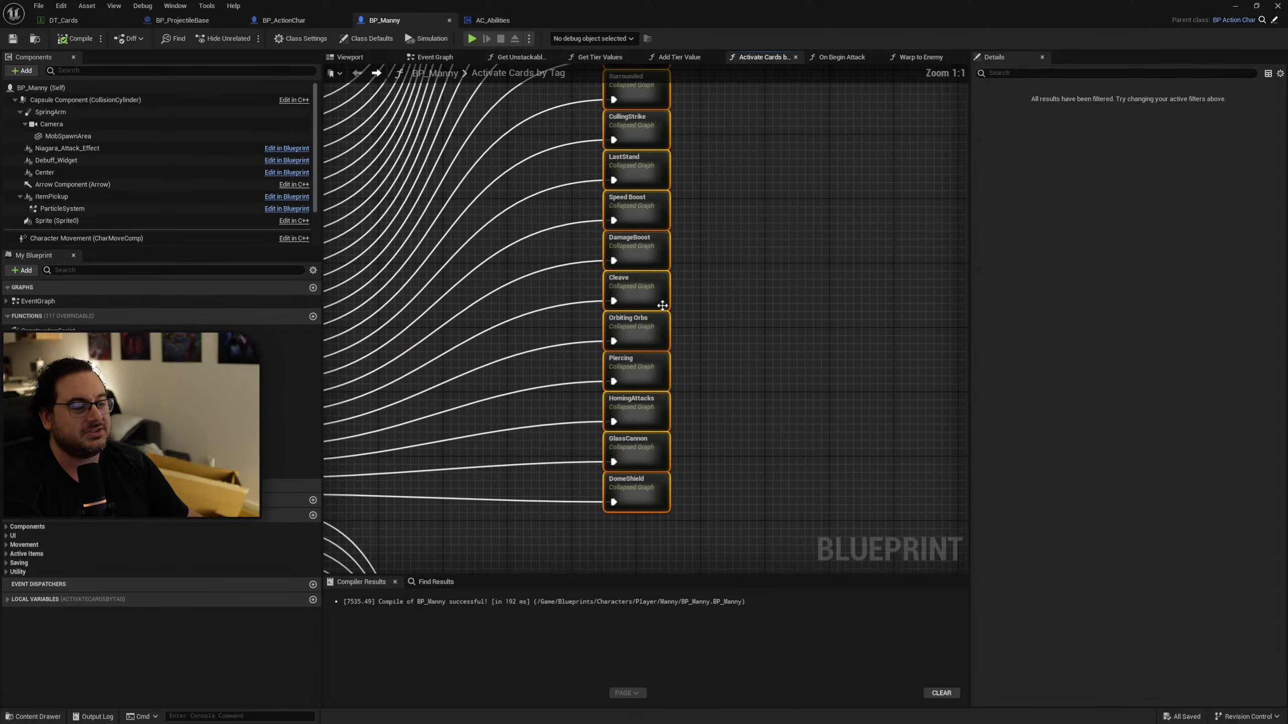
Inspect how the Cleave collapsed graph reads Card Cleave, adds the tier value and sets the variable.
click(653, 284)
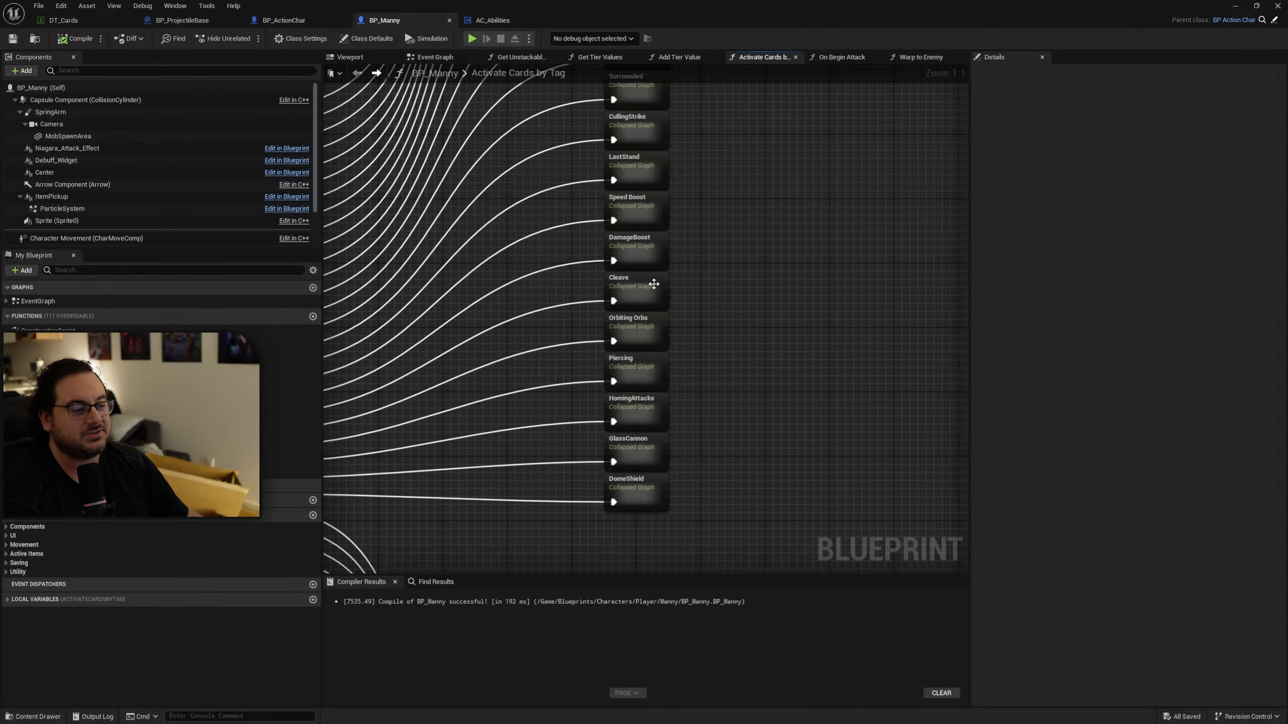
double_click(657, 288)
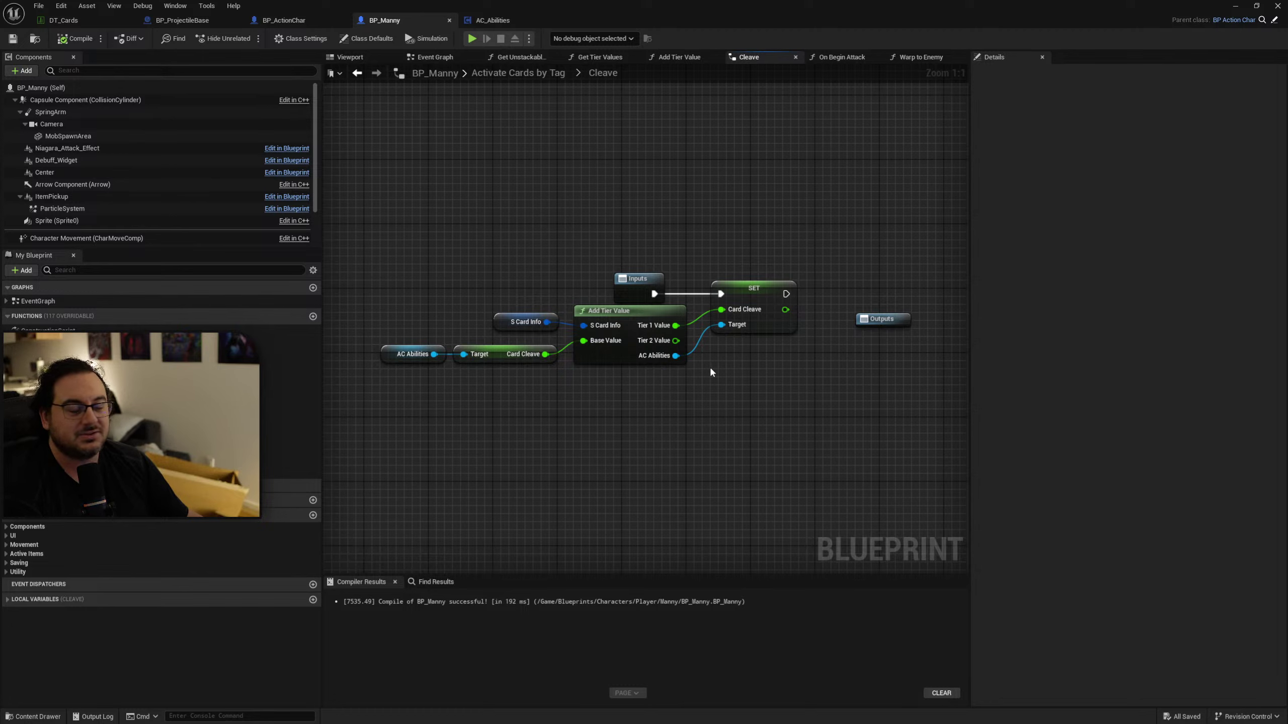
drag(764, 173, 457, 343)
drag(722, 469, 649, 325)
drag(539, 435, 507, 355)
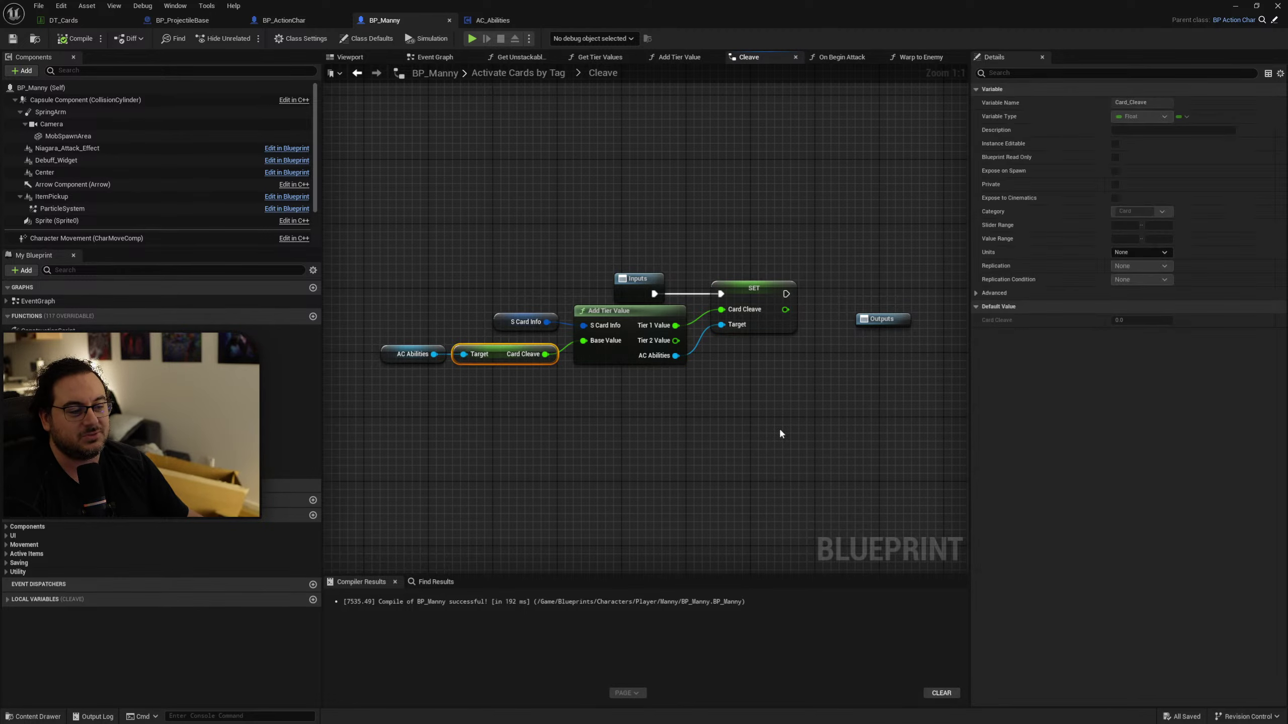
drag(779, 427, 755, 325)
drag(815, 483, 725, 250)
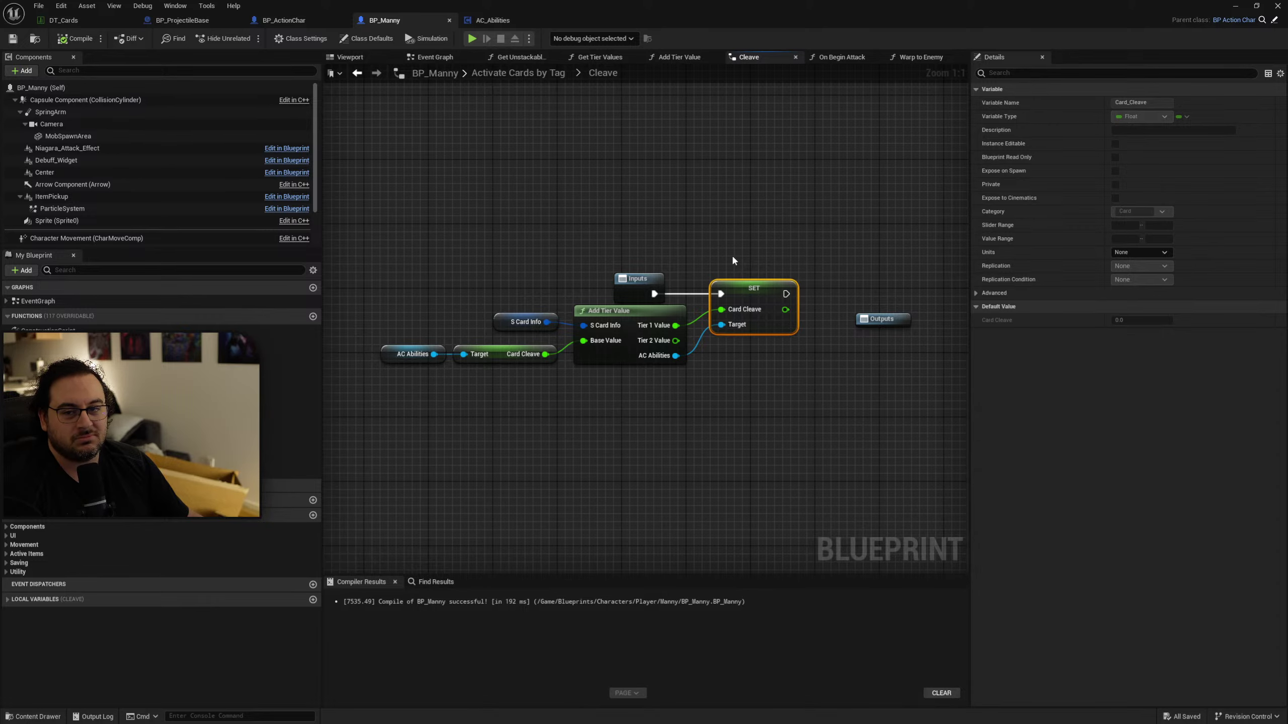
key(alt+Left)
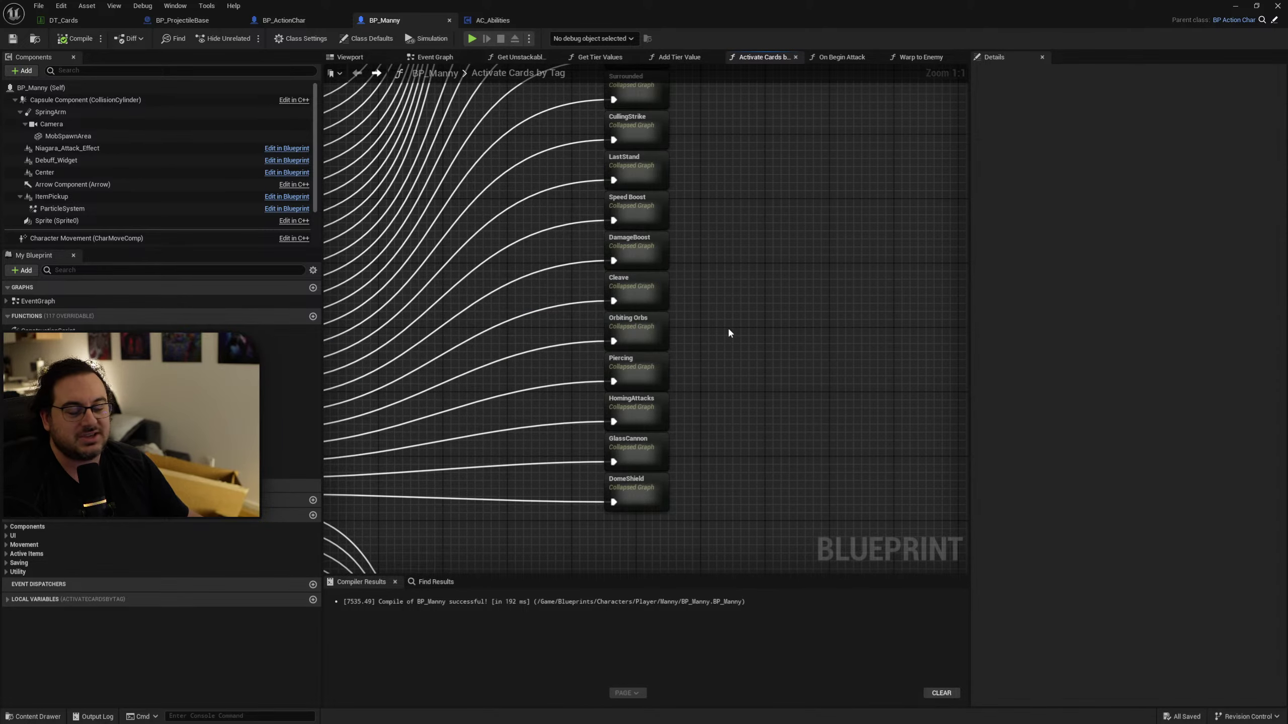
Examine the Dome Shield collapsed graph and return to Activate Cards by Tag.
scroll(730, 337, down, 3)
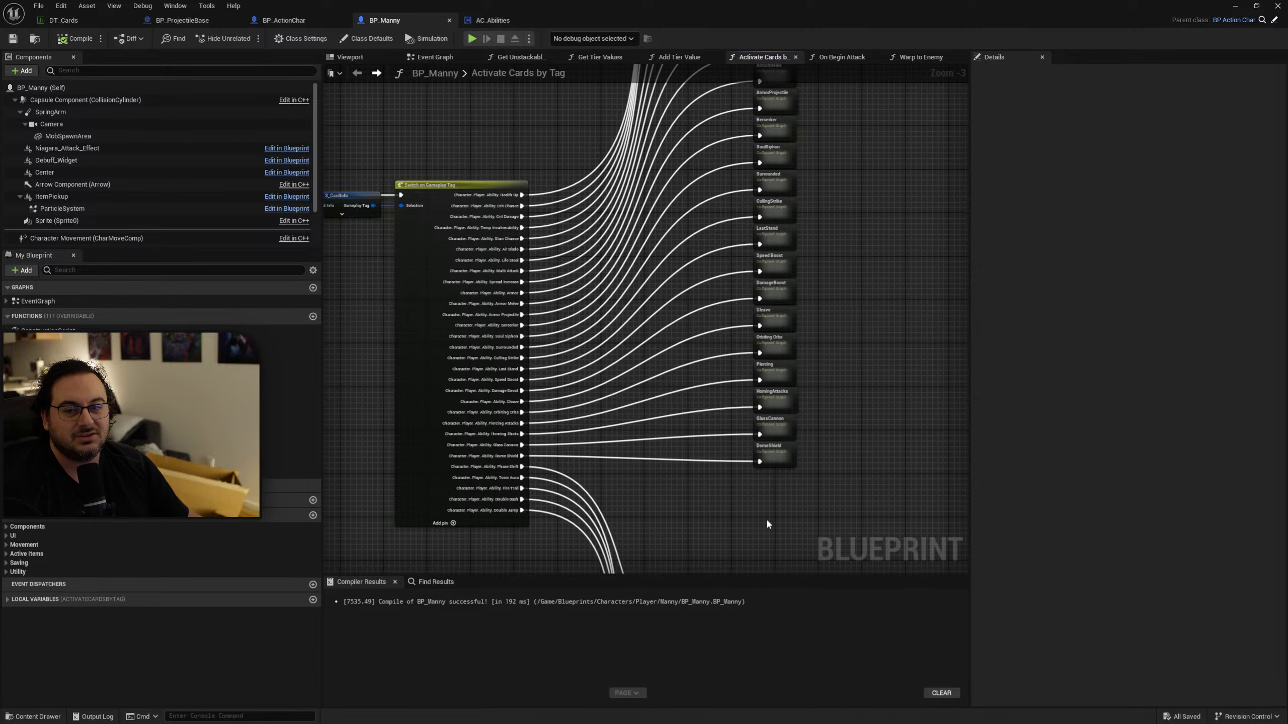
scroll(780, 520, down, 1)
right_drag(780, 520, 659, 520)
scroll(757, 517, up, 4)
drag(695, 523, 471, 132)
click(780, 314)
right_drag(726, 400, 739, 84)
right_drag(708, 335, 765, 134)
double_click(620, 313)
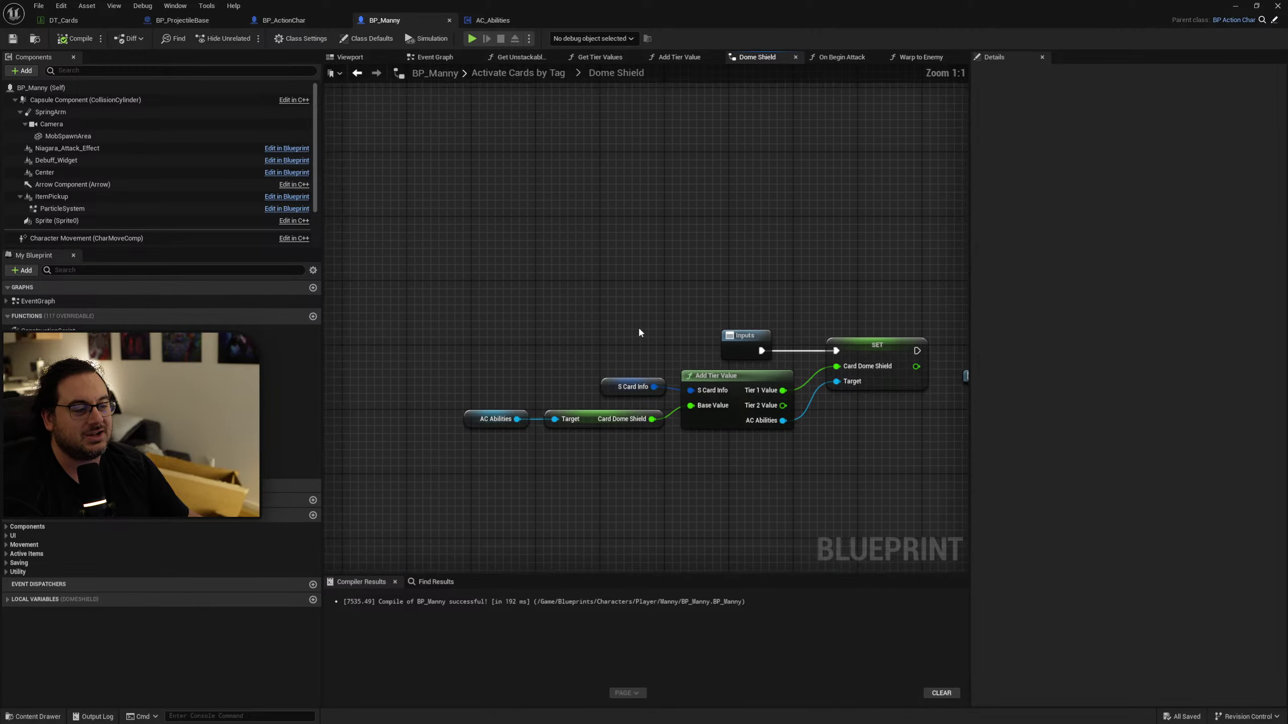
key(alt+Left)
Check the GlassCannon and Piercing collapsed graphs for their tier value setup.
right_drag(663, 238, 681, 393)
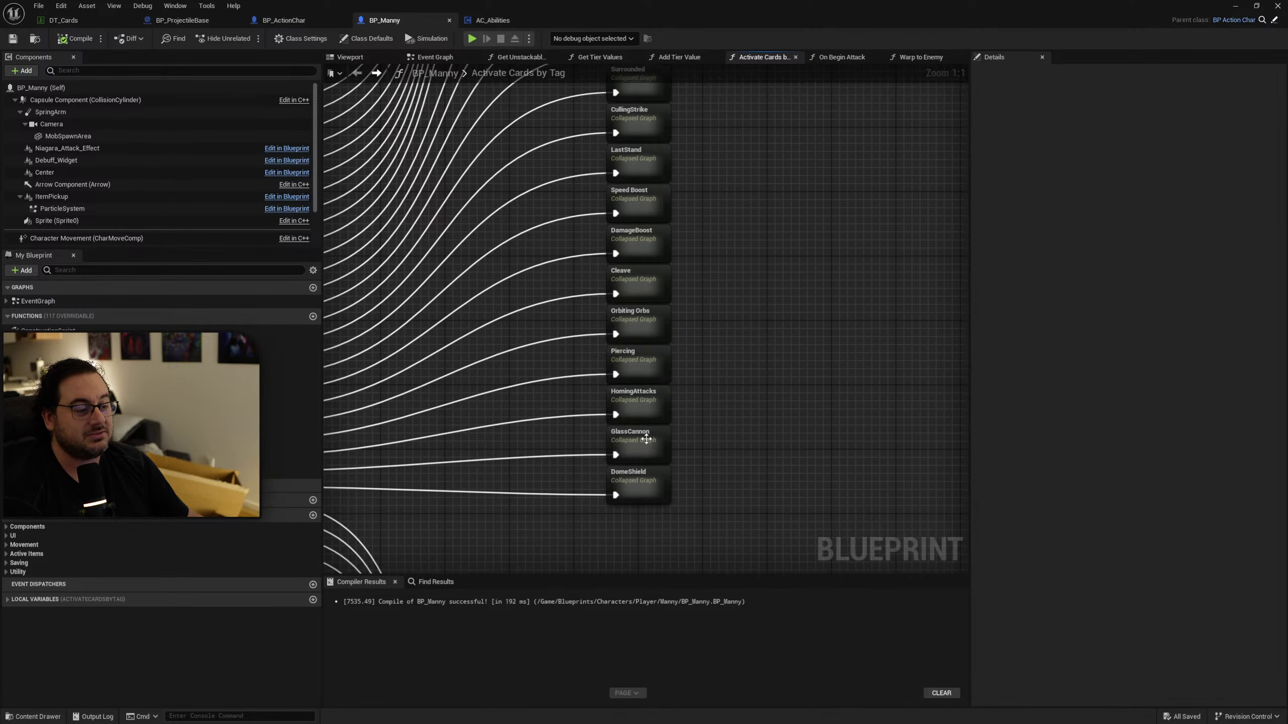
double_click(646, 439)
key(alt+Left)
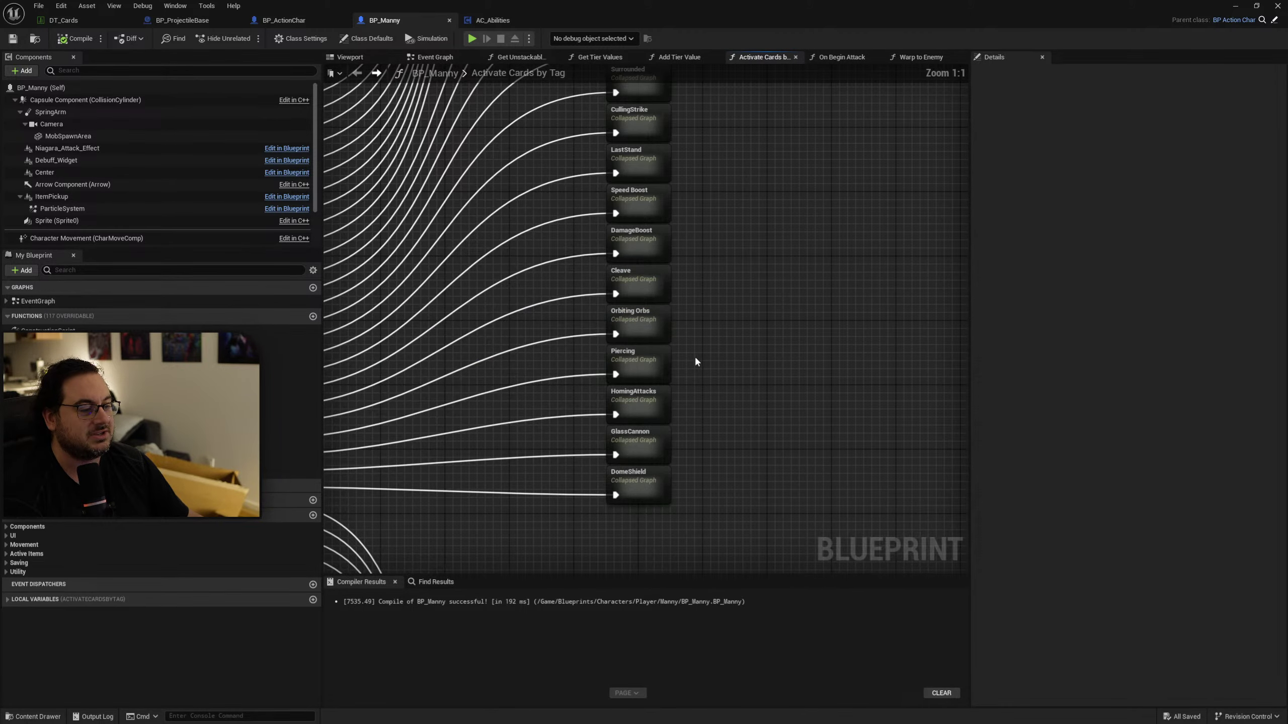
double_click(654, 355)
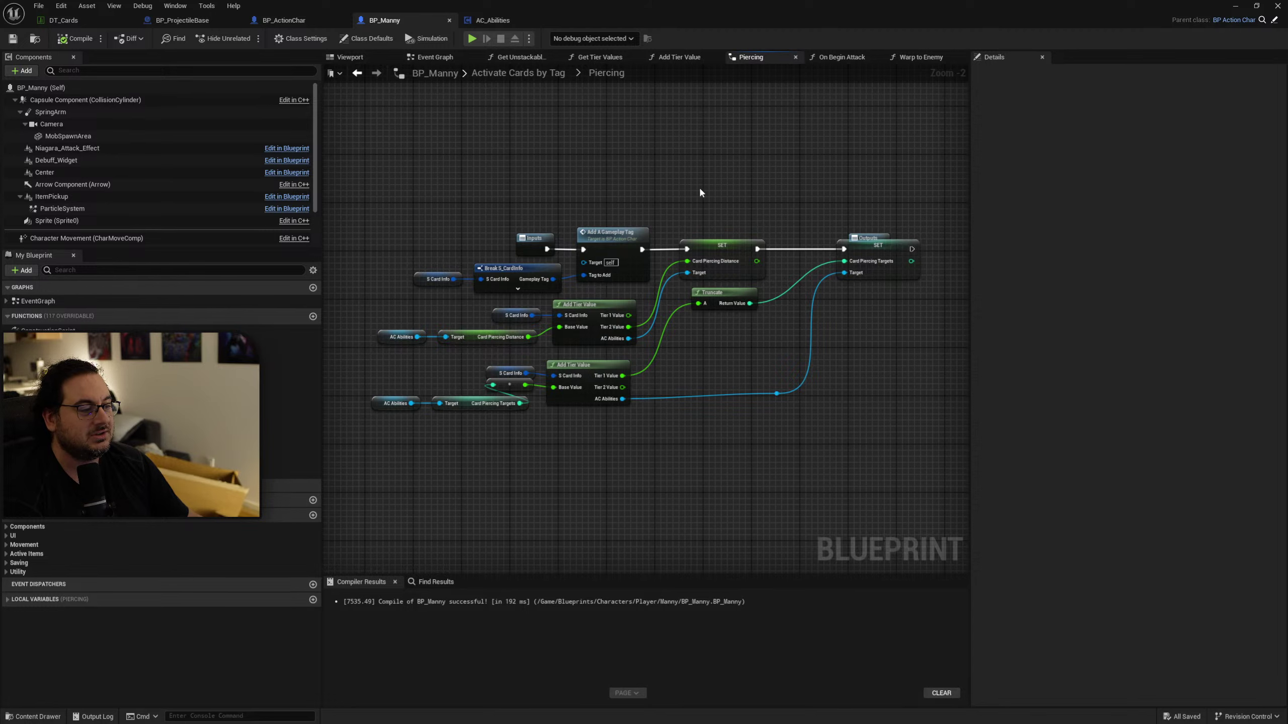
key(alt+Left)
In the DamageBoost collapsed graph, move the Inputs node next to the Card Damage Boost setter.
double_click(653, 236)
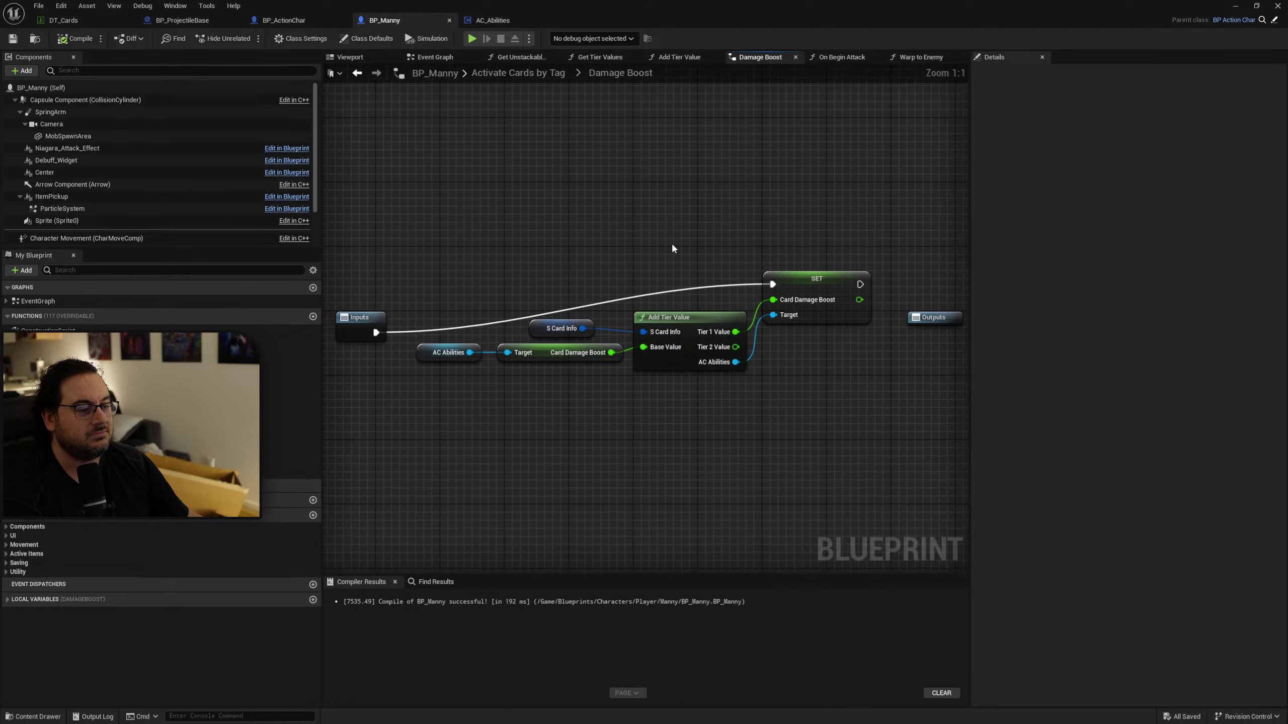
drag(381, 323, 720, 273)
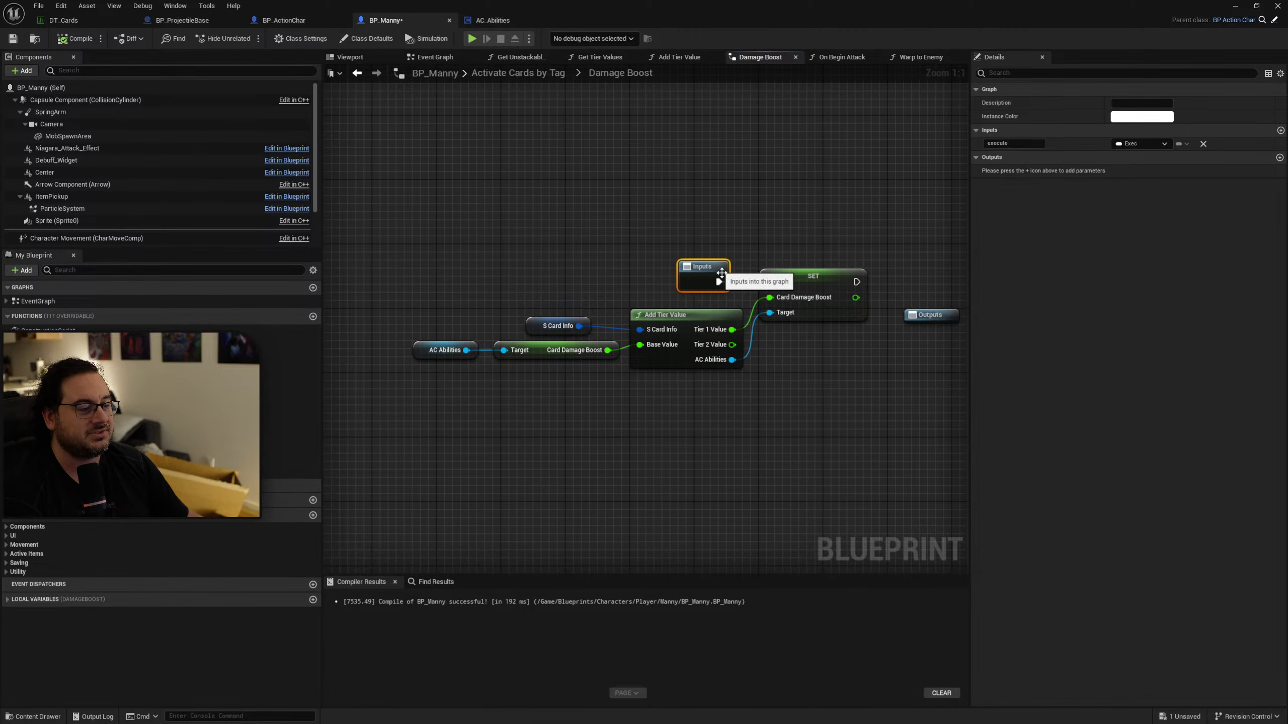
drag(814, 158, 796, 459)
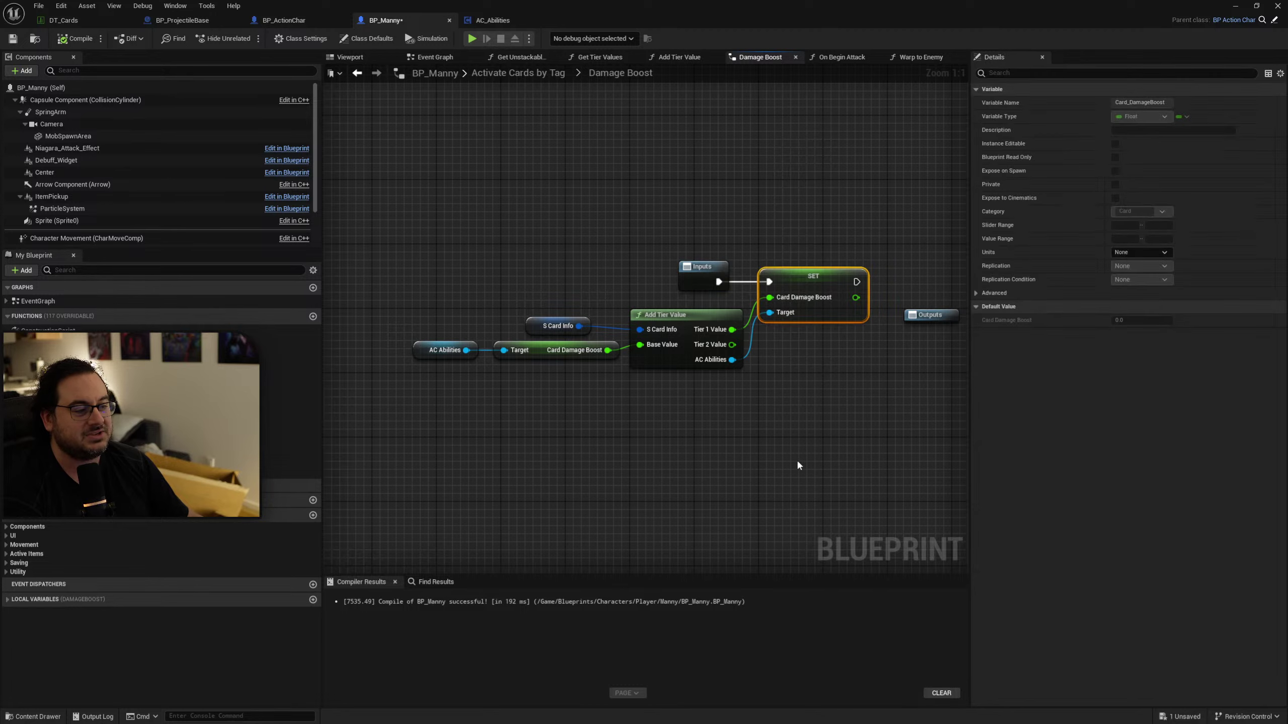
drag(801, 407, 792, 450)
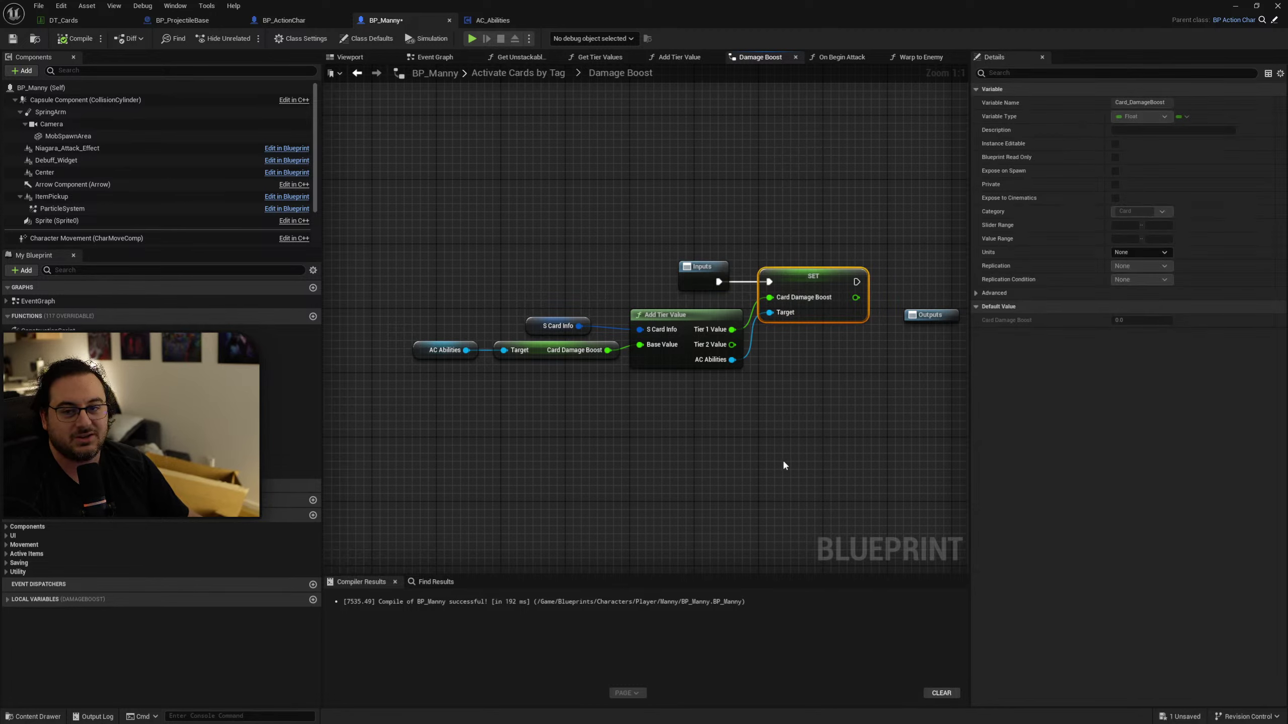
Review the nodes feeding the Card Damage Boost setter and the ability outputs of Switch on Gameplay Tag.
drag(720, 488, 460, 324)
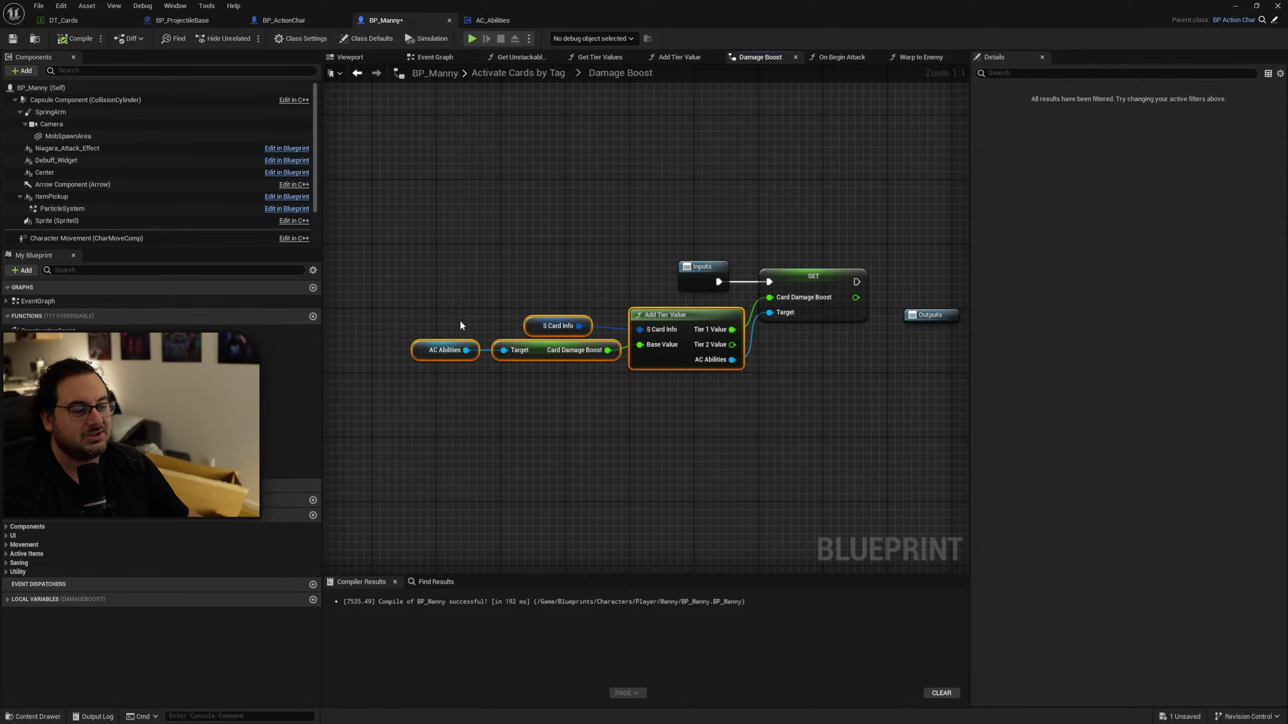
right_click(669, 316)
click(745, 377)
key(alt+Left)
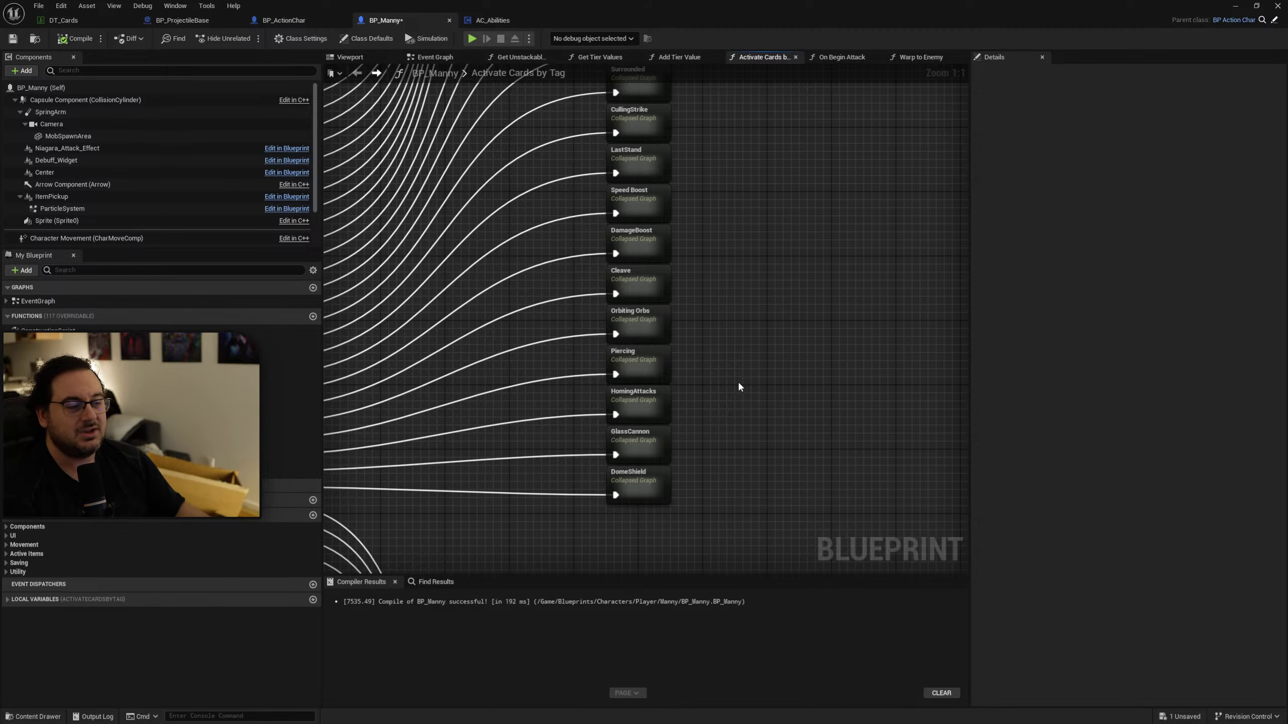
scroll(649, 261, down, 2)
right_drag(645, 260, 671, 304)
scroll(663, 217, up, 2)
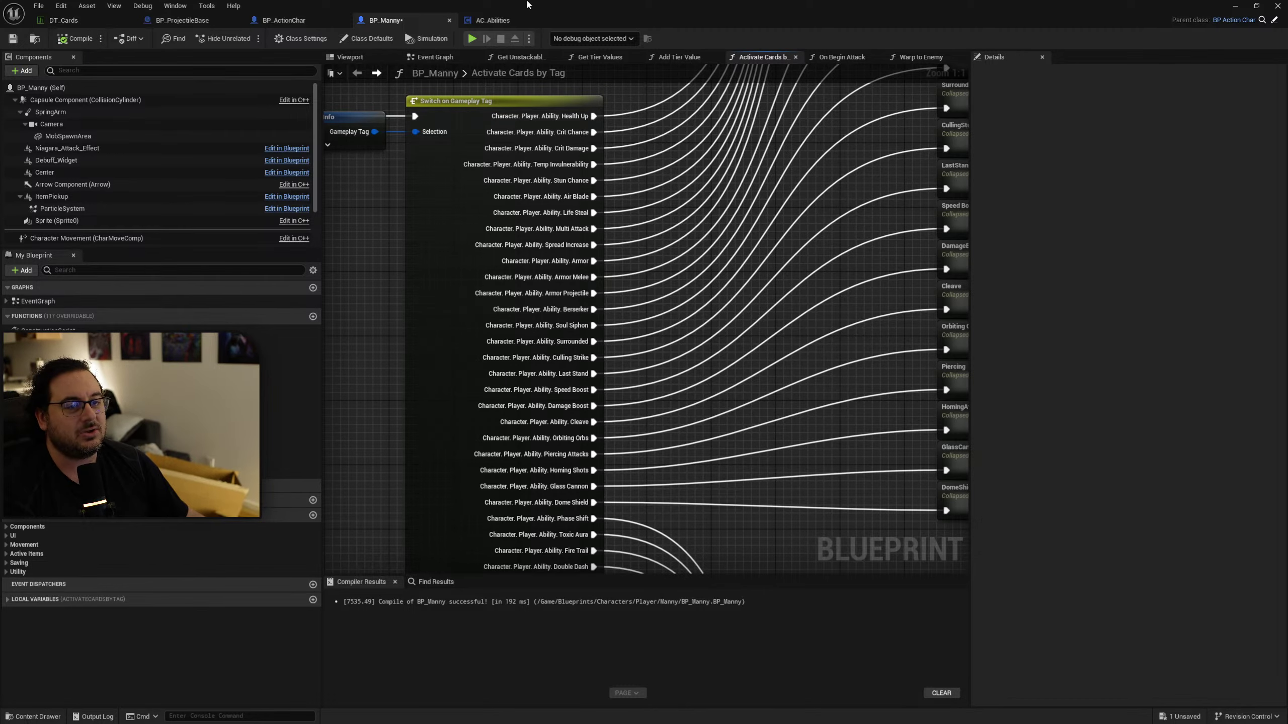
Play the L_Testing level full screen and browse the in-game card overview.
click(1235, 6)
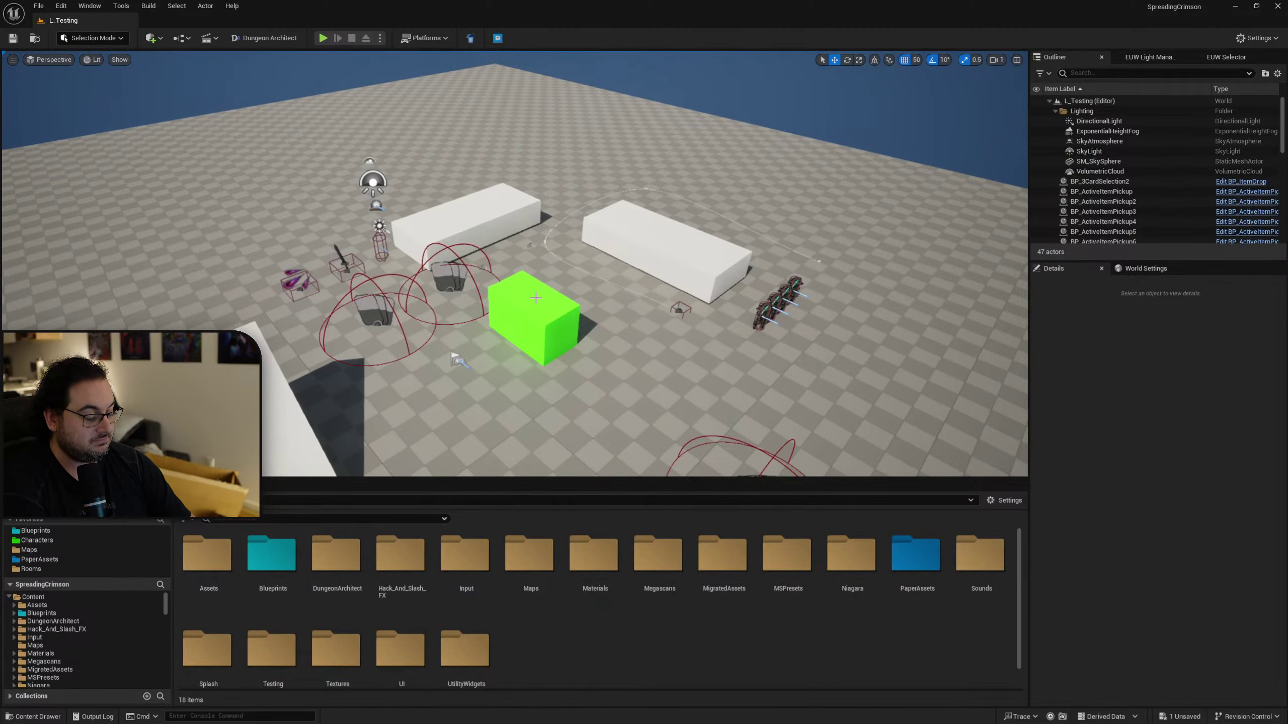
key(F11)
key(alt+p)
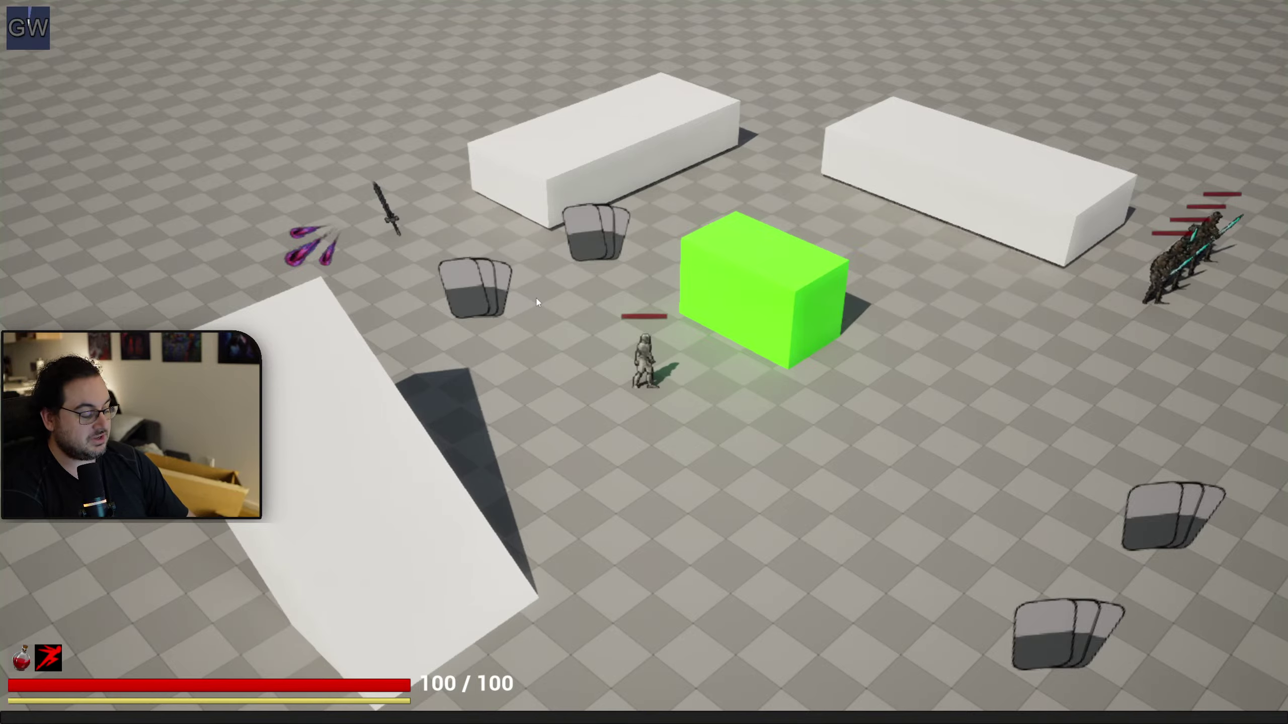
key(c)
scroll(759, 375, down, 3)
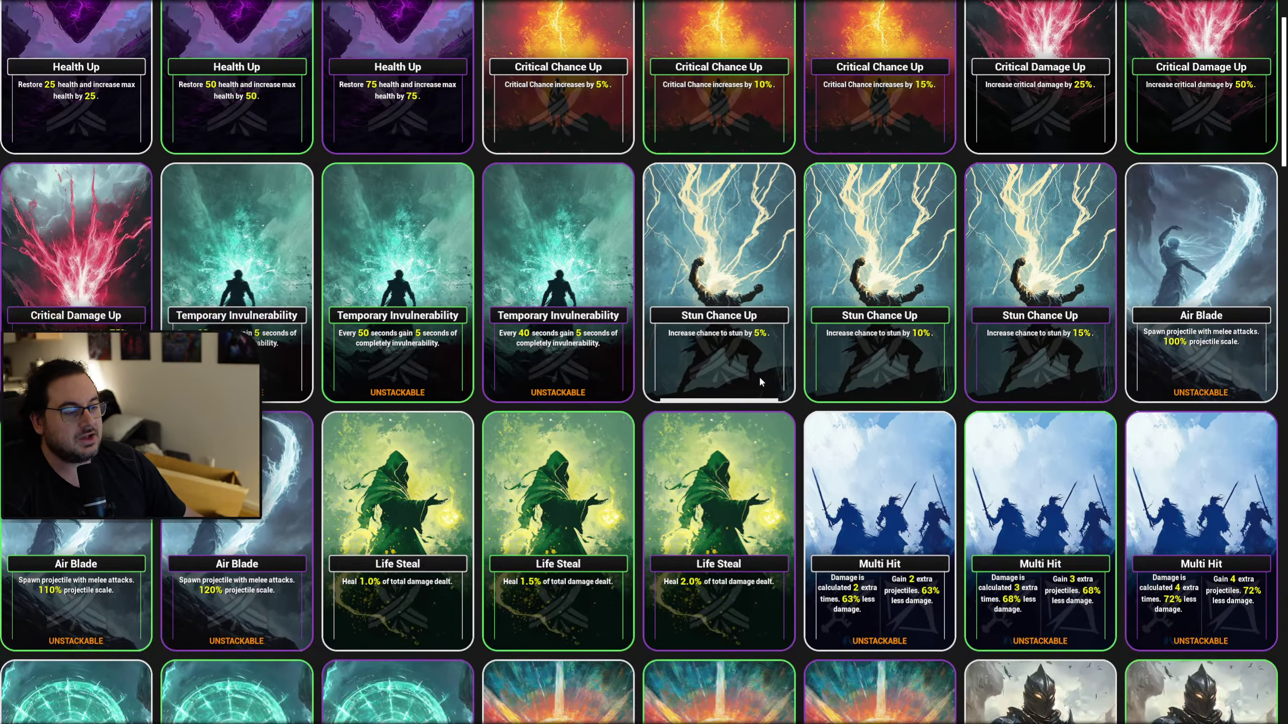
scroll(758, 375, up, 3)
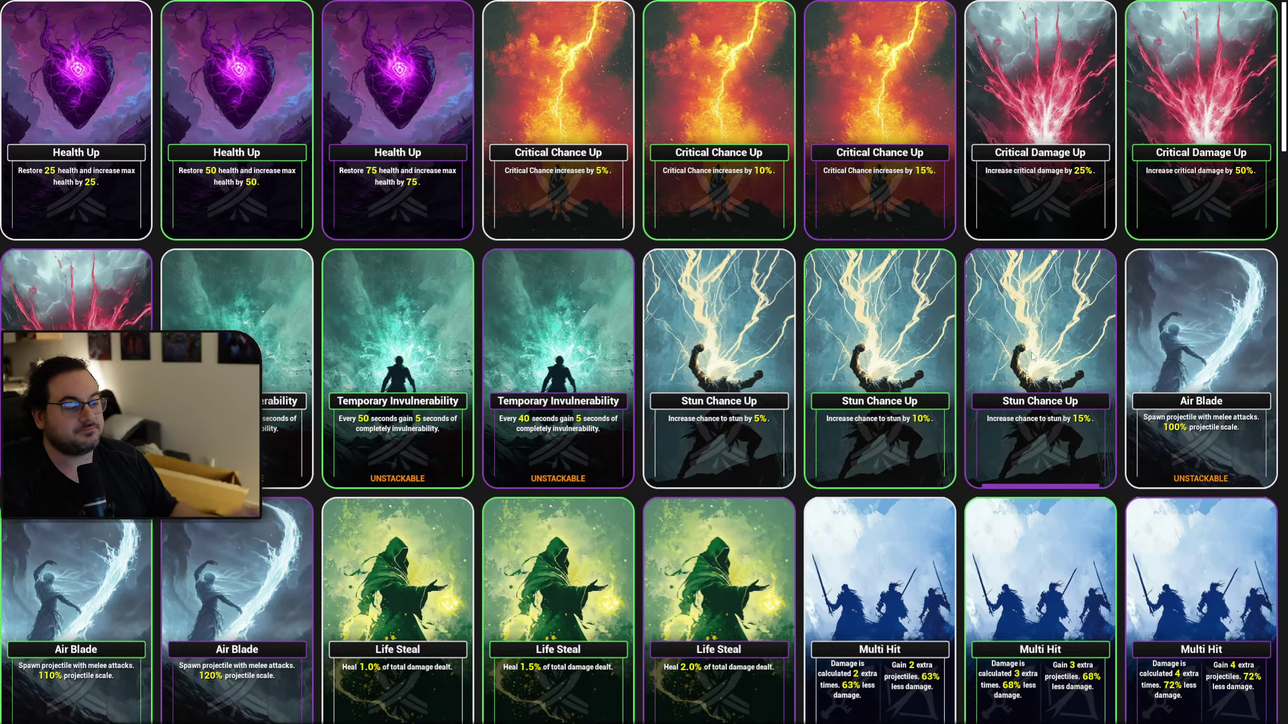
scroll(1032, 356, down, 5)
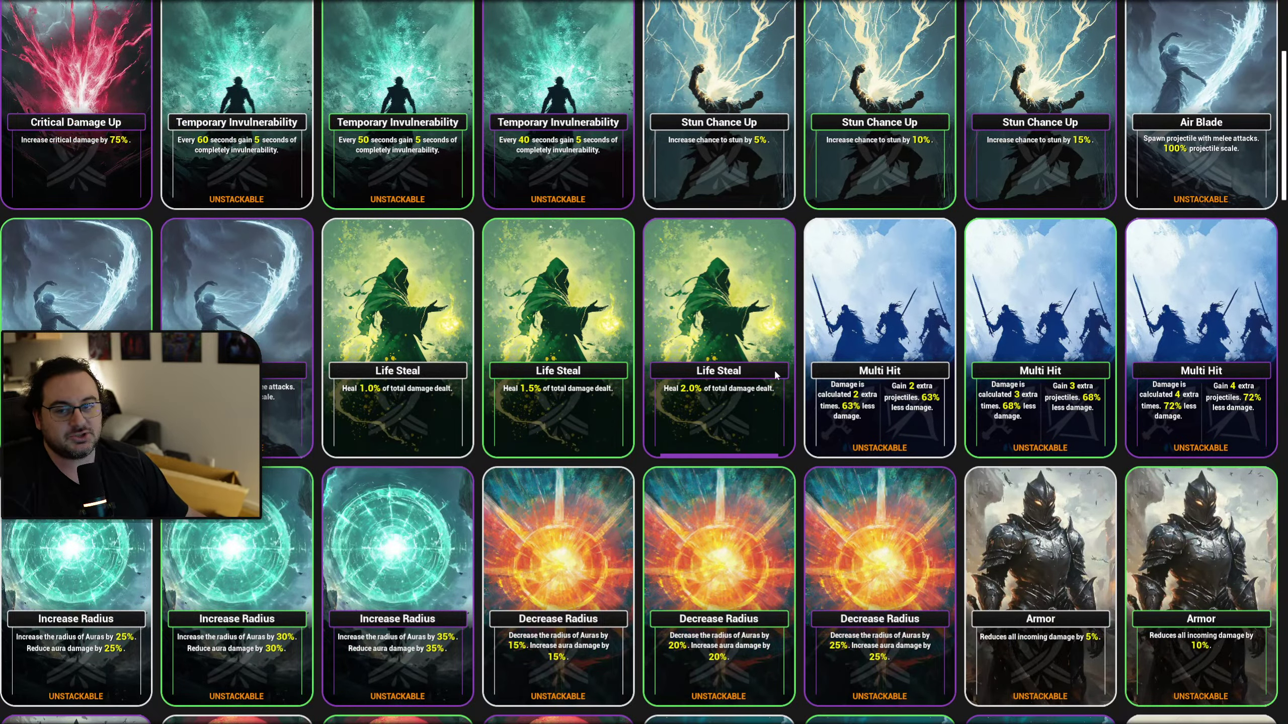
scroll(774, 368, up, 5)
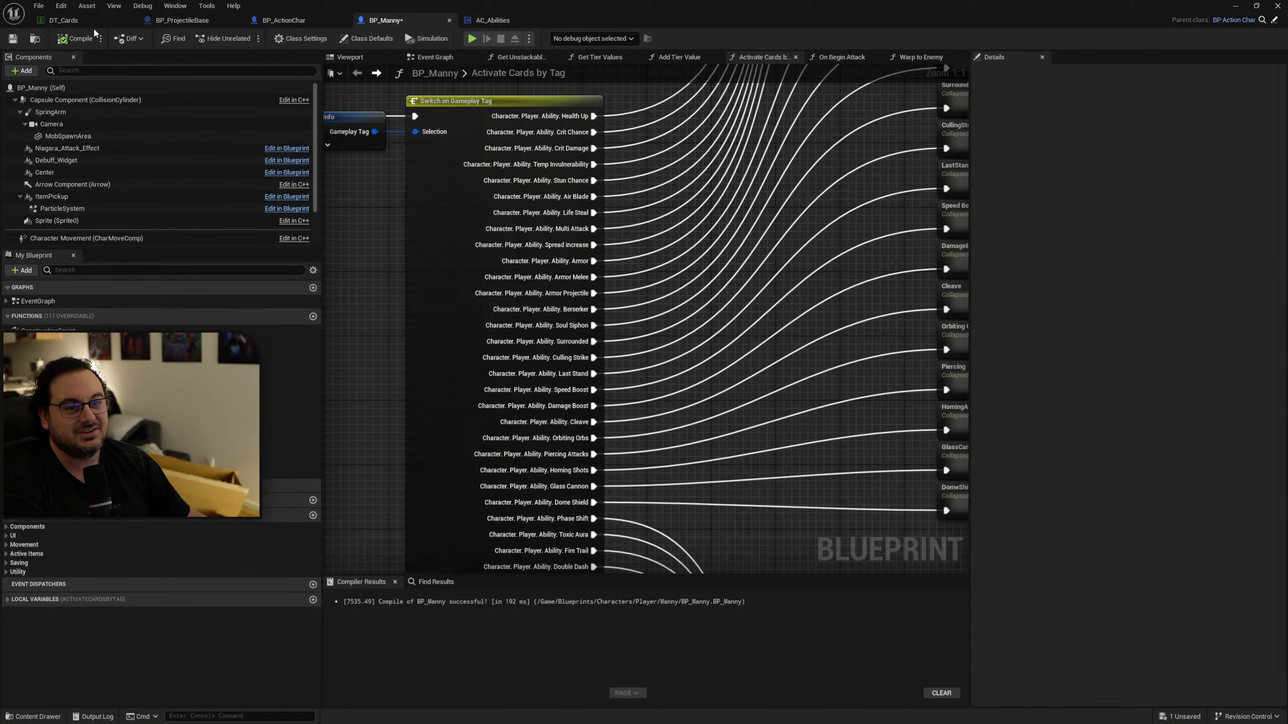
In DT_Cards, set the Mini Black Hole card's Var 1 values to 500, 1000 and 1500 for Tiers 1 to 3.
click(94, 23)
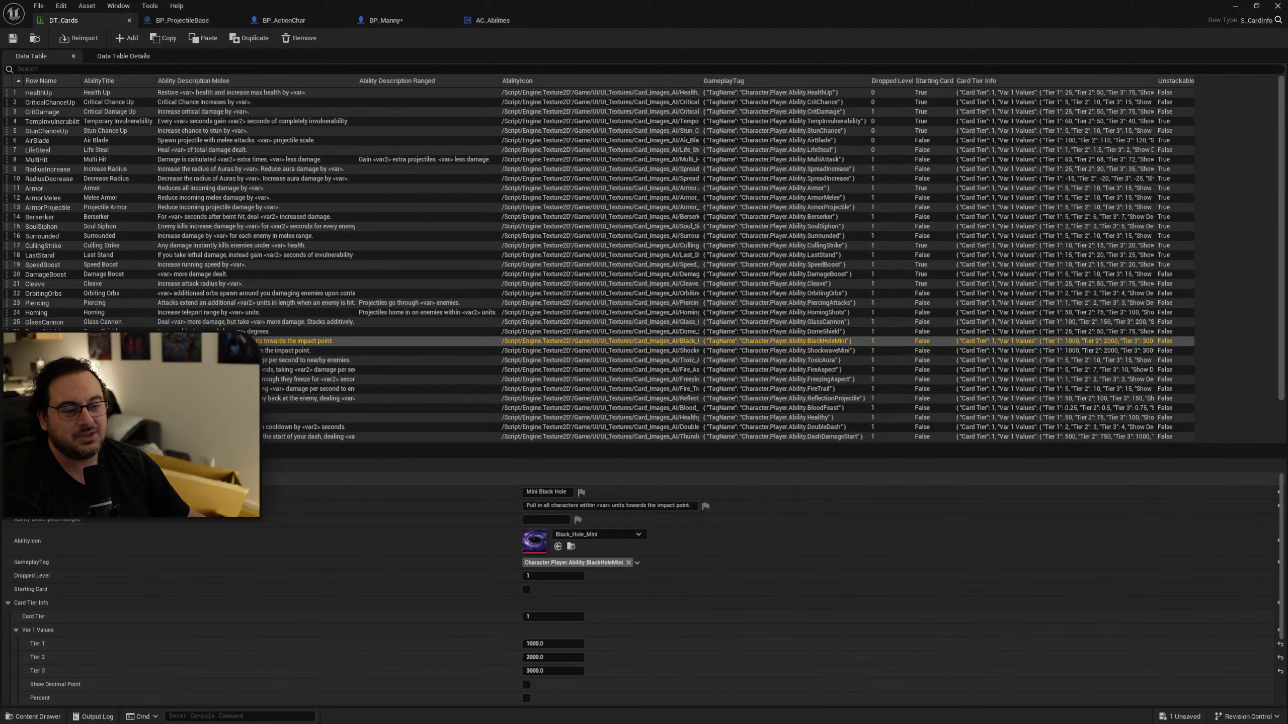
scroll(501, 520, down, 3)
scroll(502, 521, up, 3)
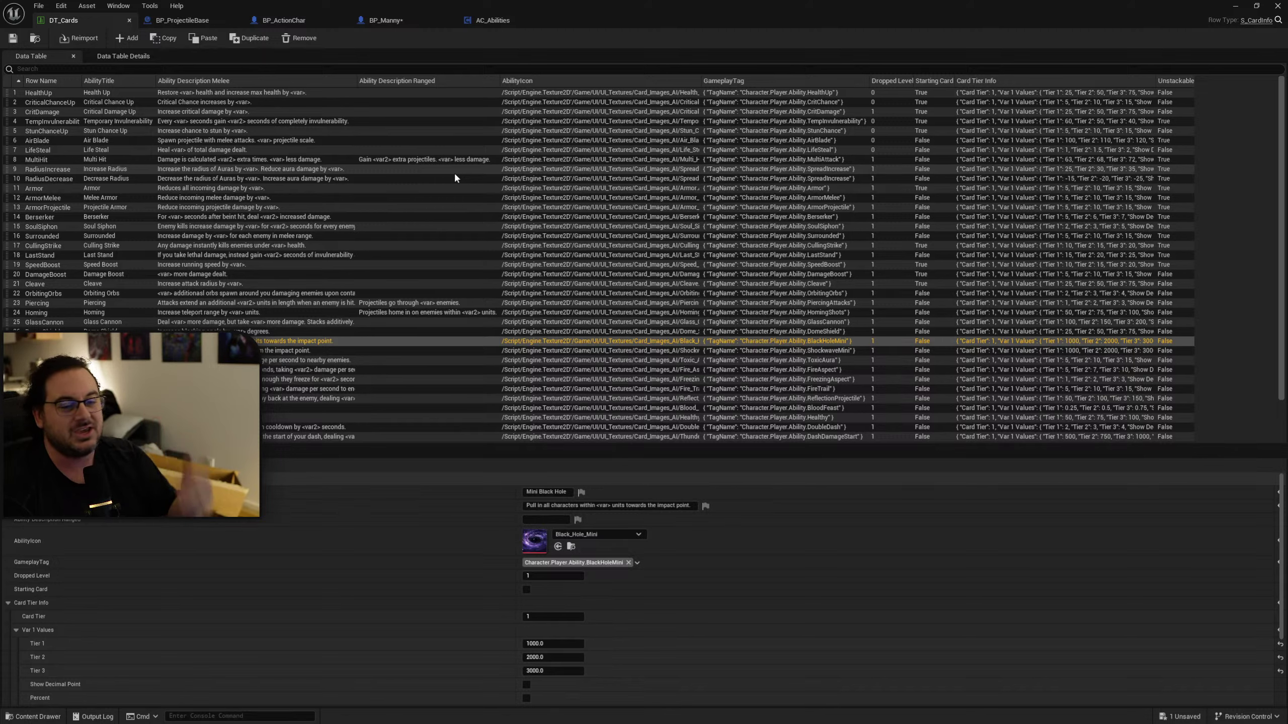
click(542, 643)
scroll(753, 610, down, 3)
text(50)
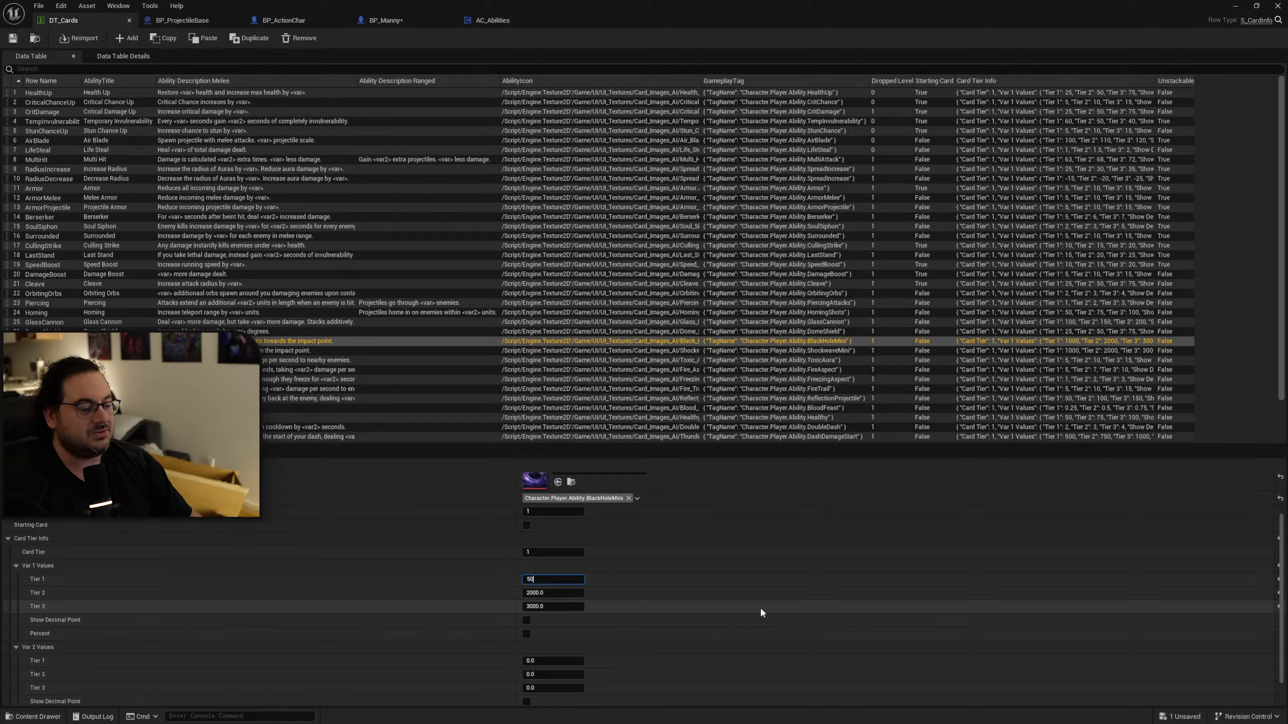
text(0)
key(Tab)
text(1000)
key(Tab)
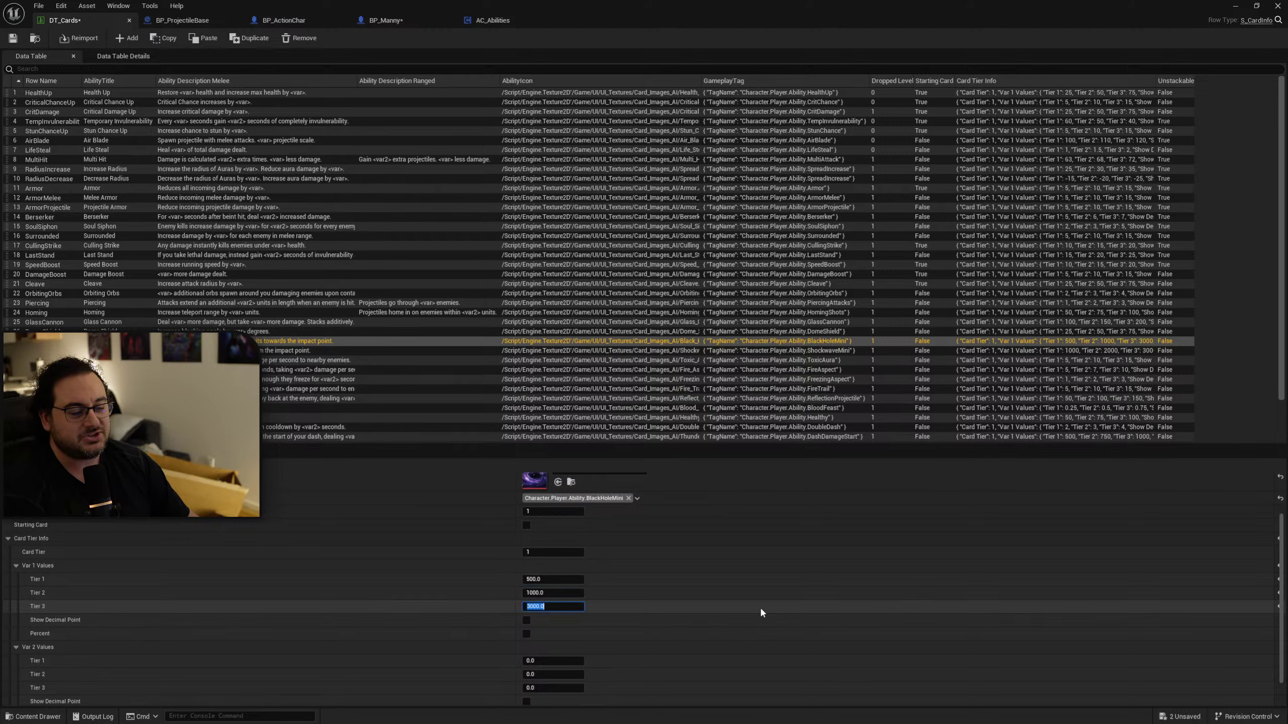
text(1500)
key(Return)
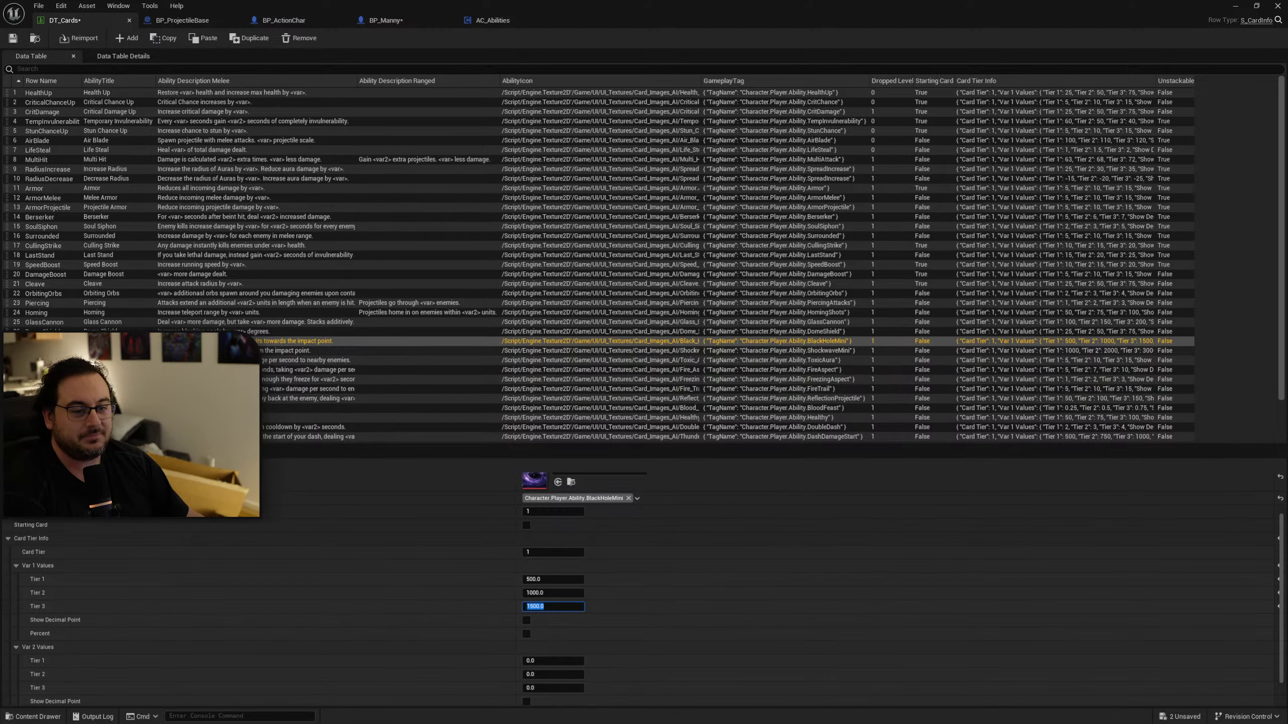
Set the Shockwave Mini card's Var 1 values to 500, 1000 and 1500 for Tiers 1 to 3 and save all assets.
click(329, 351)
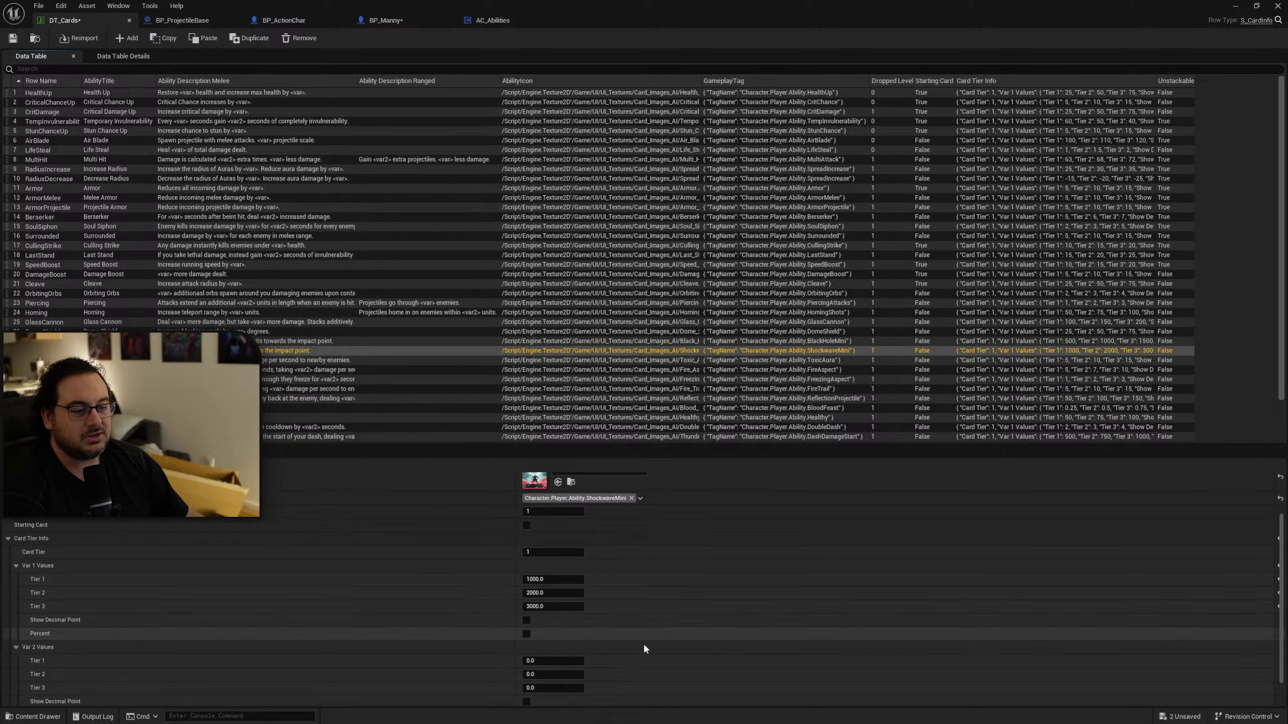
click(548, 579)
text(500)
key(Tab)
text(1000)
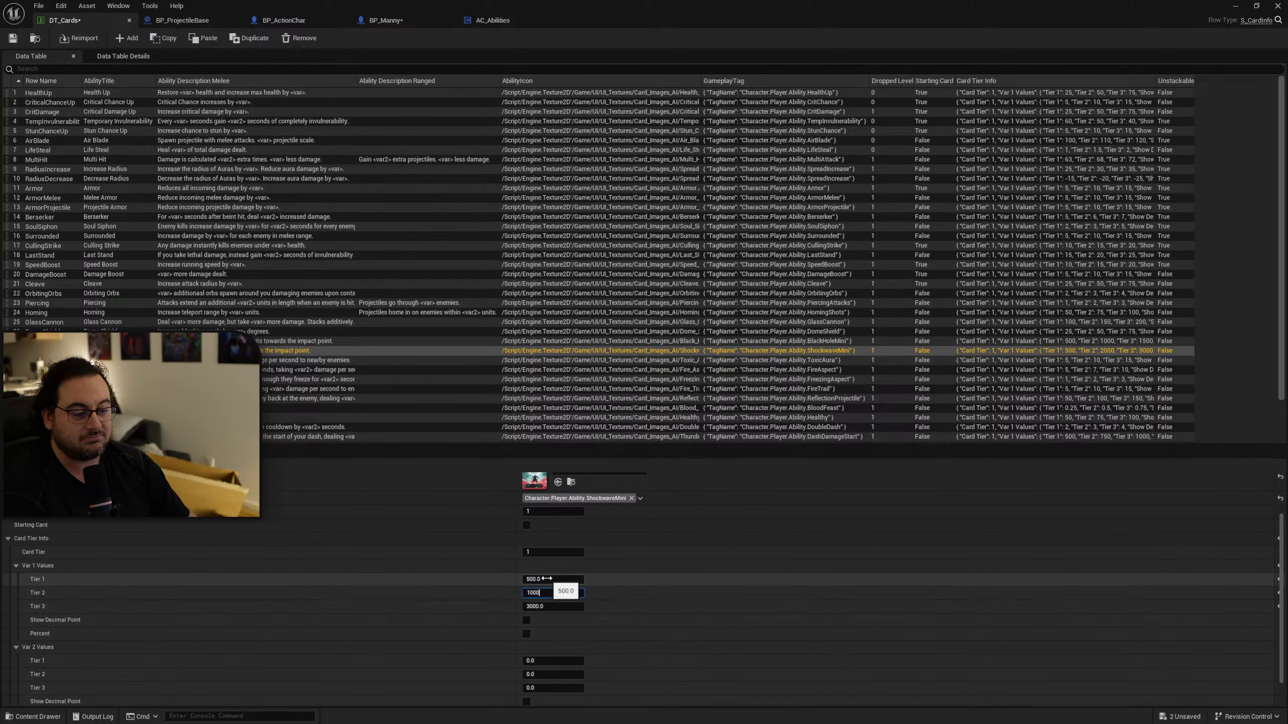
key(Tab)
text(1500)
key(Return)
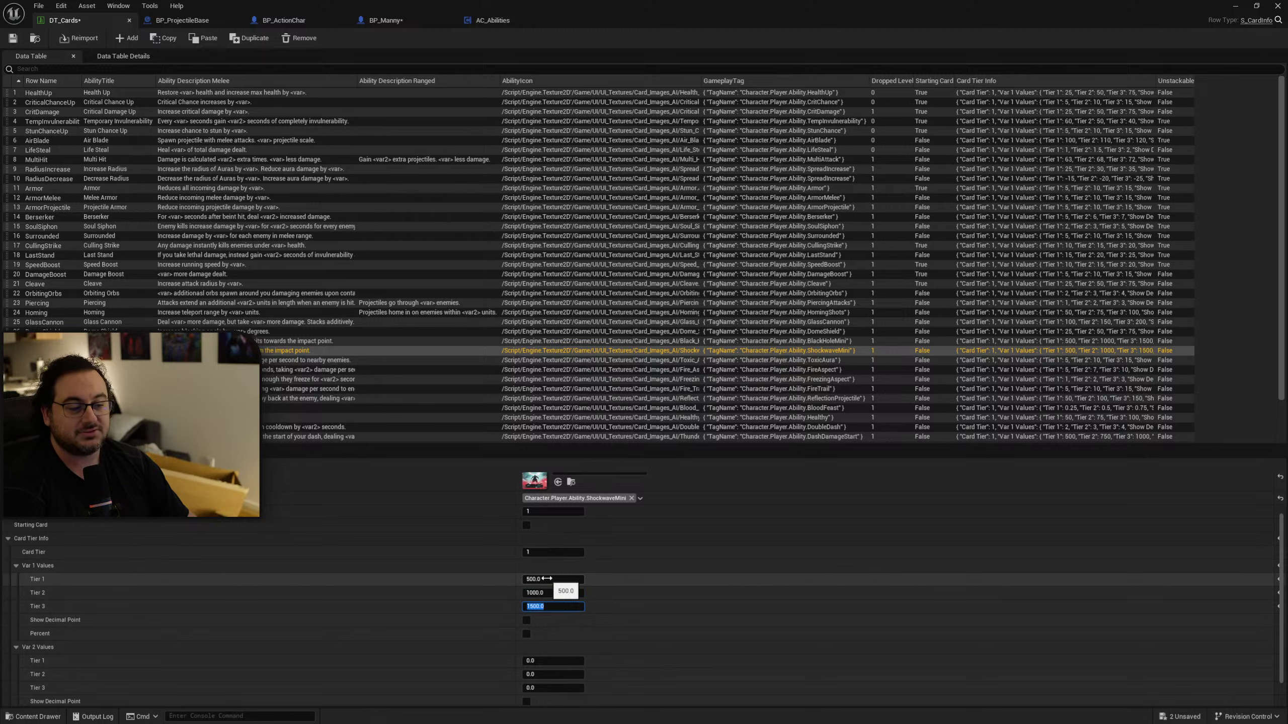
click(736, 606)
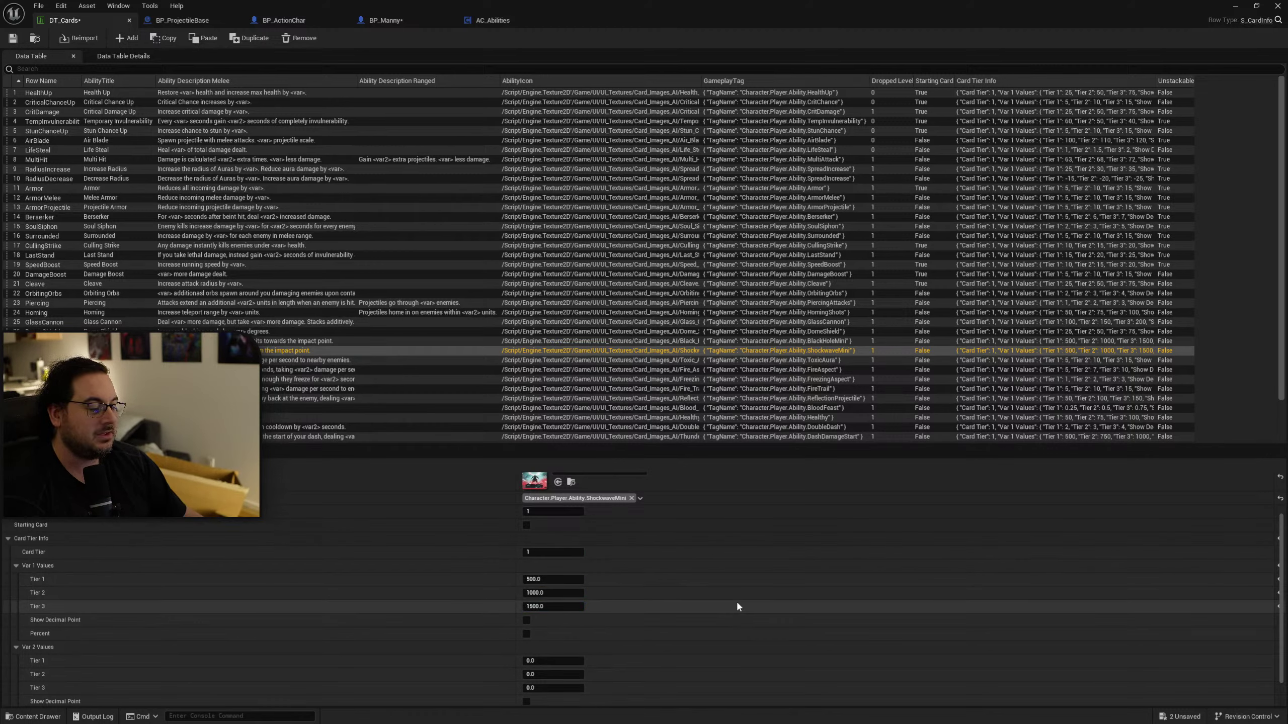
key(ctrl+shift+s)
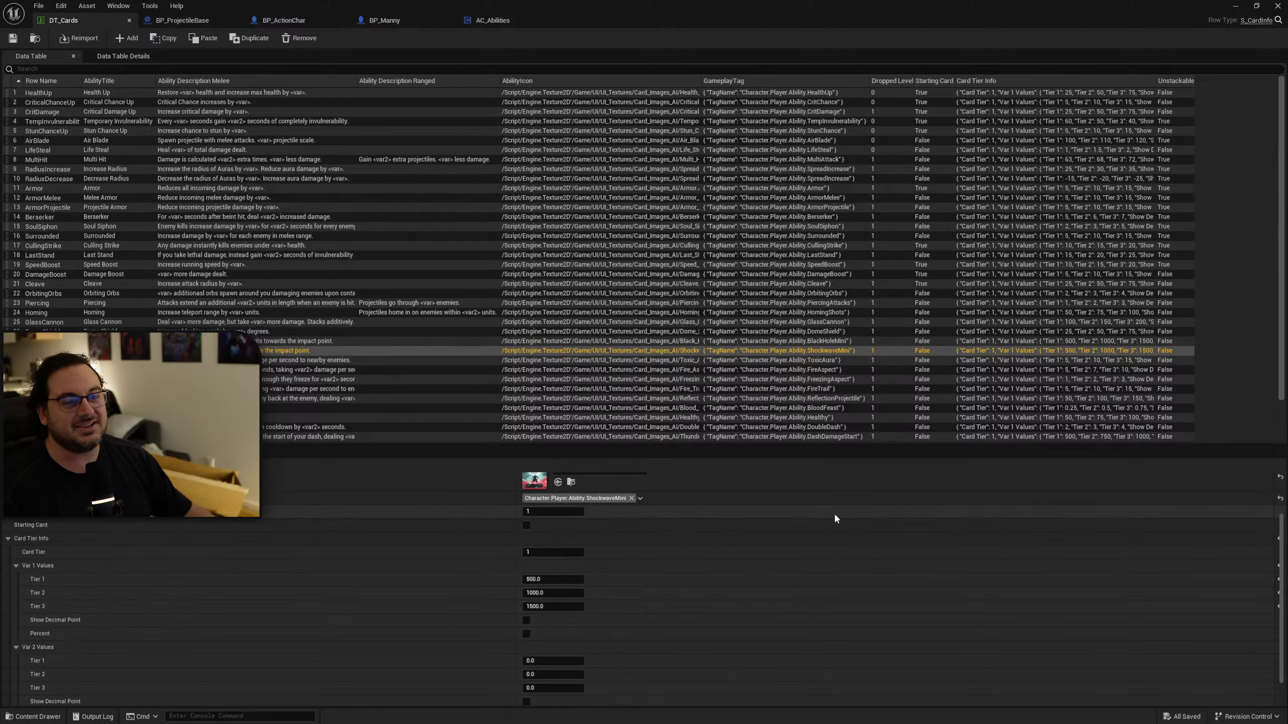
In BP_Manny's Activate Cards by Tag graph, move the whole column of collapsed card graphs, Health Up through DomeShield, slightly upward.
click(384, 20)
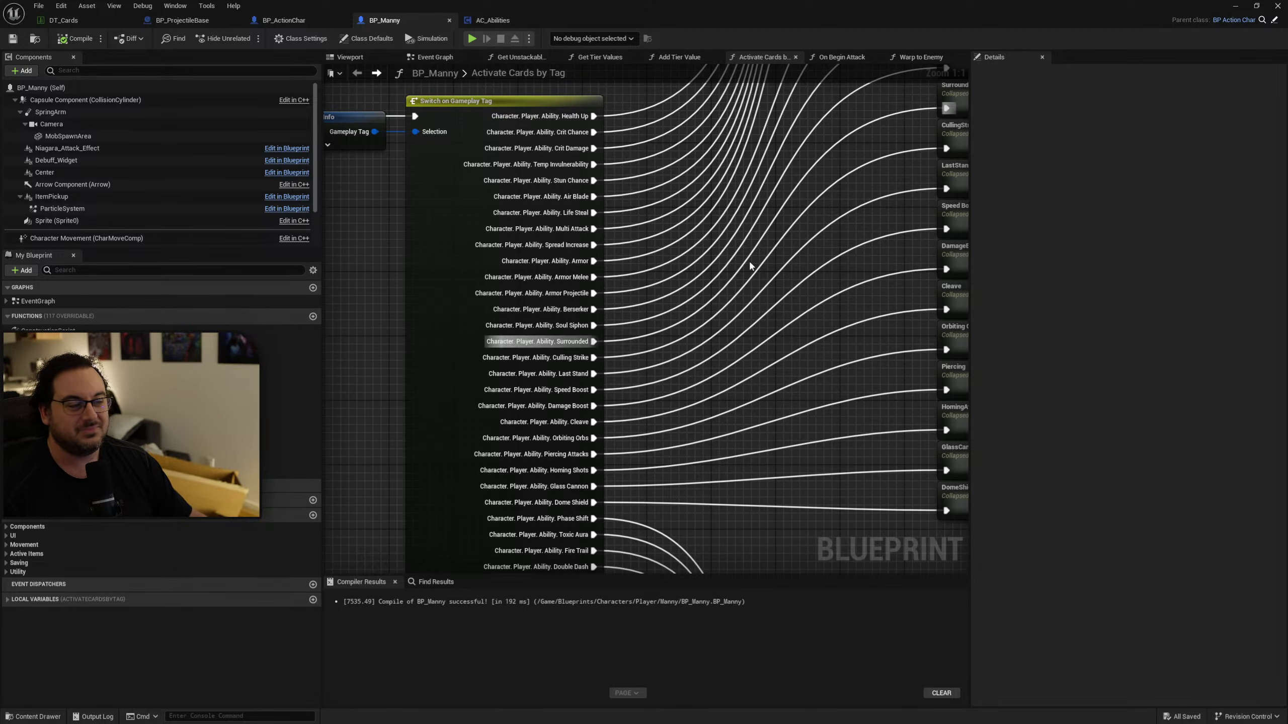
right_drag(753, 264, 566, 238)
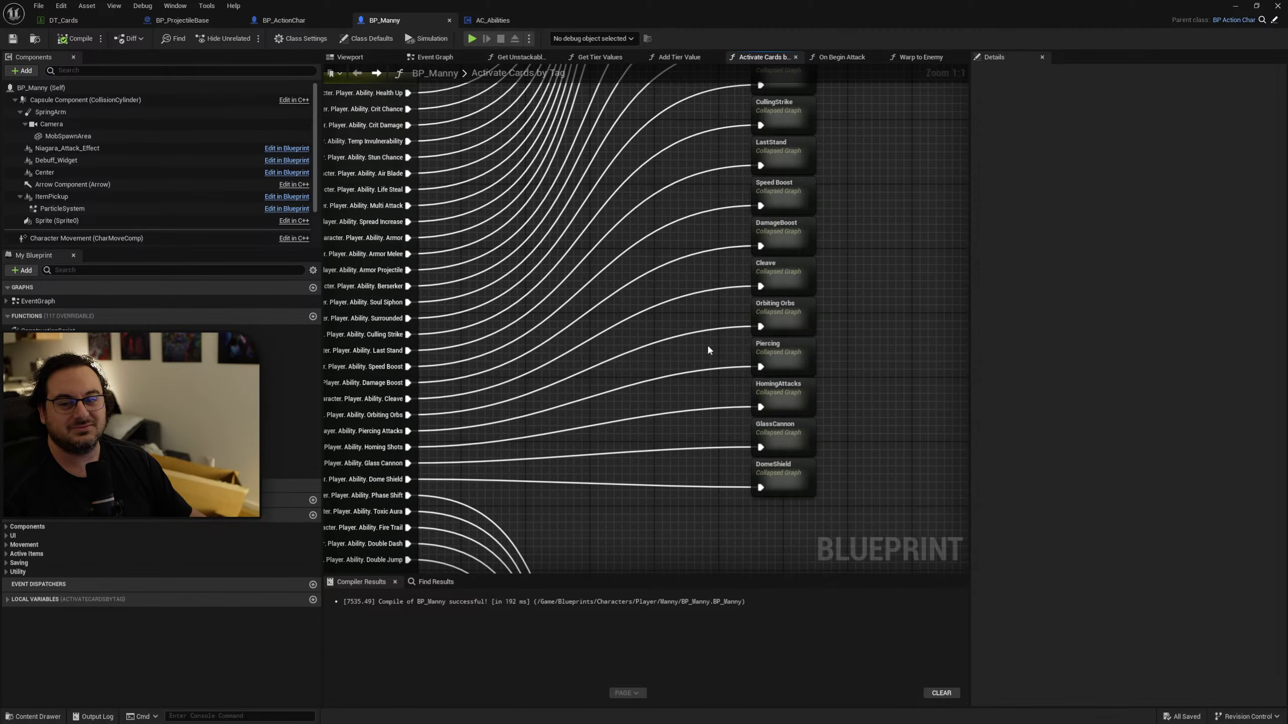
scroll(708, 381, down, 2)
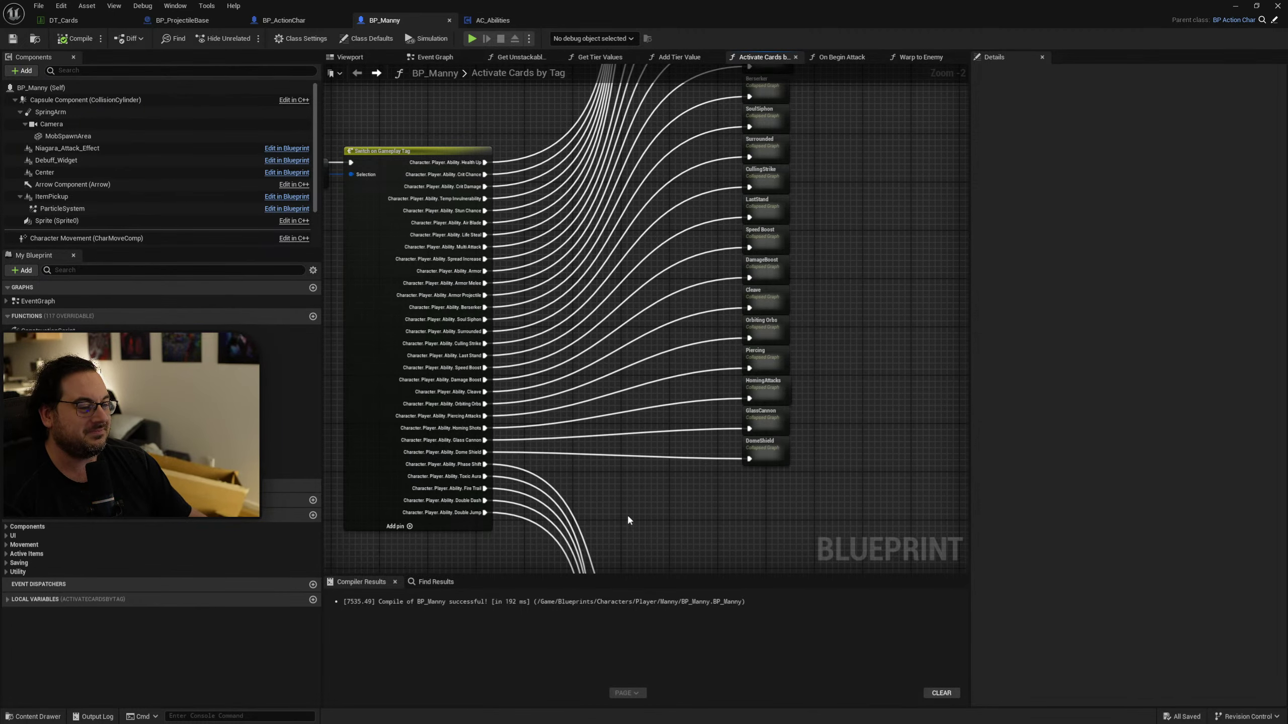
scroll(876, 284, down, 3)
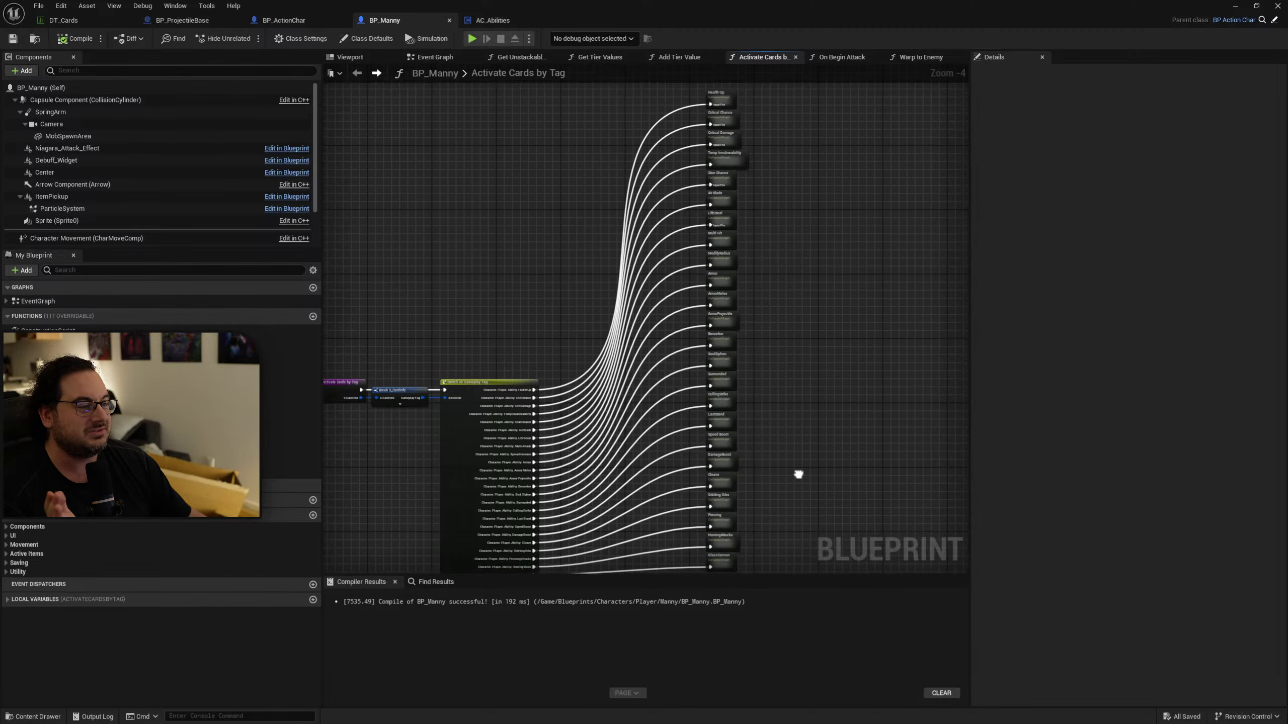
right_drag(799, 461, 793, 416)
drag(785, 517, 691, 108)
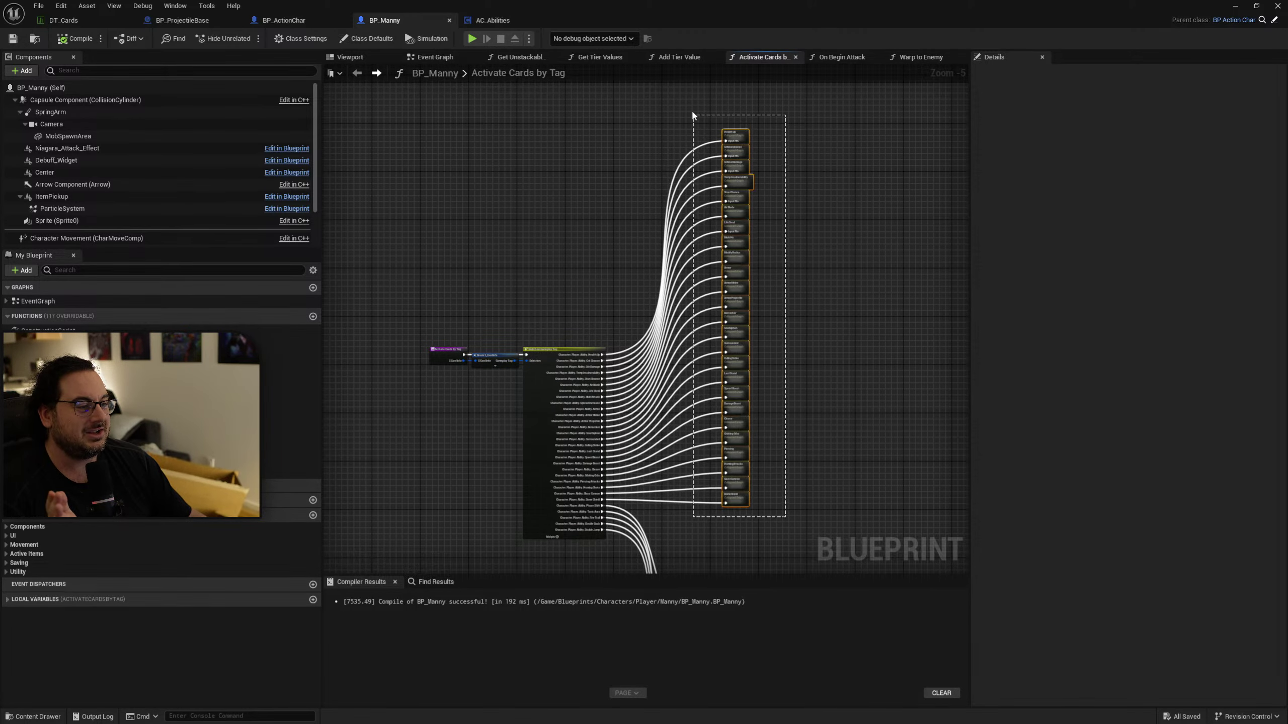
drag(745, 454, 763, 446)
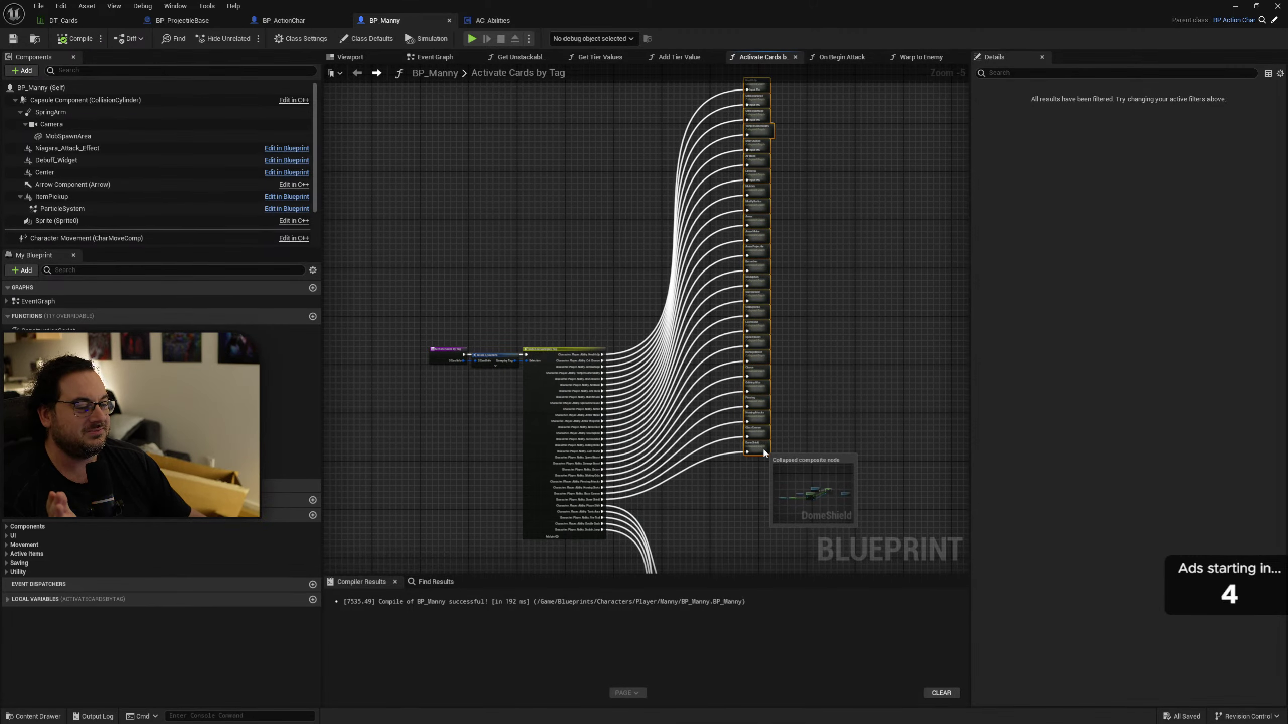
right_drag(736, 485, 751, 305)
scroll(752, 305, up, 5)
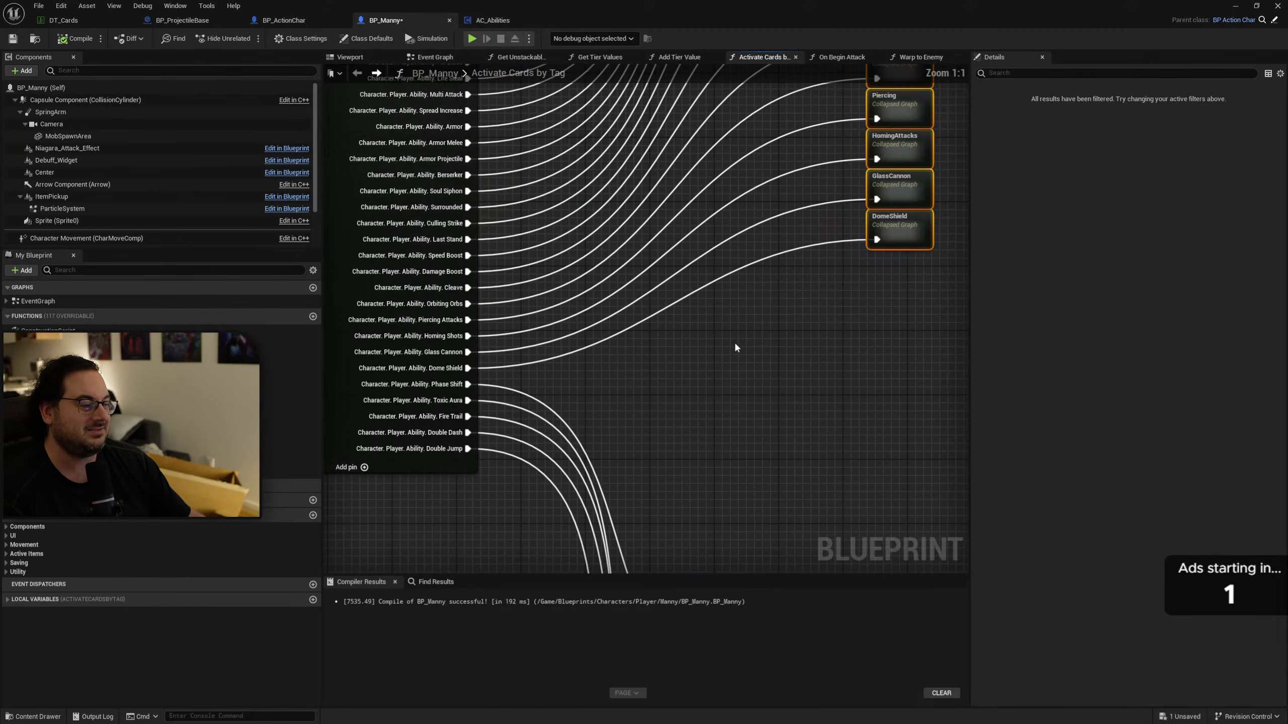
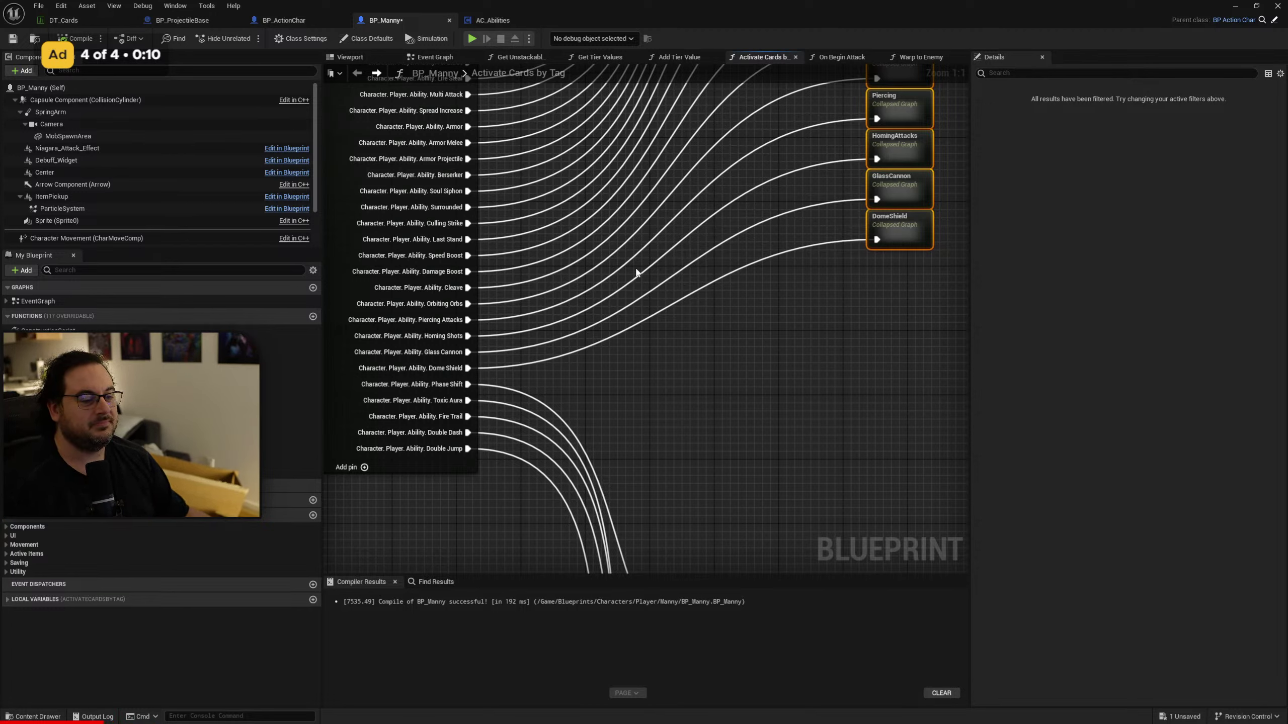
right_drag(641, 288, 570, 351)
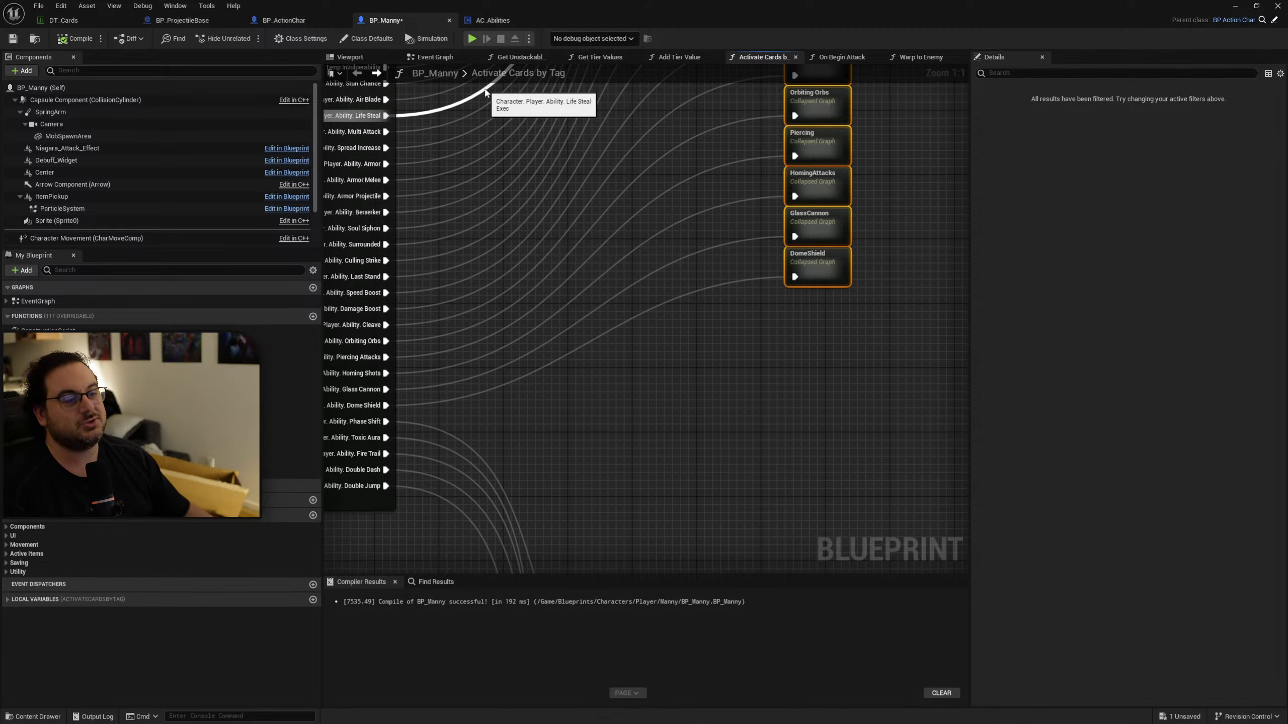
scroll(602, 409, down, 4)
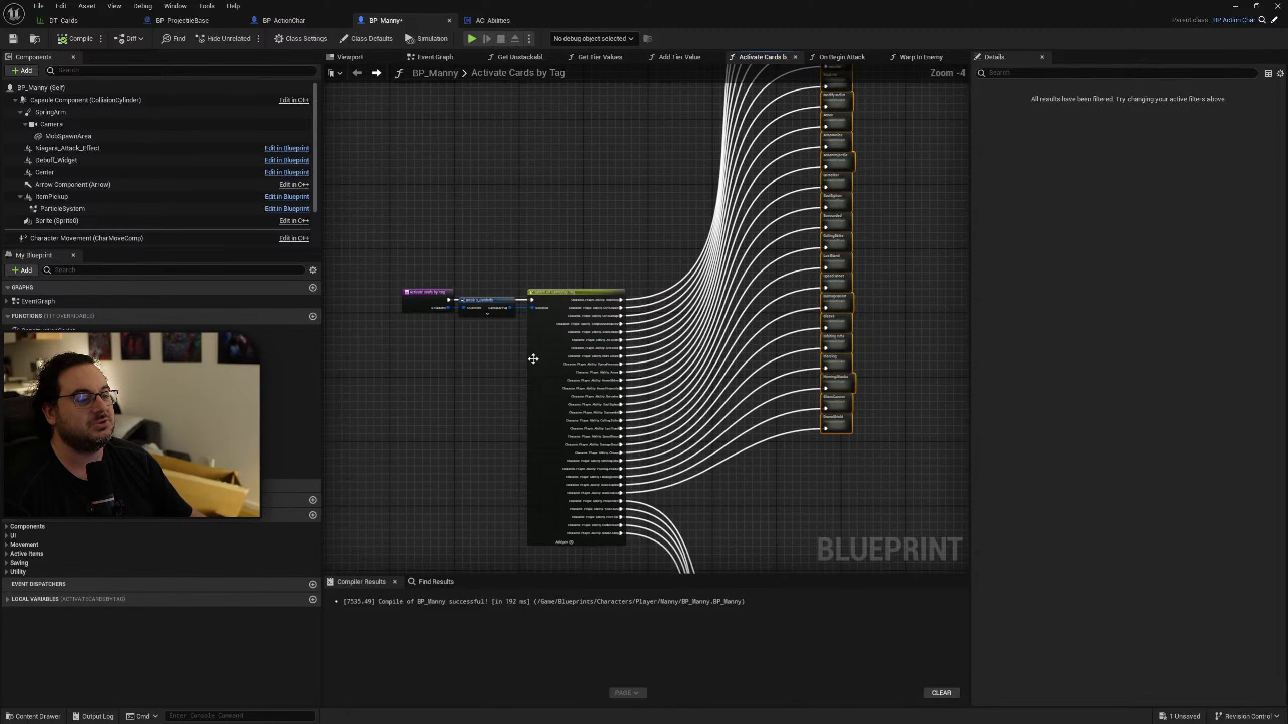
scroll(861, 502, up, 4)
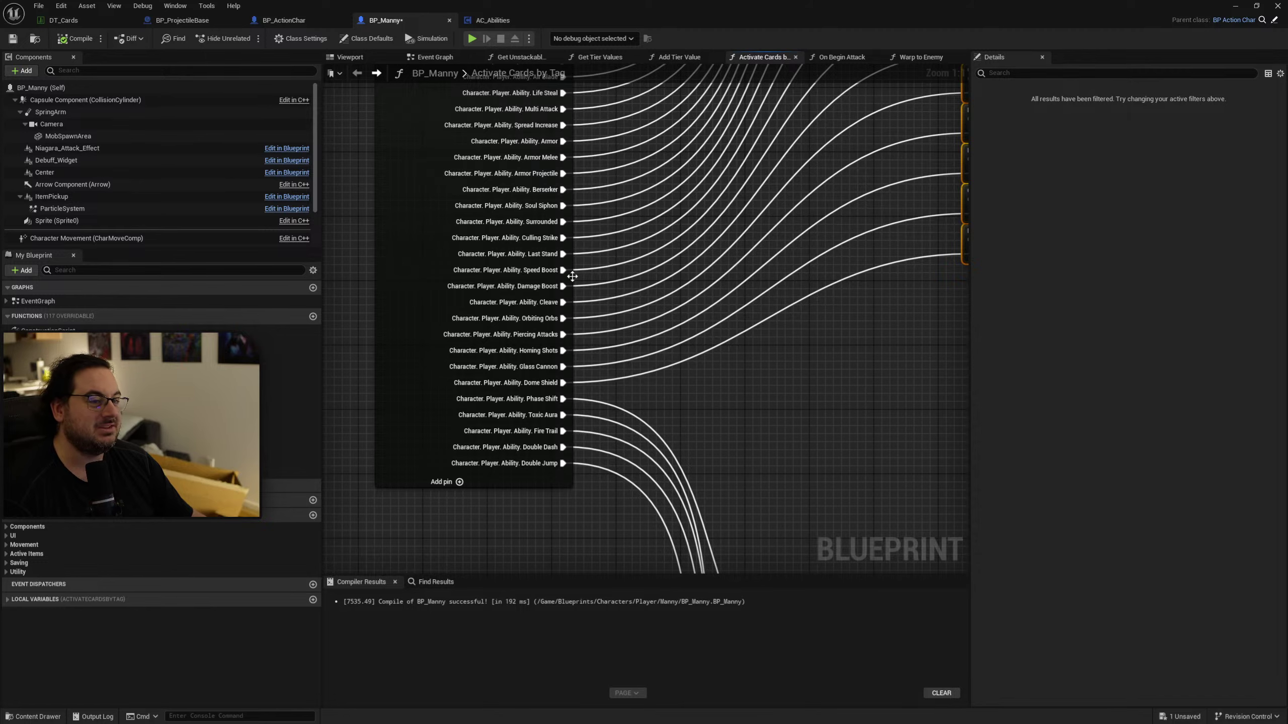
In AC_Abilities, go to the Gravity Launch entry node and try to find its references by name across all blueprints.
click(491, 20)
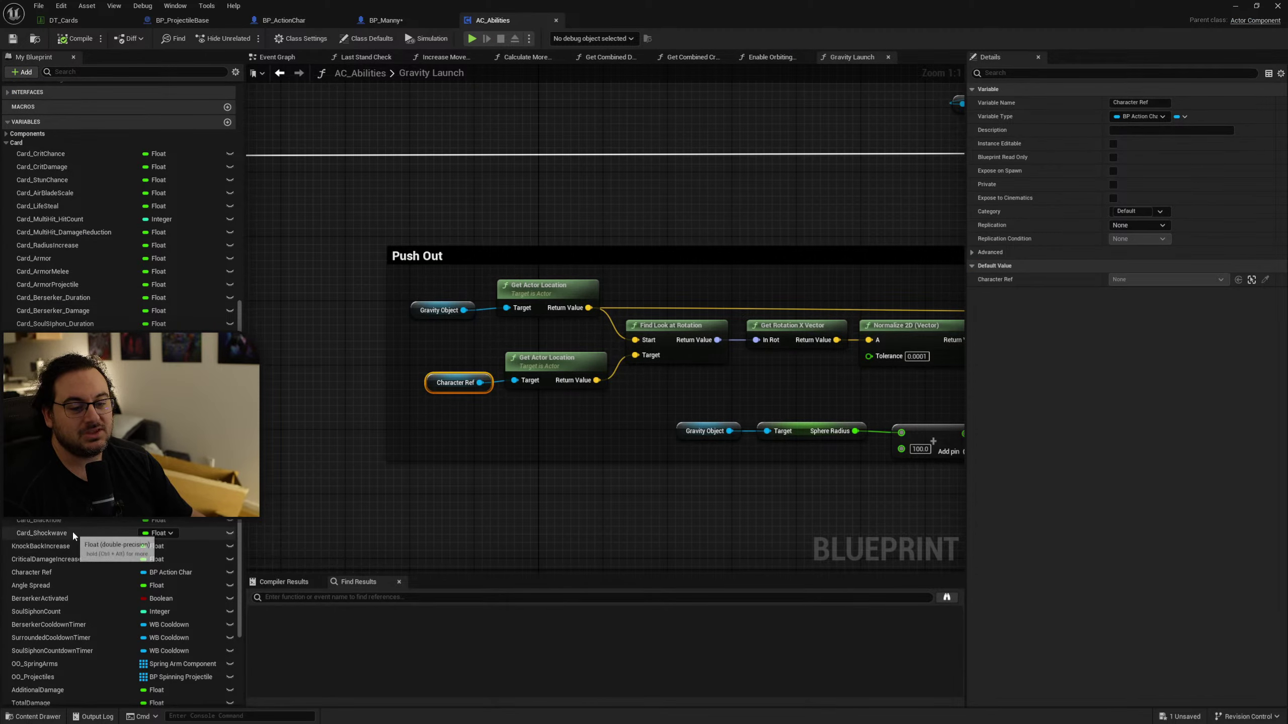
right_drag(652, 404, 410, 312)
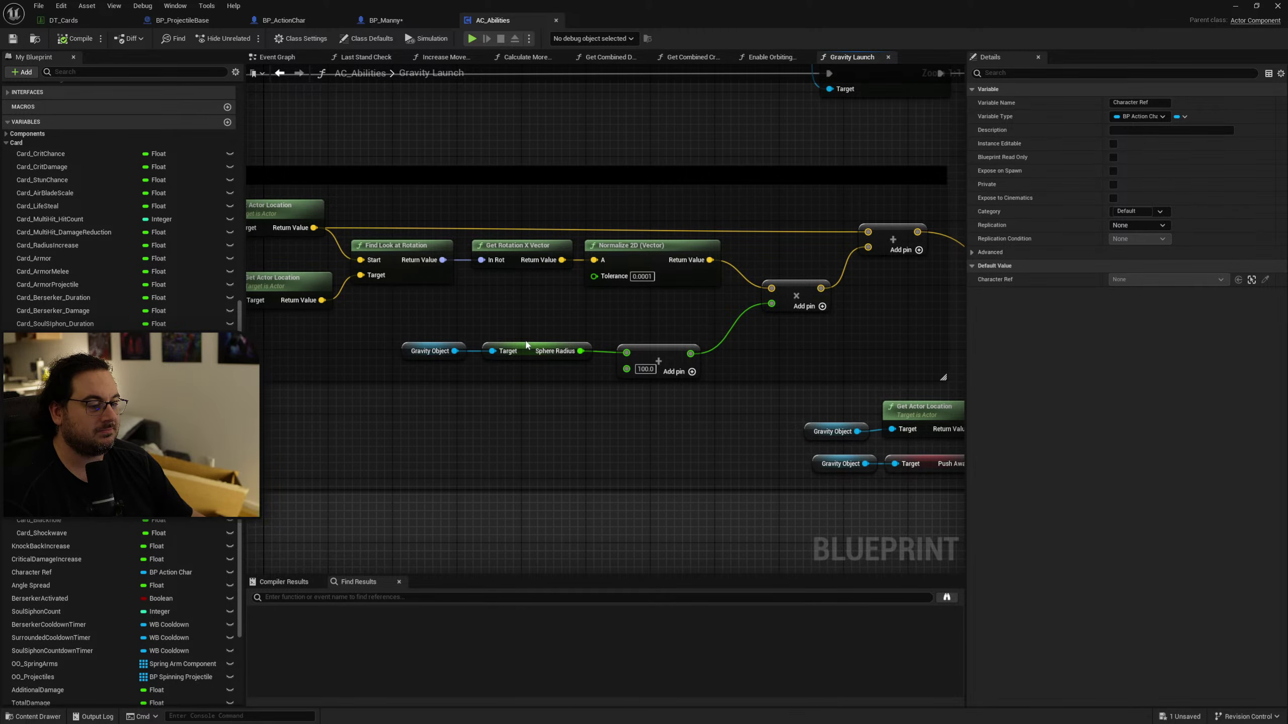
right_drag(556, 311, 1005, 491)
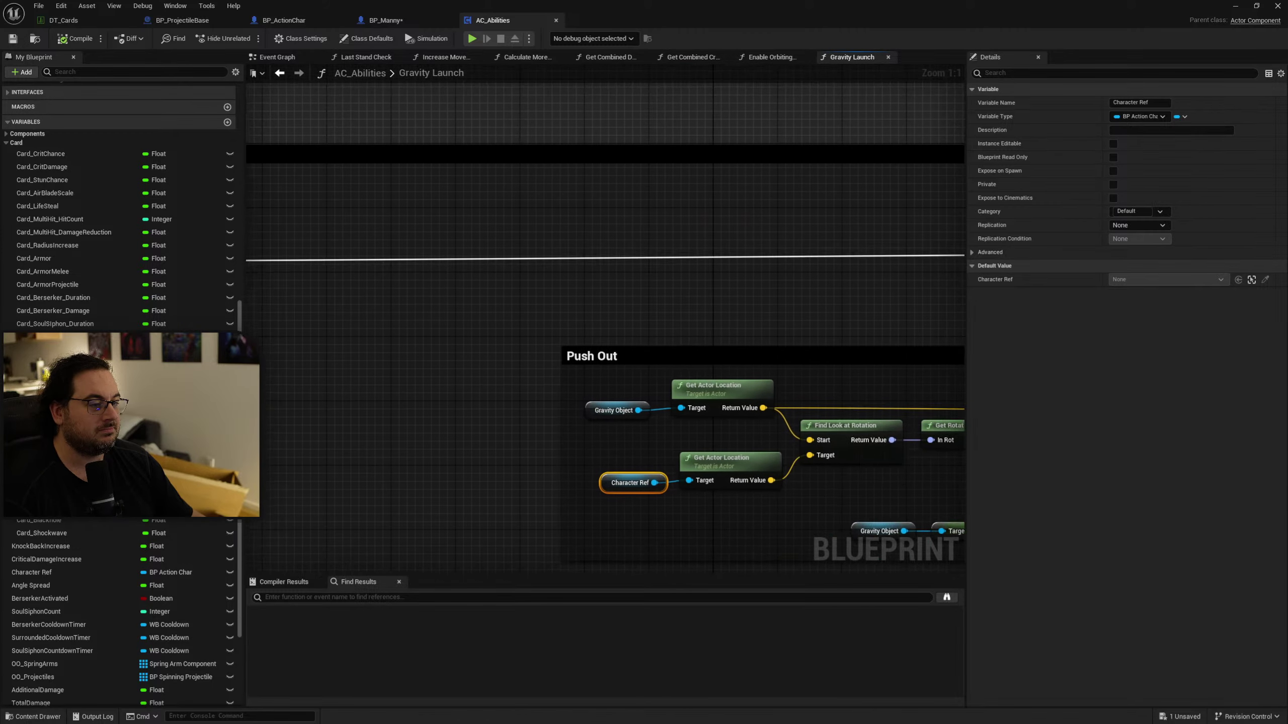
right_drag(386, 492, 591, 156)
scroll(450, 266, down, 3)
right_drag(449, 266, 949, 95)
right_drag(607, 202, 862, 297)
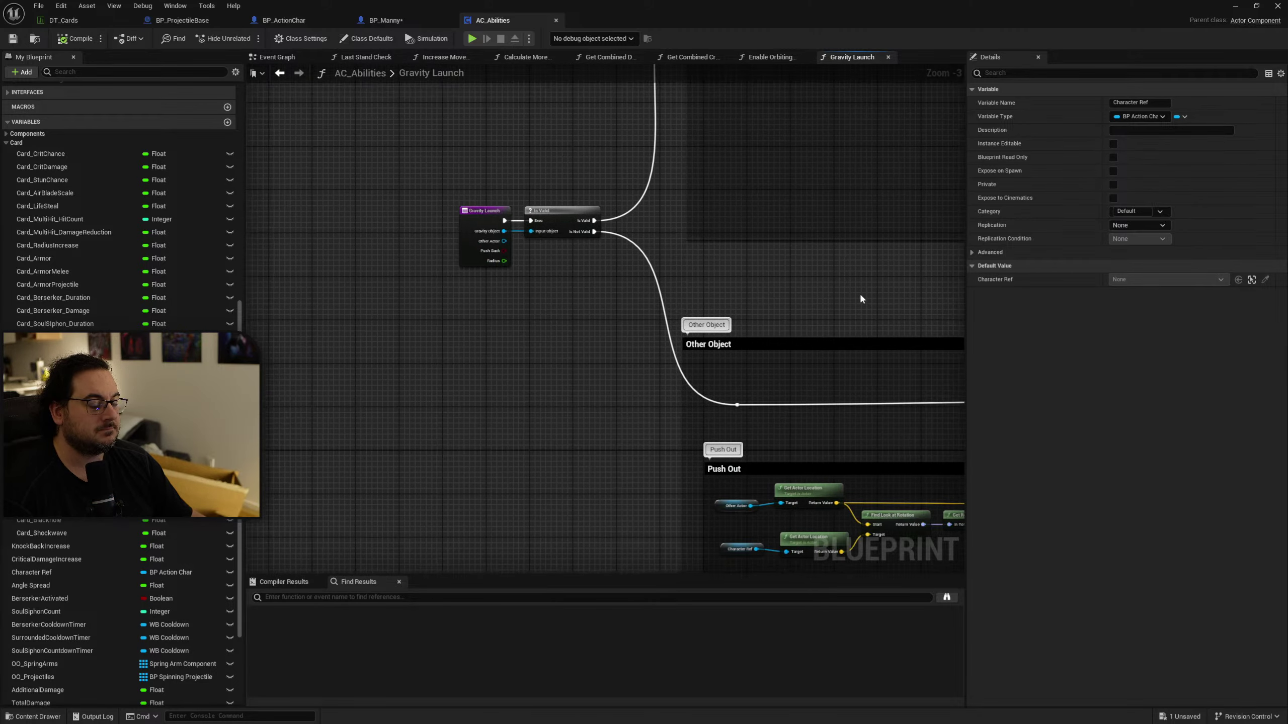
scroll(627, 293, up, 3)
right_click(413, 172)
mouse_move(485, 278)
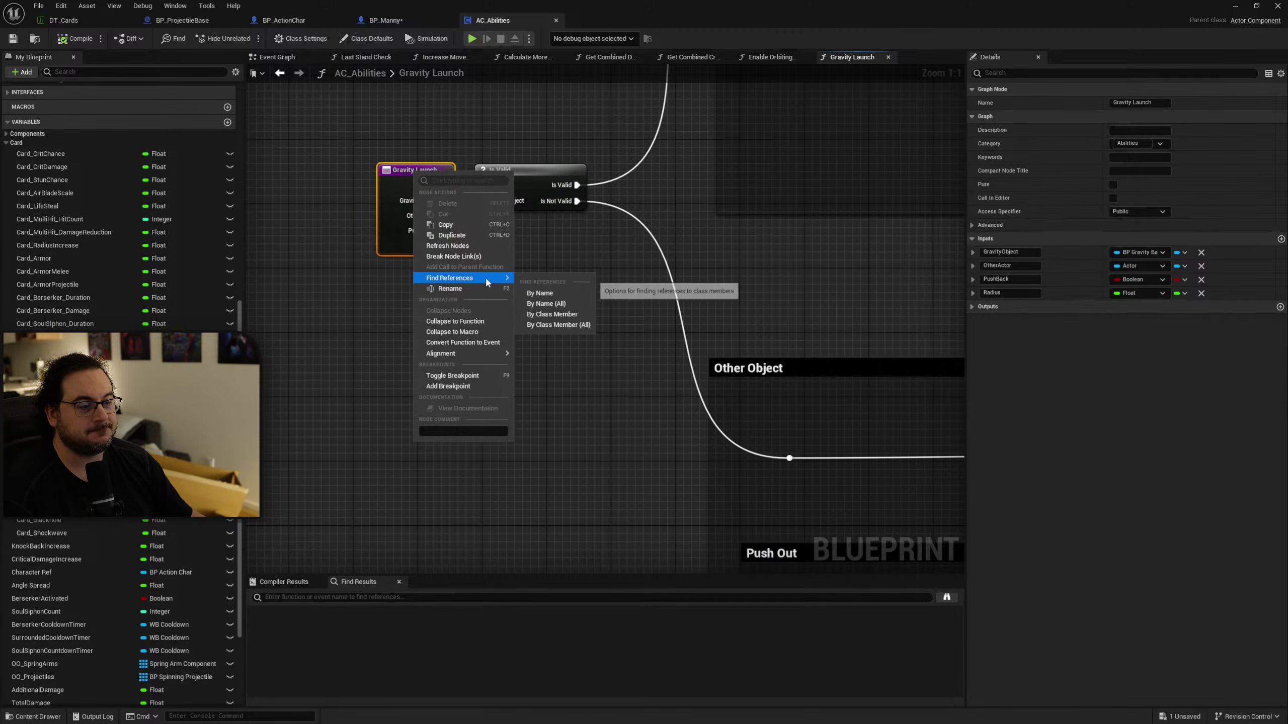
click(564, 304)
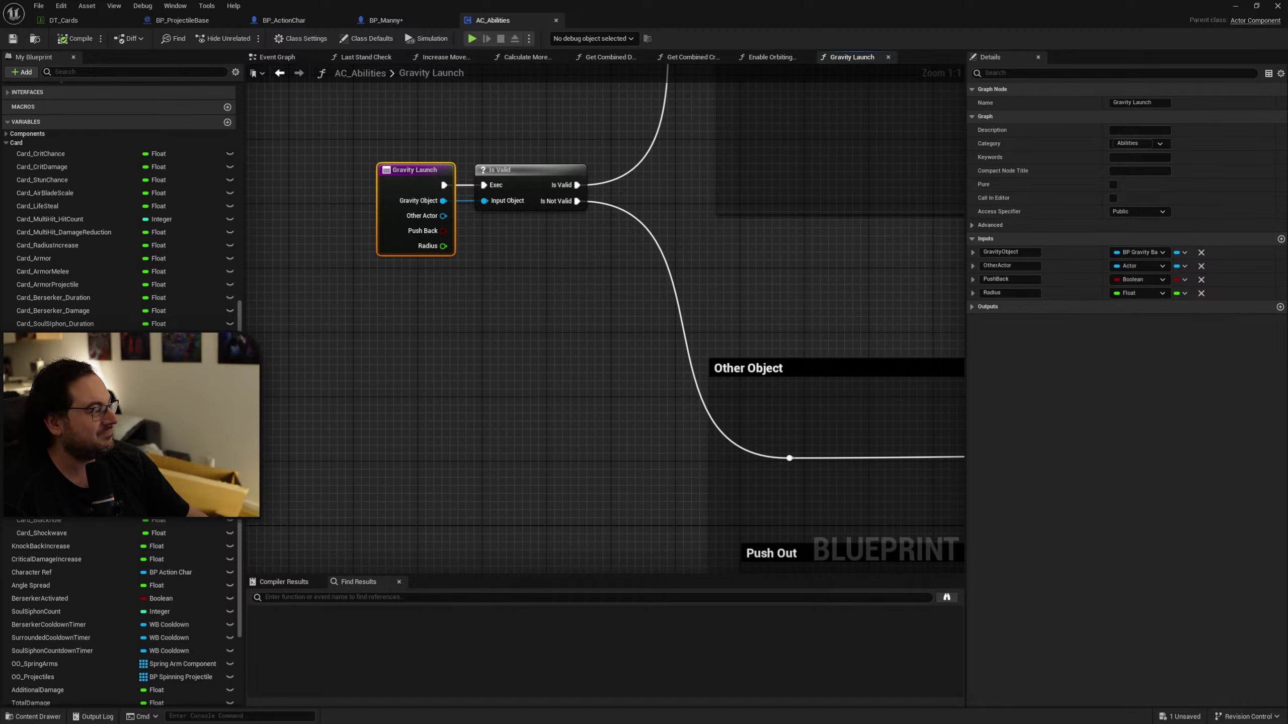
key(Escape)
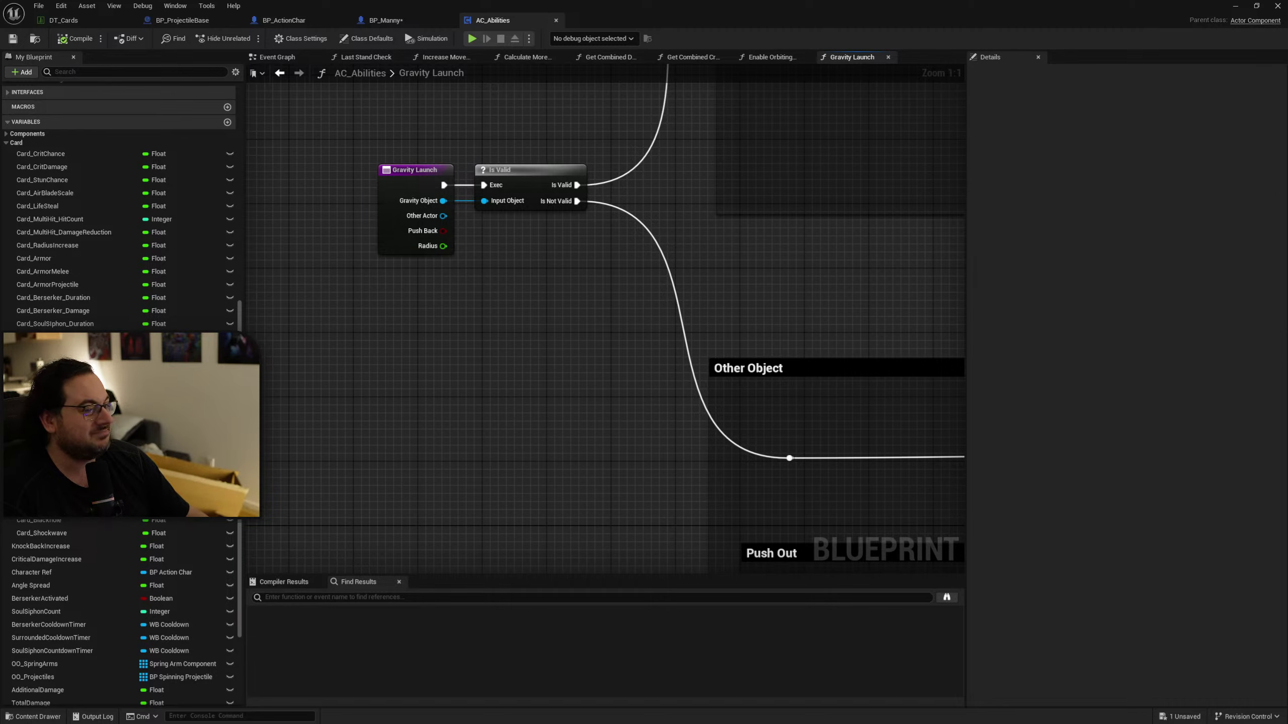
Examine Gravity Launch's Gravity Object and Other Object branches, including the Push Out calculations and the projectile velocity and Launch Character nodes.
scroll(563, 325, down, 5)
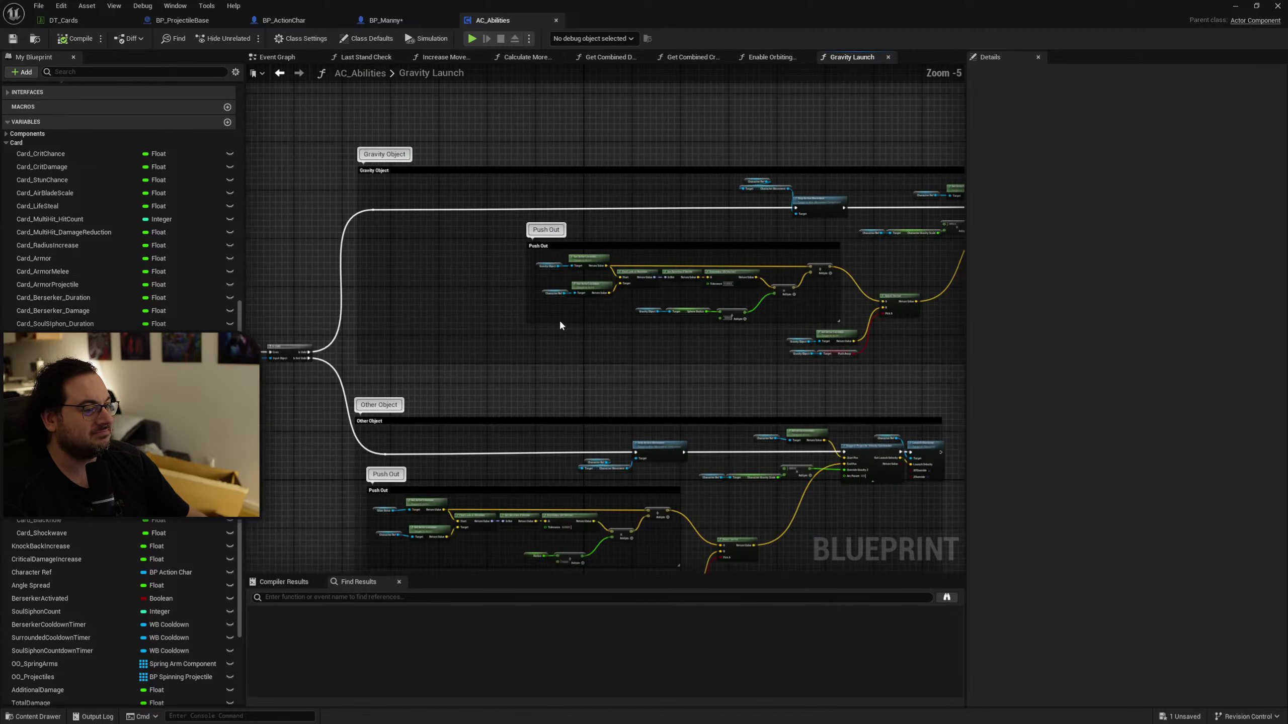
scroll(708, 245, up, 5)
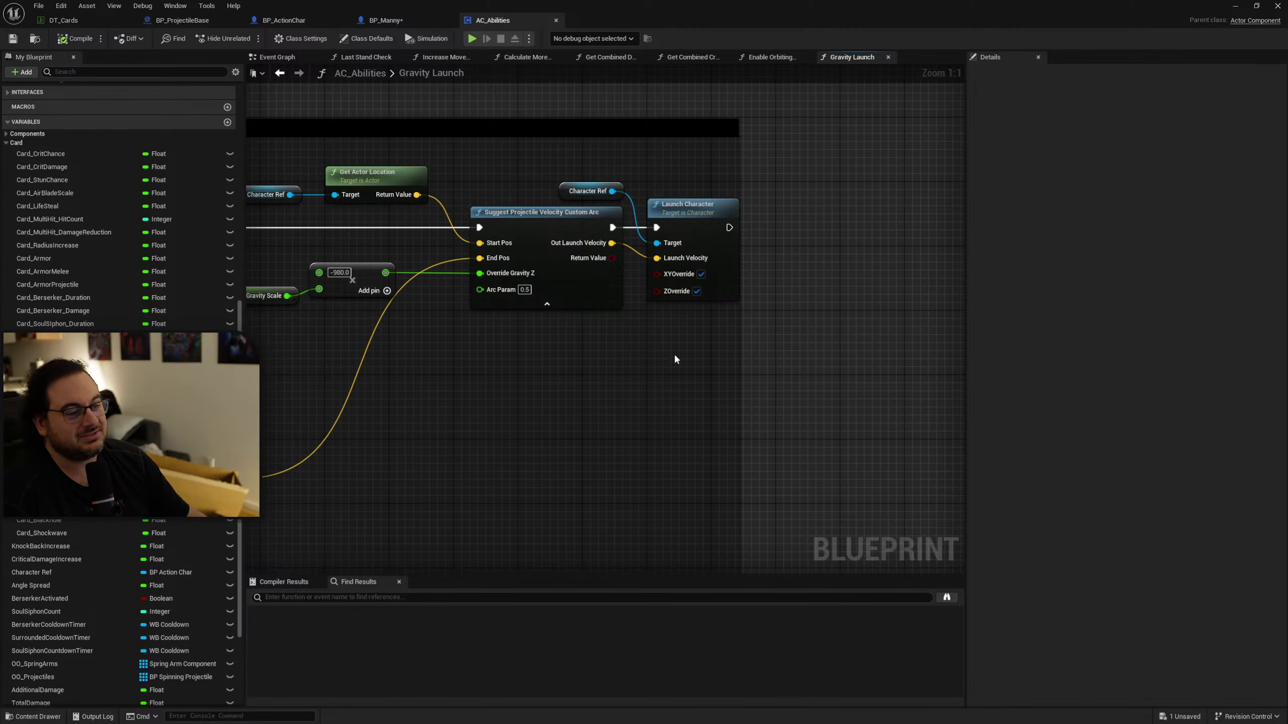
scroll(674, 352, down, 5)
right_drag(446, 367, 958, 228)
scroll(480, 229, up, 4)
right_drag(713, 307, 249, 416)
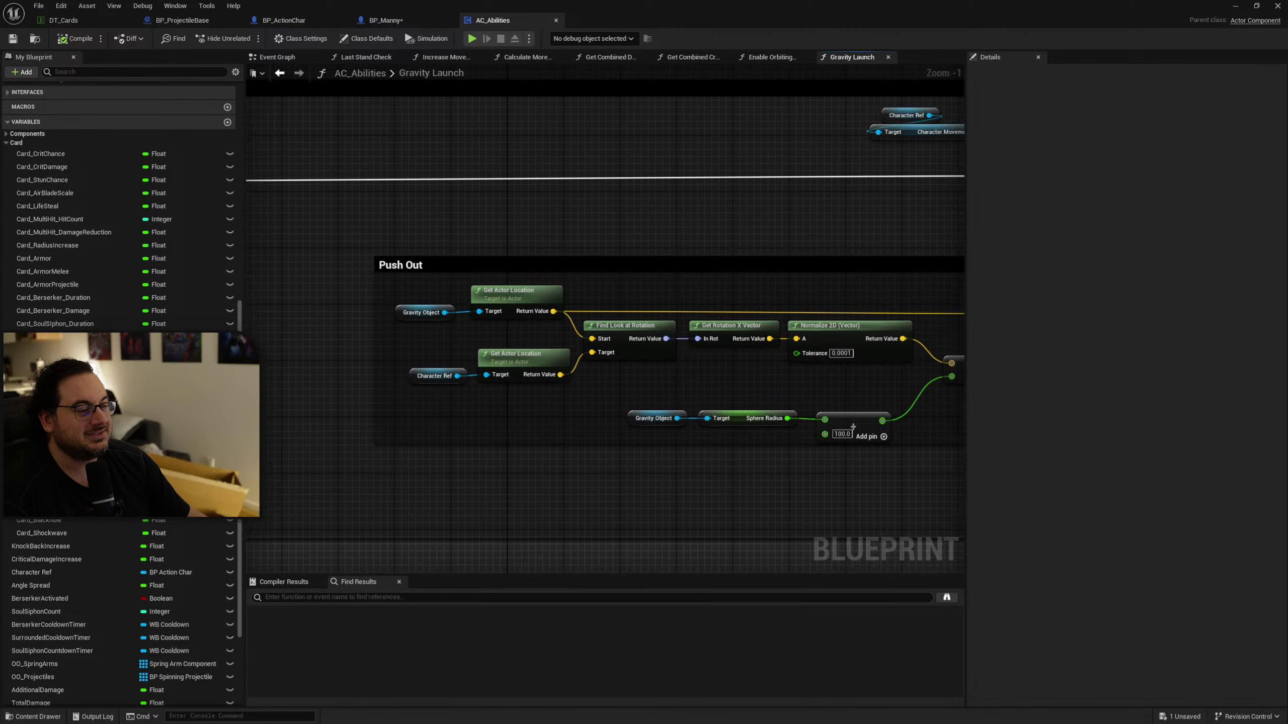
right_drag(759, 257, 248, 305)
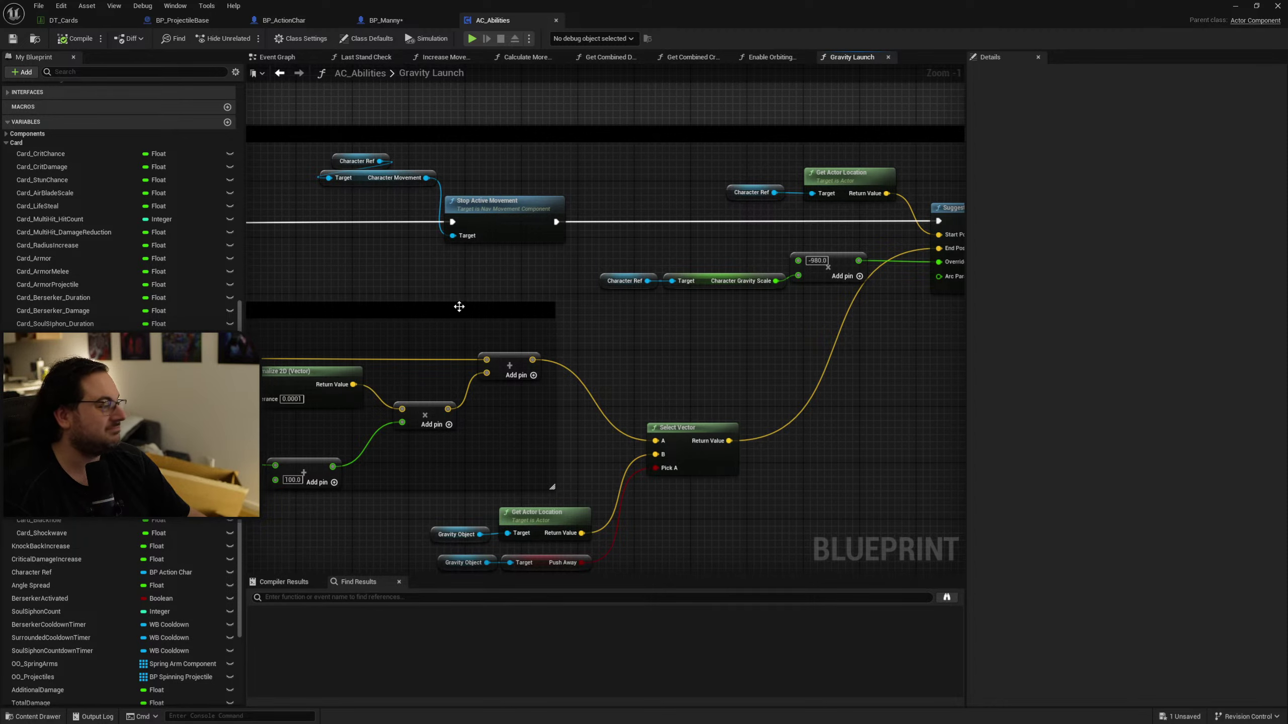
right_drag(432, 306, 249, 324)
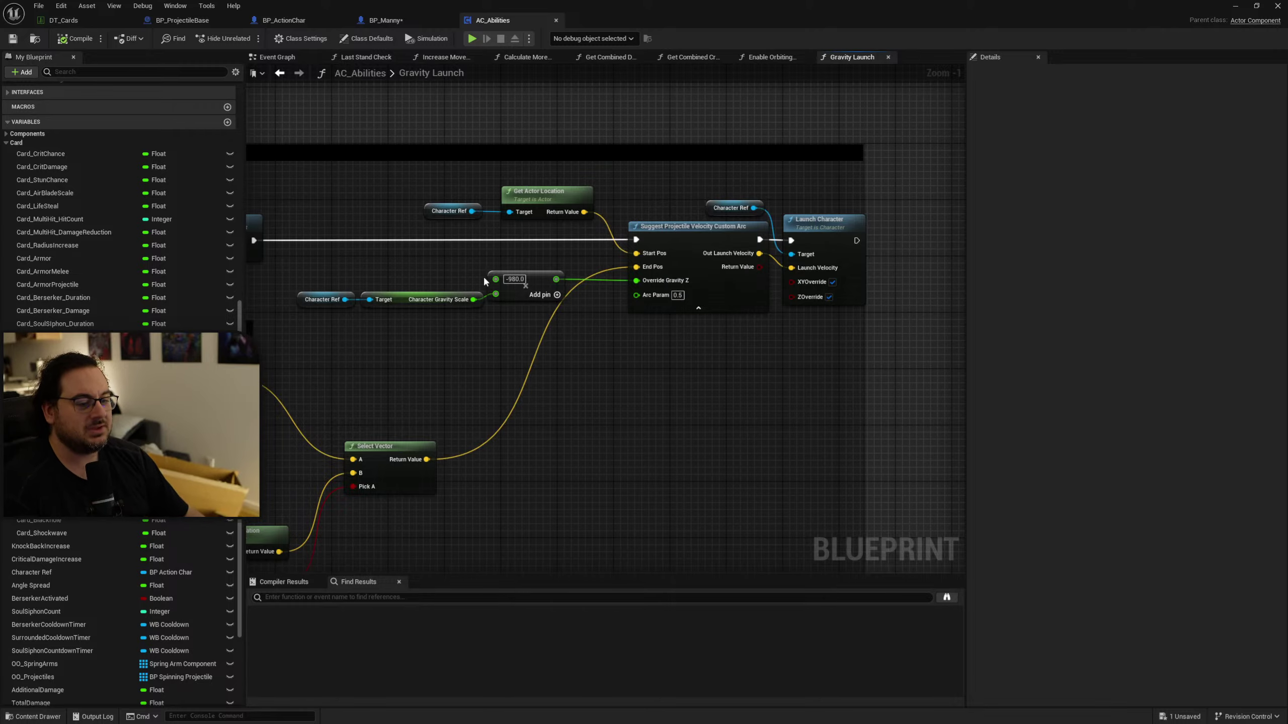
scroll(483, 276, down, 2)
right_drag(483, 276, 903, 97)
right_drag(507, 109, 526, 415)
scroll(526, 415, up, 3)
scroll(507, 429, down, 3)
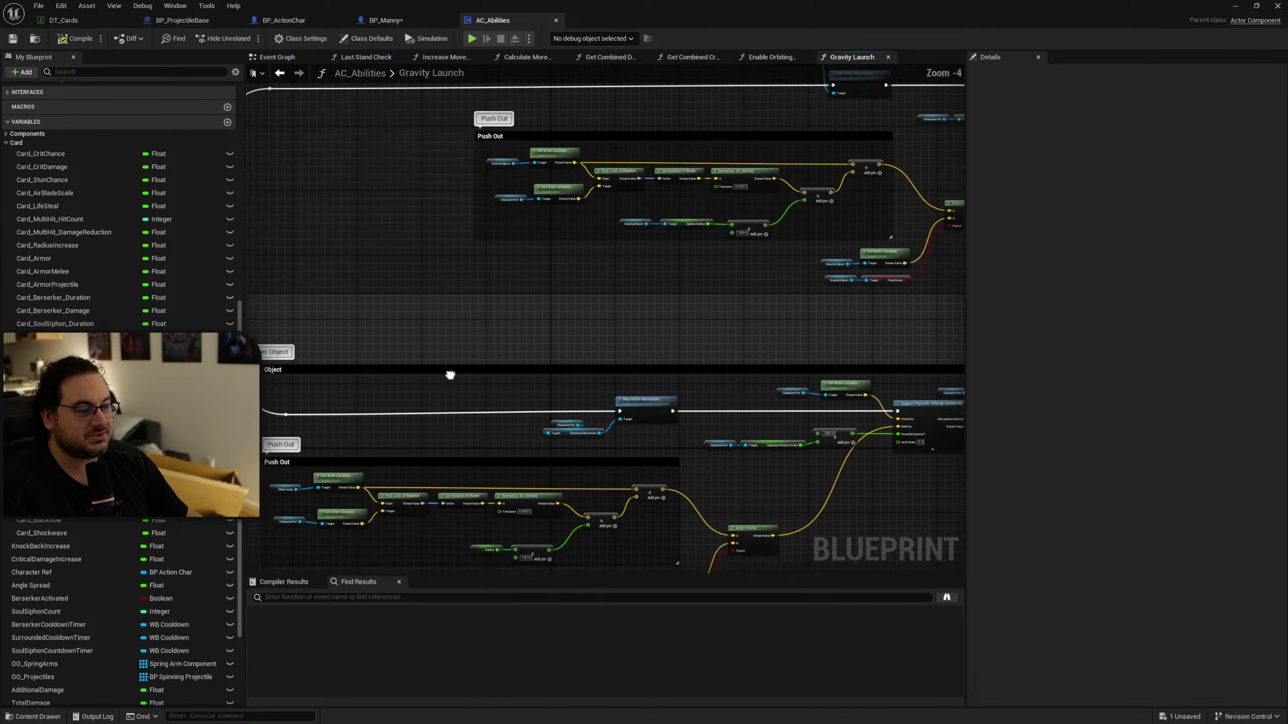
scroll(528, 371, up, 3)
right_drag(654, 327, 655, 261)
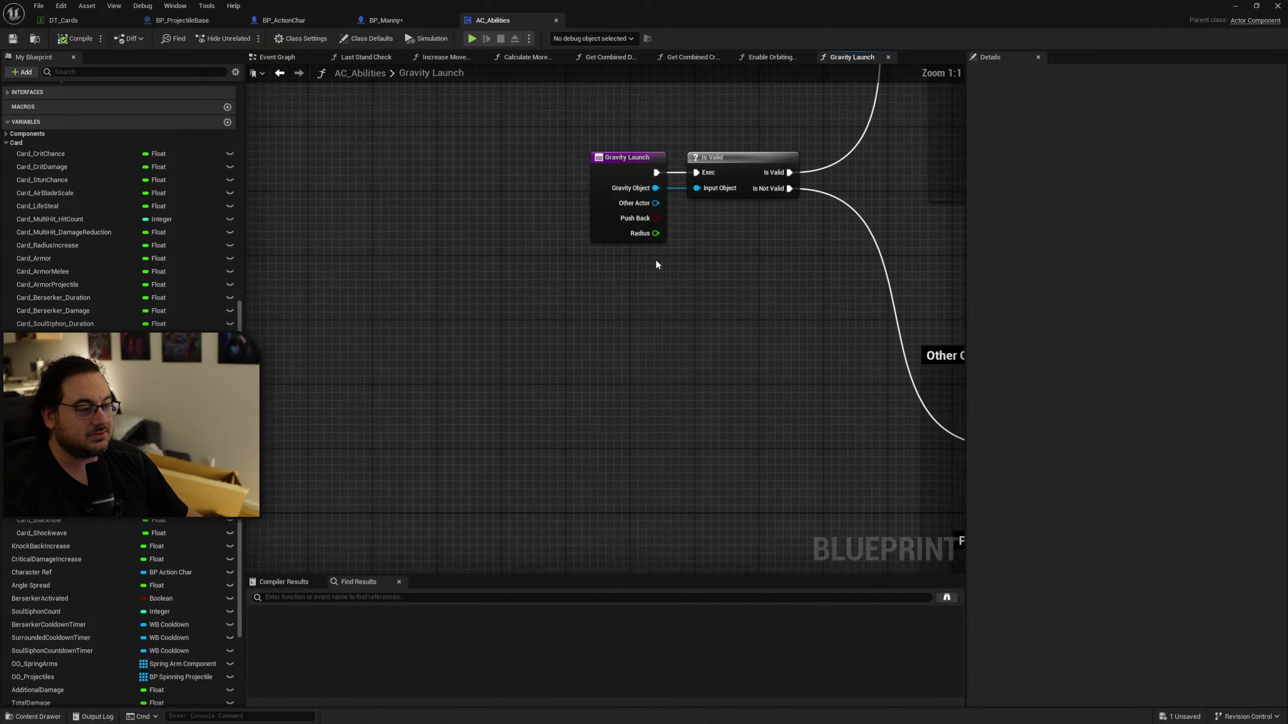
Find references to the Gravity Launch function by name across all blueprints and save the unsaved changes.
right_click(629, 170)
mouse_move(704, 277)
click(794, 303)
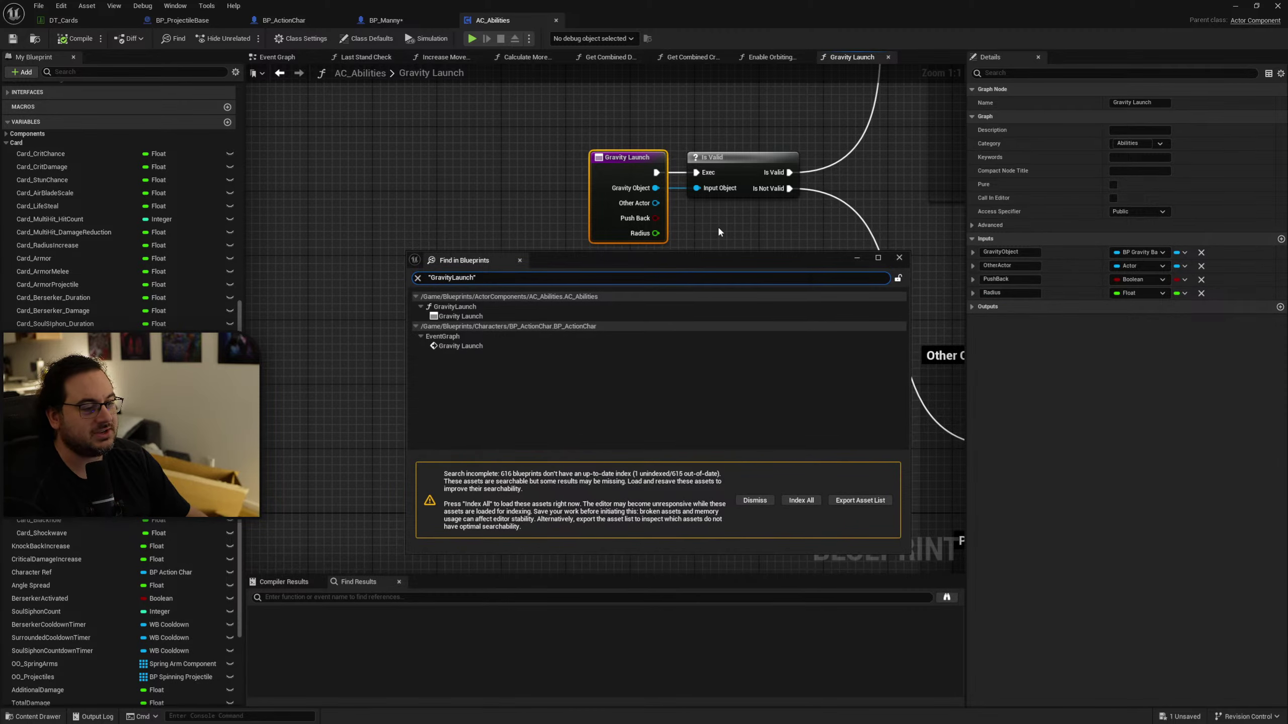
click(718, 226)
key(ctrl+s)
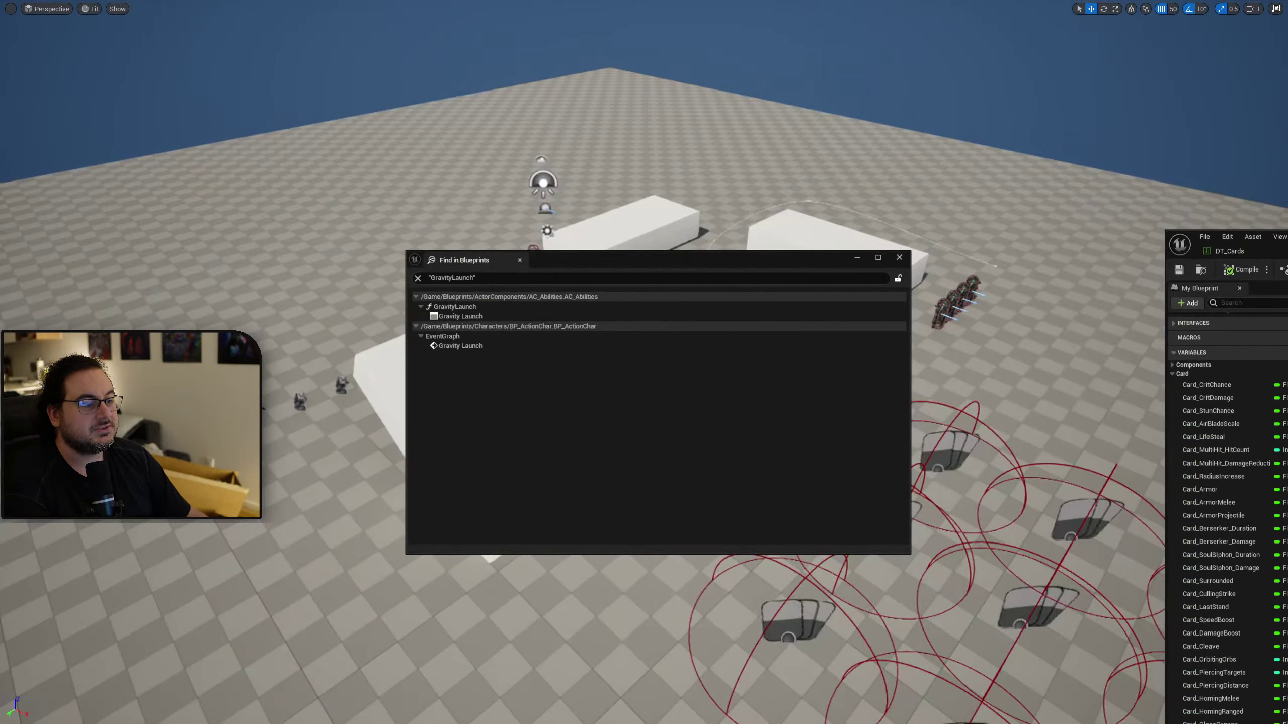
Close the Find in Blueprints window and rerun the by-name reference search for Gravity Launch across all blueprints.
drag(712, 264, 882, 1)
drag(1287, 291, 578, 150)
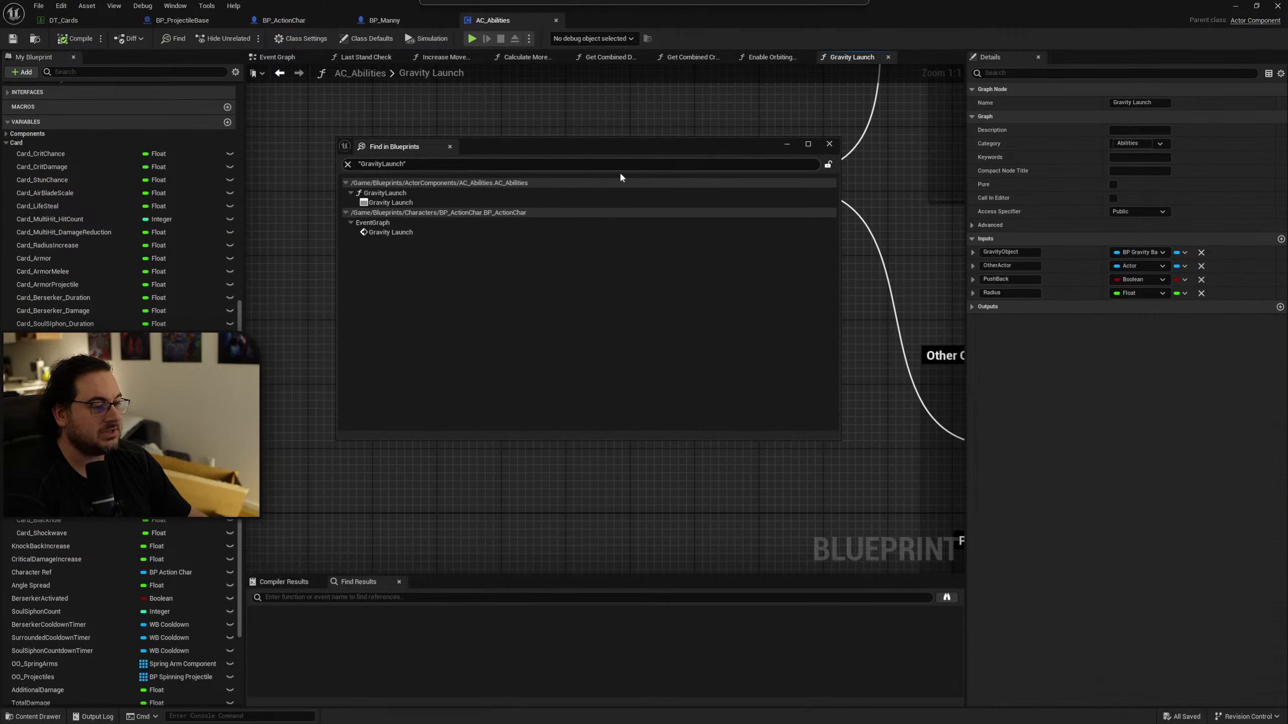
click(829, 144)
right_click(611, 158)
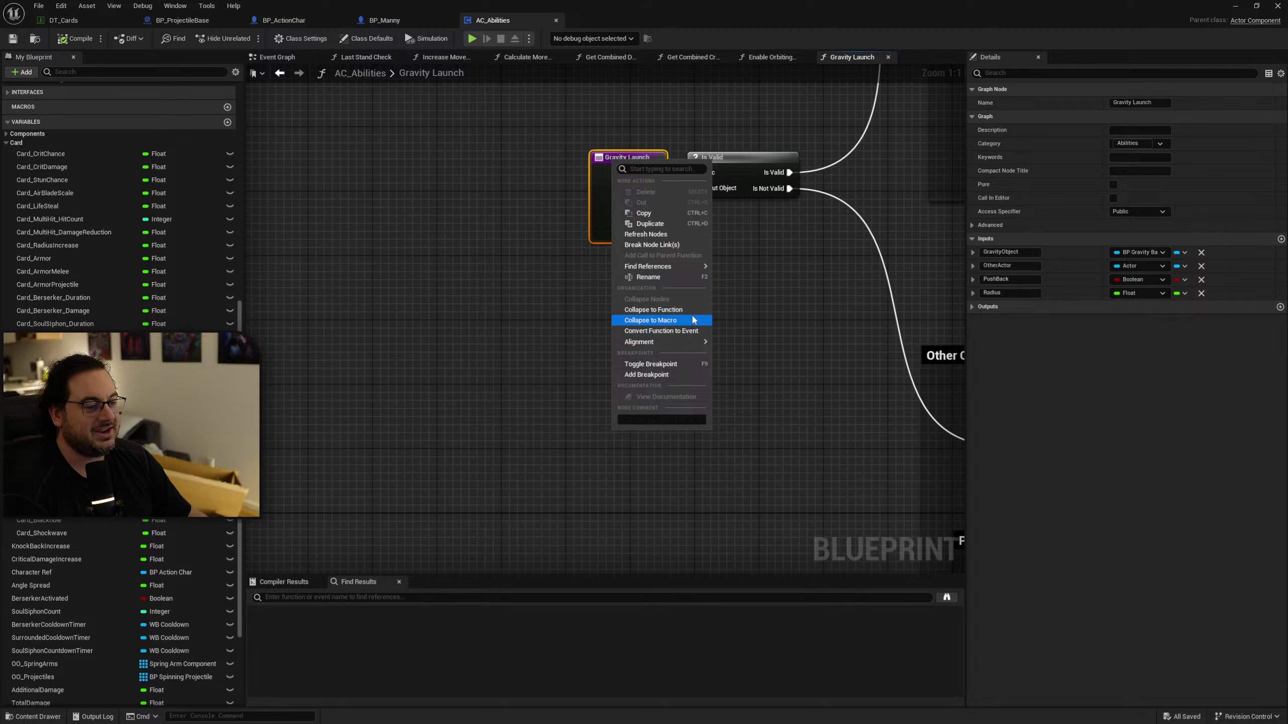
mouse_move(674, 266)
click(753, 291)
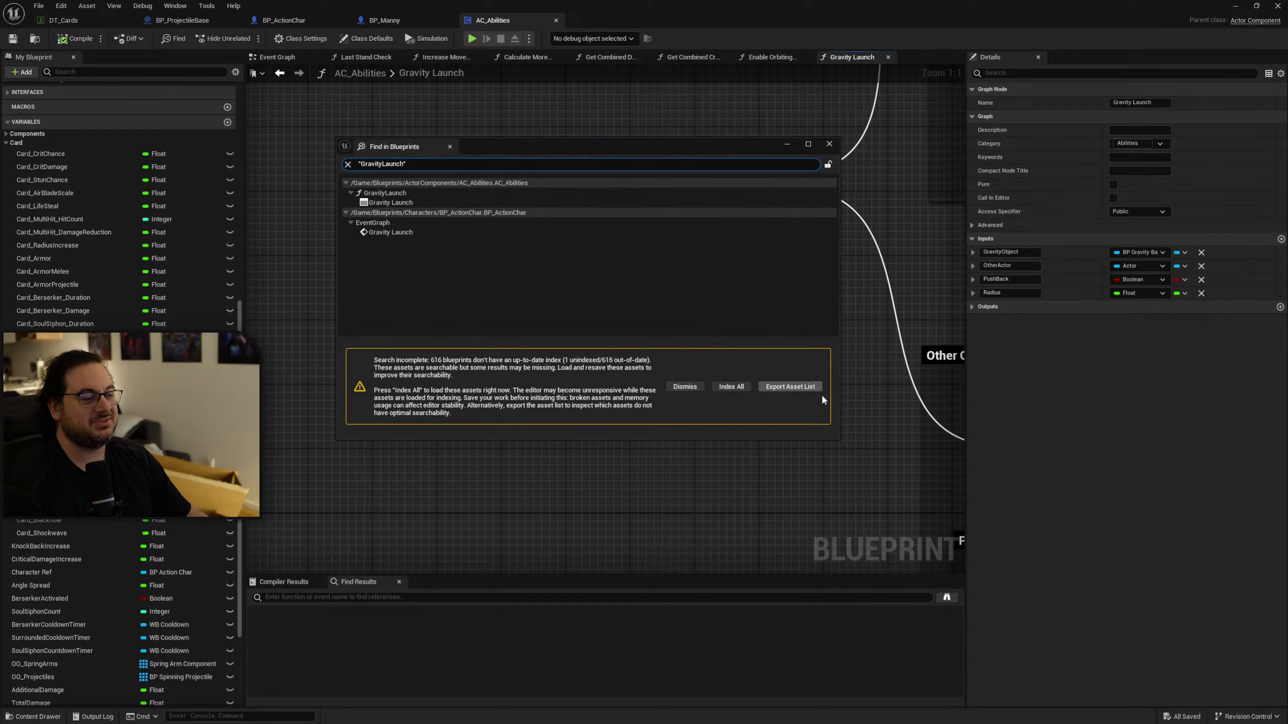
Index all out-of-date blueprints for searching and close the Find in Blueprints window.
click(731, 386)
click(726, 405)
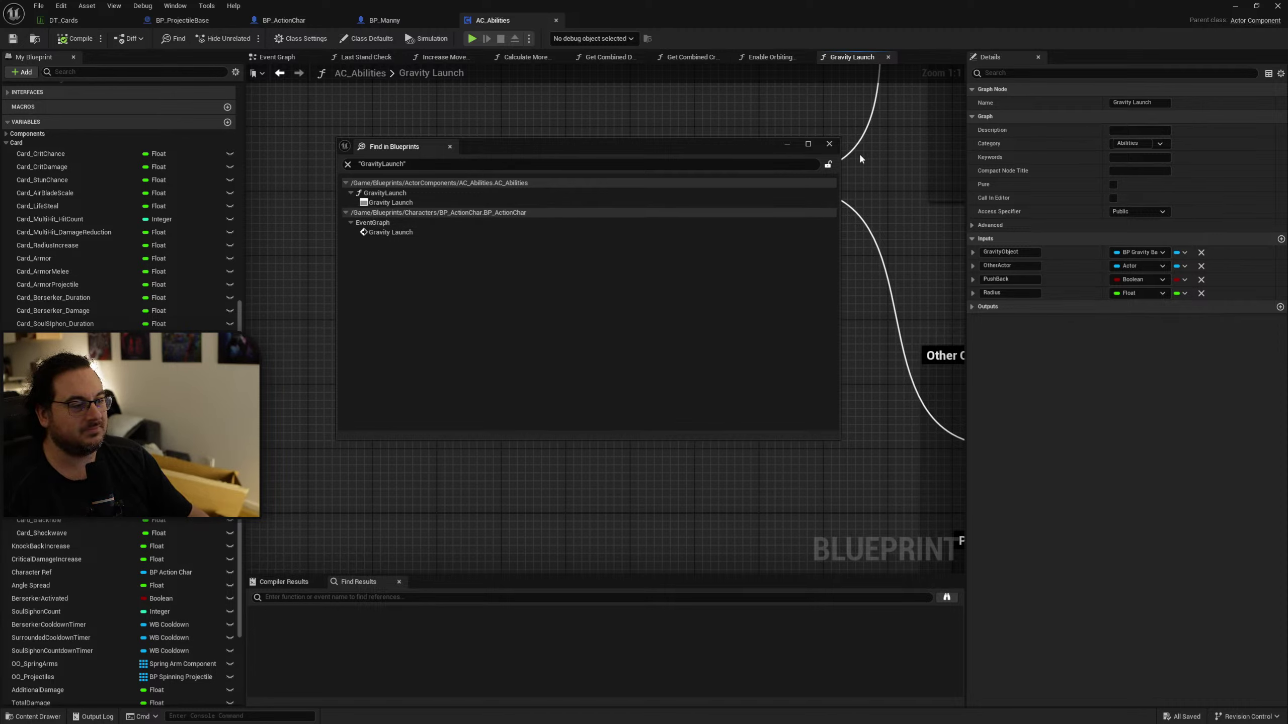
click(829, 143)
Find references to Gravity Launch by name across all blueprints and go to the function's own result in AC_Abilities.
right_click(626, 159)
mouse_move(703, 262)
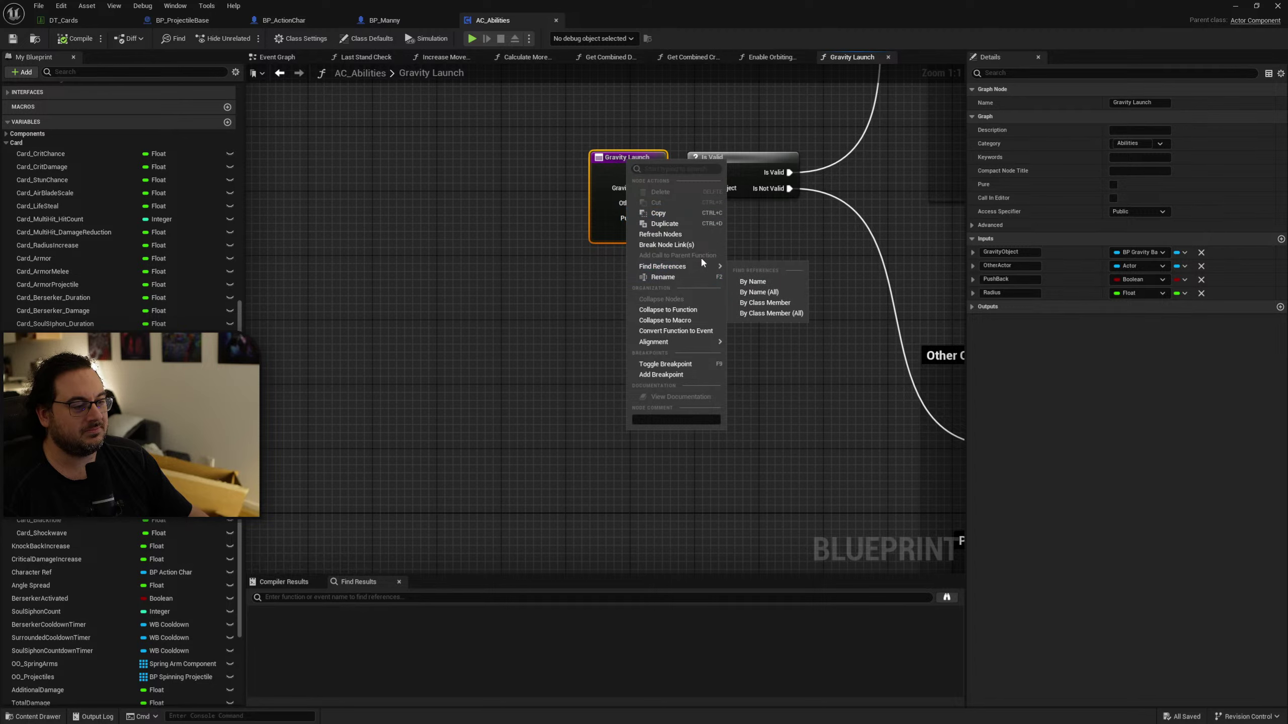
click(759, 292)
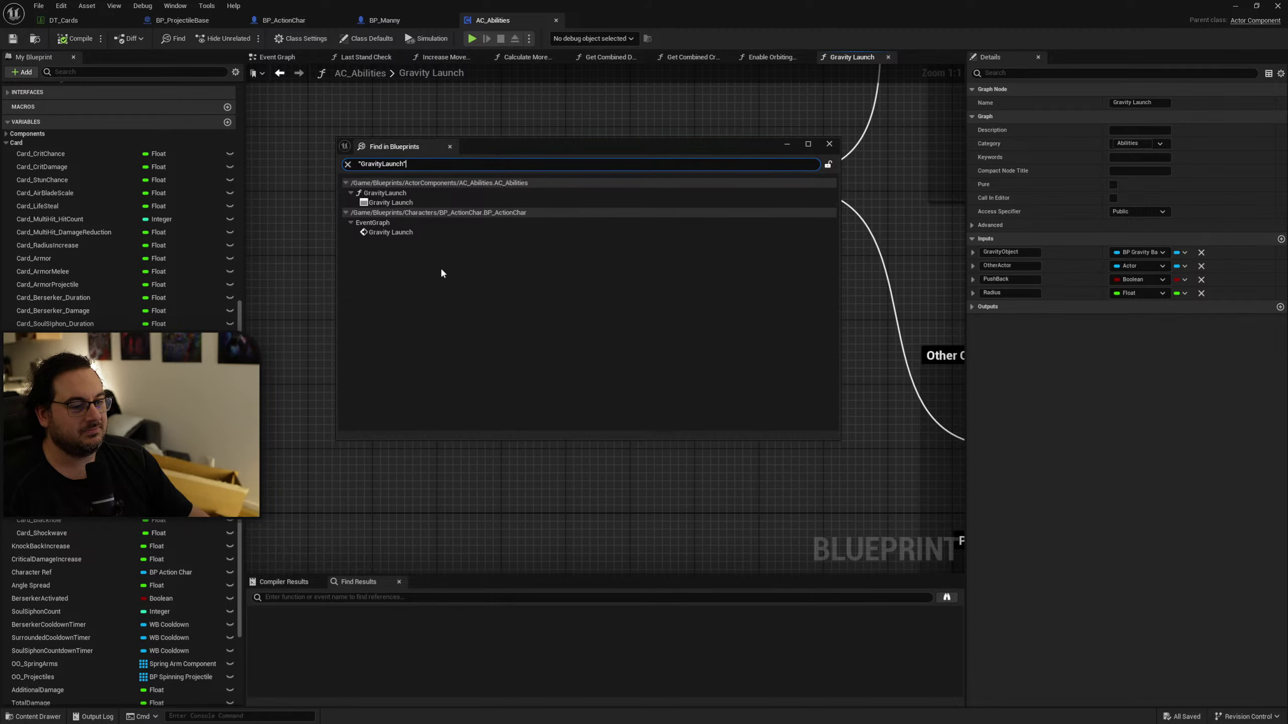
click(412, 191)
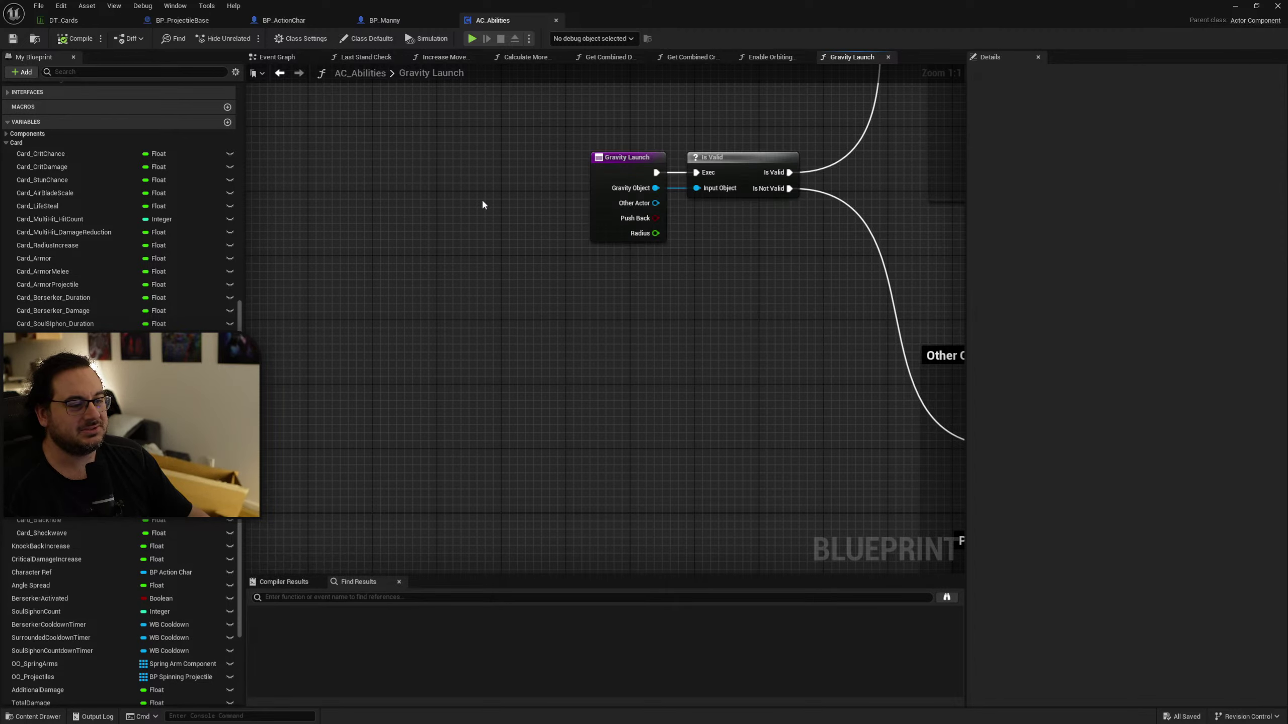
Repeat the by-name reference search for Gravity Launch across all blueprints and open the EventGraph result in BP_ActionChar.
right_click(628, 159)
mouse_move(706, 268)
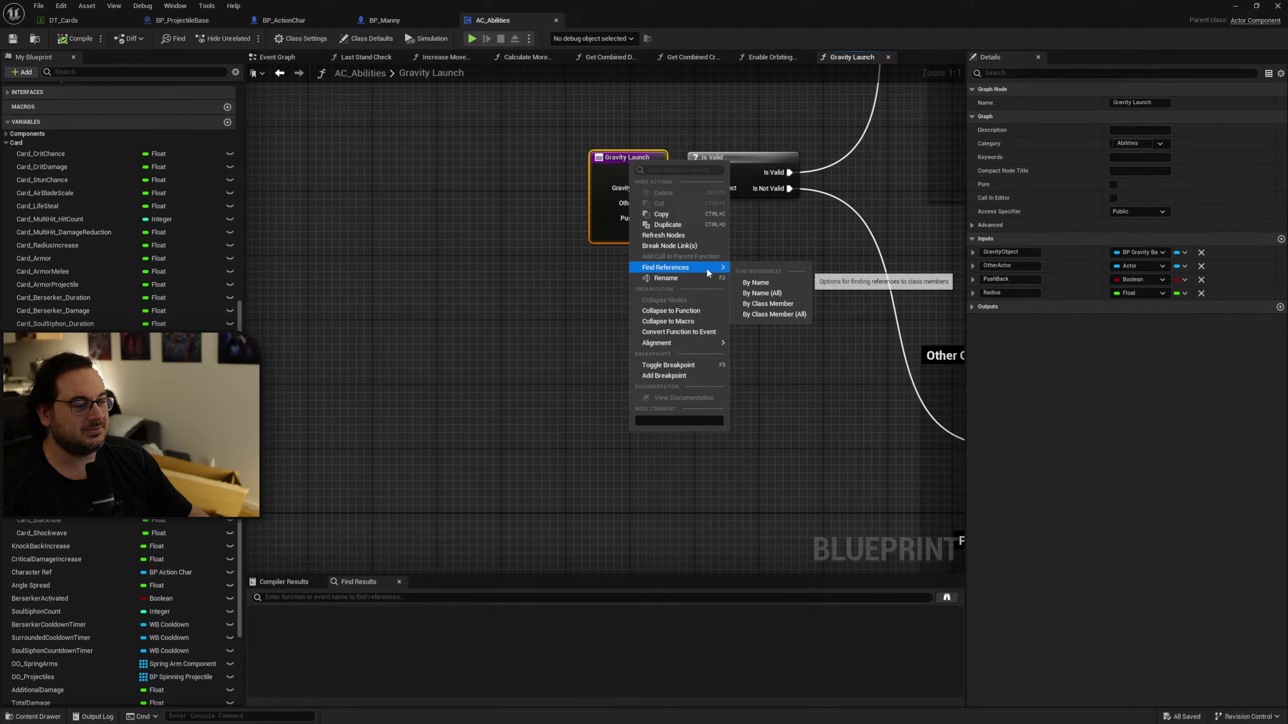
click(761, 293)
click(400, 226)
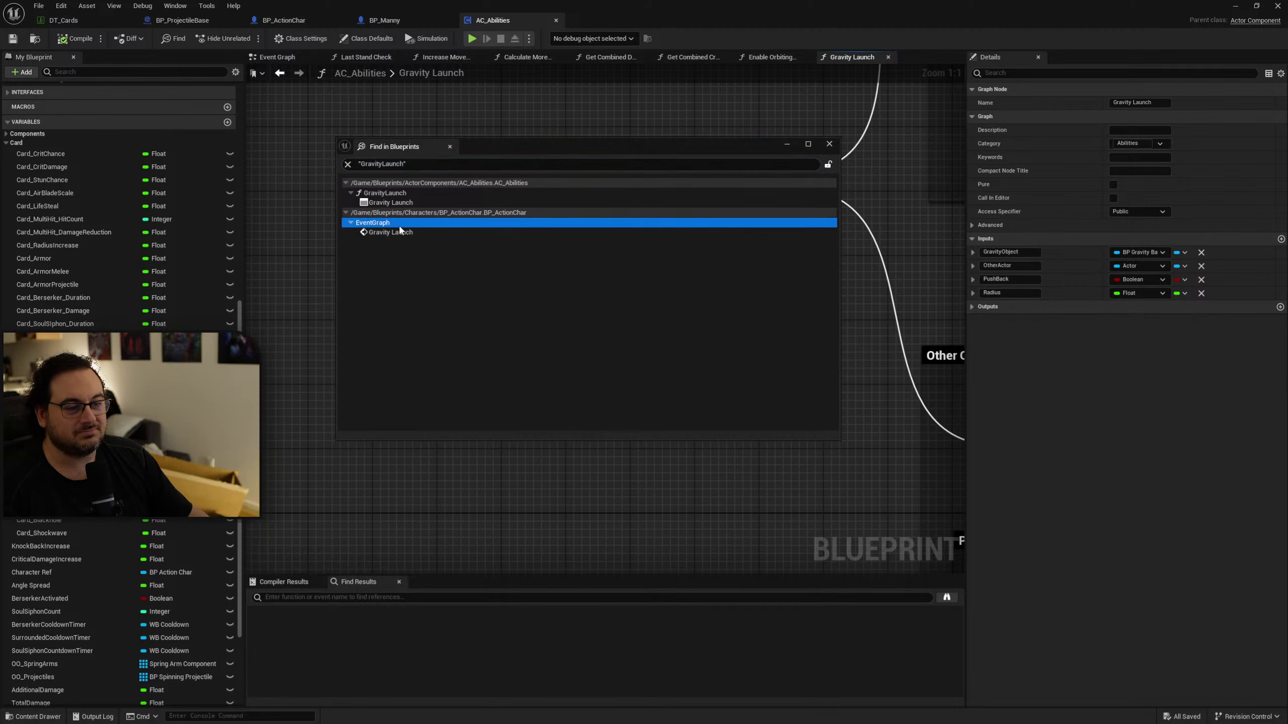
double_click(400, 228)
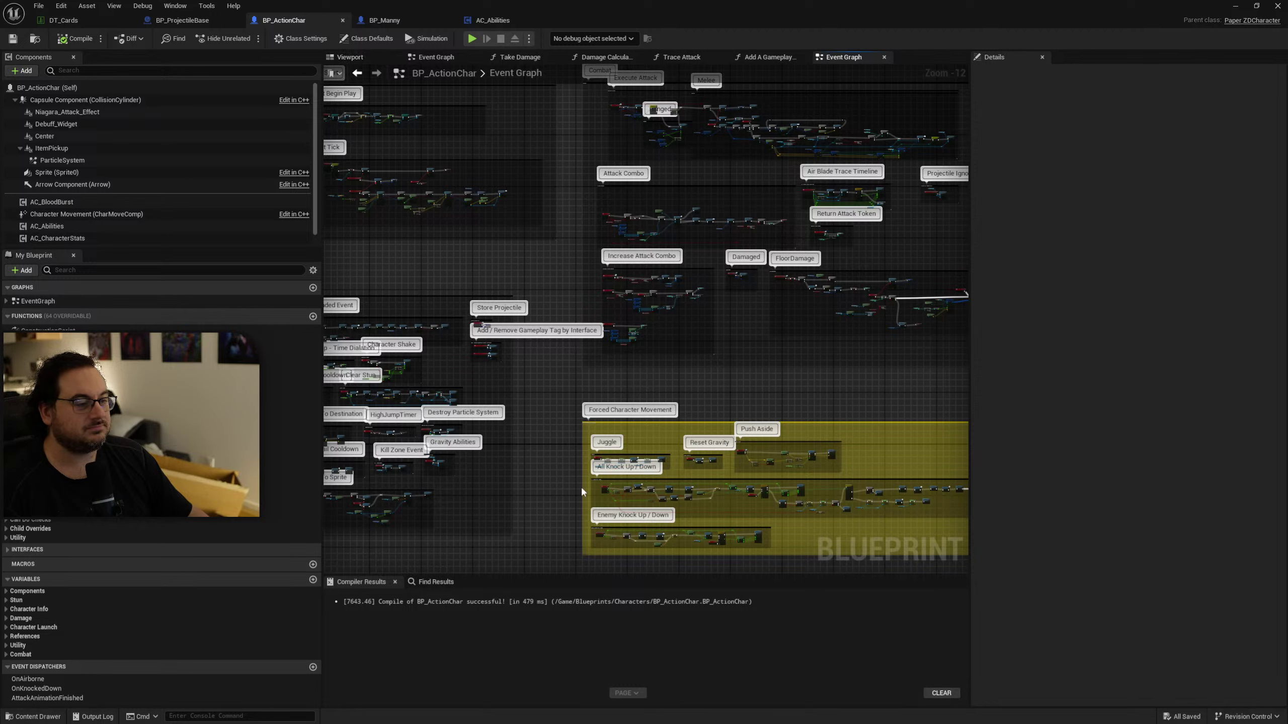
Search BP_ActionChar for "Gravity Launch" and go to its call in the Event Graph.
key(ctrl+f)
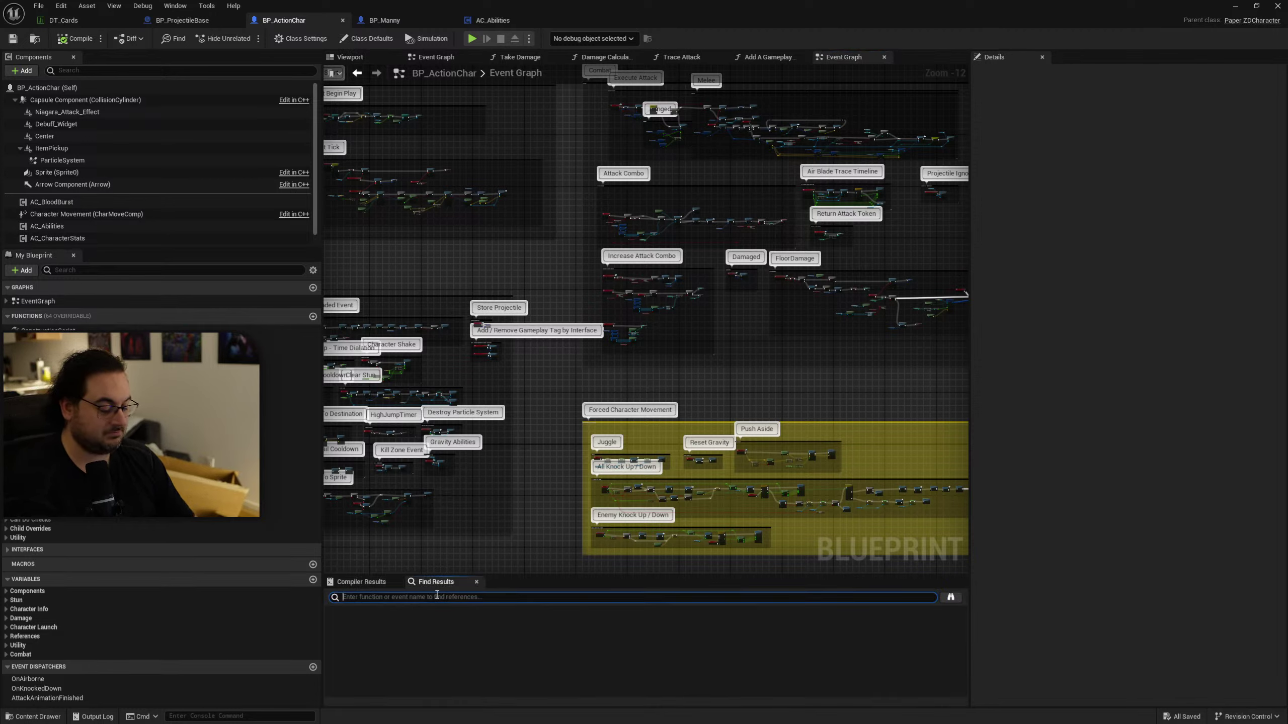
text(Gravity Launch)
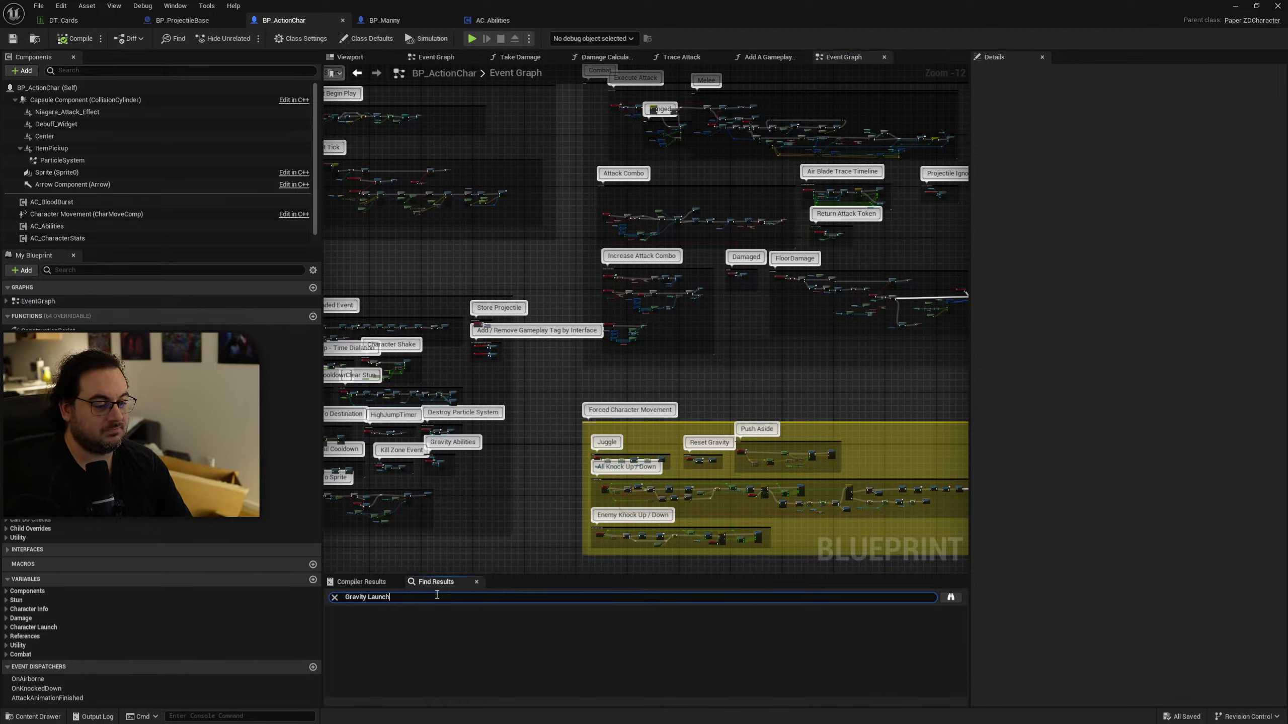
key(Return)
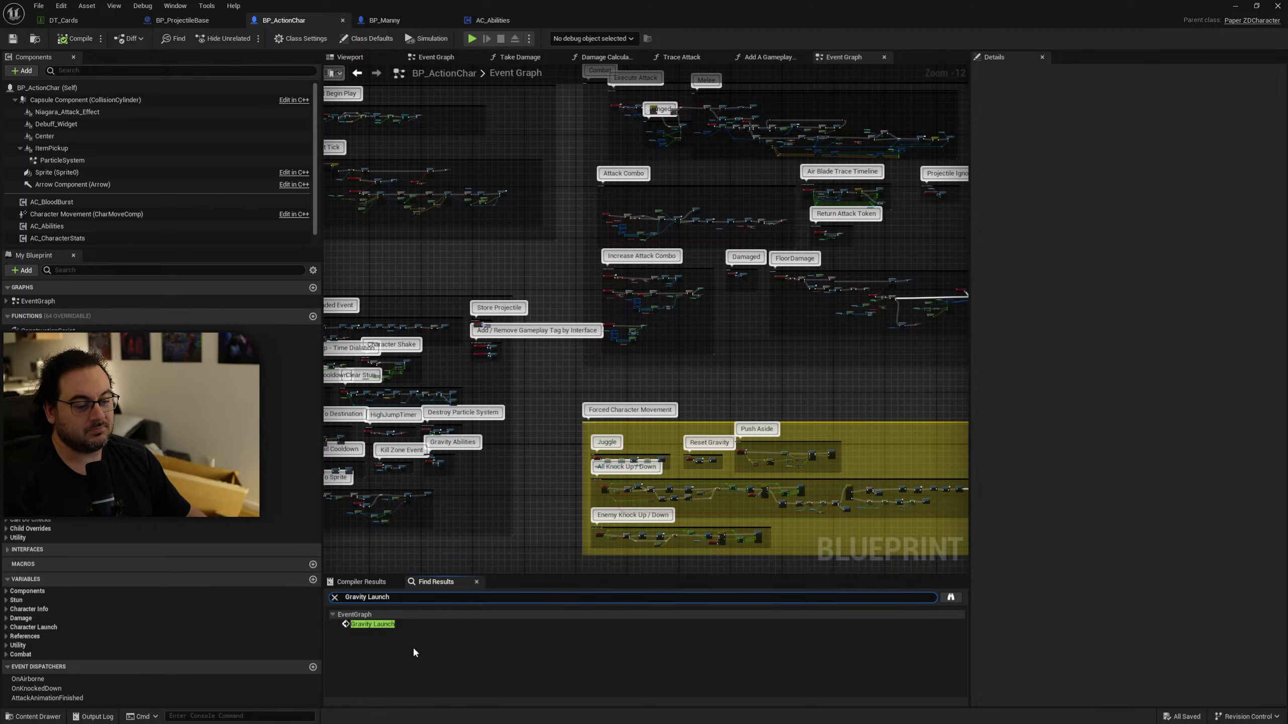
click(387, 625)
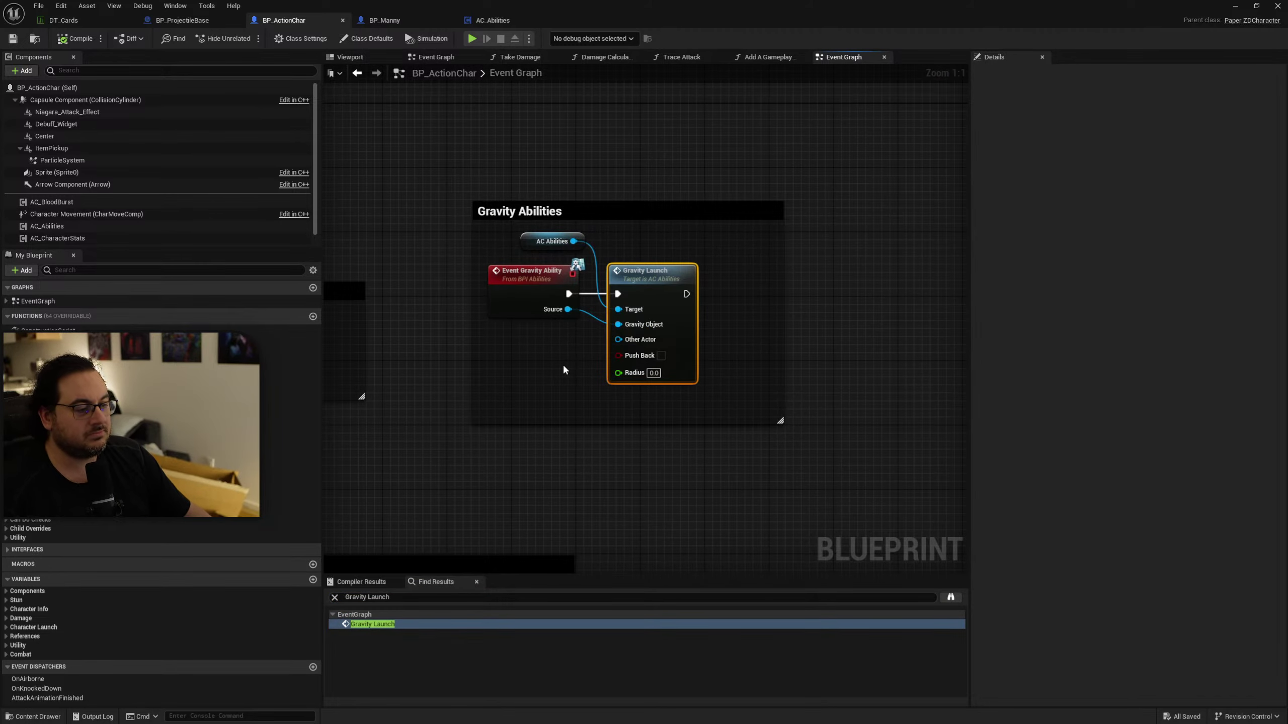
Find references to Event Gravity Ability by name across all blueprints and open the first Gravity Ability call in BP_Gravity_Base.
right_click(538, 288)
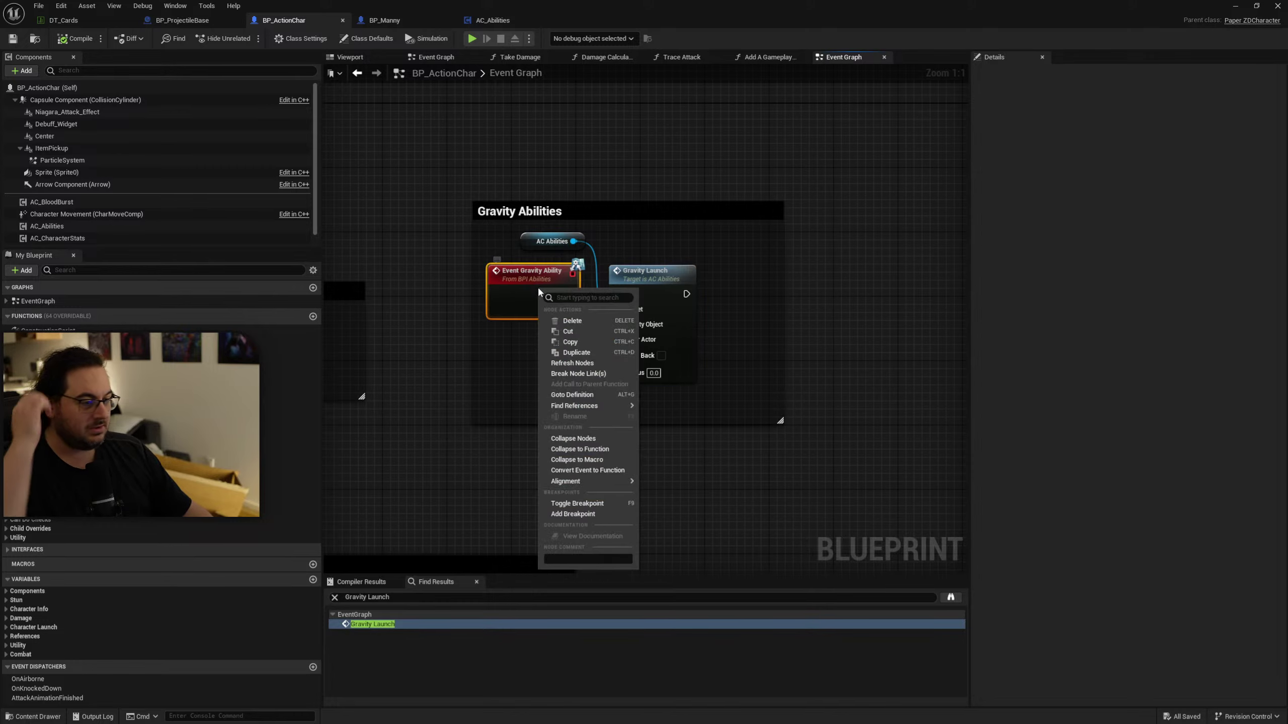
click(763, 387)
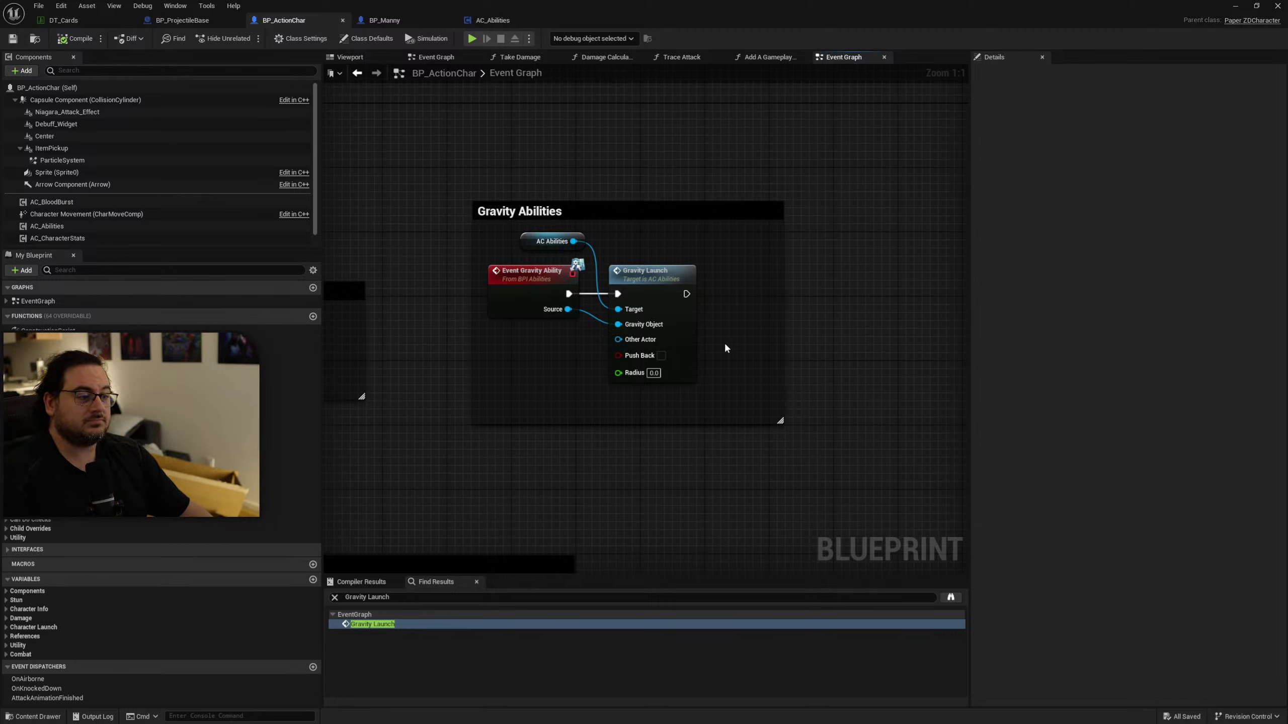
right_click(539, 280)
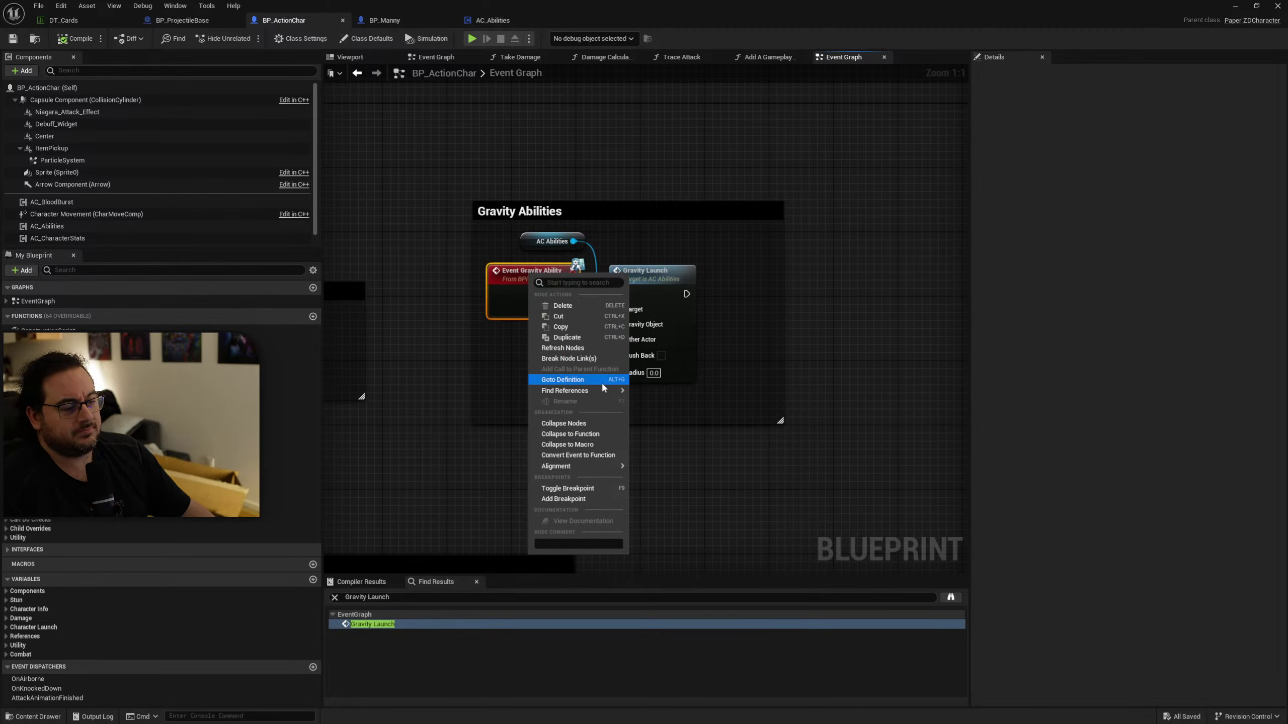
mouse_move(602, 388)
click(659, 413)
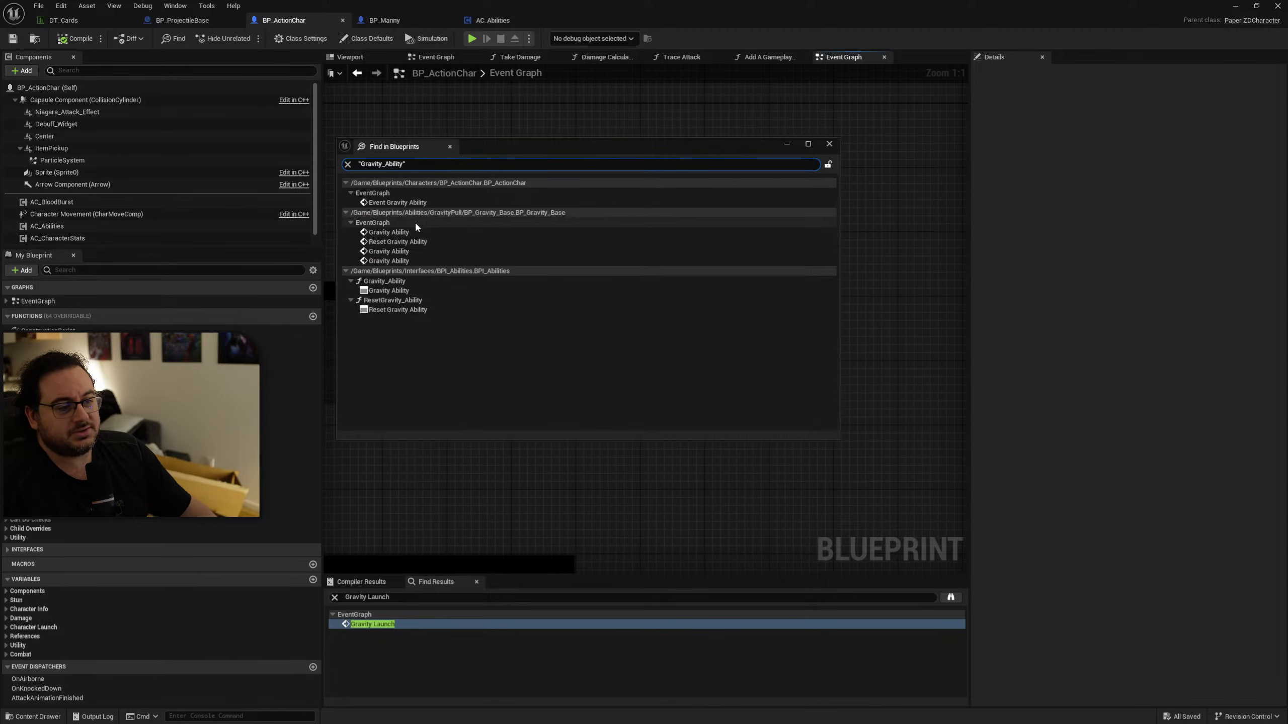
double_click(395, 232)
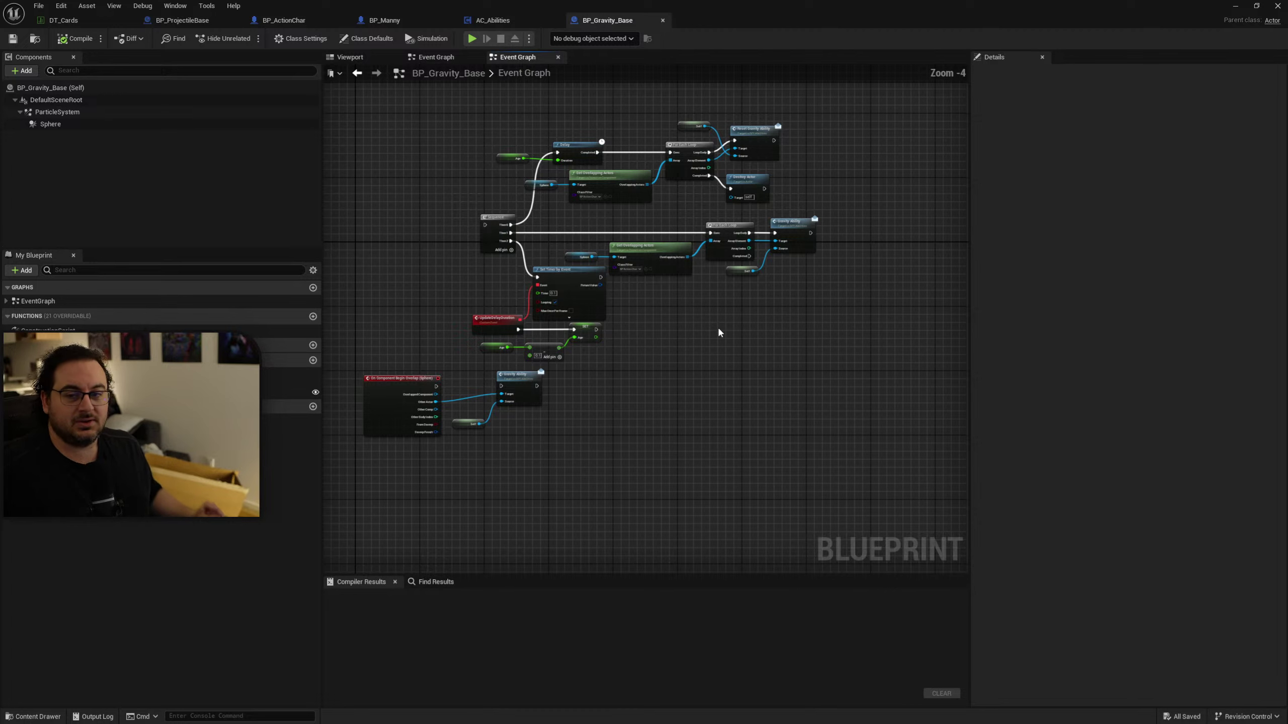
key(Home)
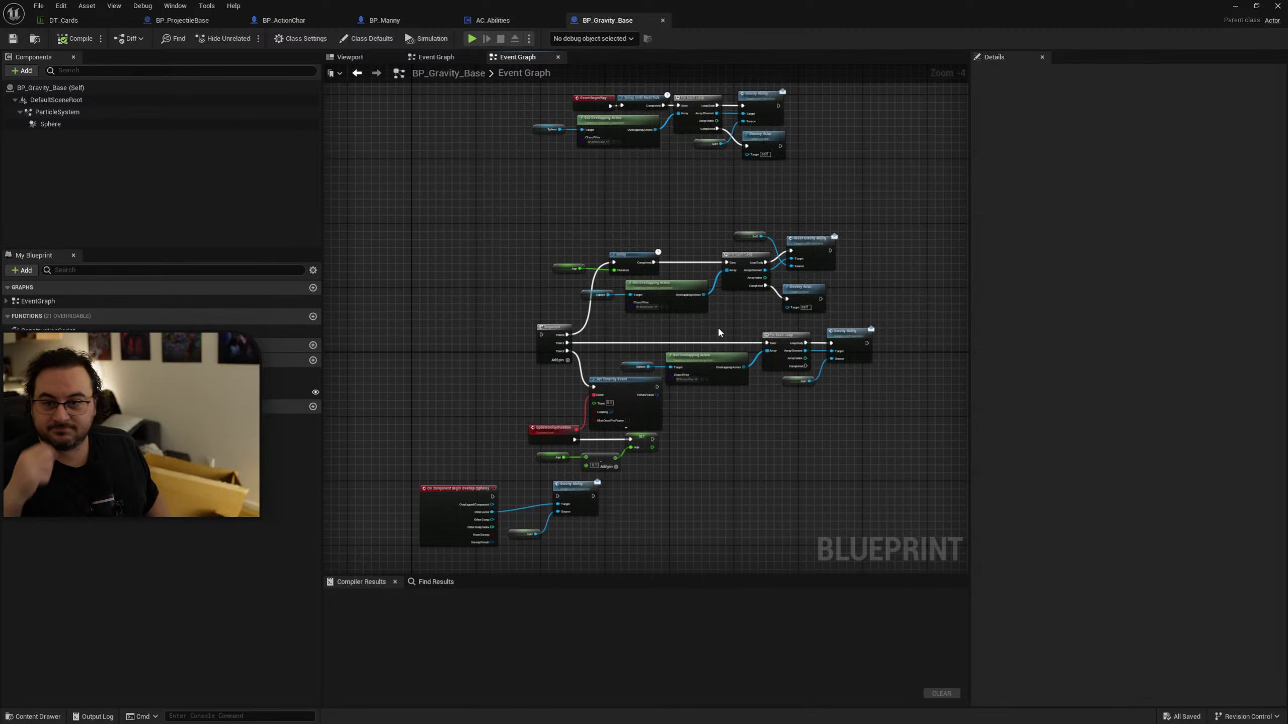